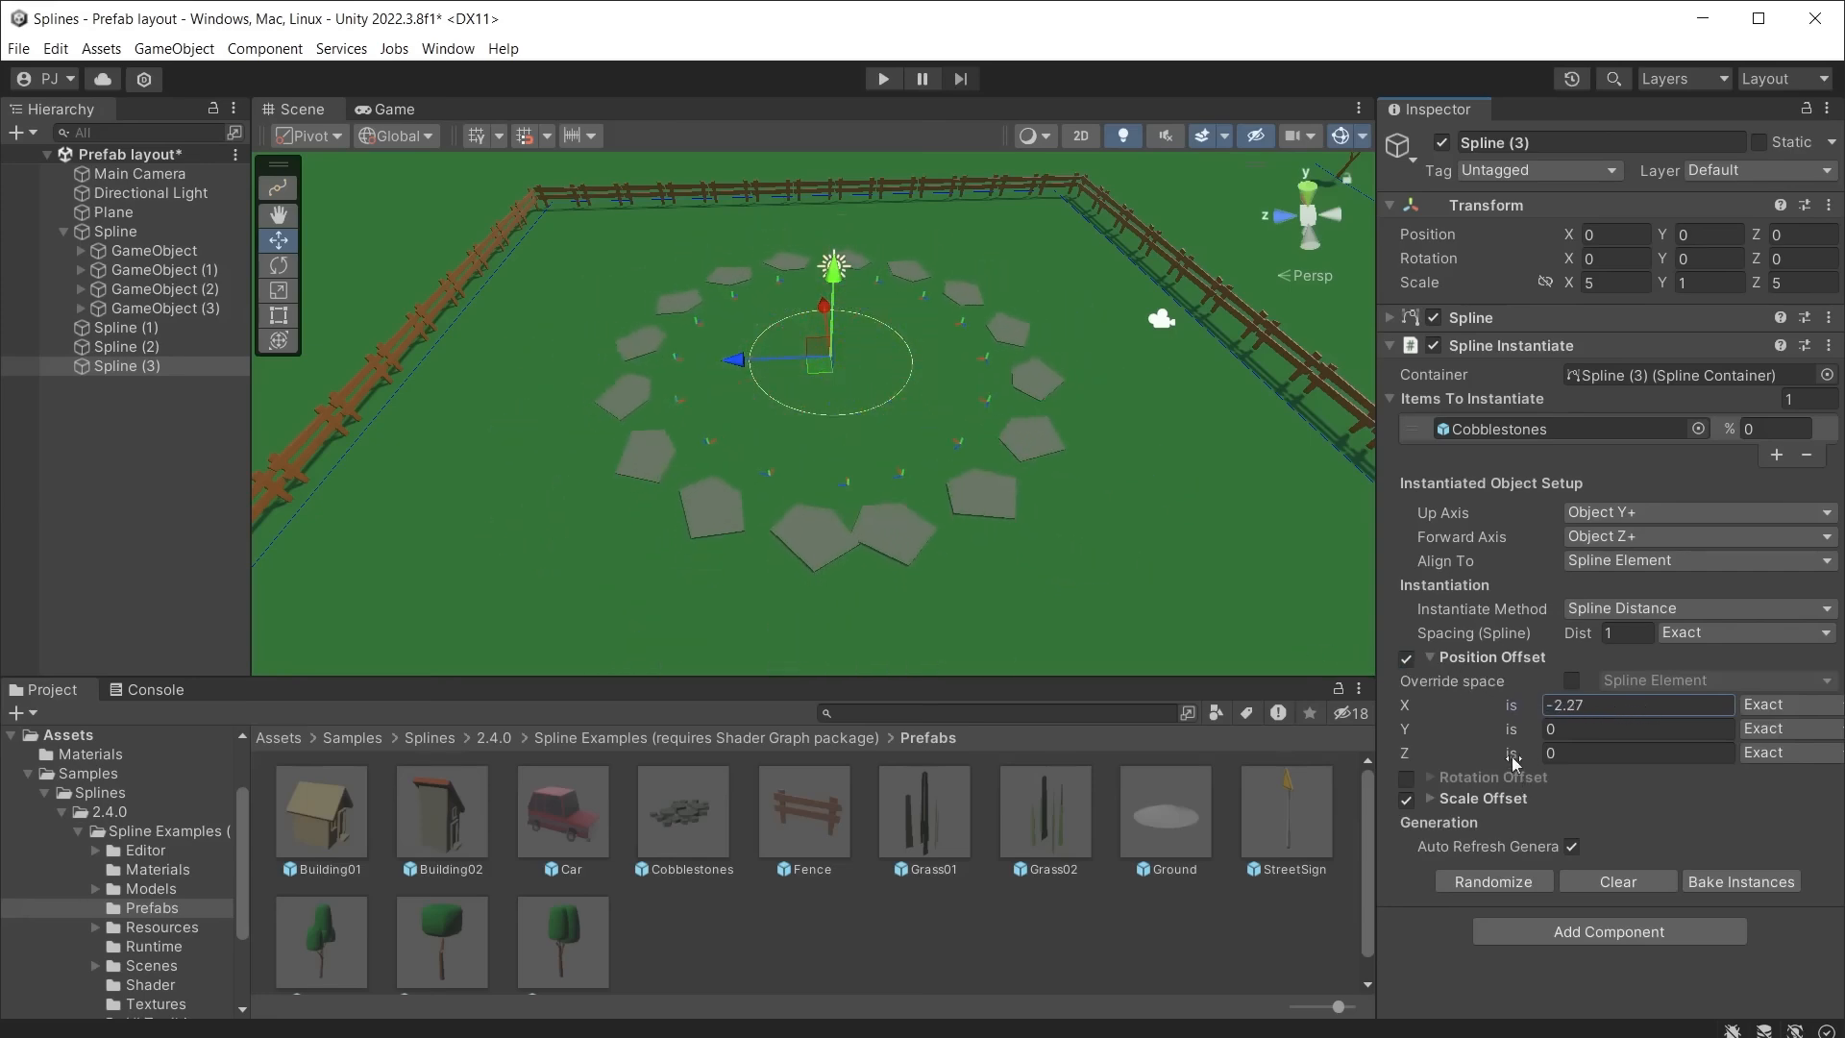
drag(1513, 761, 1678, 757)
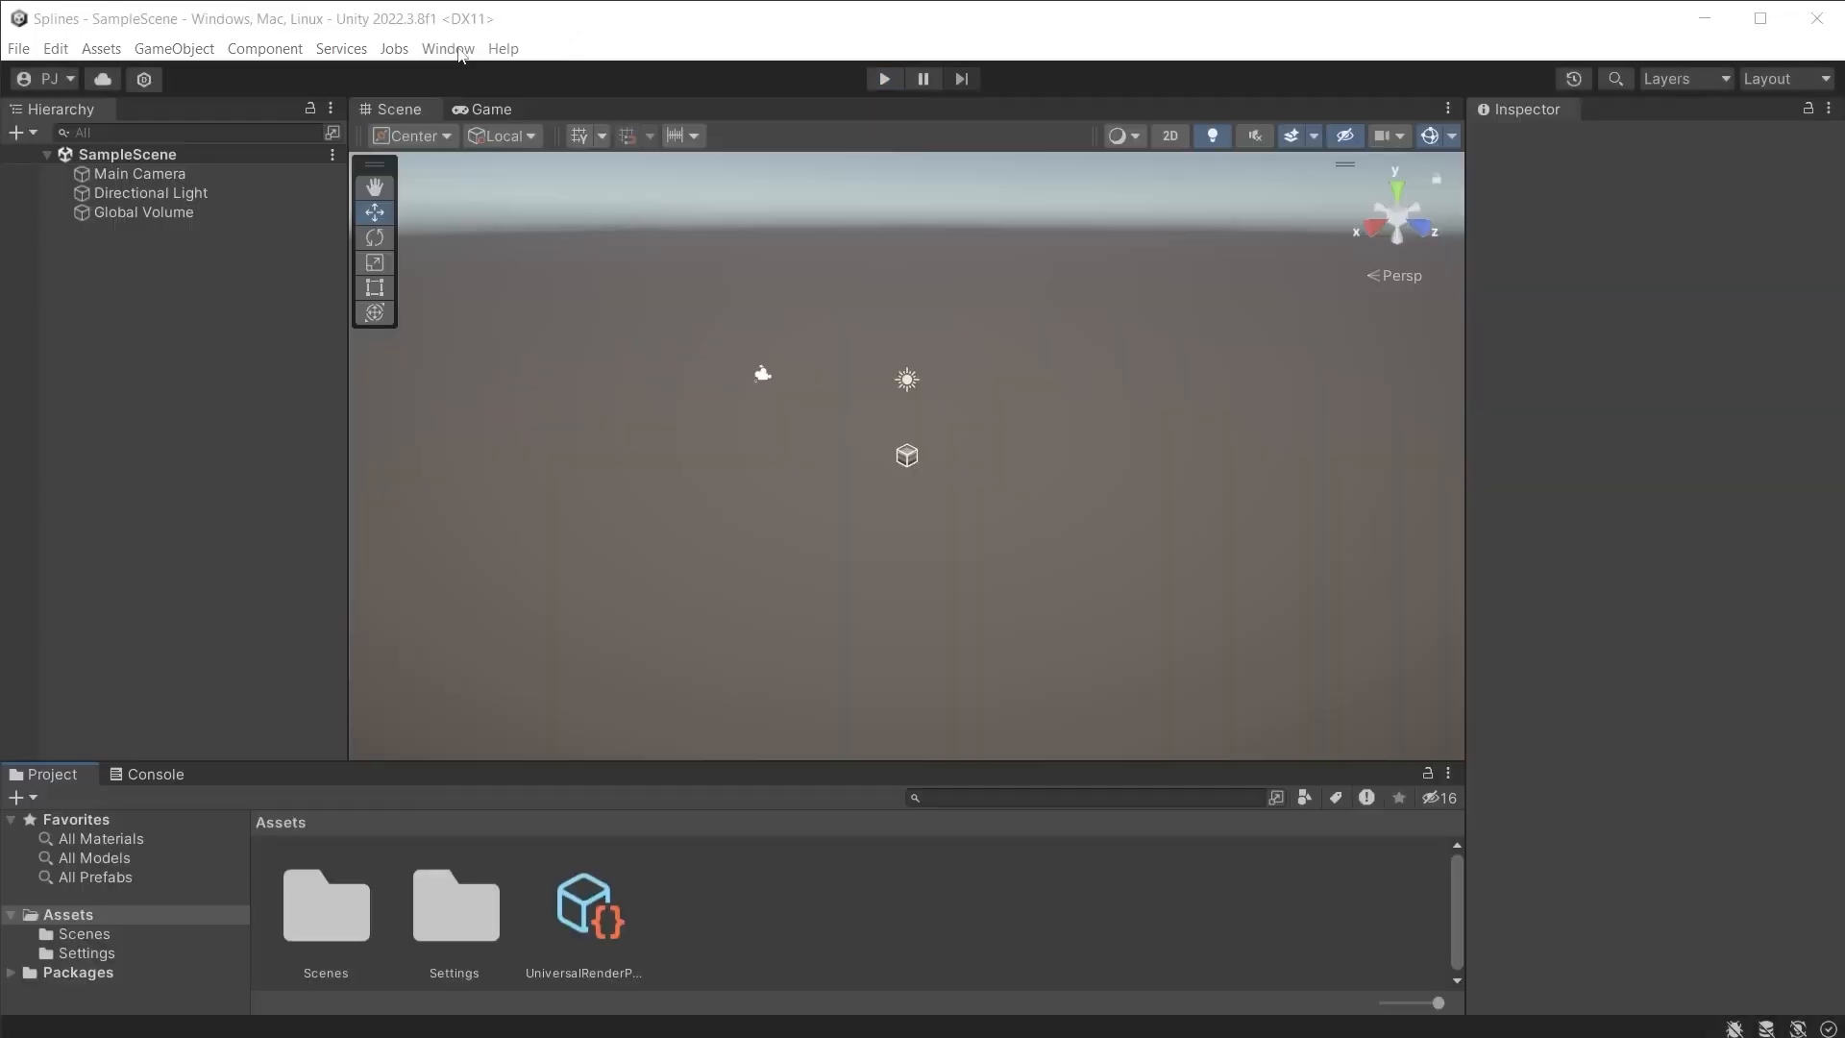
Step: Install the Splines 2.4.0 package from the Unity Registry and open its list of samples
click(448, 48)
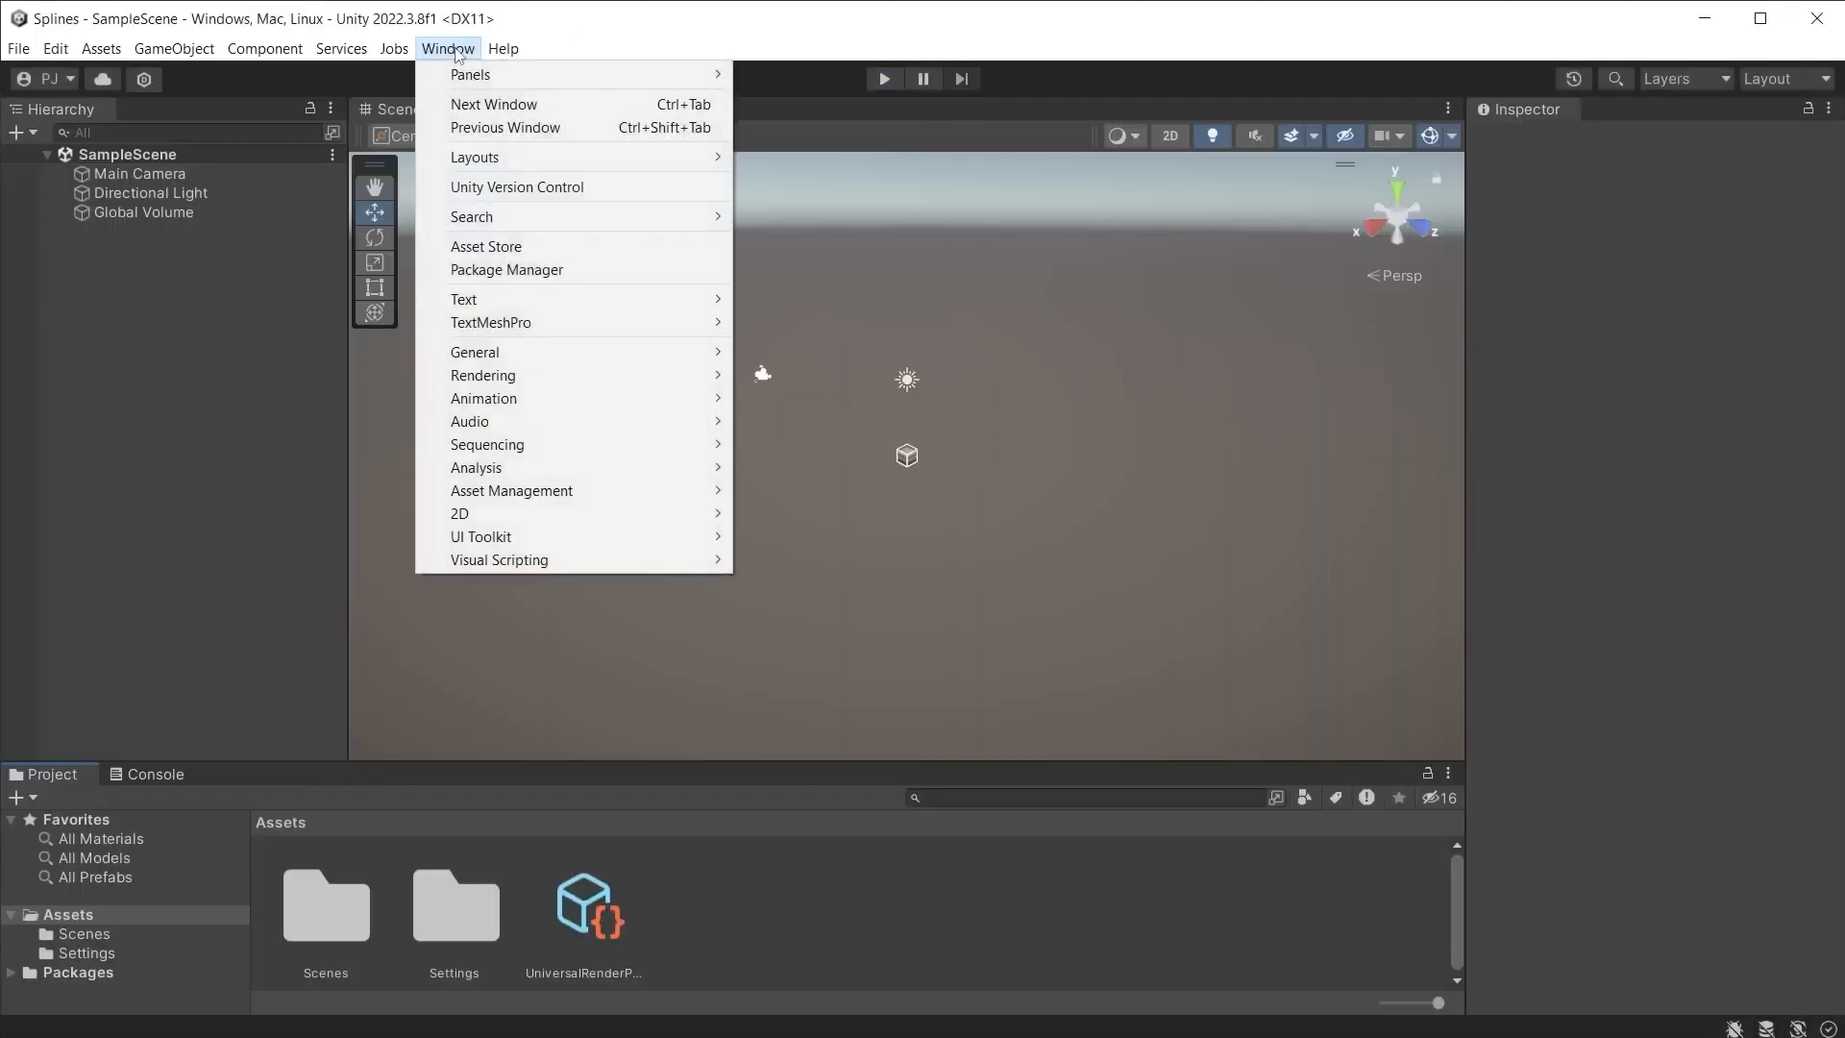
click(546, 274)
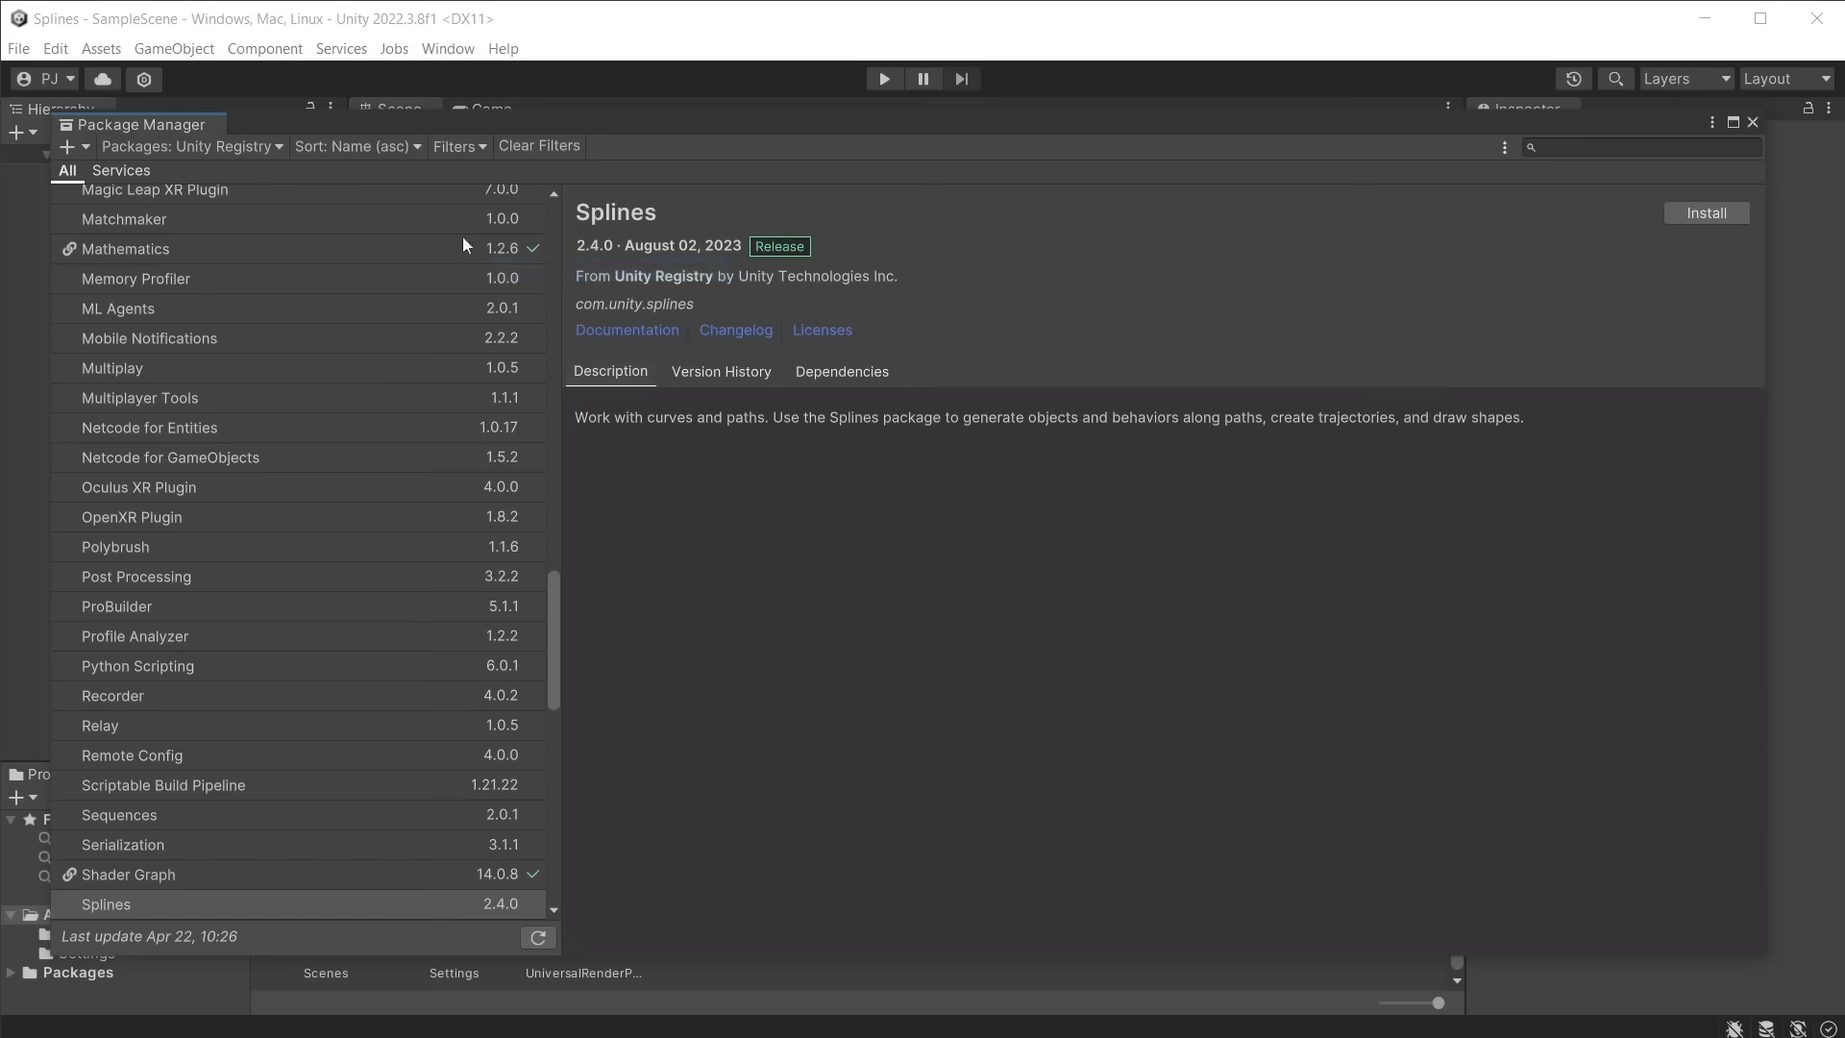
click(276, 146)
click(230, 172)
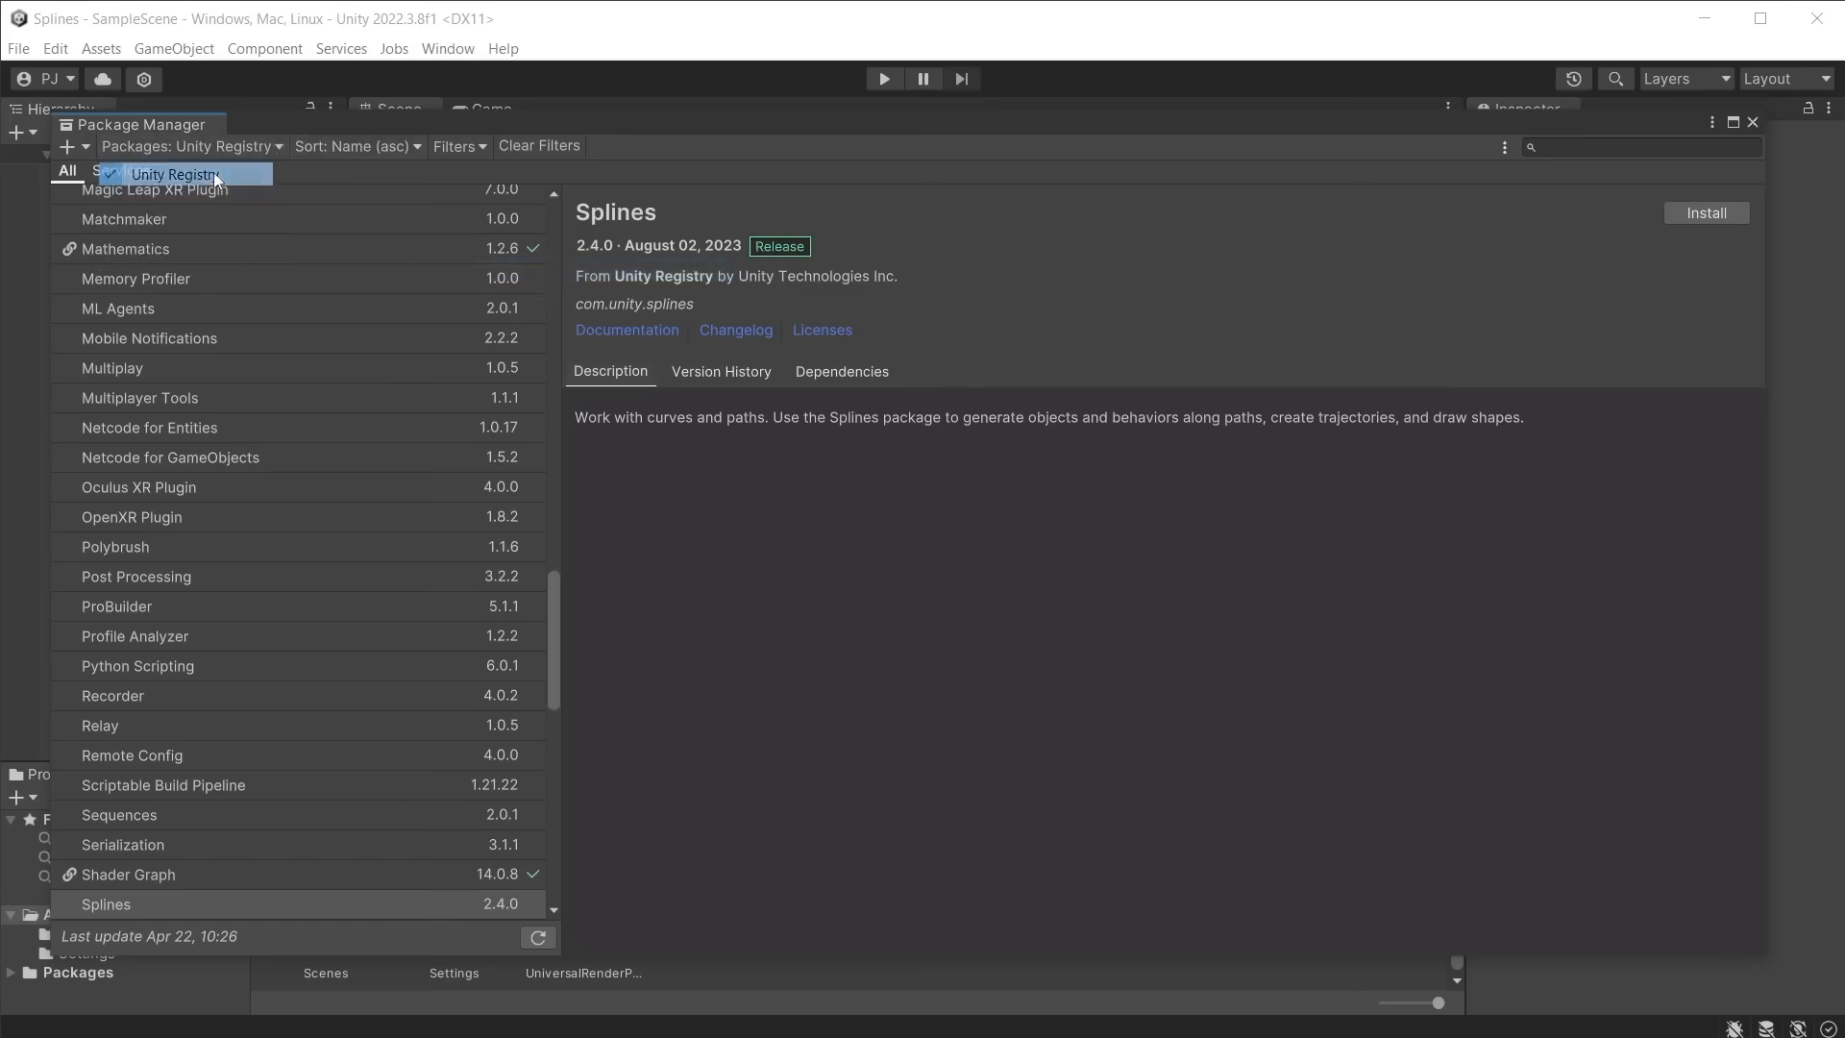
click(1702, 212)
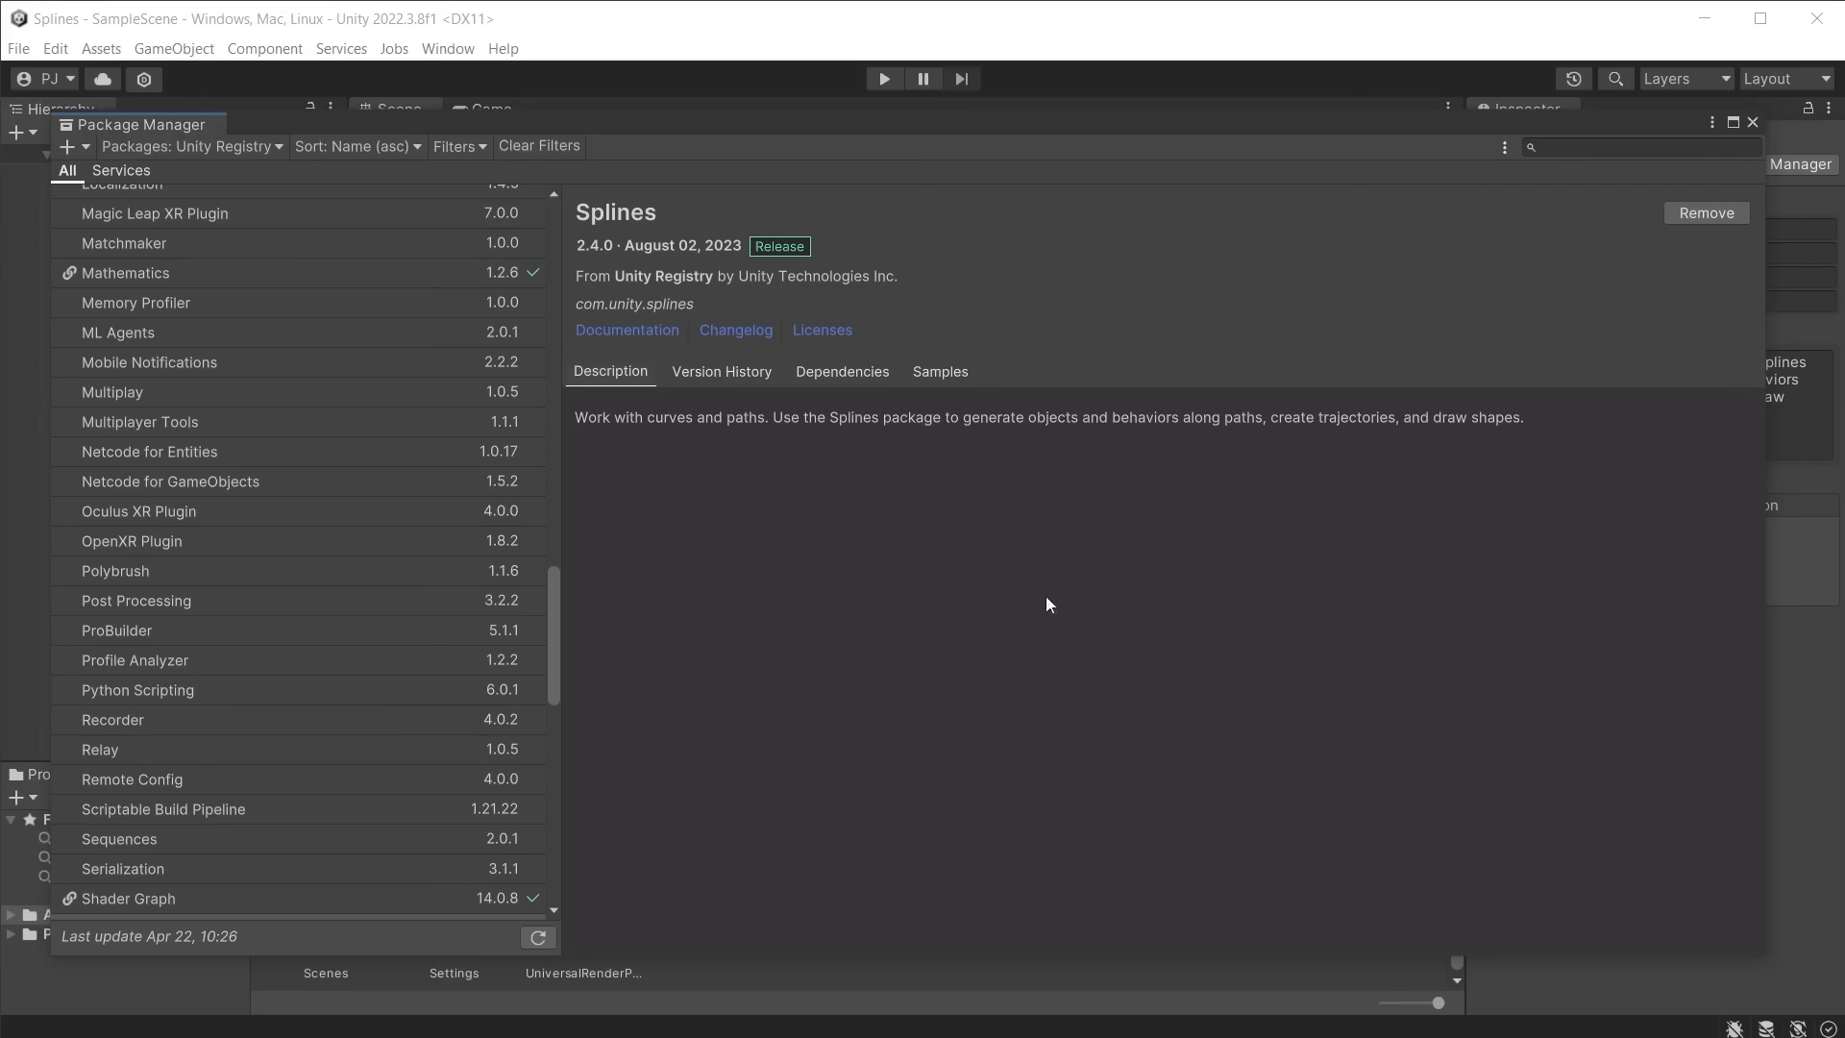
click(945, 375)
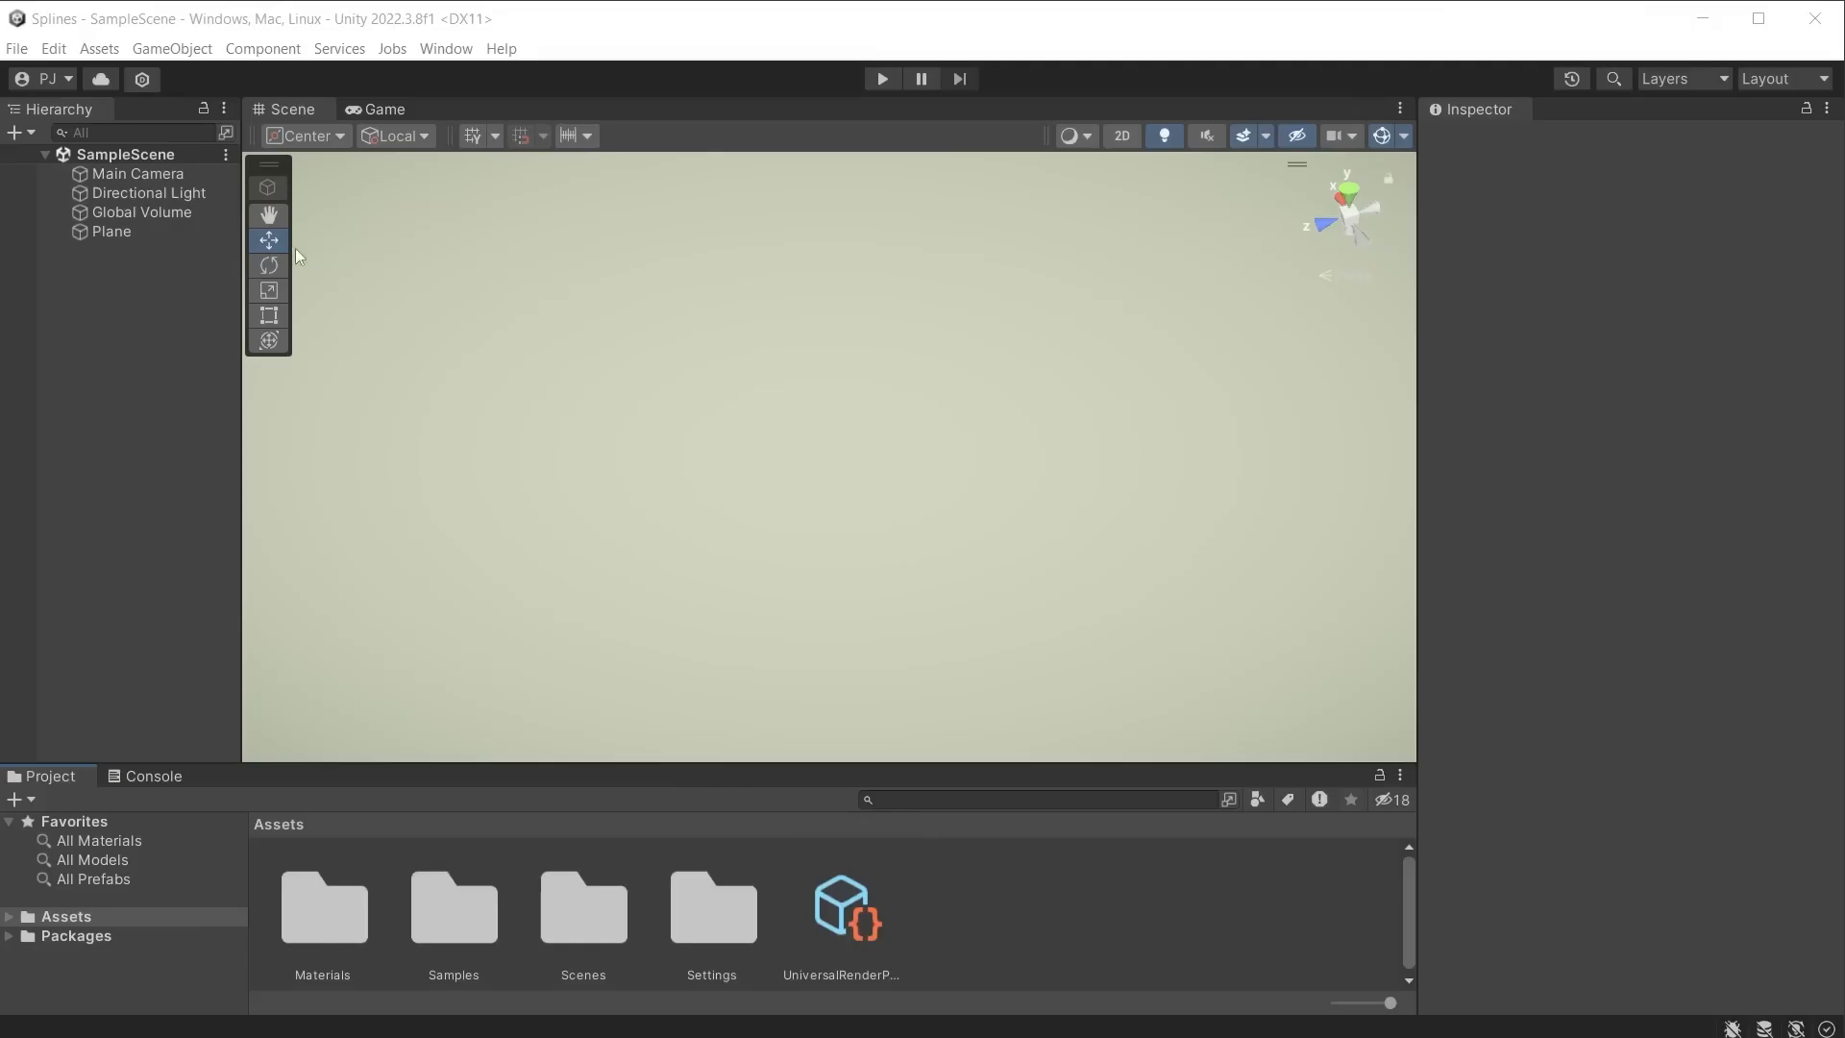
Step: Draw a new open spline in the scene with five knots forming a rough oval, giving the fourth knot curved tangents
click(169, 49)
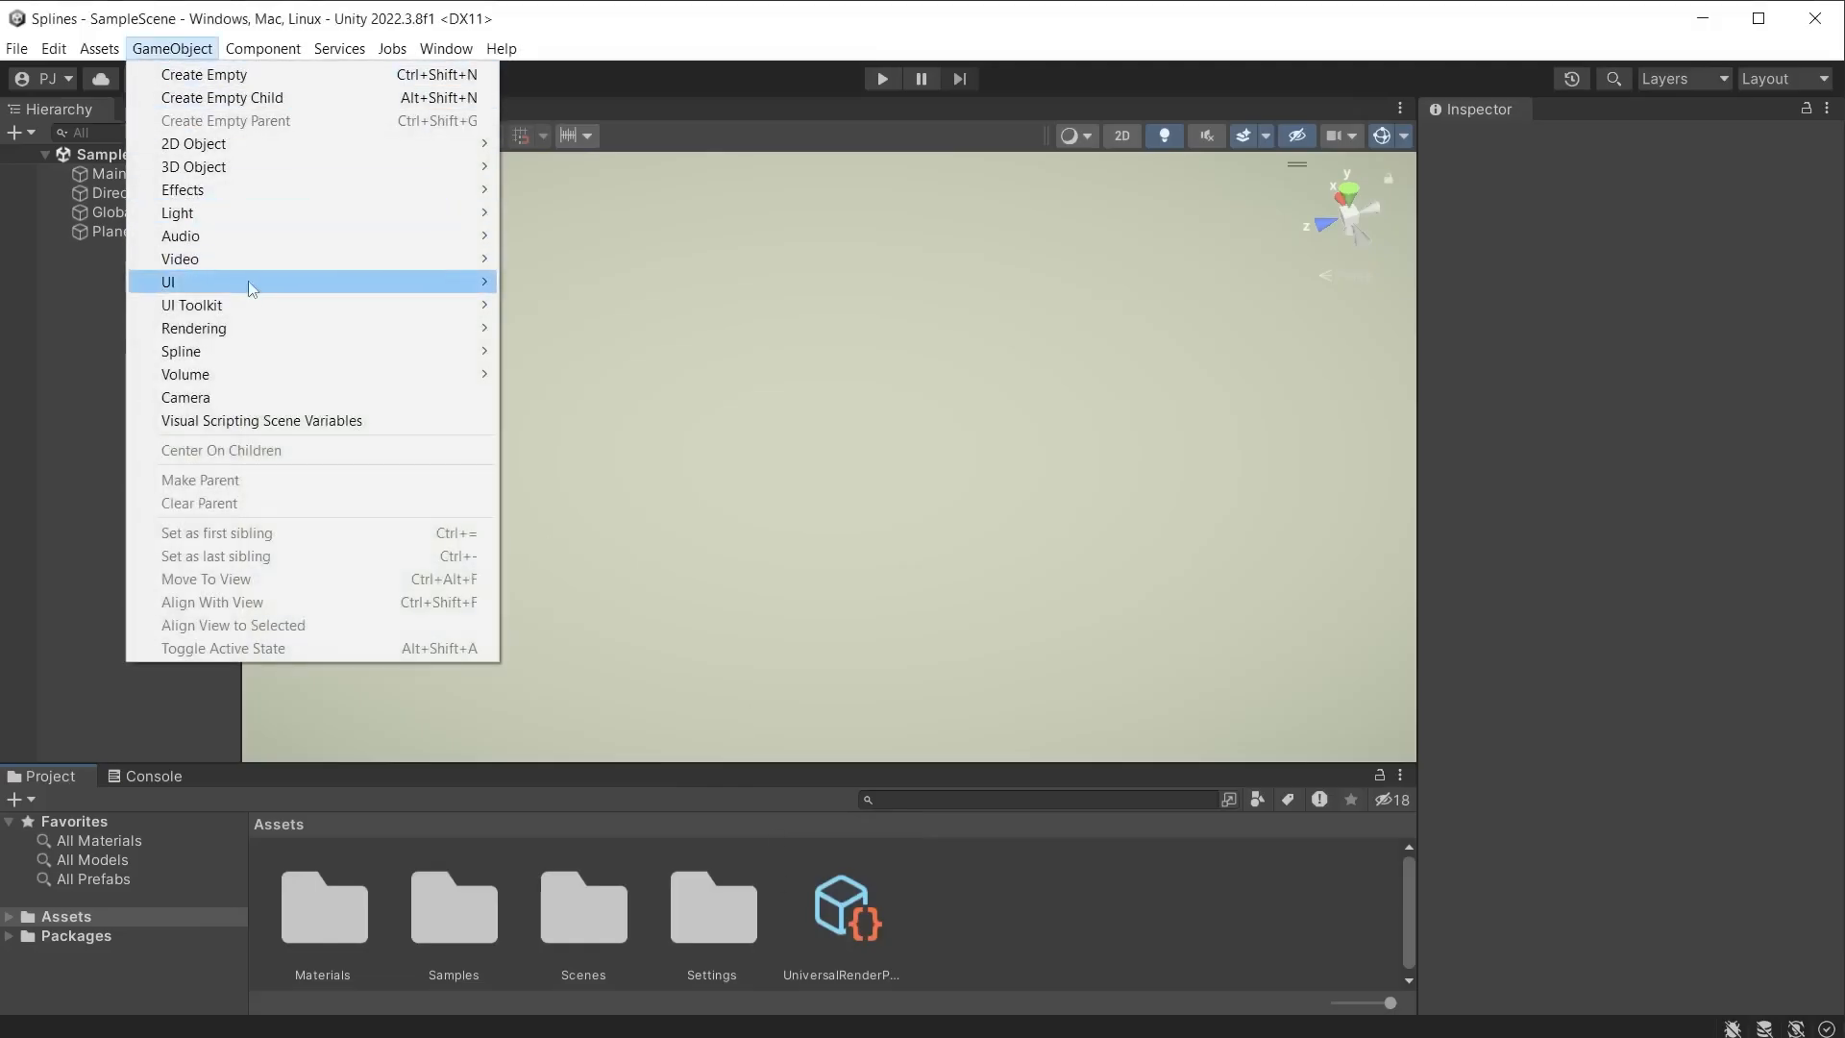
mouse_move(296, 356)
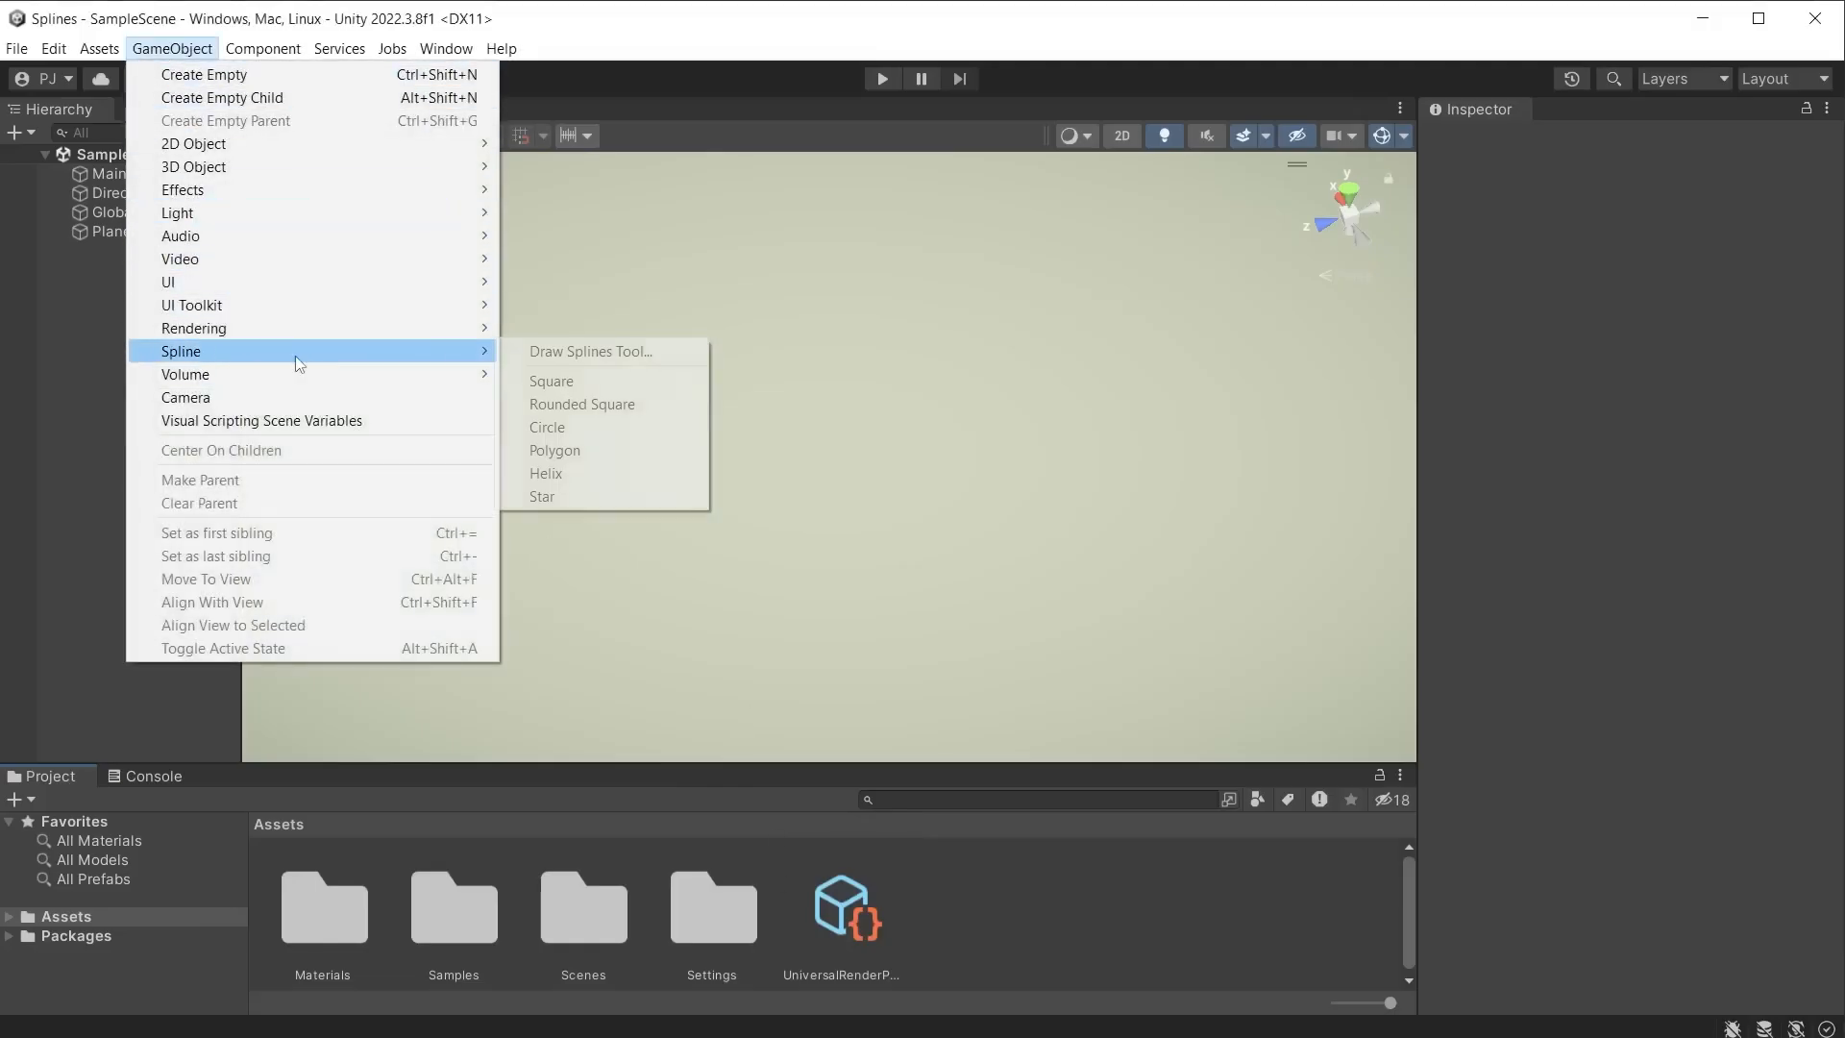
click(593, 351)
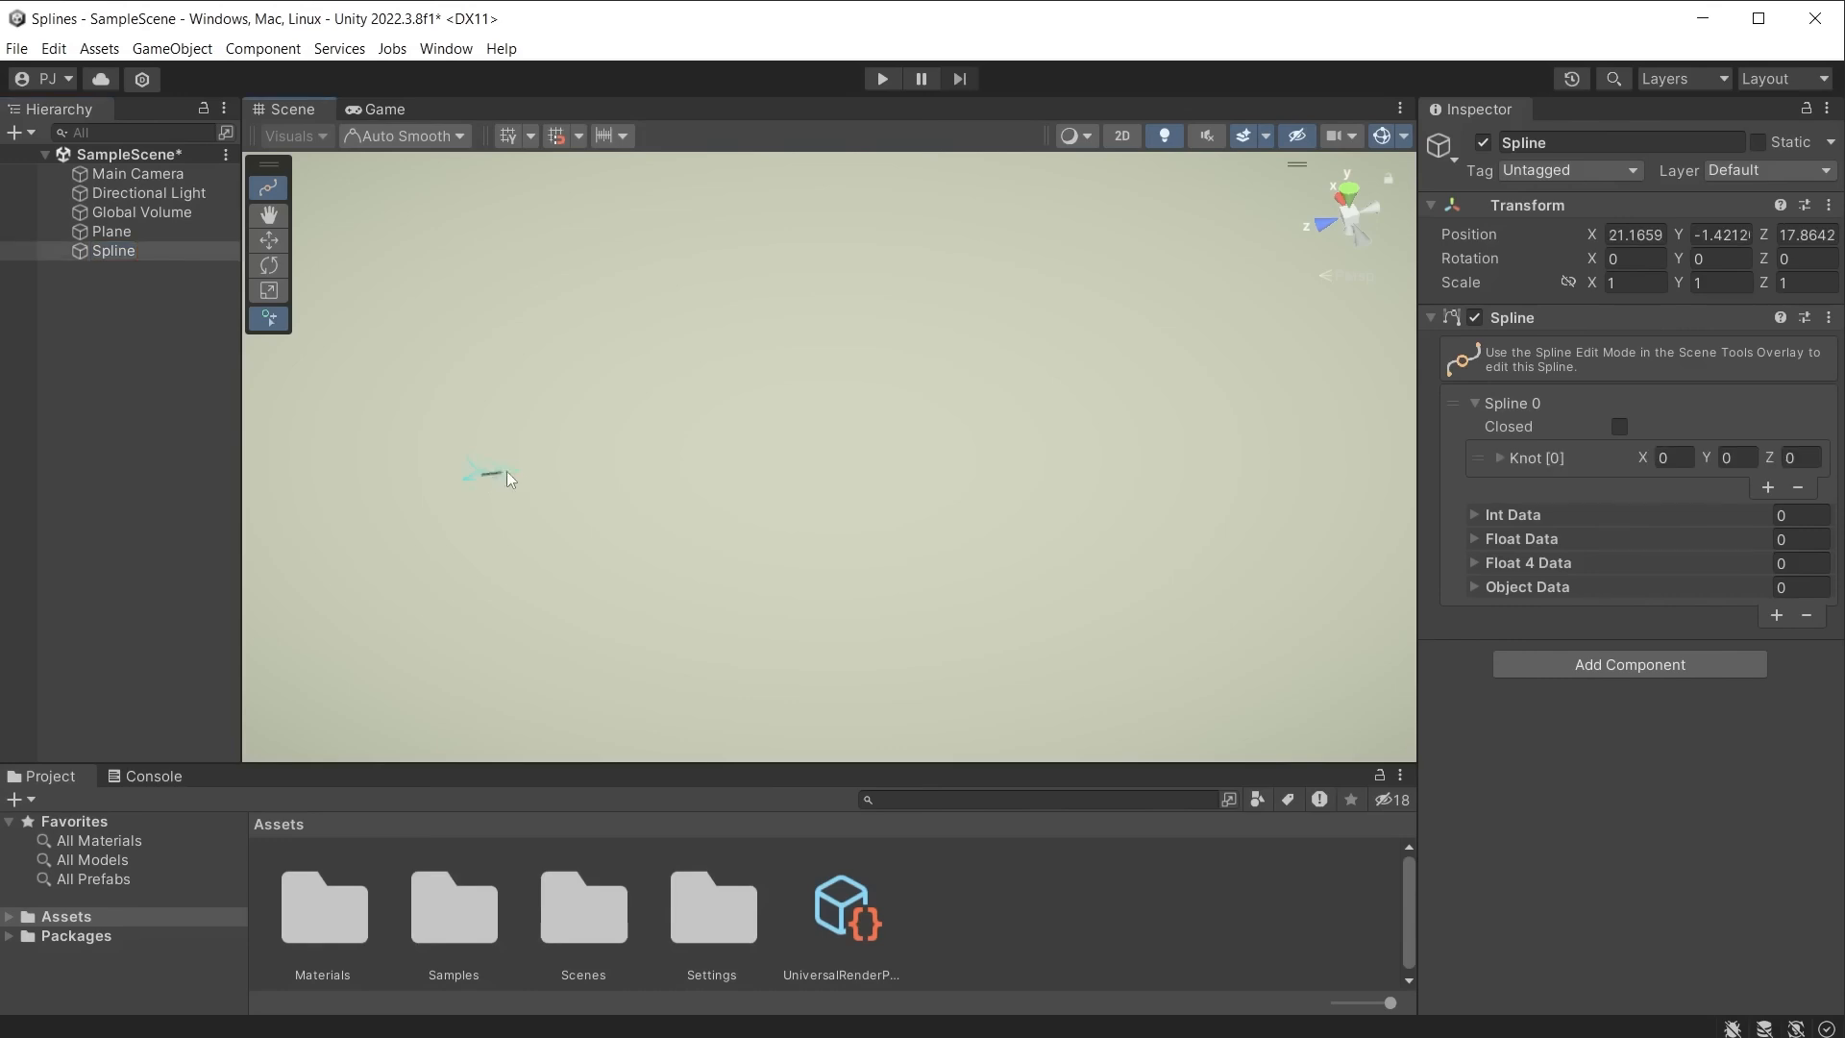
click(721, 386)
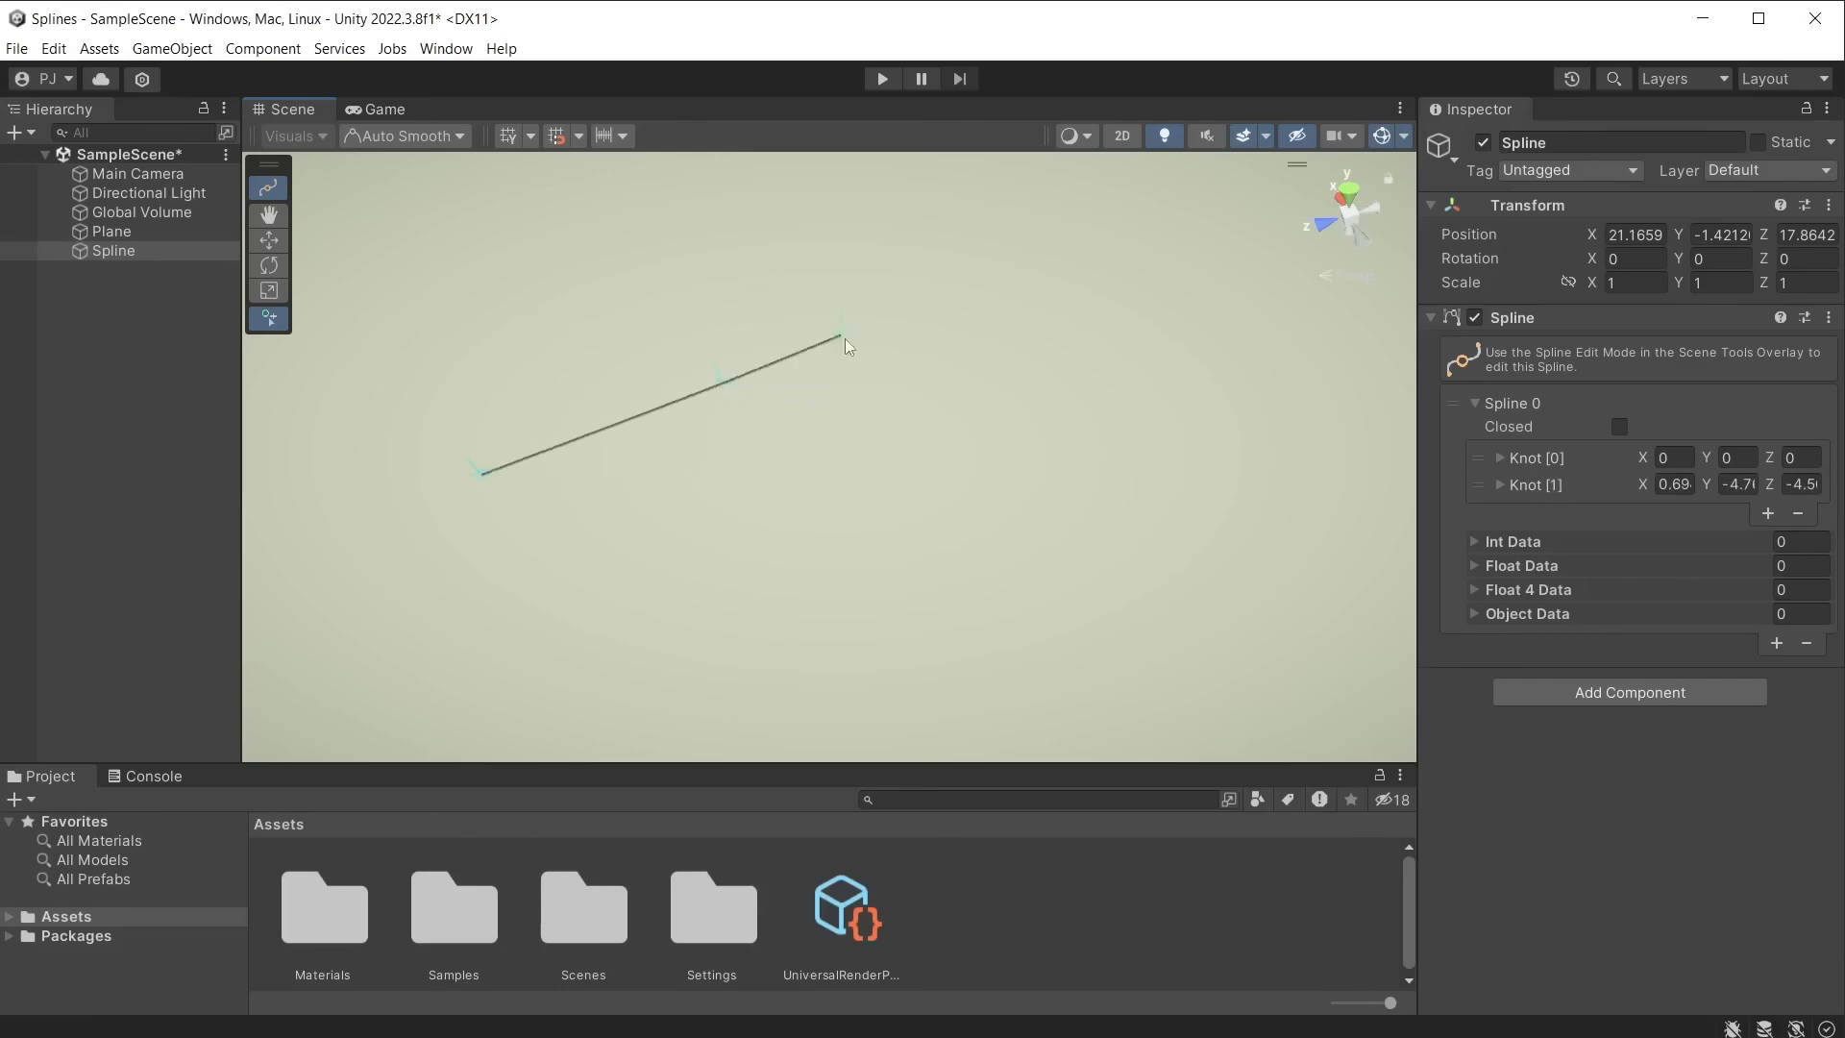
click(937, 481)
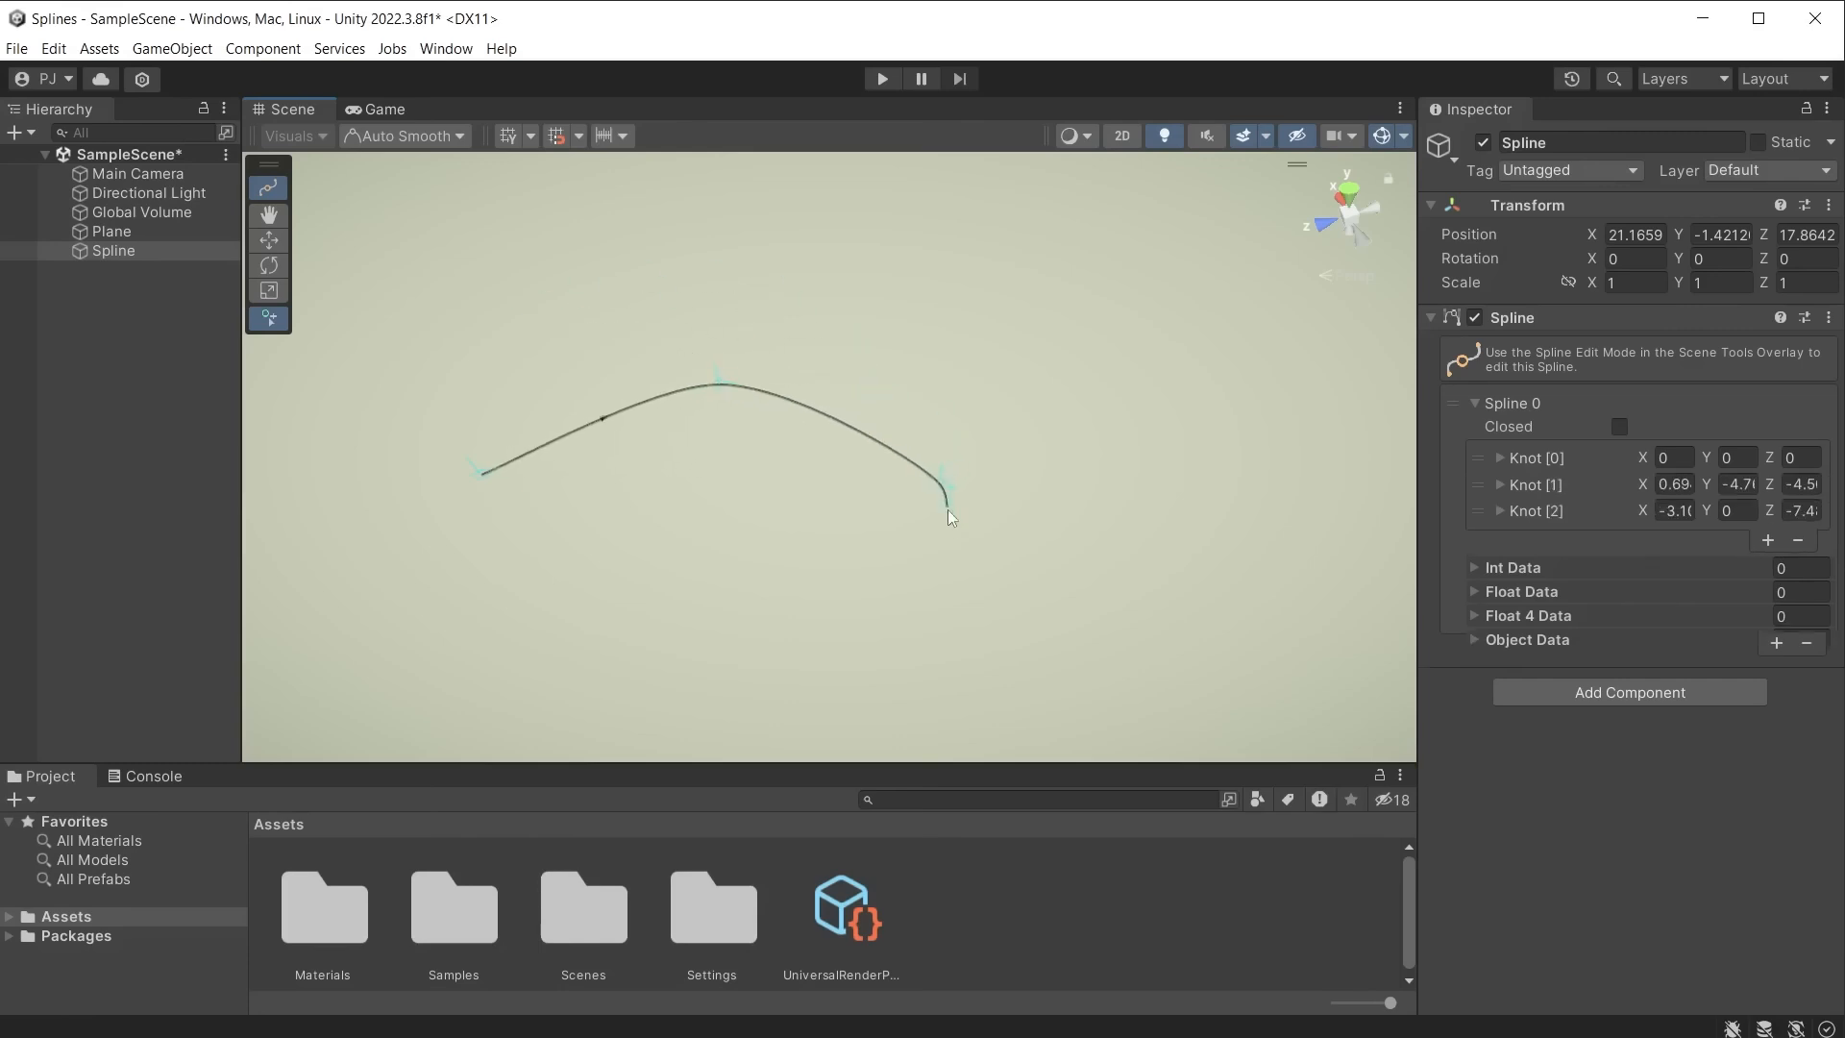
drag(749, 635, 615, 655)
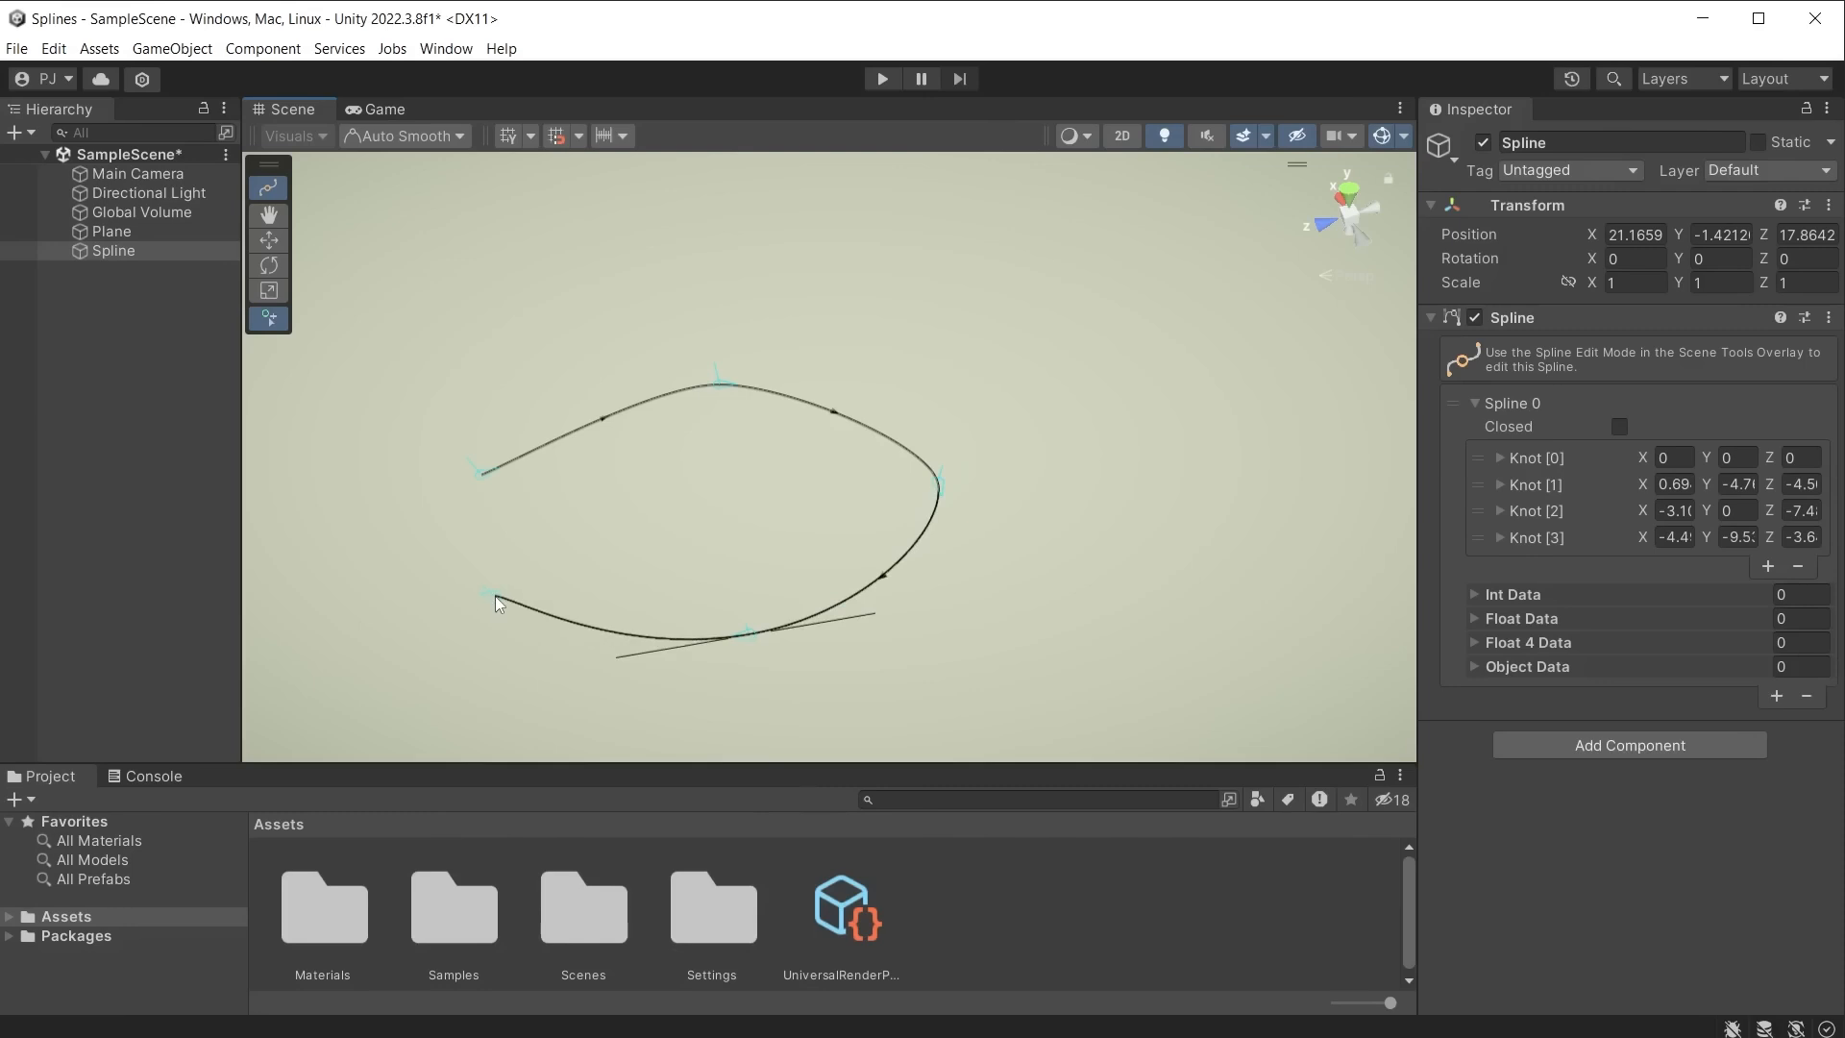
click(488, 592)
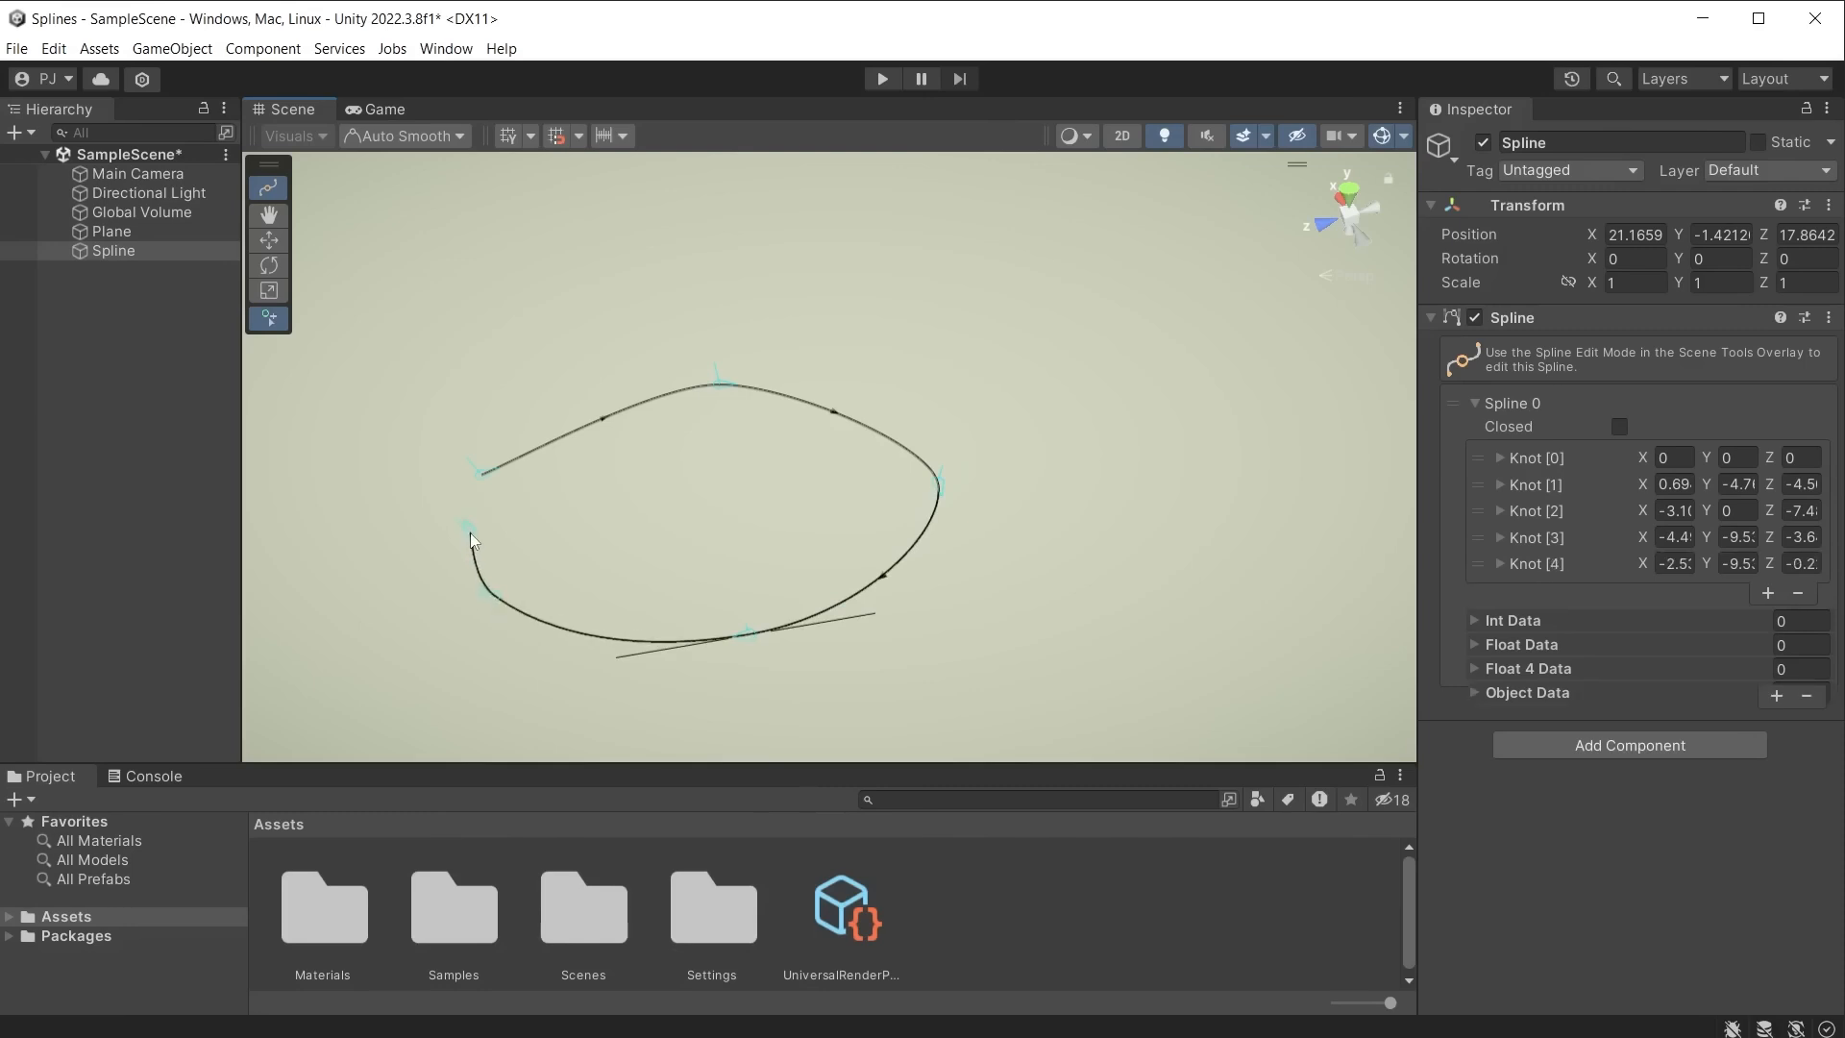
Step: Join the spline's end to its first knot, undo that, and close the loop with the spline's Closed property instead
click(481, 477)
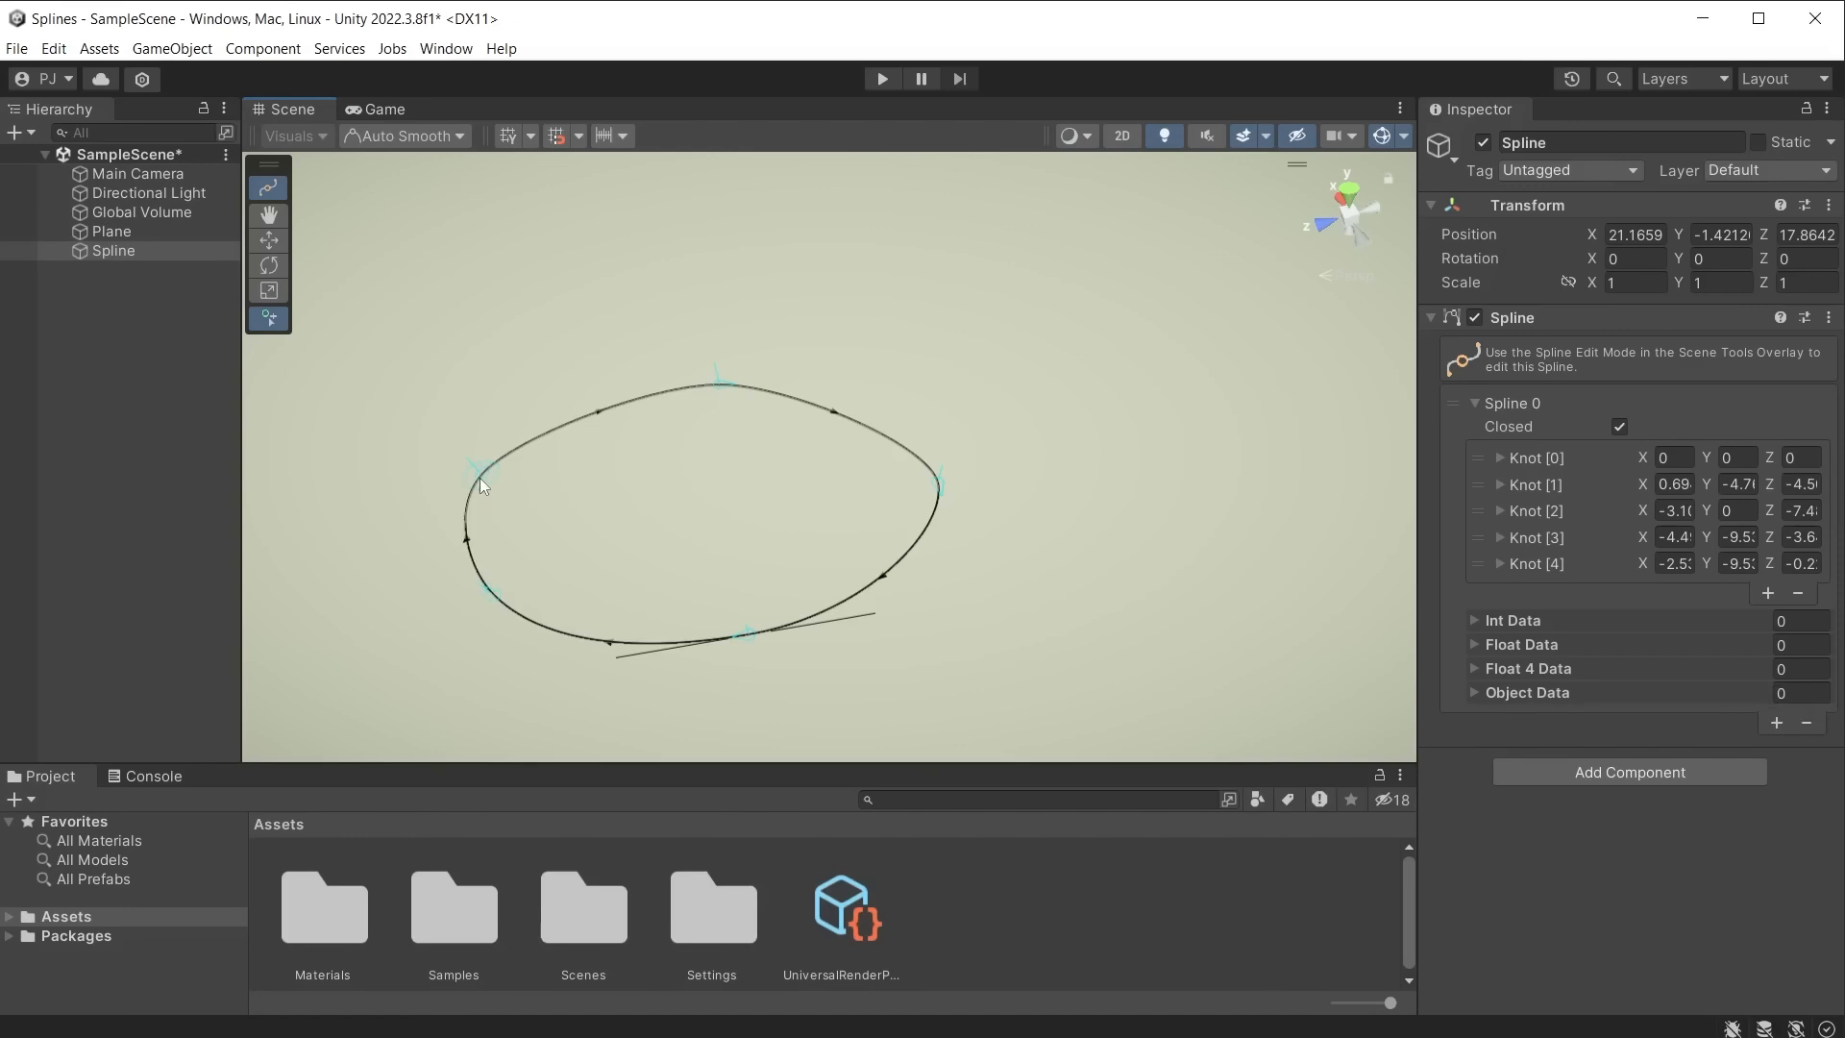
key(ctrl+z)
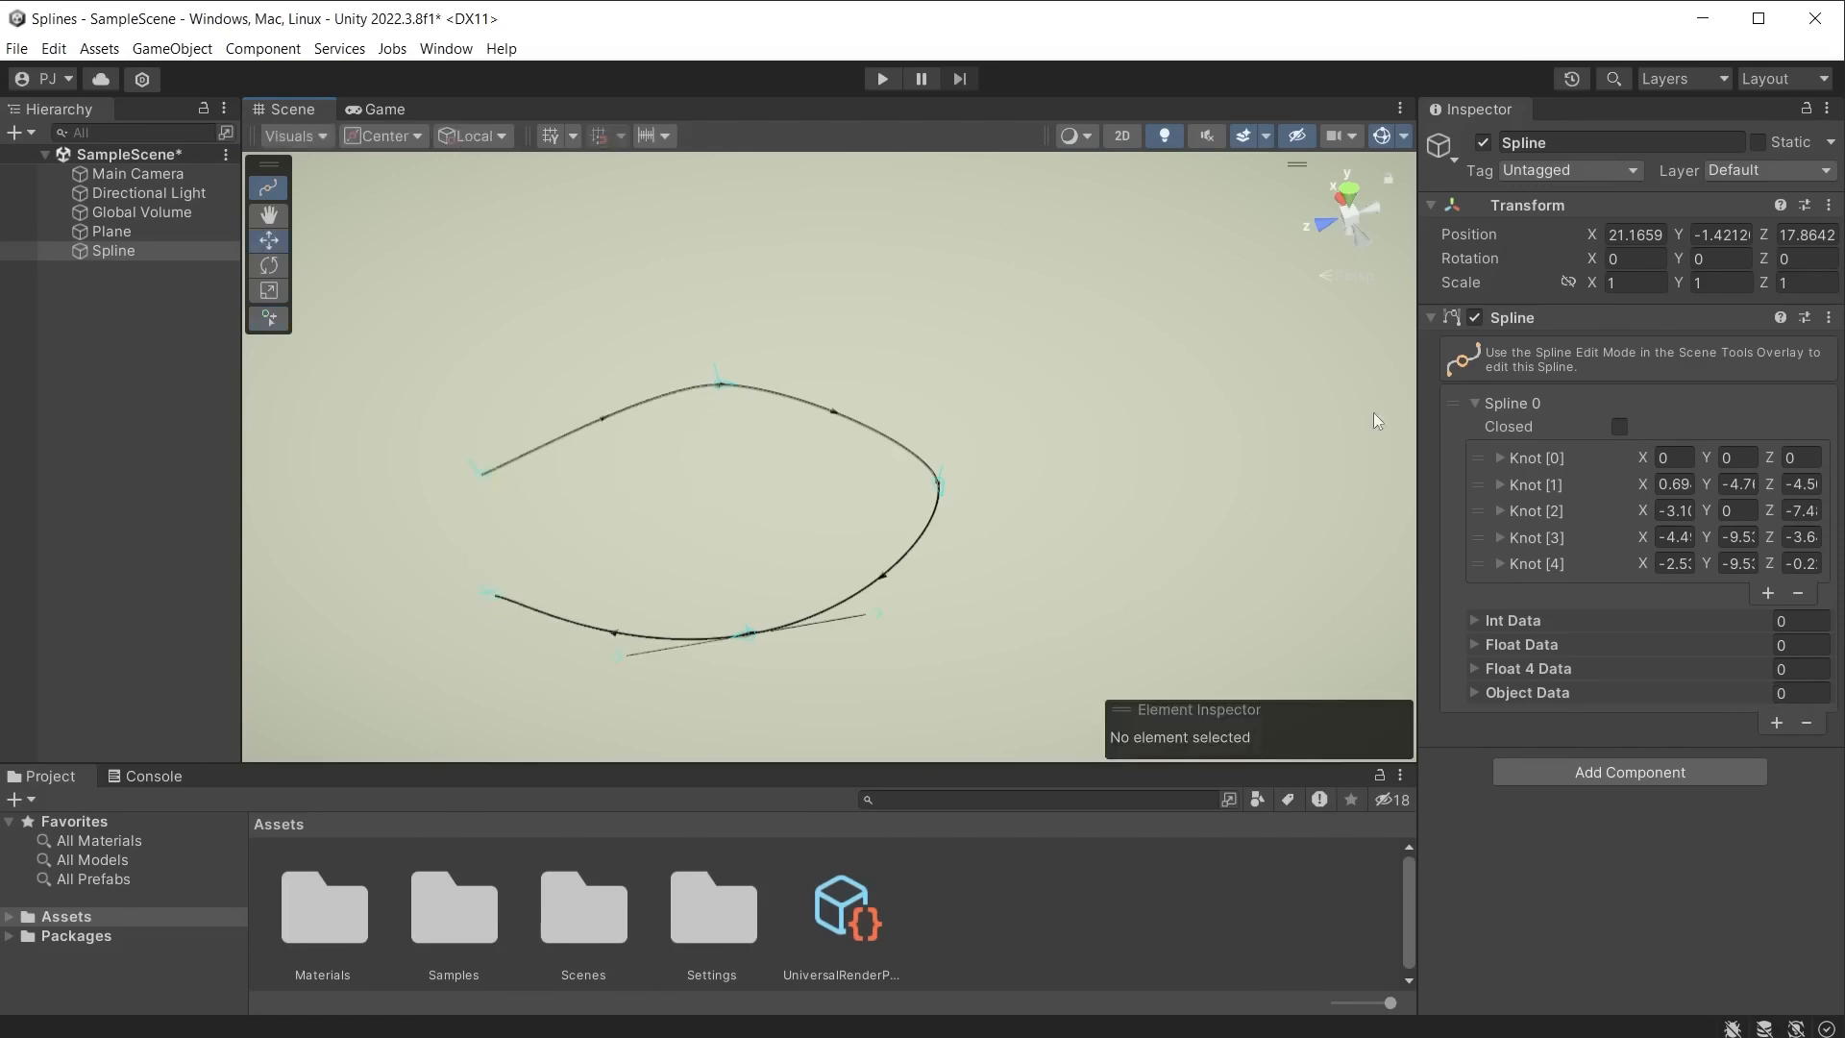
click(1615, 426)
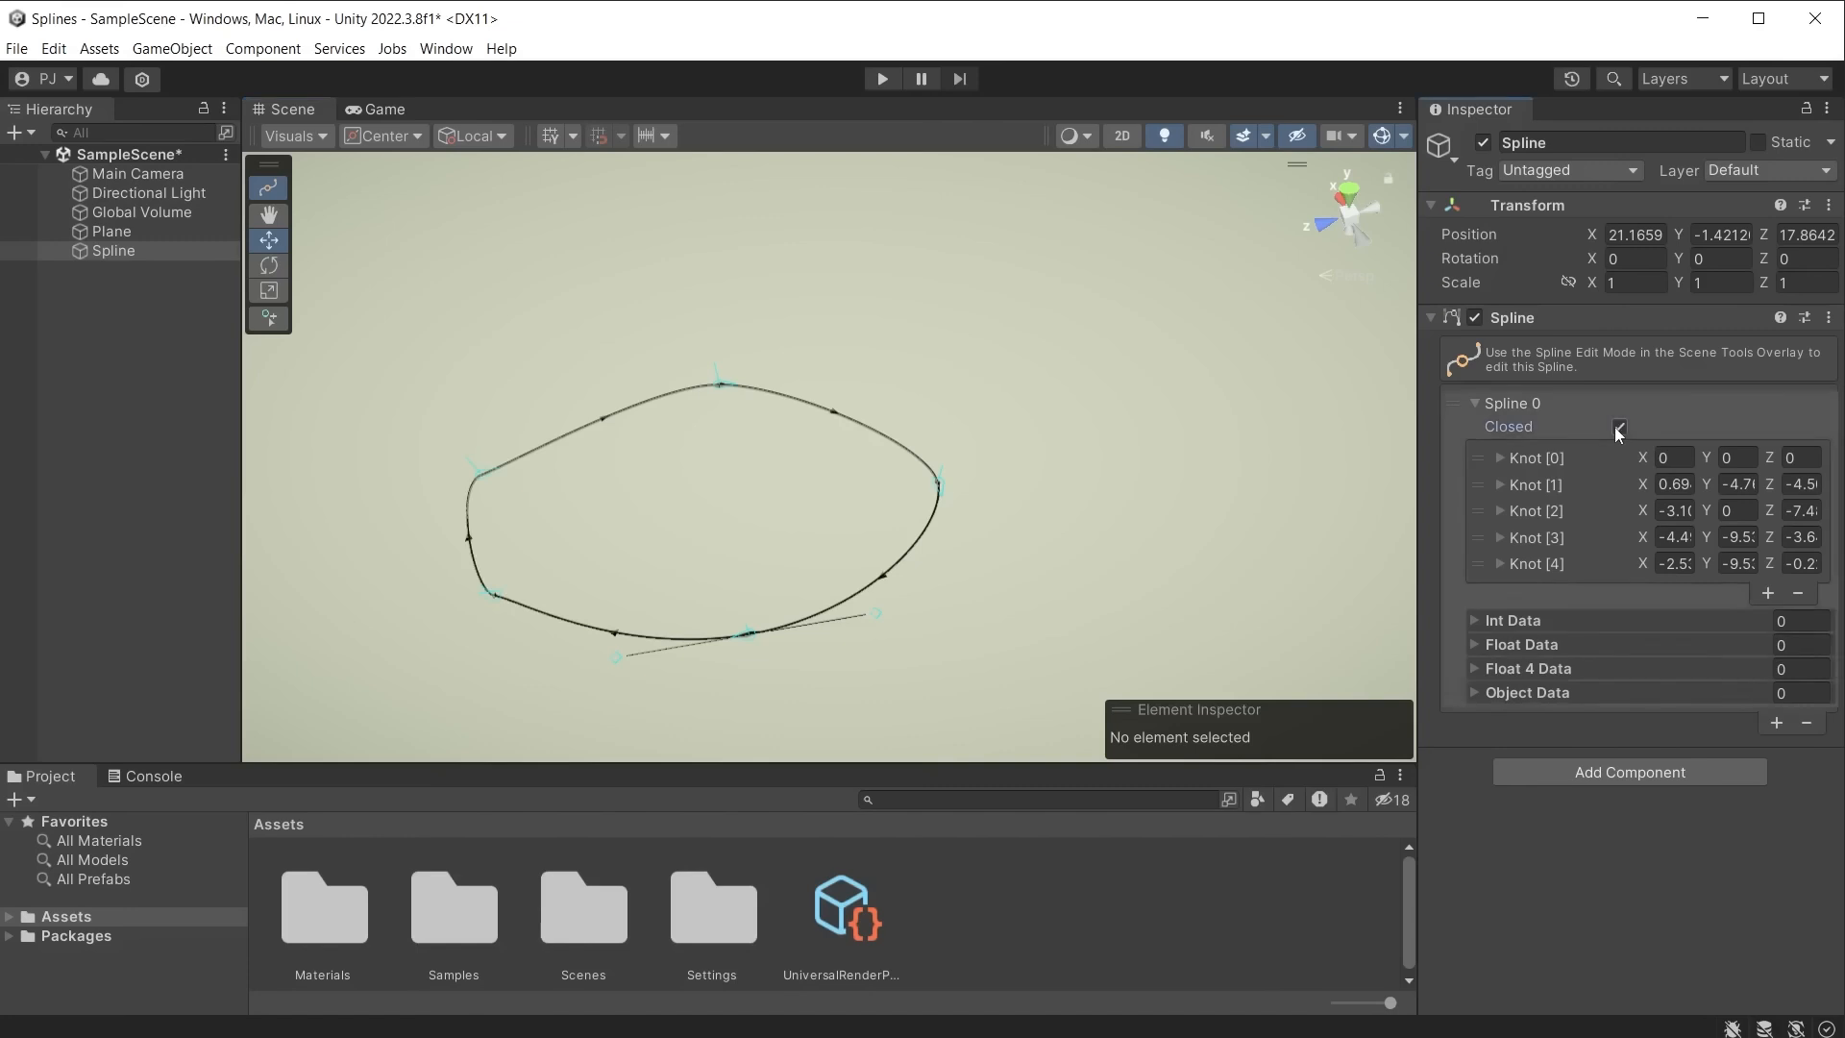
Step: Select knot 4 of the closed spline and shift it slightly along its Z axis
click(492, 597)
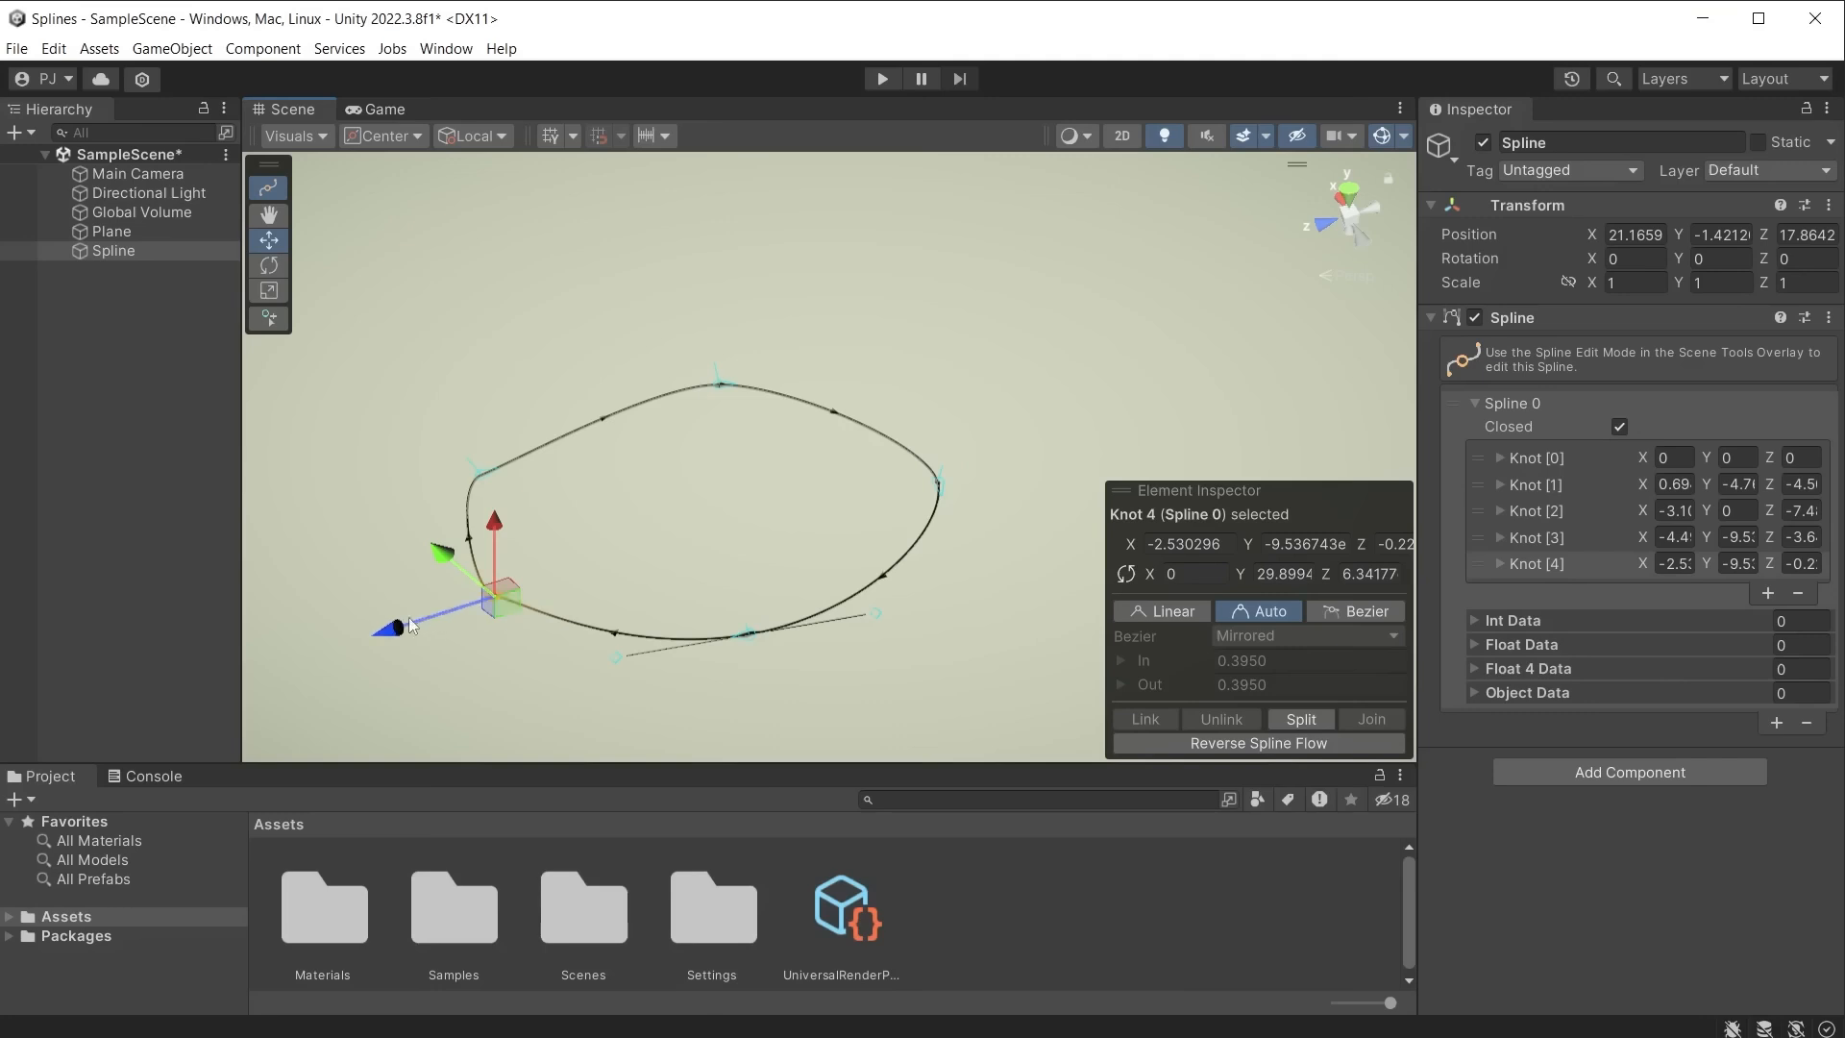
drag(401, 629, 397, 620)
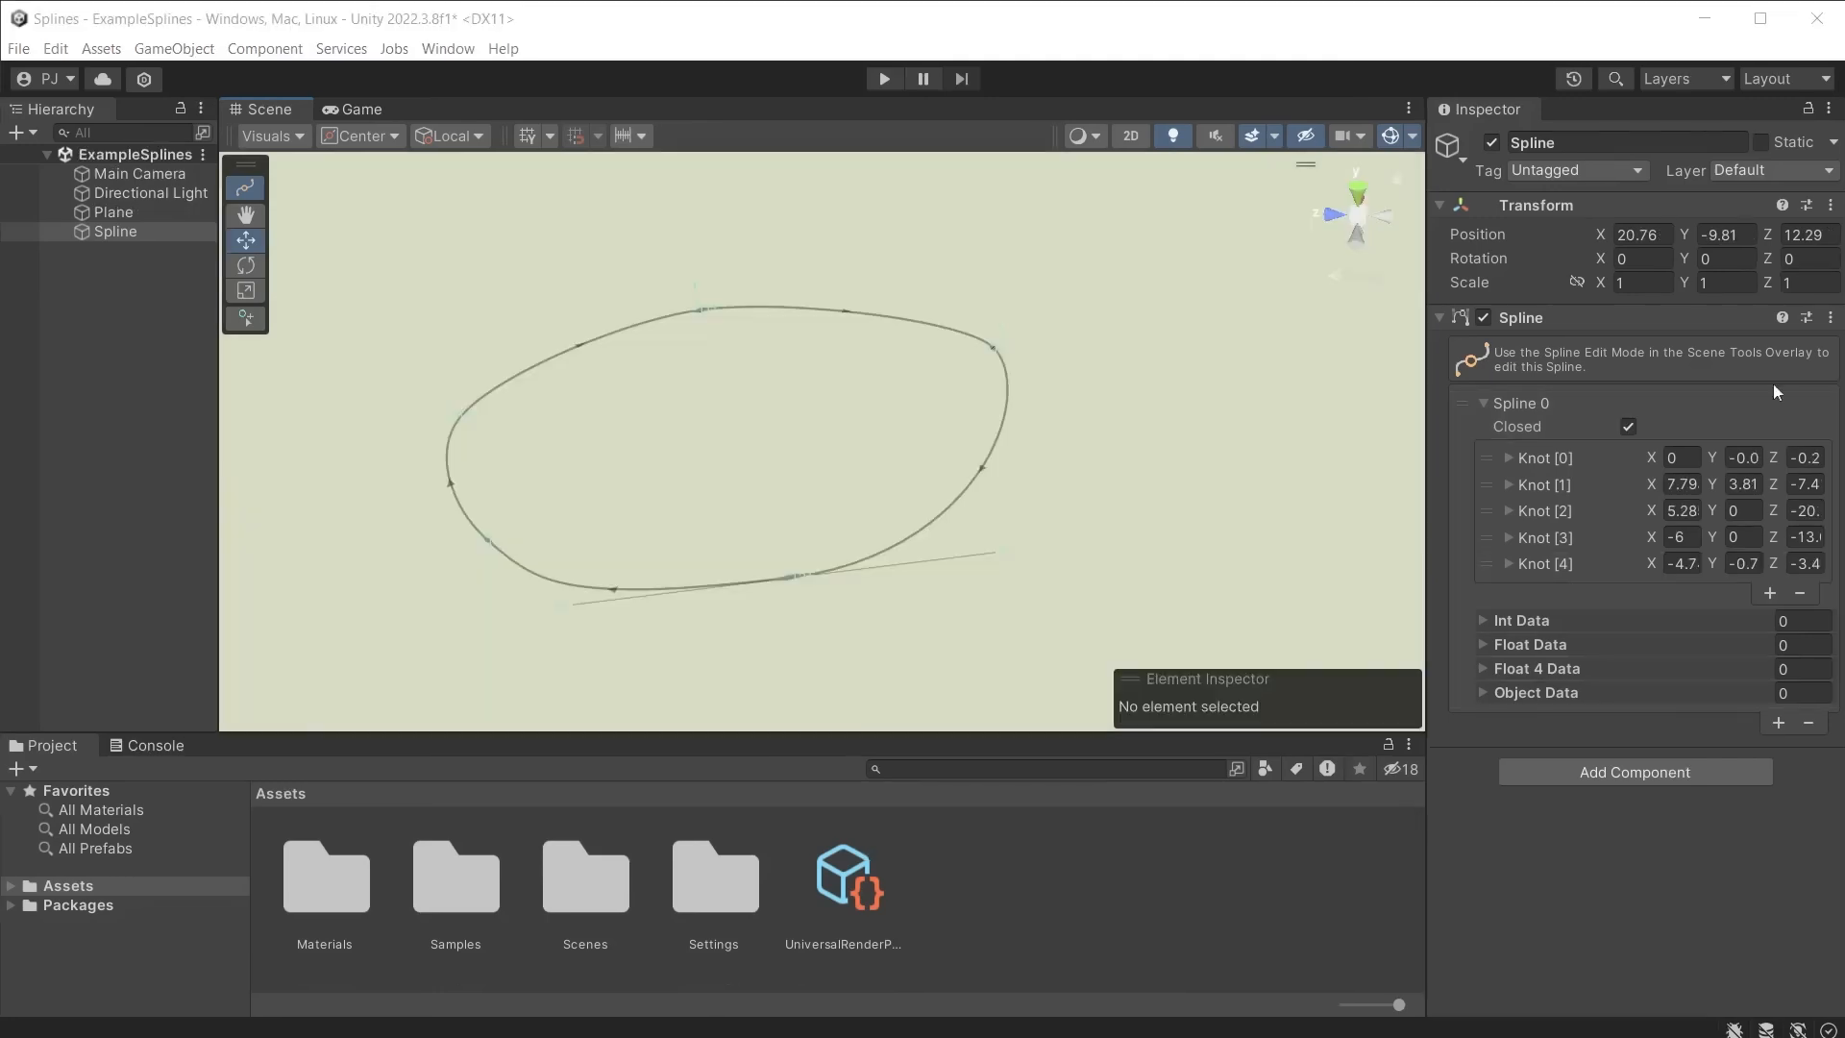
Step: Move the whole spline object vertically to Y -9.81, and return to knot editing with the lower-left knot selected
drag(465, 412, 418, 339)
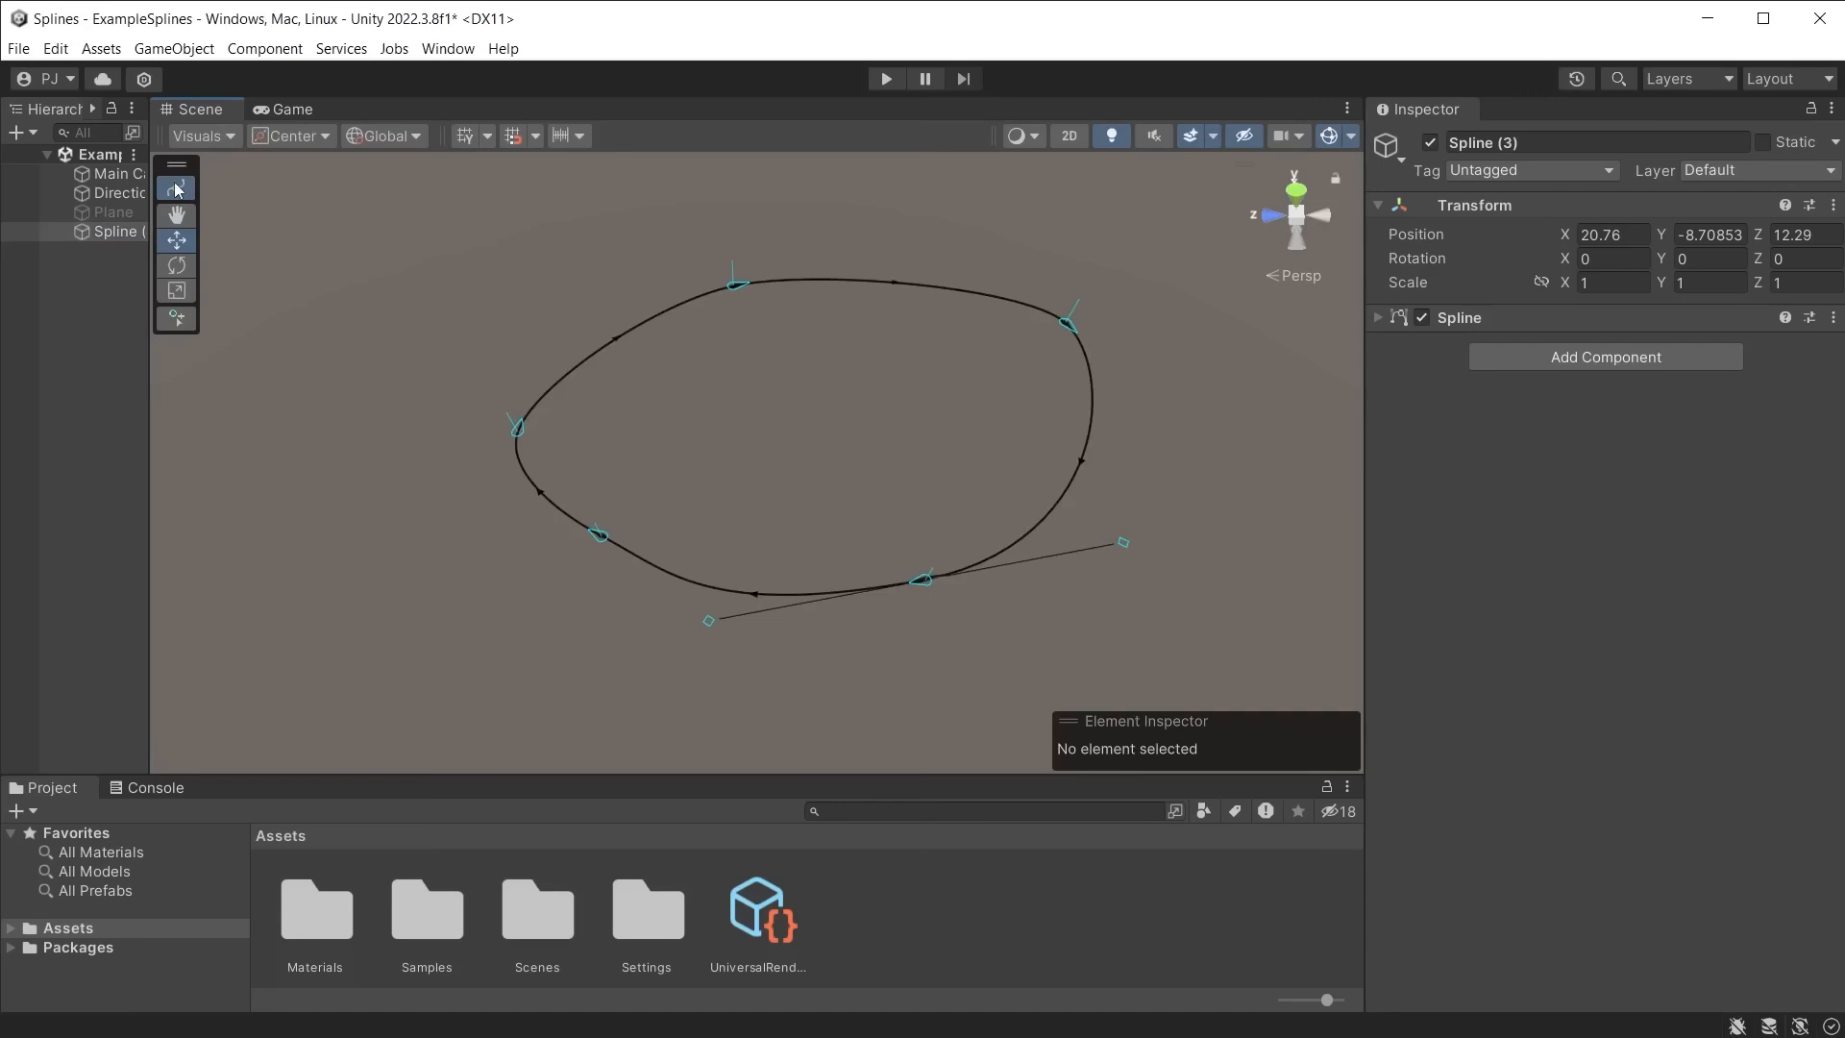
click(424, 305)
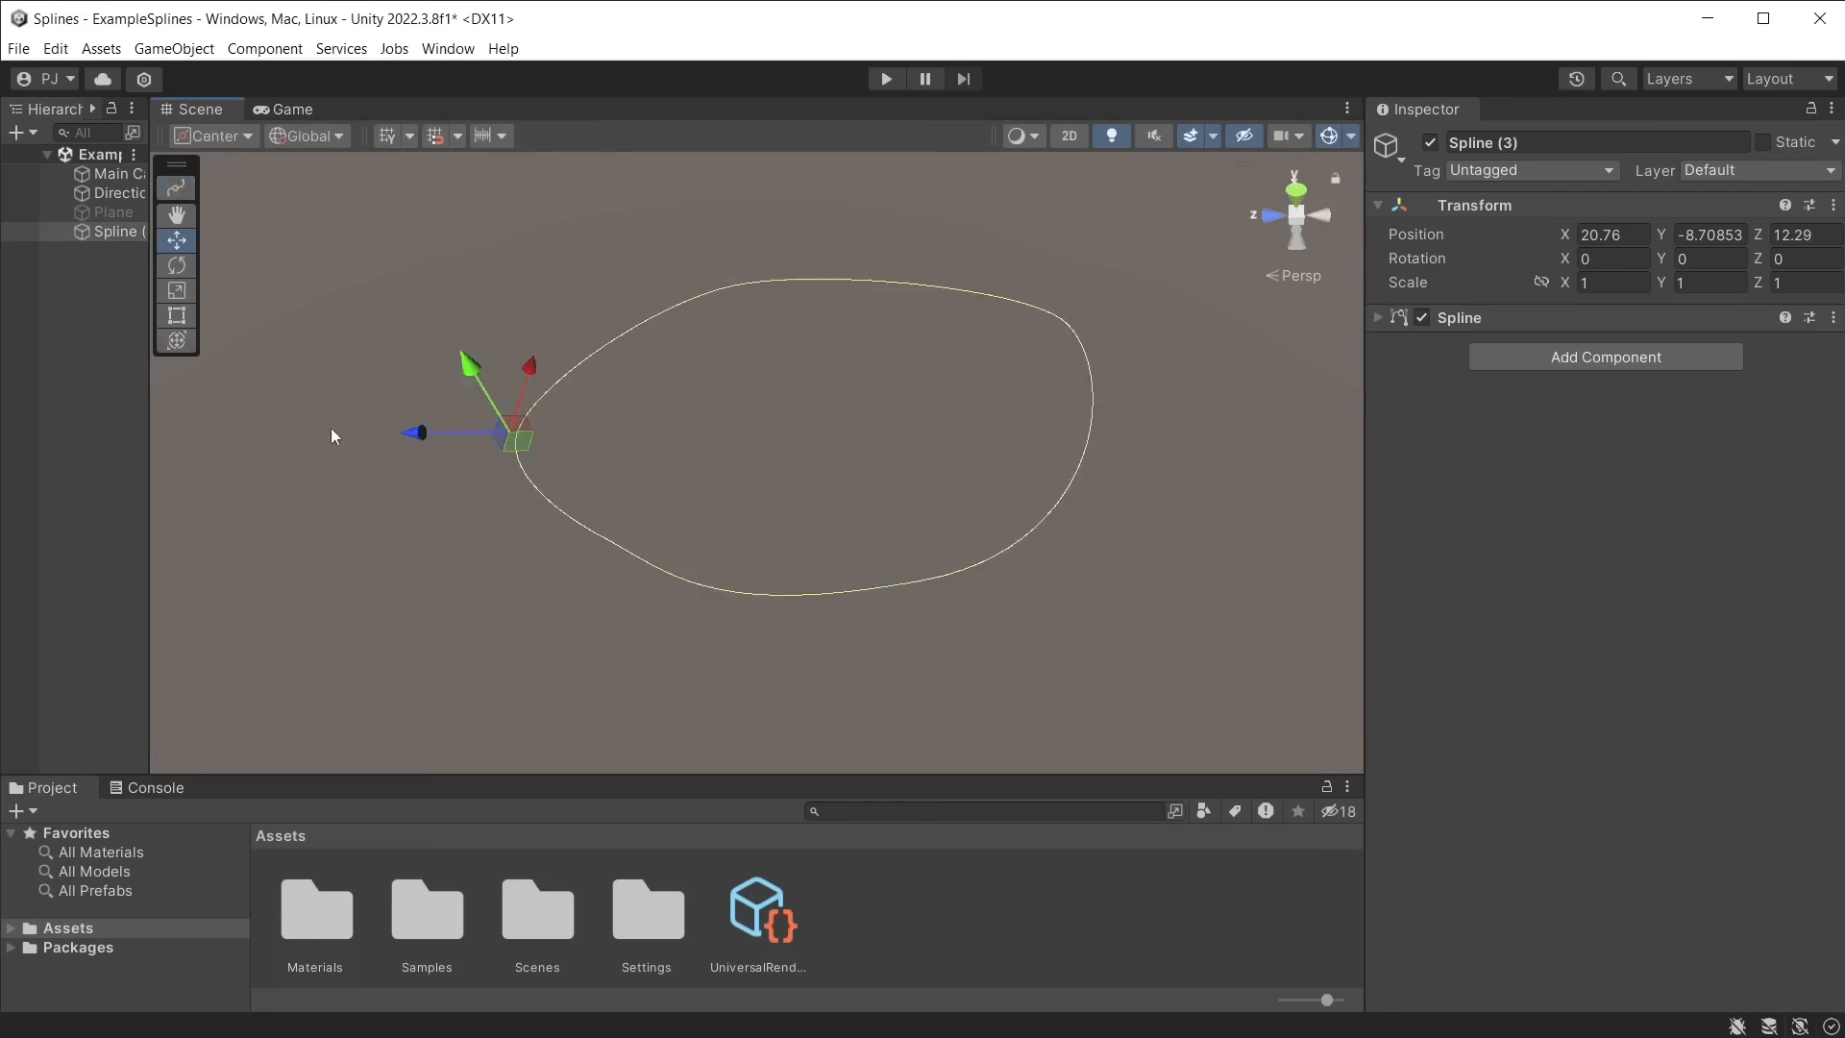
drag(462, 387, 478, 408)
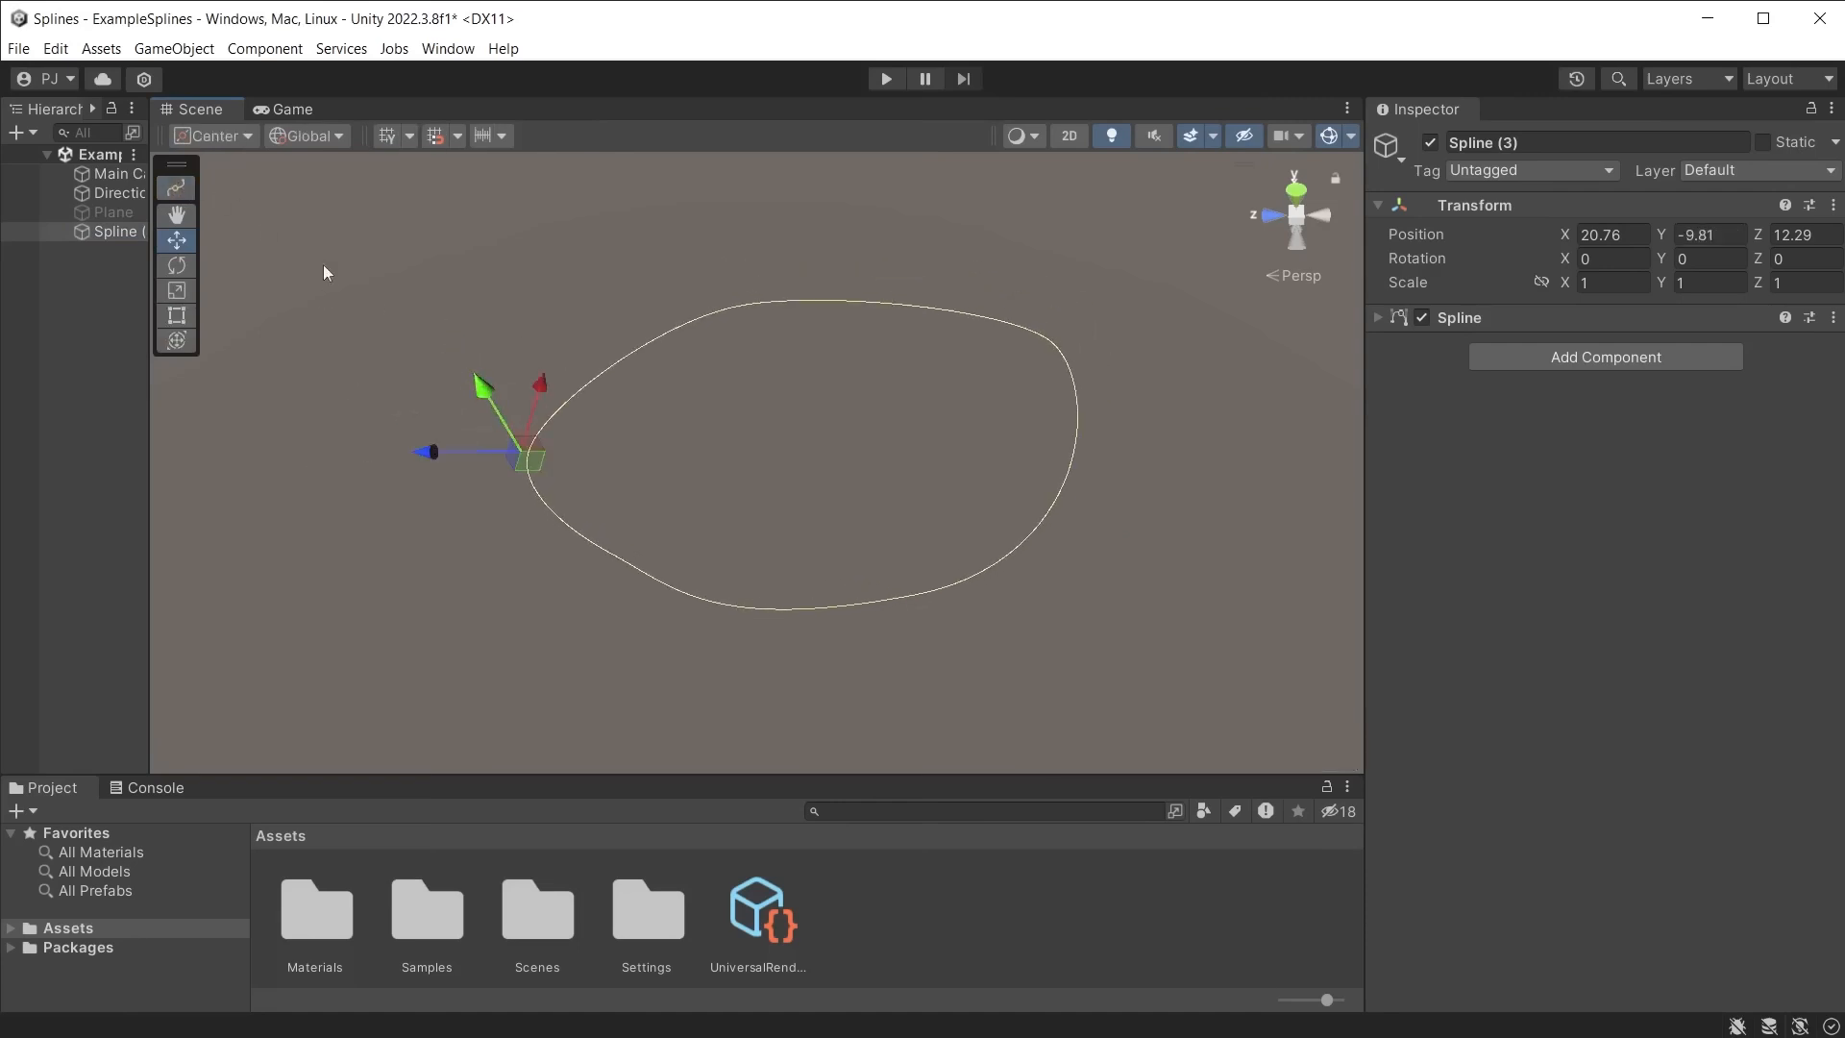
click(176, 187)
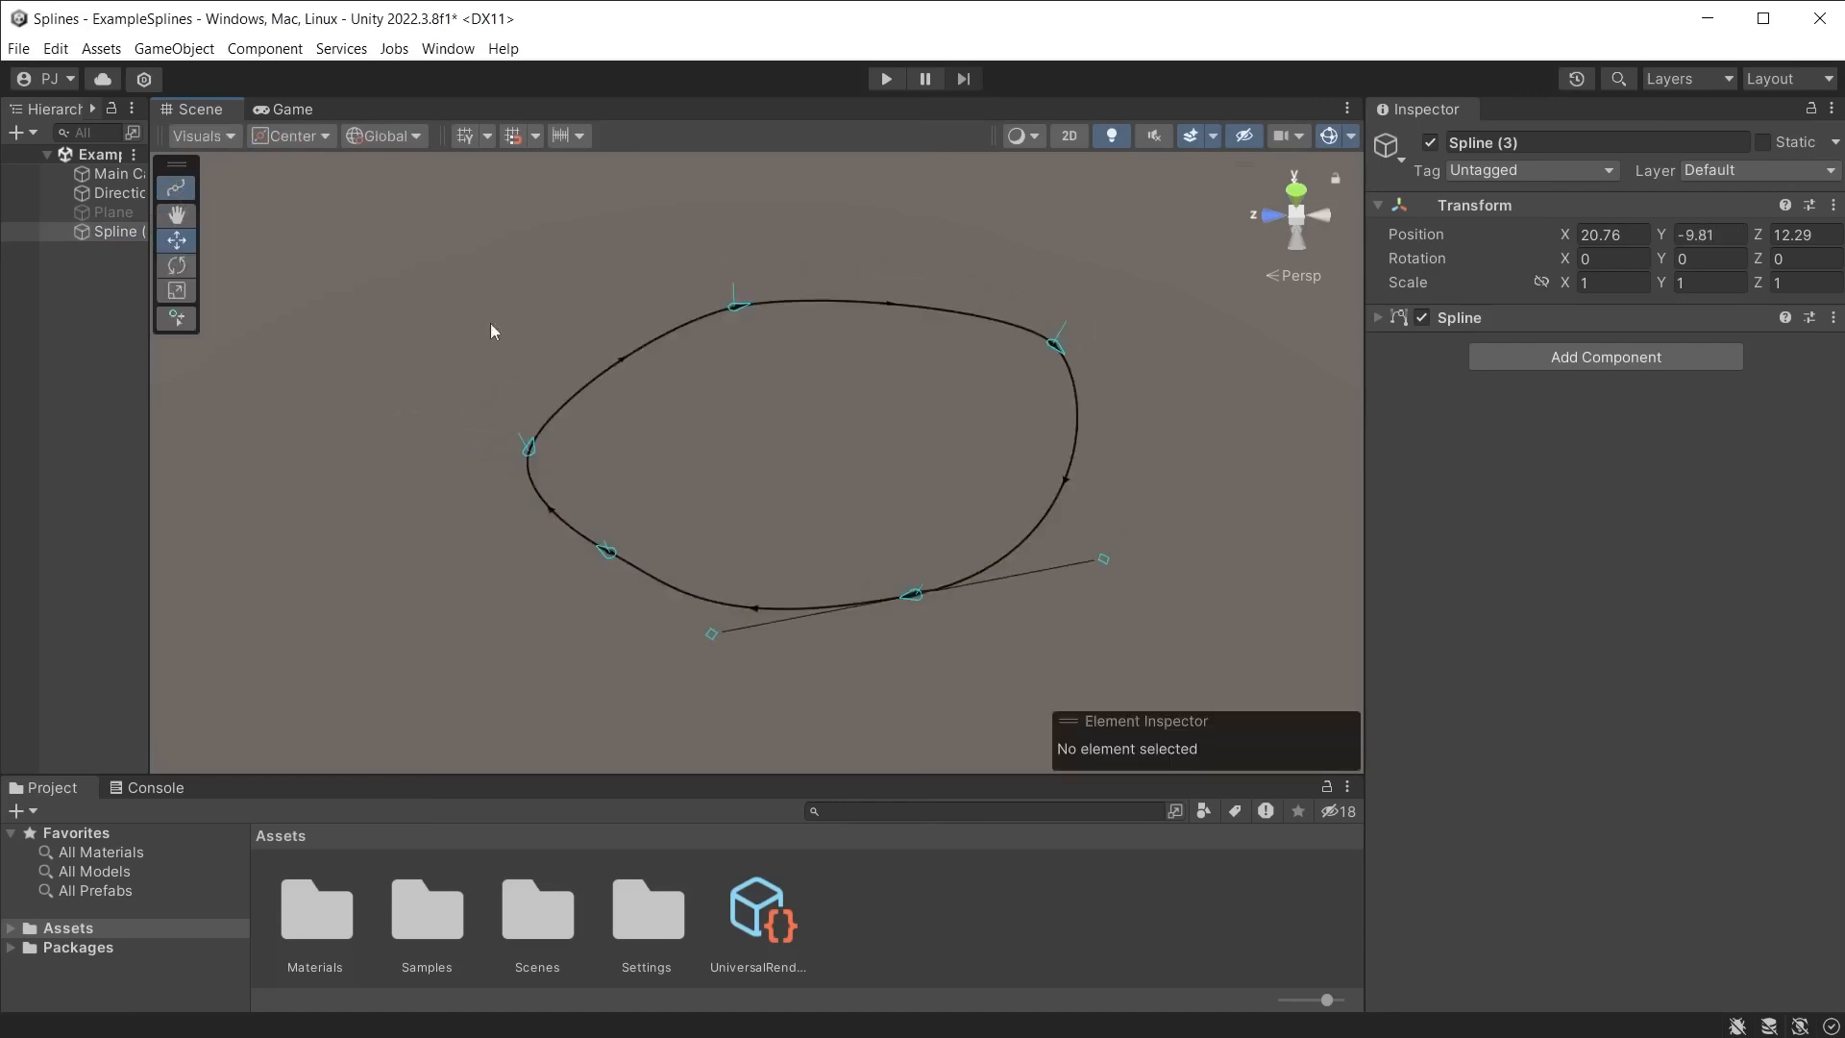
click(615, 552)
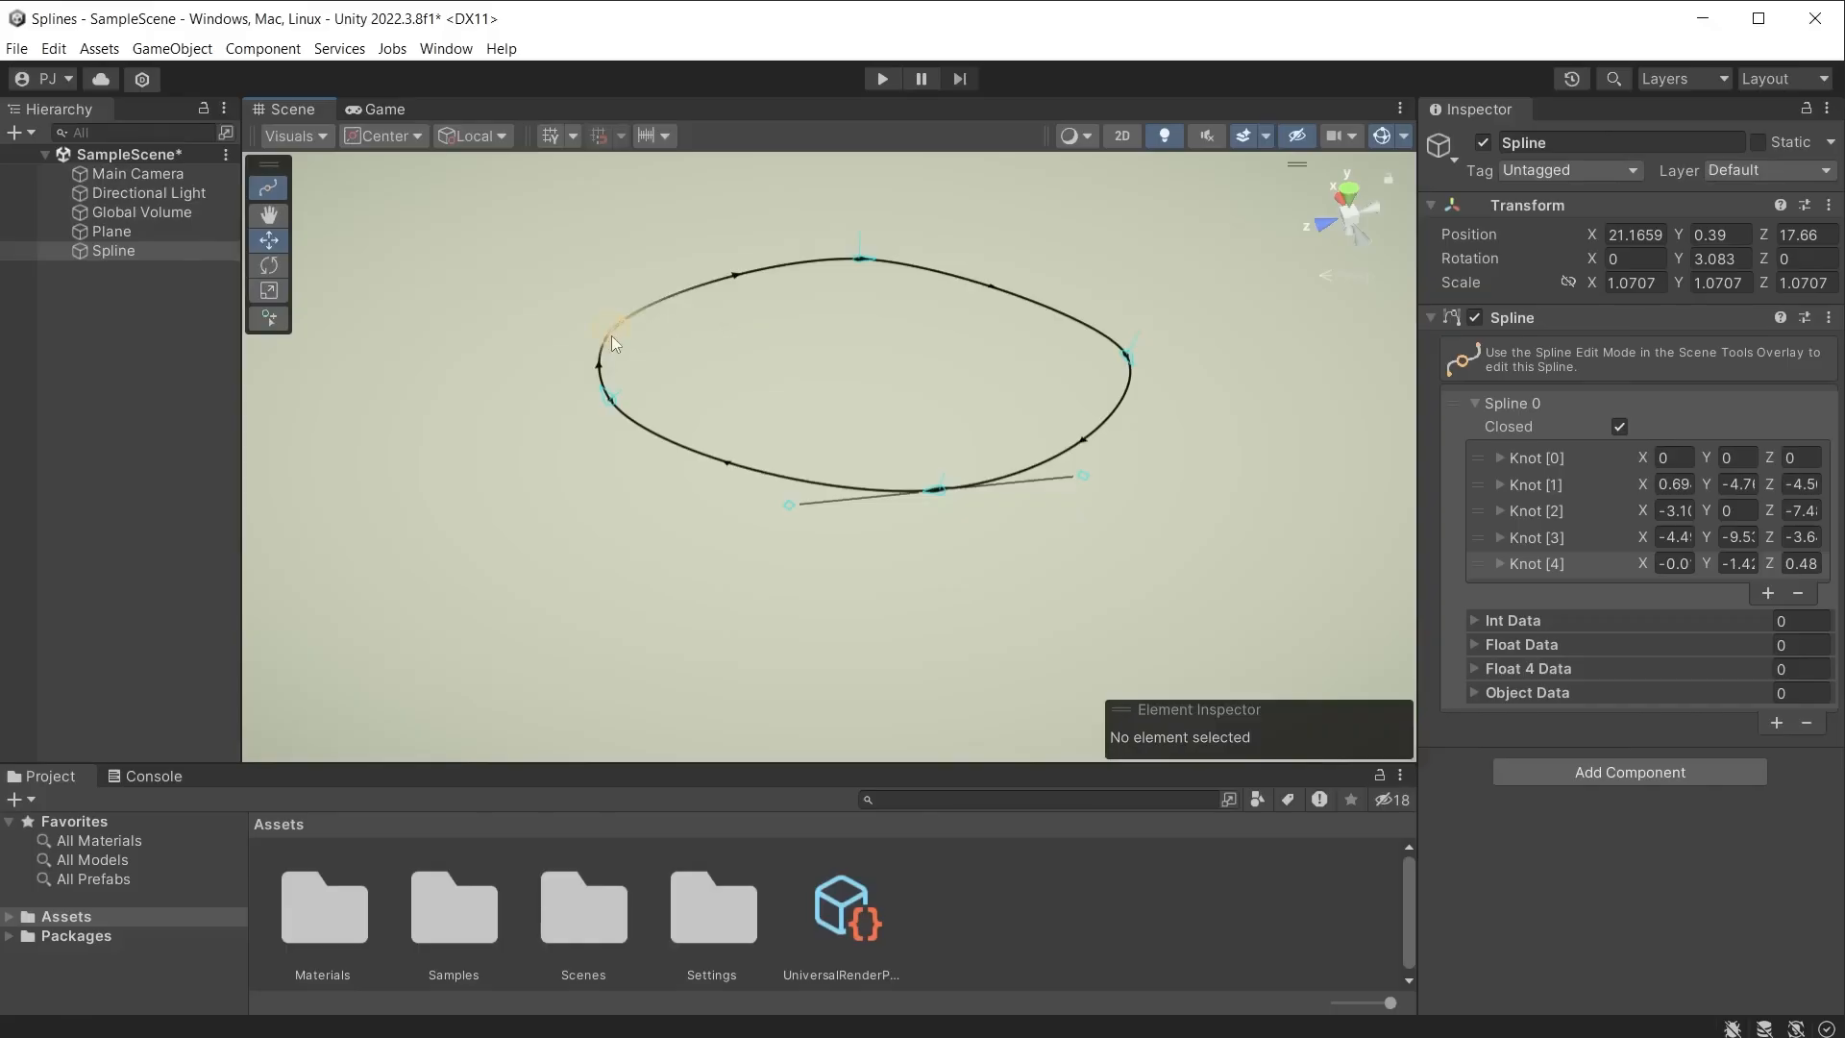
Step: Set all five knots of the spline to Linear so that straight segments connect them
click(611, 331)
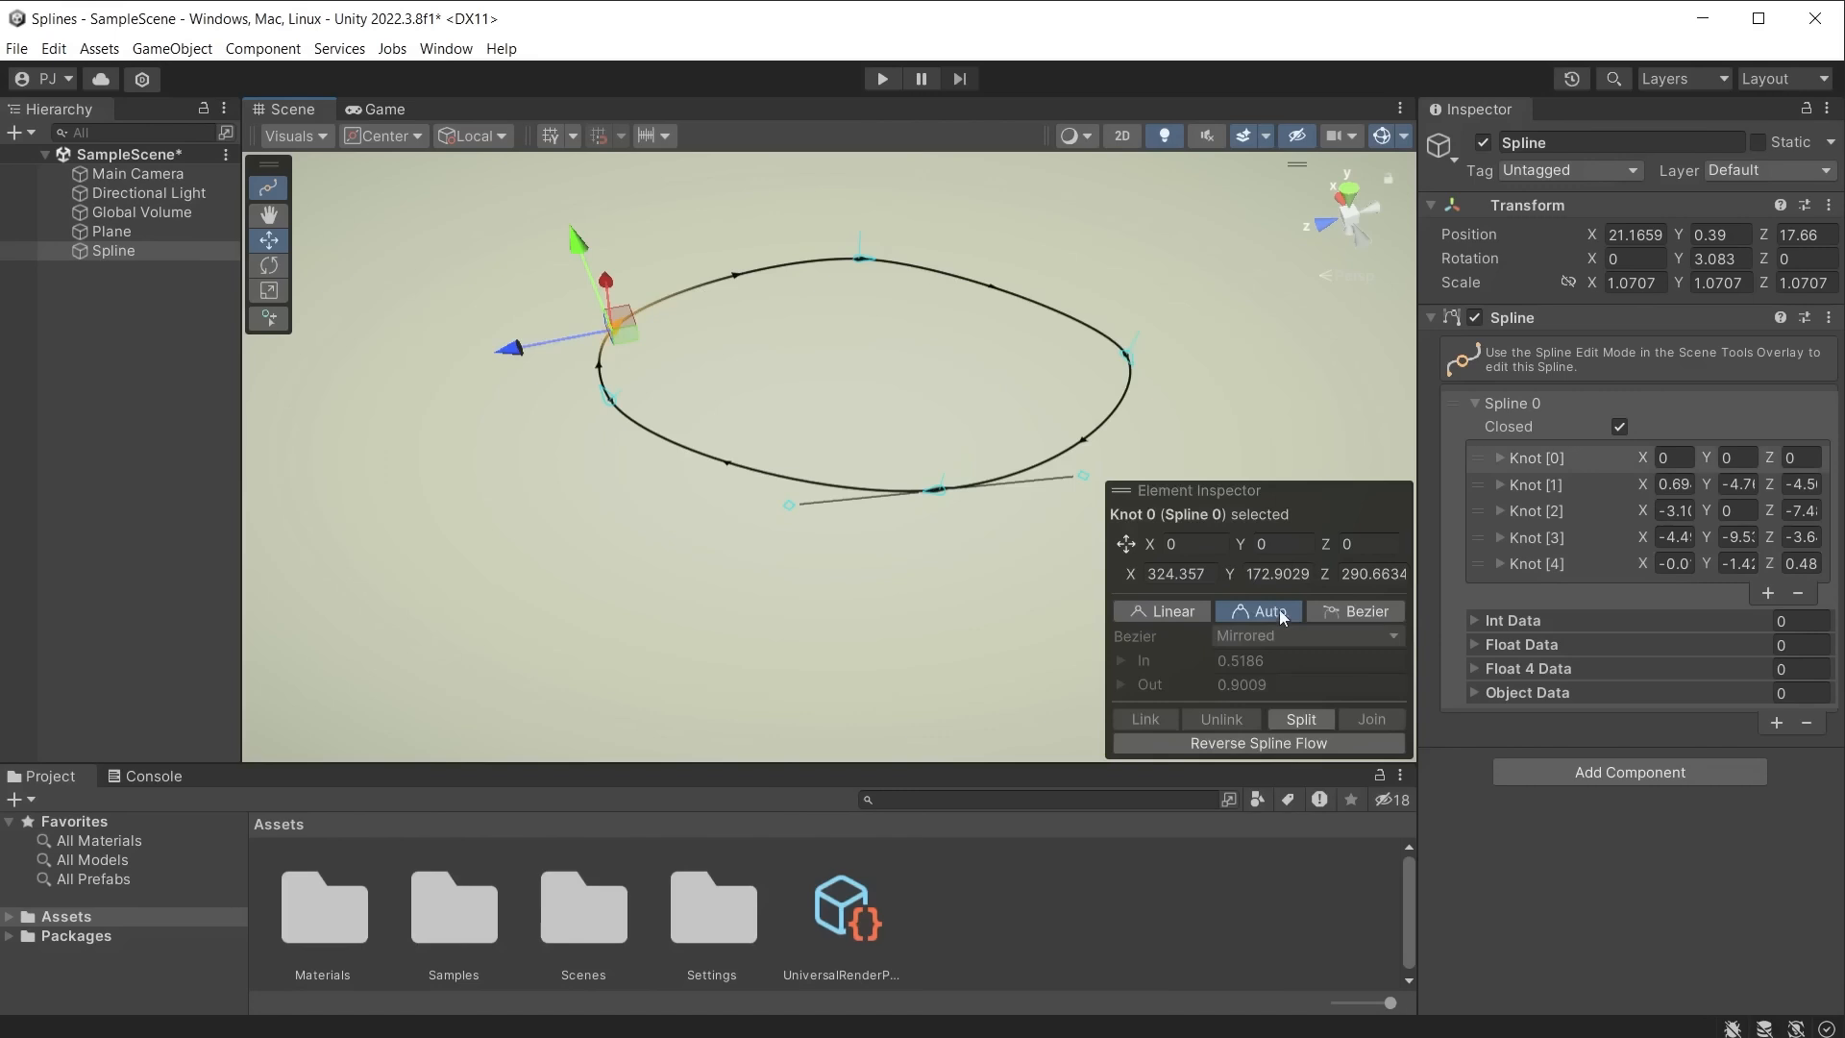
click(1161, 612)
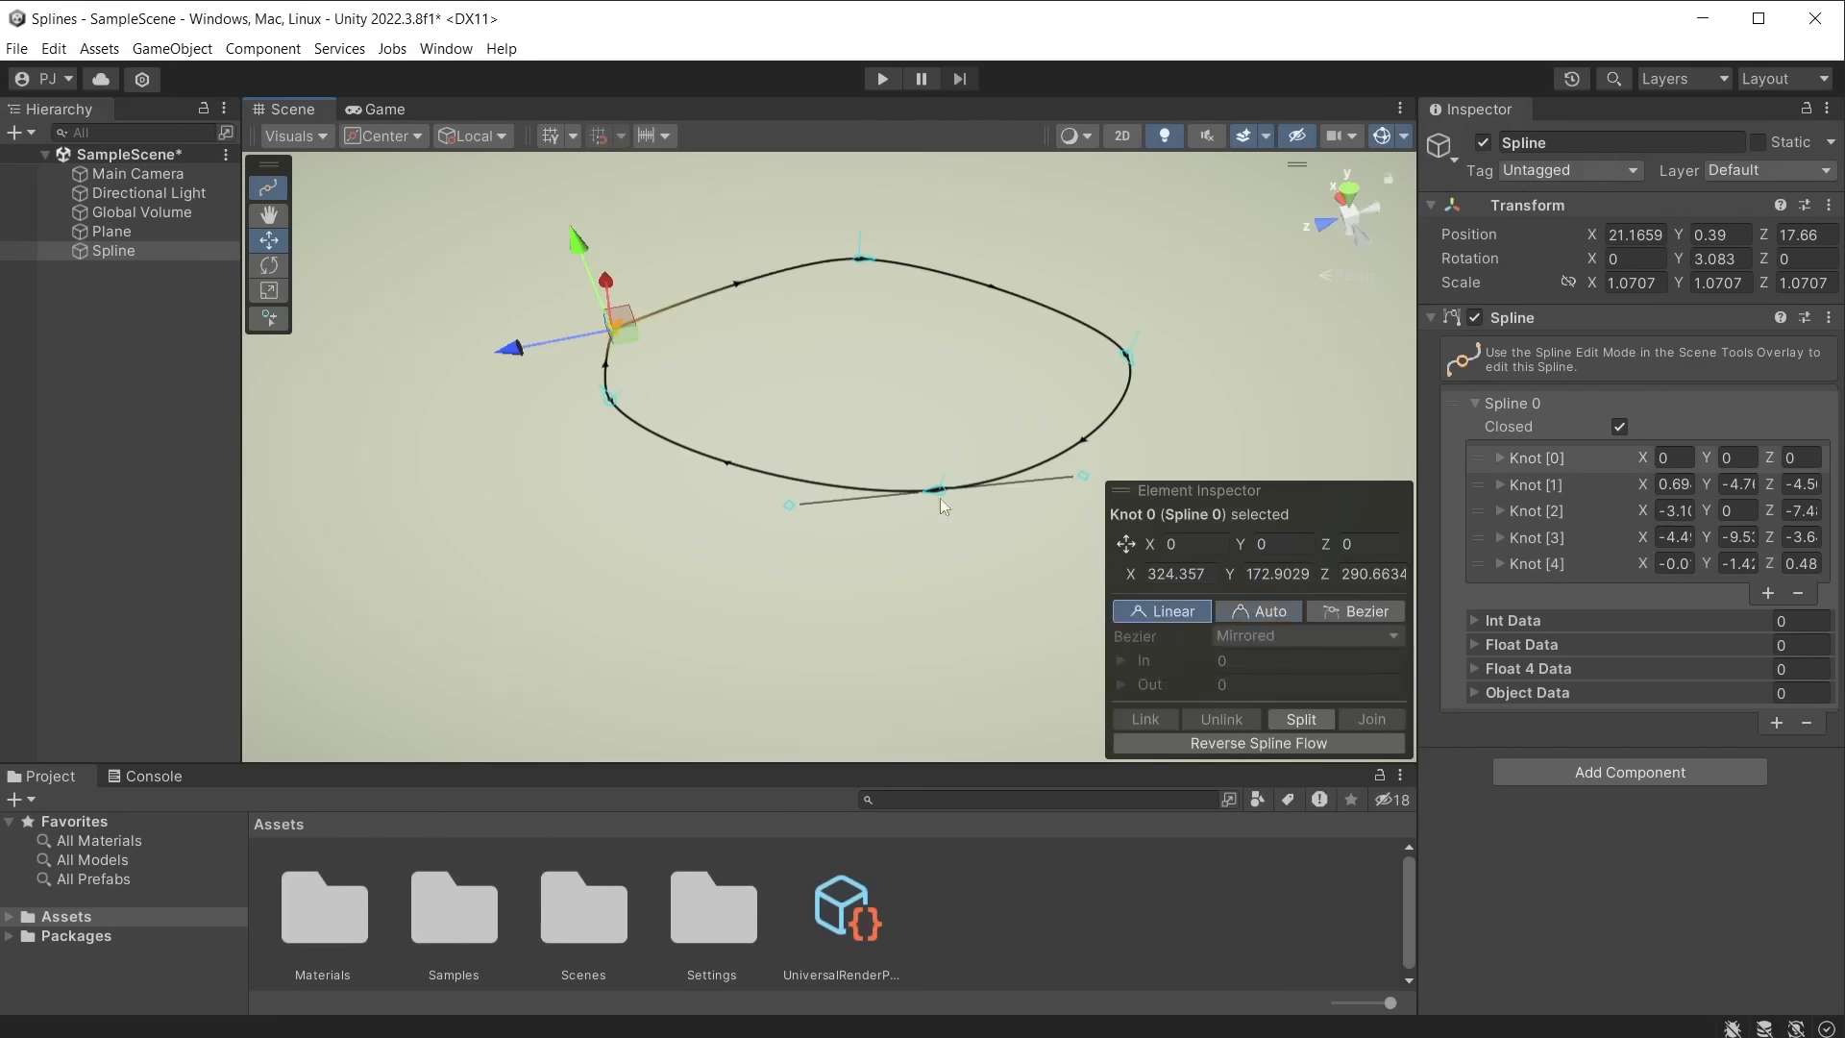
click(862, 258)
click(1181, 612)
click(1126, 355)
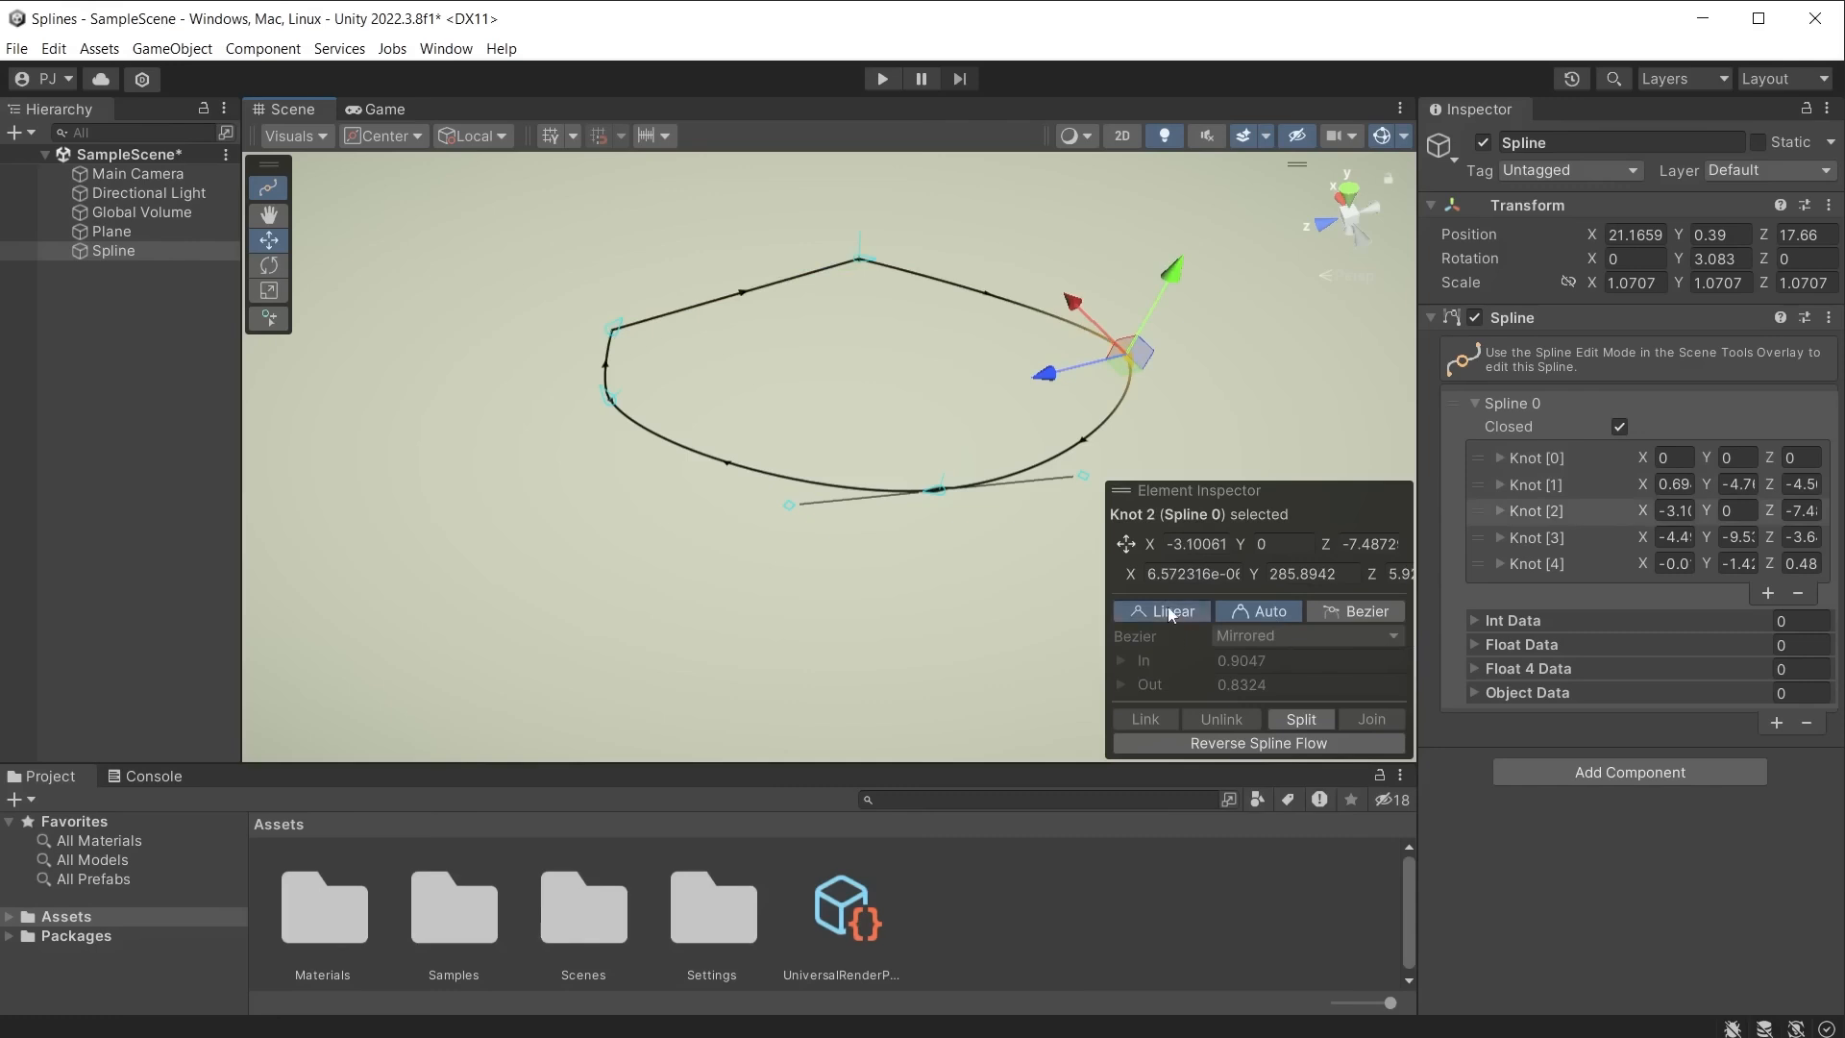
click(1170, 612)
click(940, 488)
click(1166, 611)
click(611, 394)
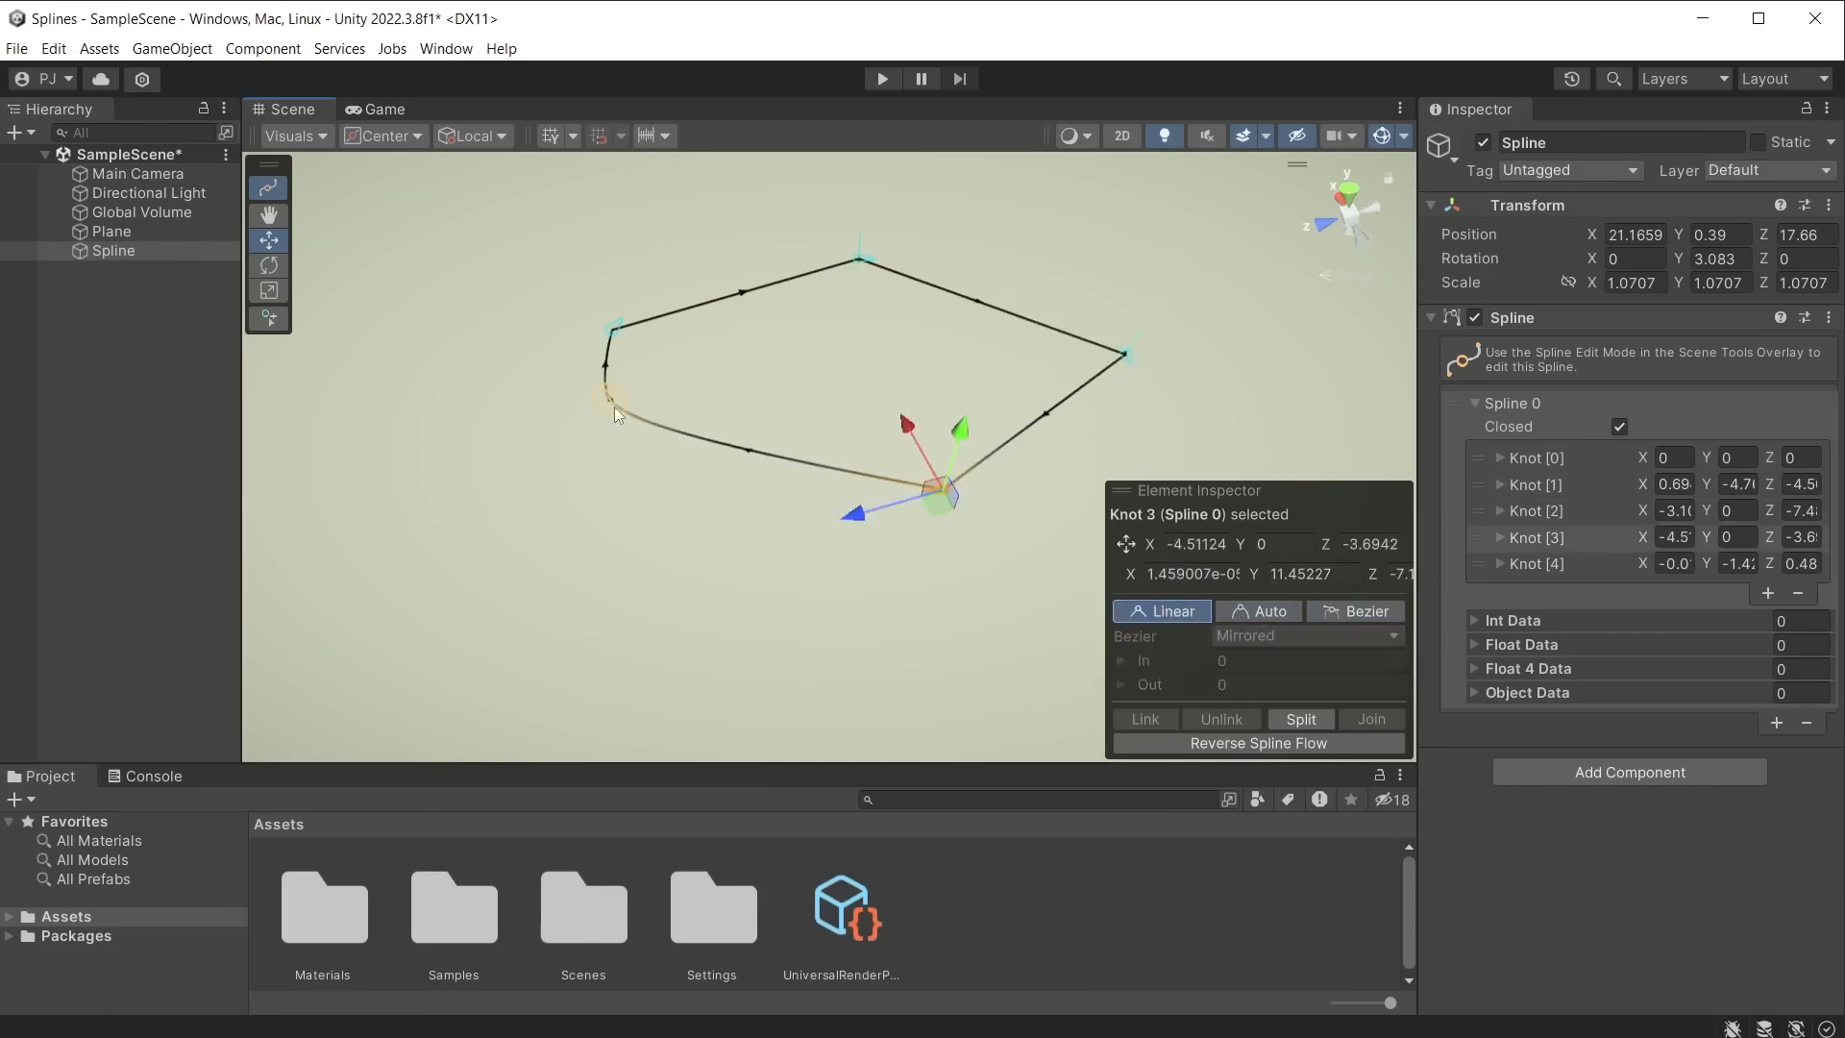
click(1166, 612)
Step: Move knot 4 to about X -2.36 and reshape its adjoining curves with mirrored Bezier tangents
drag(605, 349, 617, 442)
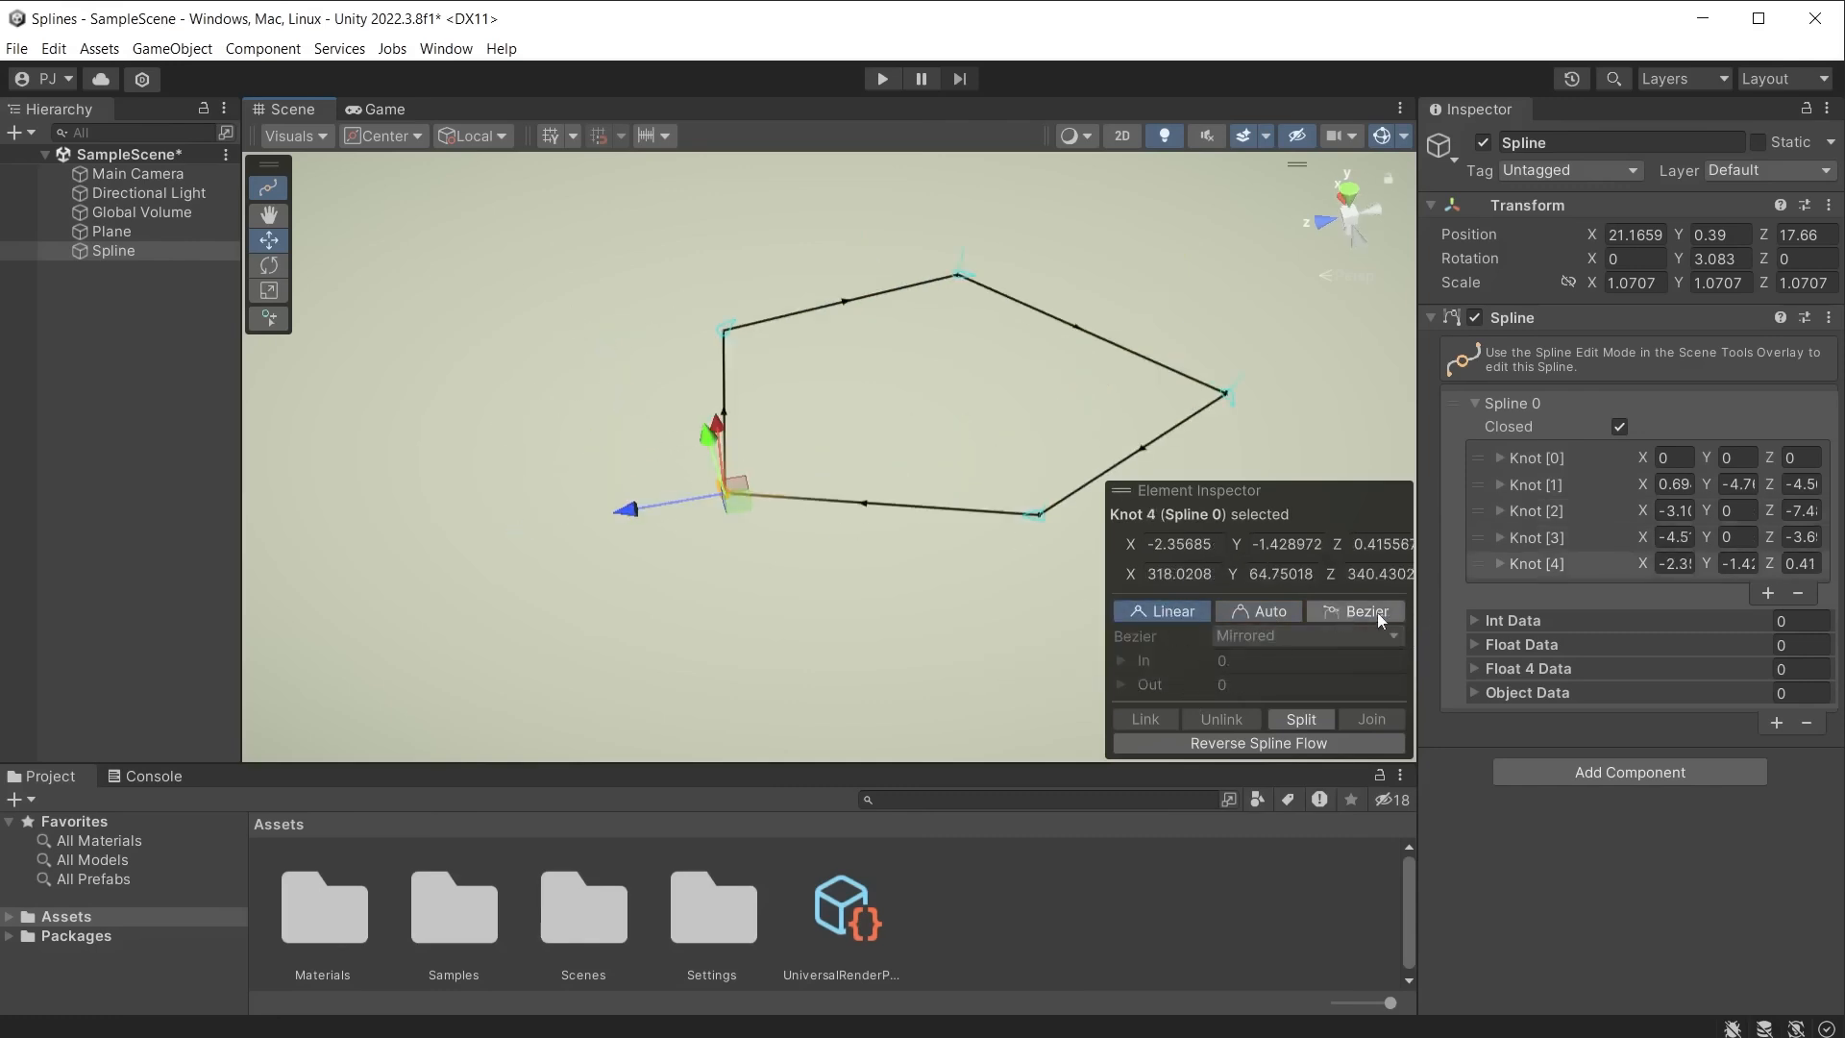
click(1376, 612)
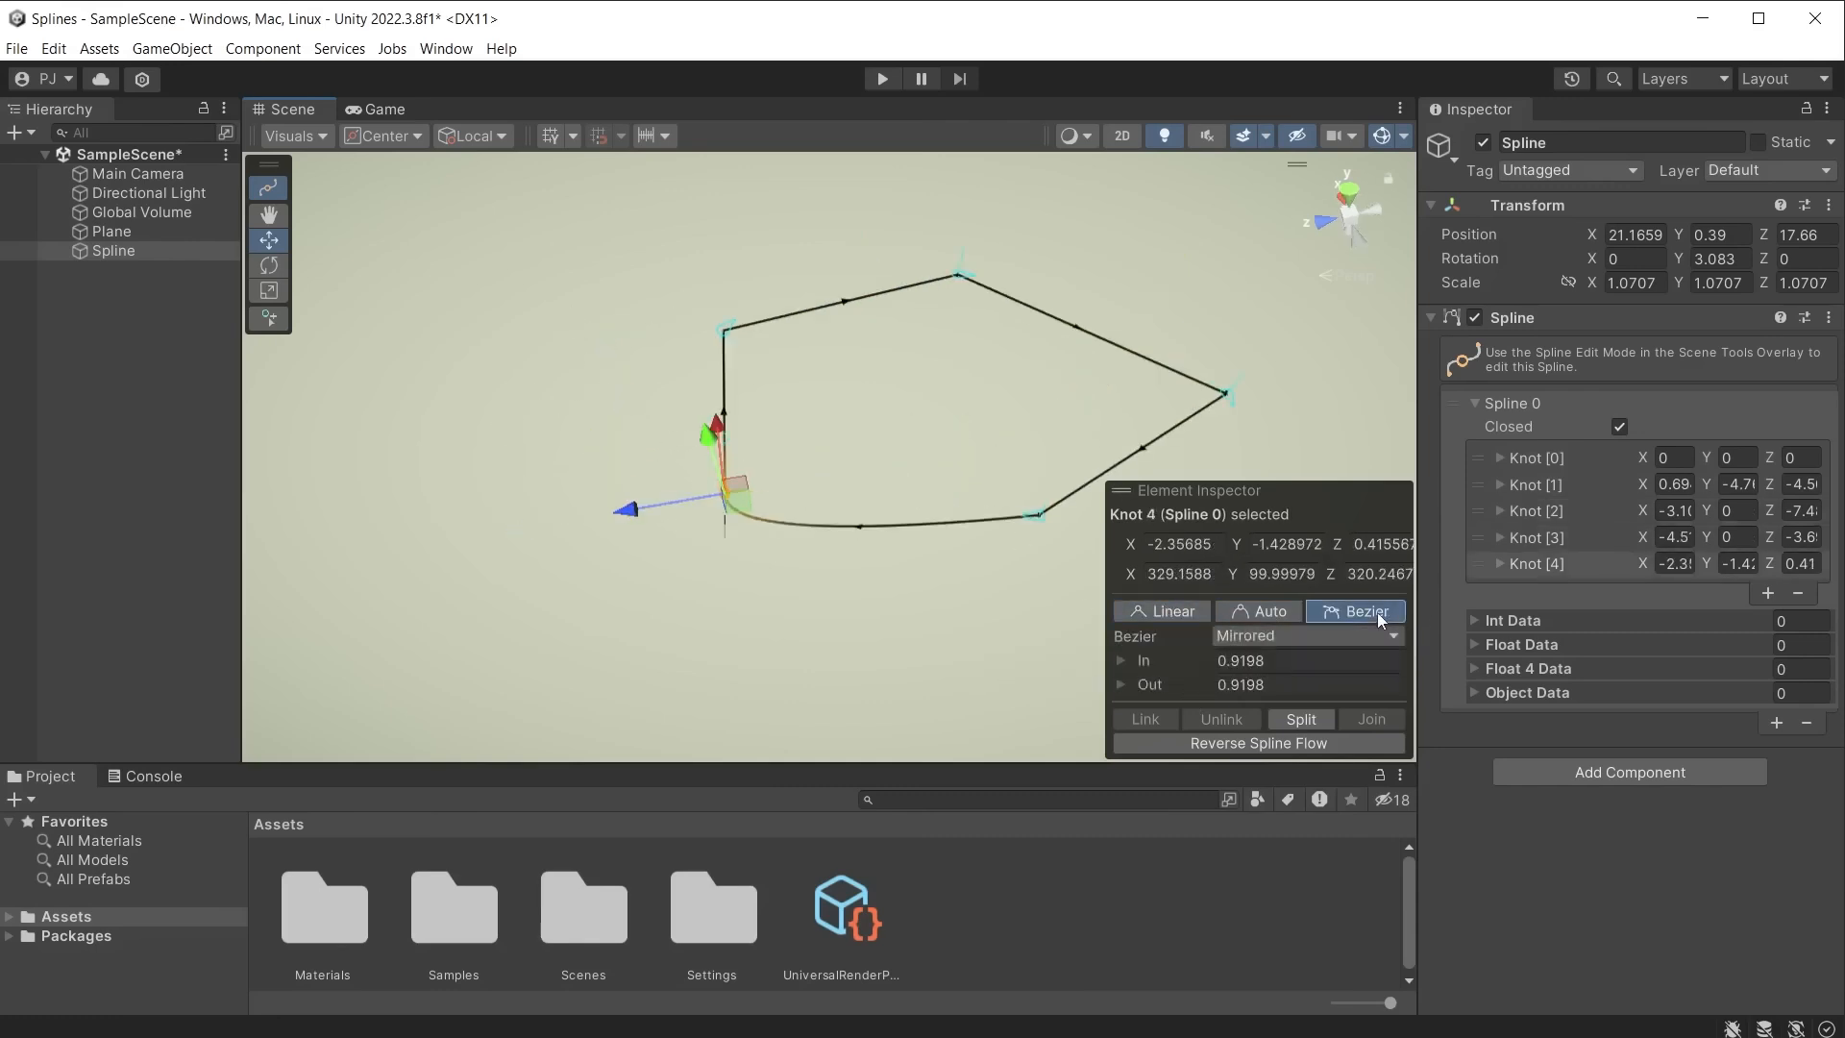
click(723, 545)
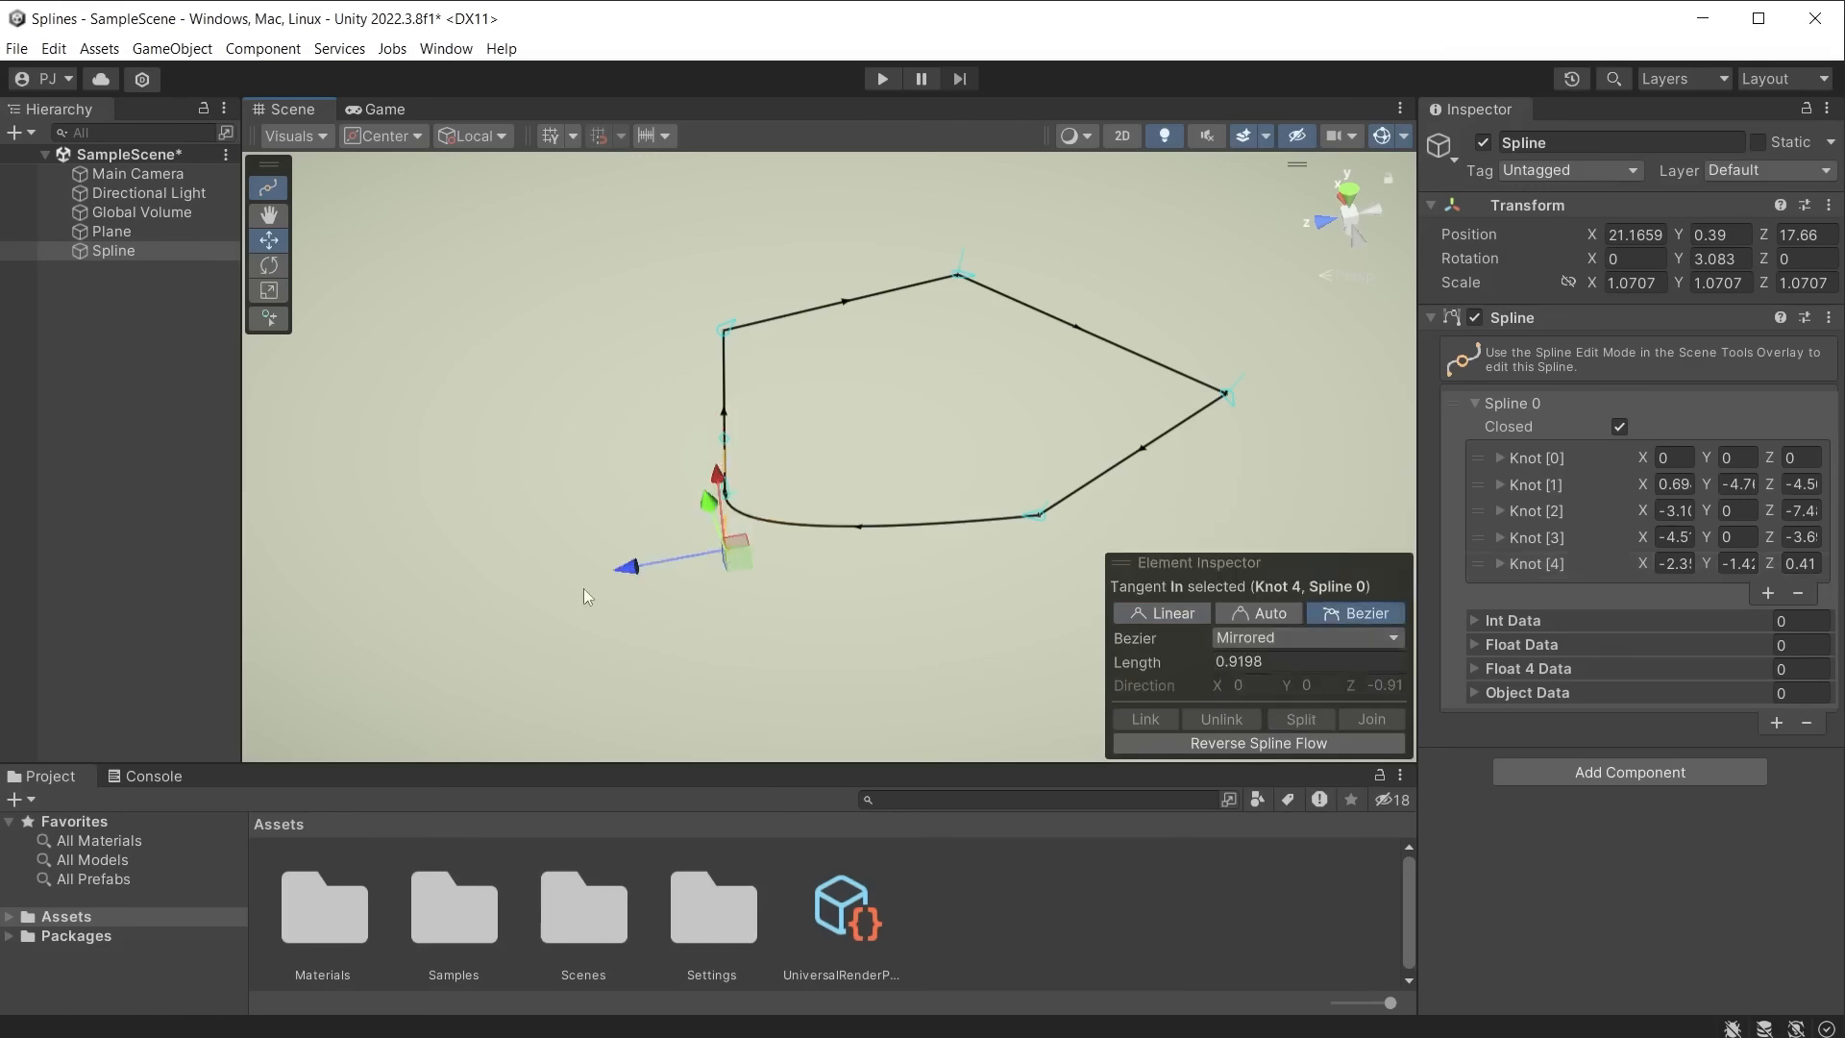
drag(614, 578, 689, 588)
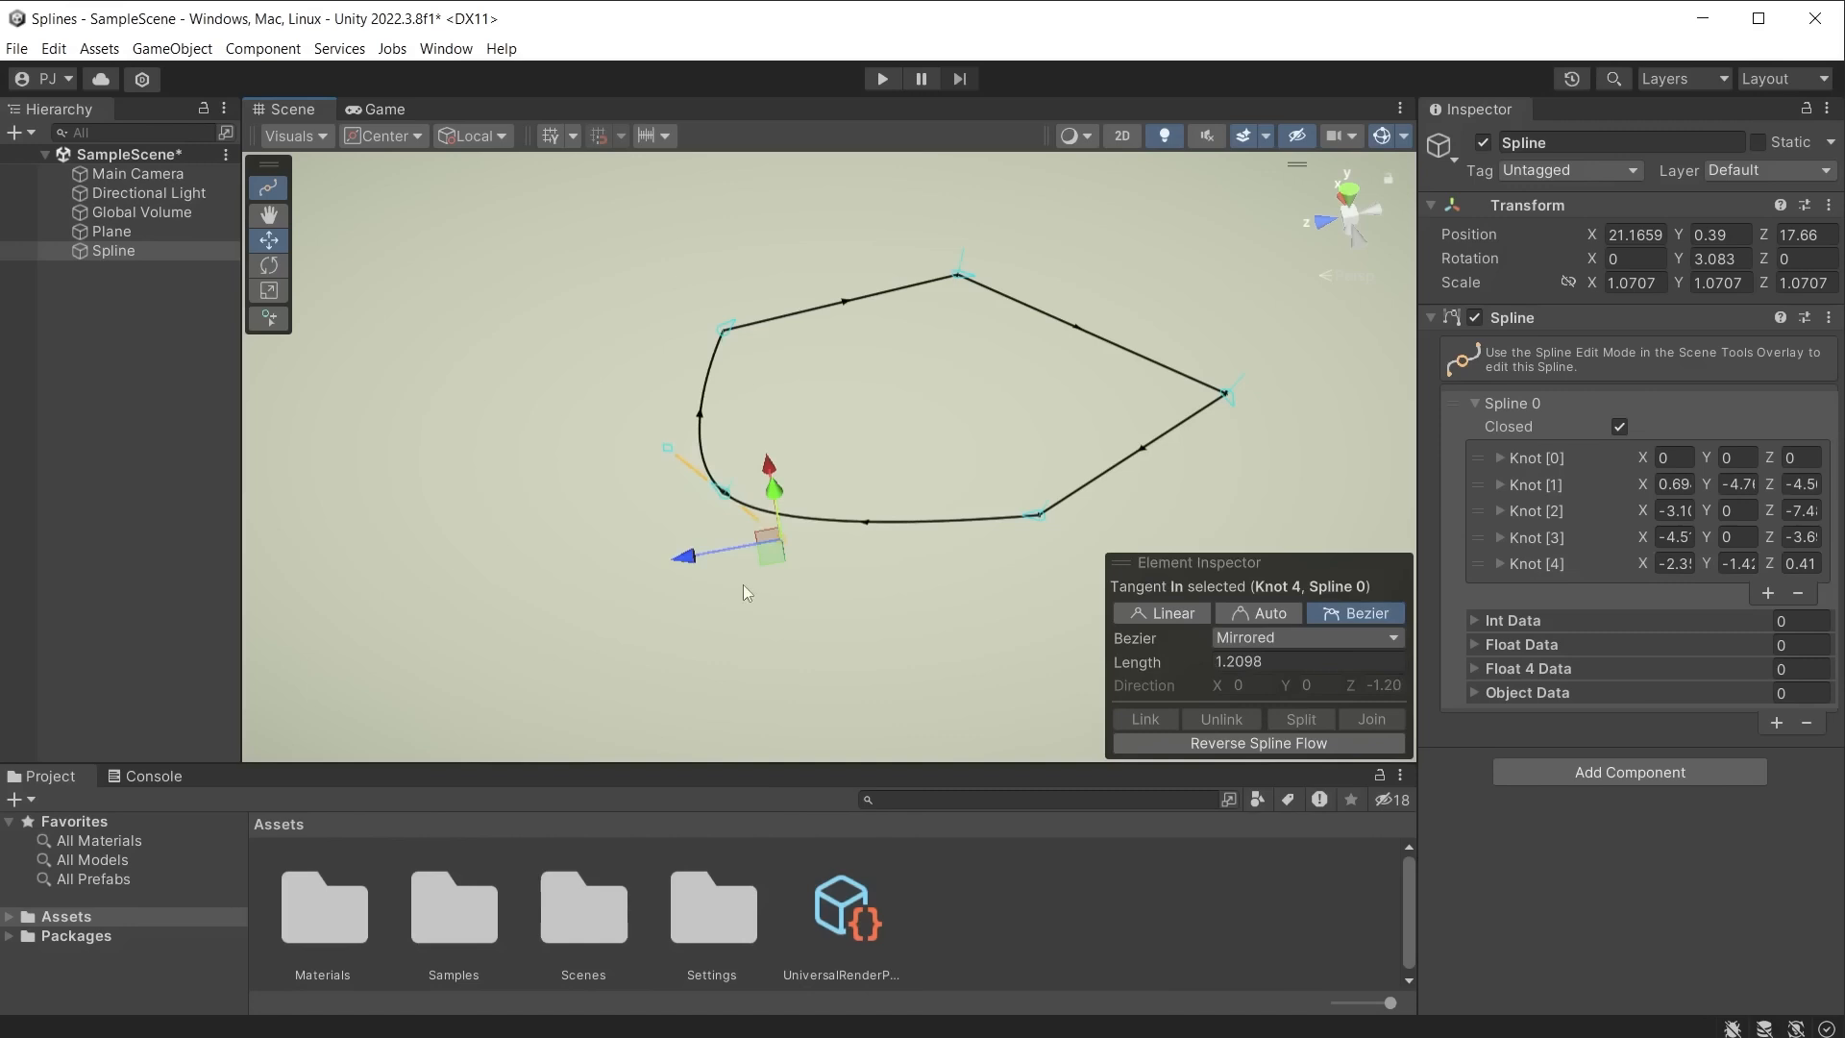
drag(690, 556, 925, 671)
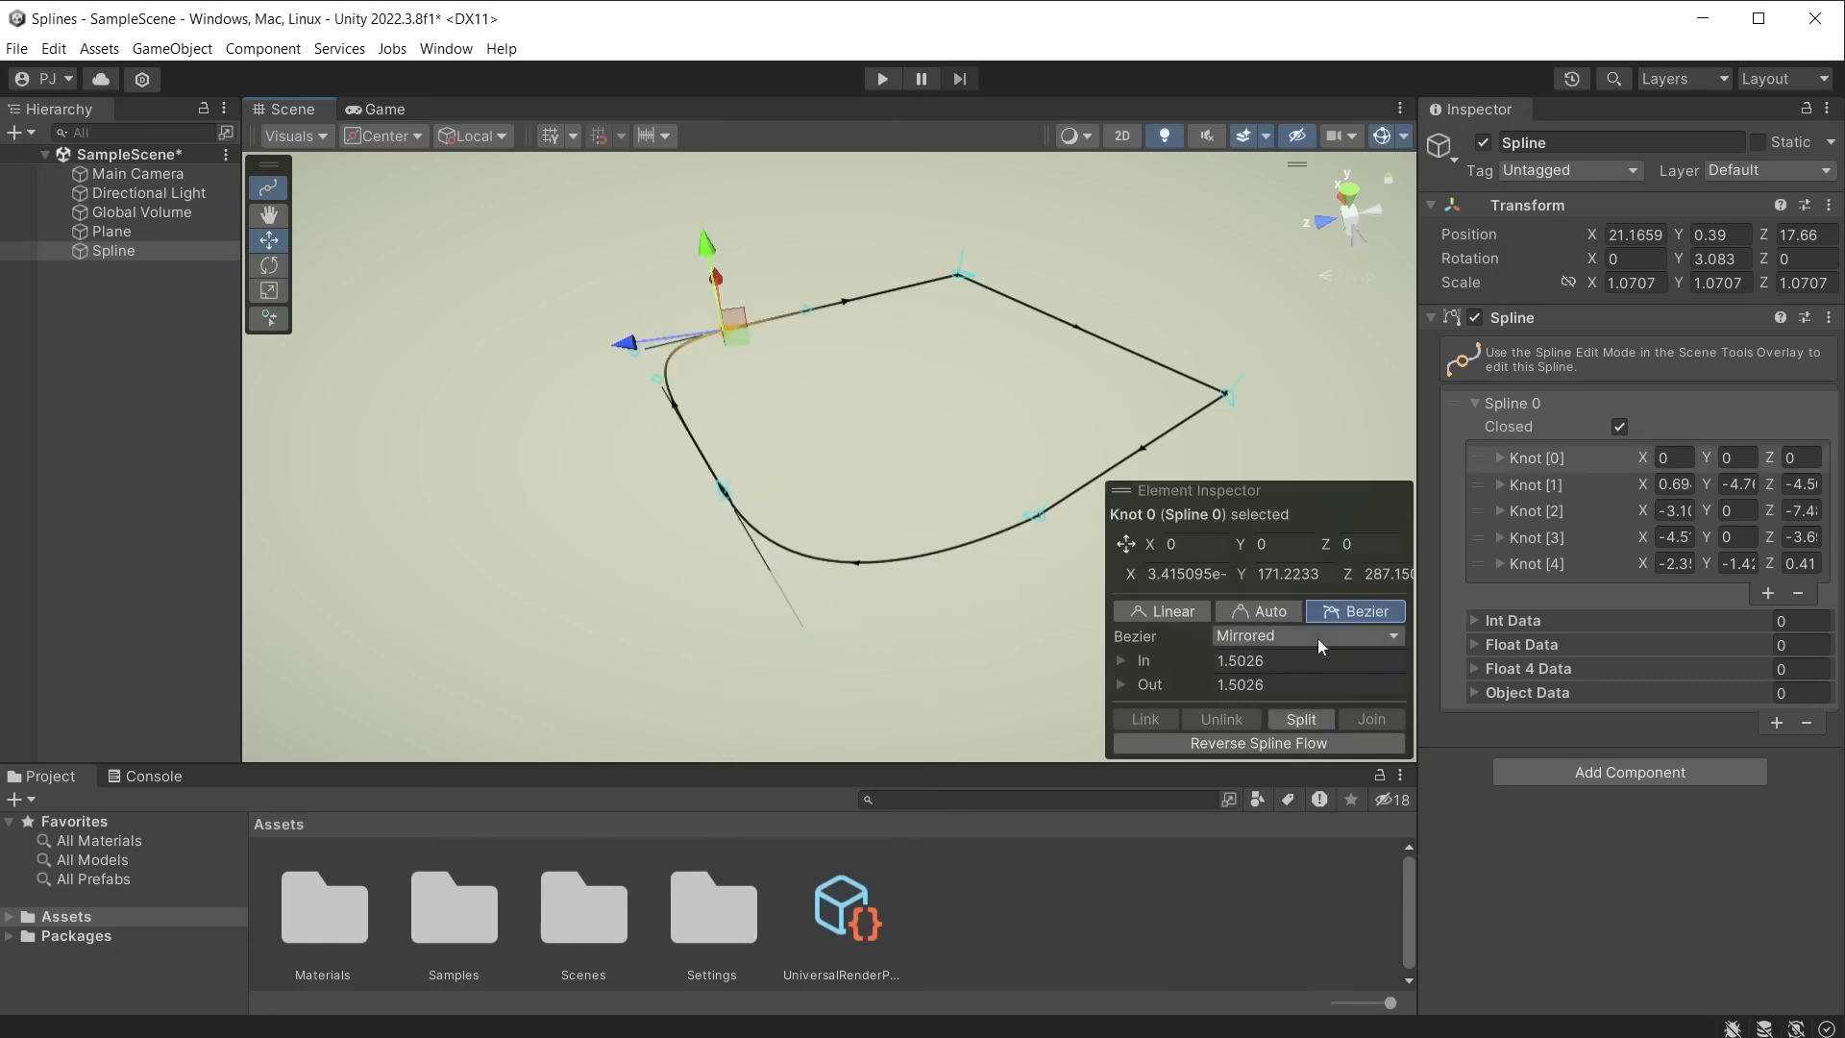
Step: Set knot 0's Bezier mode to Continuous and pull one of its tangent handles further out
click(1316, 634)
click(1301, 686)
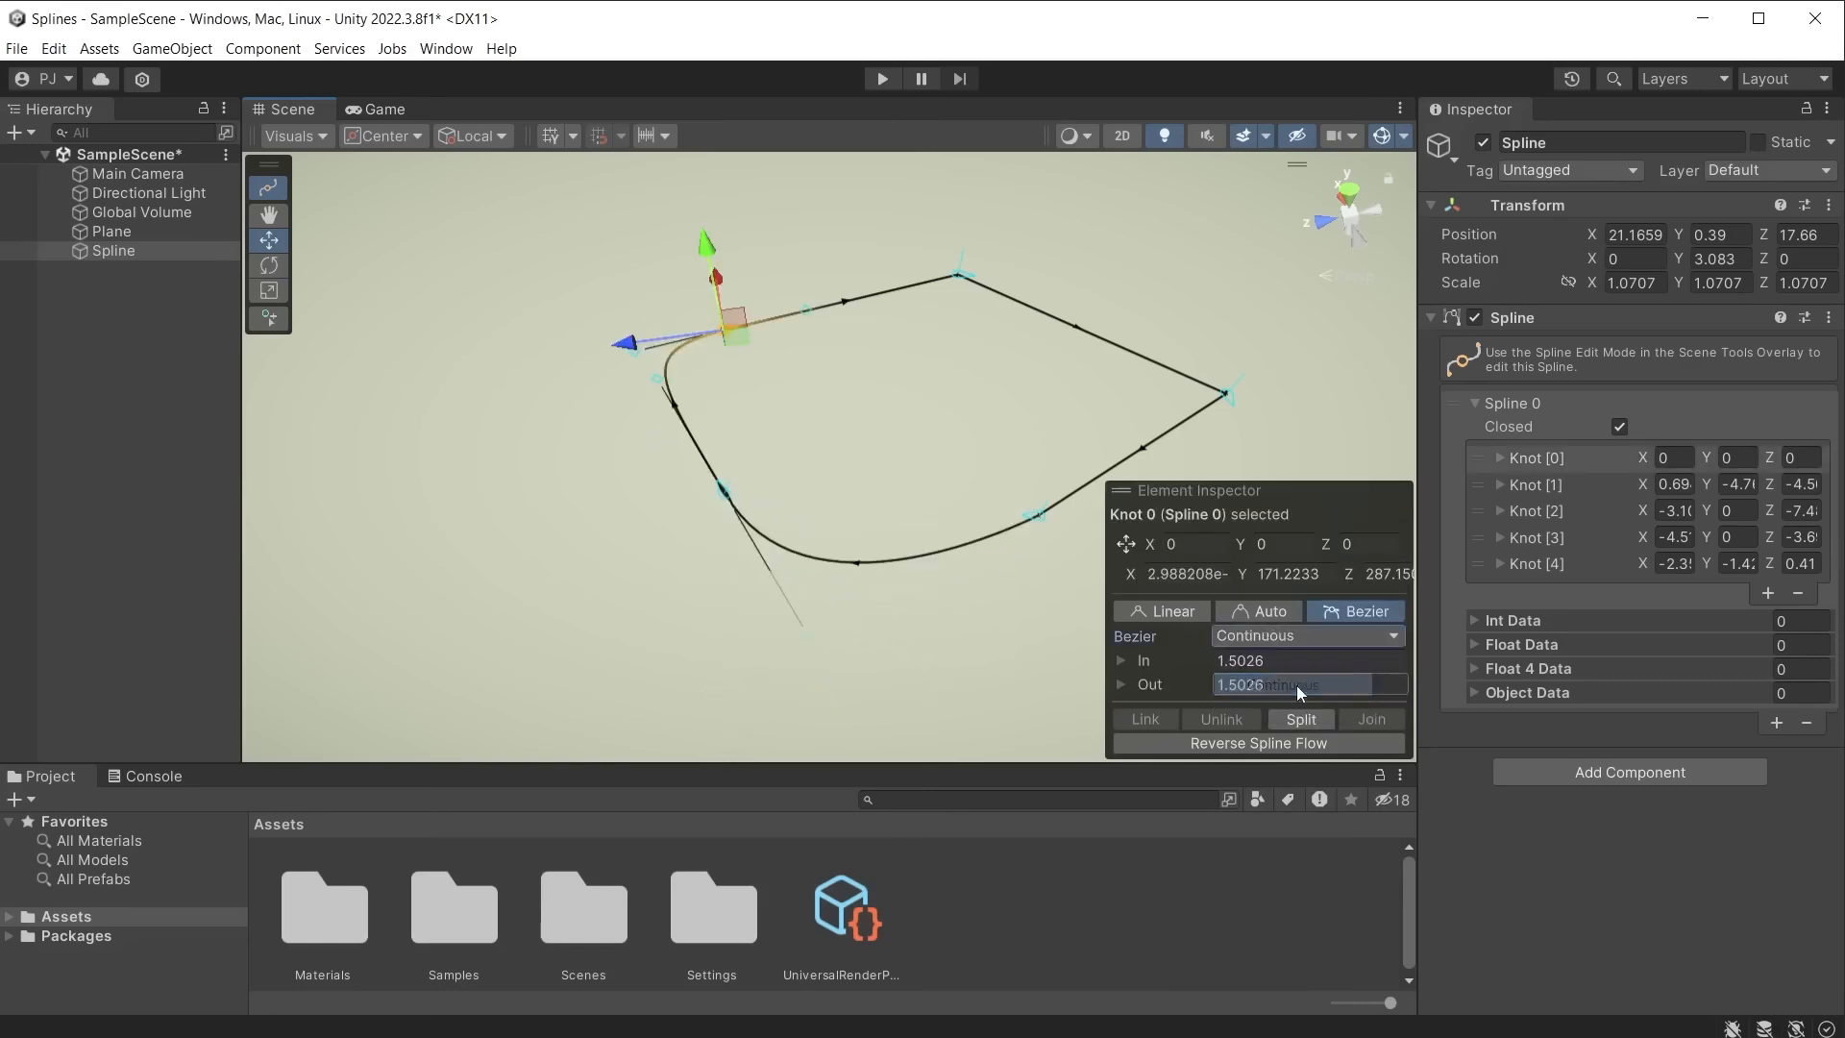
click(777, 286)
drag(777, 286, 888, 263)
Step: Set knot 1's Bezier mode to Broken and pull its incoming tangent handle independently to reshape that side of the curve
click(956, 274)
click(1276, 636)
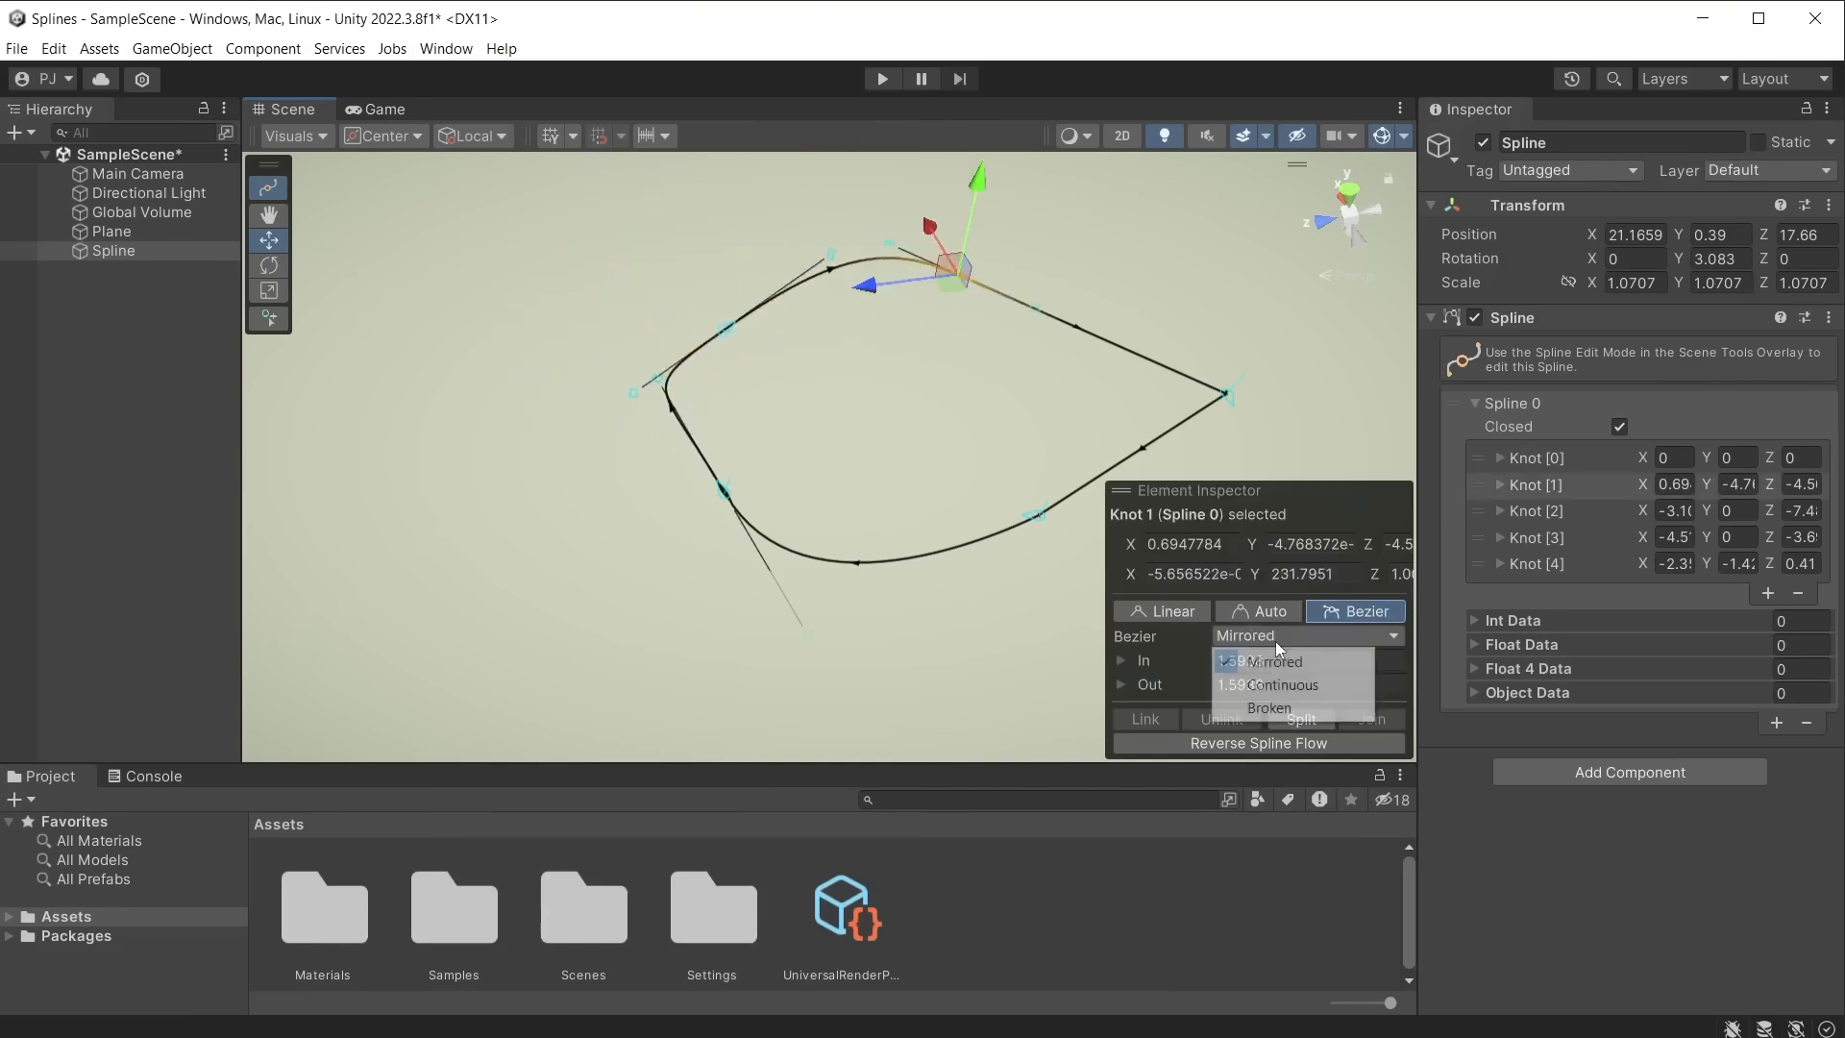
click(1268, 707)
drag(891, 246, 1086, 194)
click(511, 441)
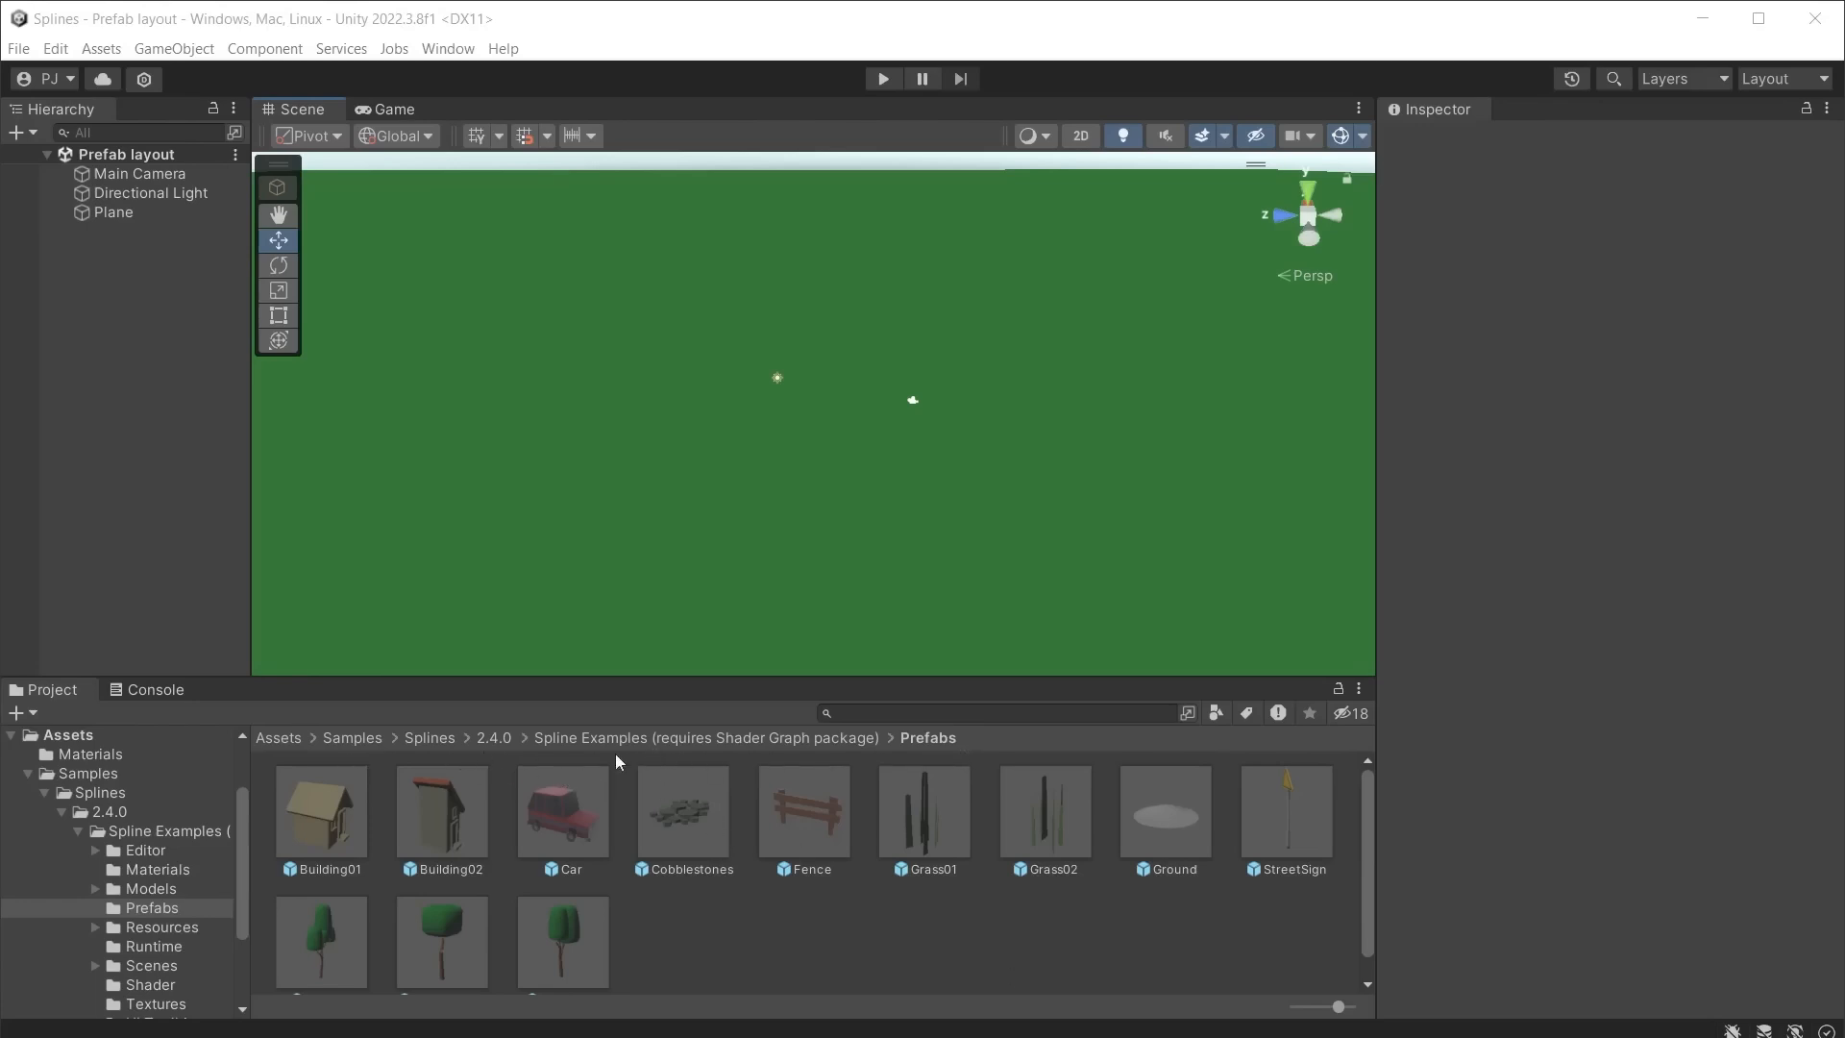
Step: Create a Square spline and set its scale to 25 on X and Z
click(174, 48)
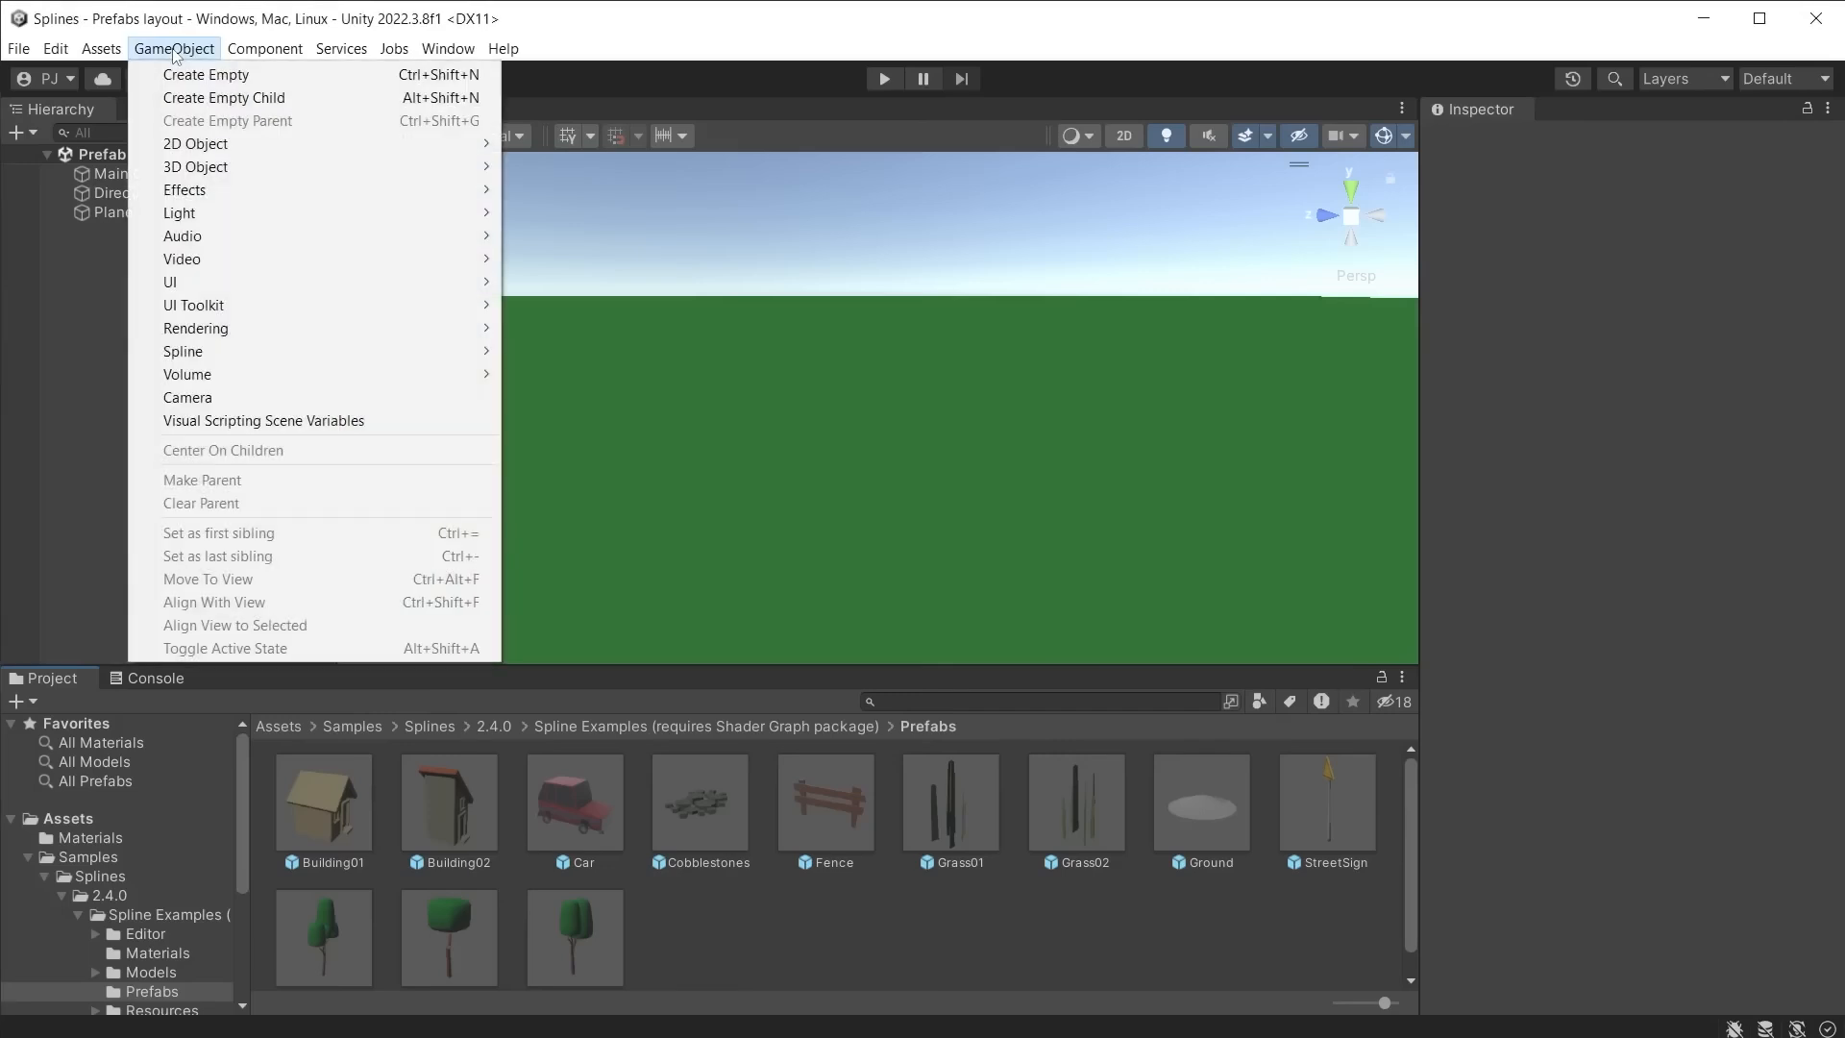
mouse_move(237, 357)
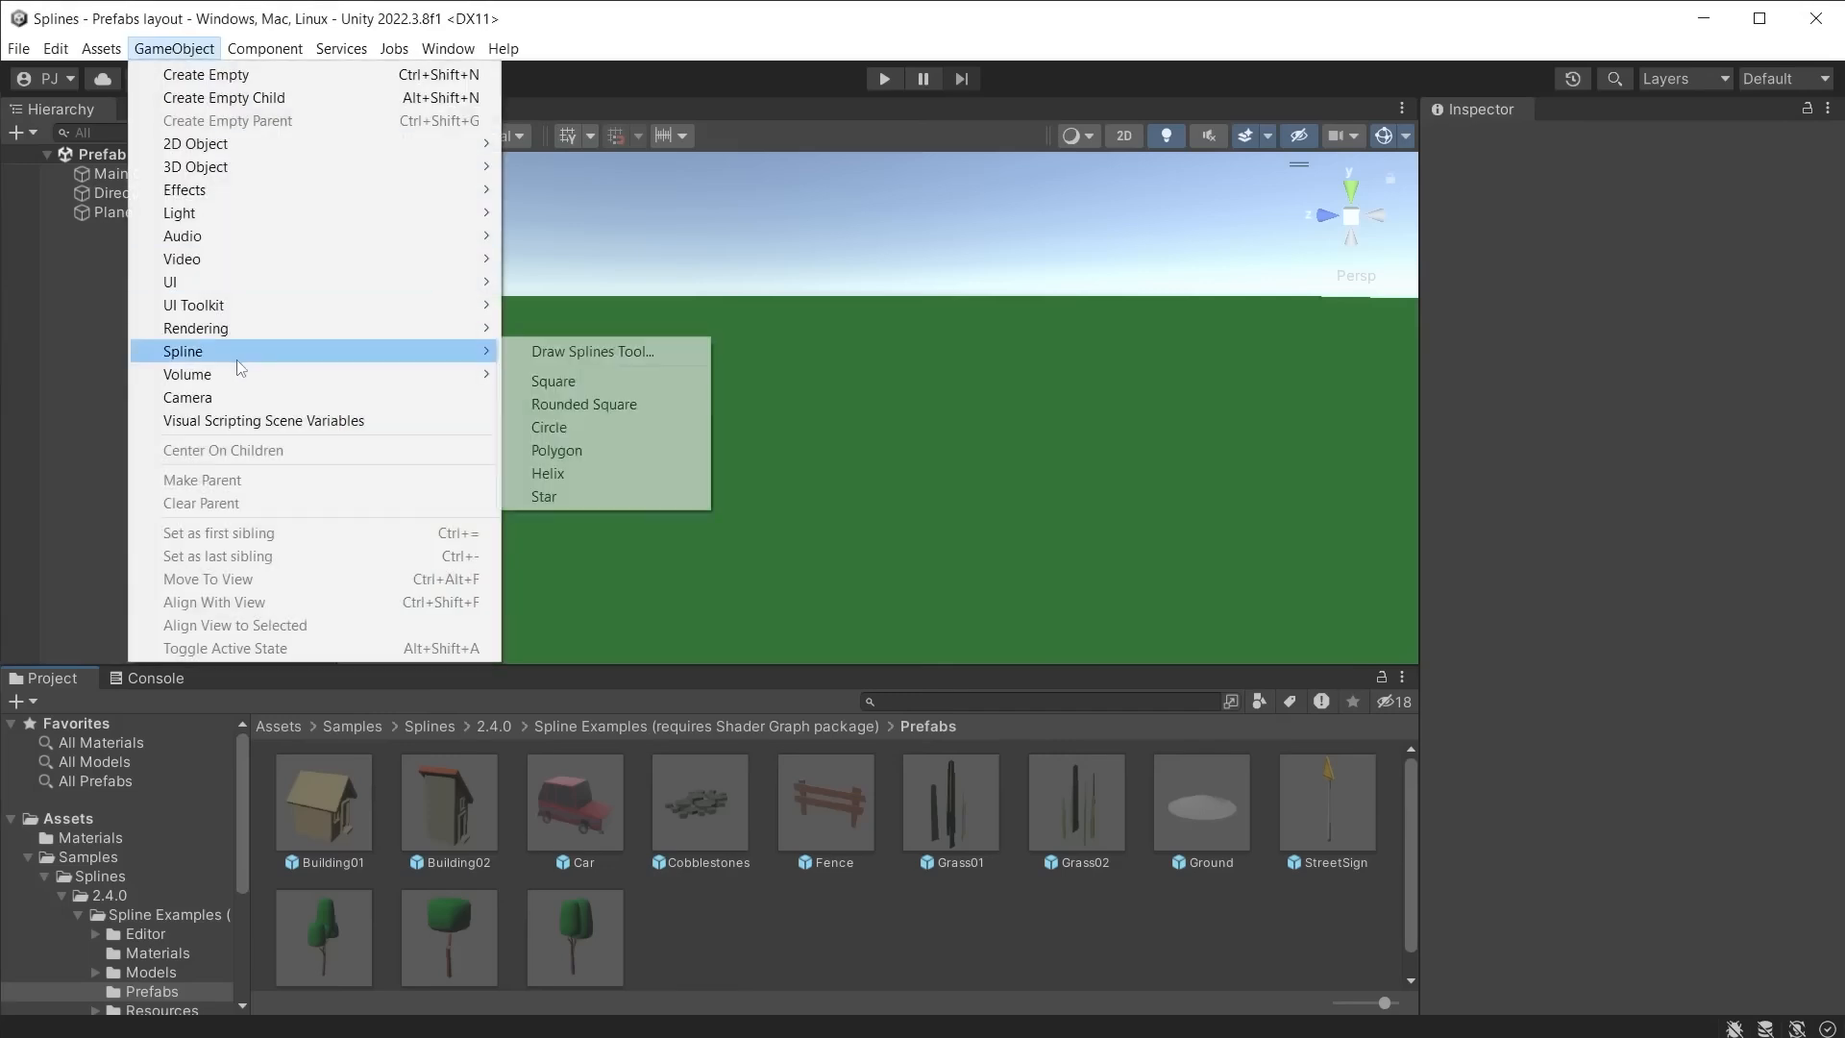
click(565, 386)
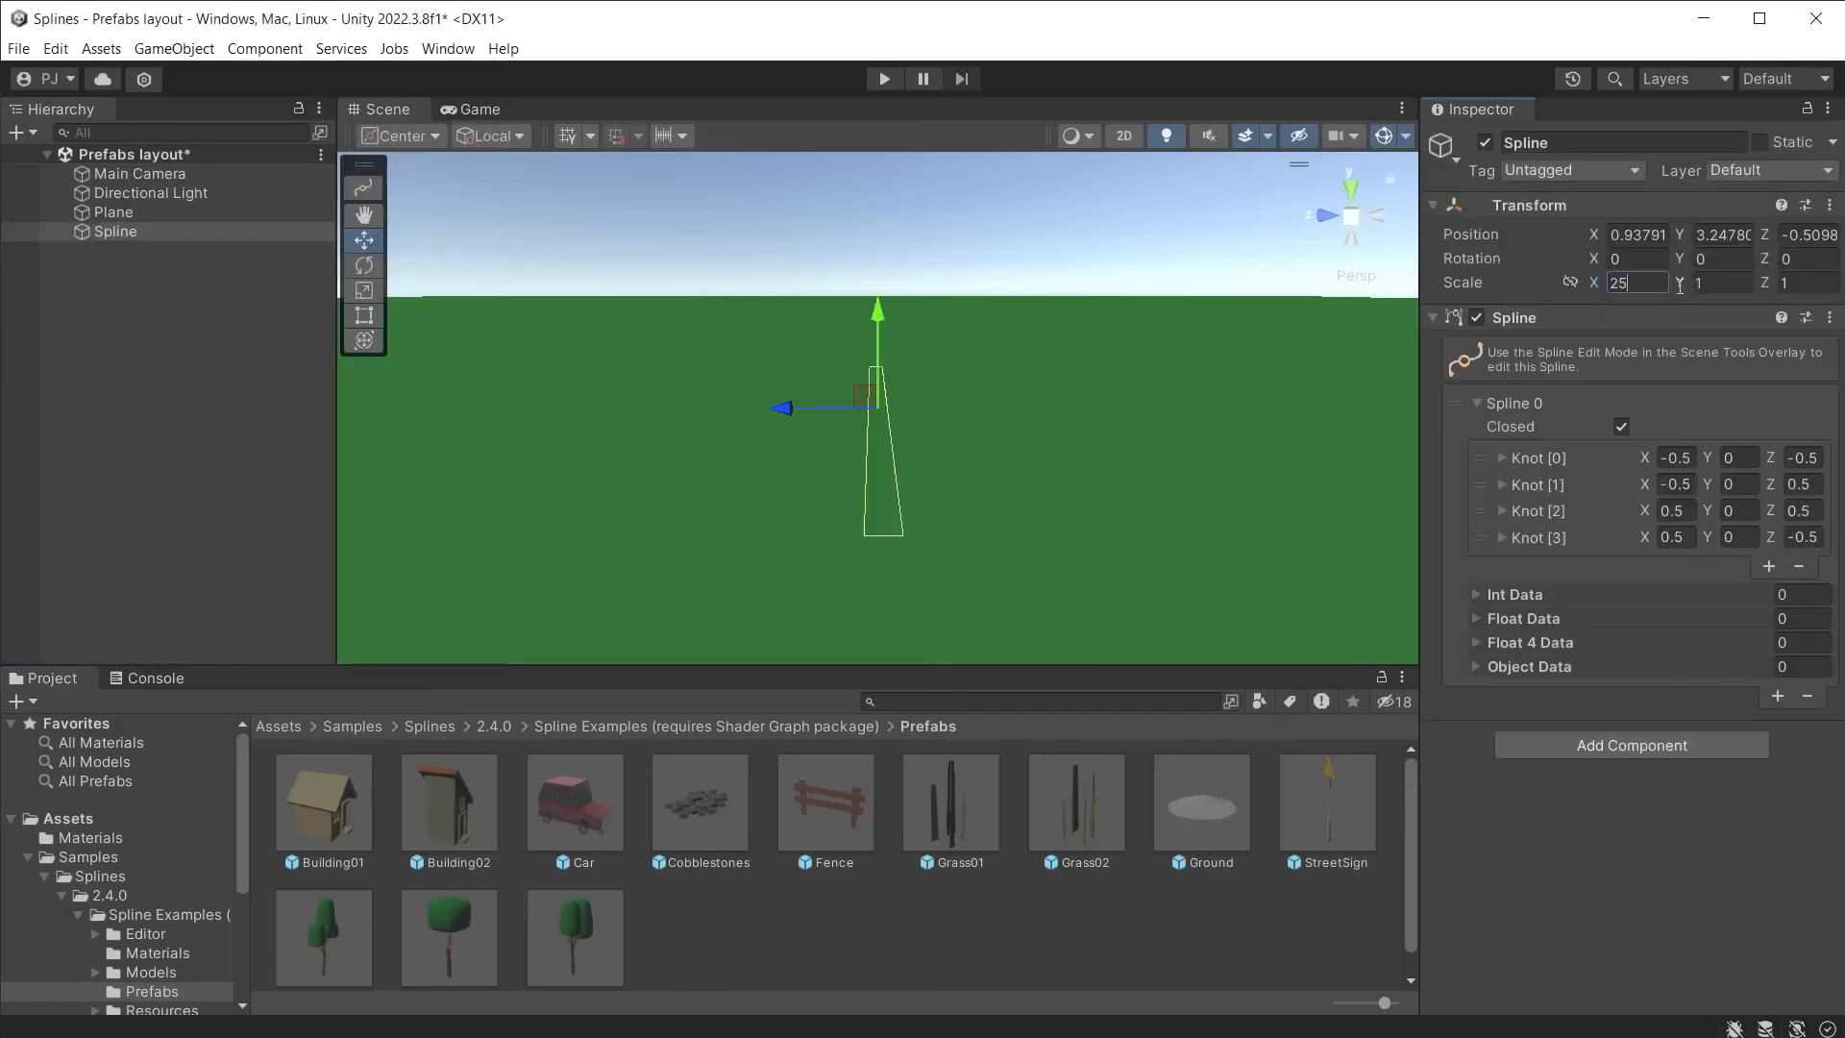
click(1801, 281)
text(25)
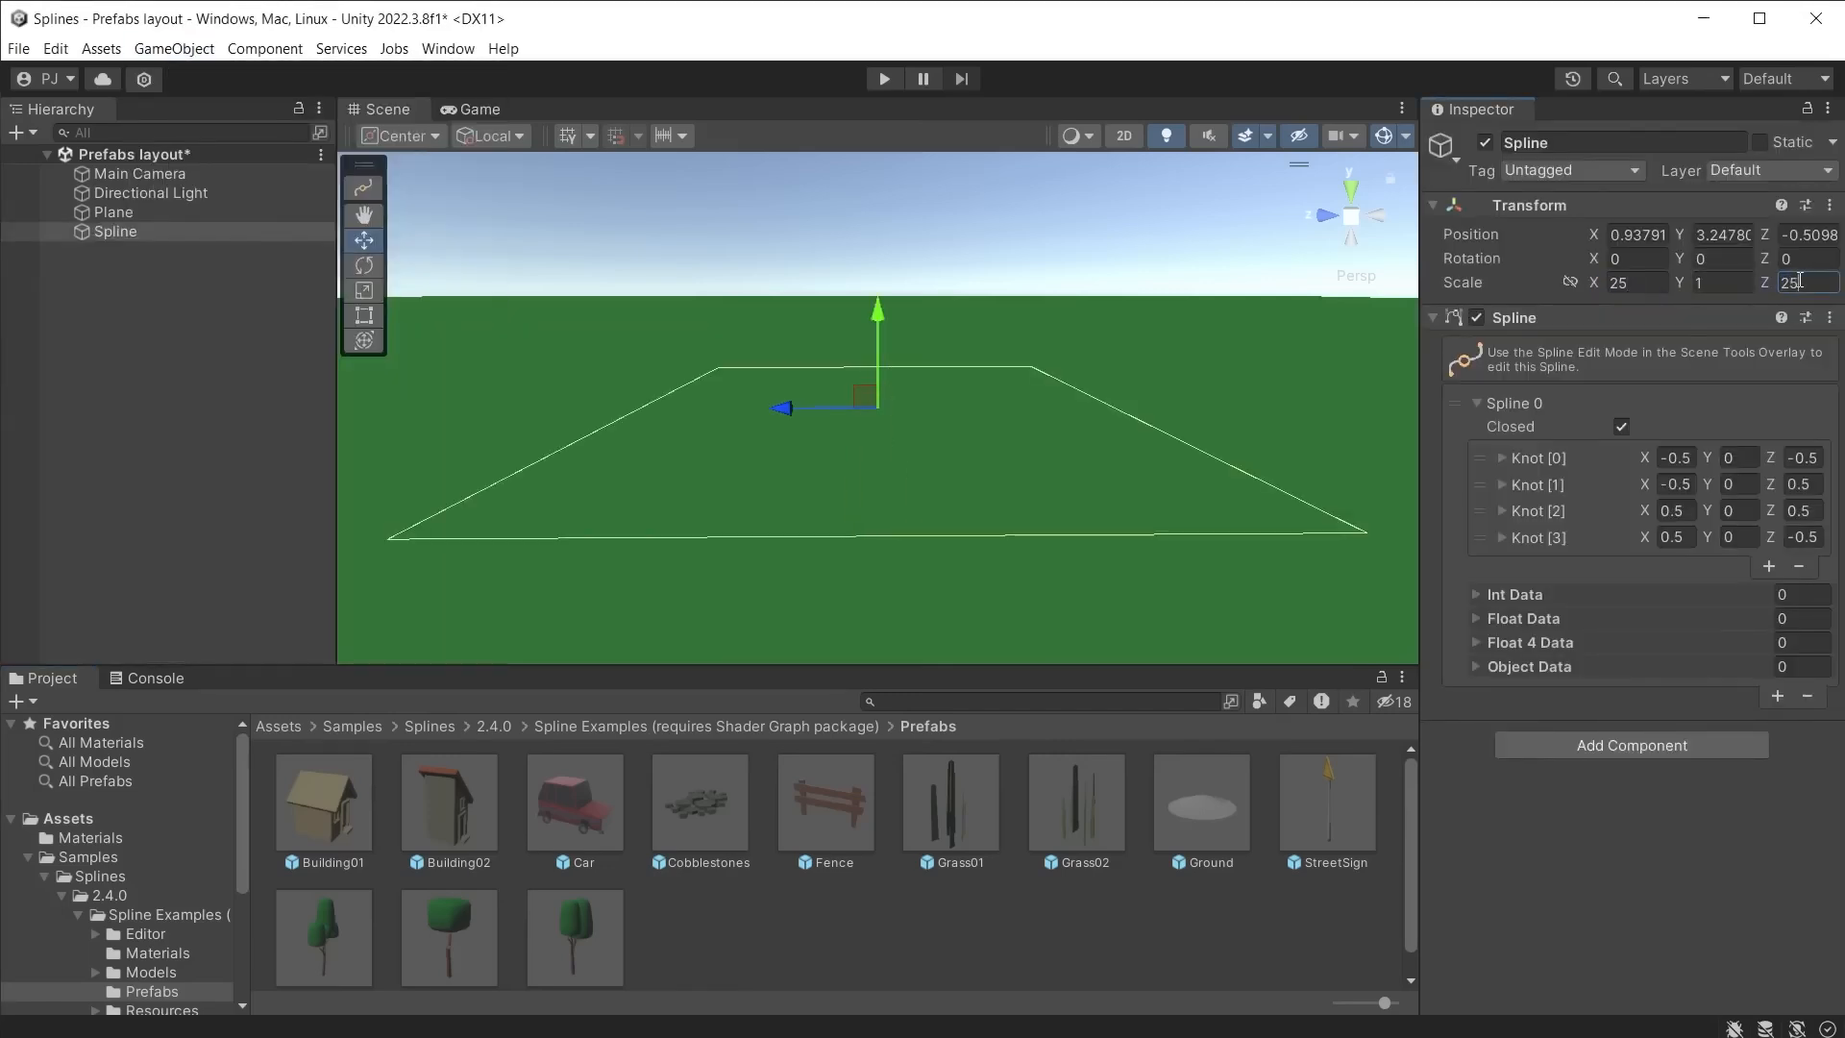
Step: Add a Spline Instantiate component to the square spline and assign the Fence prefab as its item to instantiate
click(1631, 745)
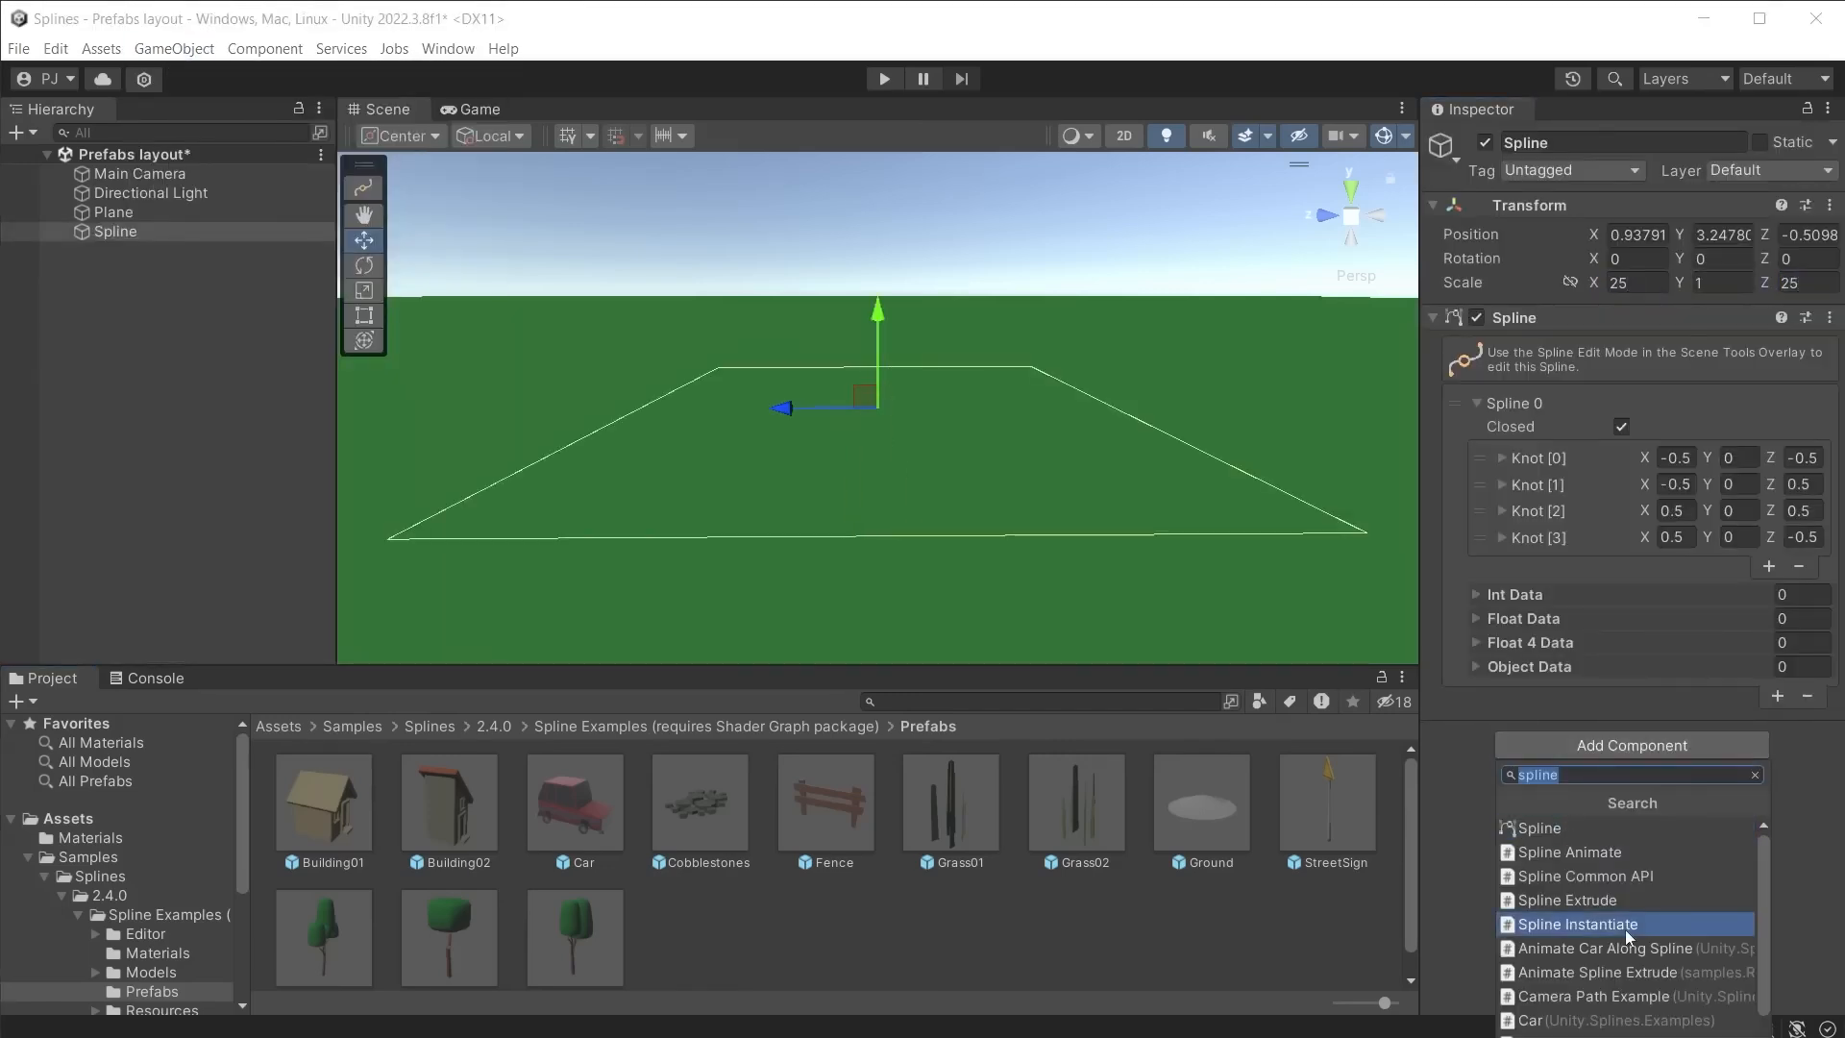
click(1624, 930)
click(1777, 456)
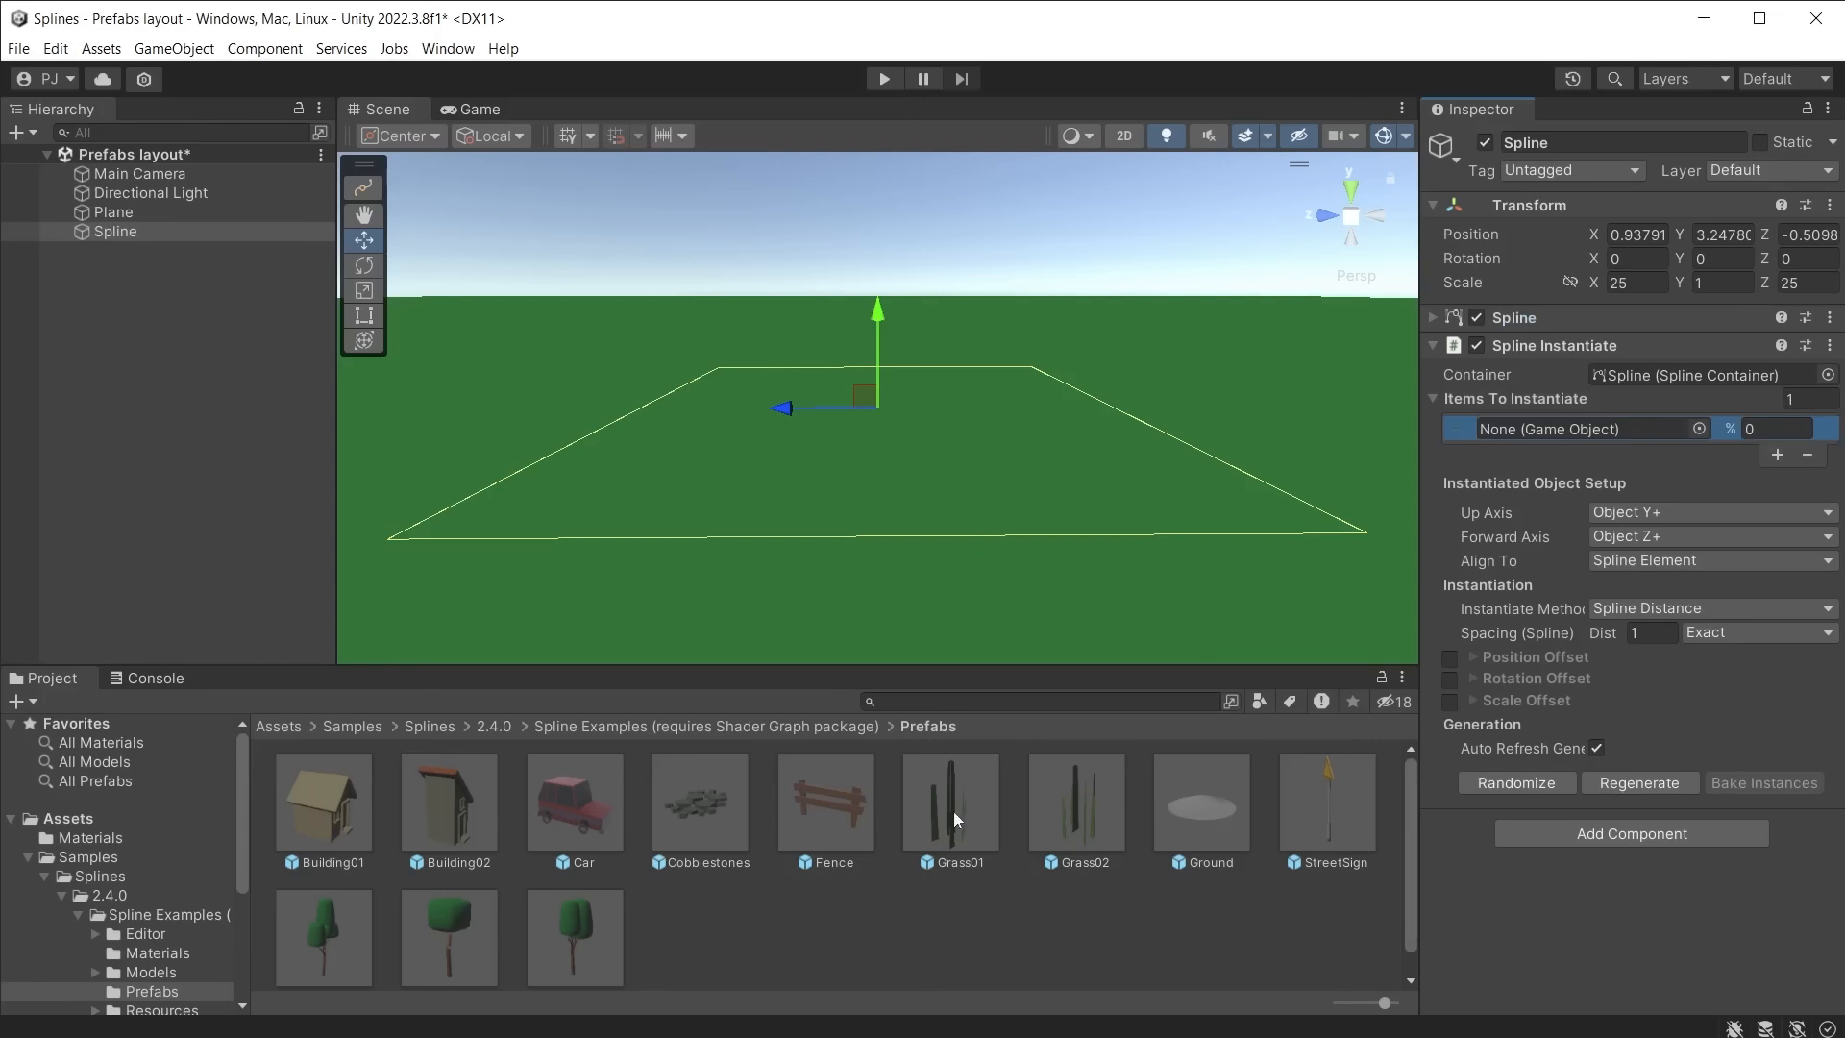
drag(811, 824, 1628, 438)
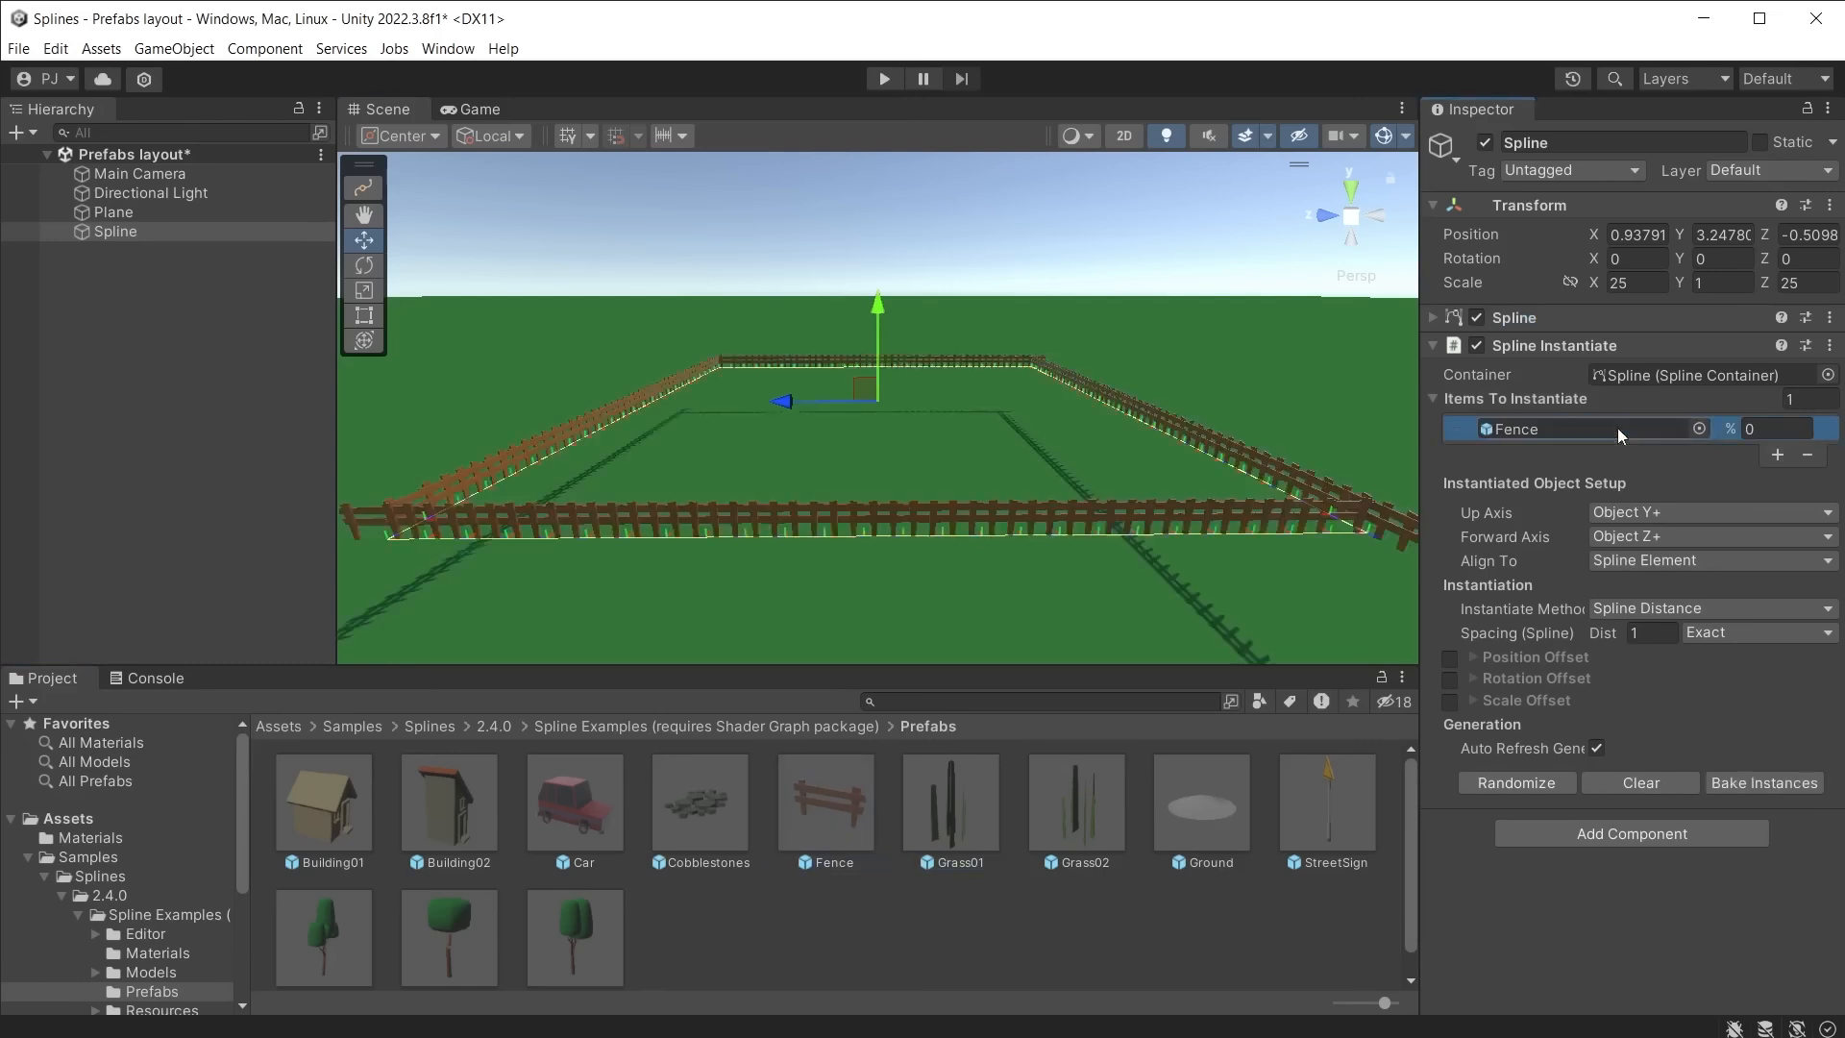
Step: Set the fence's instantiate method to Linear Distance with a spacing of 2.08
click(1693, 611)
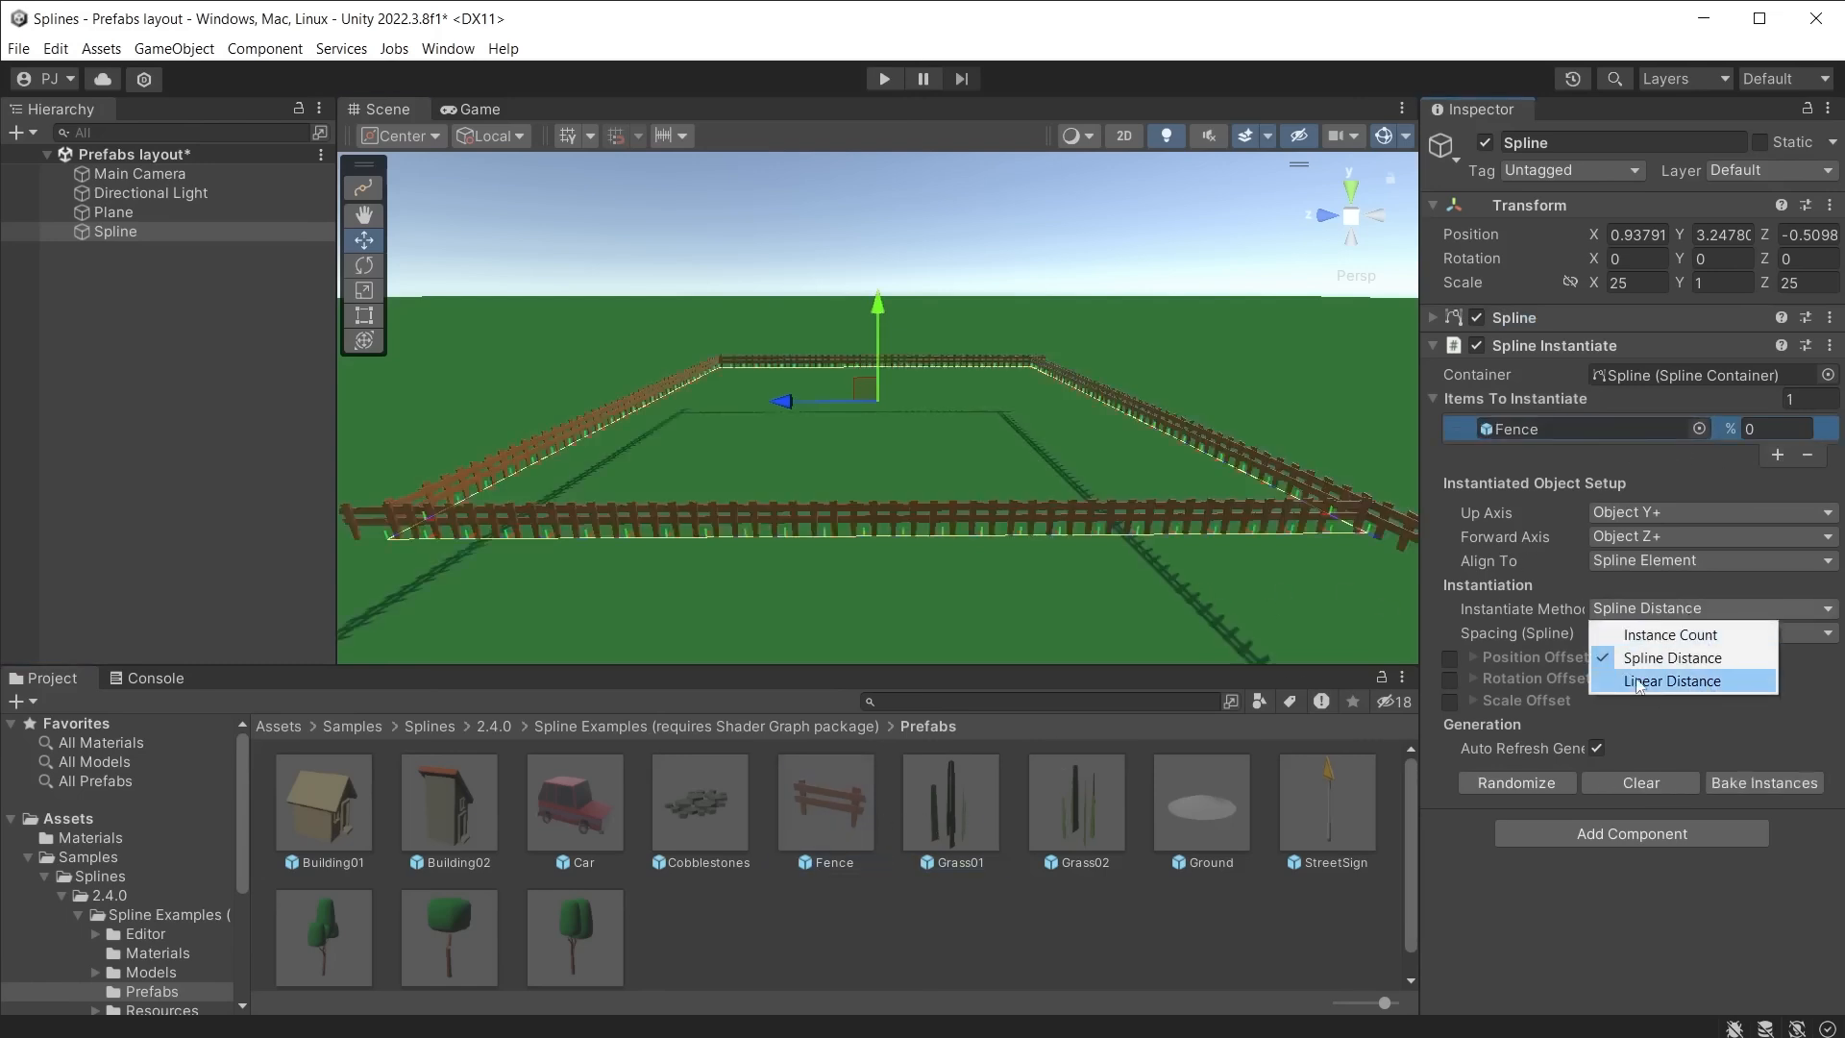
click(1691, 688)
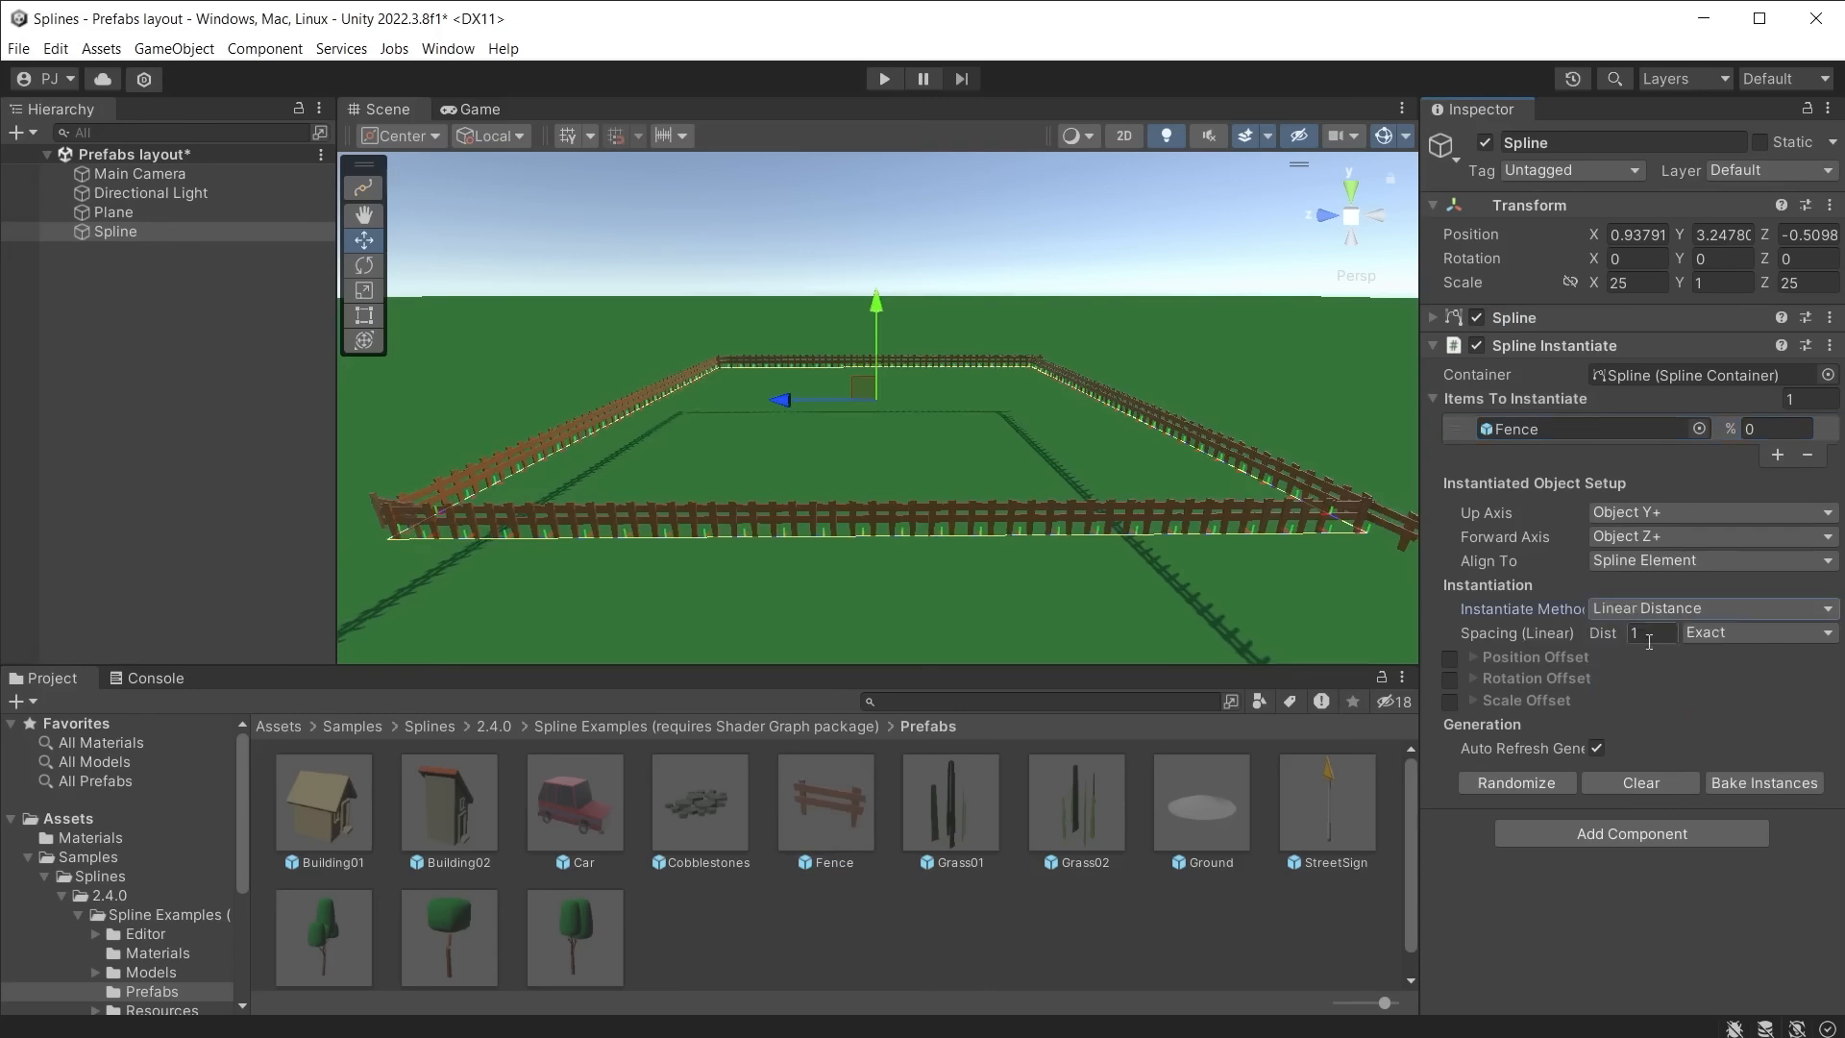
click(1648, 637)
text(2.08)
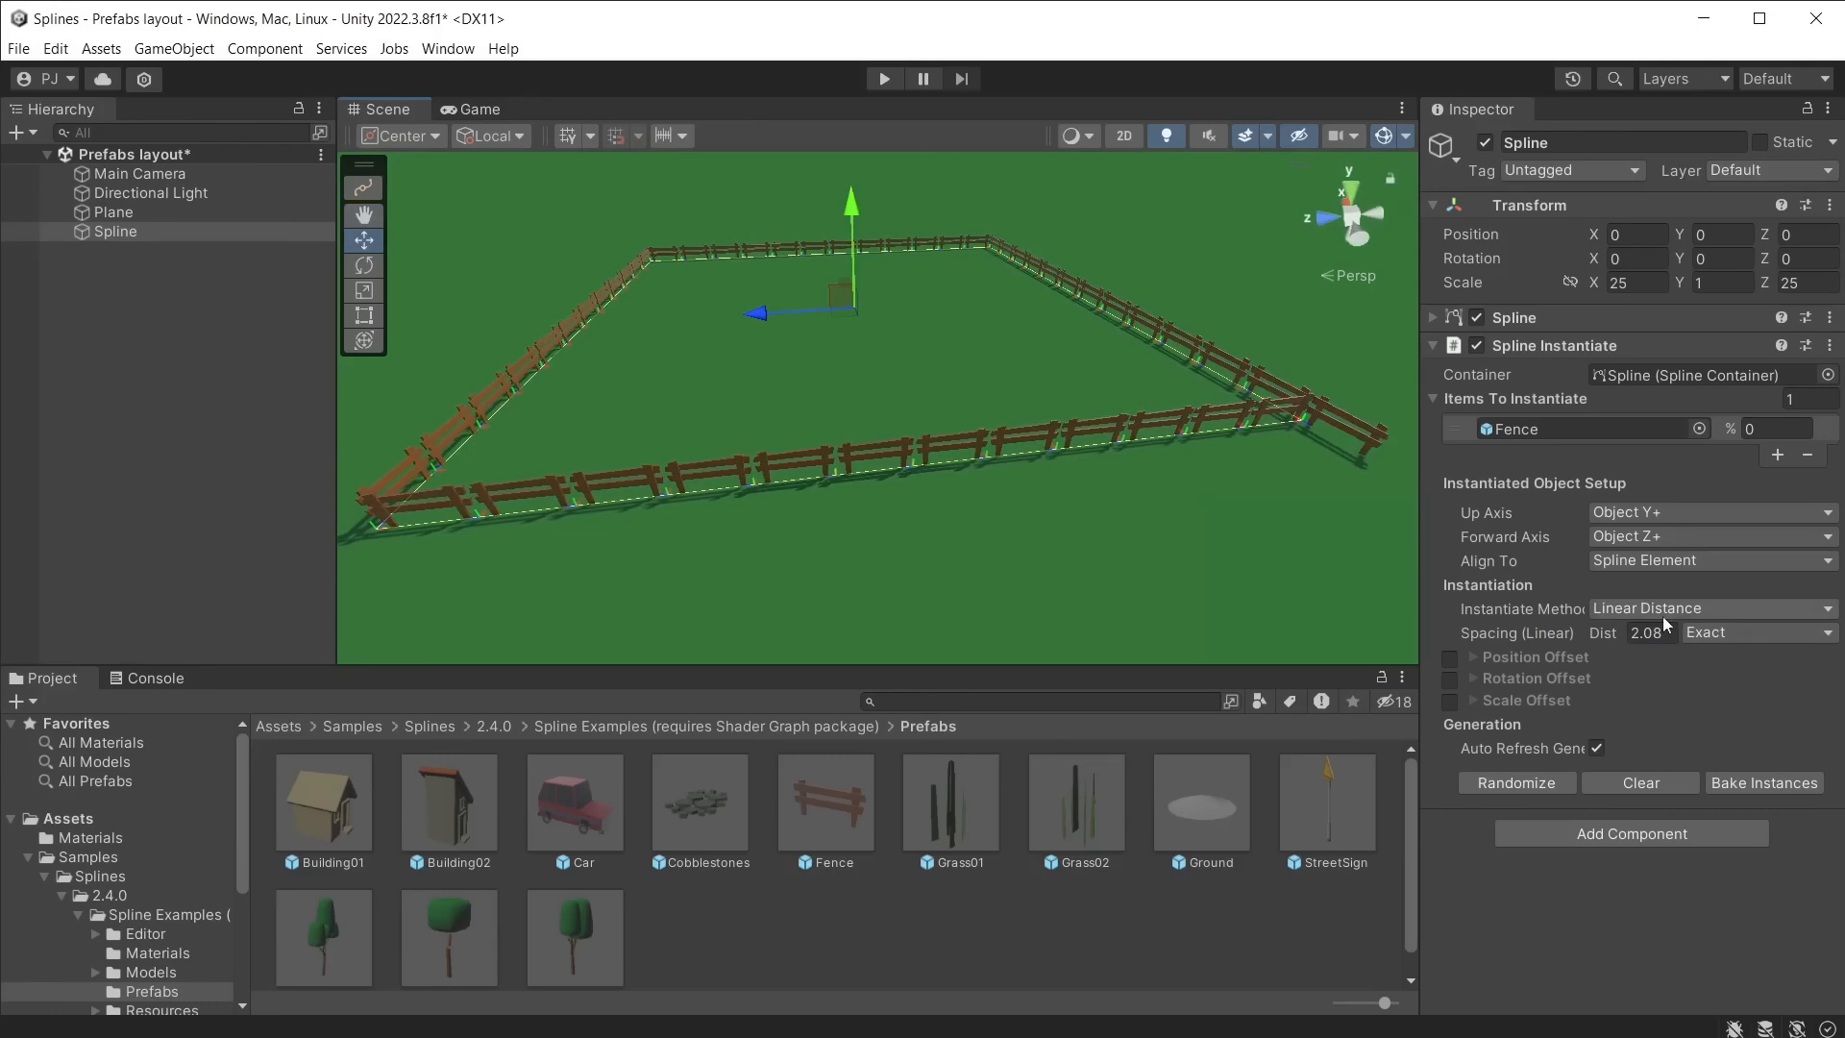
Step: Try Auto spacing for the fence instances and switch back to Exact
click(1749, 630)
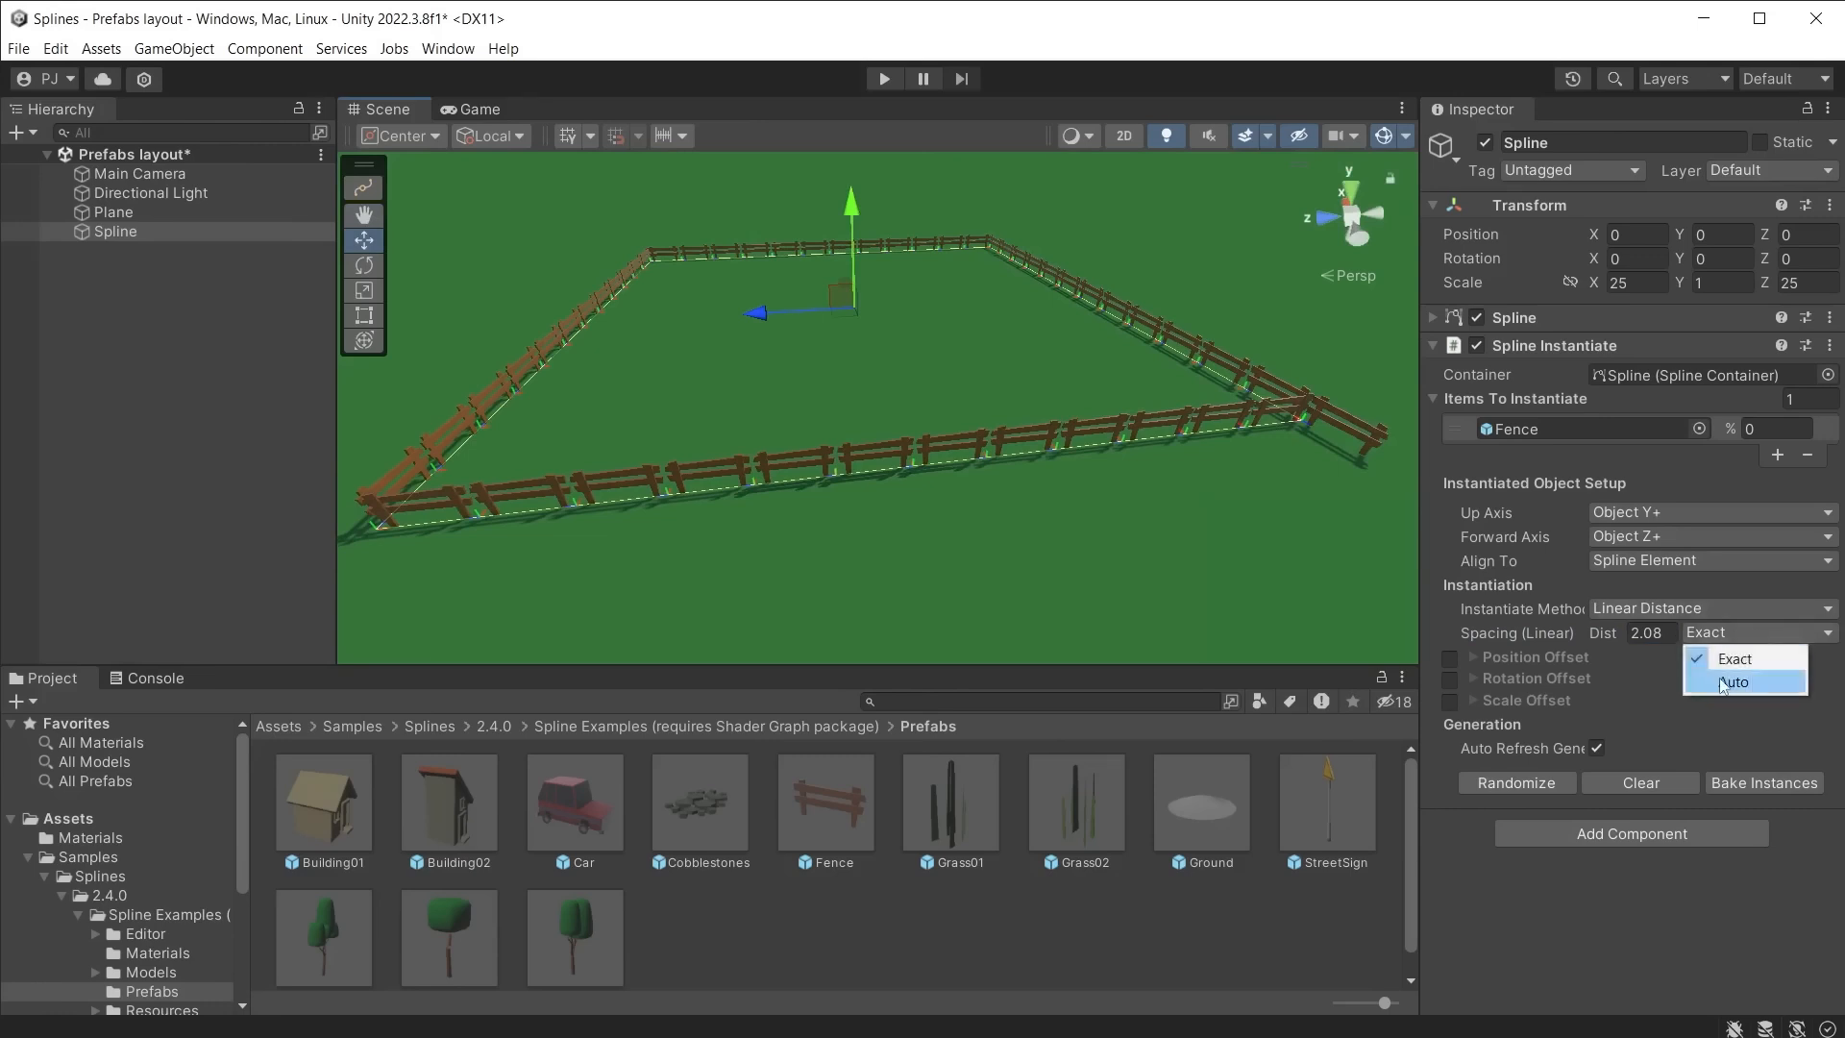
click(1758, 682)
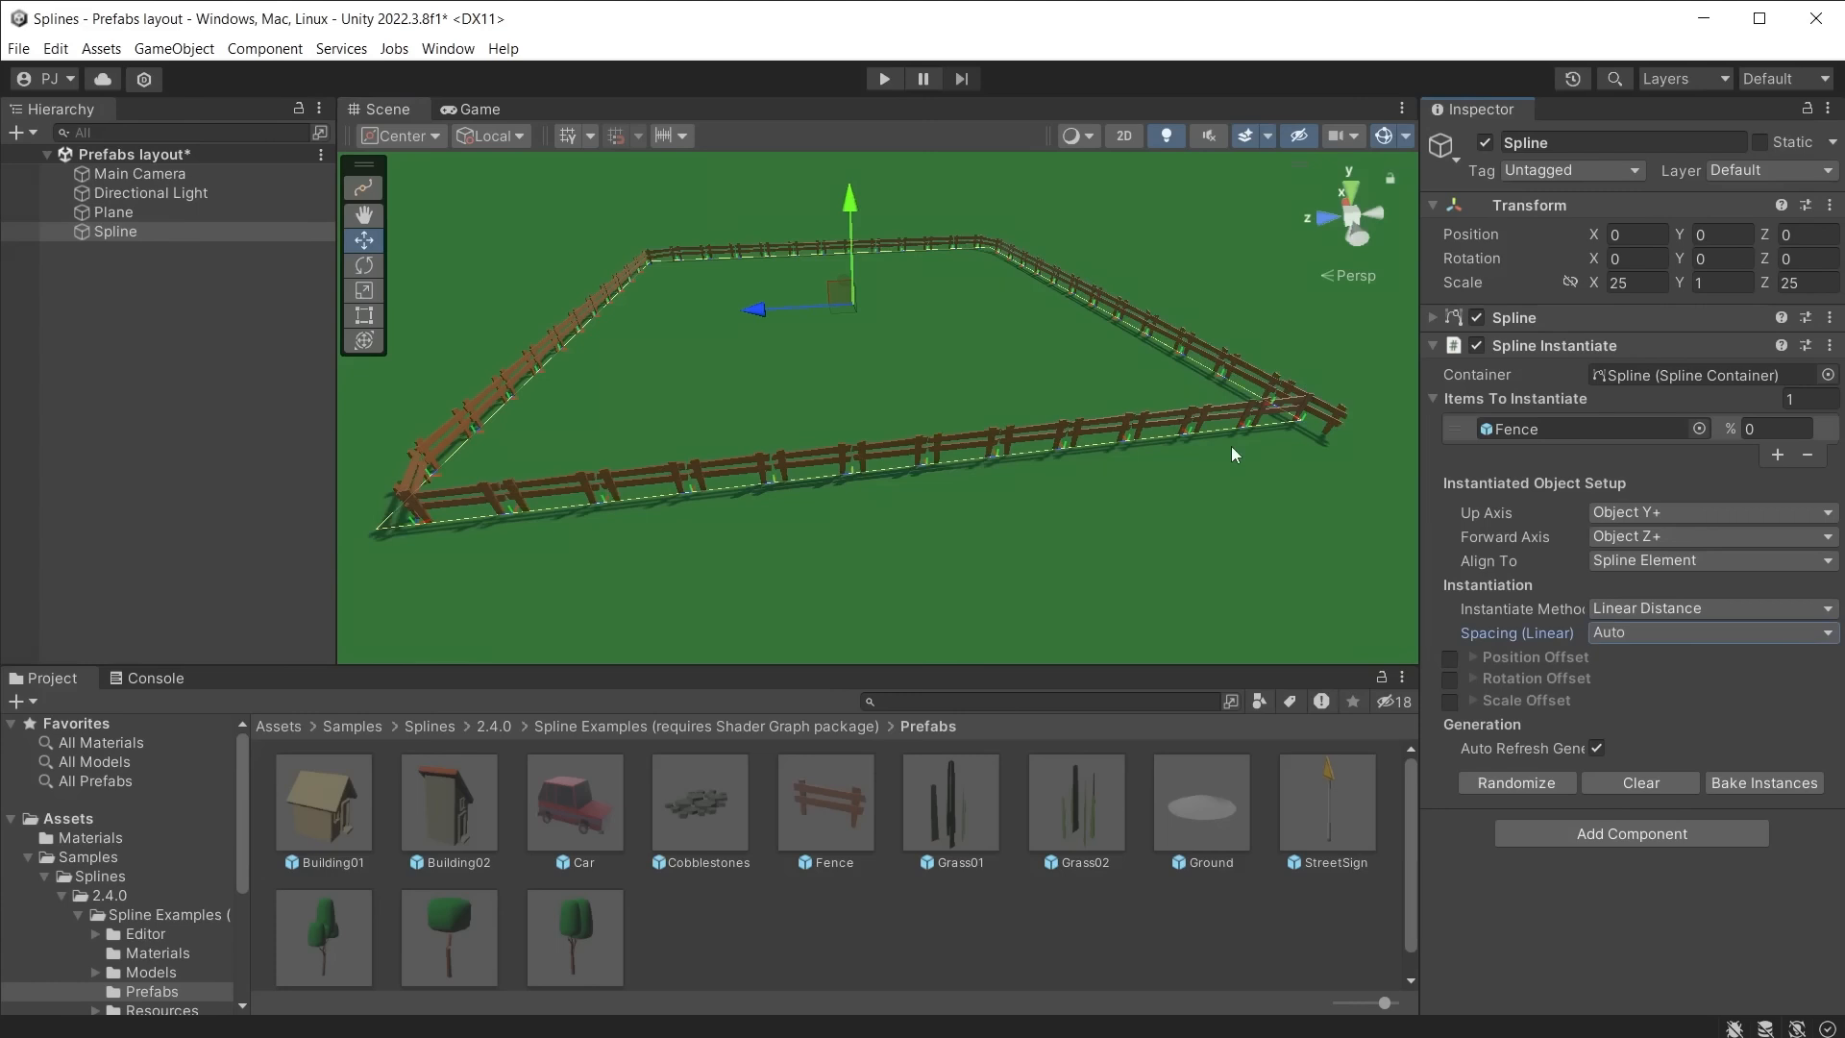
click(1747, 630)
click(1651, 653)
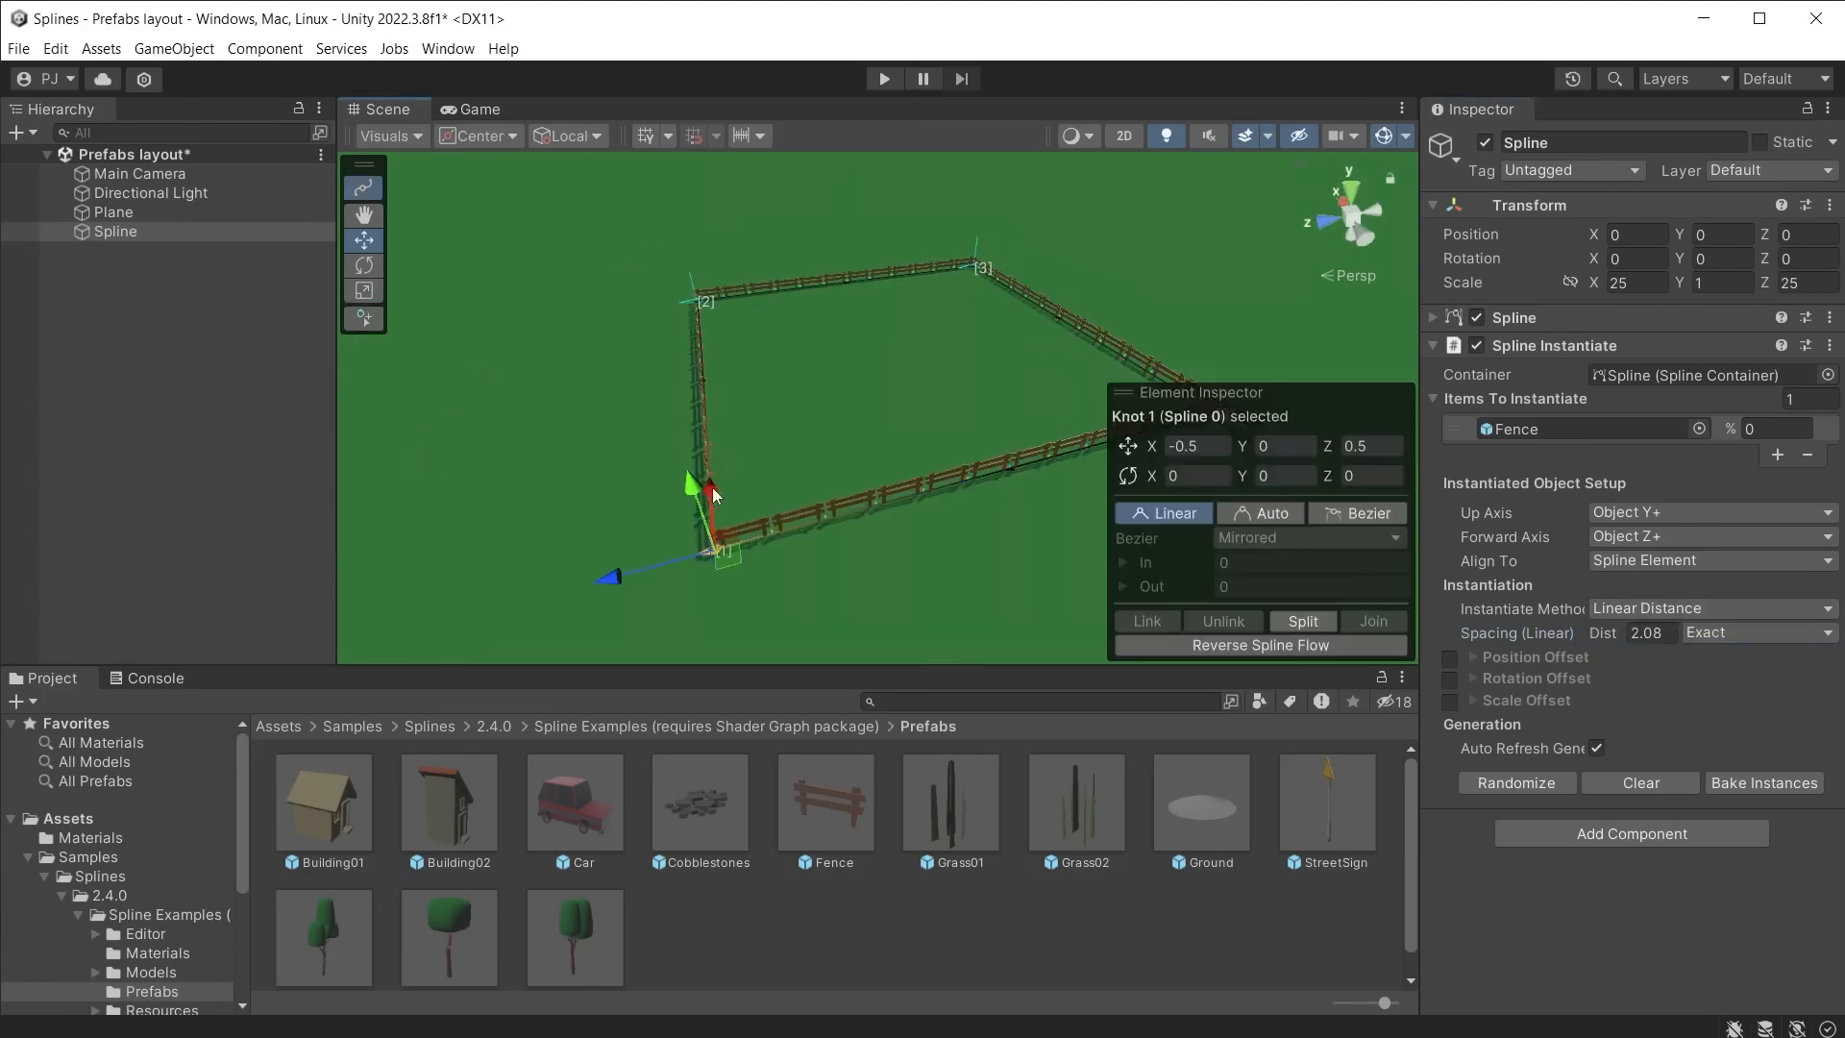
Step: Move knots 1 and 2 separately and together along Z to reshape the fence enclosure, and try Auto mode on both
drag(712, 487, 389, 408)
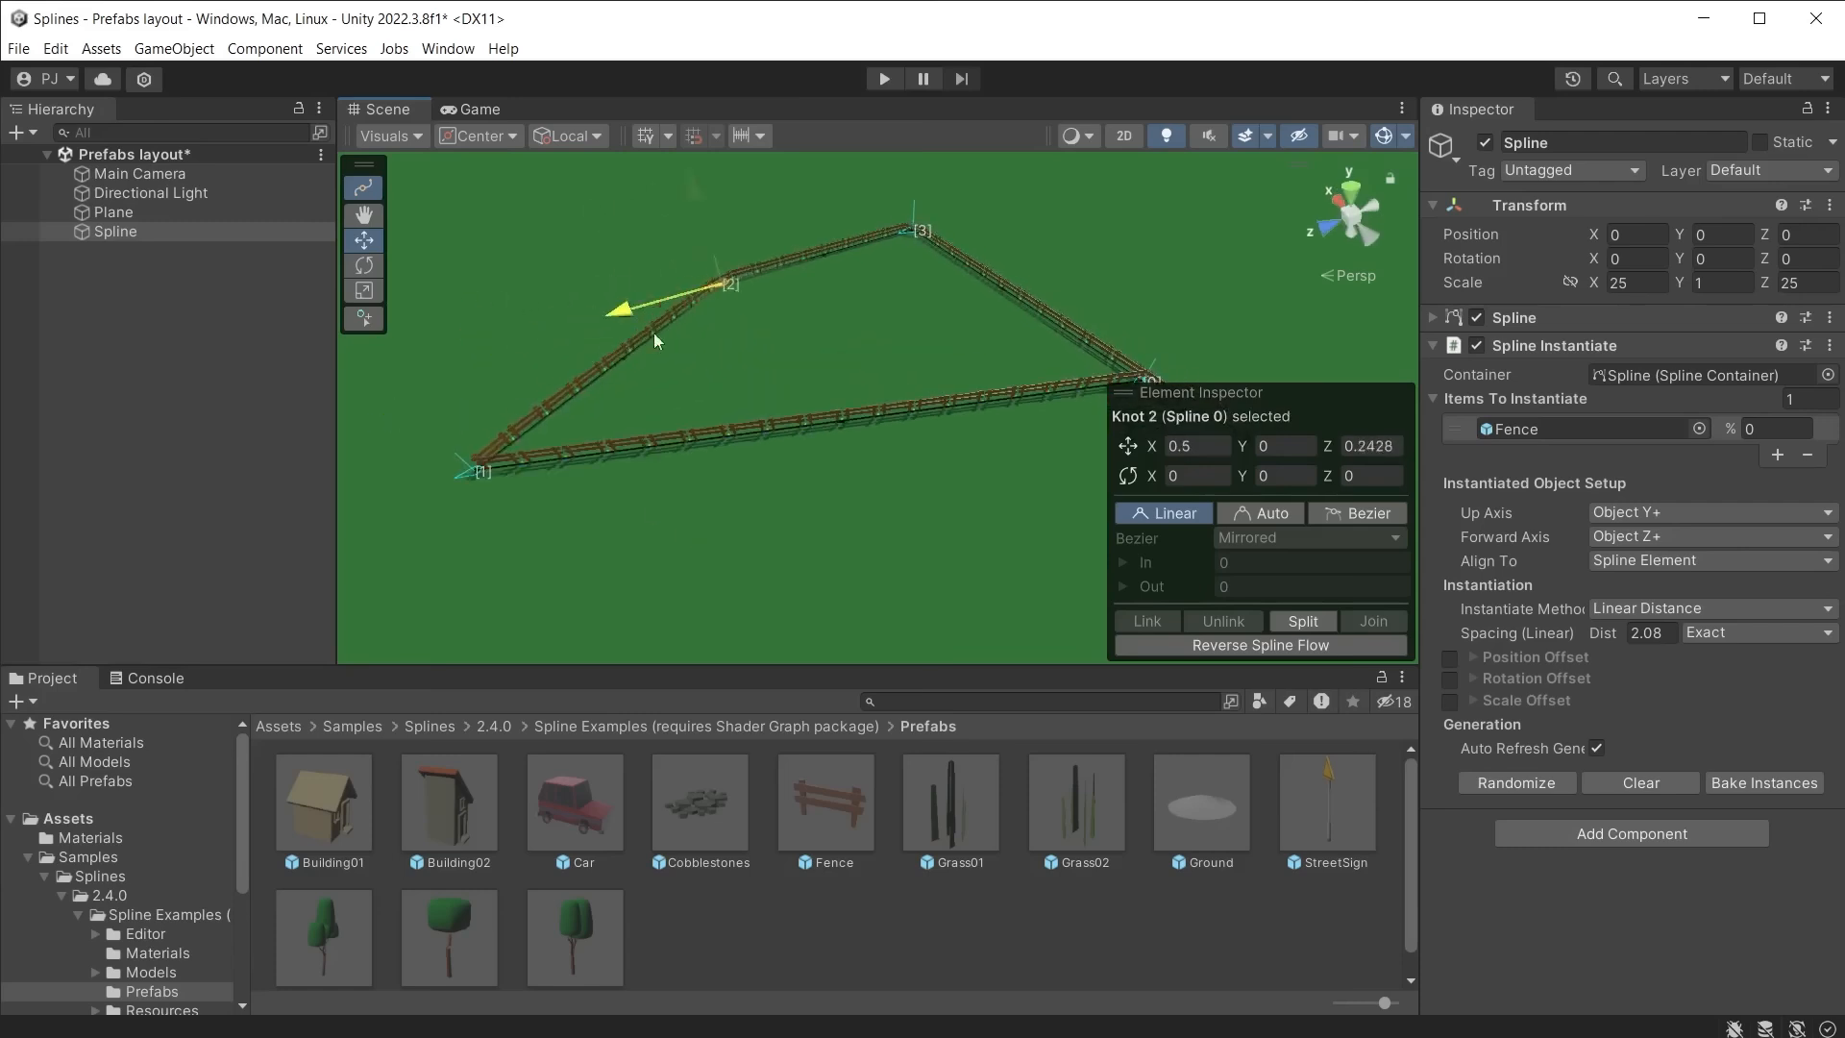
drag(653, 333, 736, 322)
drag(765, 232, 741, 196)
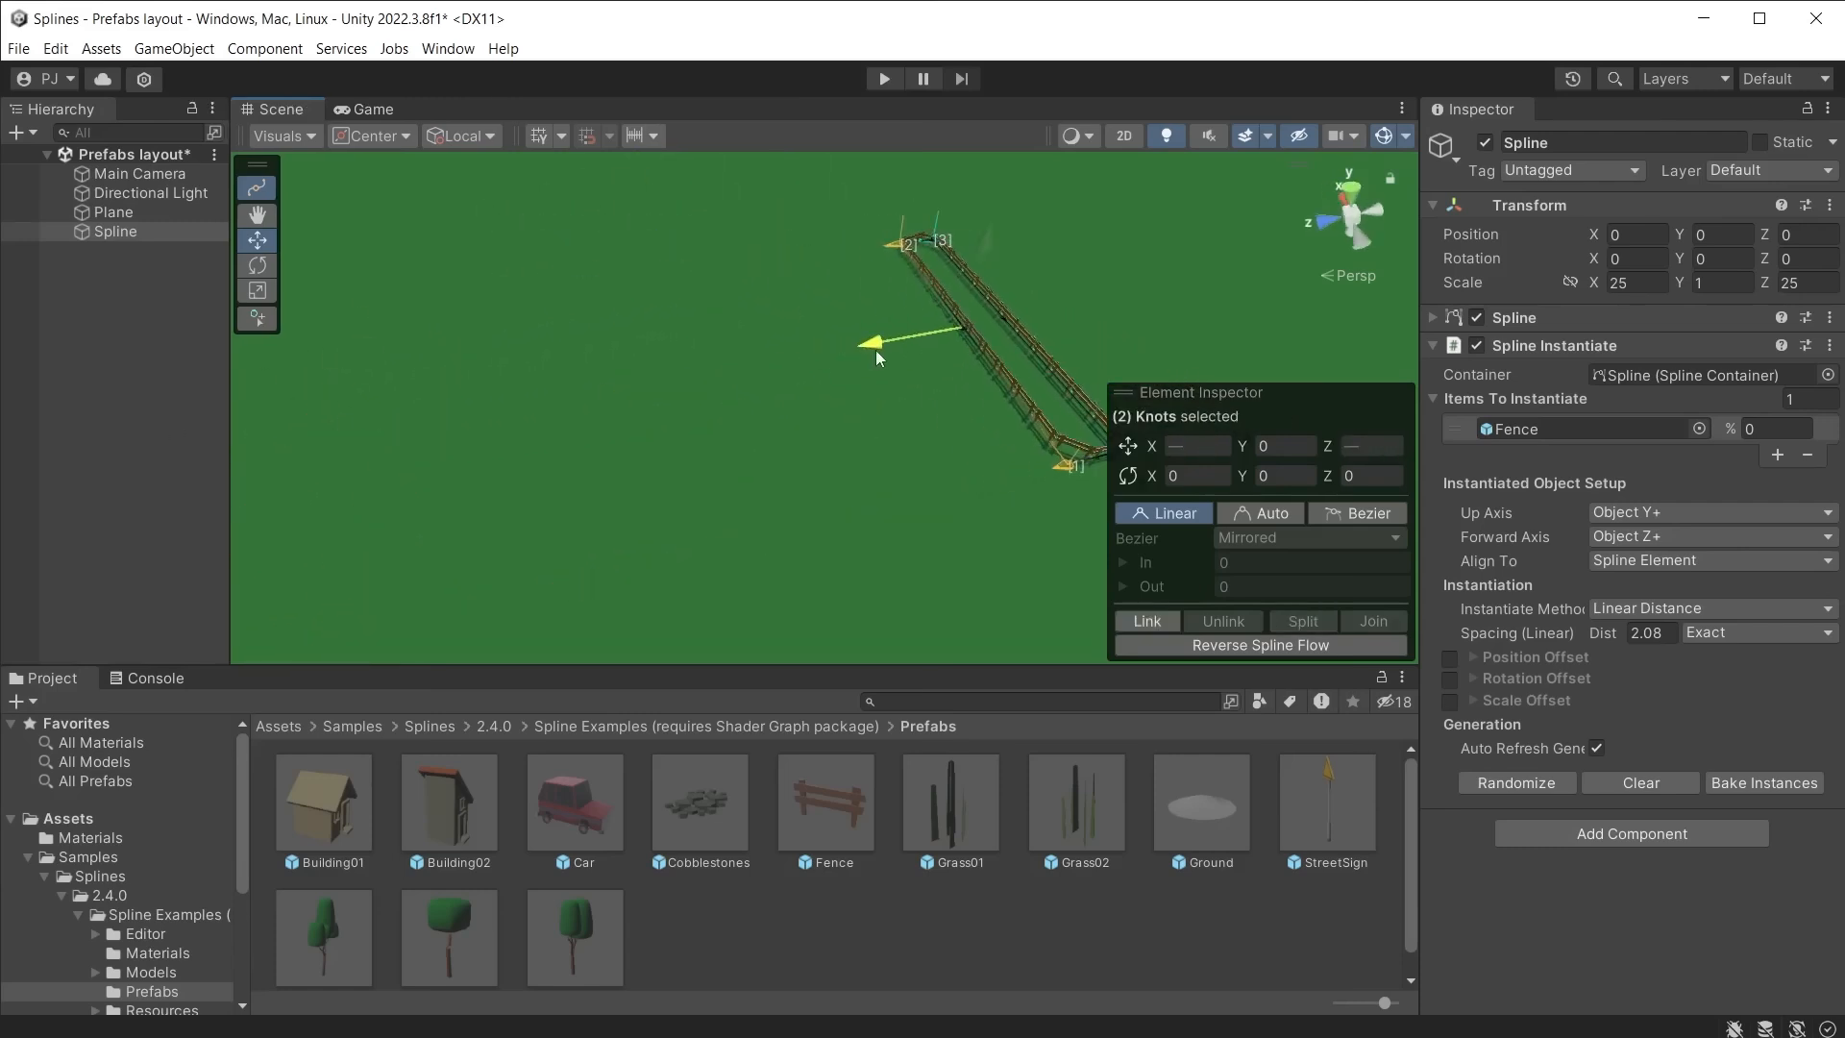
drag(846, 348, 458, 413)
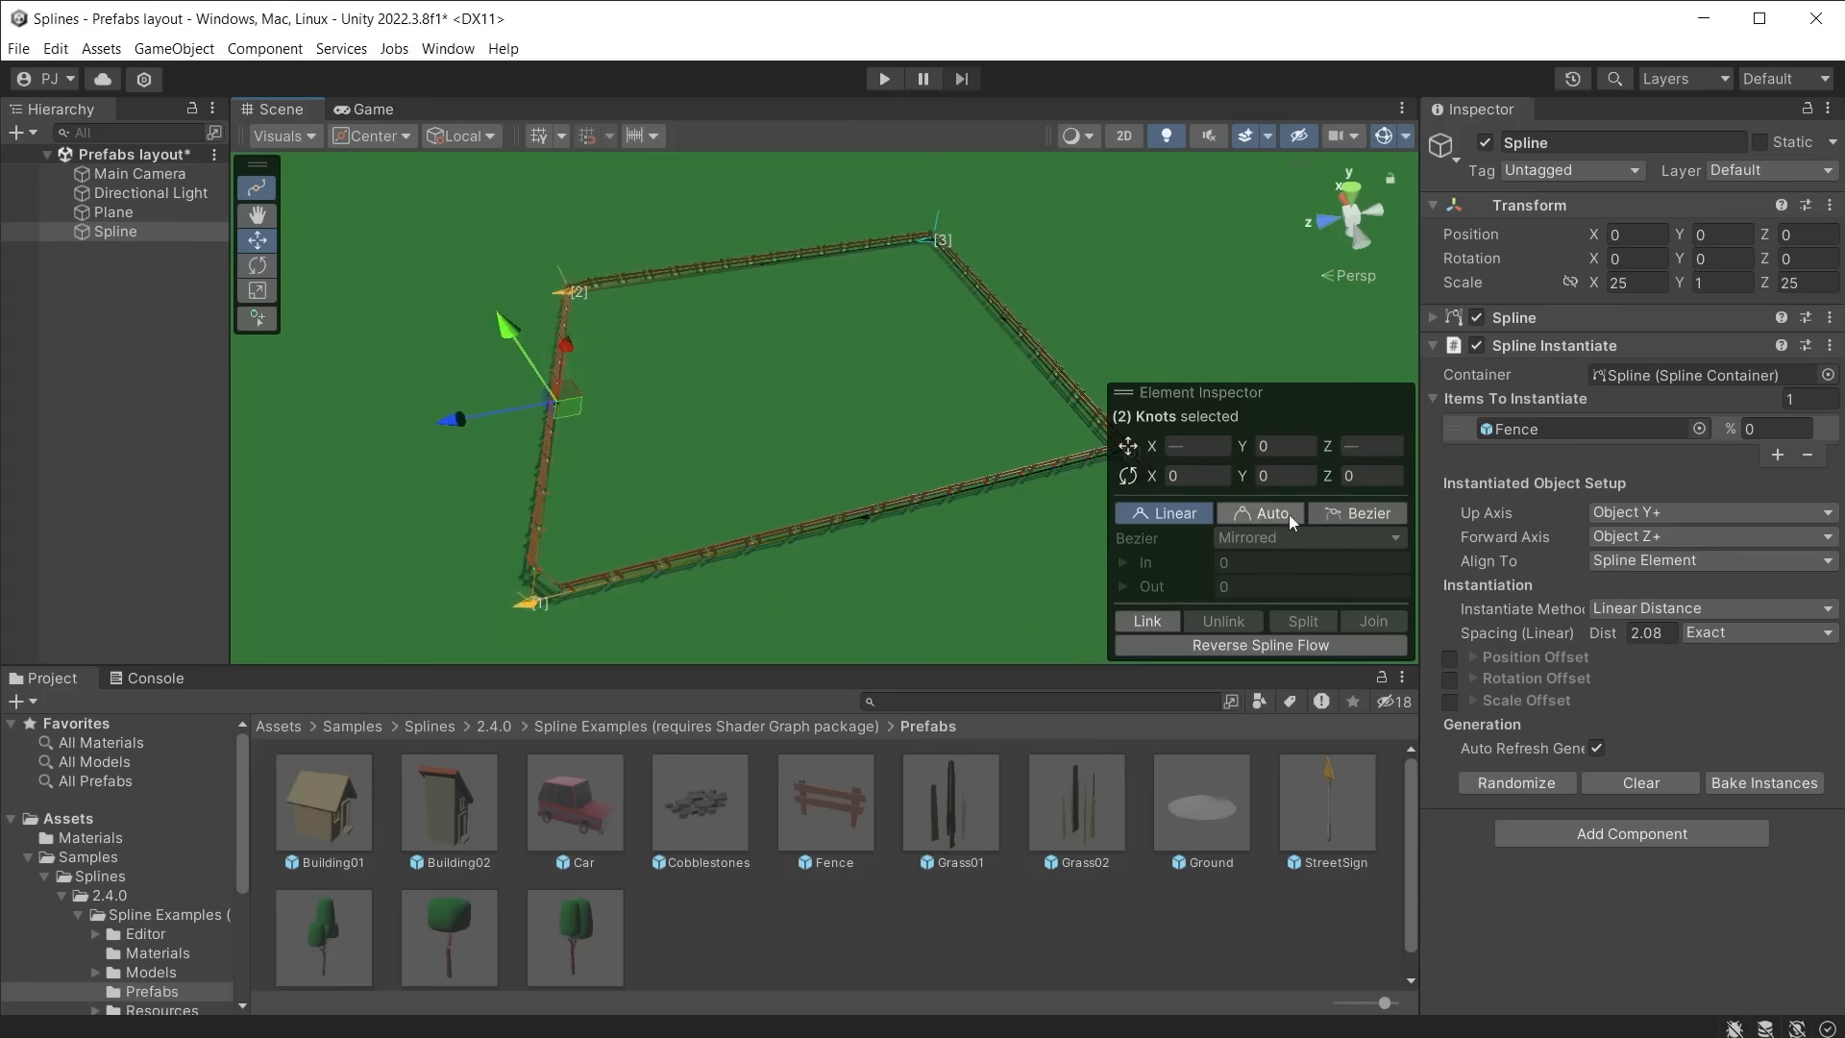
click(1258, 513)
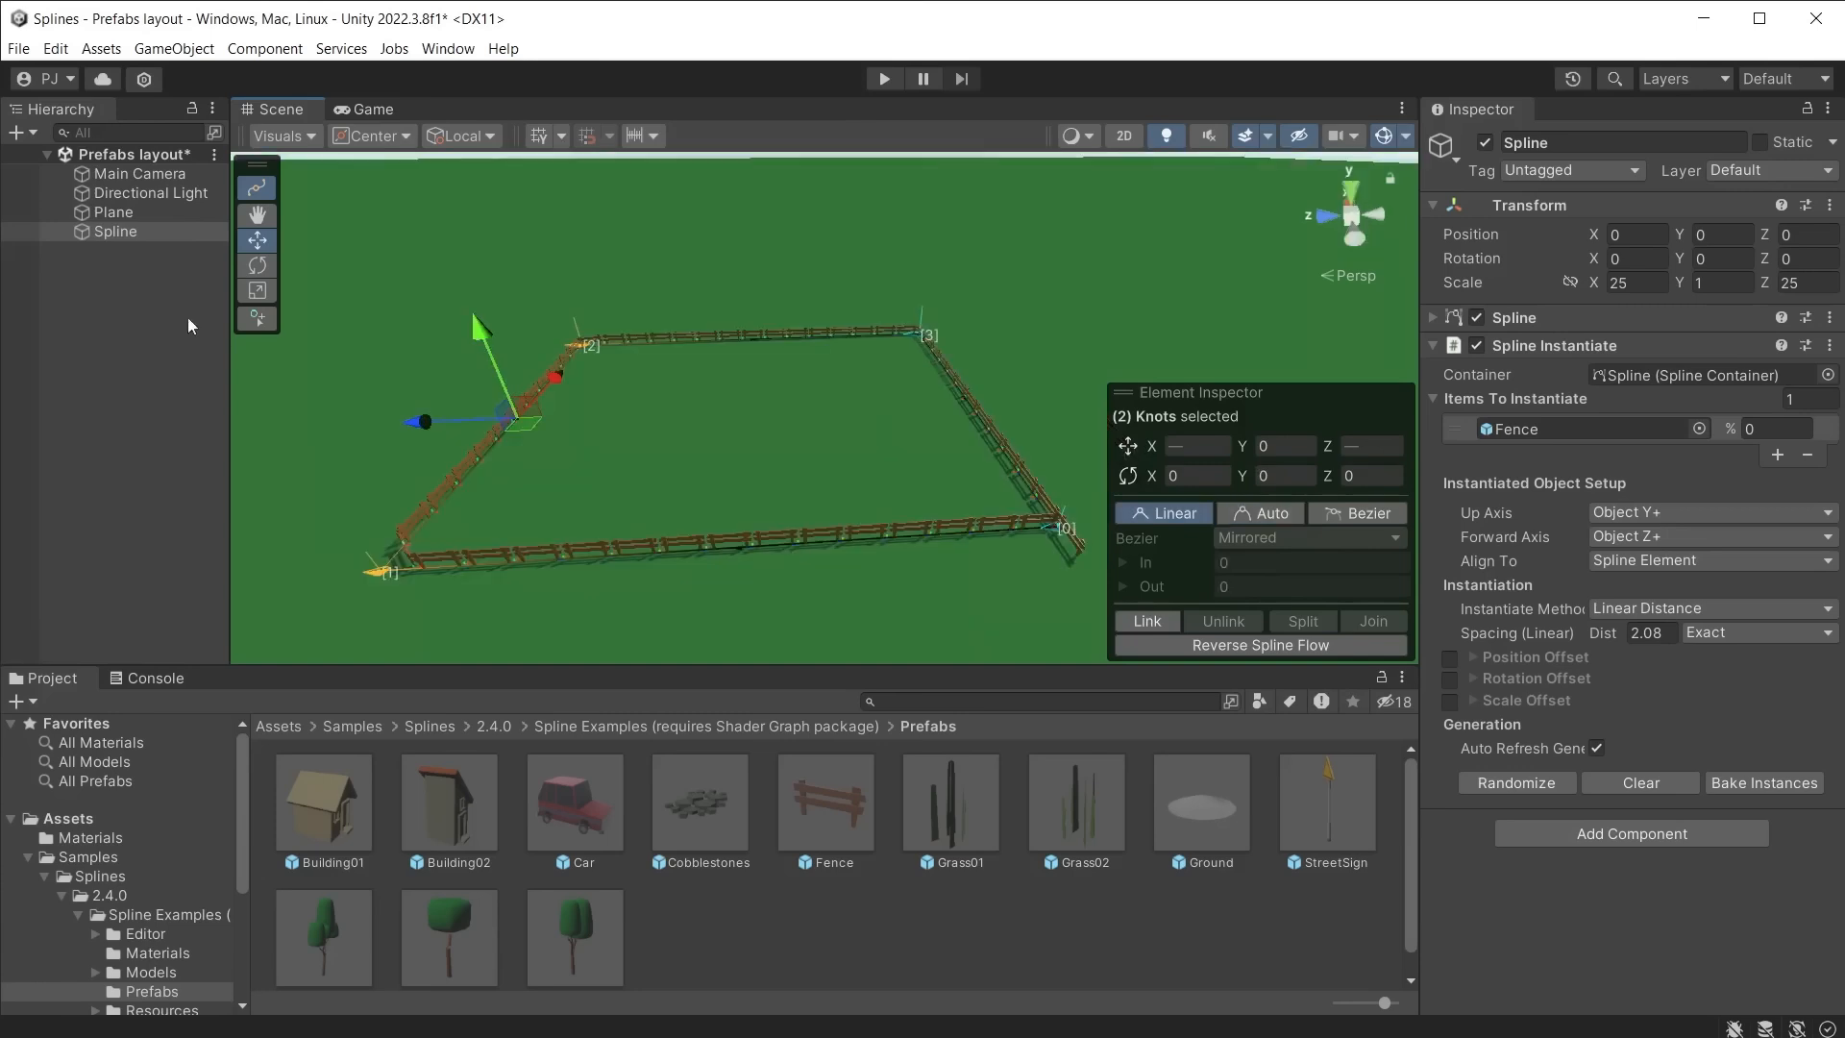
Step: Bake the spline's fence instances into individual GameObjects
click(97, 230)
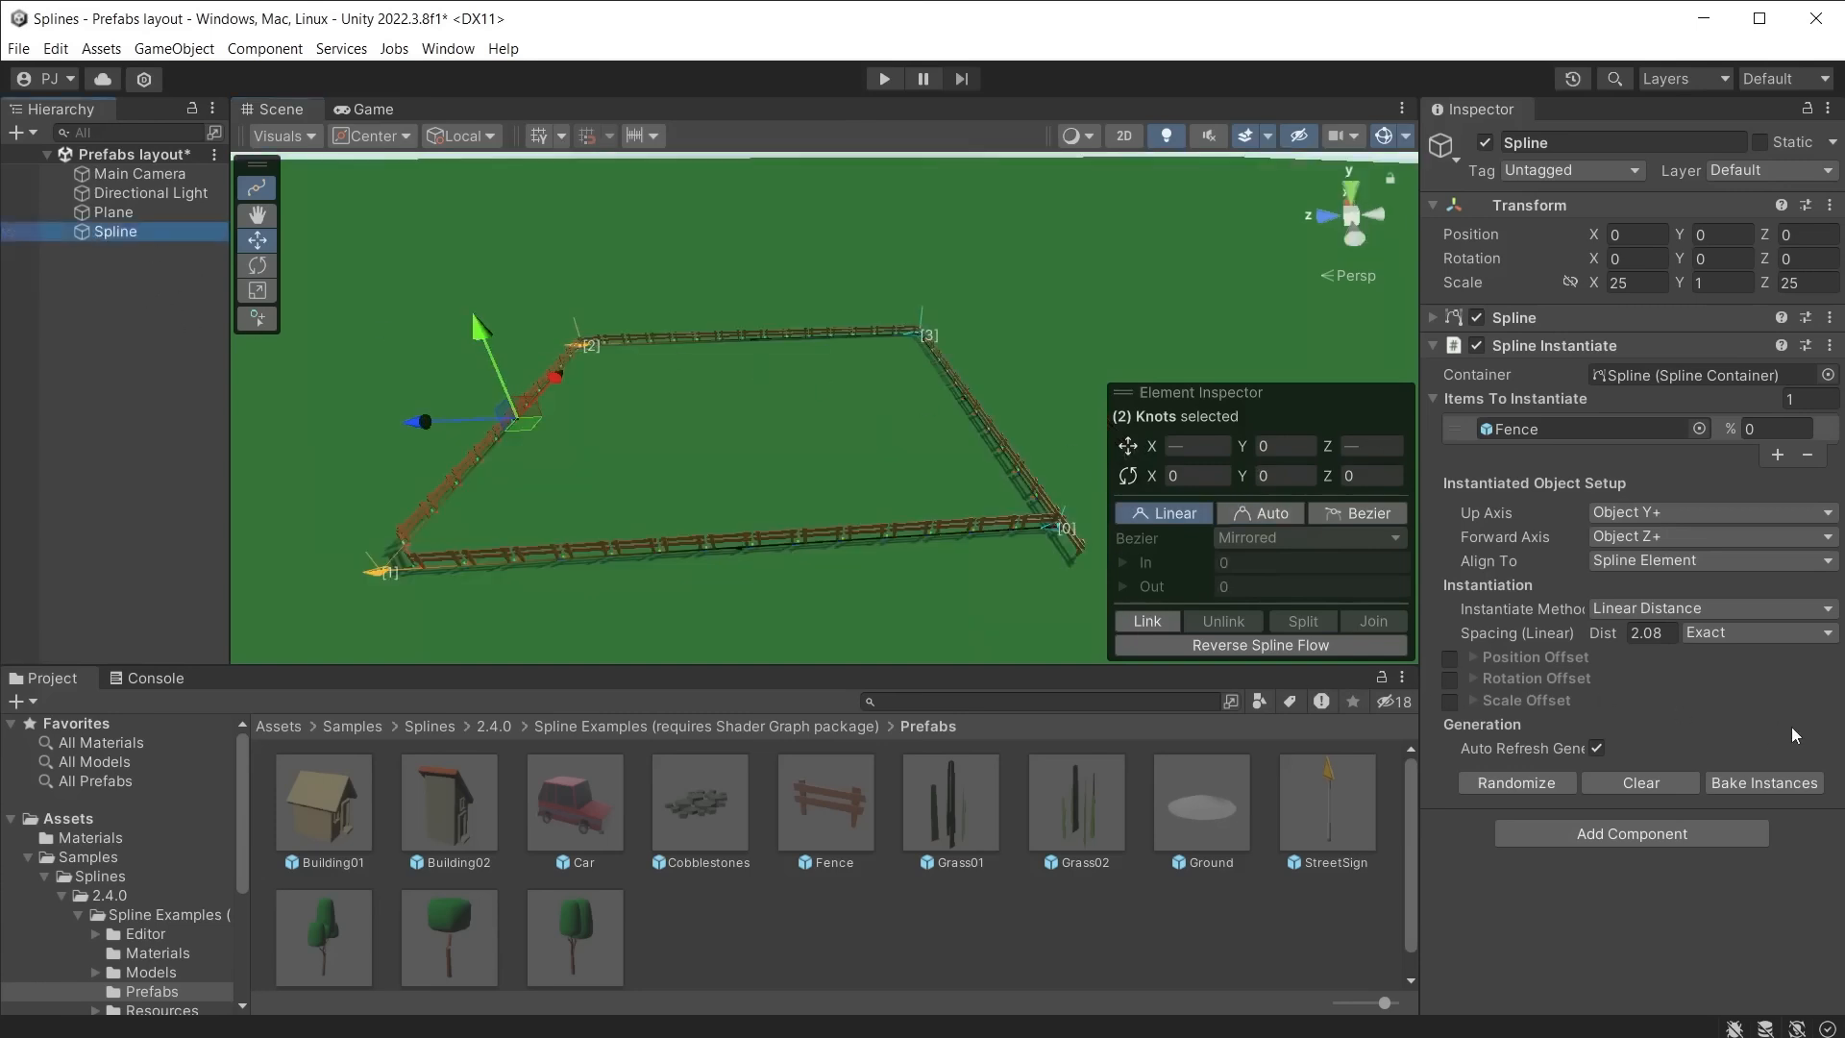
click(1775, 786)
Step: Rotate the corner fence panel about its vertical axis and reposition it at the corner of the enclosure
click(144, 251)
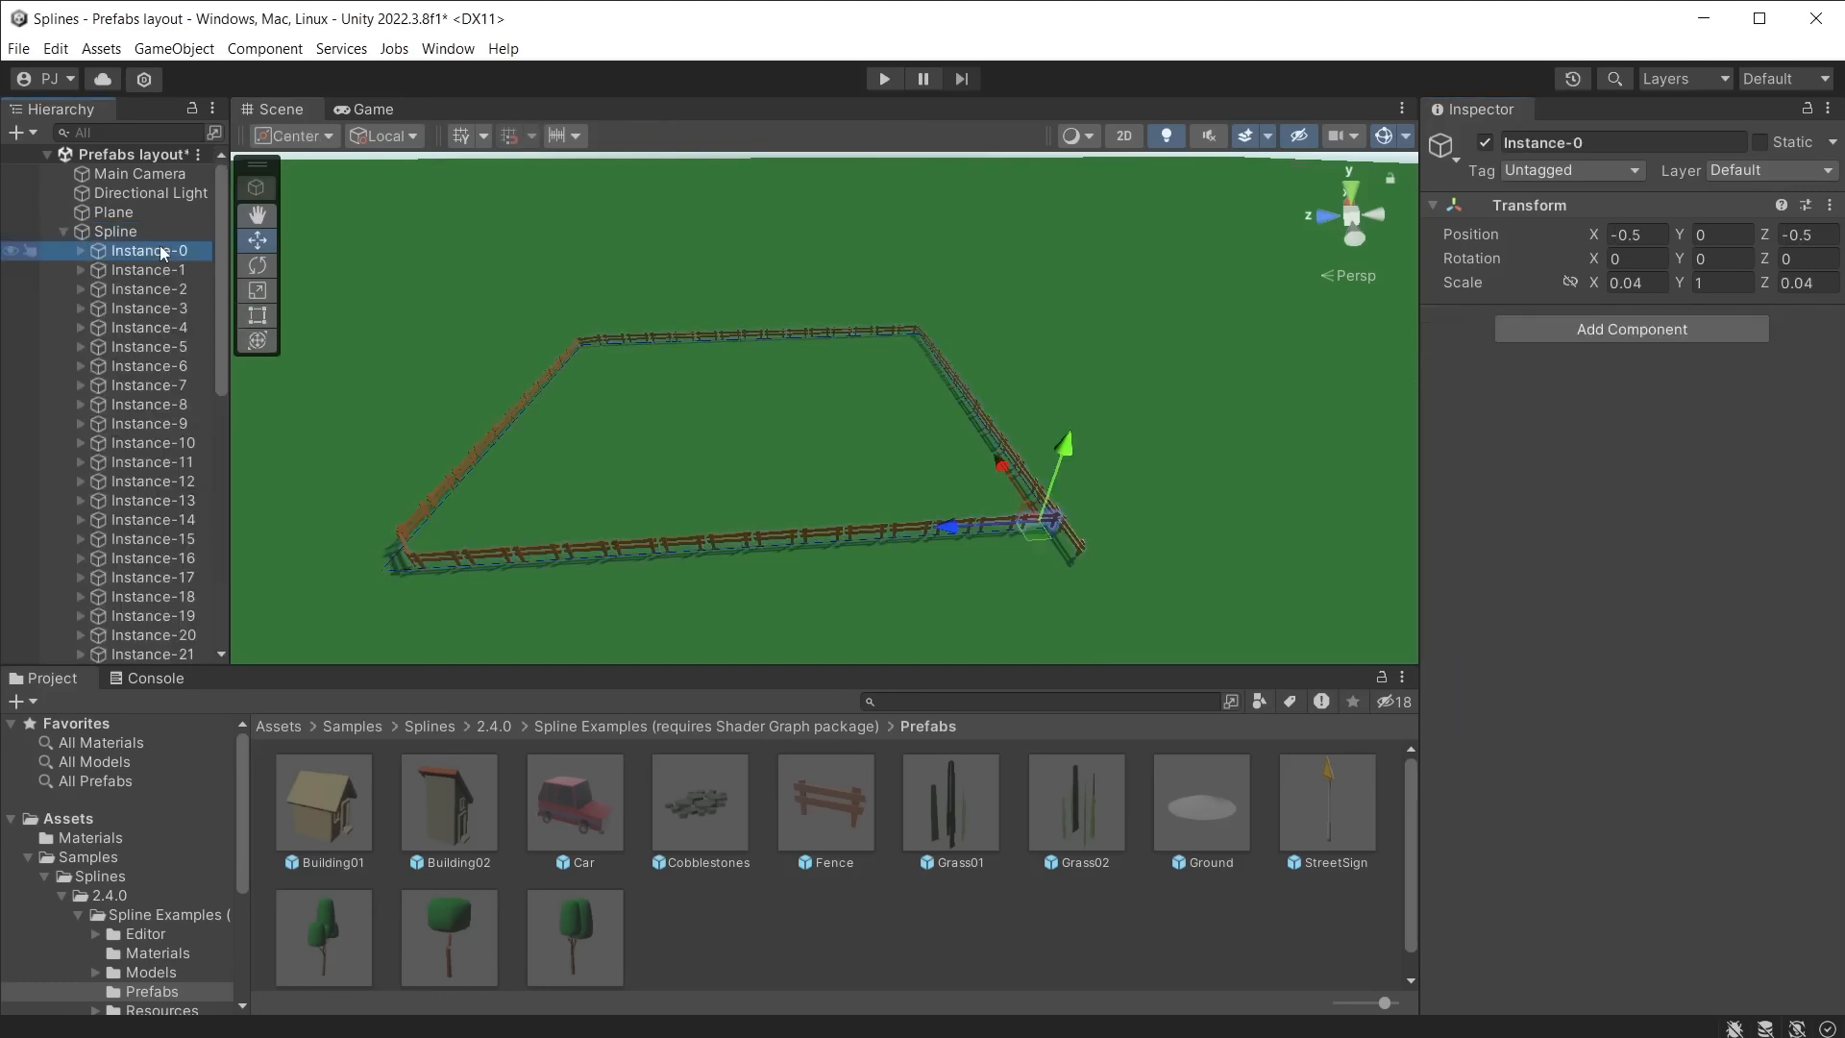
scroll(1287, 372, up, 5)
click(1287, 377)
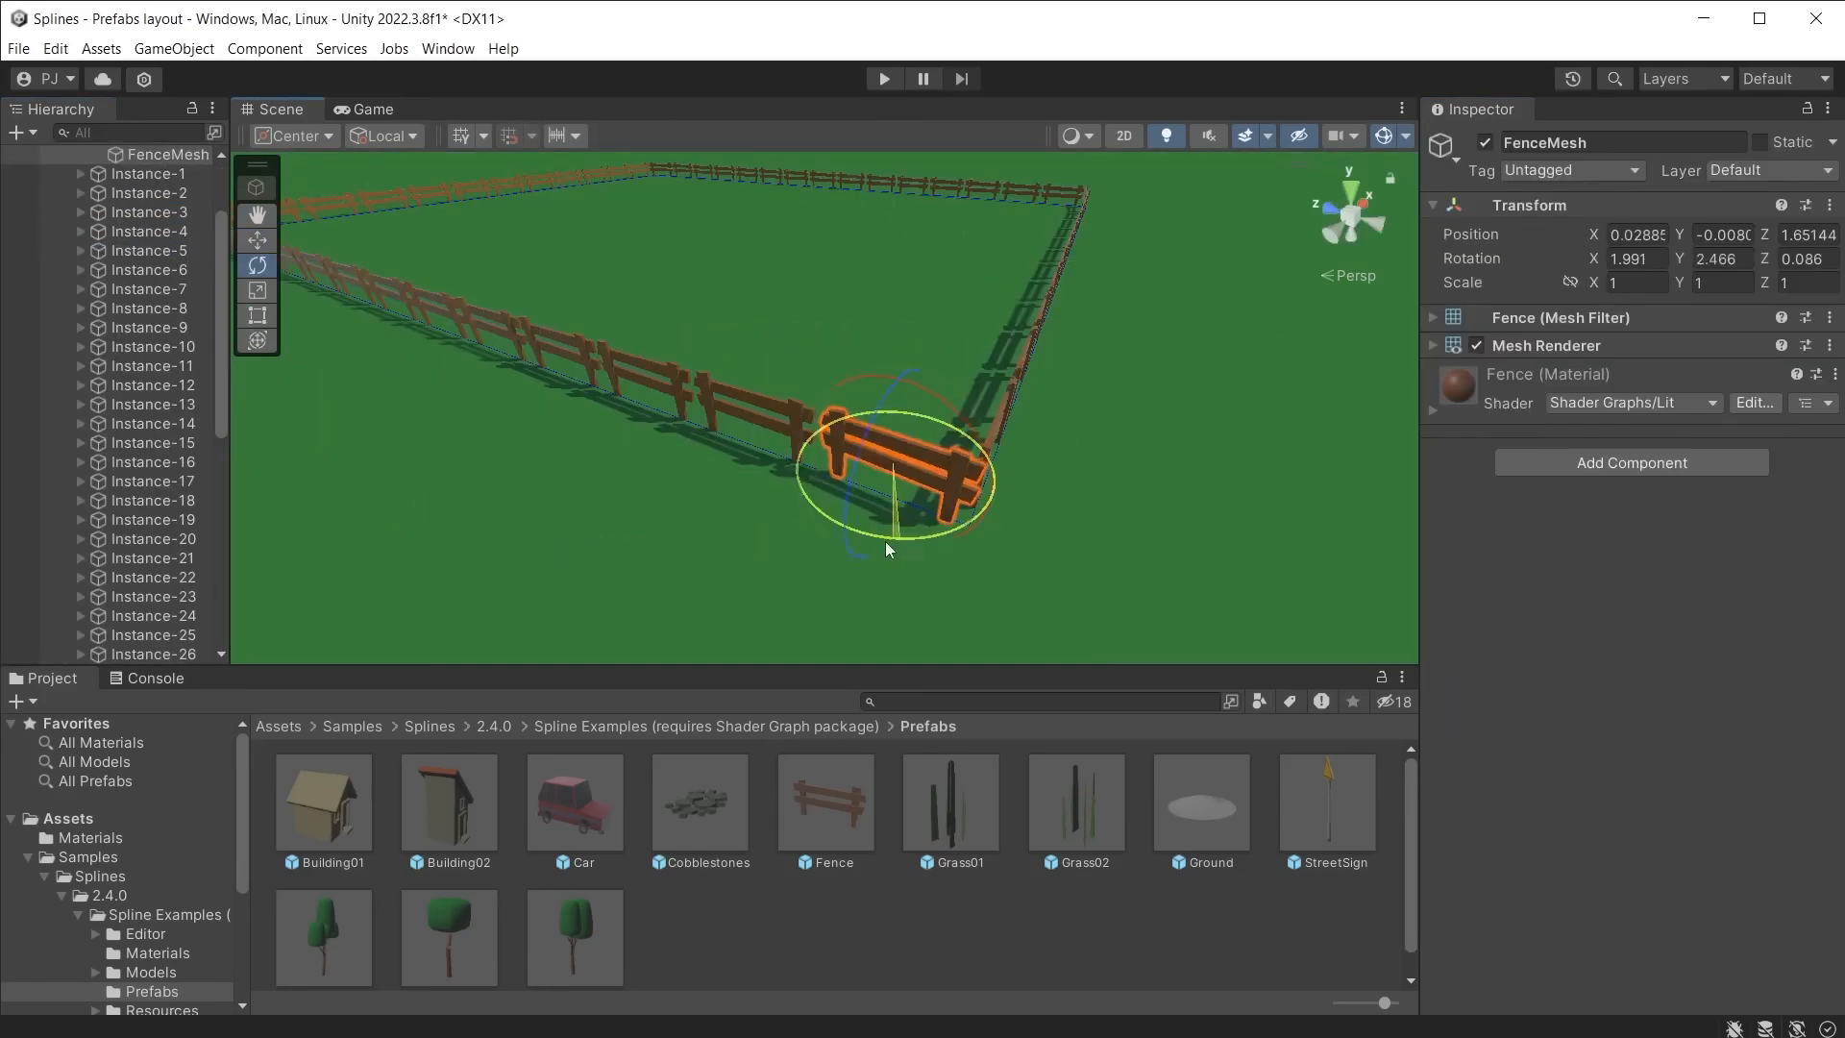
drag(885, 540, 730, 538)
key(w)
drag(980, 452, 924, 475)
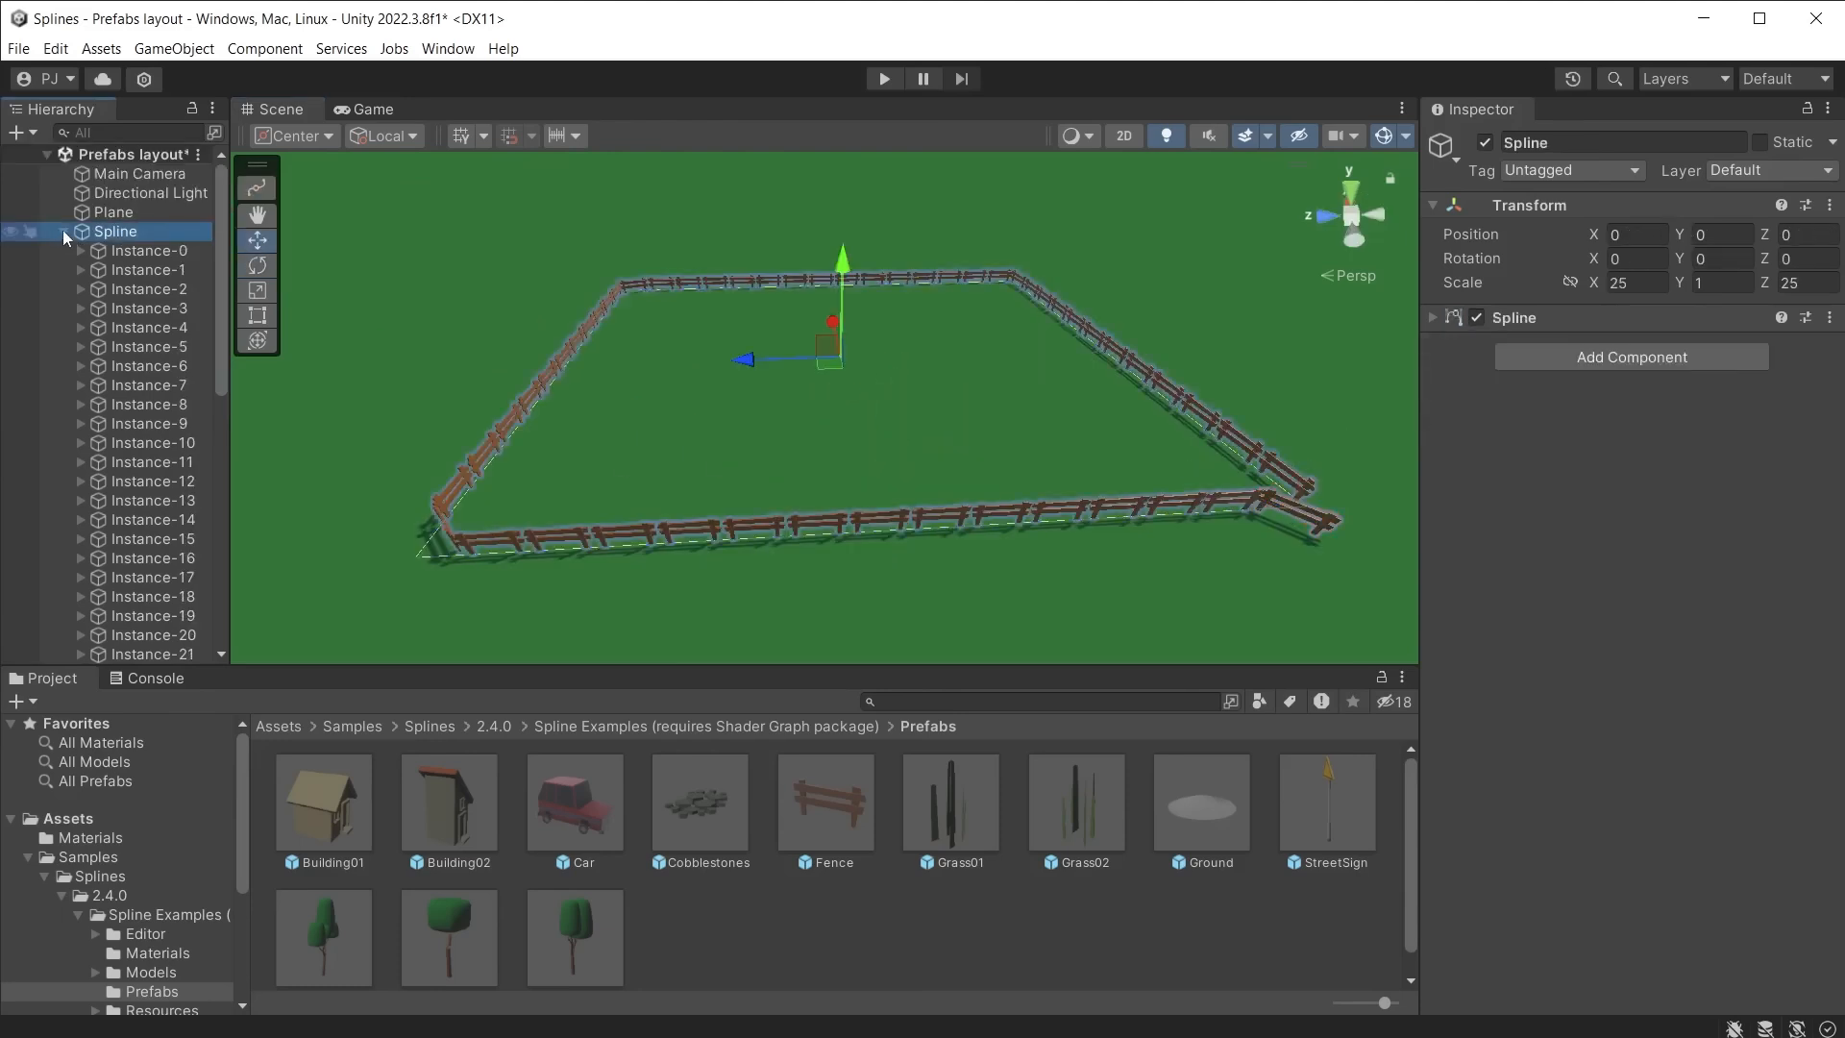
Step: Collapse the baked instances under the Spline object and remove its Spline component
click(64, 233)
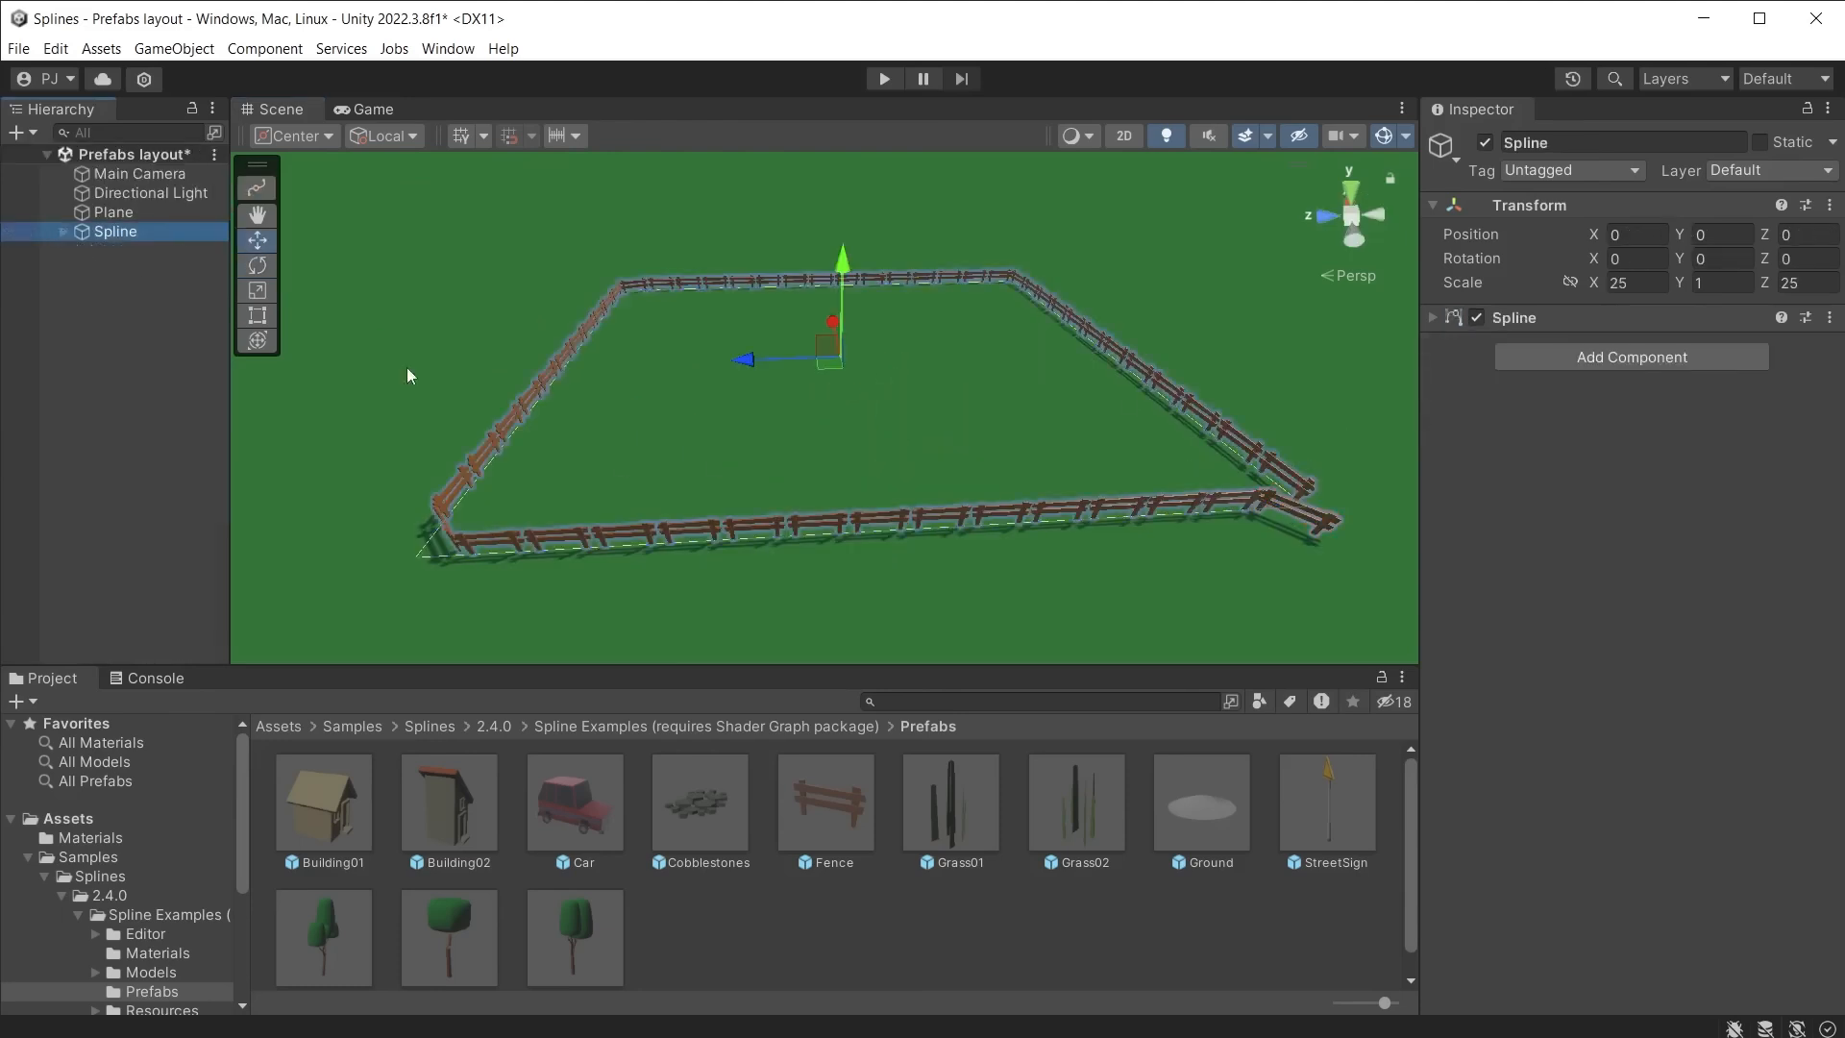
click(1431, 319)
right_click(1549, 321)
click(1638, 366)
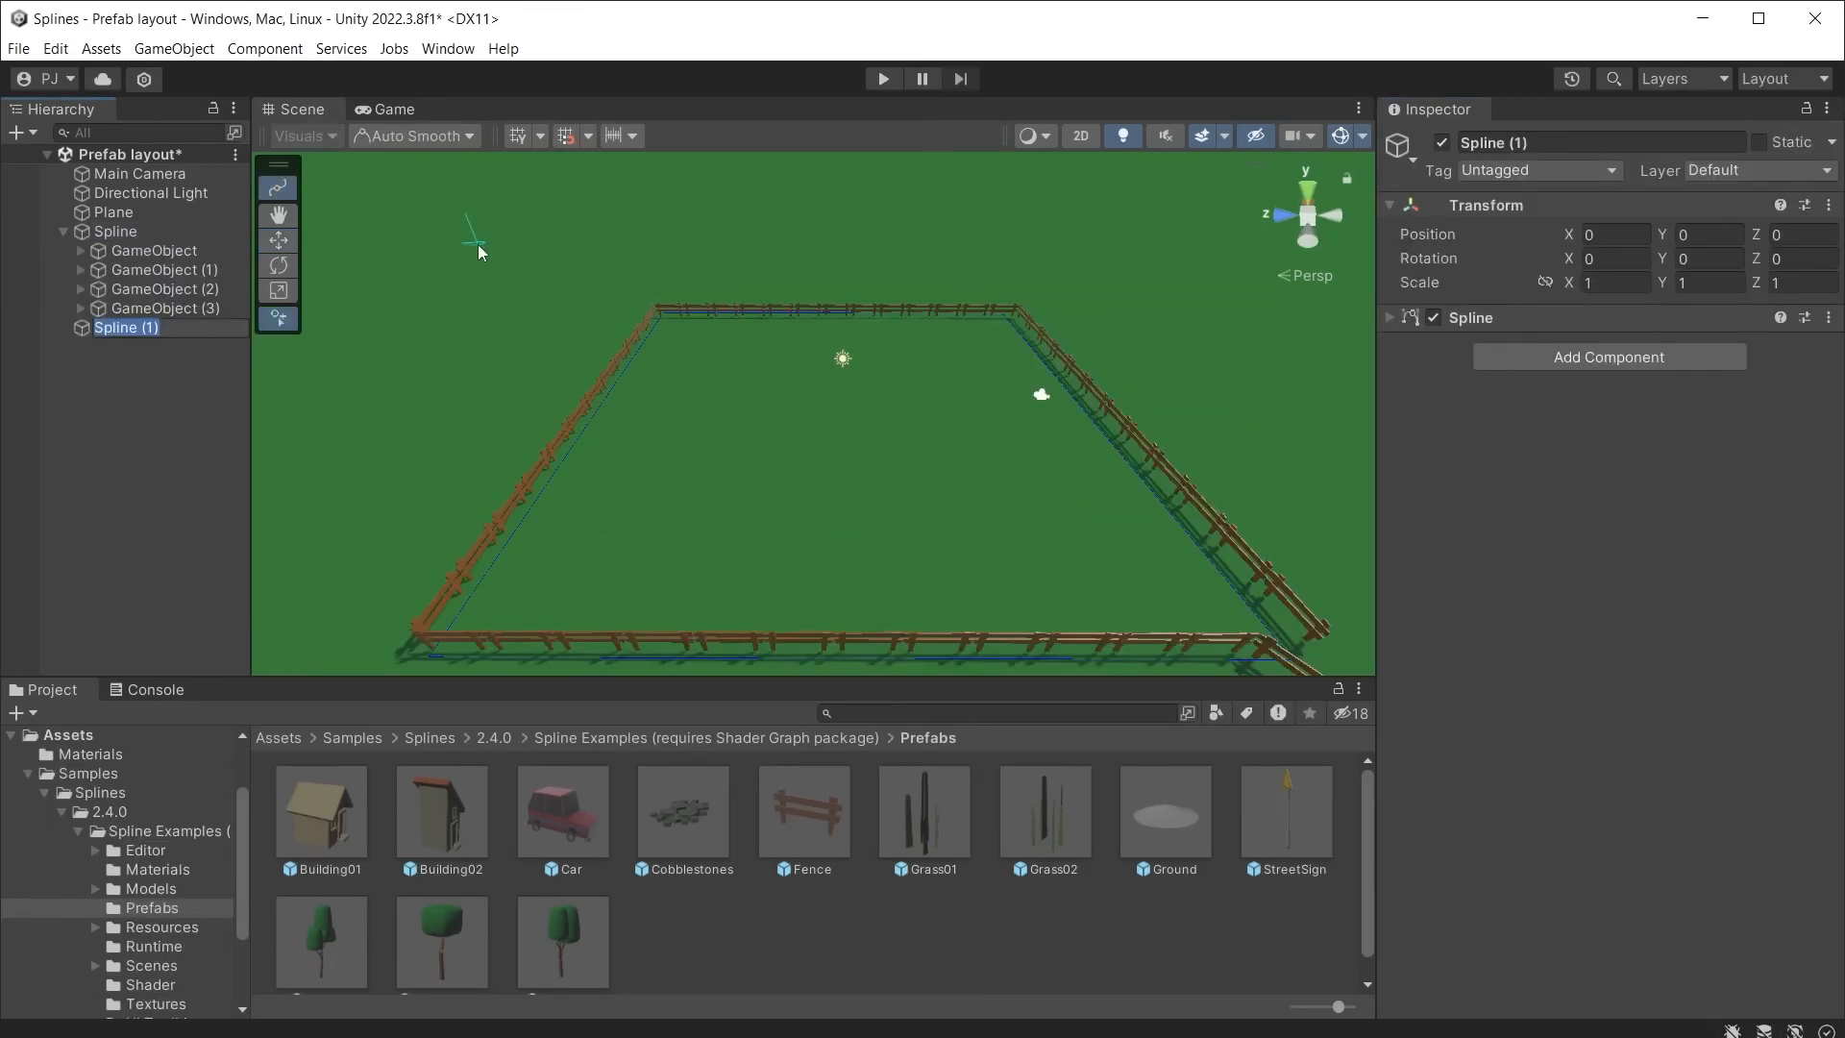
Step: Draw a straight two-knot spline behind the far side of the fence enclosure
click(475, 242)
click(1162, 240)
key(Escape)
Step: Add a Spline Instantiate component to the straight spline and assign the Building02 prefab as its item
click(1647, 357)
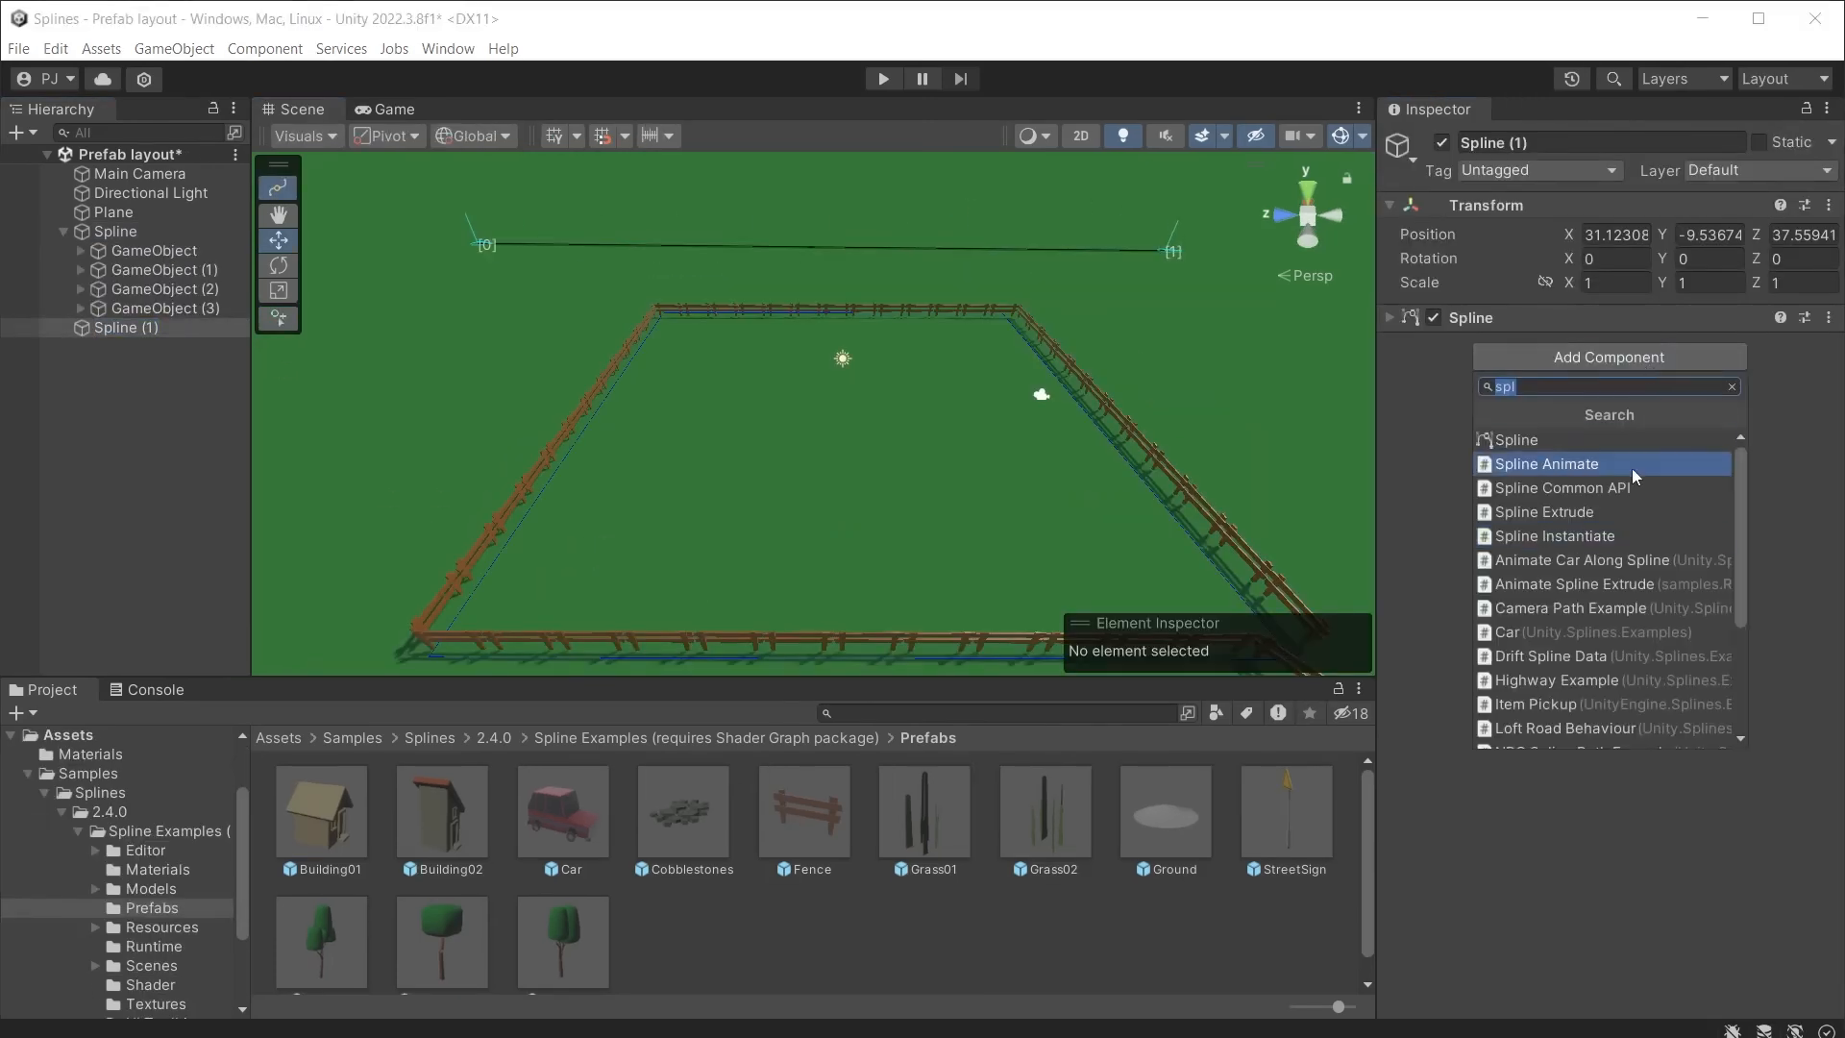
click(1620, 535)
click(1775, 455)
drag(442, 825, 1600, 435)
Step: Set the building spline's instantiate method to Instance Count with an exact count of 5
click(1662, 611)
click(1633, 623)
click(1587, 634)
text(5)
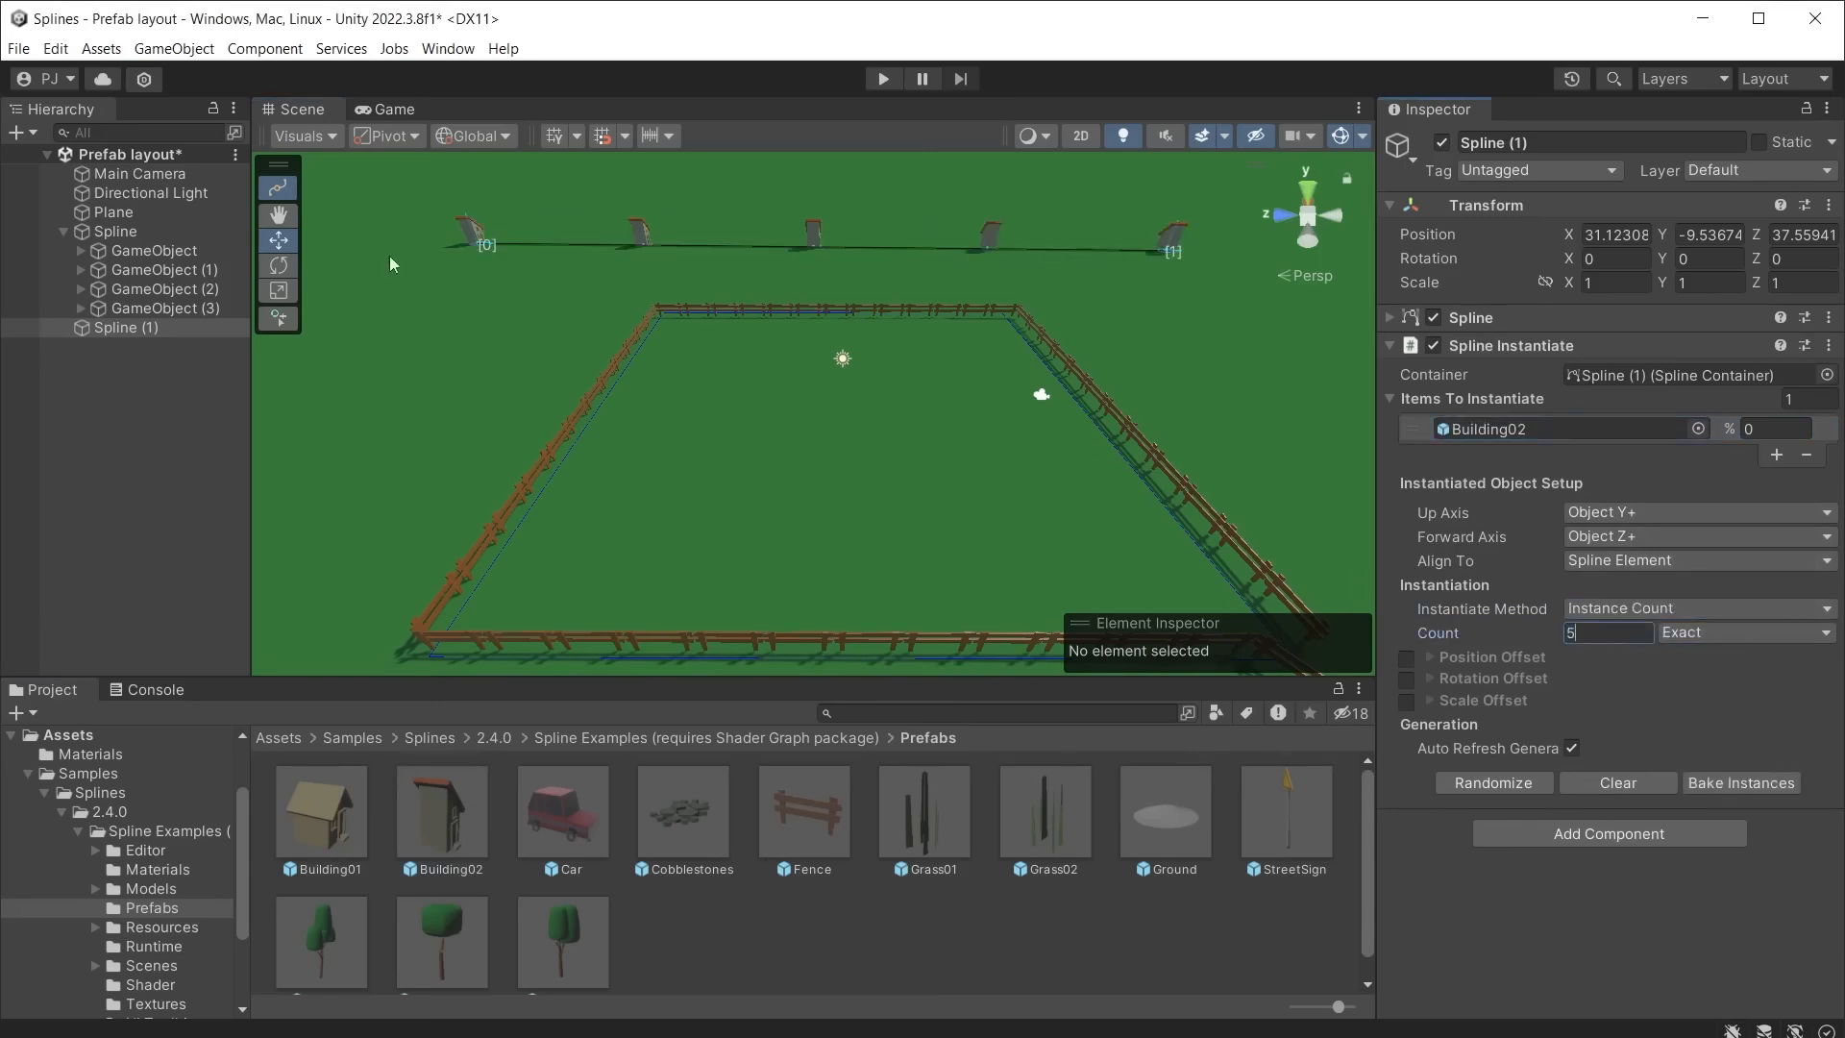
Step: Enable Scale Offset for the buildings and set it to 3 on X, Y and Z
click(1405, 701)
click(1429, 699)
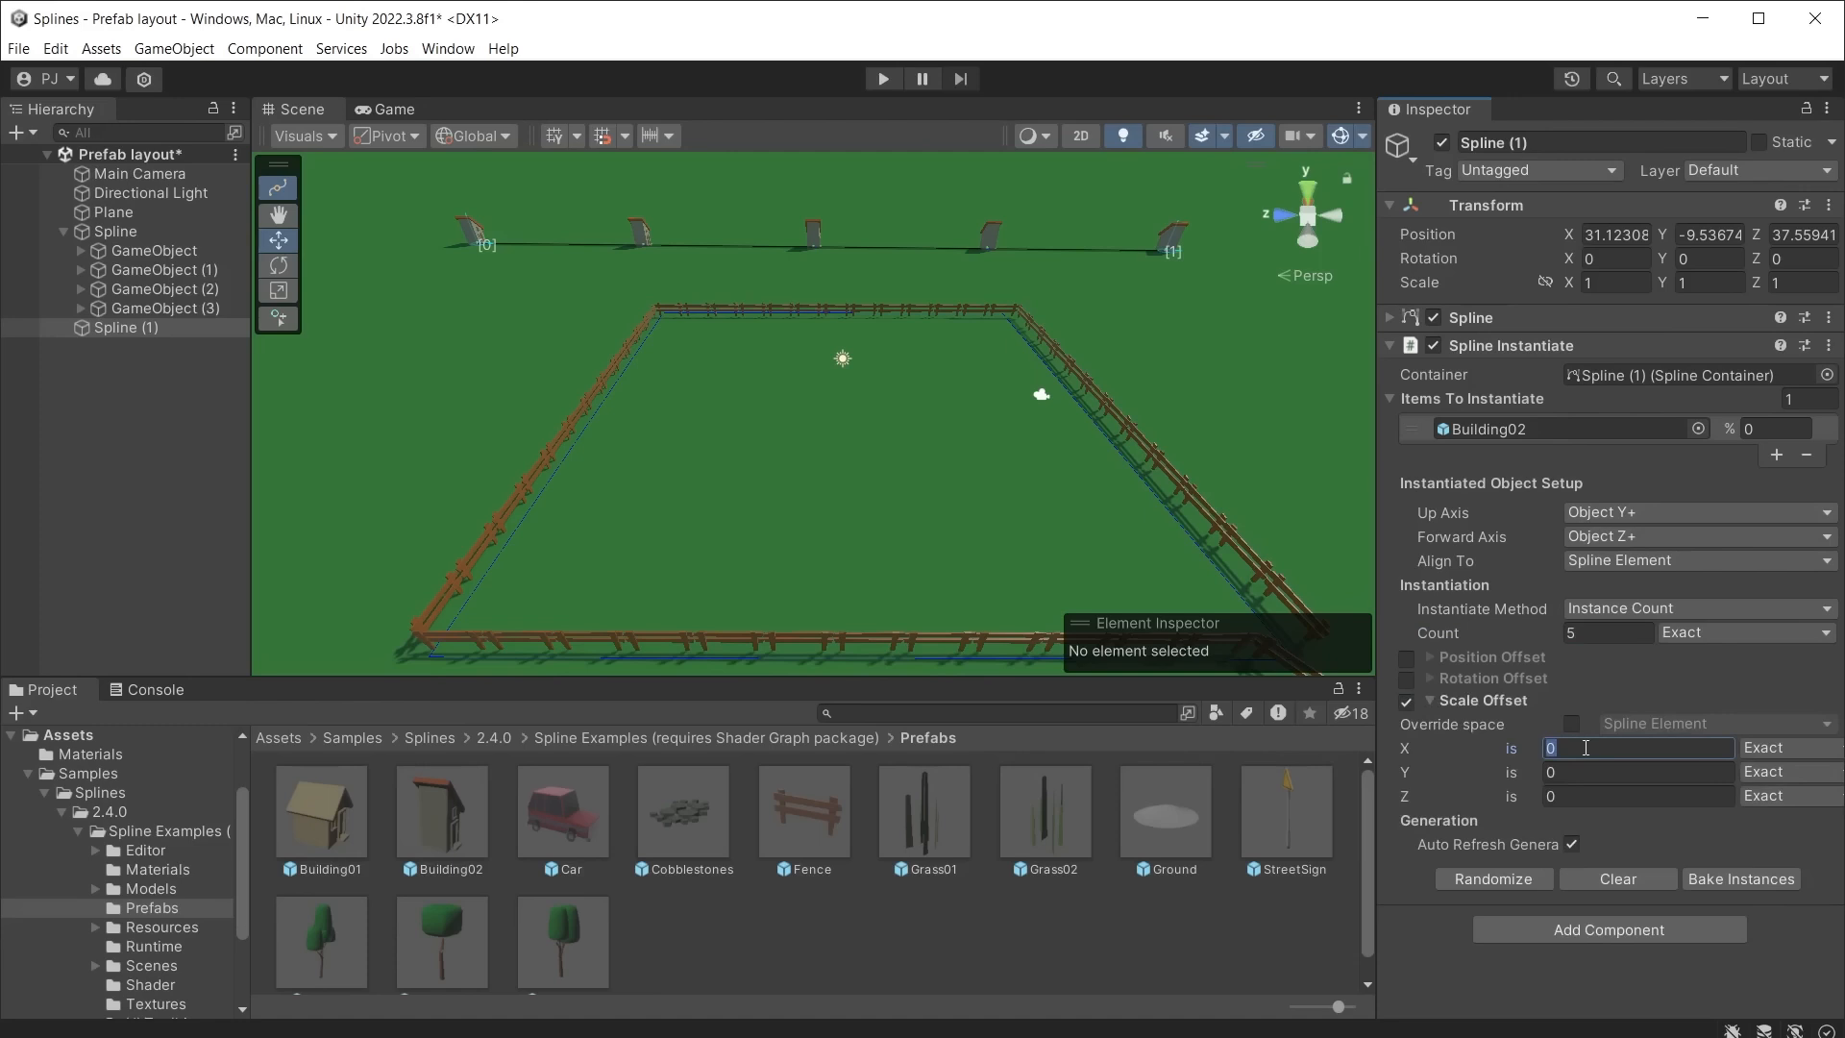
text(3)
click(1581, 772)
text(3)
click(1585, 795)
text(3)
right_drag(1112, 363, 1116, 325)
Step: Enable Rotation Offset for the buildings and randomize the Y rotation from about 78.71 to 91.37
click(1429, 699)
click(1406, 679)
click(1430, 678)
drag(1516, 751, 1729, 751)
click(1763, 749)
click(1787, 801)
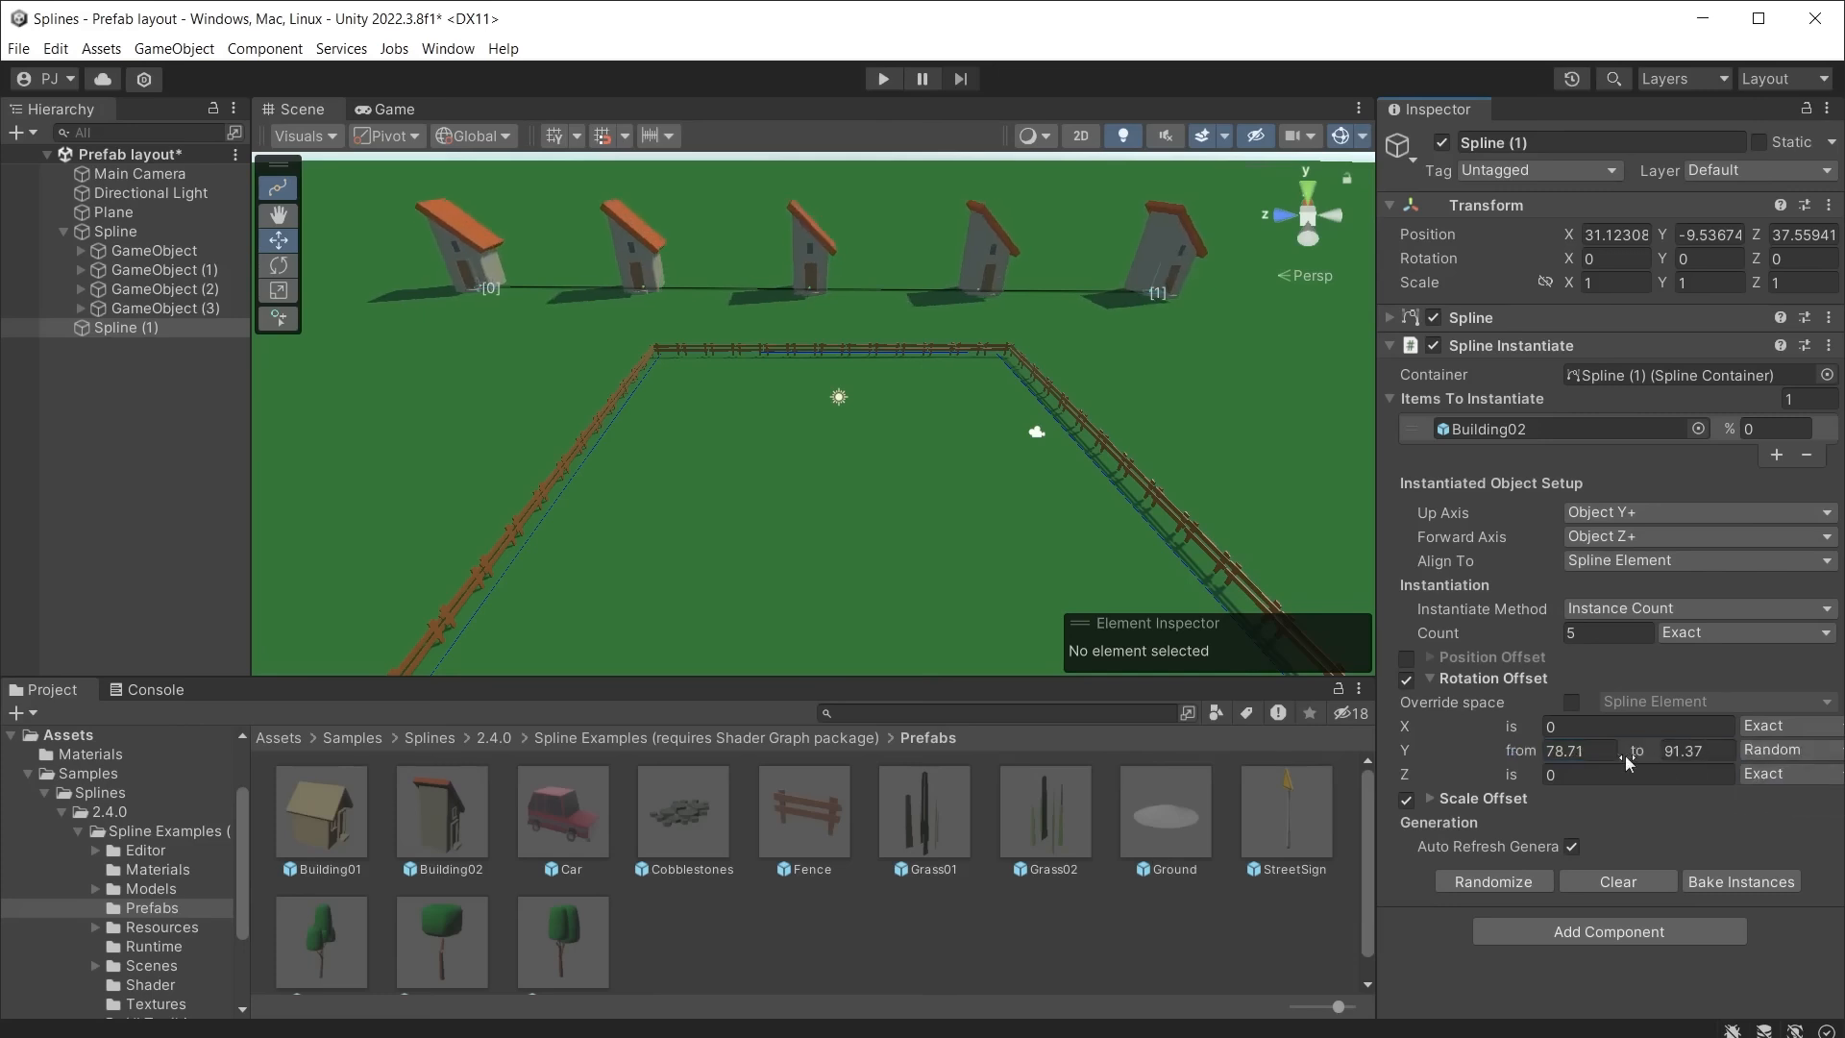
drag(1519, 750, 1595, 750)
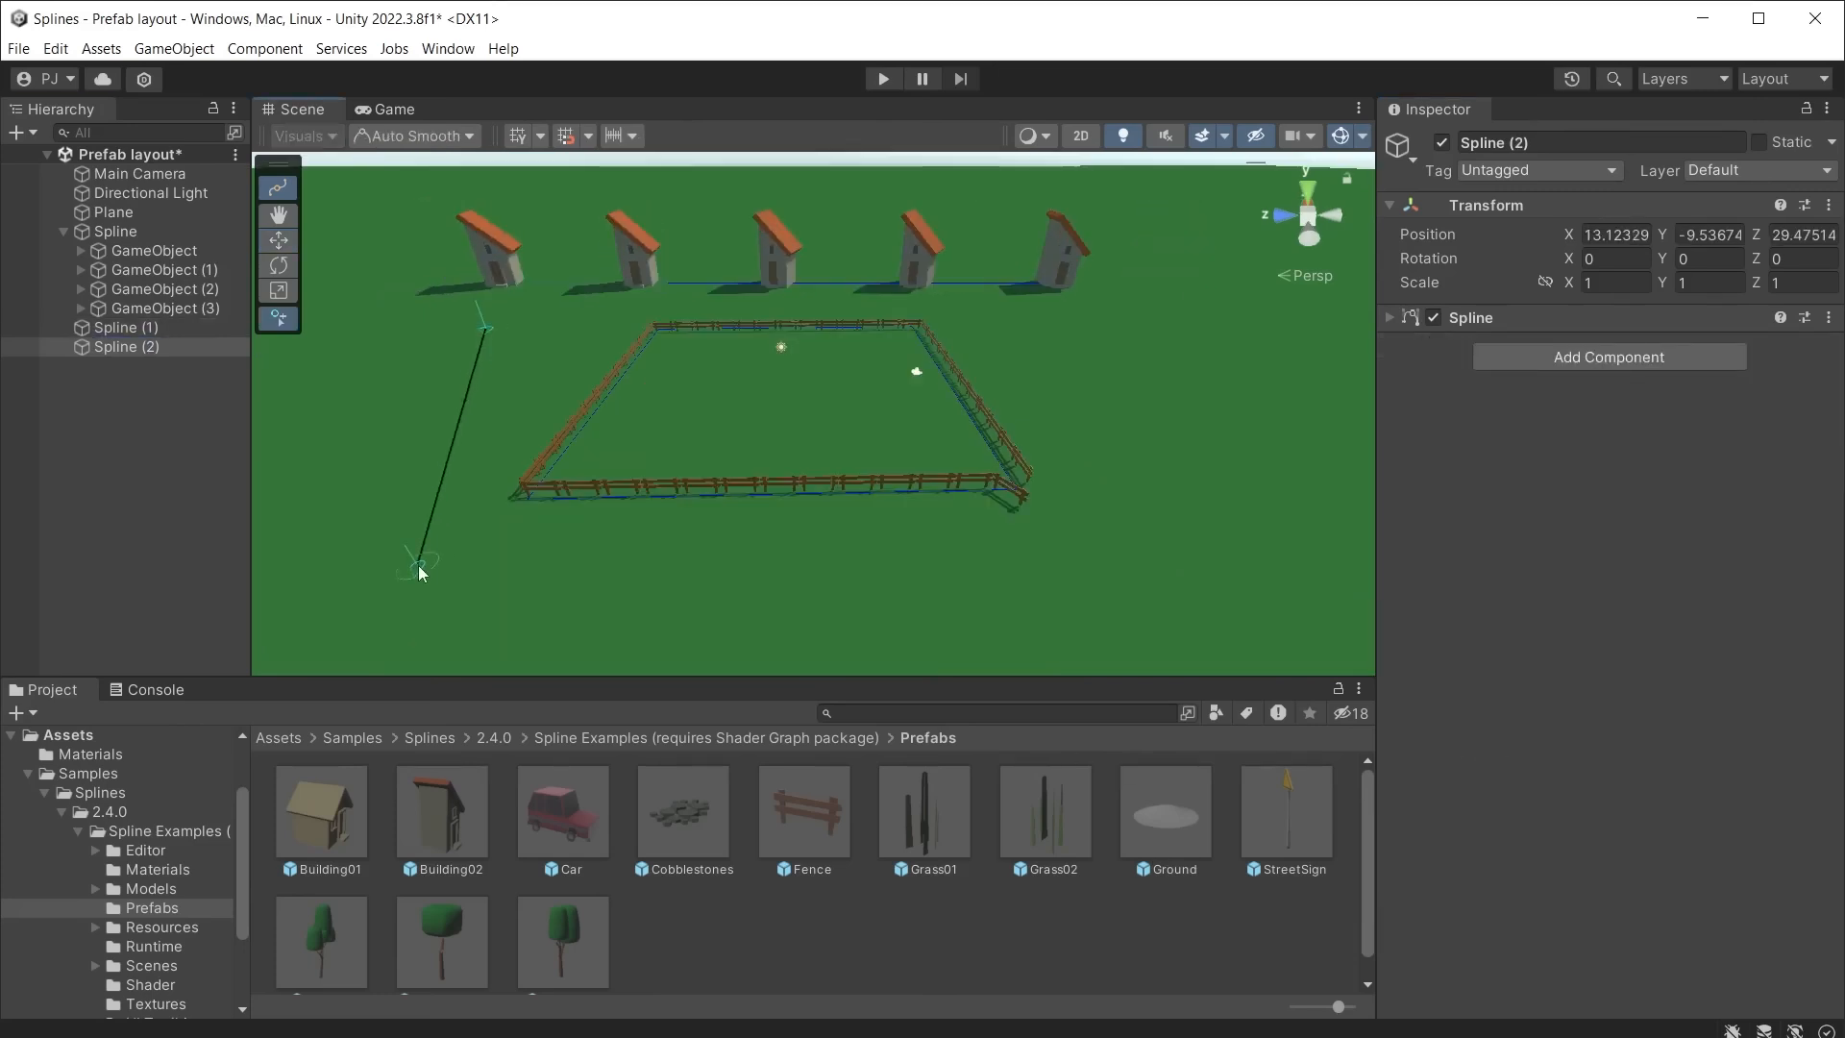
Step: Complete a curved four-knot spline that wraps around the near side of the fence enclosure
click(1138, 582)
click(1060, 316)
key(Escape)
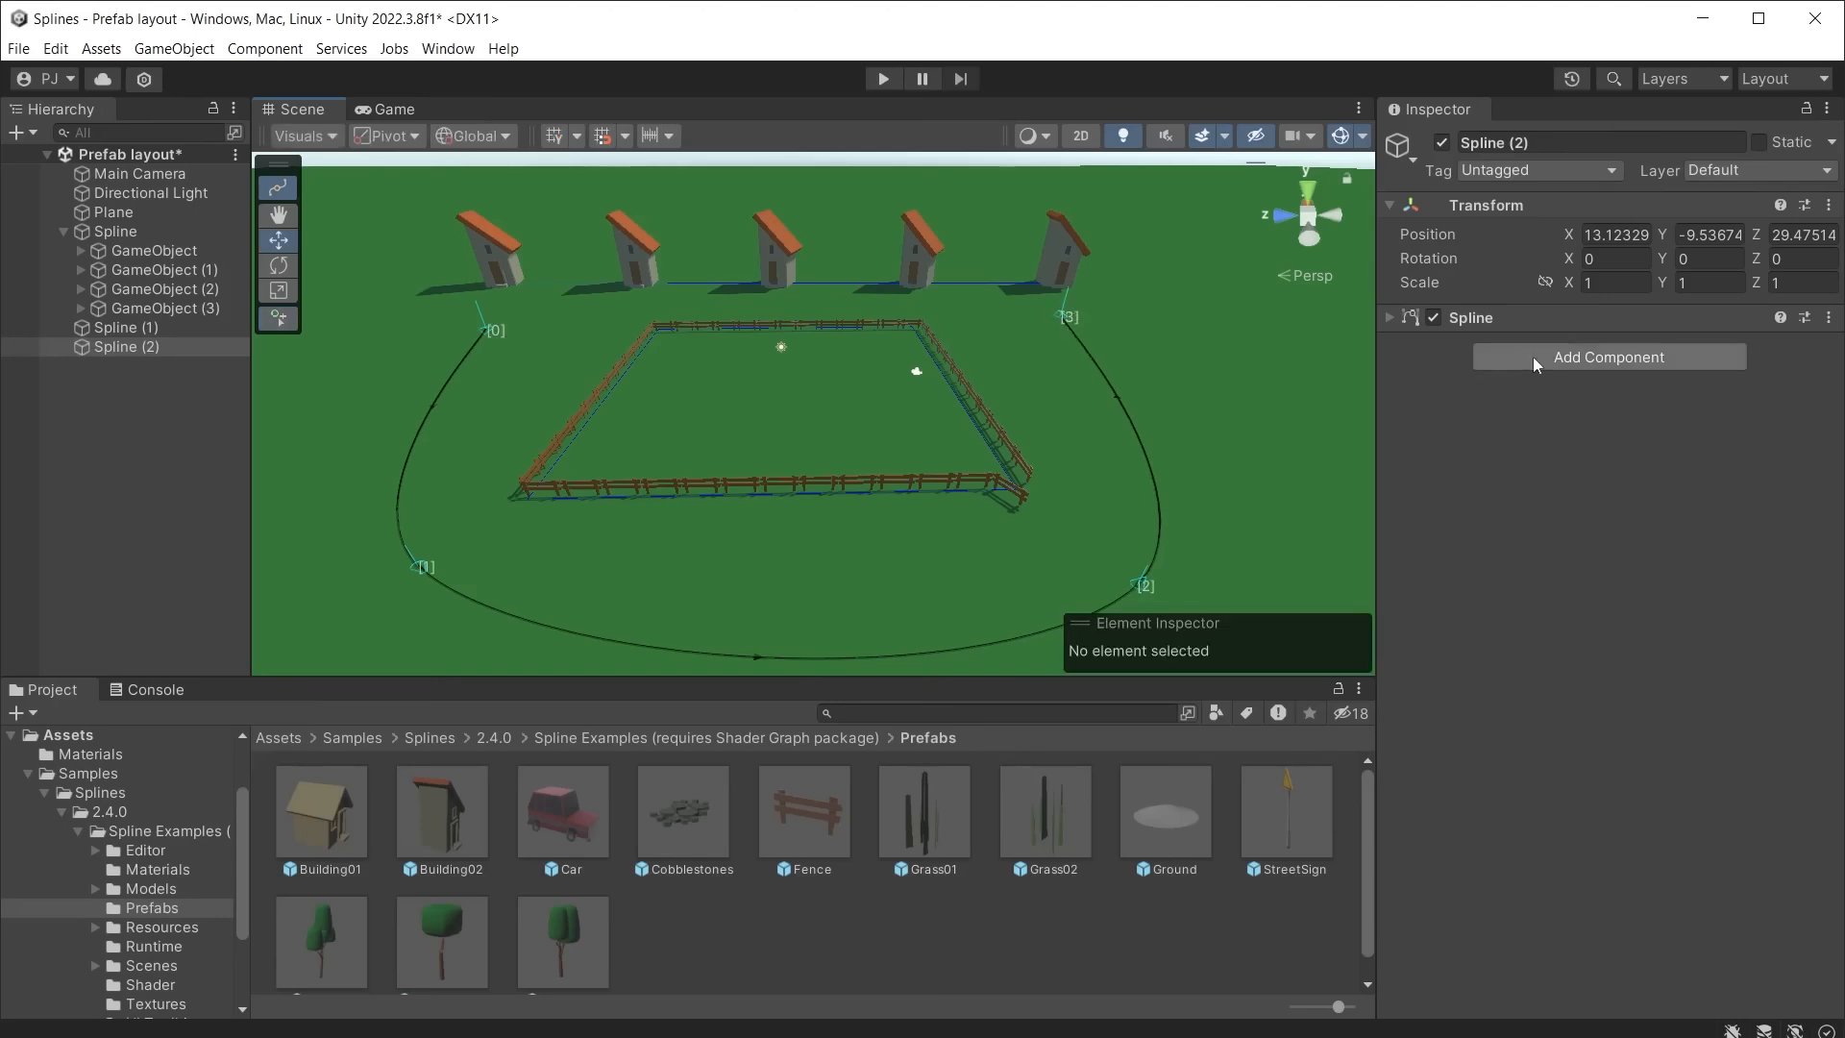
Step: Add a Spline Instantiate component to the curved spline with TreeMedium and TreeSmall as its two items
click(1608, 356)
click(1664, 534)
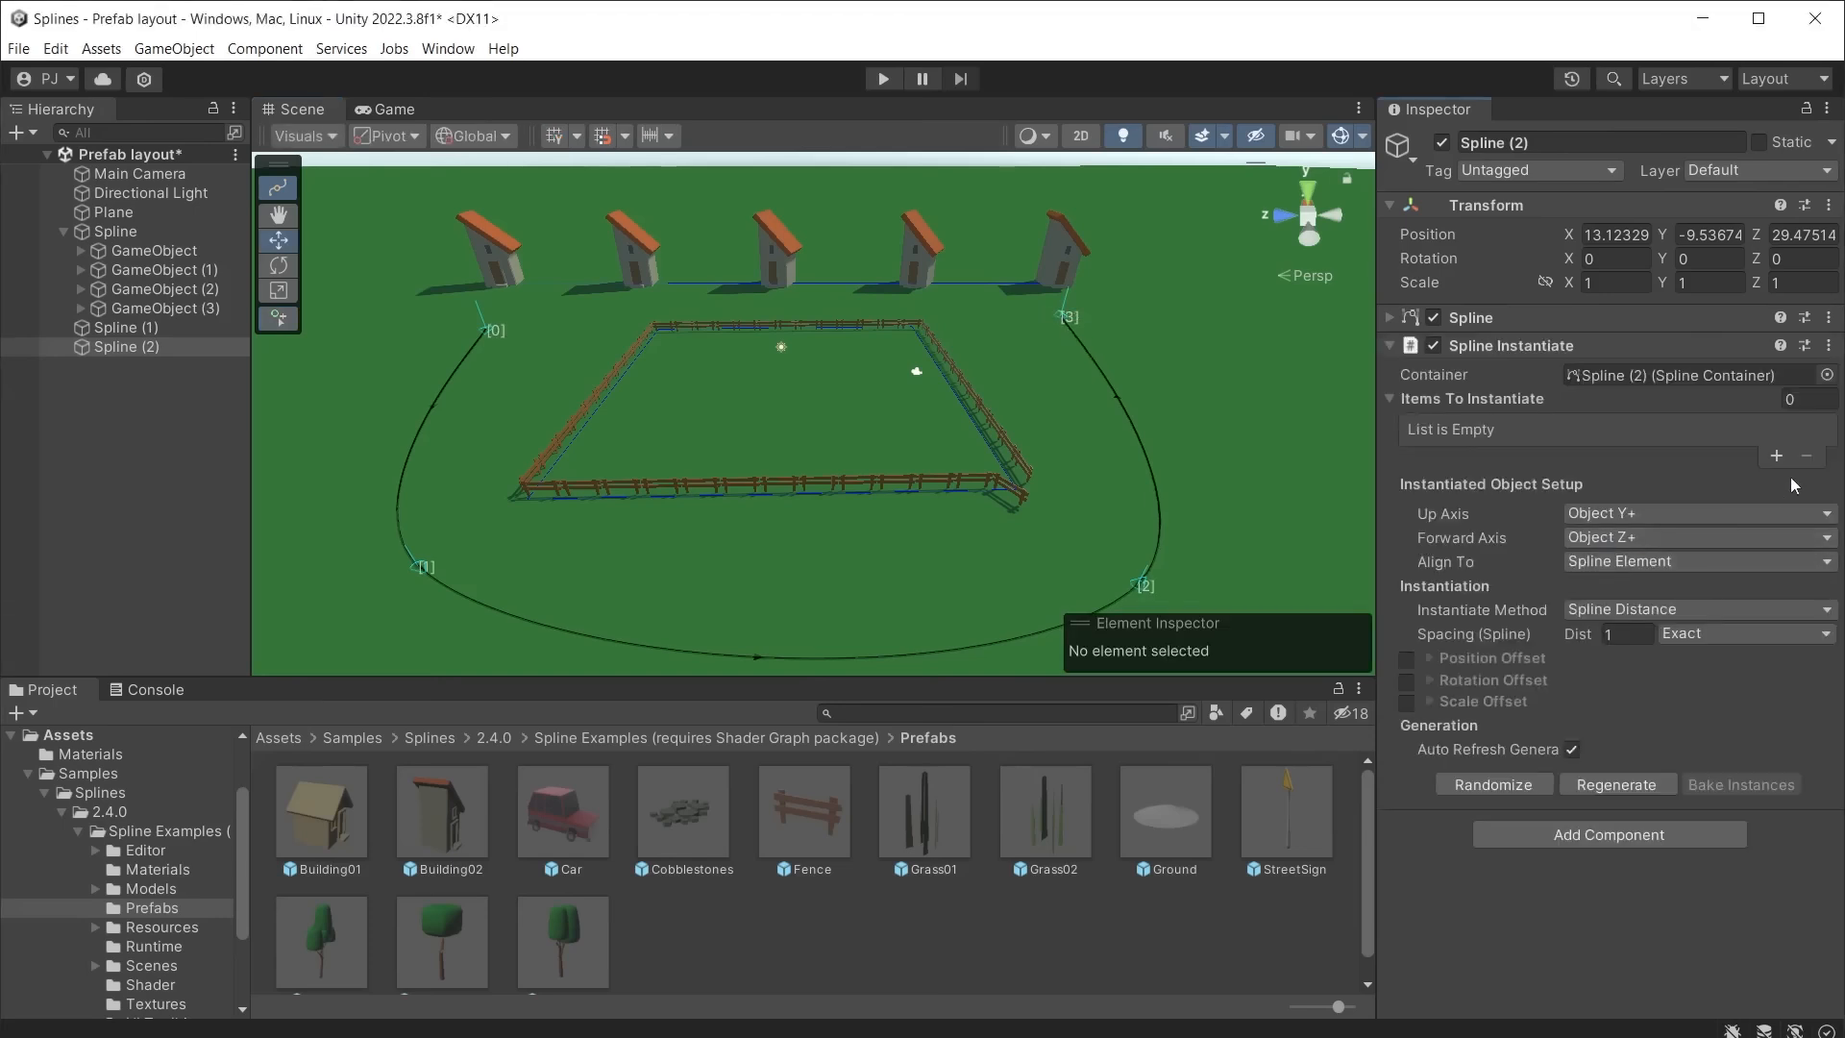
click(1774, 457)
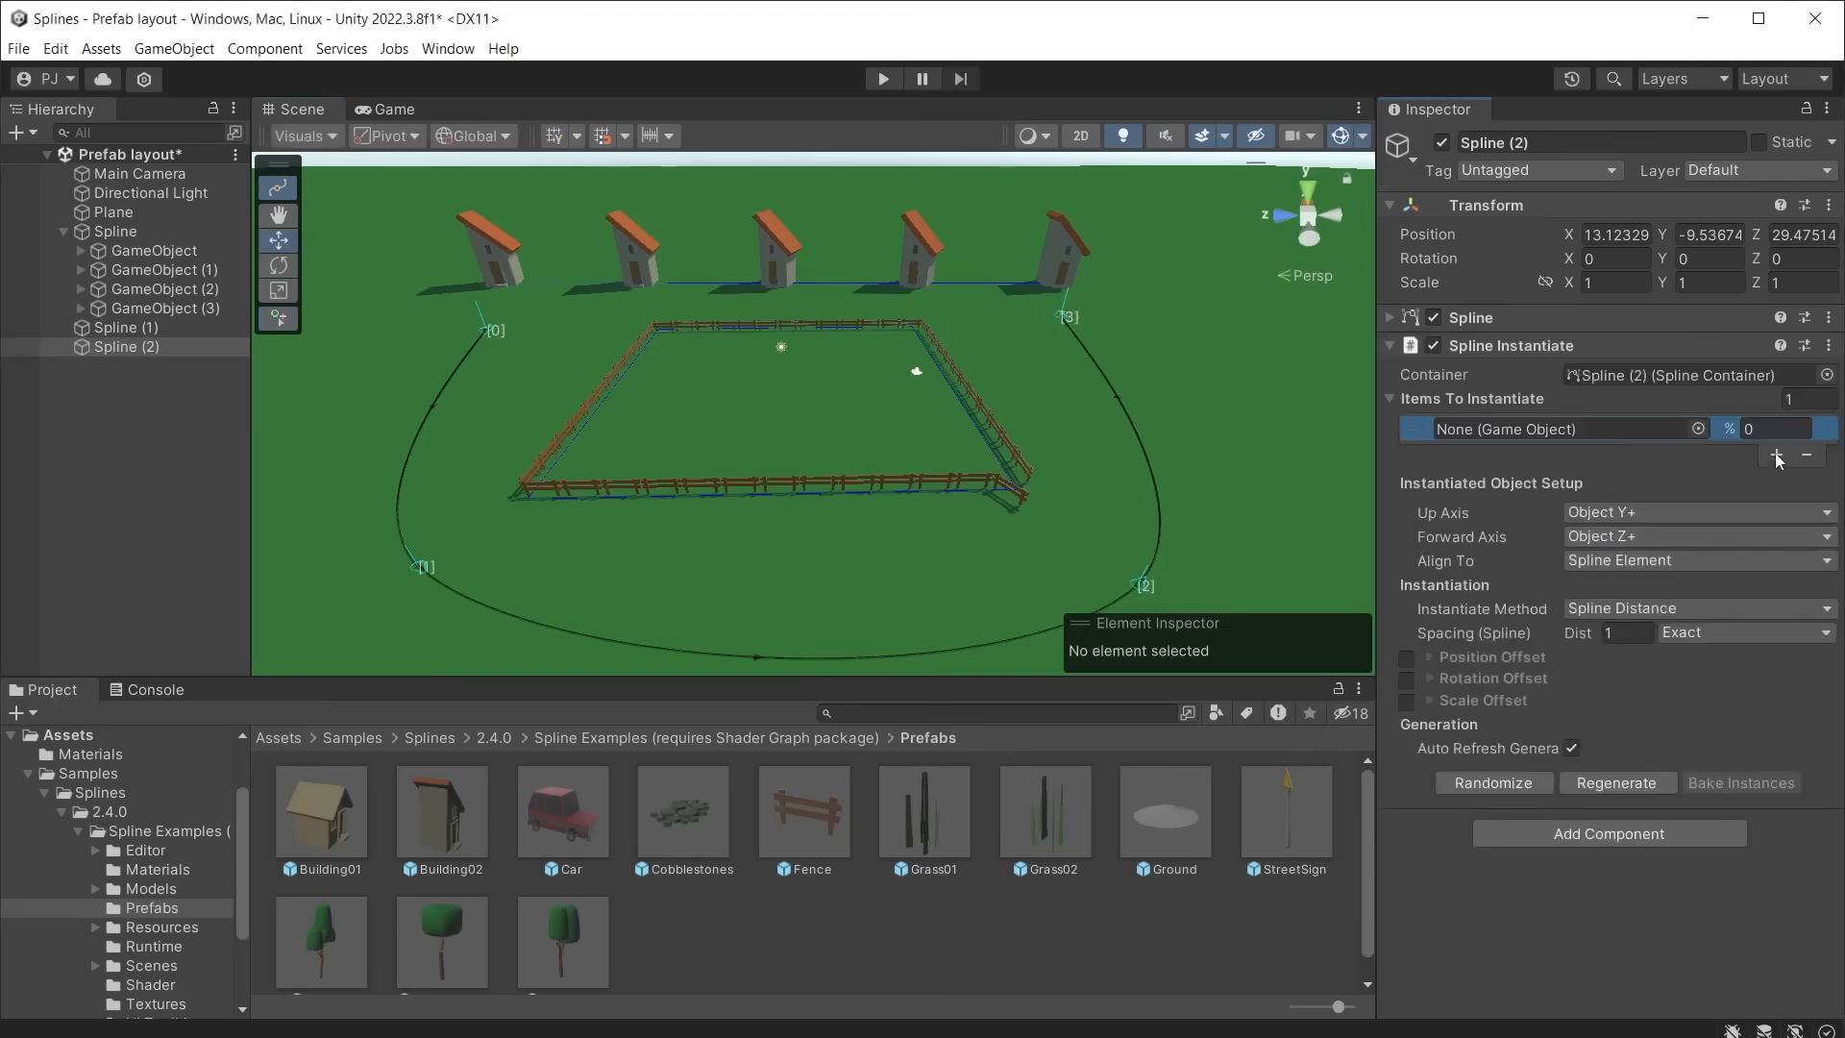
click(1775, 456)
scroll(704, 939, down, 1)
drag(445, 930, 1620, 429)
drag(577, 925, 1566, 457)
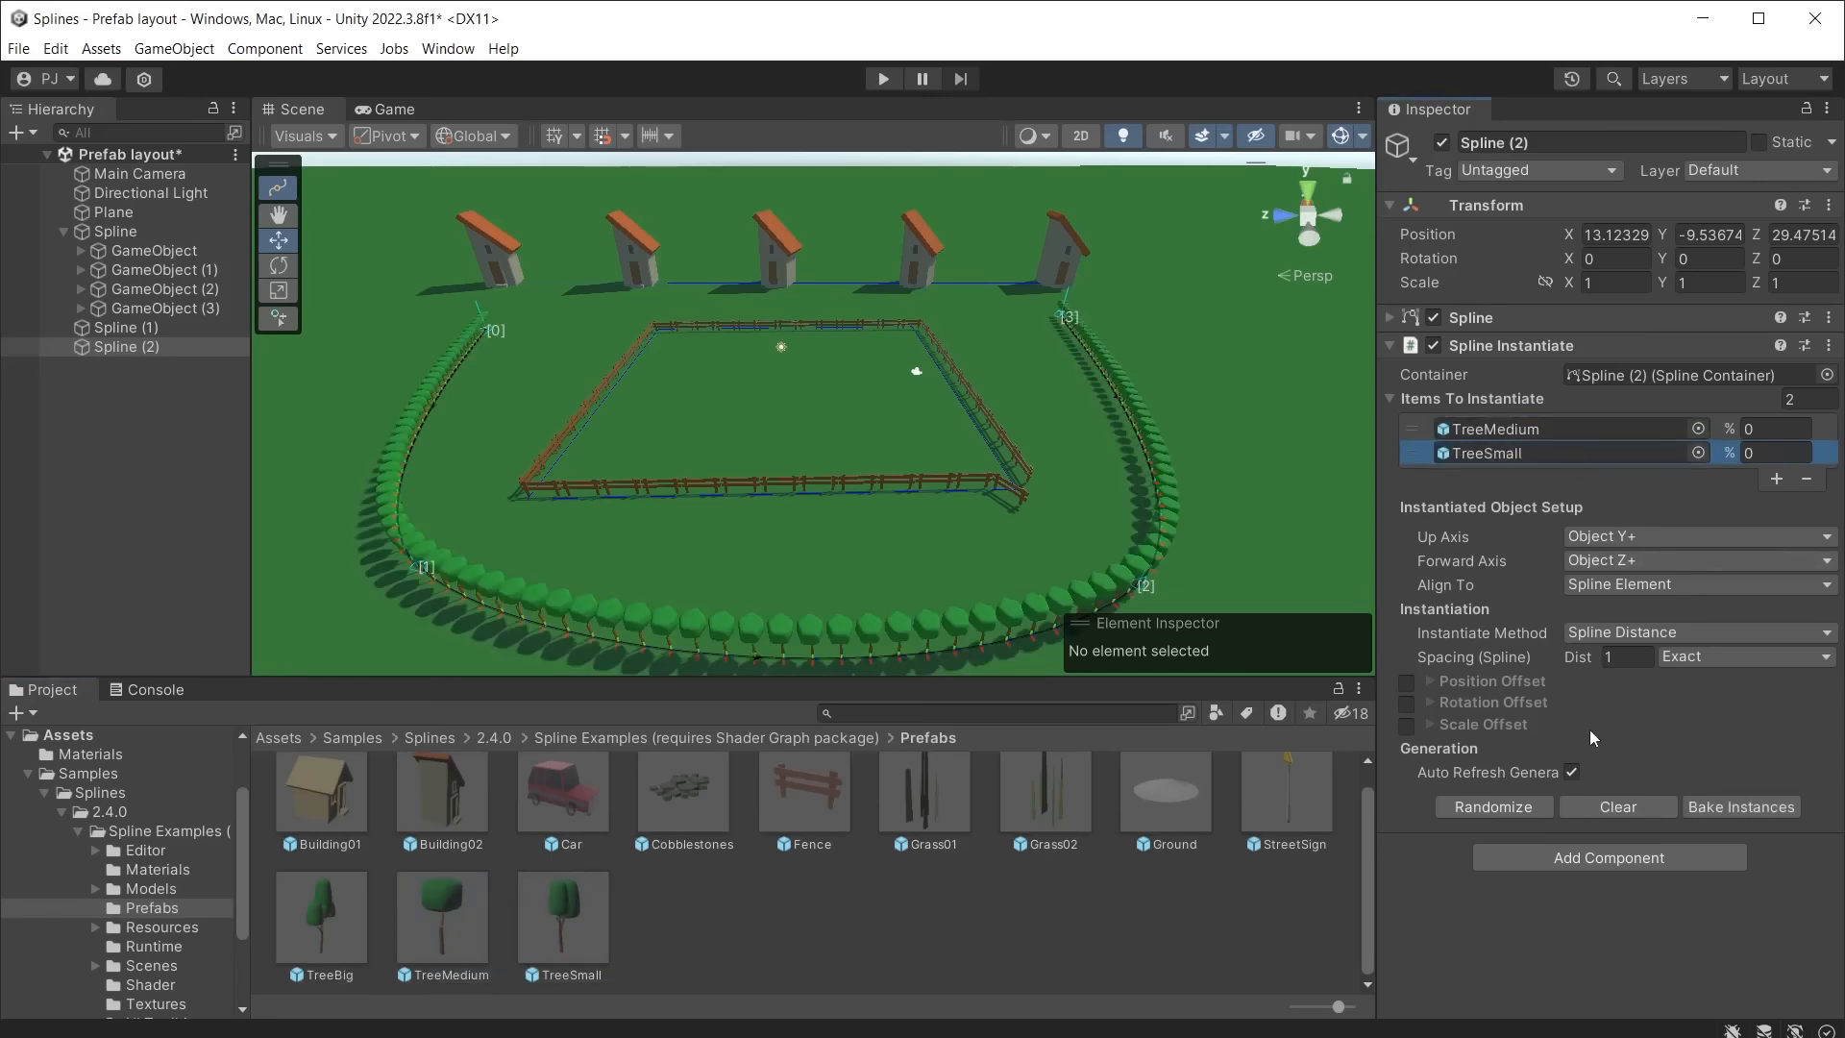
Step: Set the tree spacing distance to 16.3 and give TreeMedium and TreeSmall a probability of 50% each
drag(1593, 655, 1631, 657)
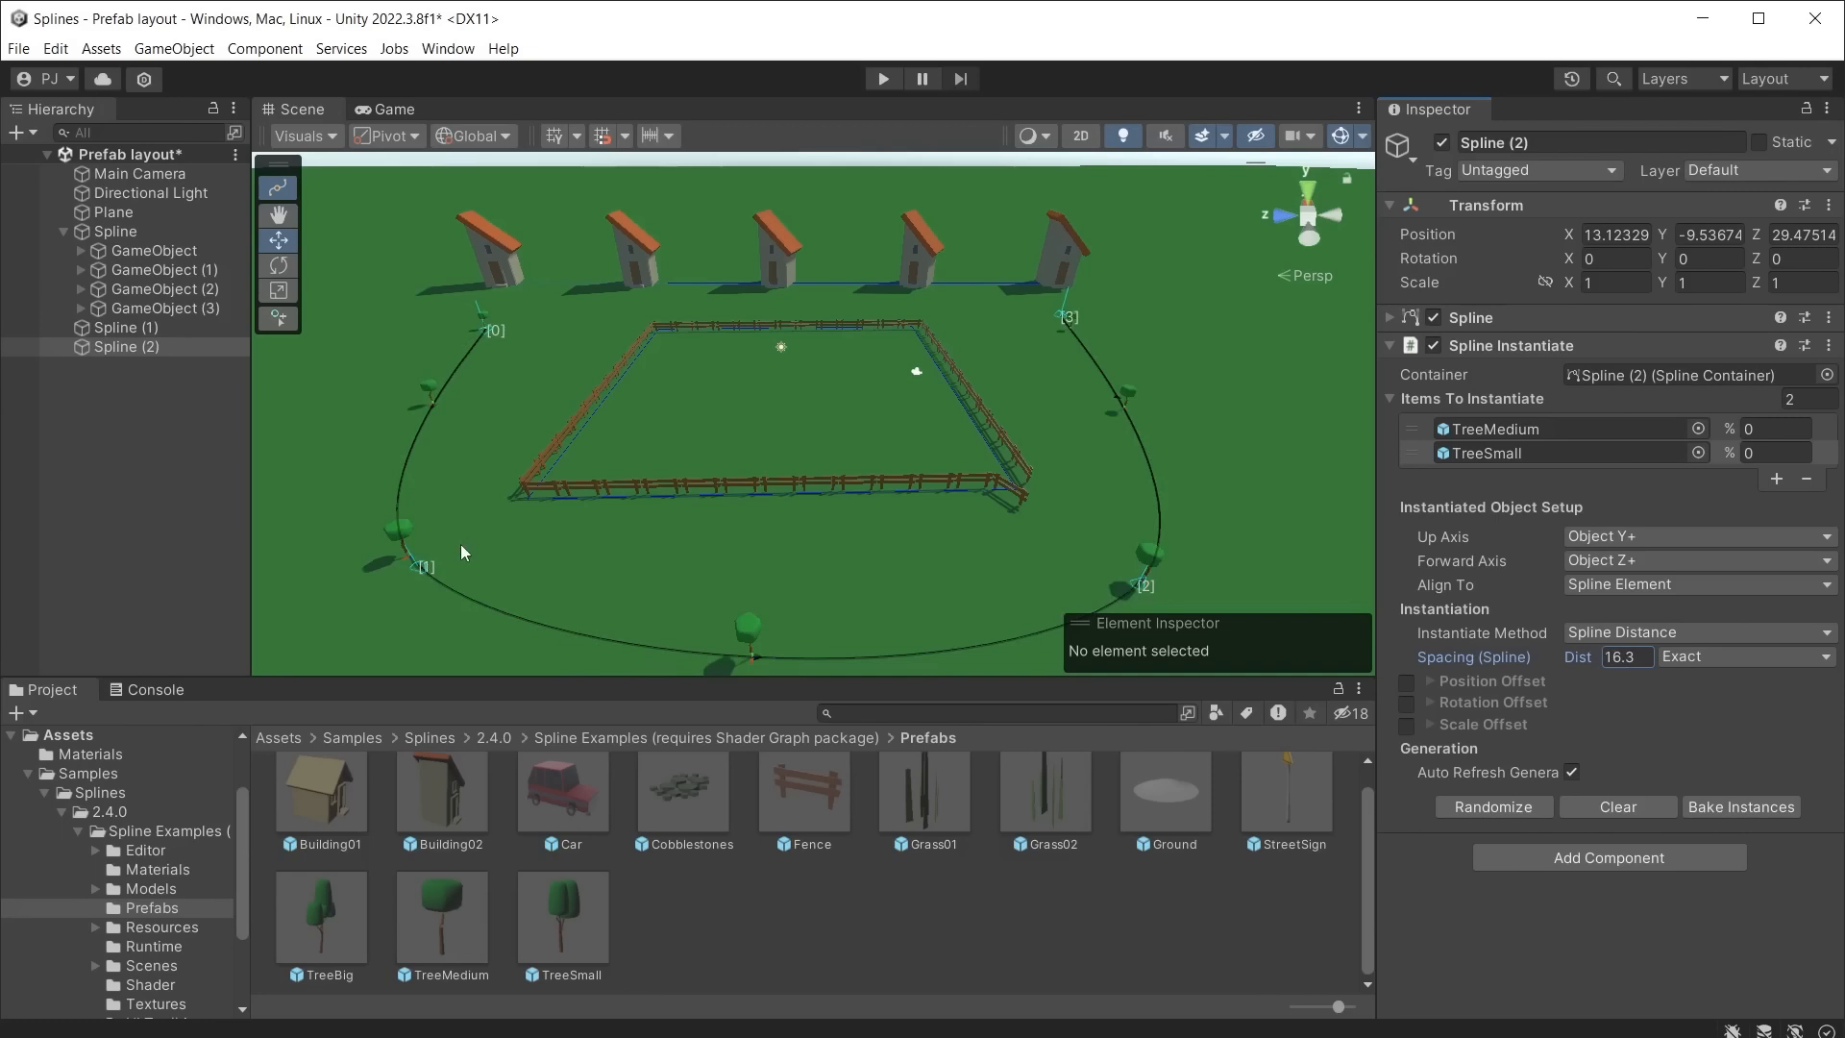
click(1797, 431)
text(50)
key(Tab)
text(50)
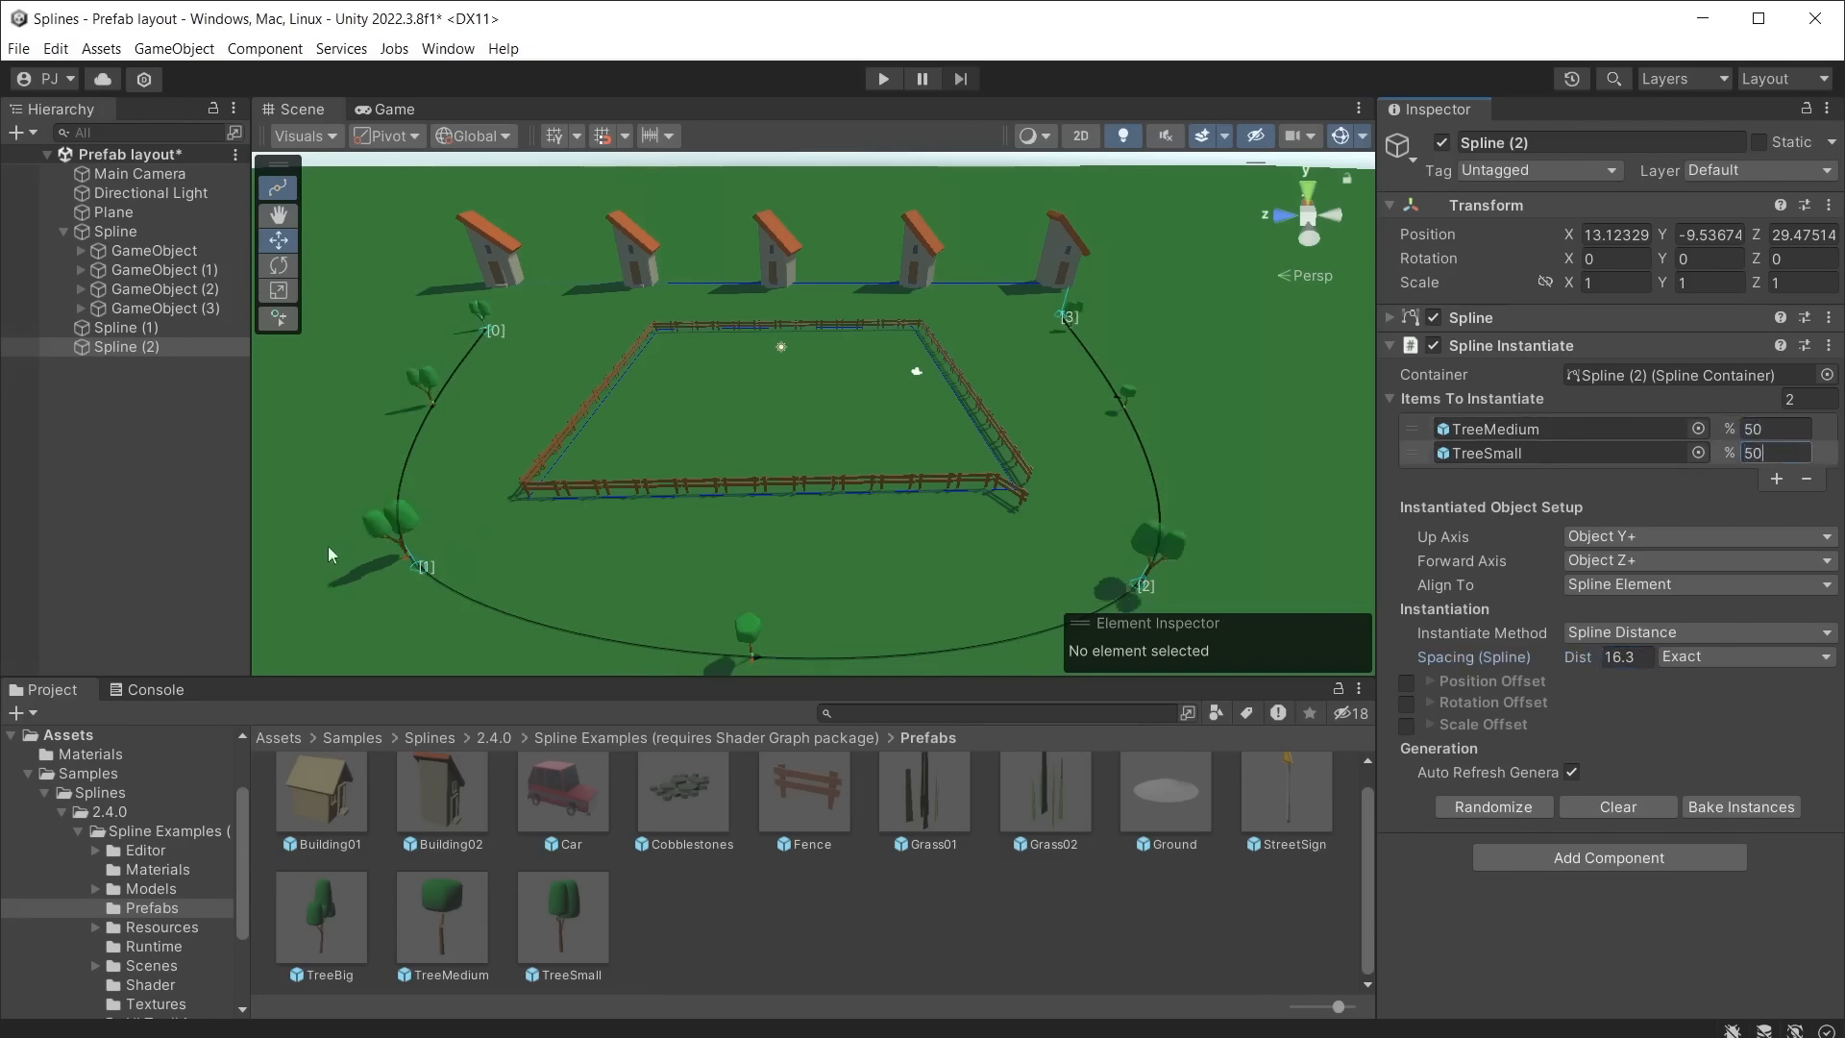
Step: Set the instantiation probabilities on the tree spline to 30% for TreeMedium and 70% for TreeSmall
click(1749, 429)
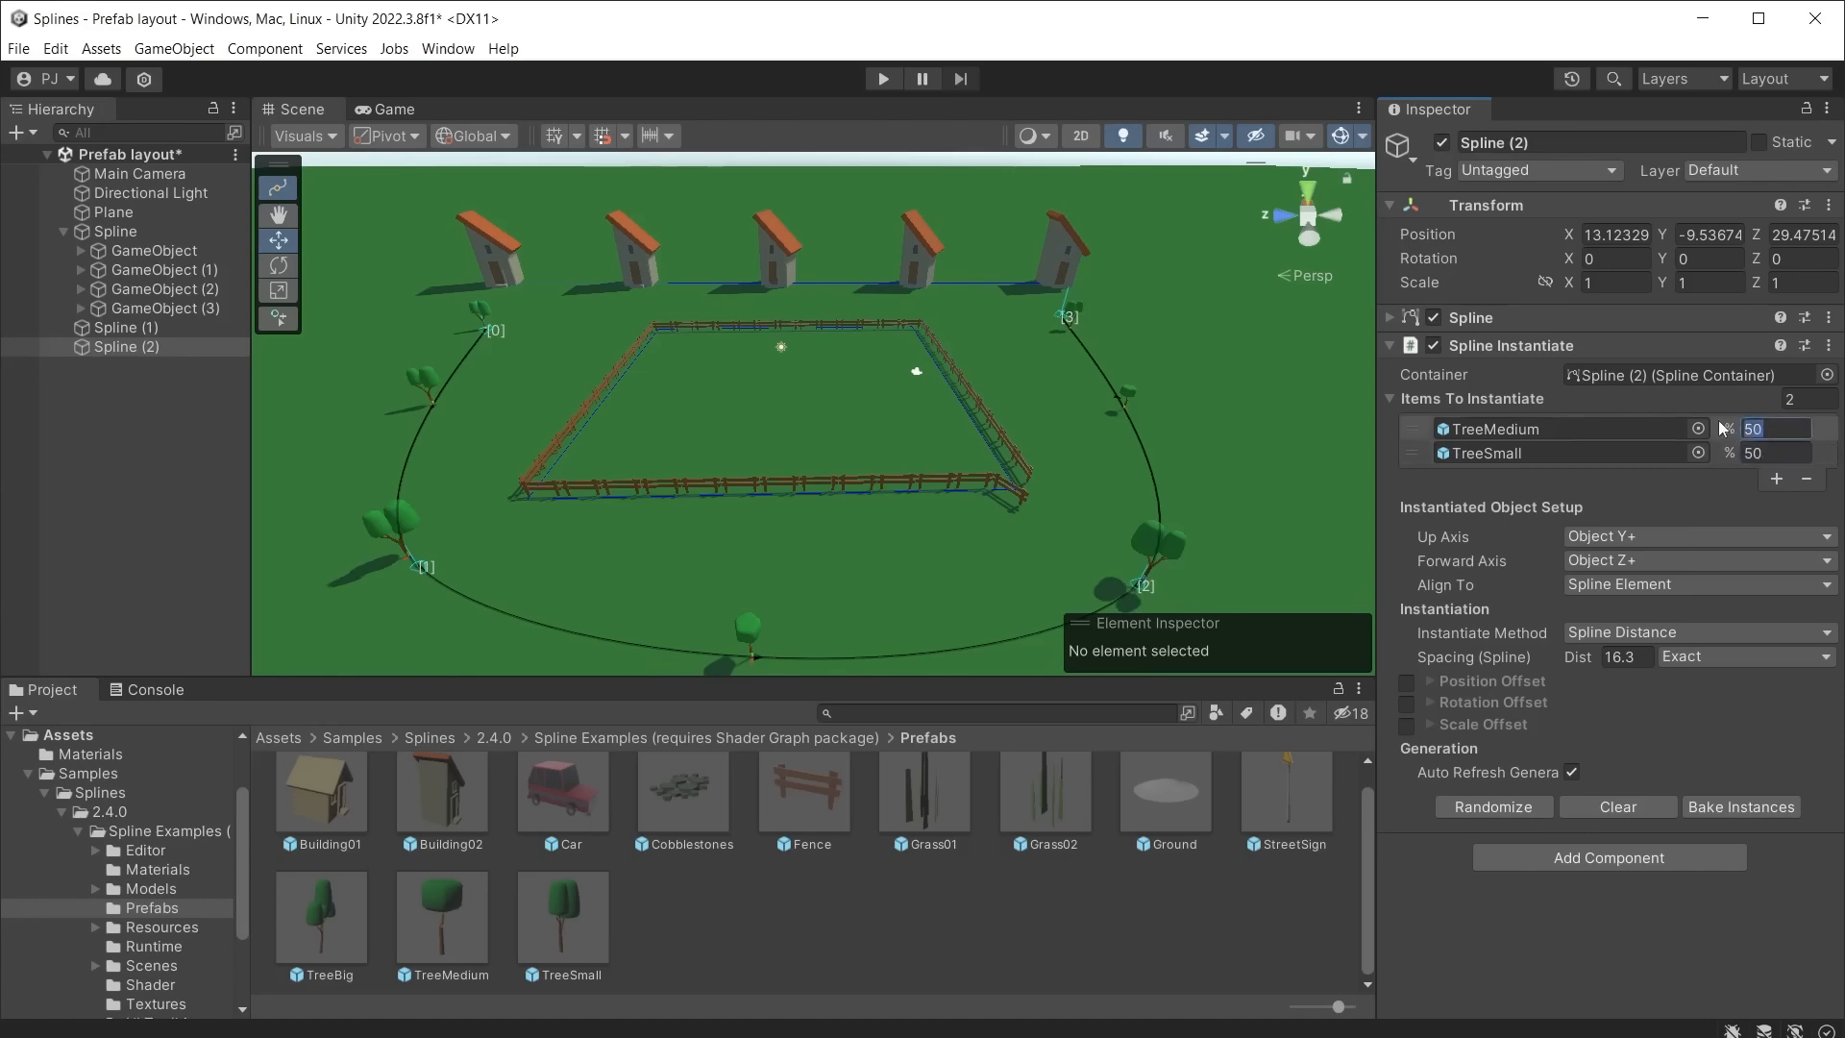
text(30)
key(Tab)
text(70)
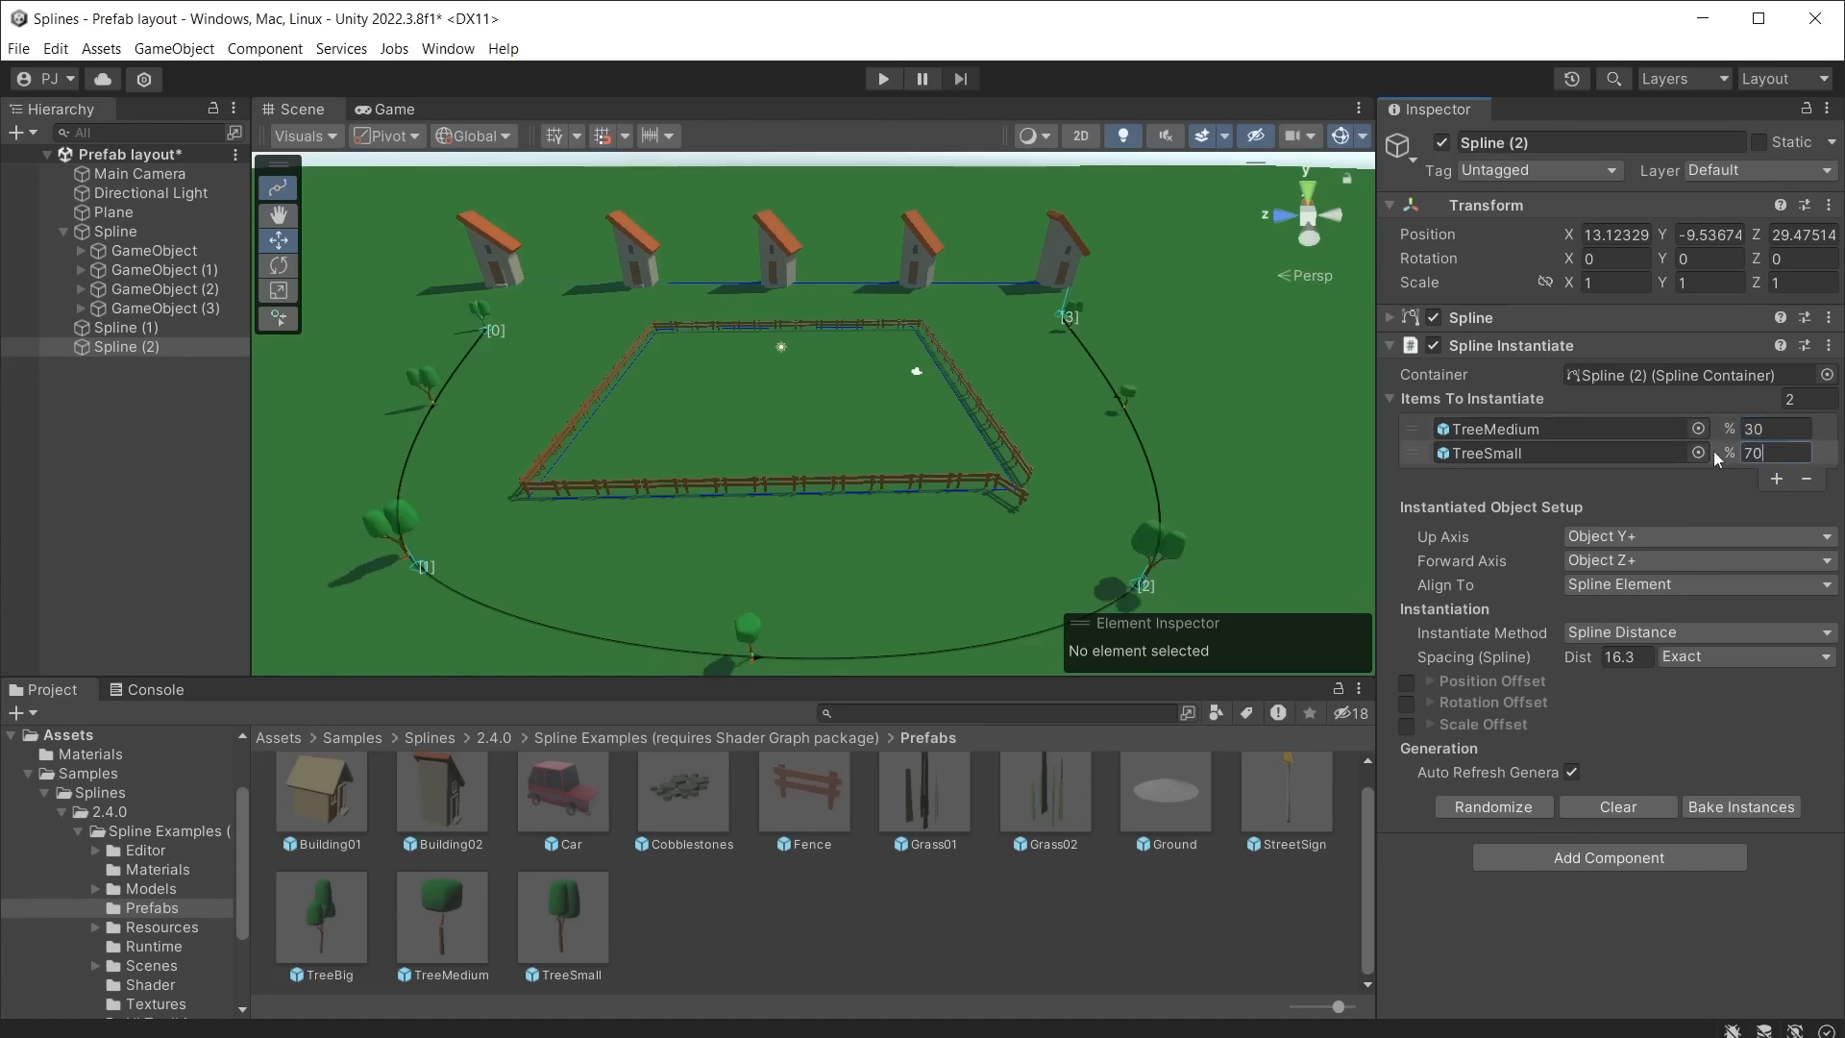
Step: Move Knot 1 of the tree spline outward, away from the fence enclosure
click(416, 567)
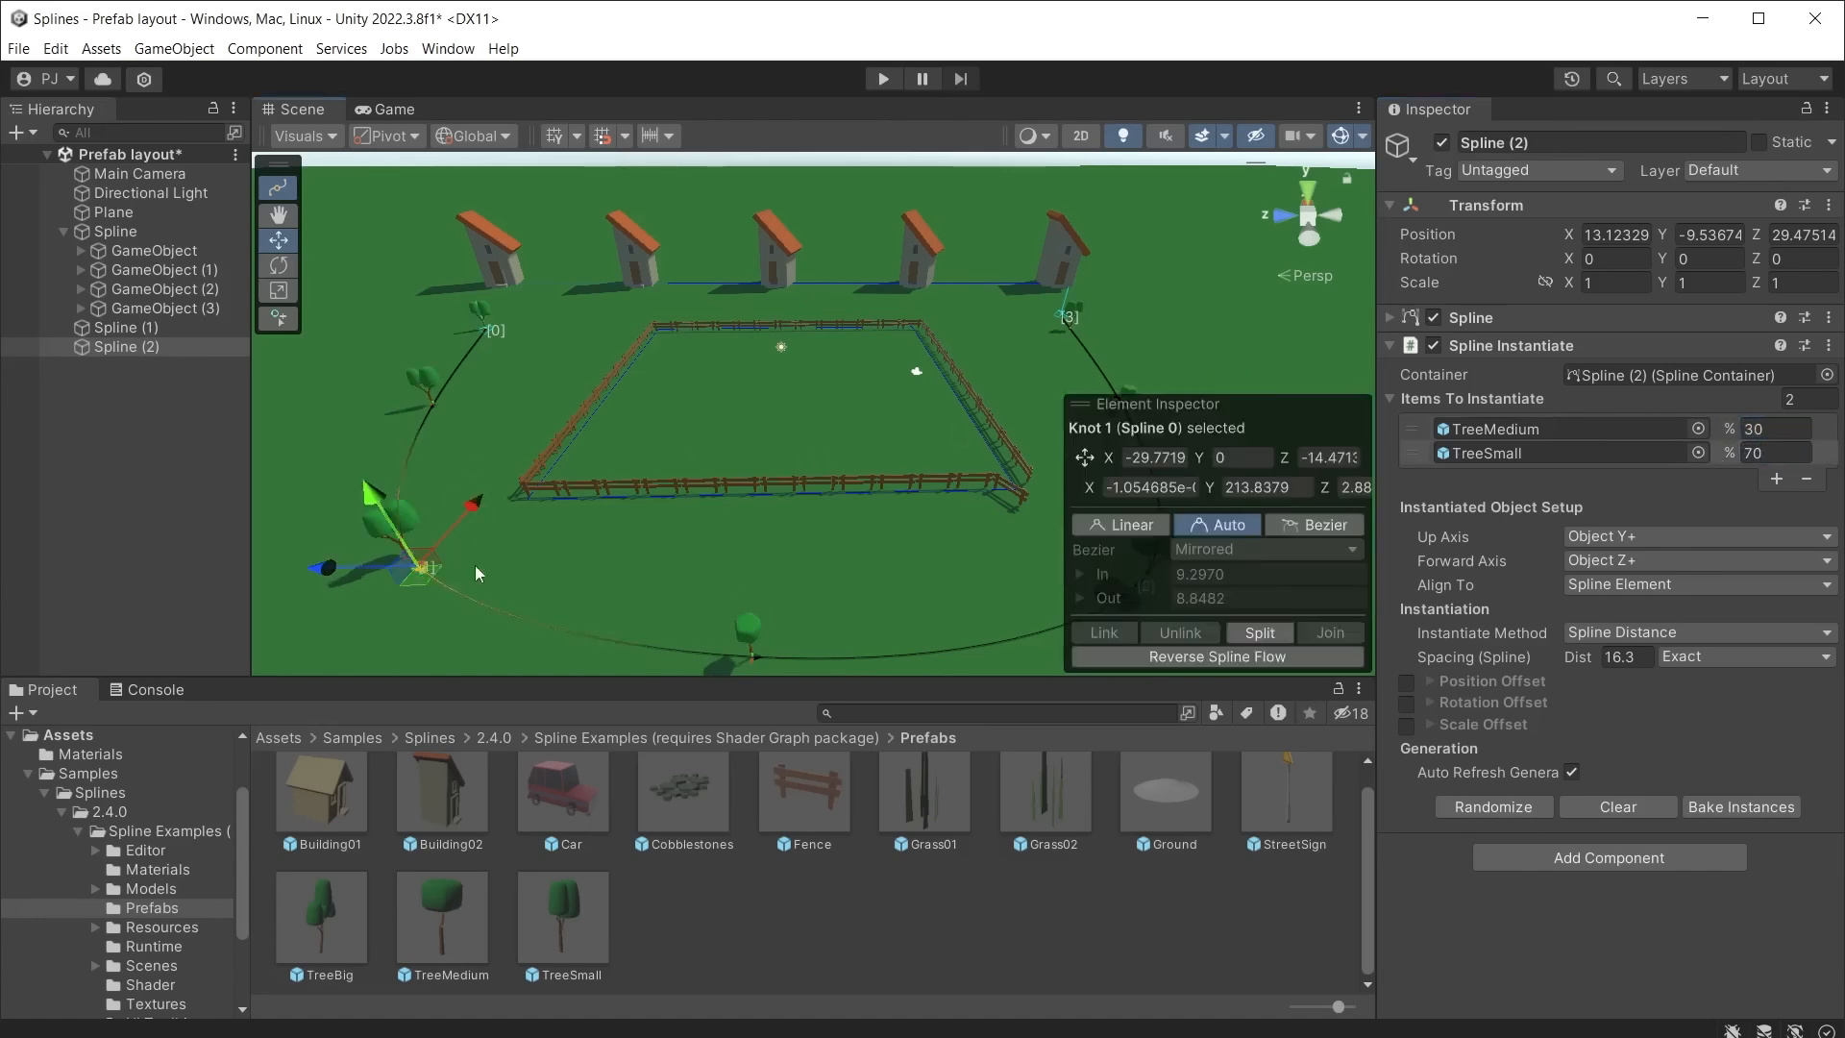
scroll(519, 510, down, 5)
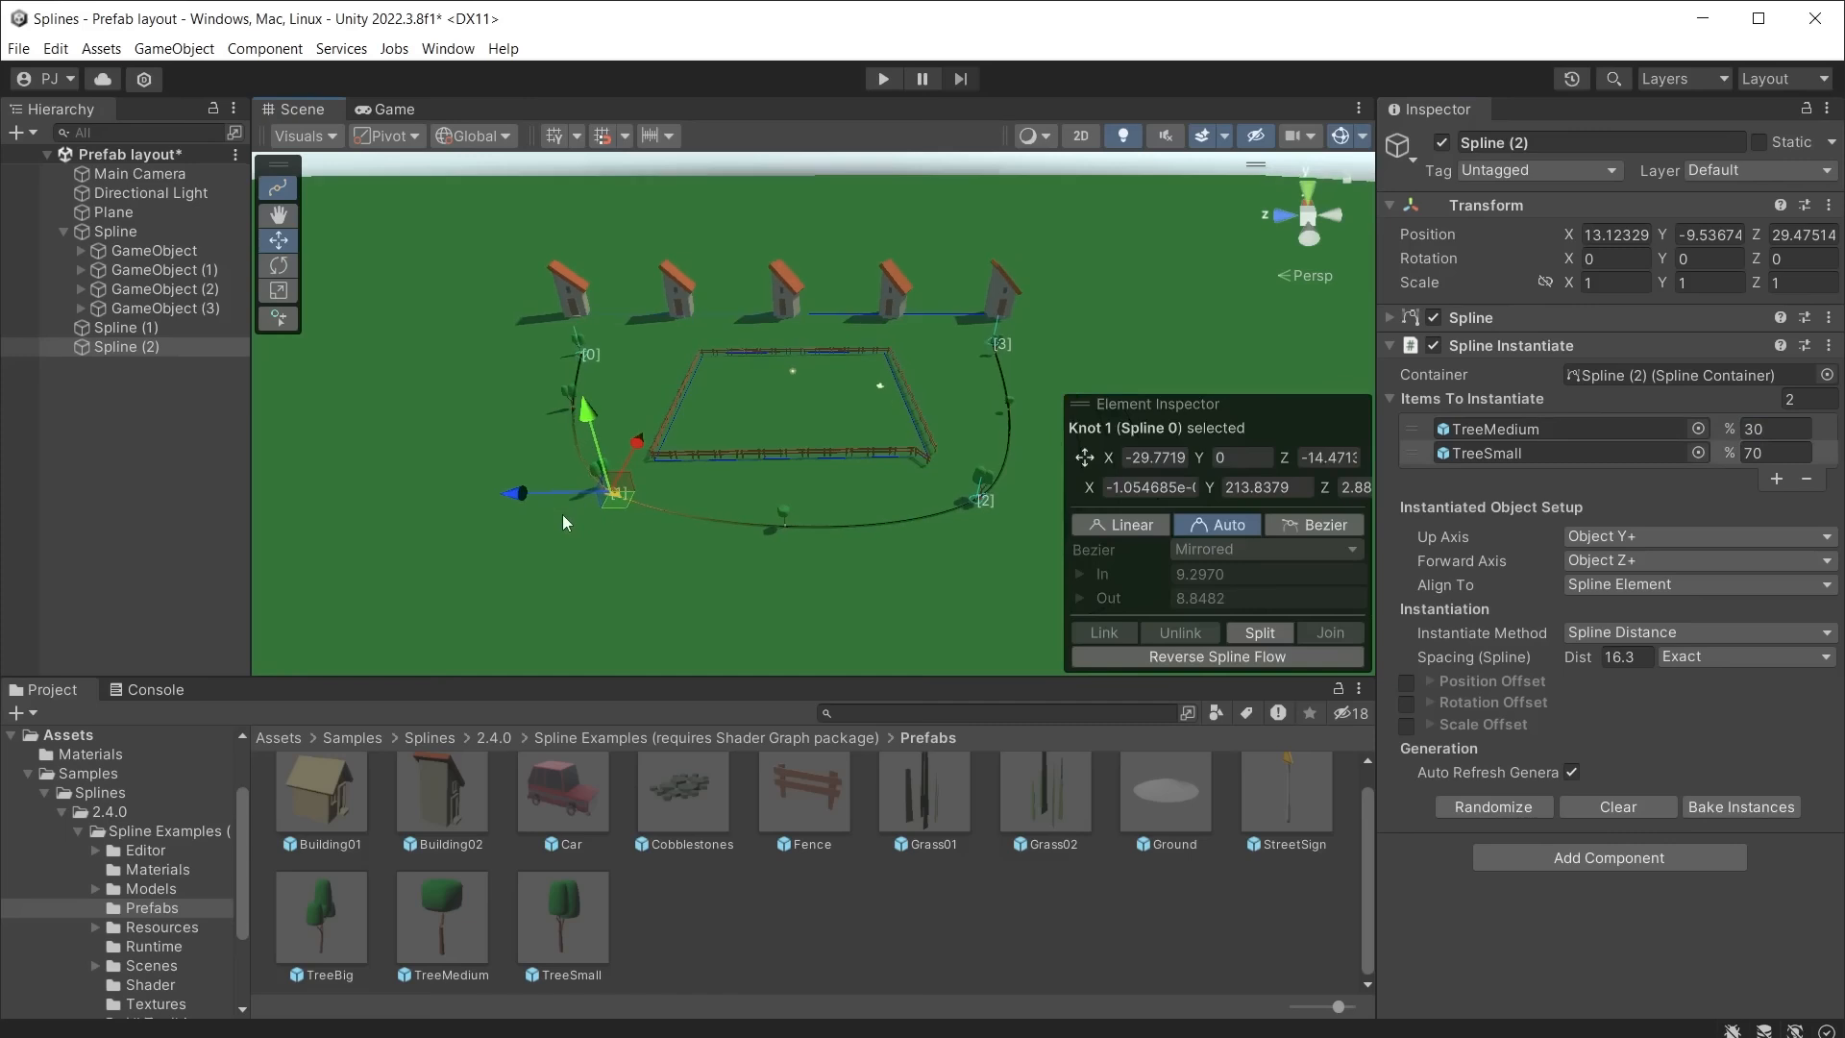
drag(633, 449, 488, 493)
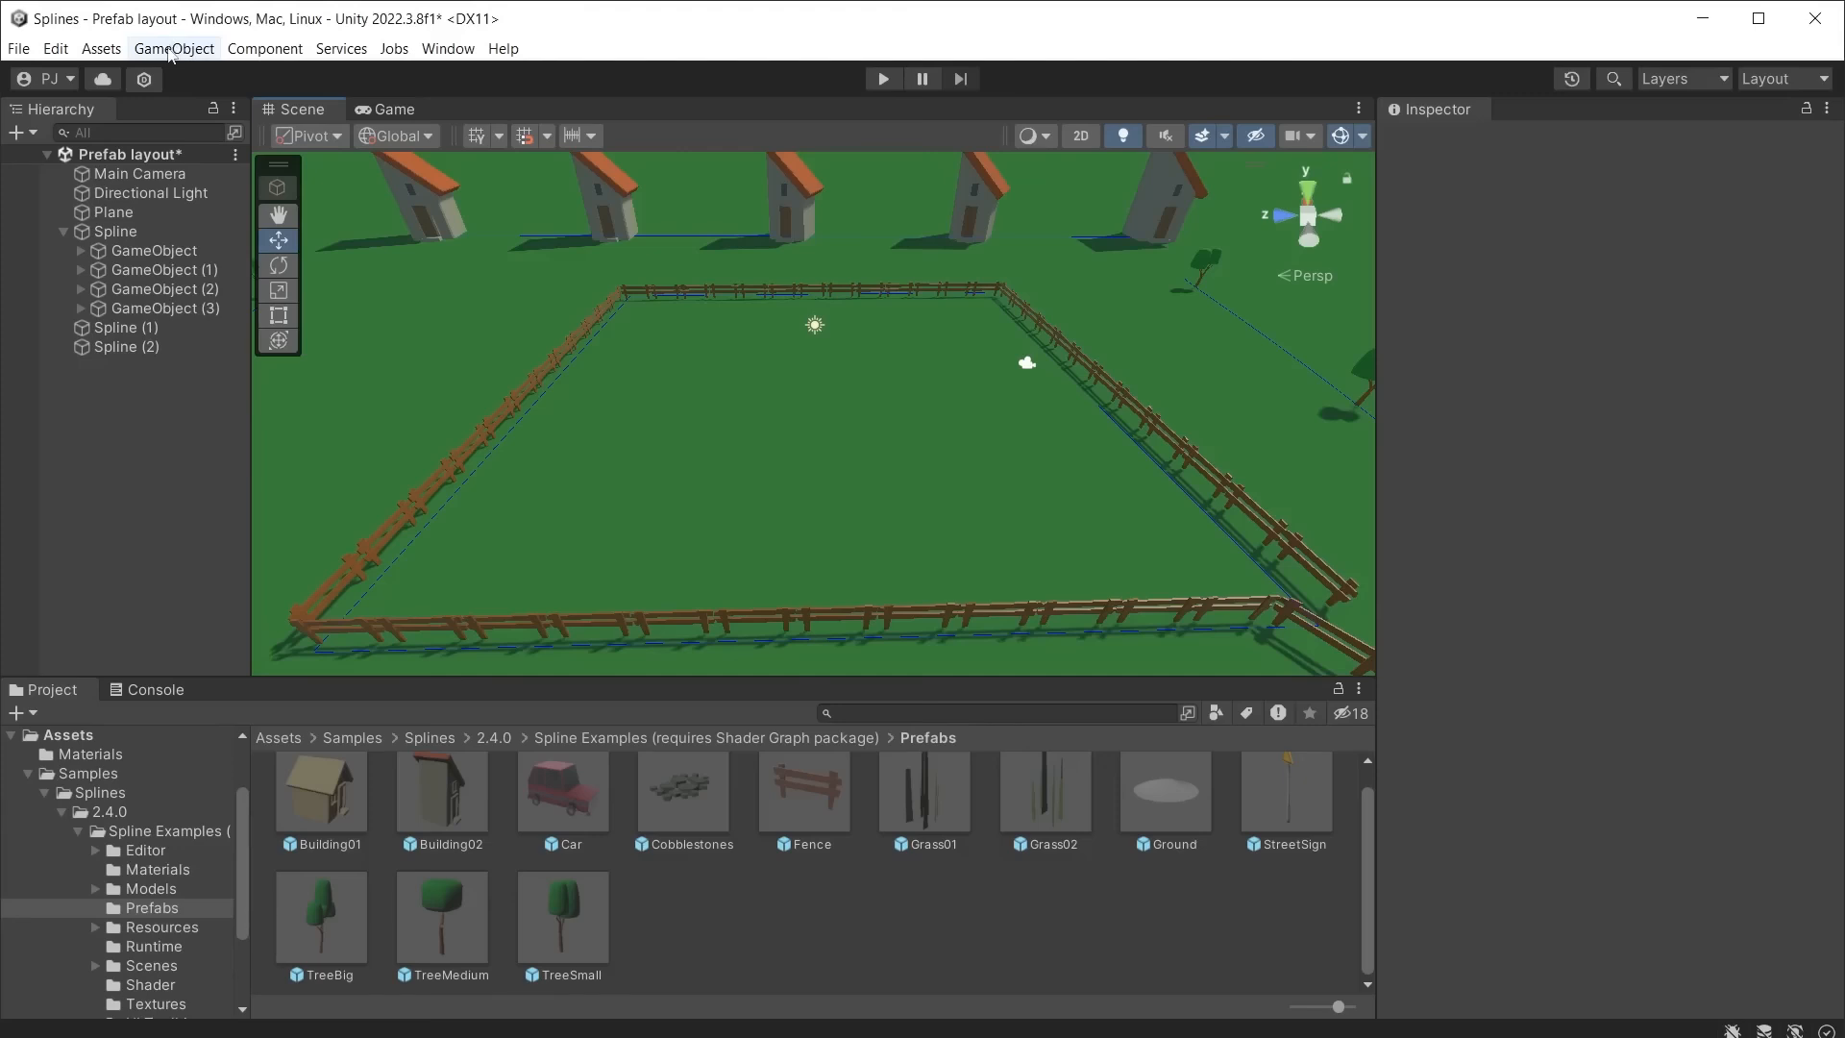
Step: Create a new circle spline object in the scene
click(174, 48)
mouse_move(346, 357)
click(605, 429)
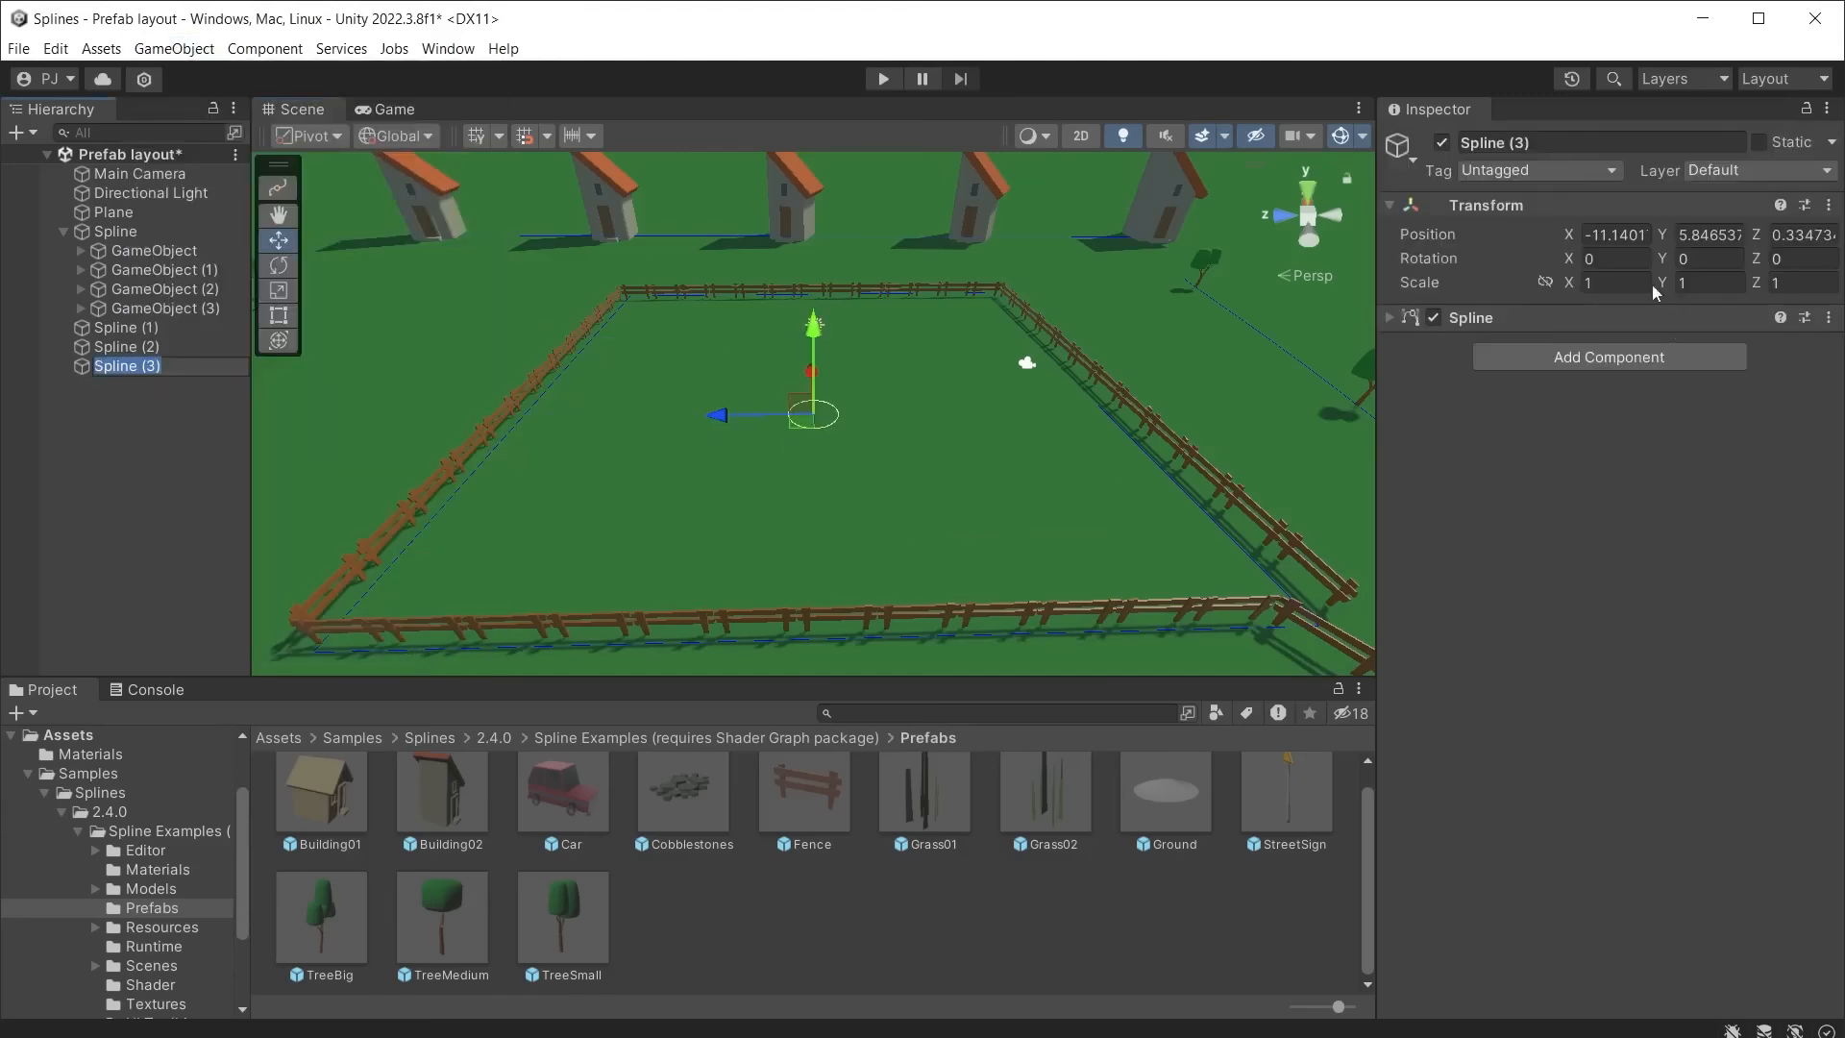
Step: Place the circle spline at position 0, 0, 0 and set its X and Z scale to 5
click(1627, 237)
text(0)
click(1708, 236)
text(0)
click(1806, 236)
text(0)
click(1614, 283)
text(5)
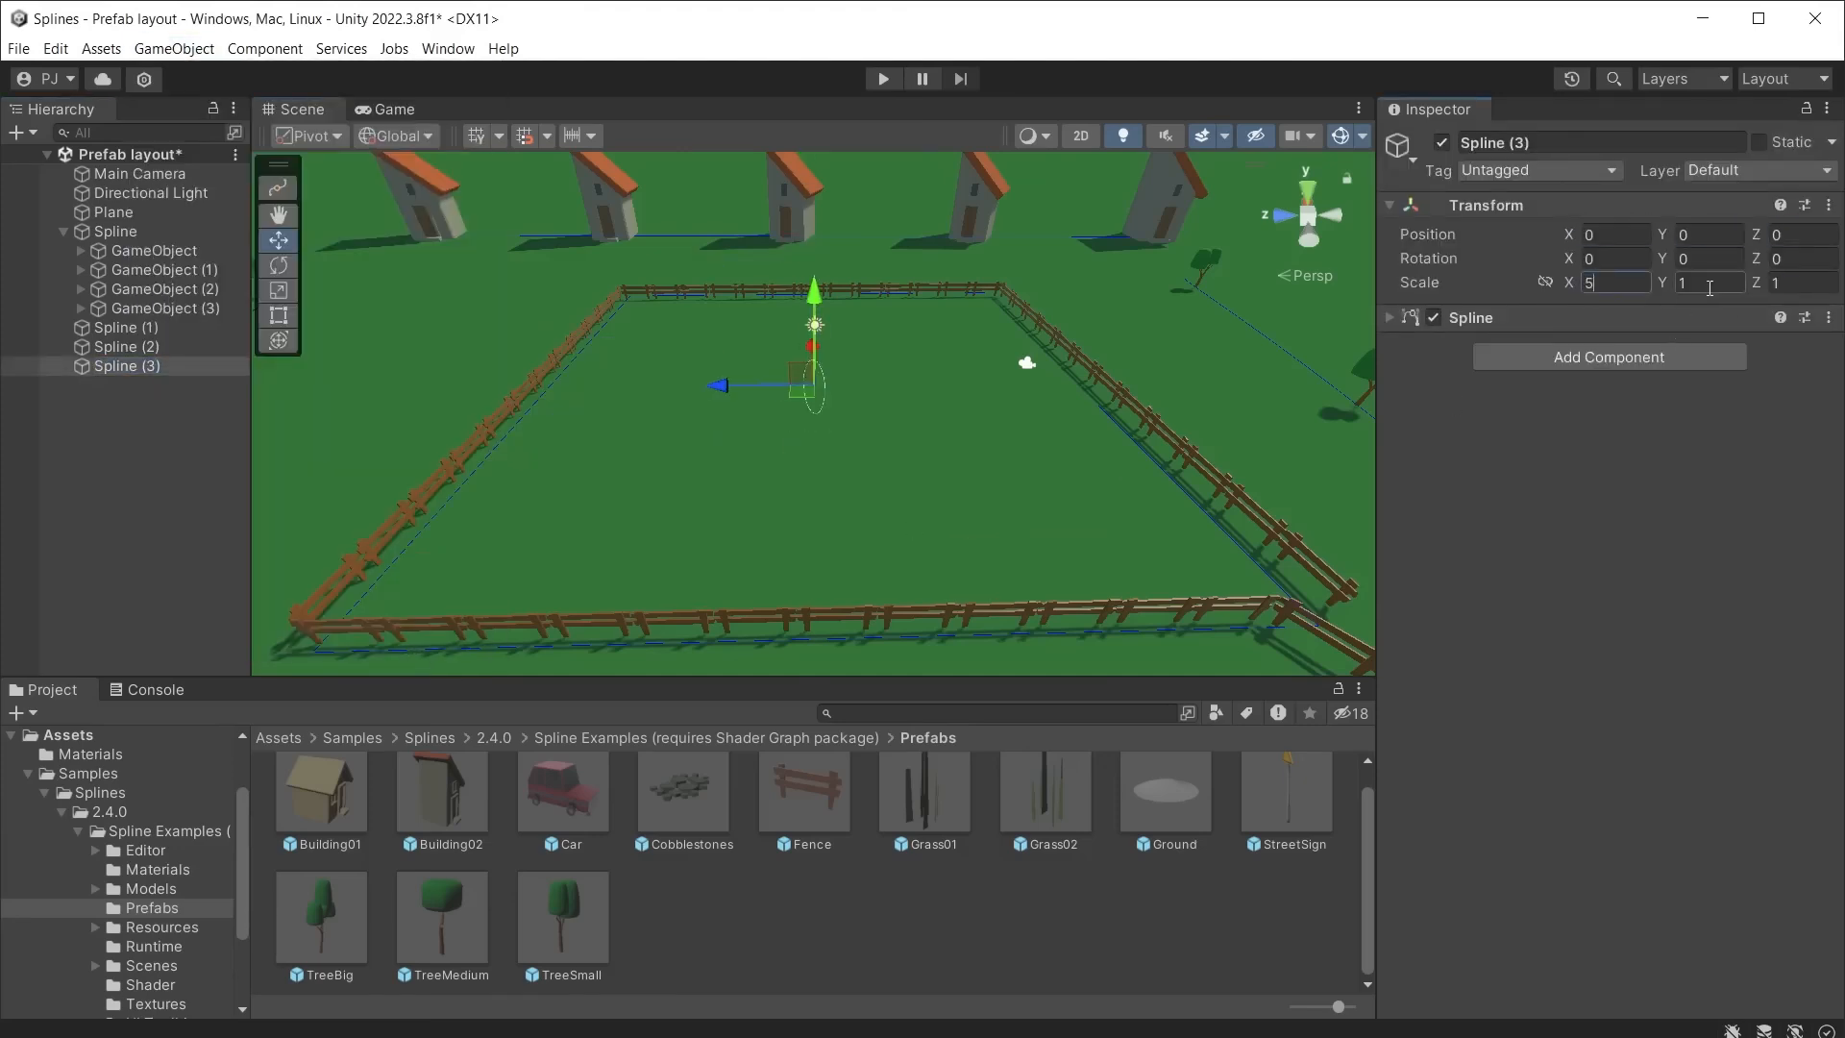
click(1796, 283)
text(5)
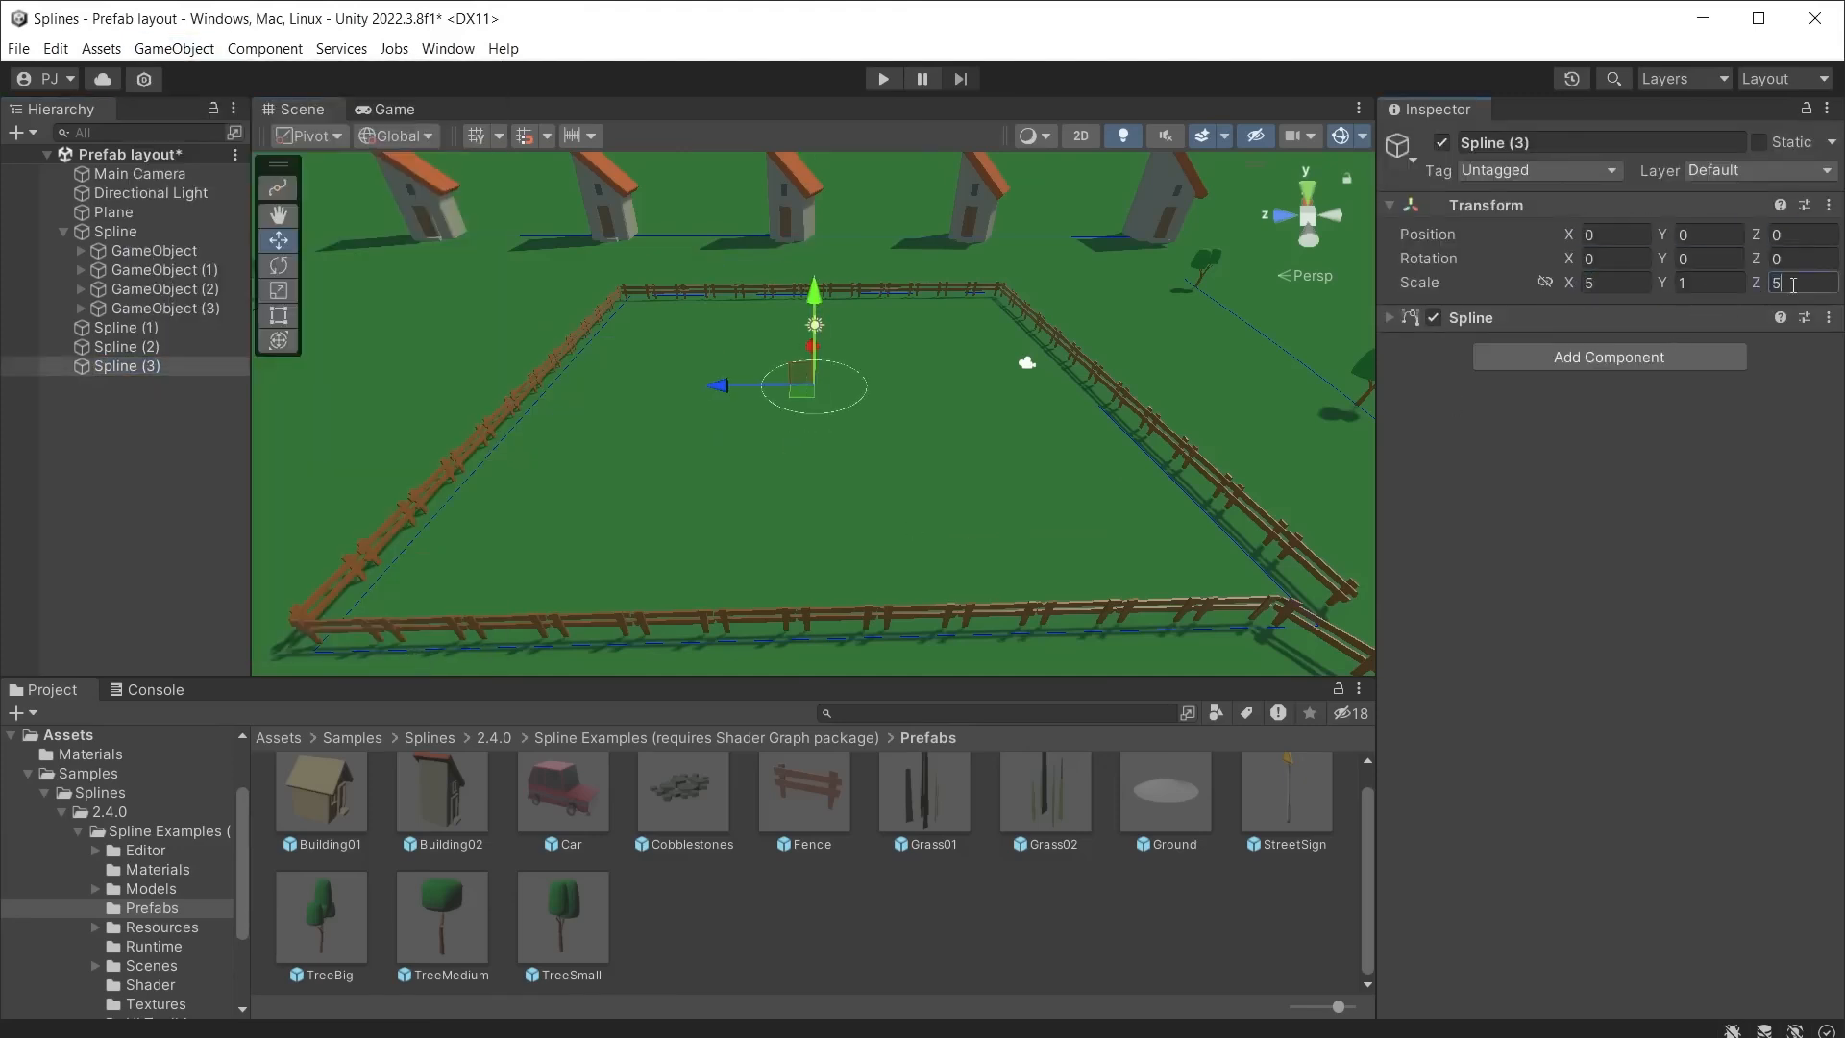
Step: Add a Spline Instantiate component to the circle spline with the Cobblestones prefab as its item
click(1609, 356)
click(1602, 533)
click(1776, 455)
drag(684, 802, 1614, 431)
Step: Enable Scale Offset for the cobblestones and set X, Y and Z to 5
click(1405, 700)
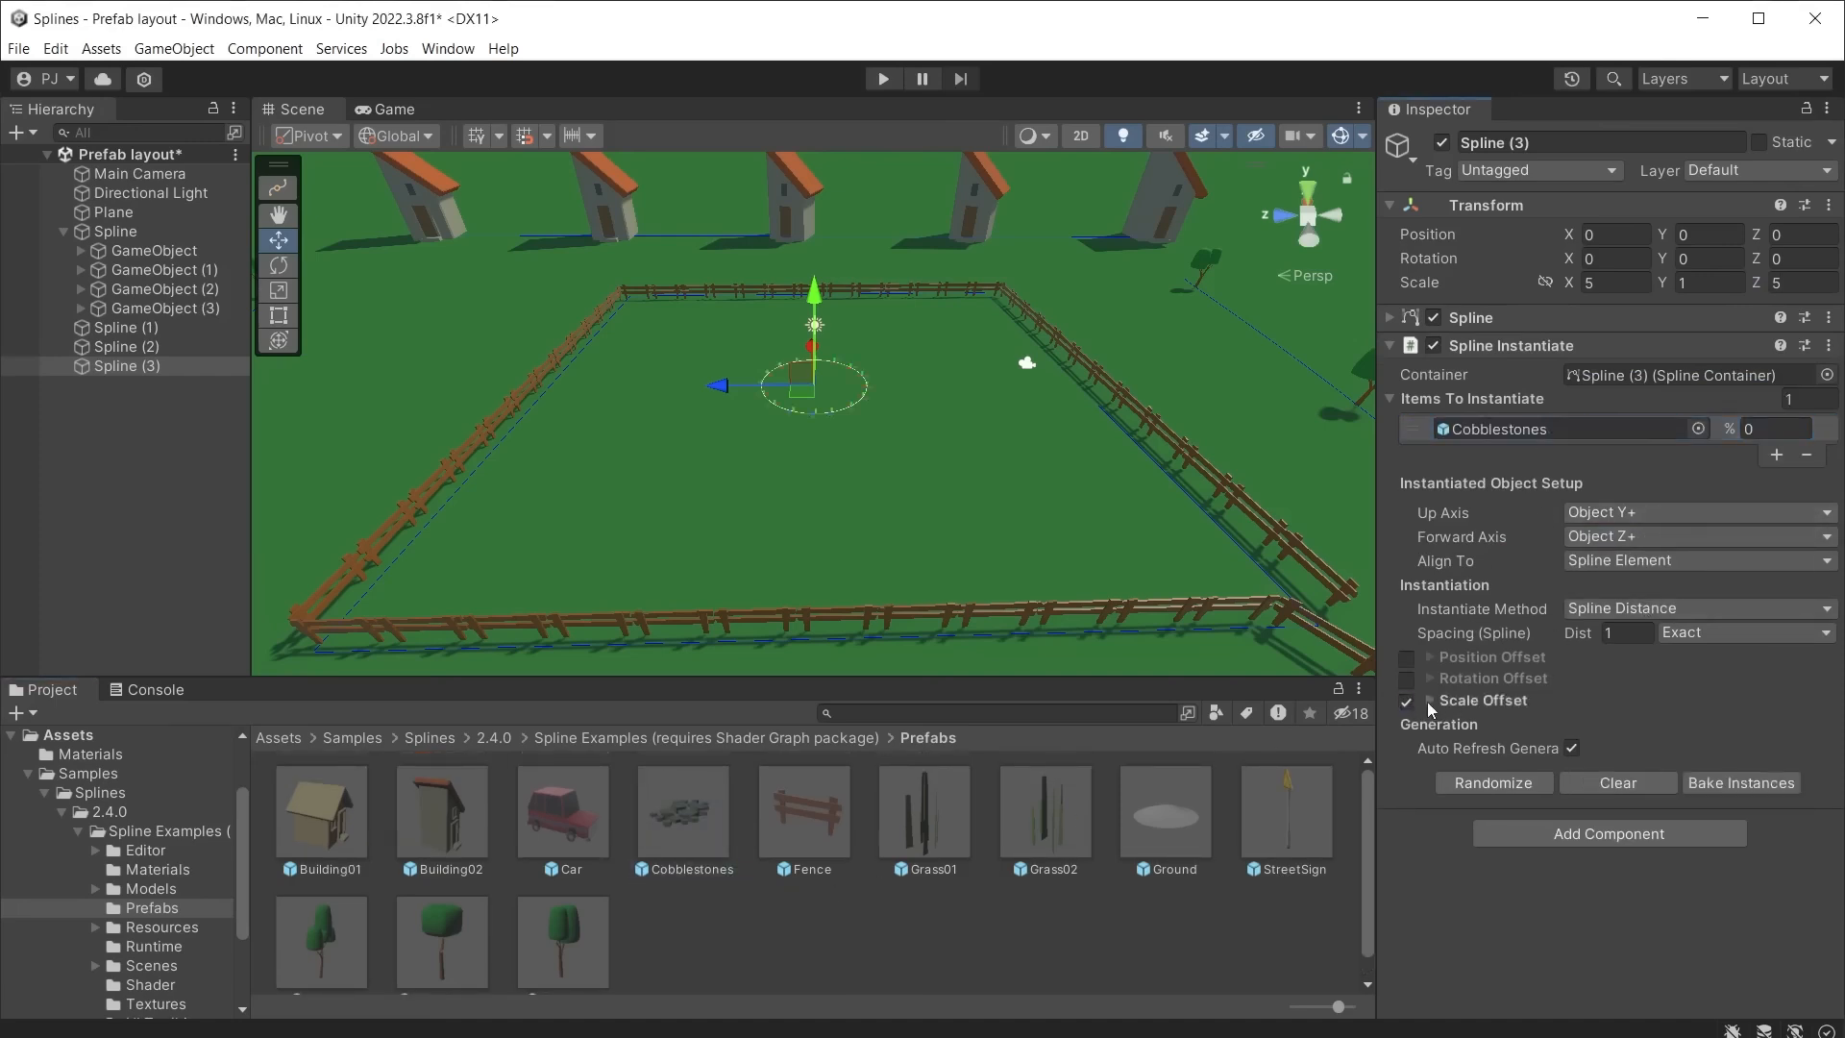
click(1429, 700)
click(1579, 749)
text(5)
click(1585, 772)
text(5)
click(1589, 795)
text(5)
scroll(1055, 508, up, 3)
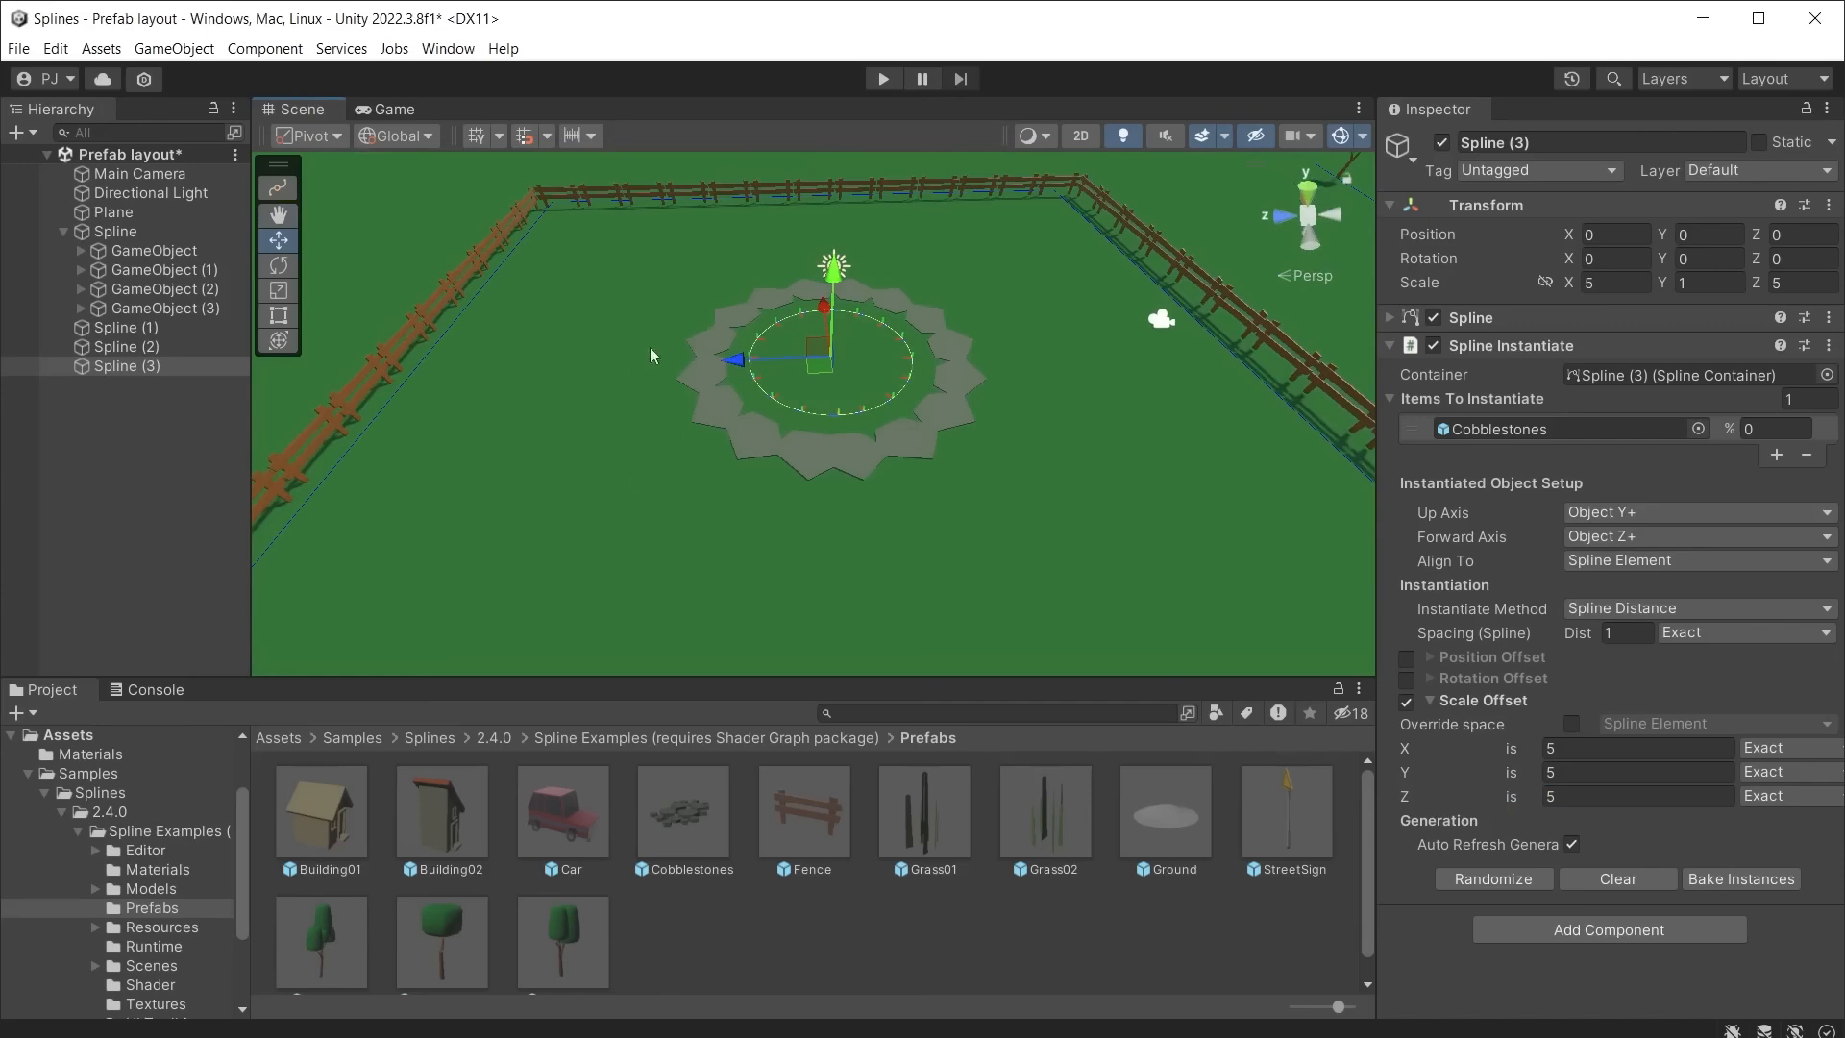
click(1428, 701)
Step: Enable Position Offset for the cobblestones and lower its X and Z offsets
click(1405, 658)
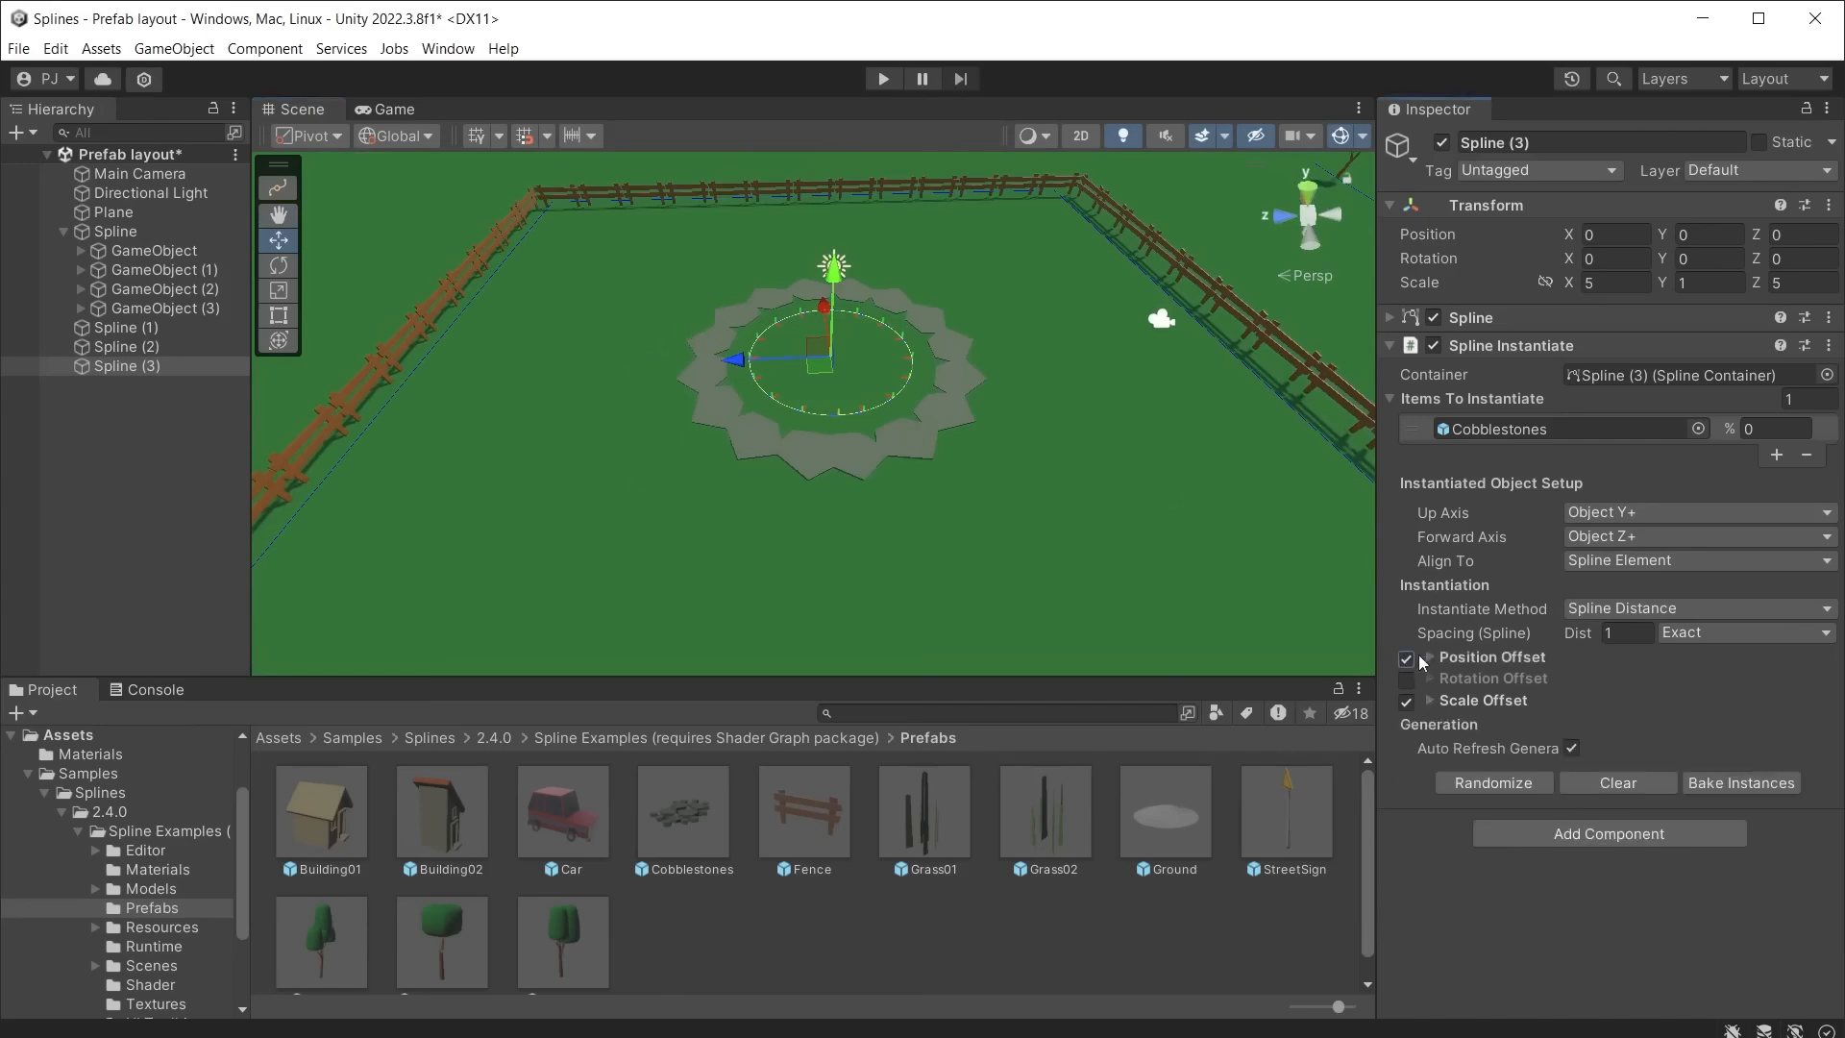
click(1431, 657)
drag(1517, 704, 1433, 668)
drag(1518, 753, 1469, 706)
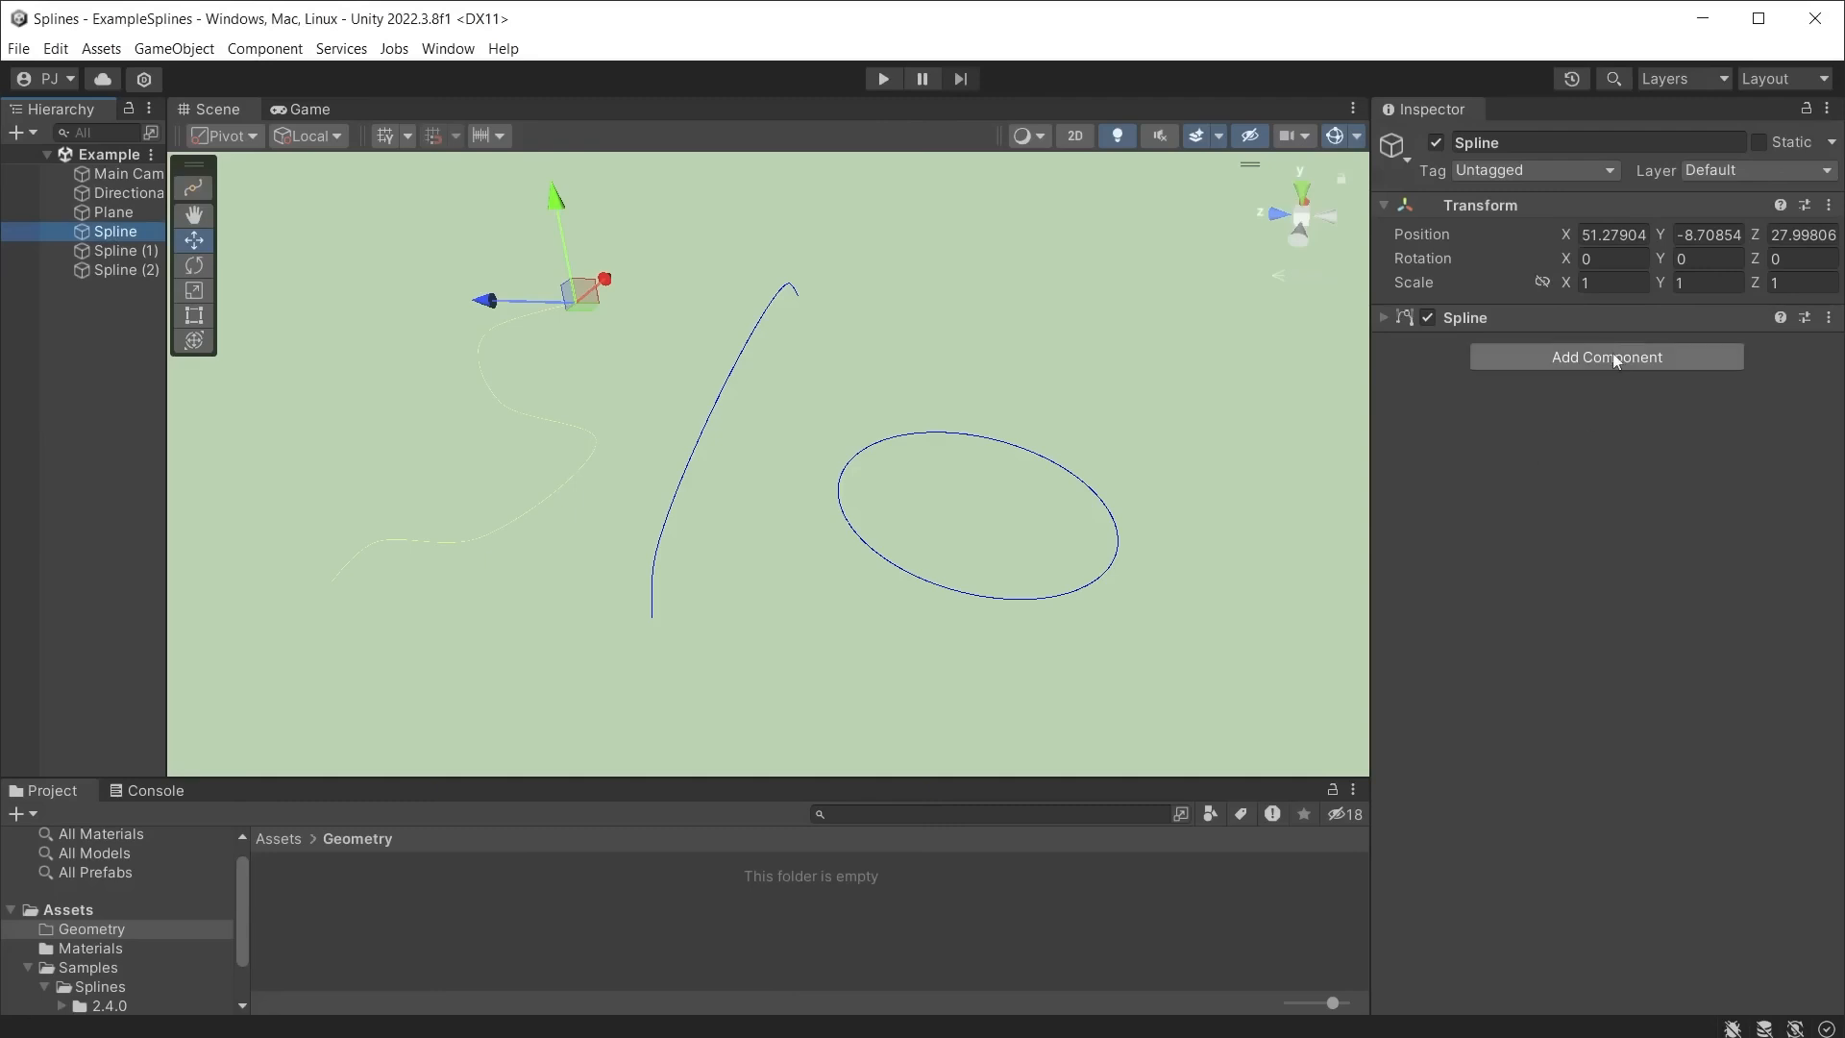
Step: Add a Spline Extrude component with radius 0.78 to the winding spline and display the scene as Shaded Wireframe
click(1612, 353)
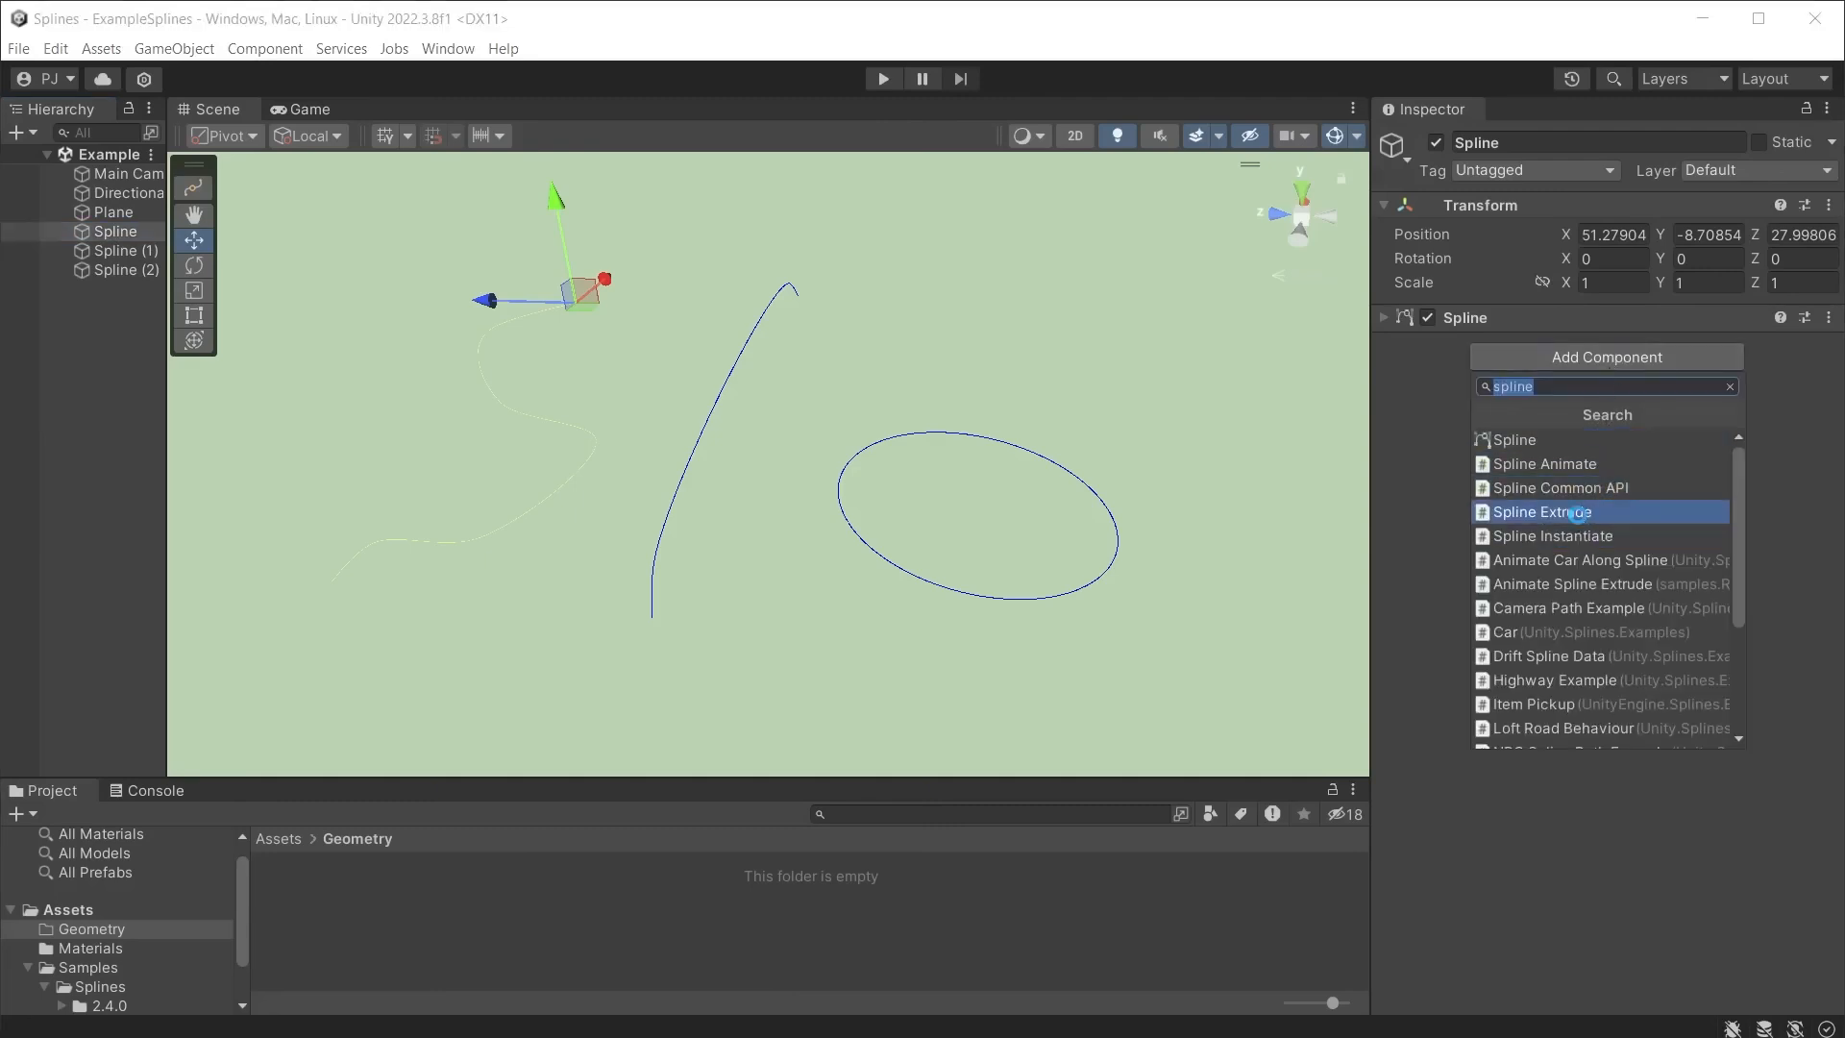
click(1578, 513)
scroll(1537, 625, down, 3)
mouse_move(1450, 705)
mouse_down()
mouse_move(1499, 711)
mouse_move(1480, 711)
mouse_up()
click(1030, 136)
click(1063, 224)
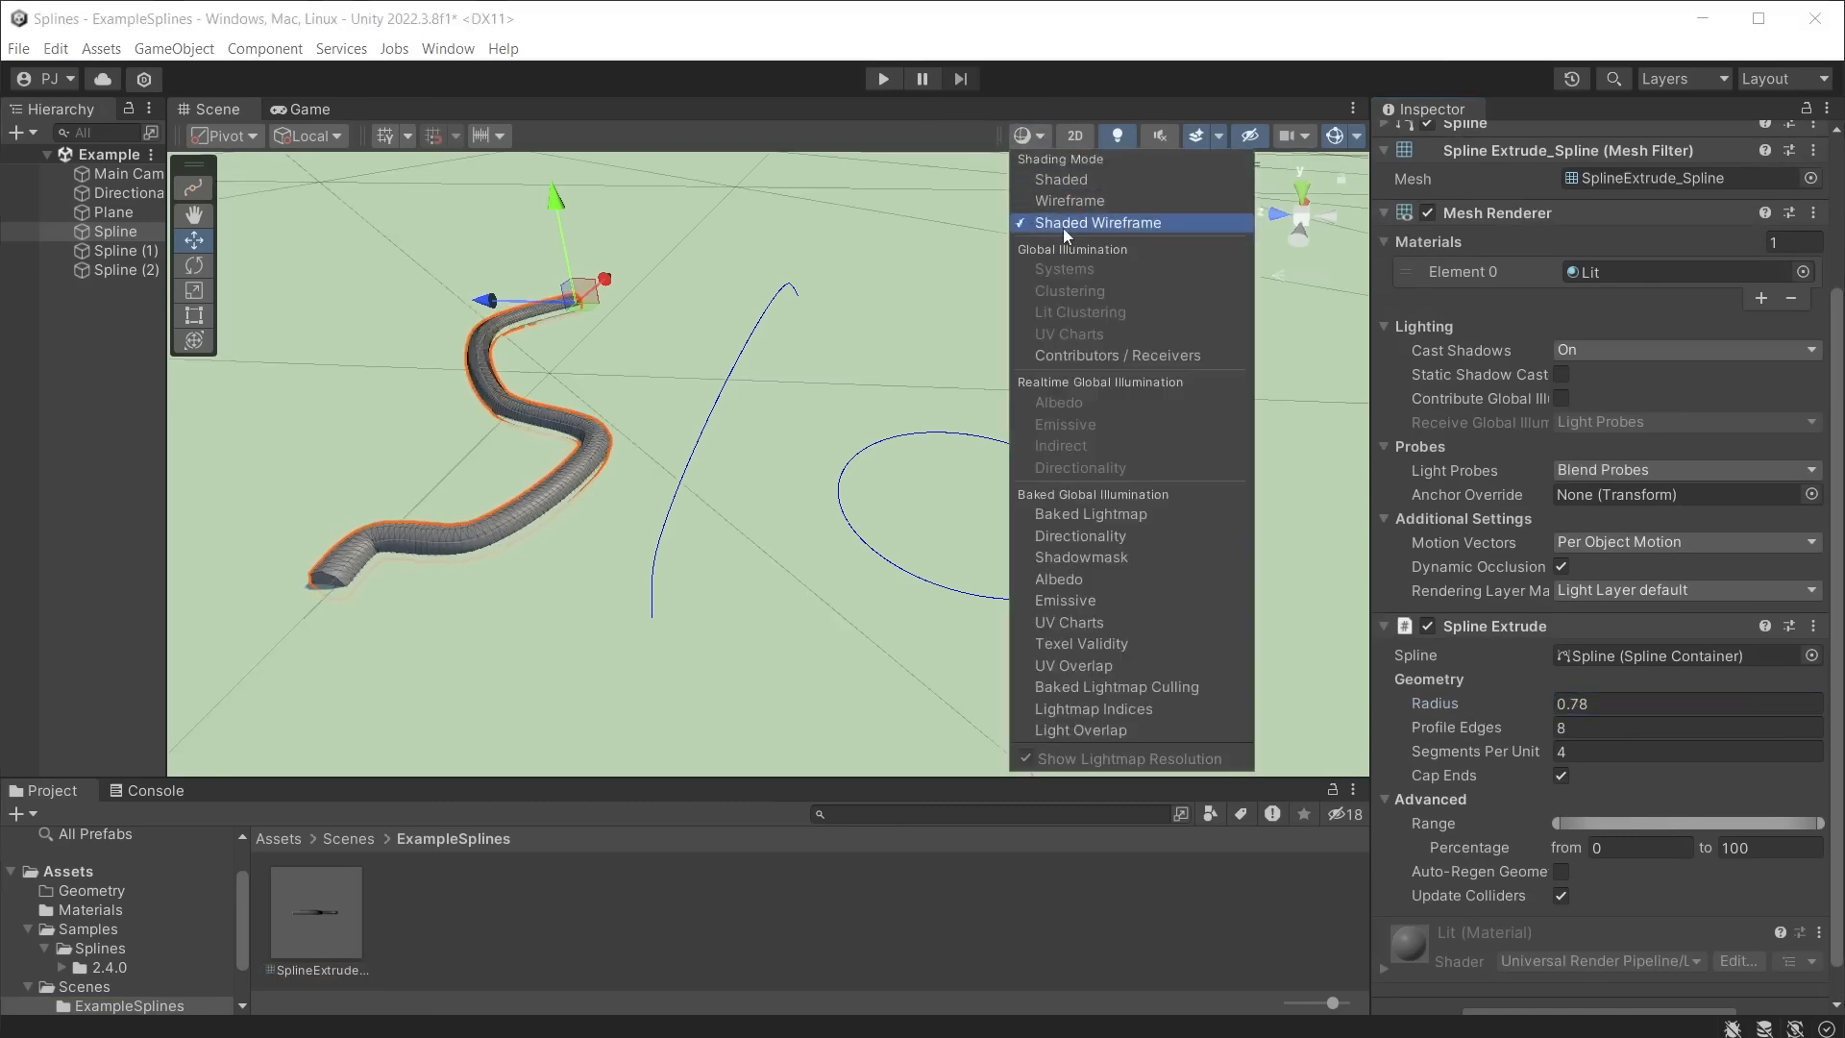
Step: Try 4 profile edges and 2 segments per unit on the extruded winding spline
click(1587, 728)
text(4)
click(1595, 752)
text(2)
alt+drag(470, 563, 869, 524)
Step: Set the winding tube's profile edges to 12 and trim its range at both ends, starting at about 43.57 percent
click(1470, 722)
text(12)
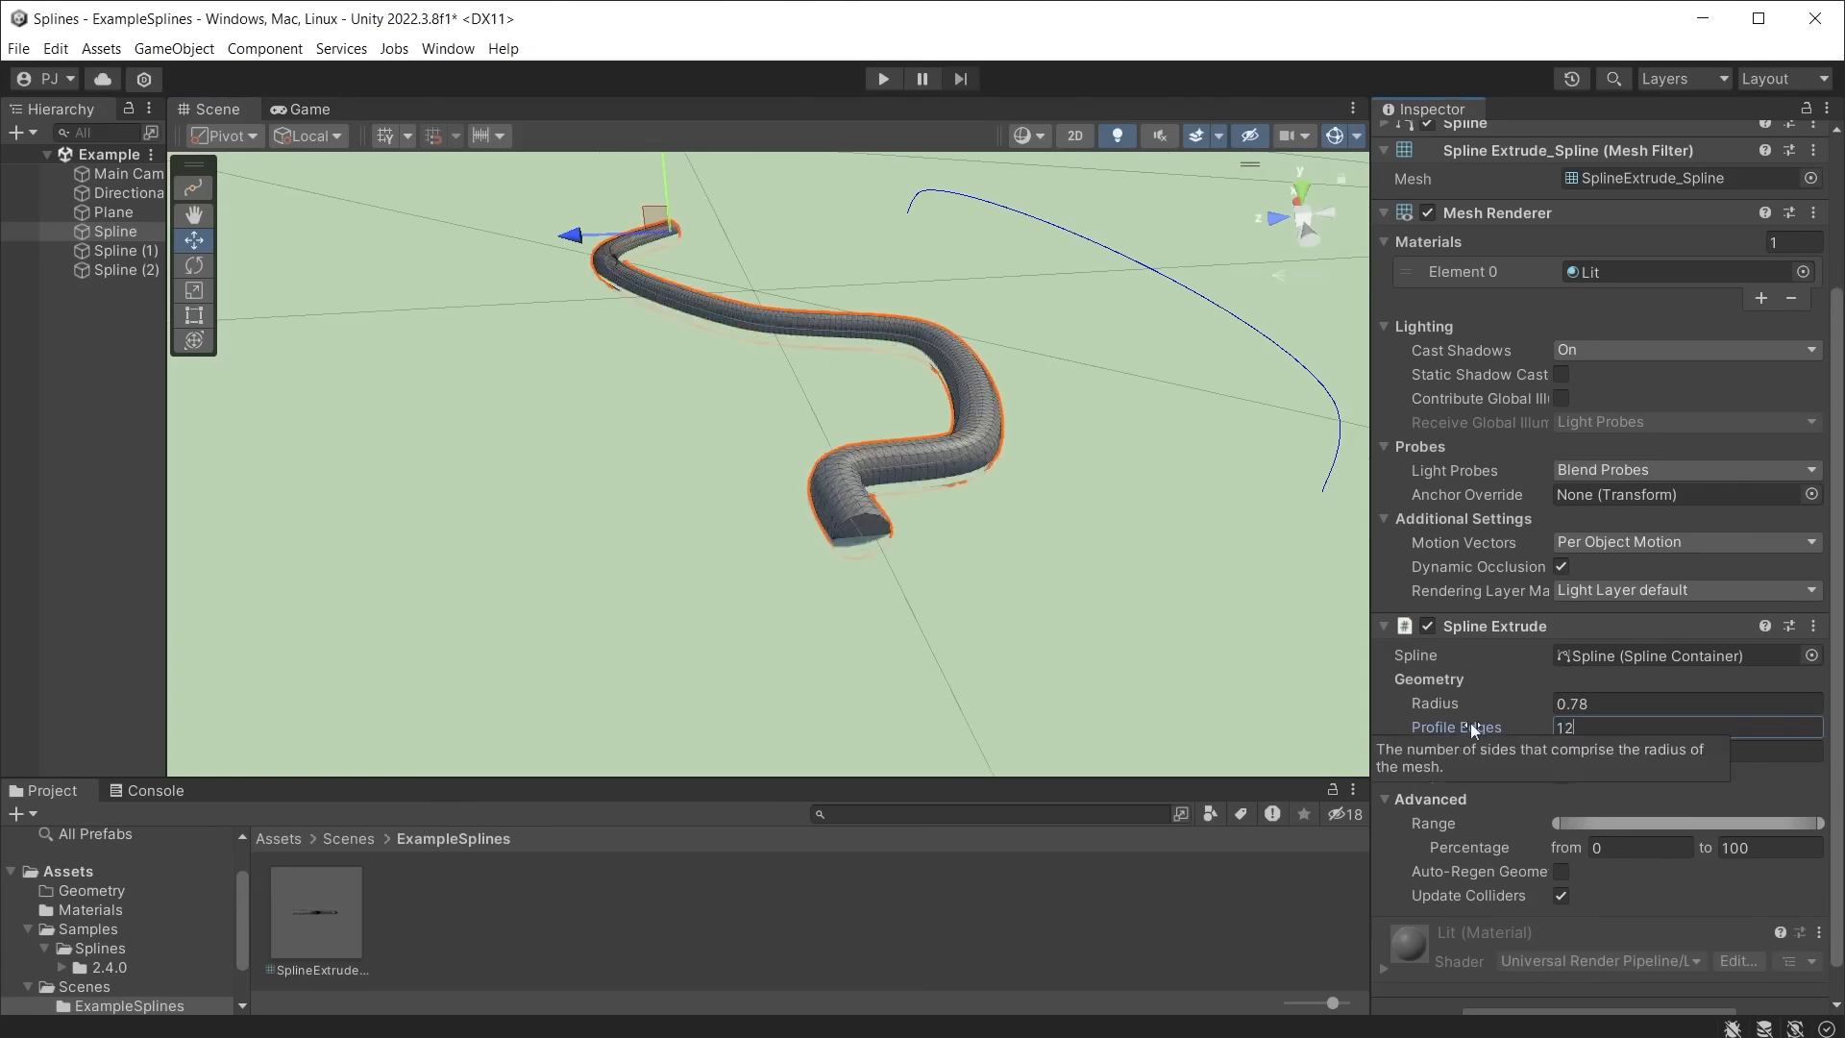
drag(1557, 822, 1668, 824)
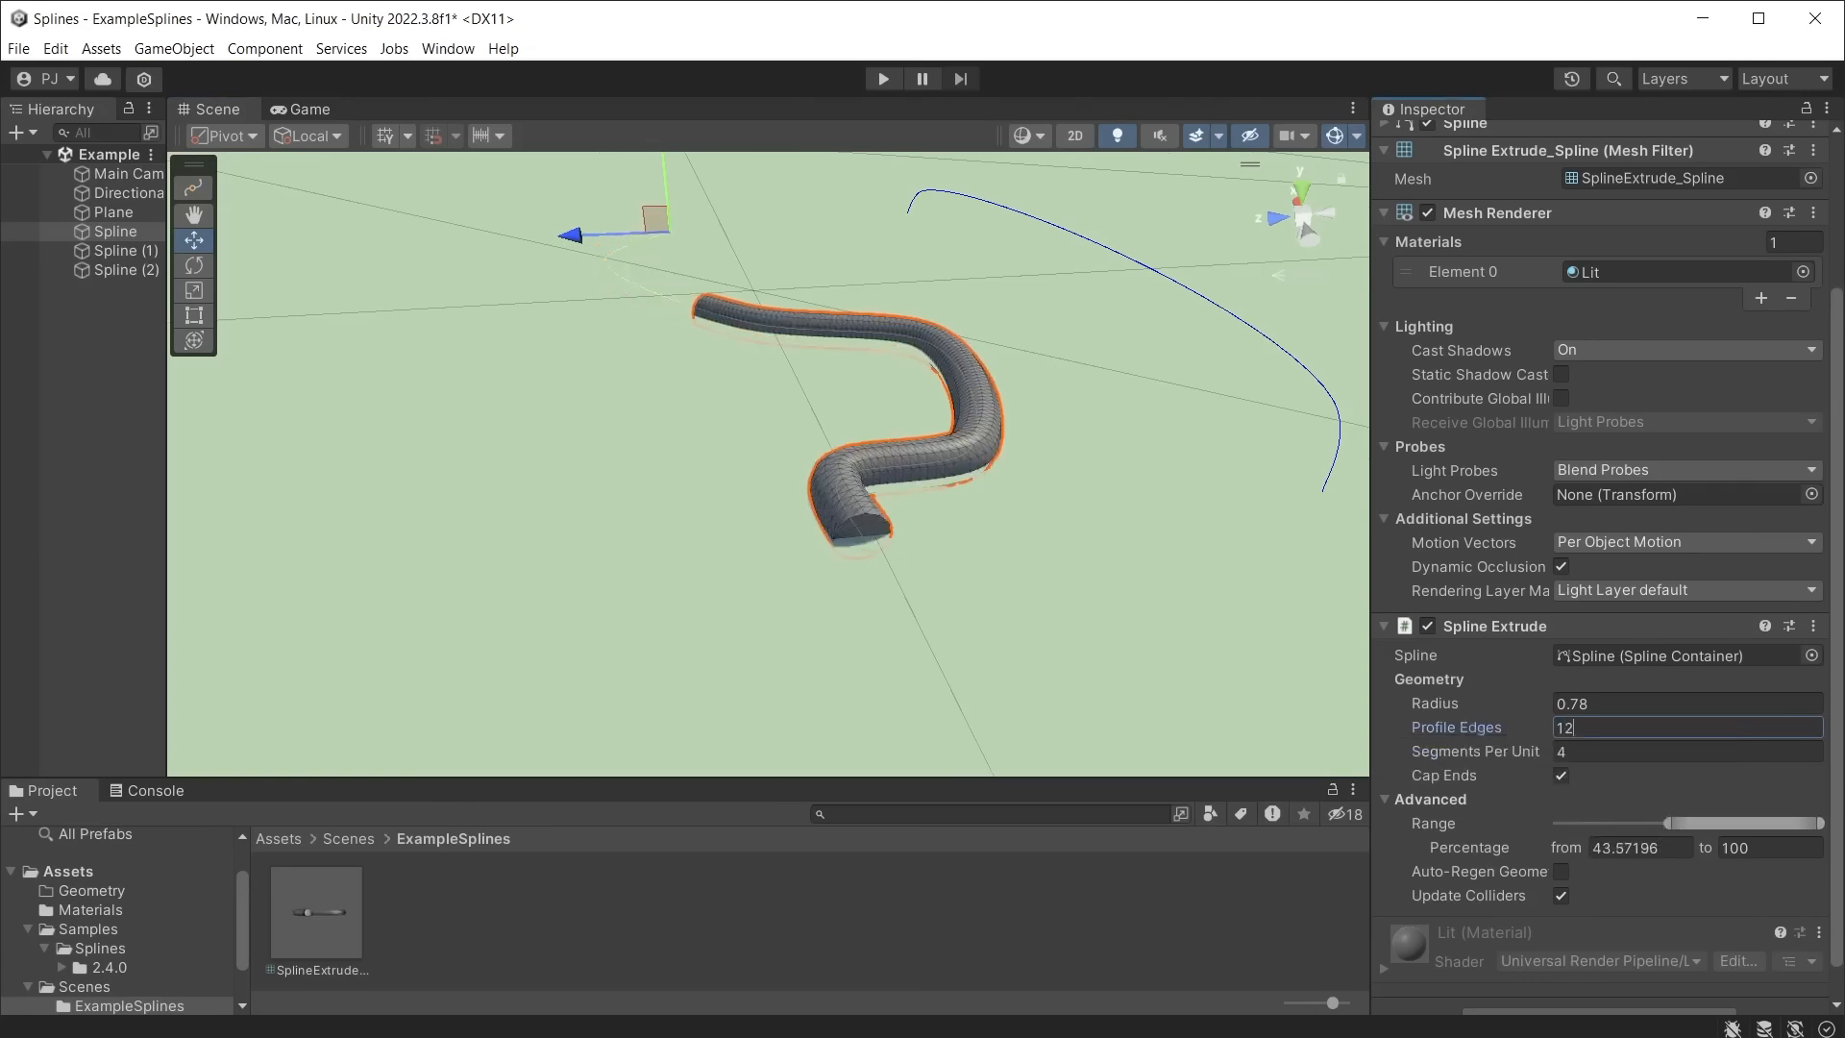
drag(1821, 824, 1760, 821)
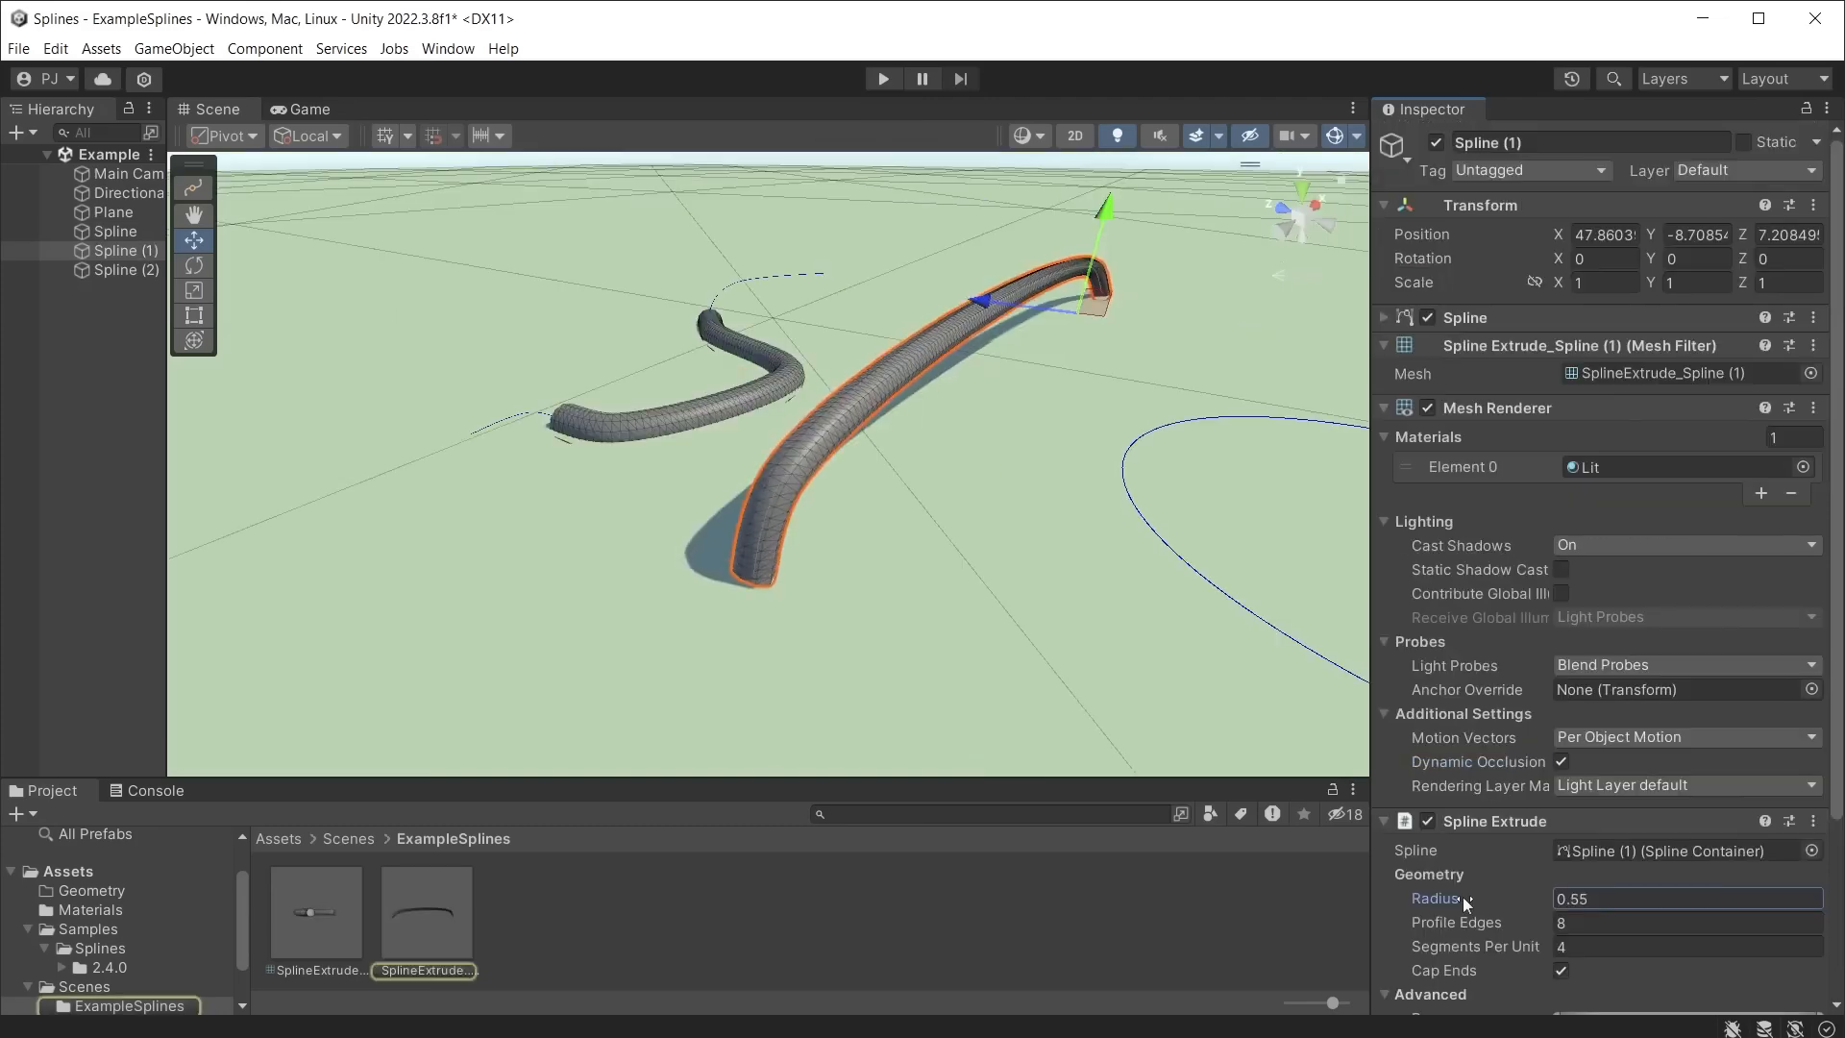
Step: Increase the extrusion radius of the arched spline slightly
drag(1462, 896, 1468, 897)
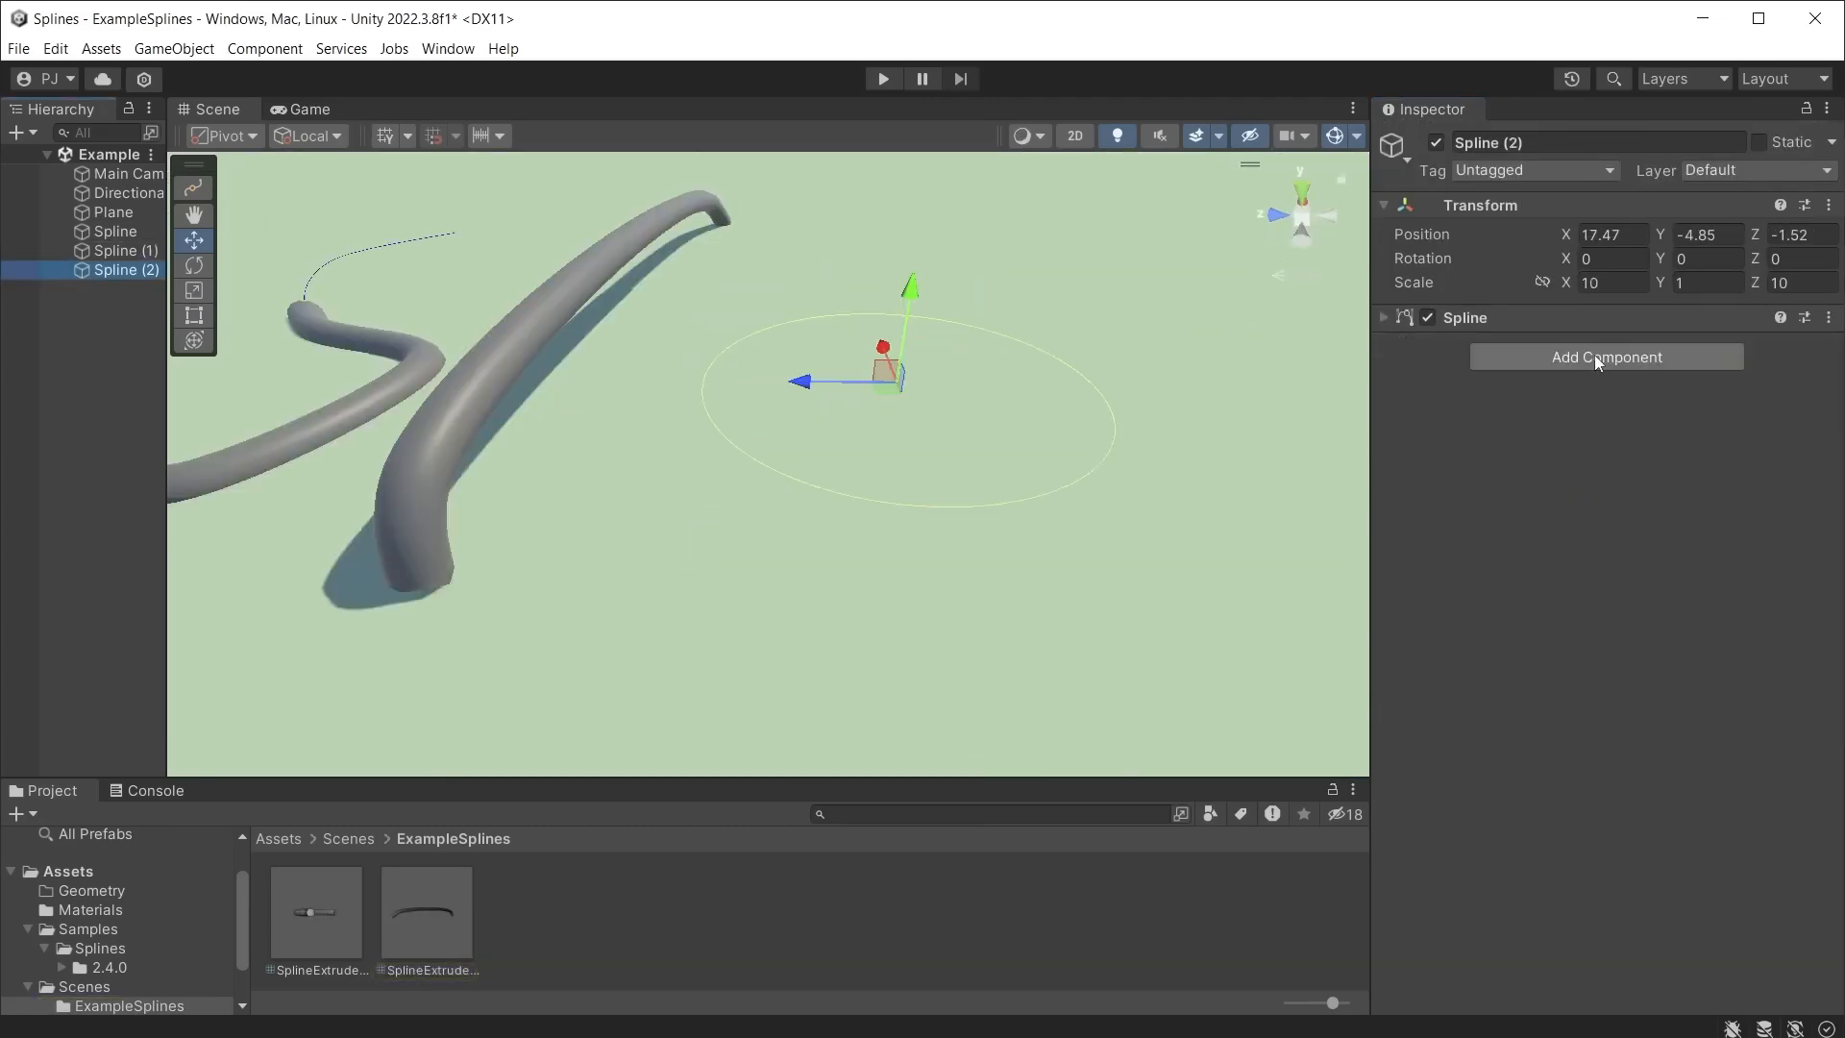
Step: Add a Spline Extrude component to the circular spline and set the object's Y scale to 10
click(1595, 357)
click(1589, 515)
click(1687, 282)
text(10)
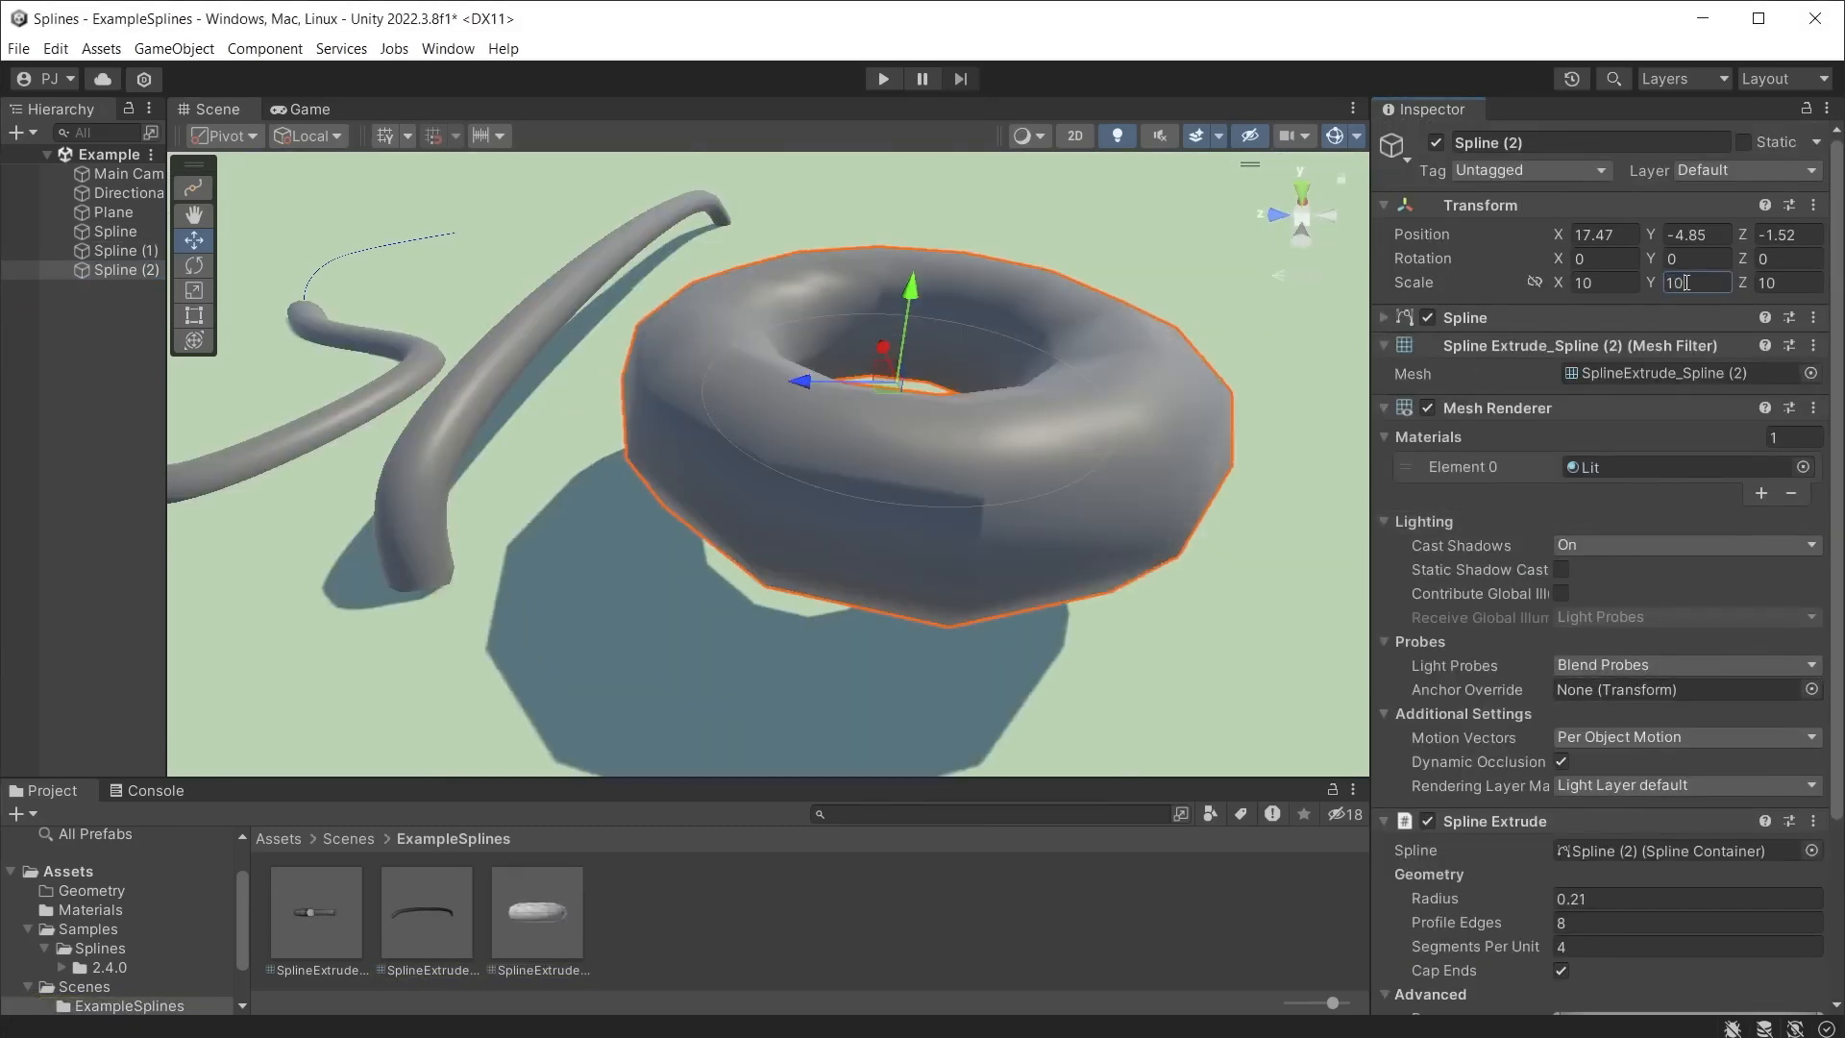
Step: Give the extruded ring 24 profile edges, 8 segments per unit and a radius of 0.06
click(1577, 943)
text(8)
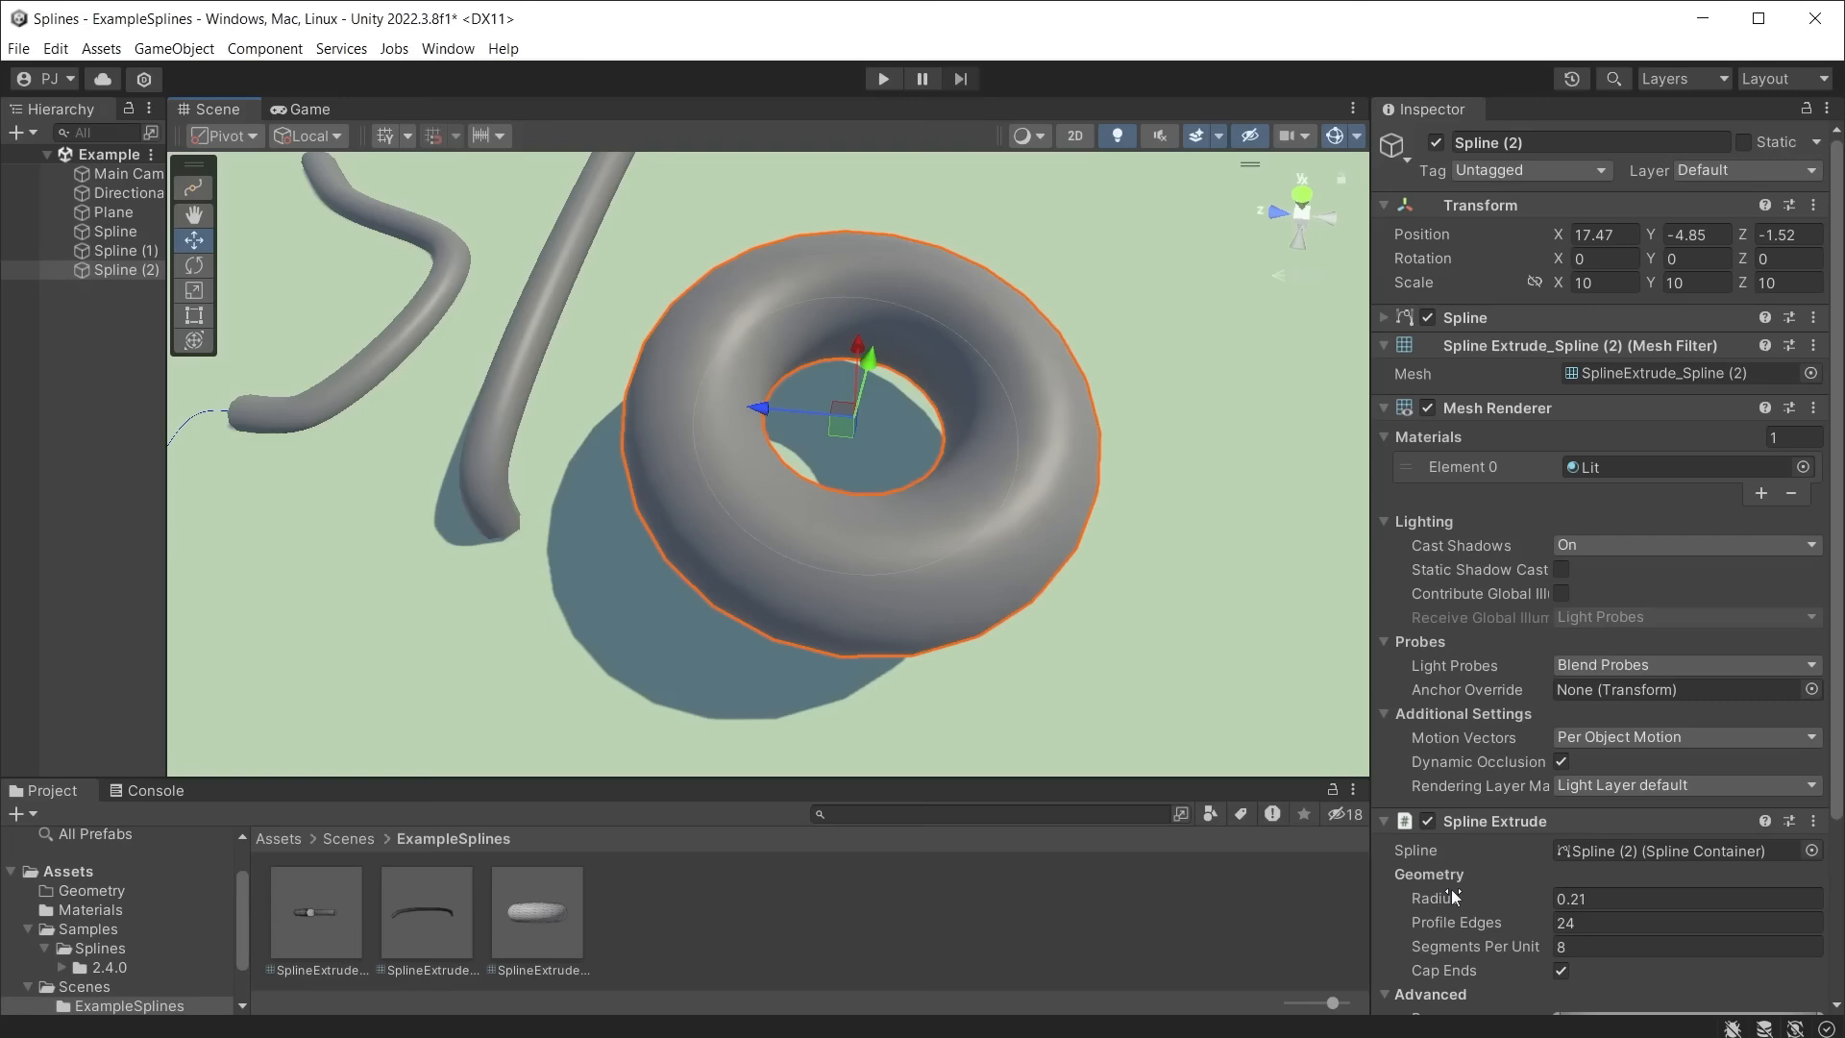
drag(1450, 889, 1433, 891)
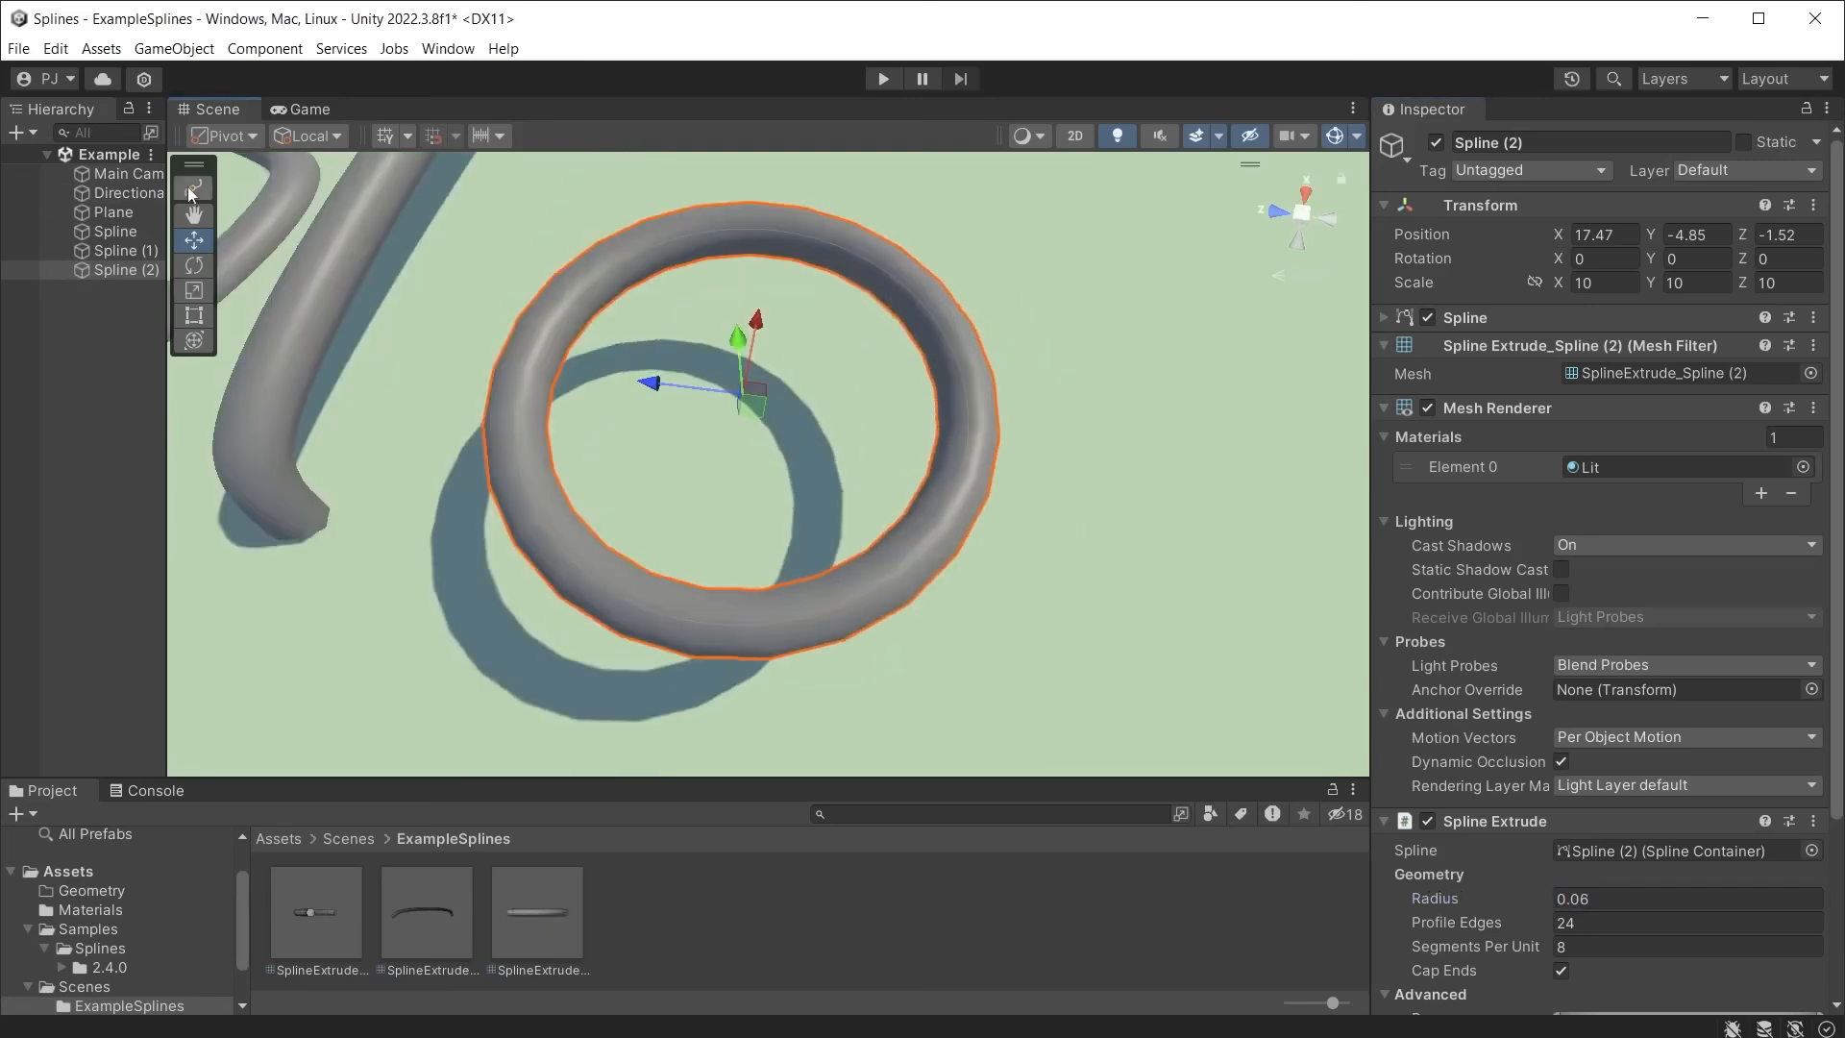
Step: Draw two crossing spline segments inside the ring that connect its opposite knots
click(193, 318)
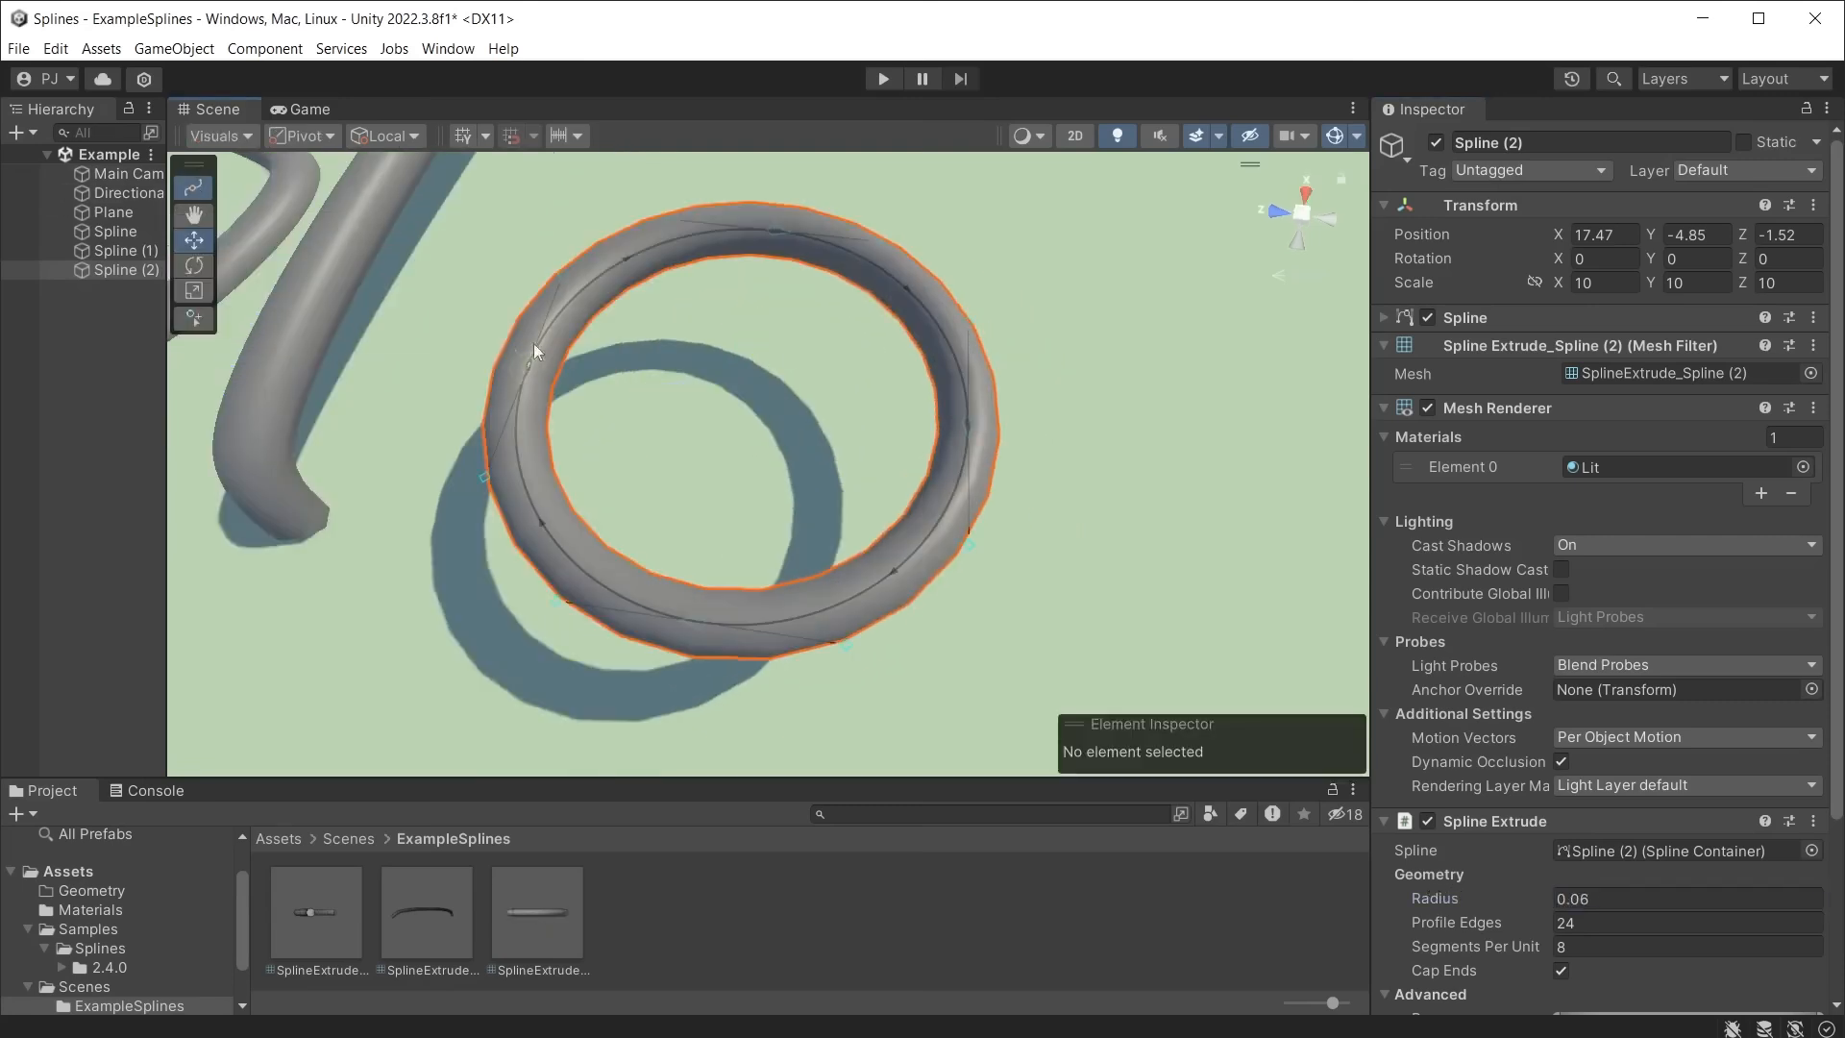
click(629, 257)
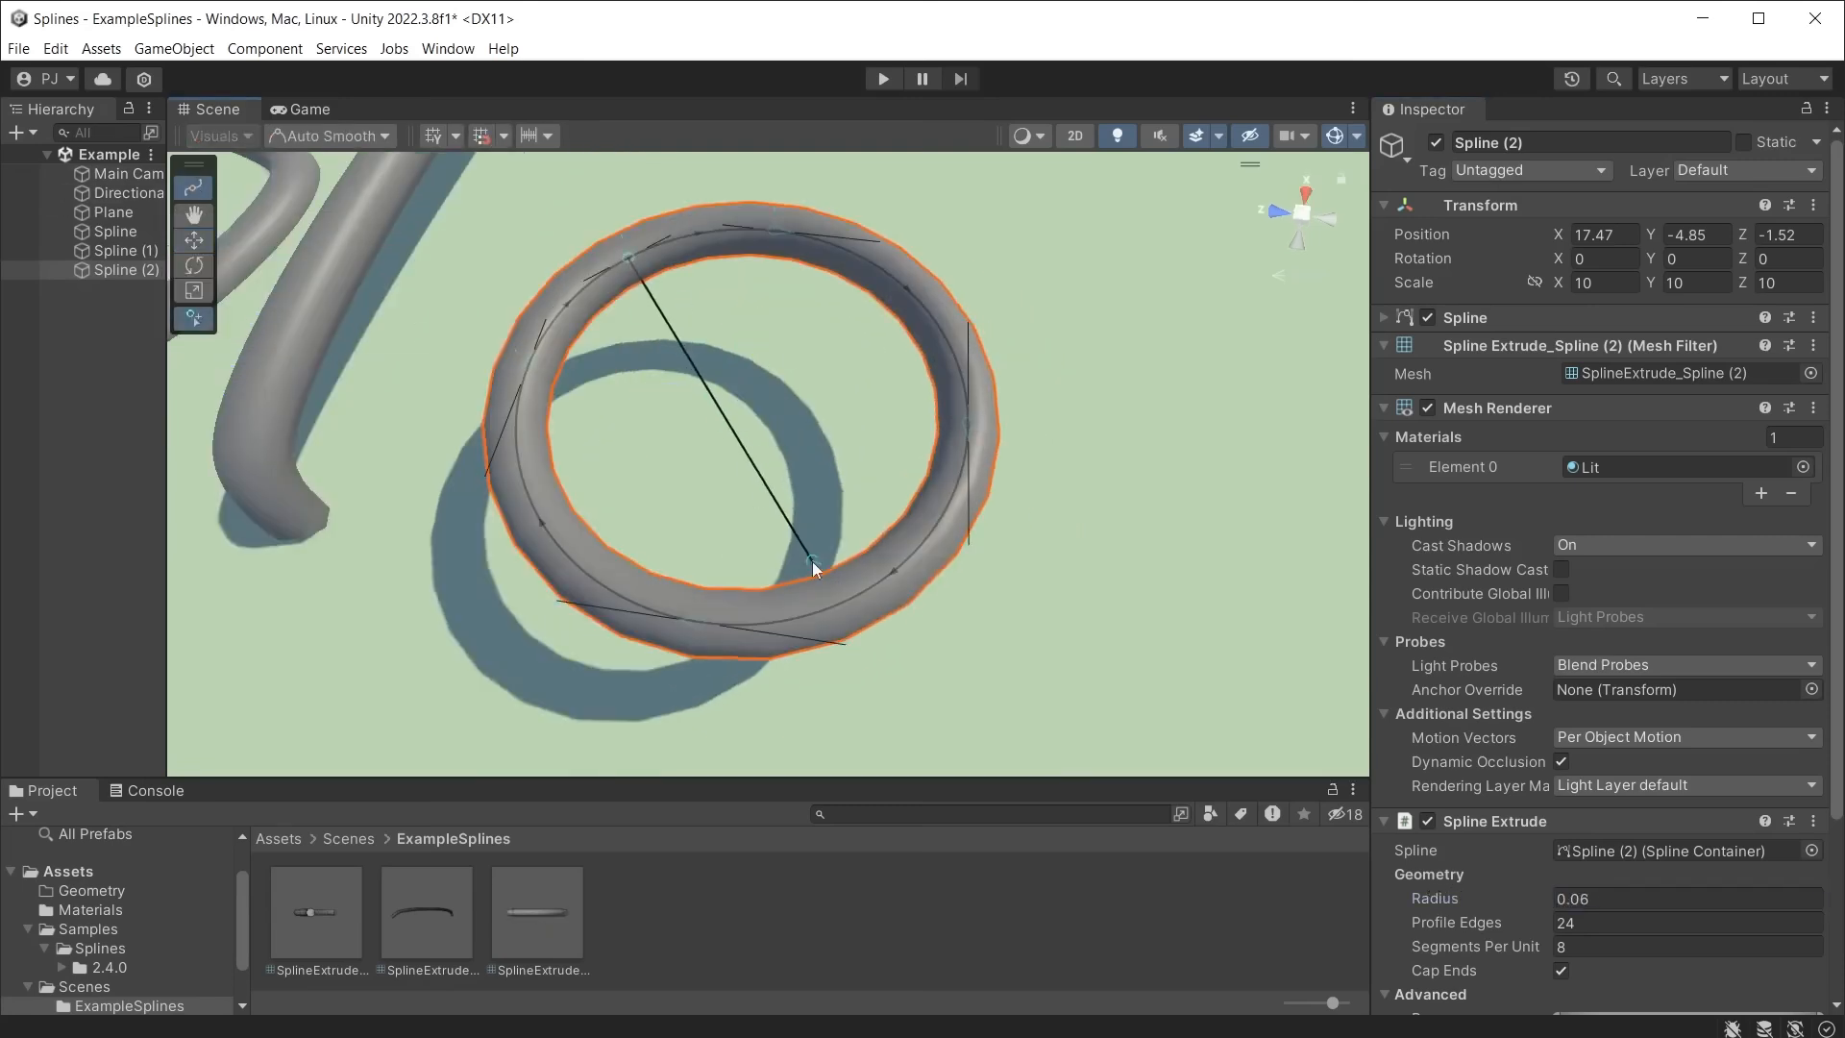
click(861, 586)
click(557, 542)
click(892, 275)
key(Escape)
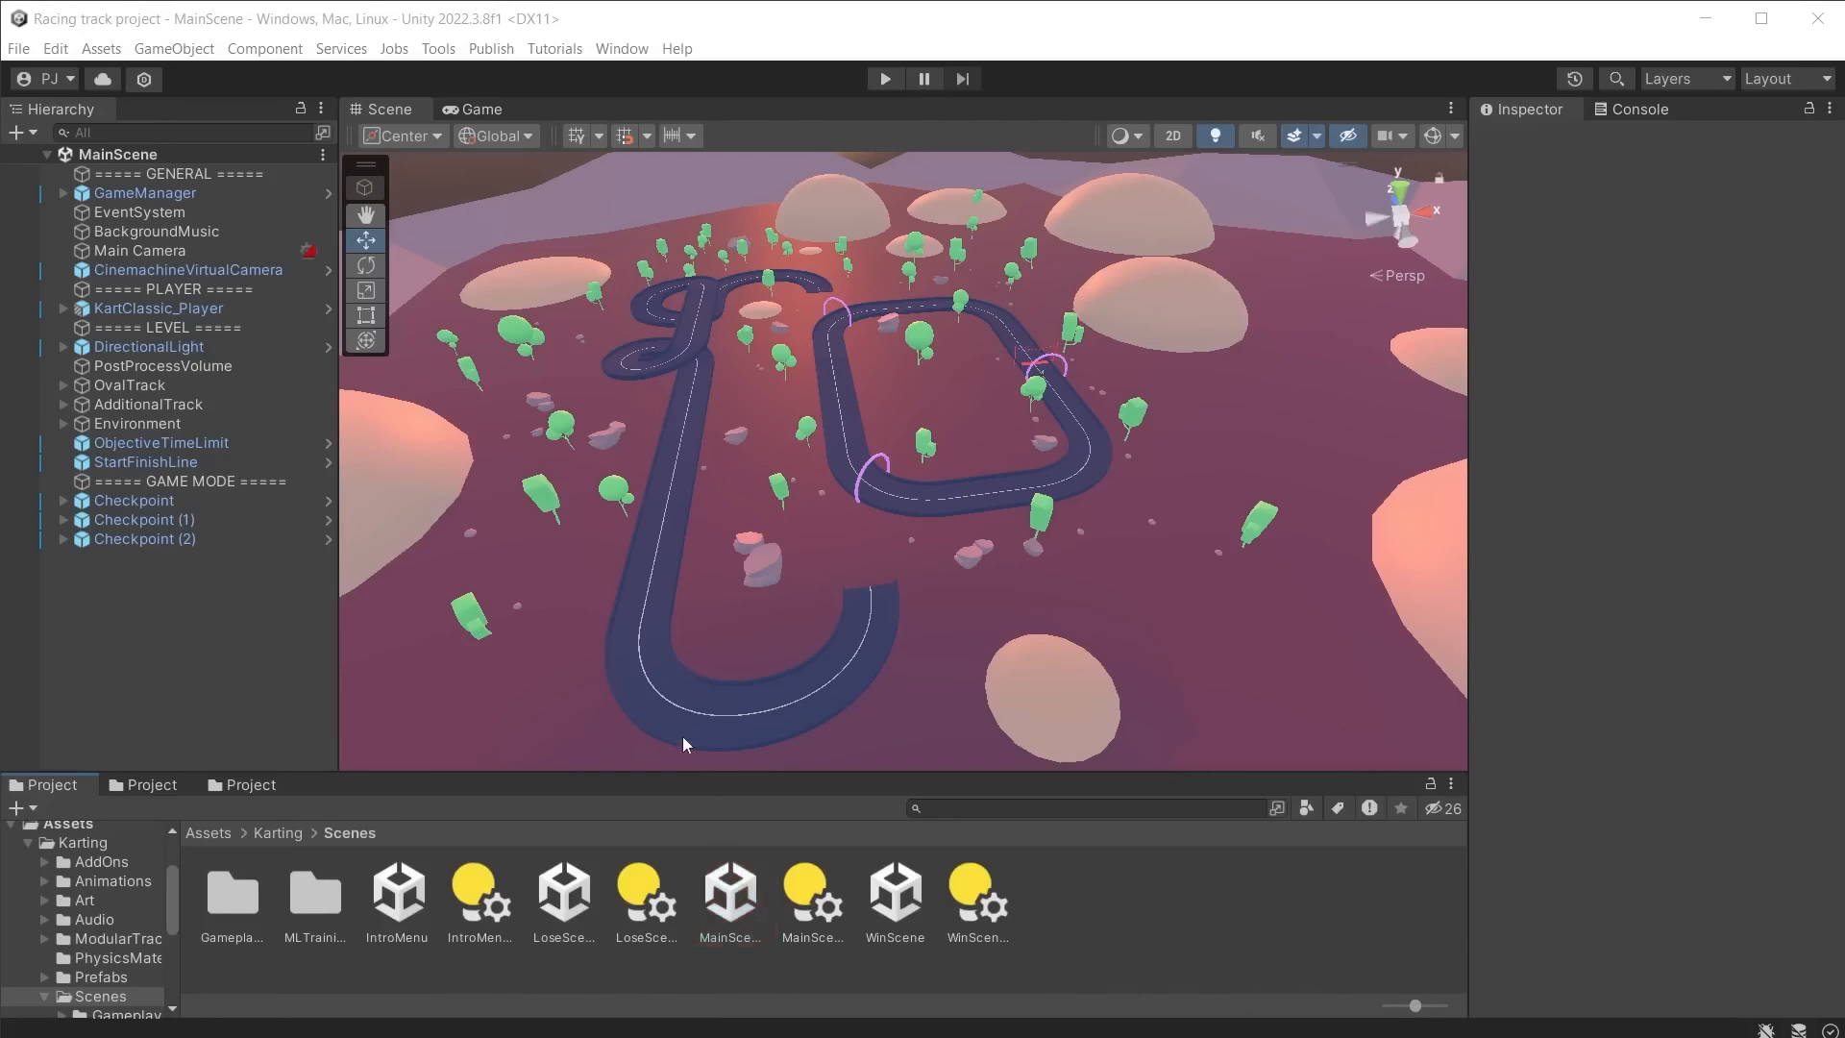
Step: Select several modular pieces along the additional track to examine how the racing track is assembled
click(643, 684)
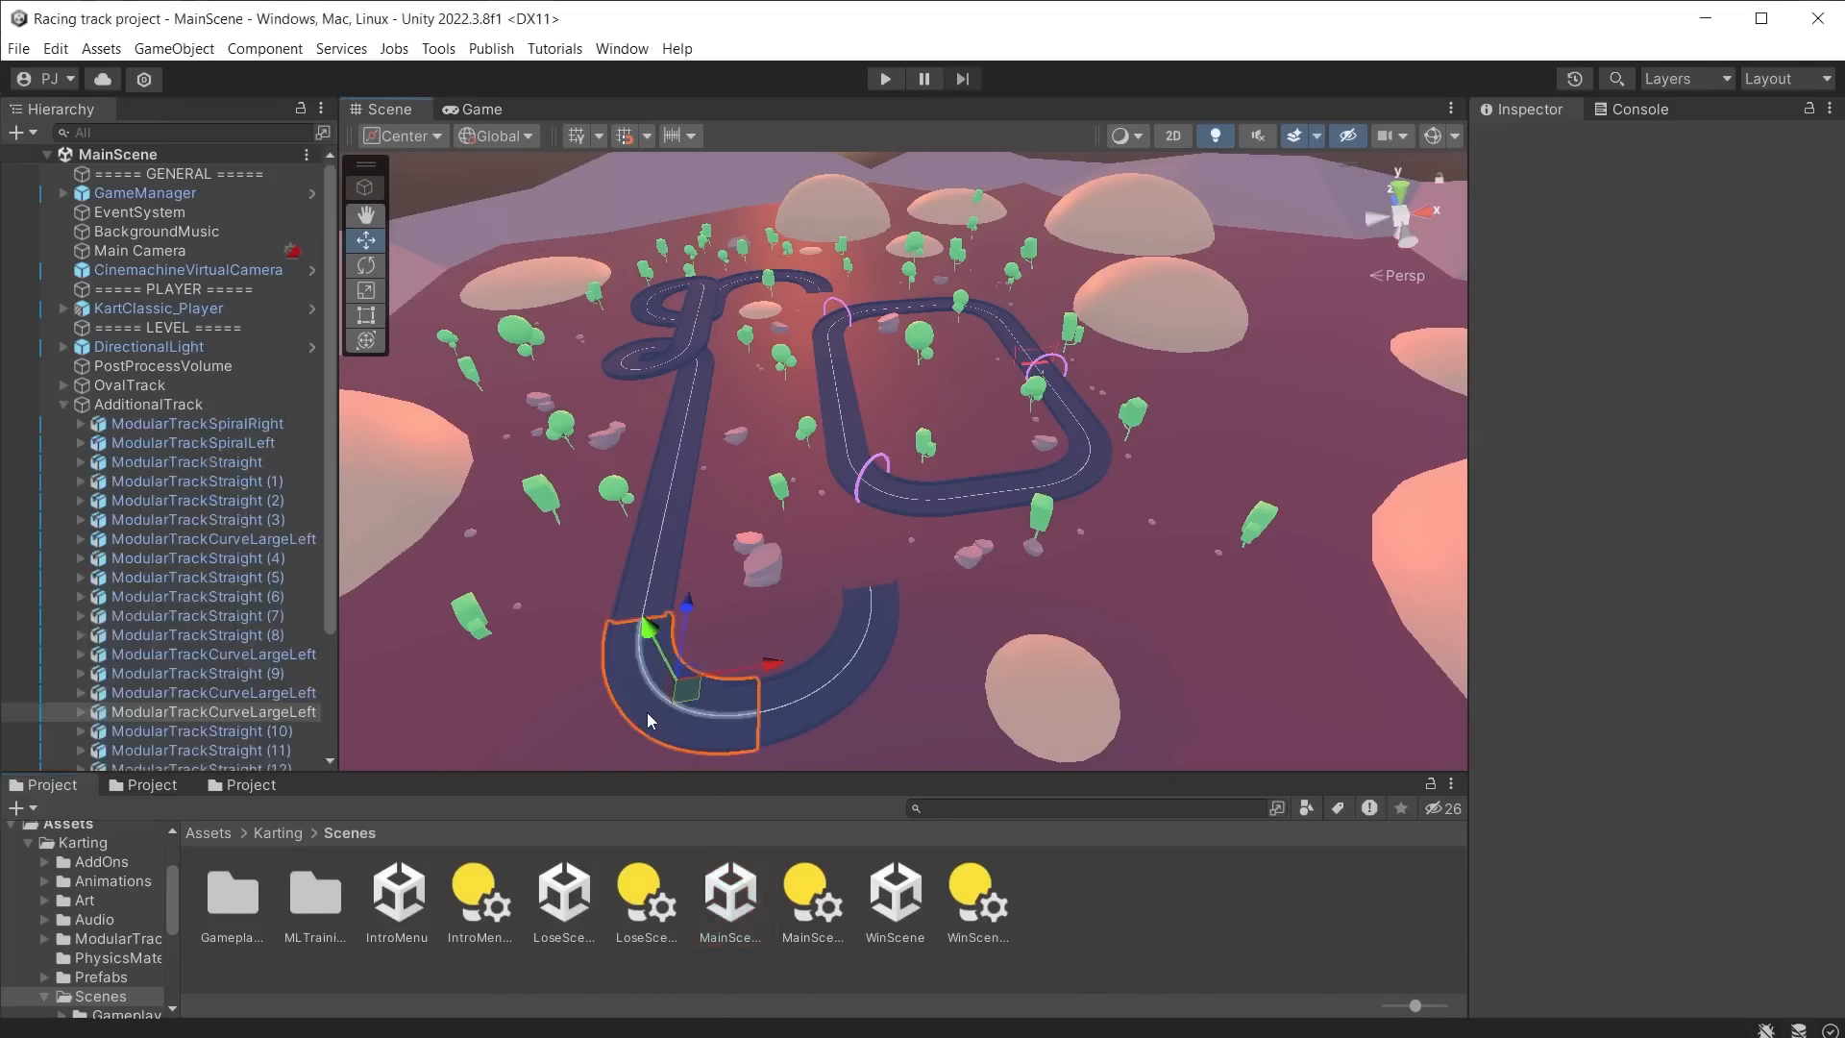
click(659, 557)
click(684, 466)
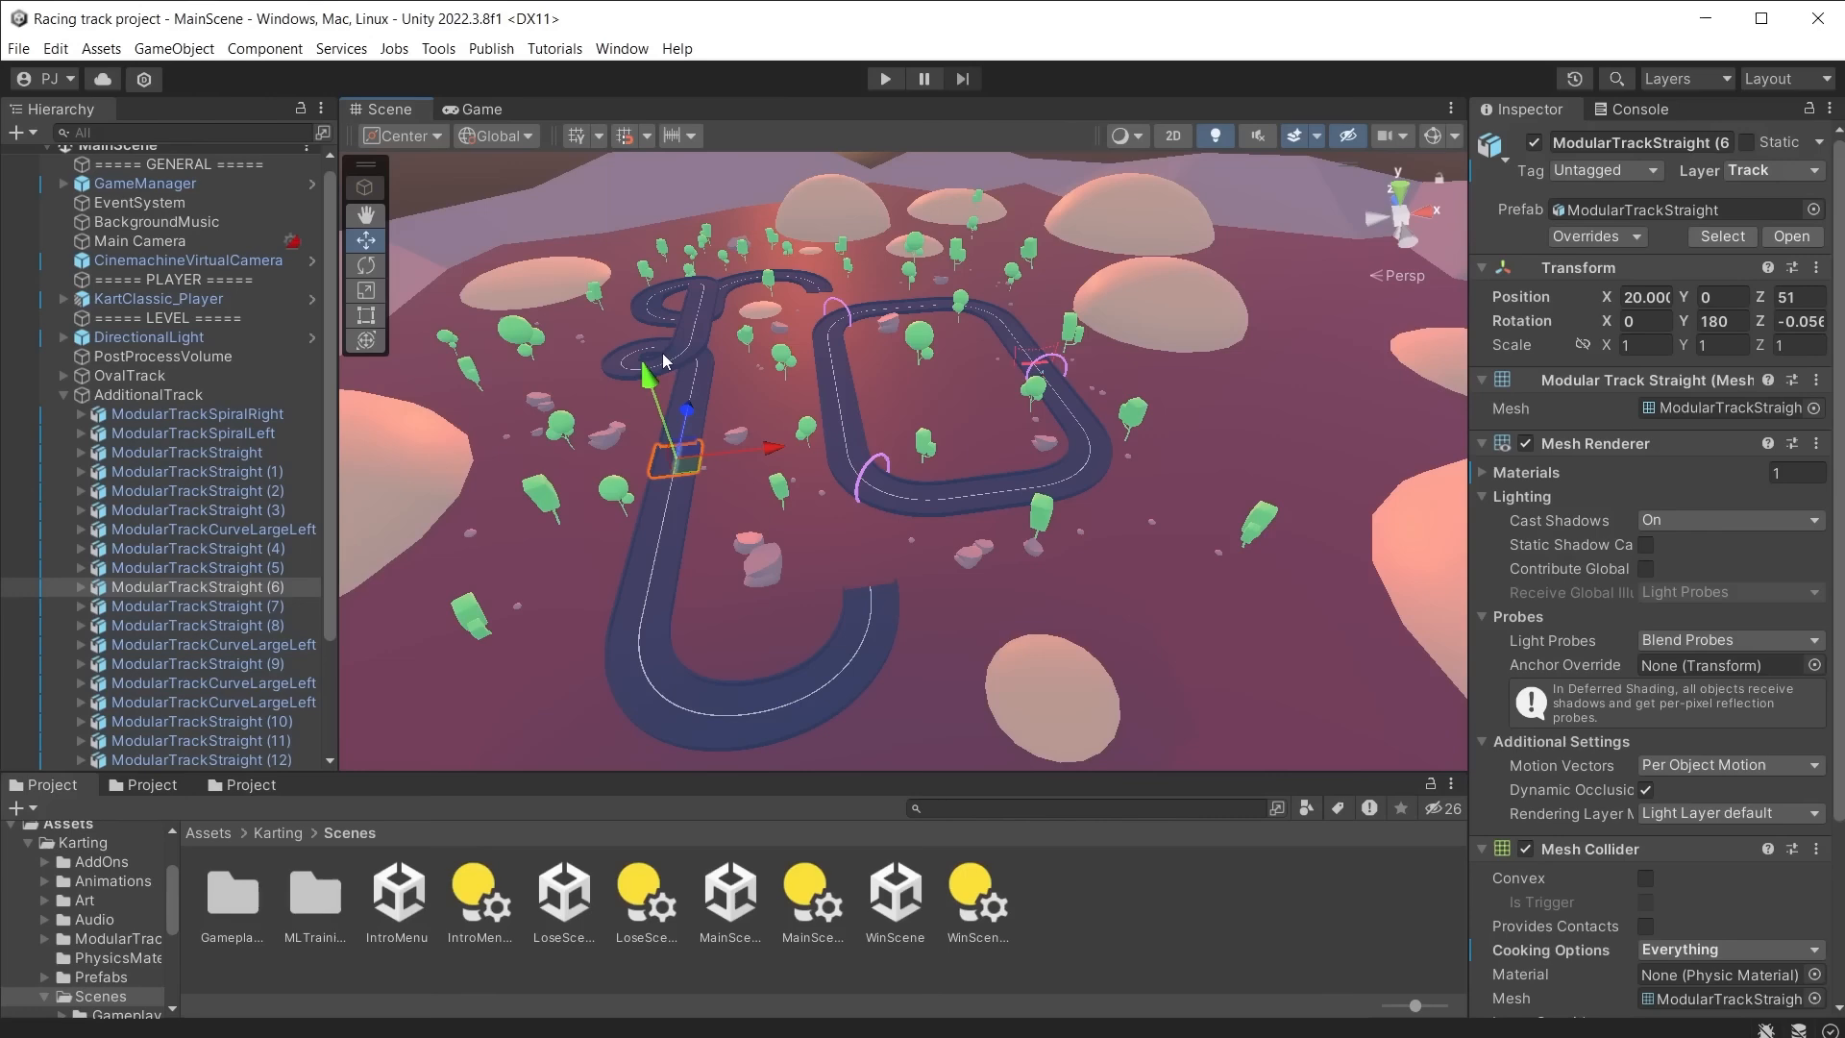
click(681, 363)
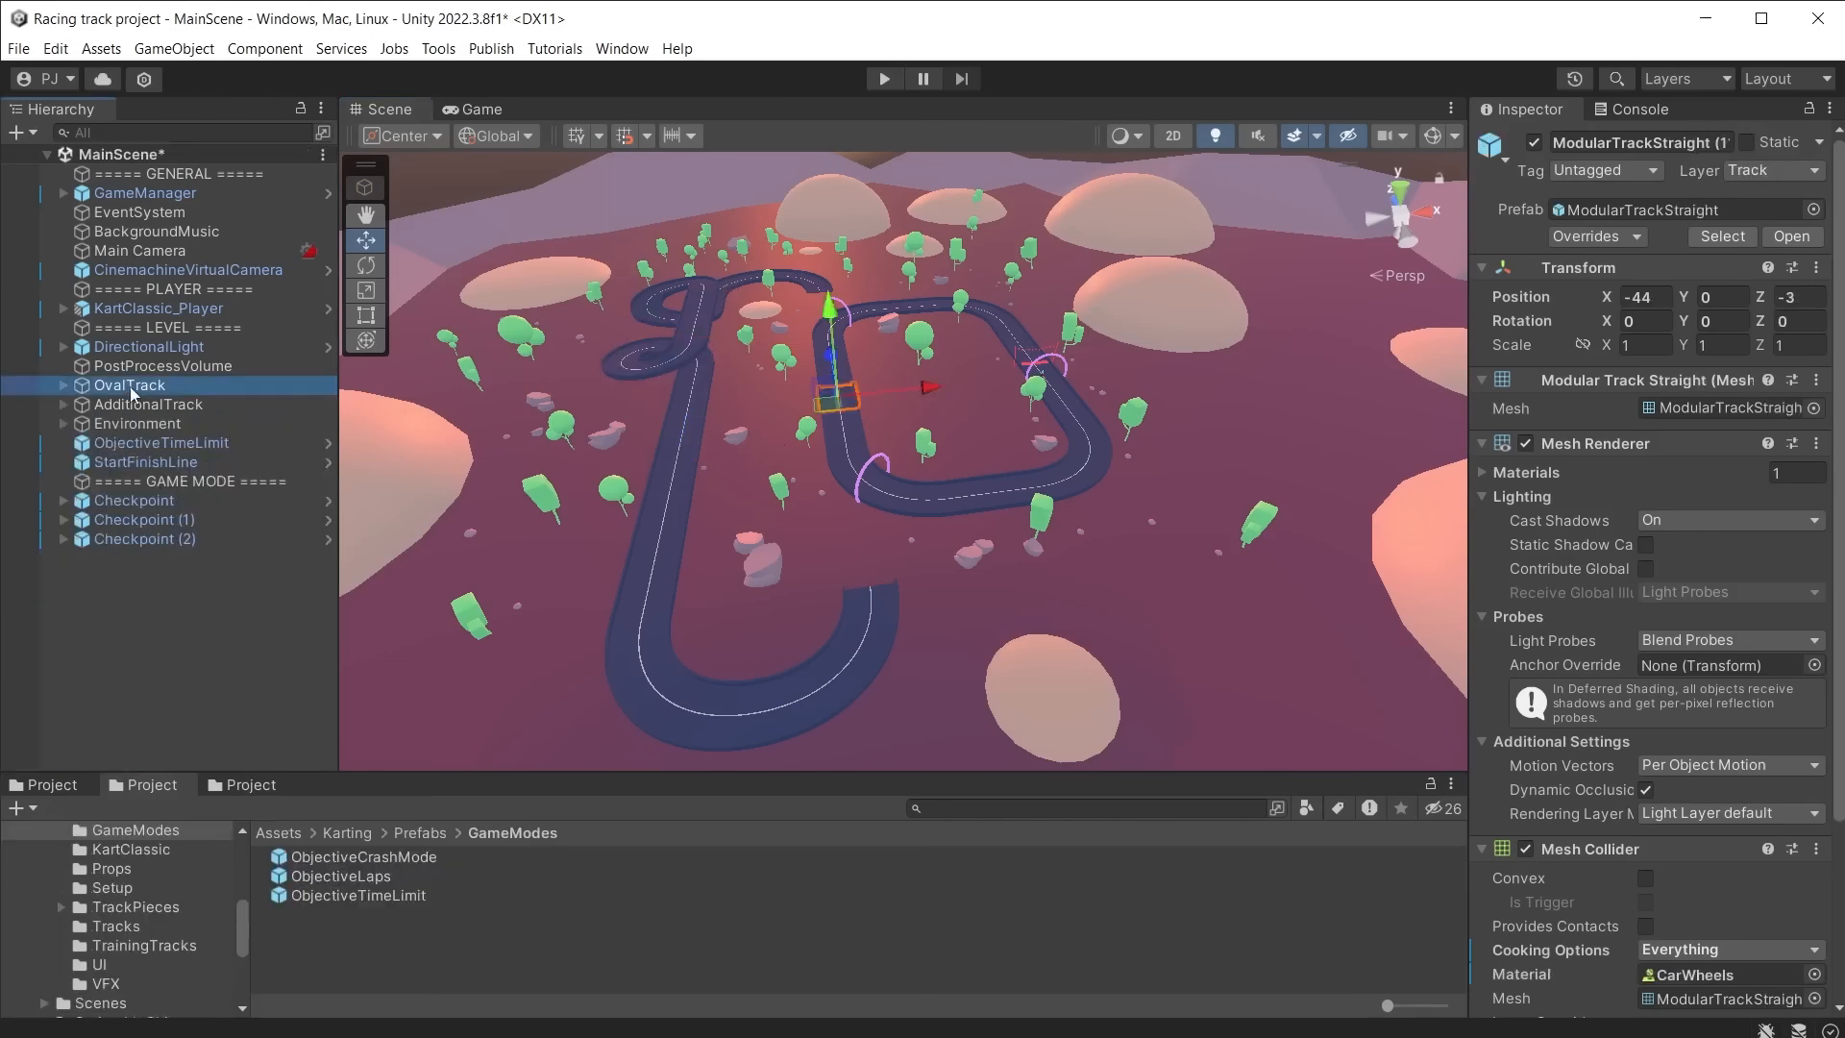
Step: Deactivate the OvalTrack and AdditionalTrack objects together with the three checkpoints
shift+click(148, 404)
click(1534, 142)
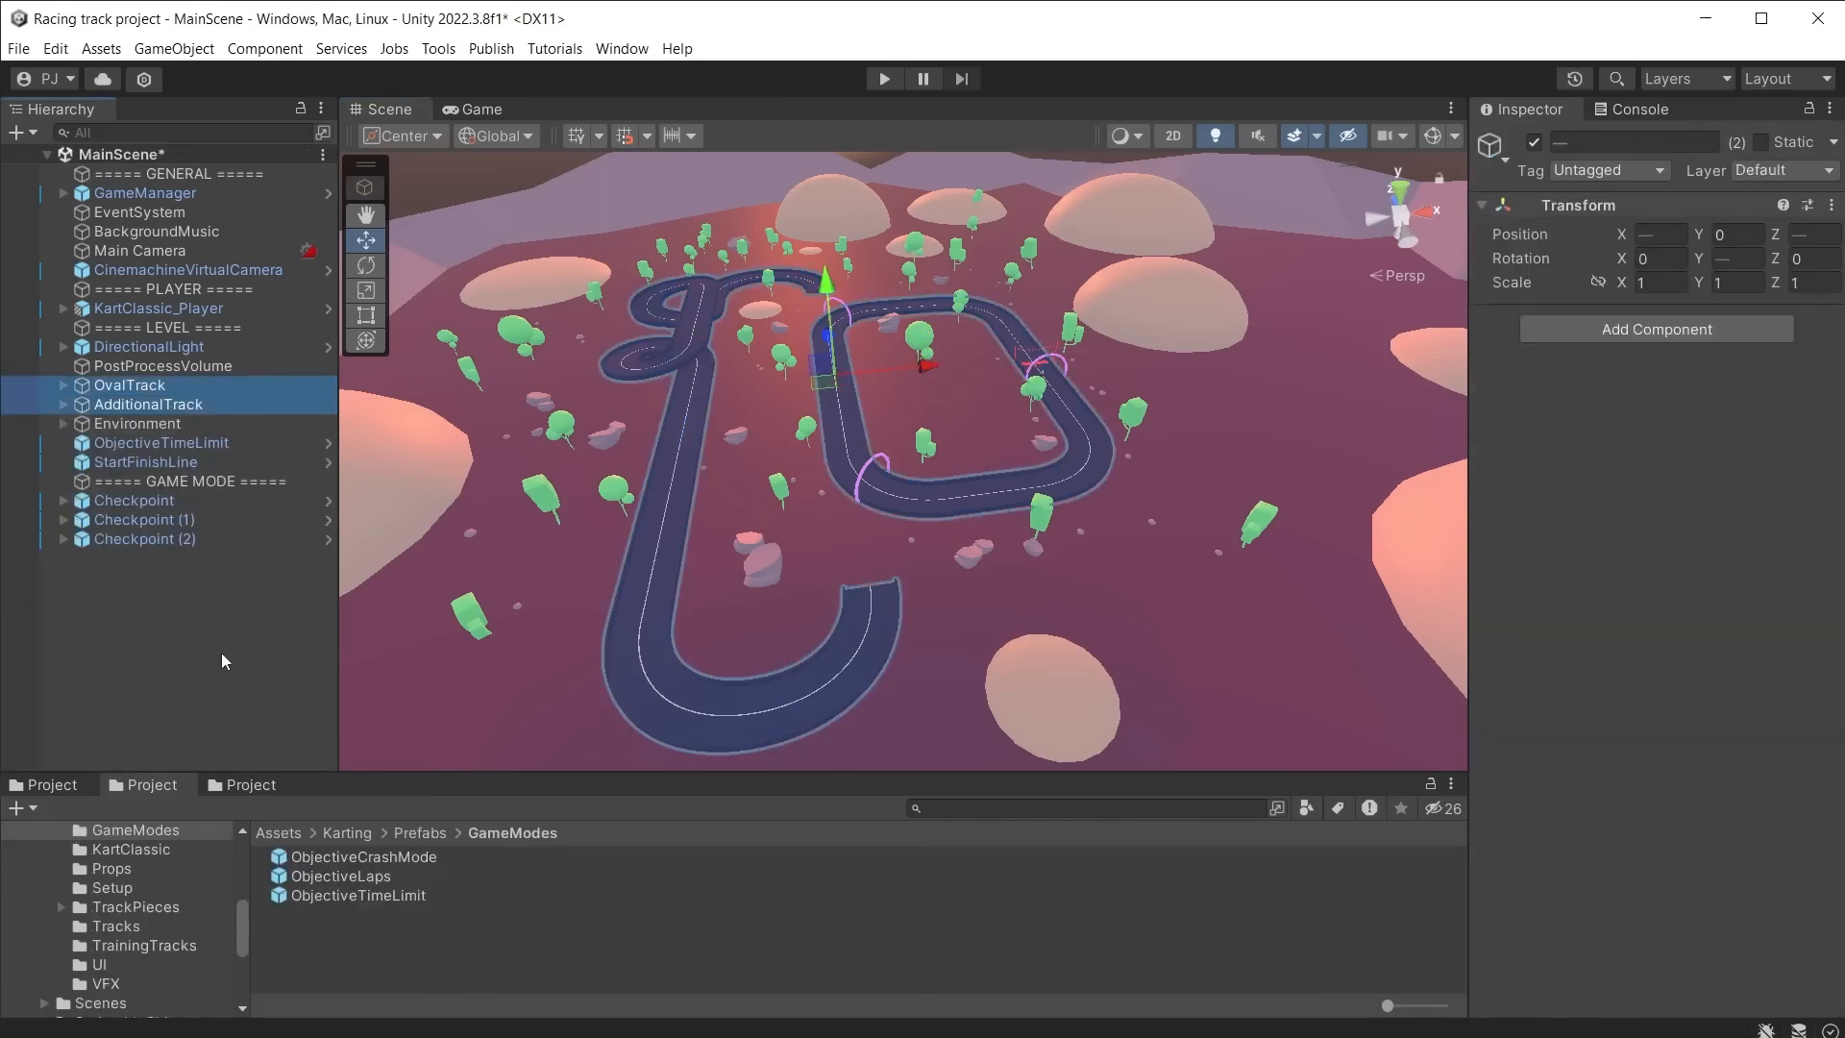
click(182, 502)
shift+click(182, 538)
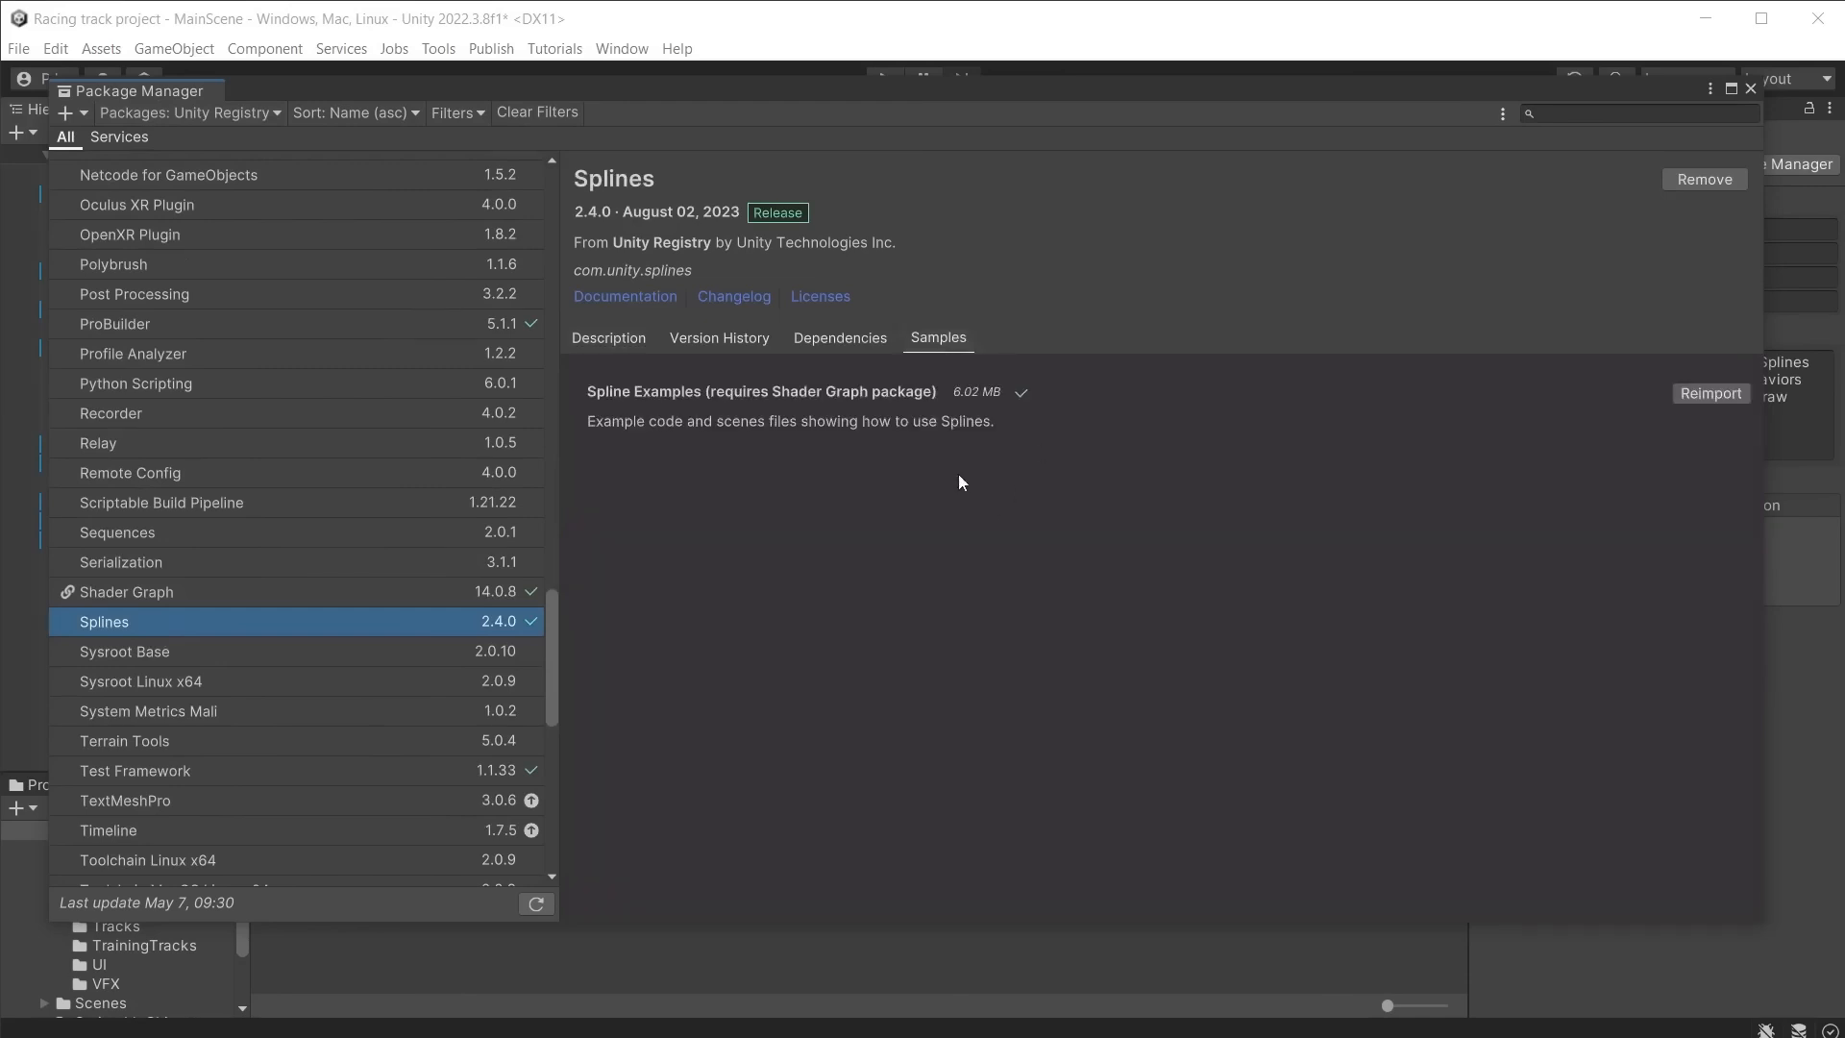
Step: Close the Package Manager and extend the new track spline with seven more knots in a winding course
click(1749, 87)
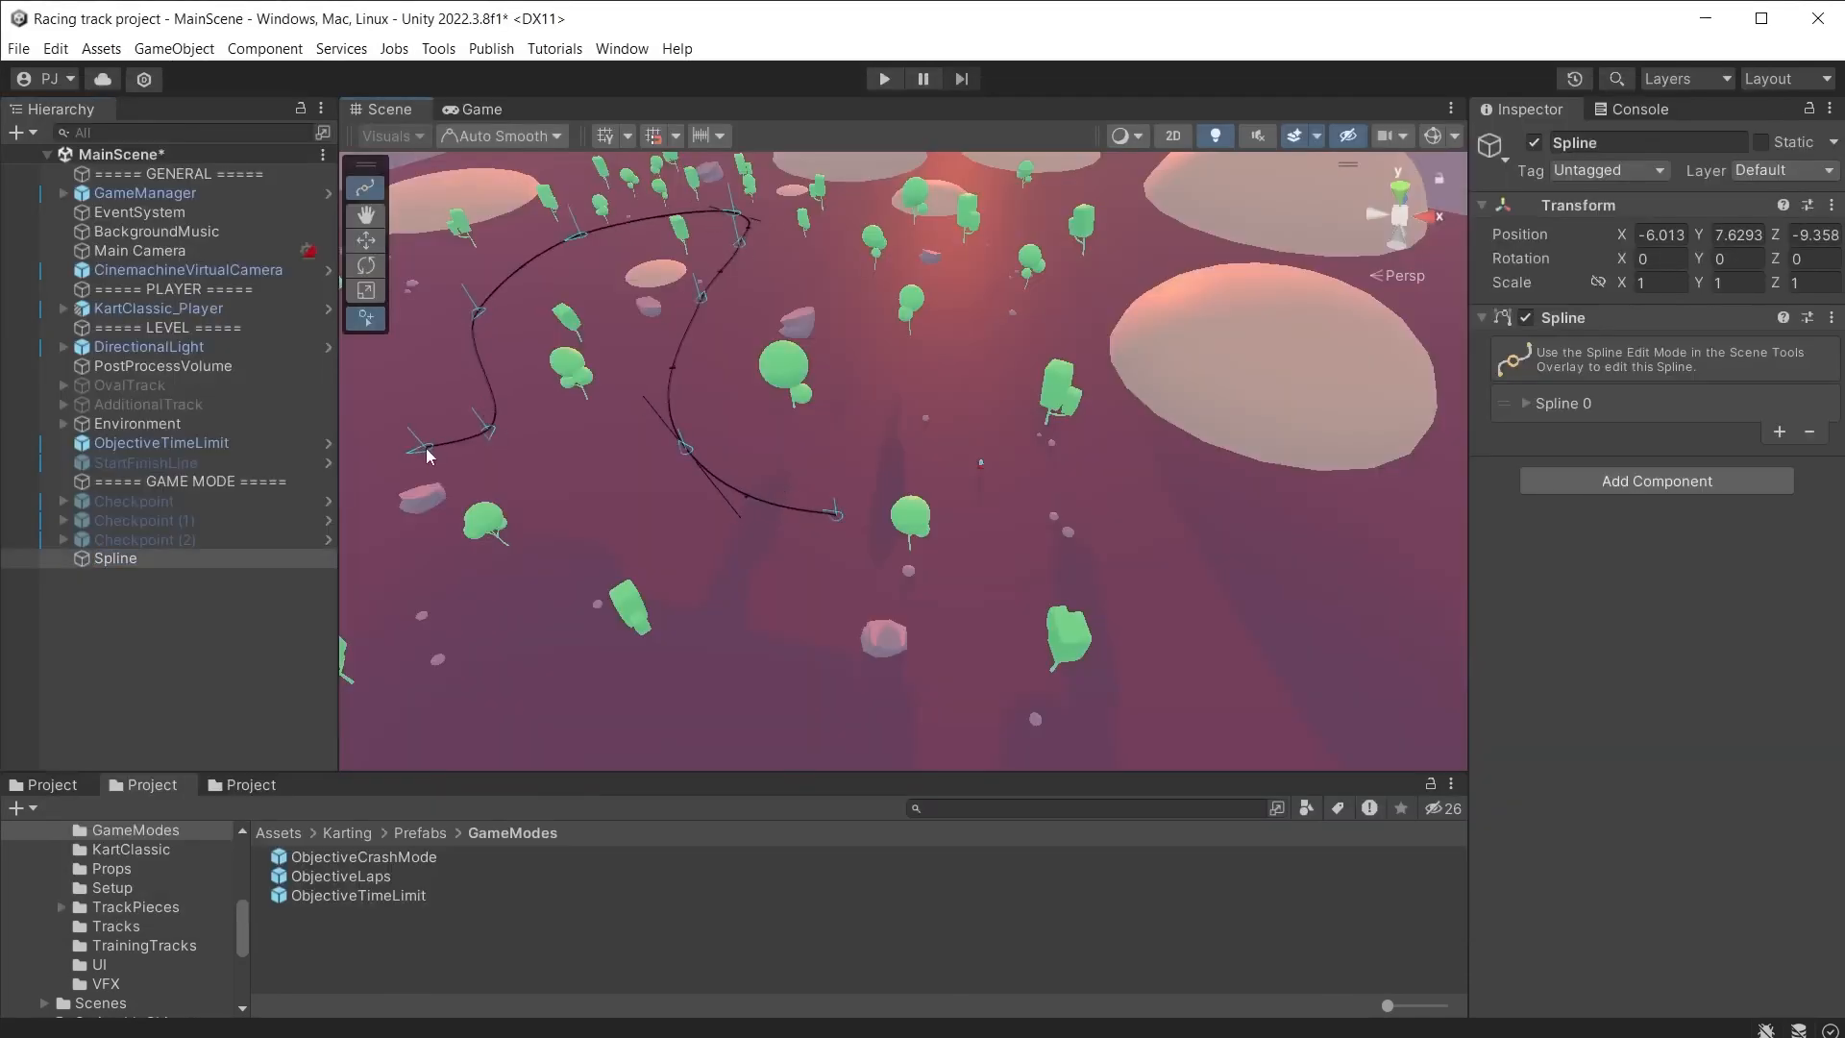
scroll(431, 457, down, 2)
click(422, 500)
click(389, 613)
click(541, 686)
click(577, 593)
click(670, 606)
click(726, 697)
click(871, 708)
Step: Add a Loft Road Behaviour component to the track spline and set its texture scale to 250
click(1656, 480)
click(1648, 565)
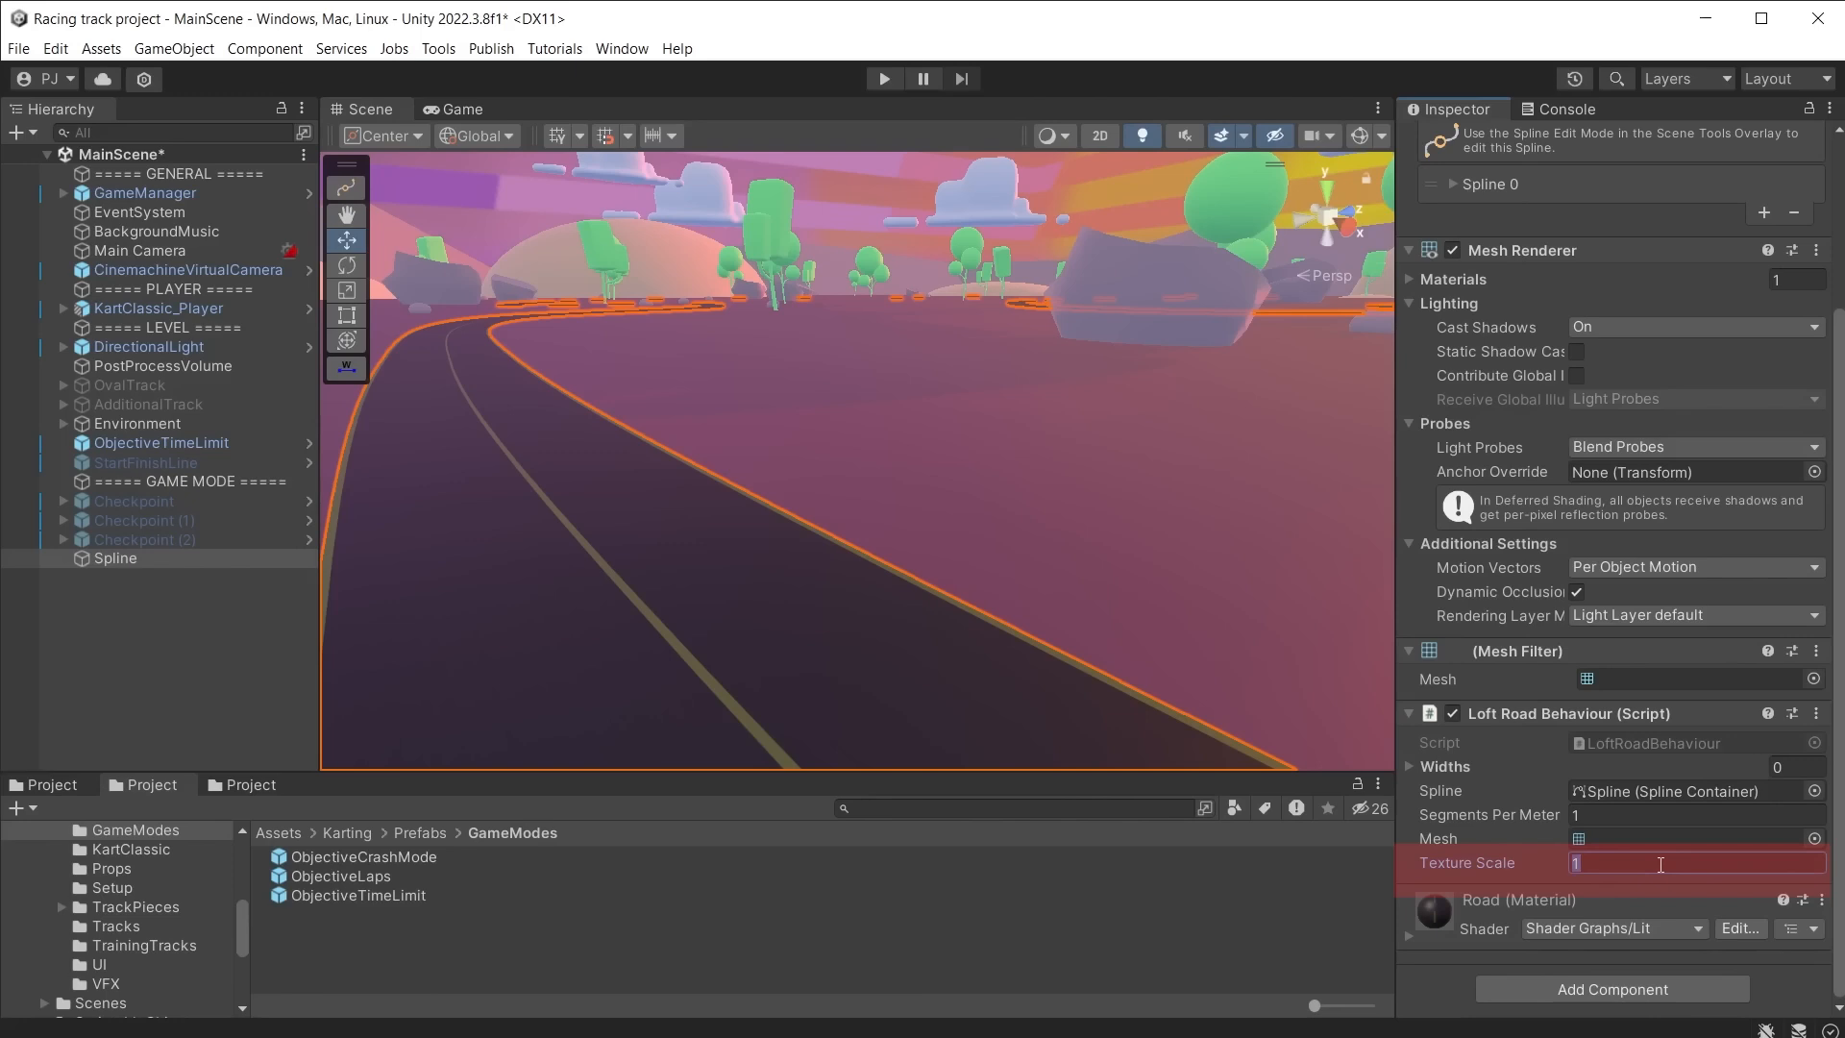
text(250)
Step: Set the lofted road's segments per meter to 3
right_drag(782, 581, 650, 652)
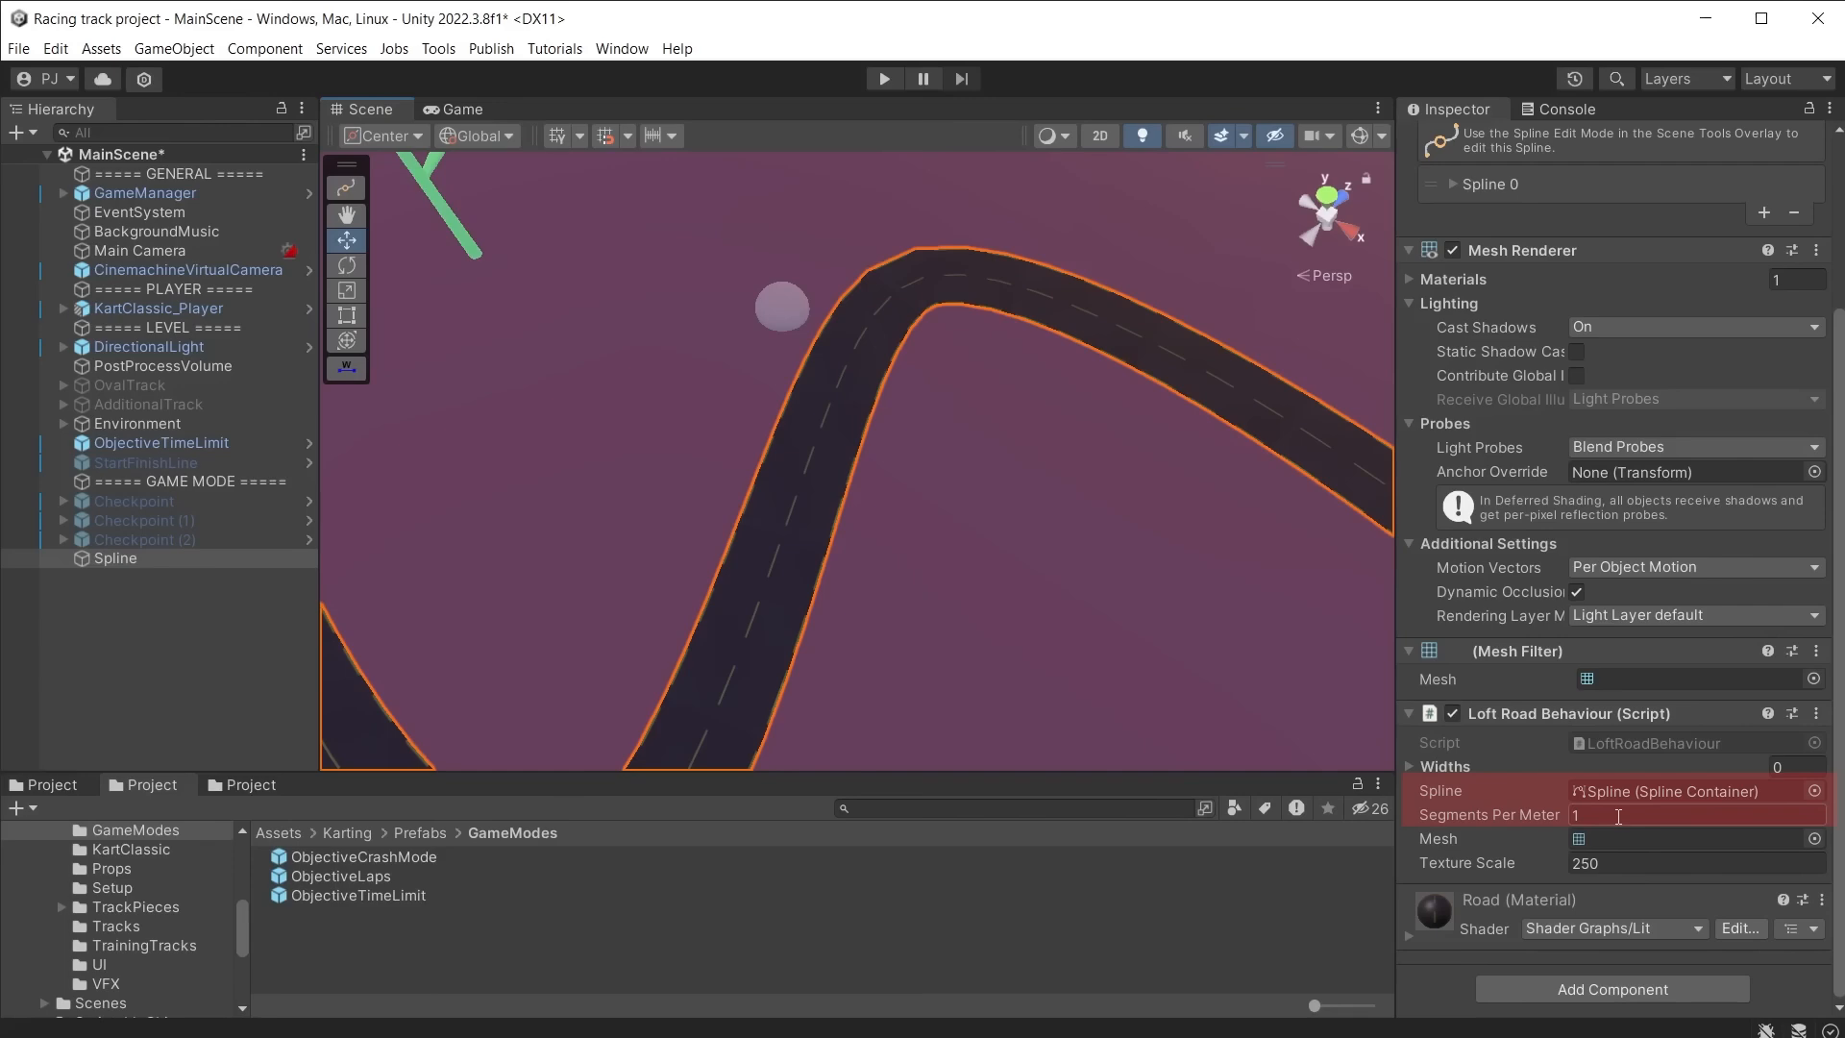
click(1618, 816)
text(3)
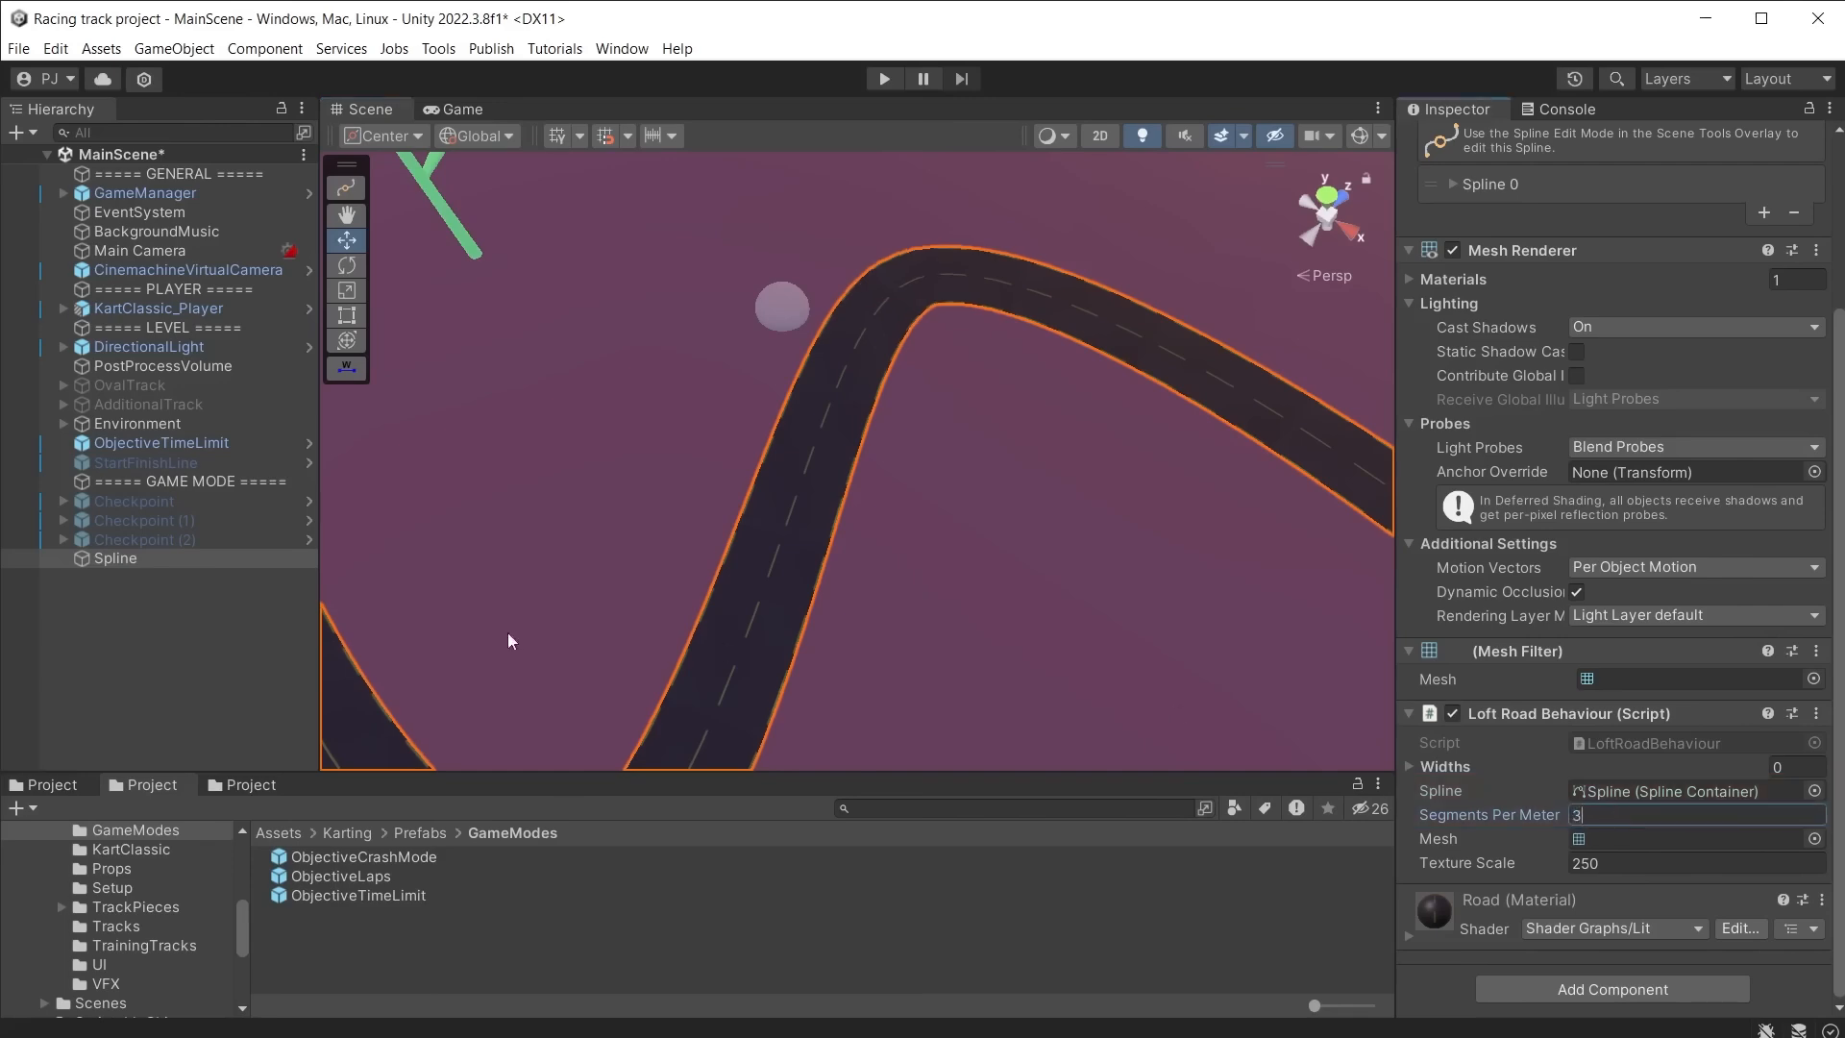
Step: Move KartClassic_Player along Z onto the lofted road, at about Z -43.7
click(171, 636)
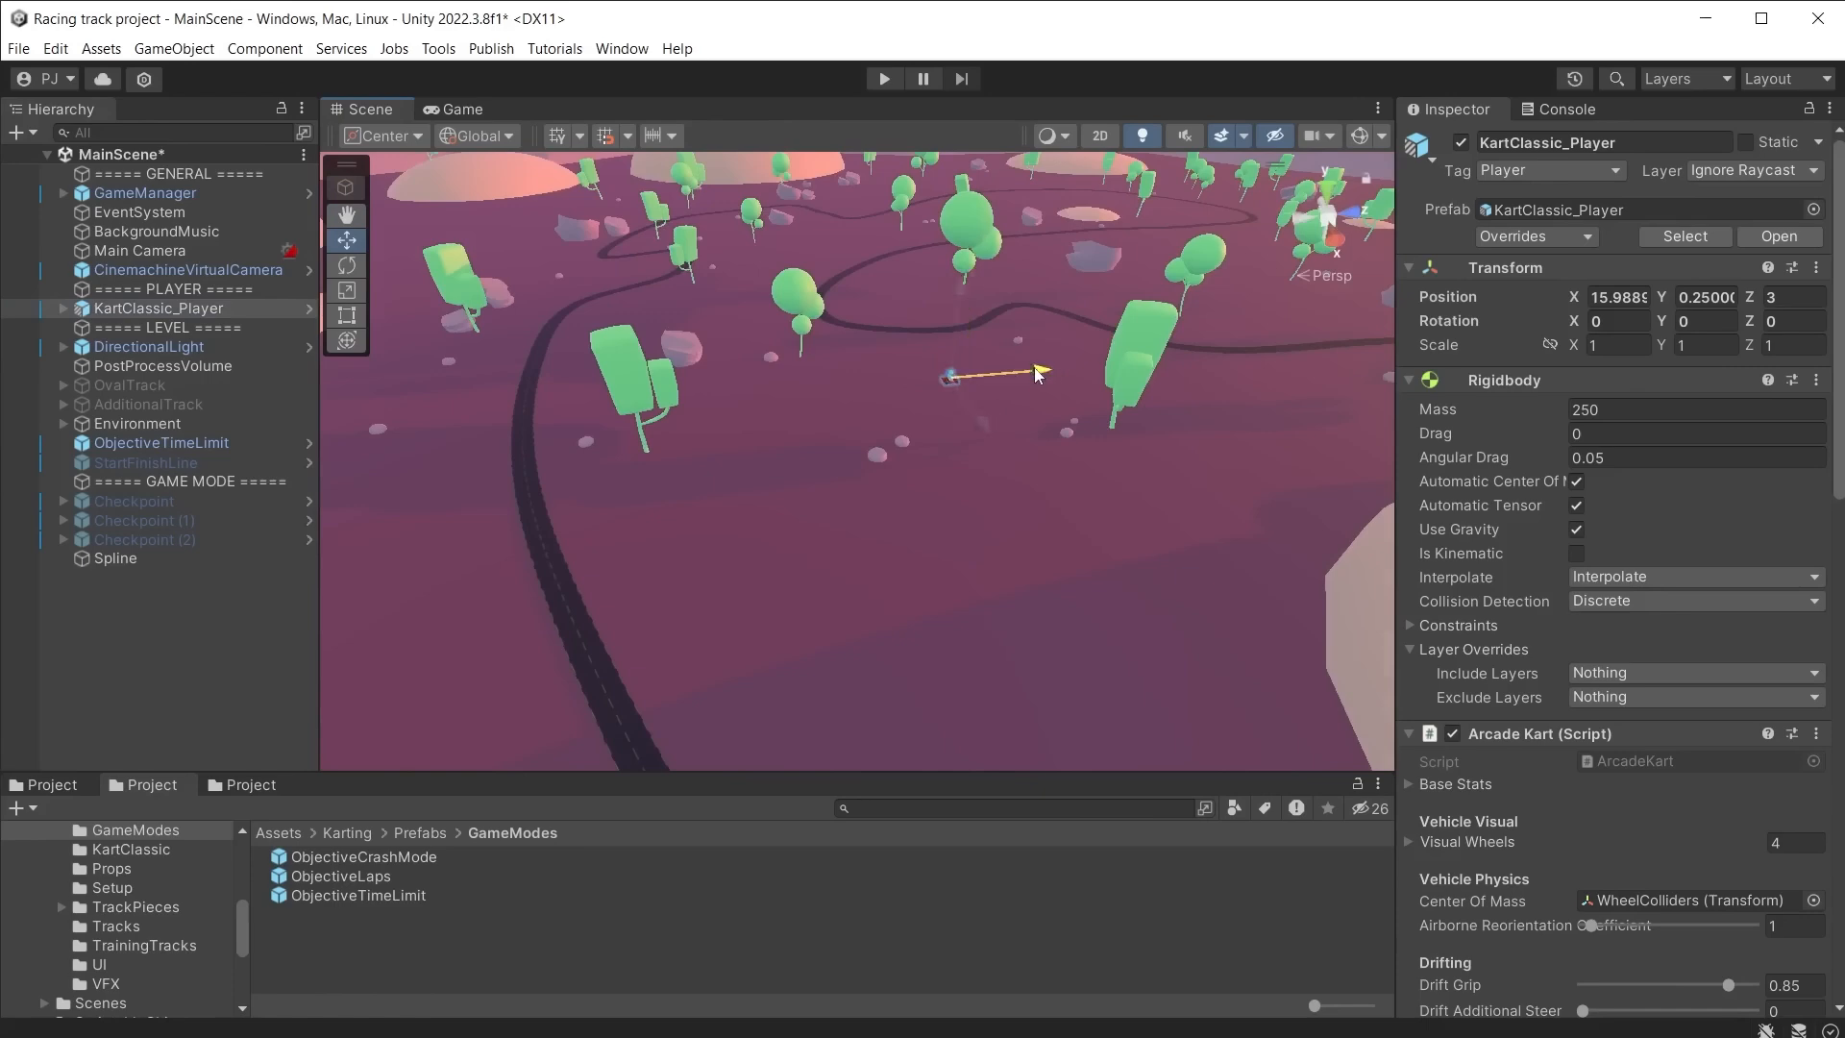
drag(625, 396, 619, 398)
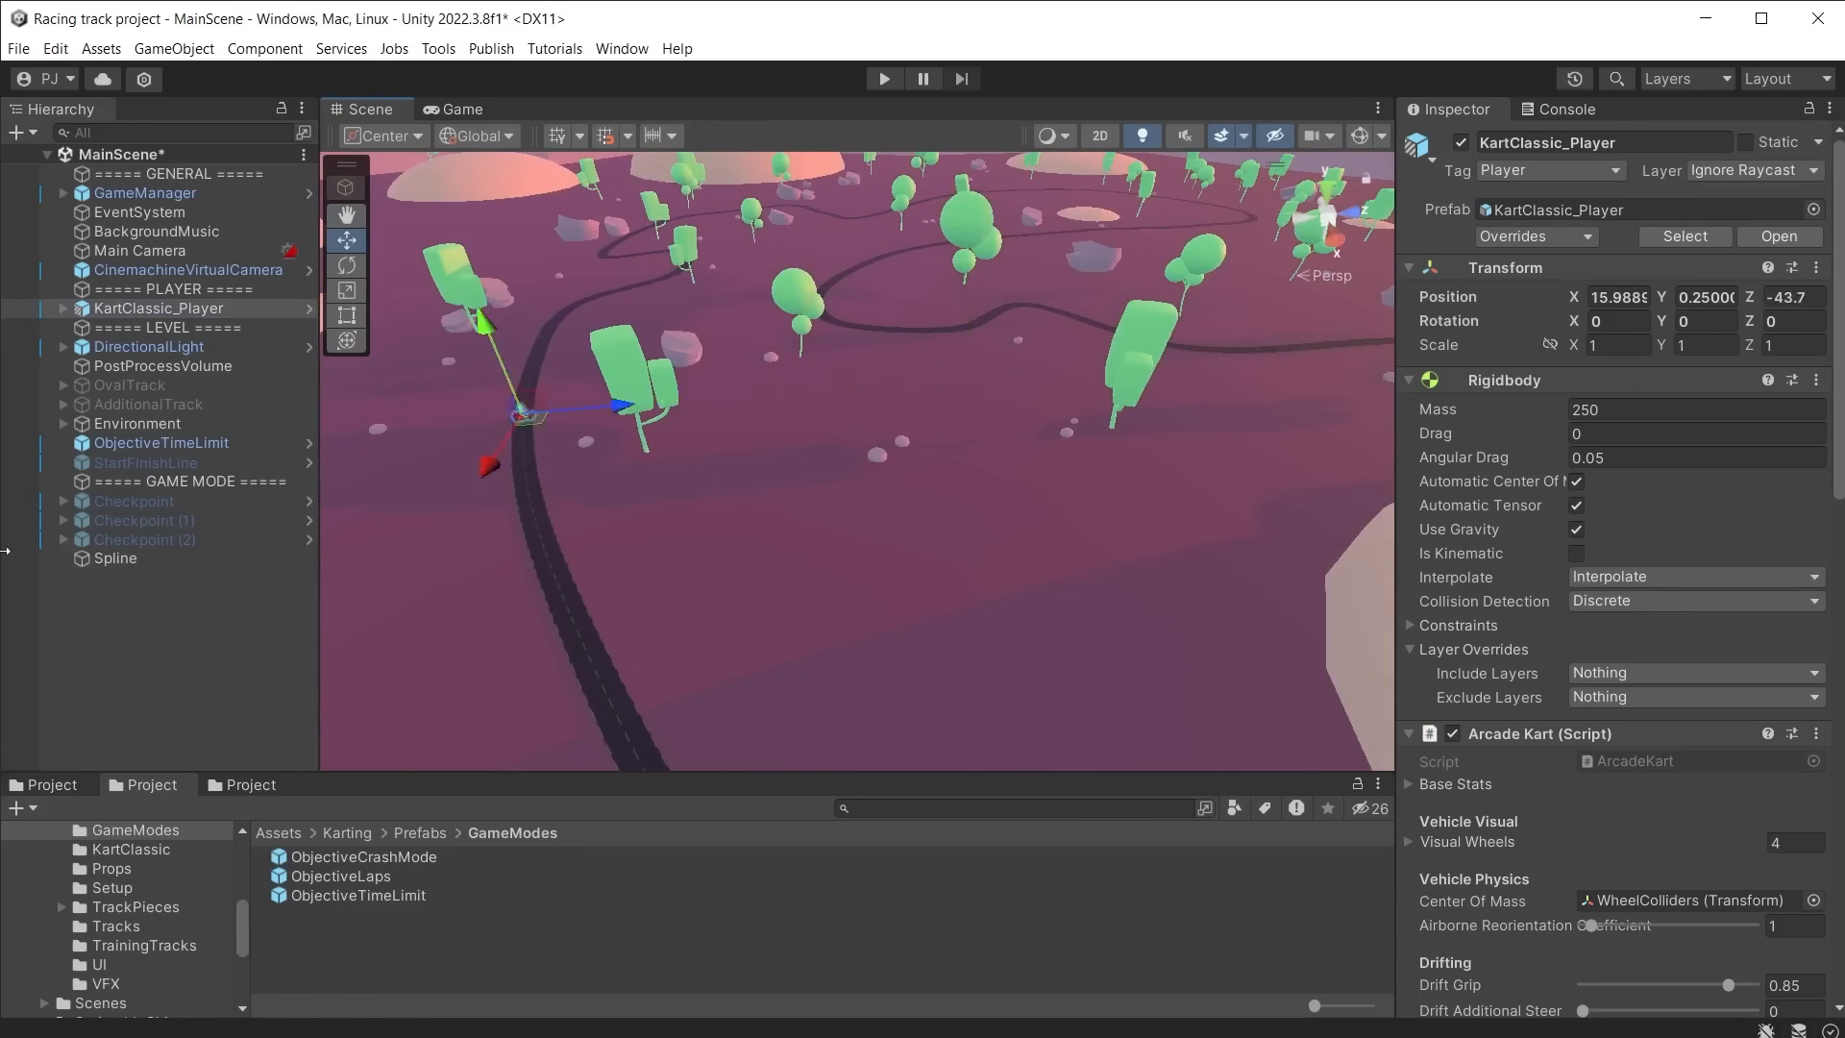
Step: Add a width entry with a default value of 4 to the track spline's Loft Road Behaviour
double_click(129, 308)
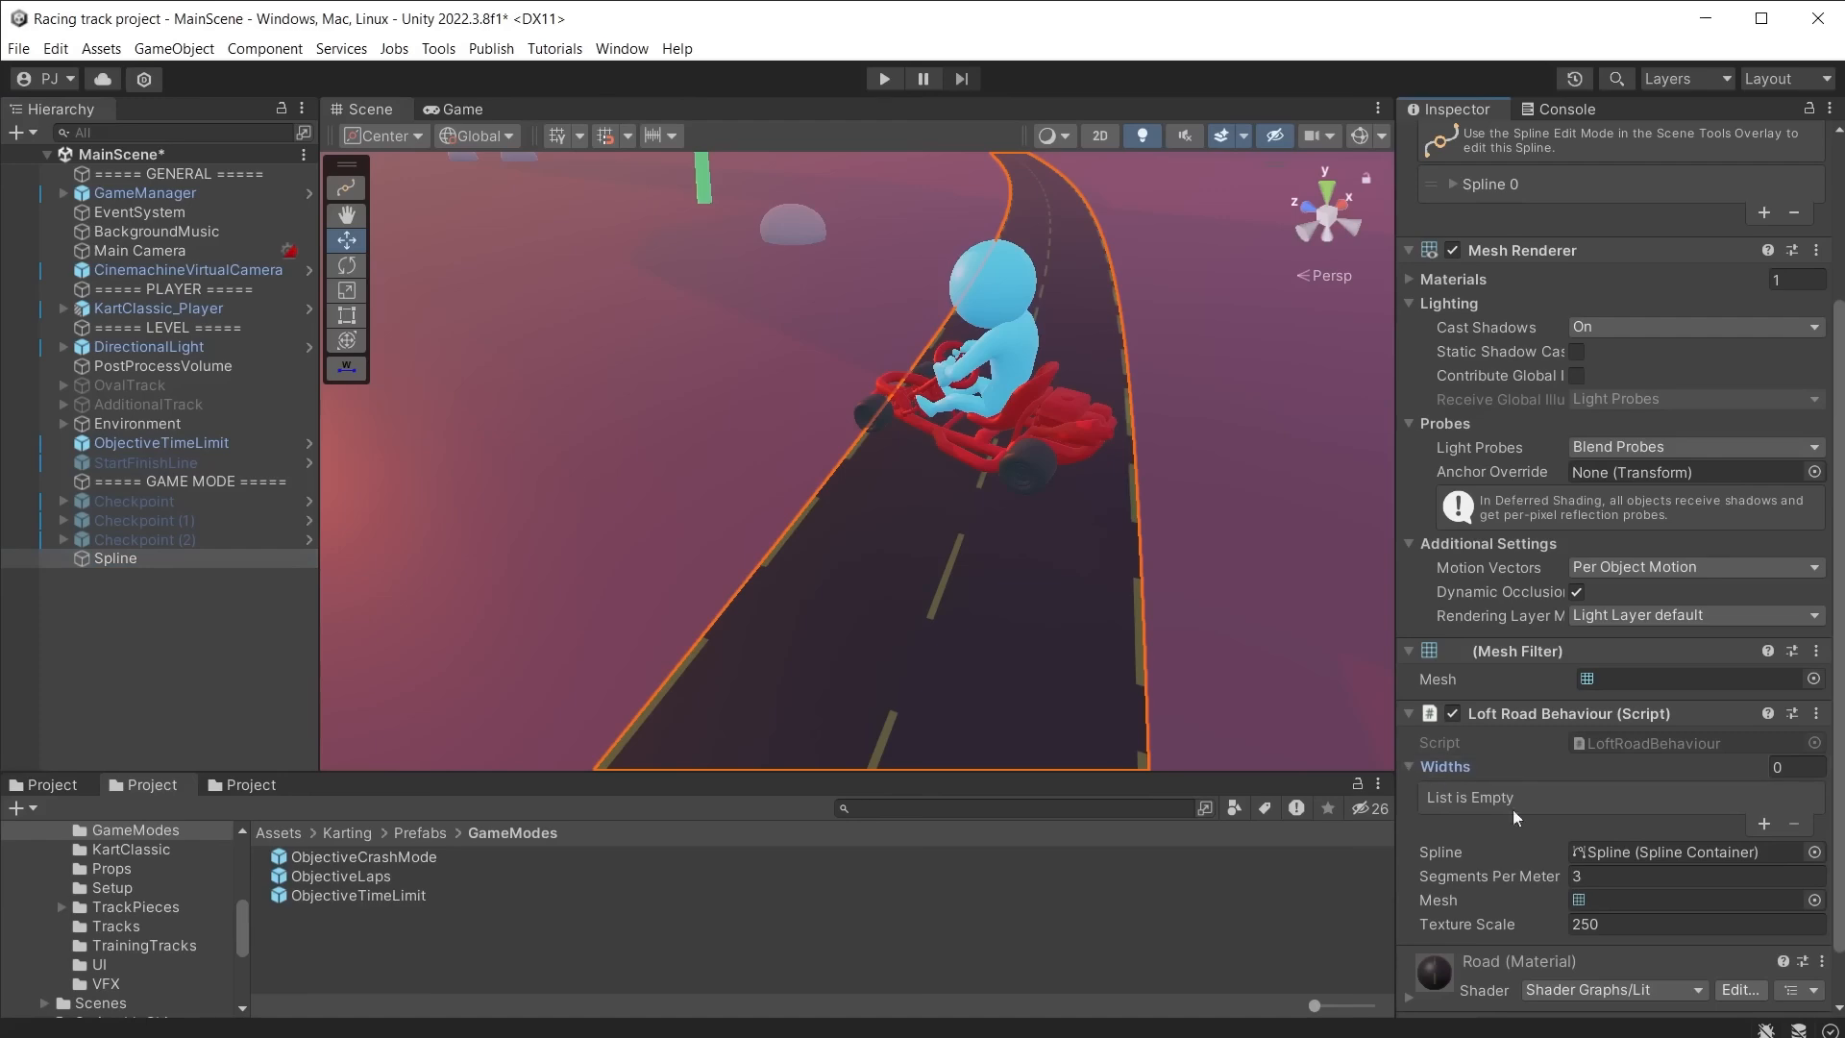
click(1763, 823)
click(1595, 821)
text(4)
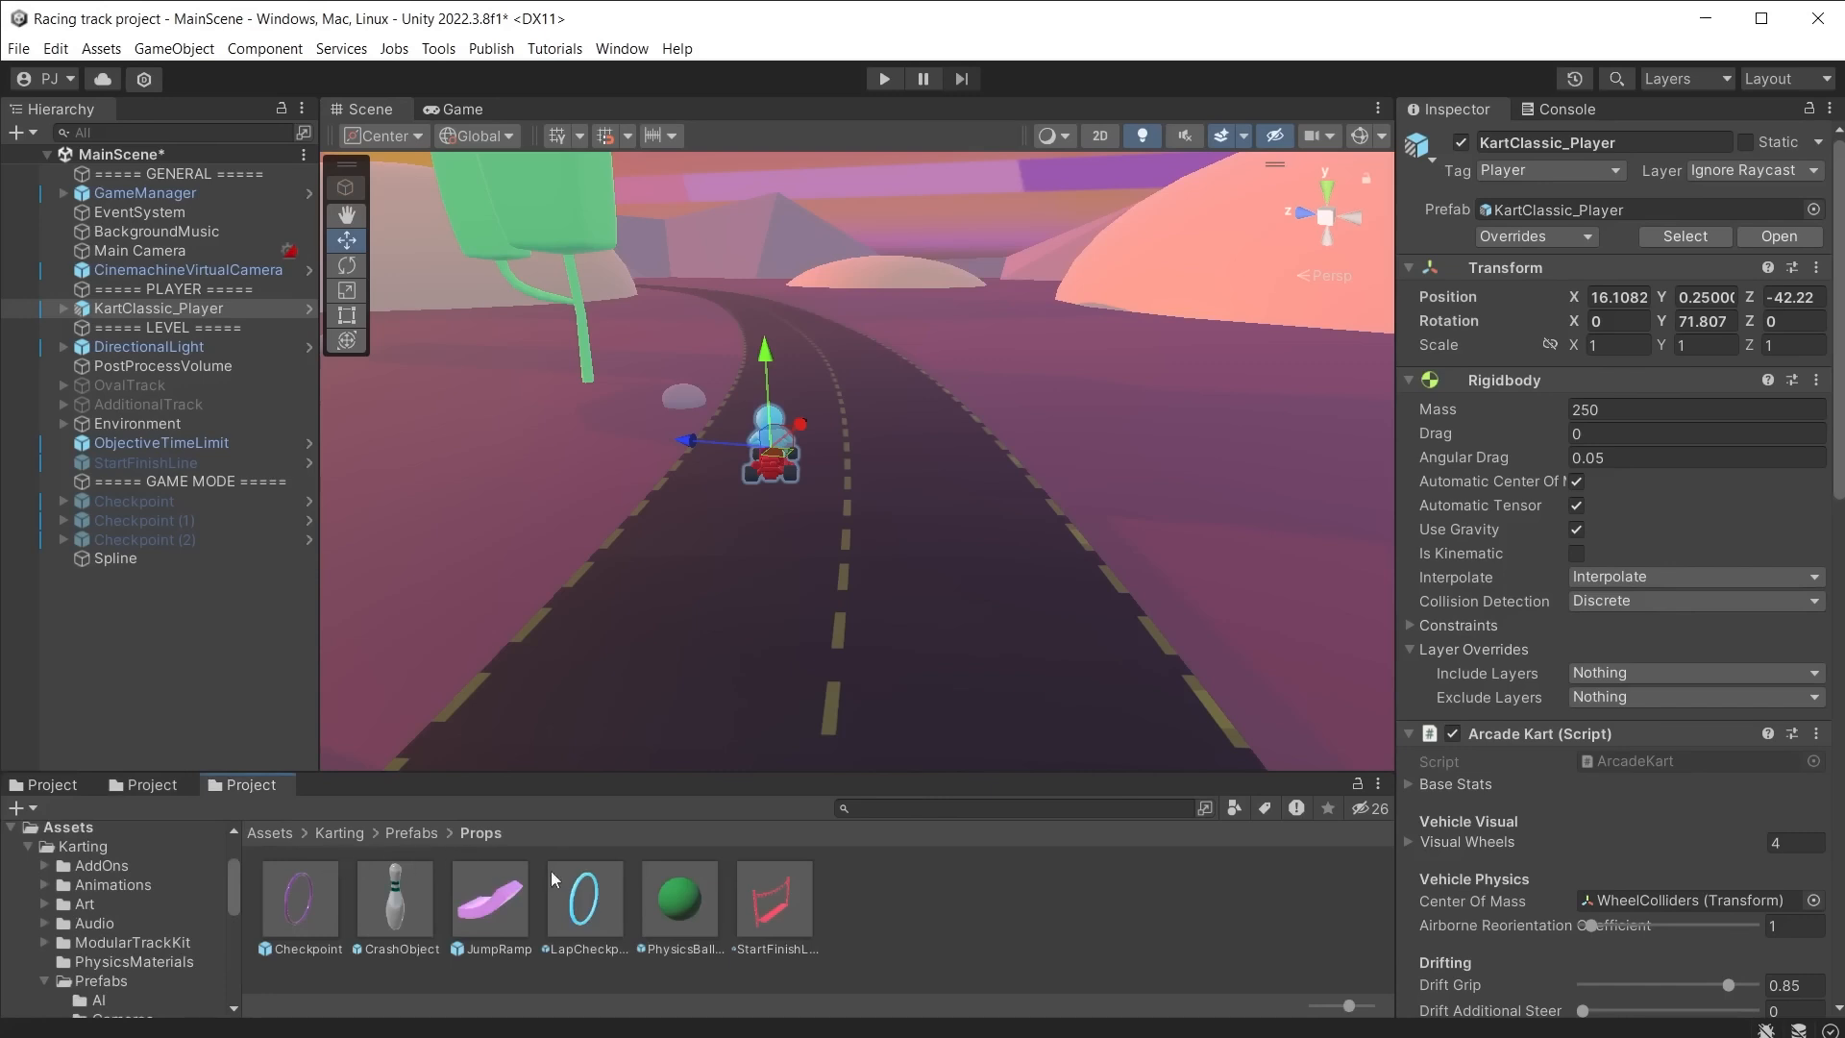
Step: Place the StartFinishLine prefab on the road just ahead of the kart and rotate it to span the track
drag(758, 915, 875, 463)
key(e)
drag(931, 343, 713, 342)
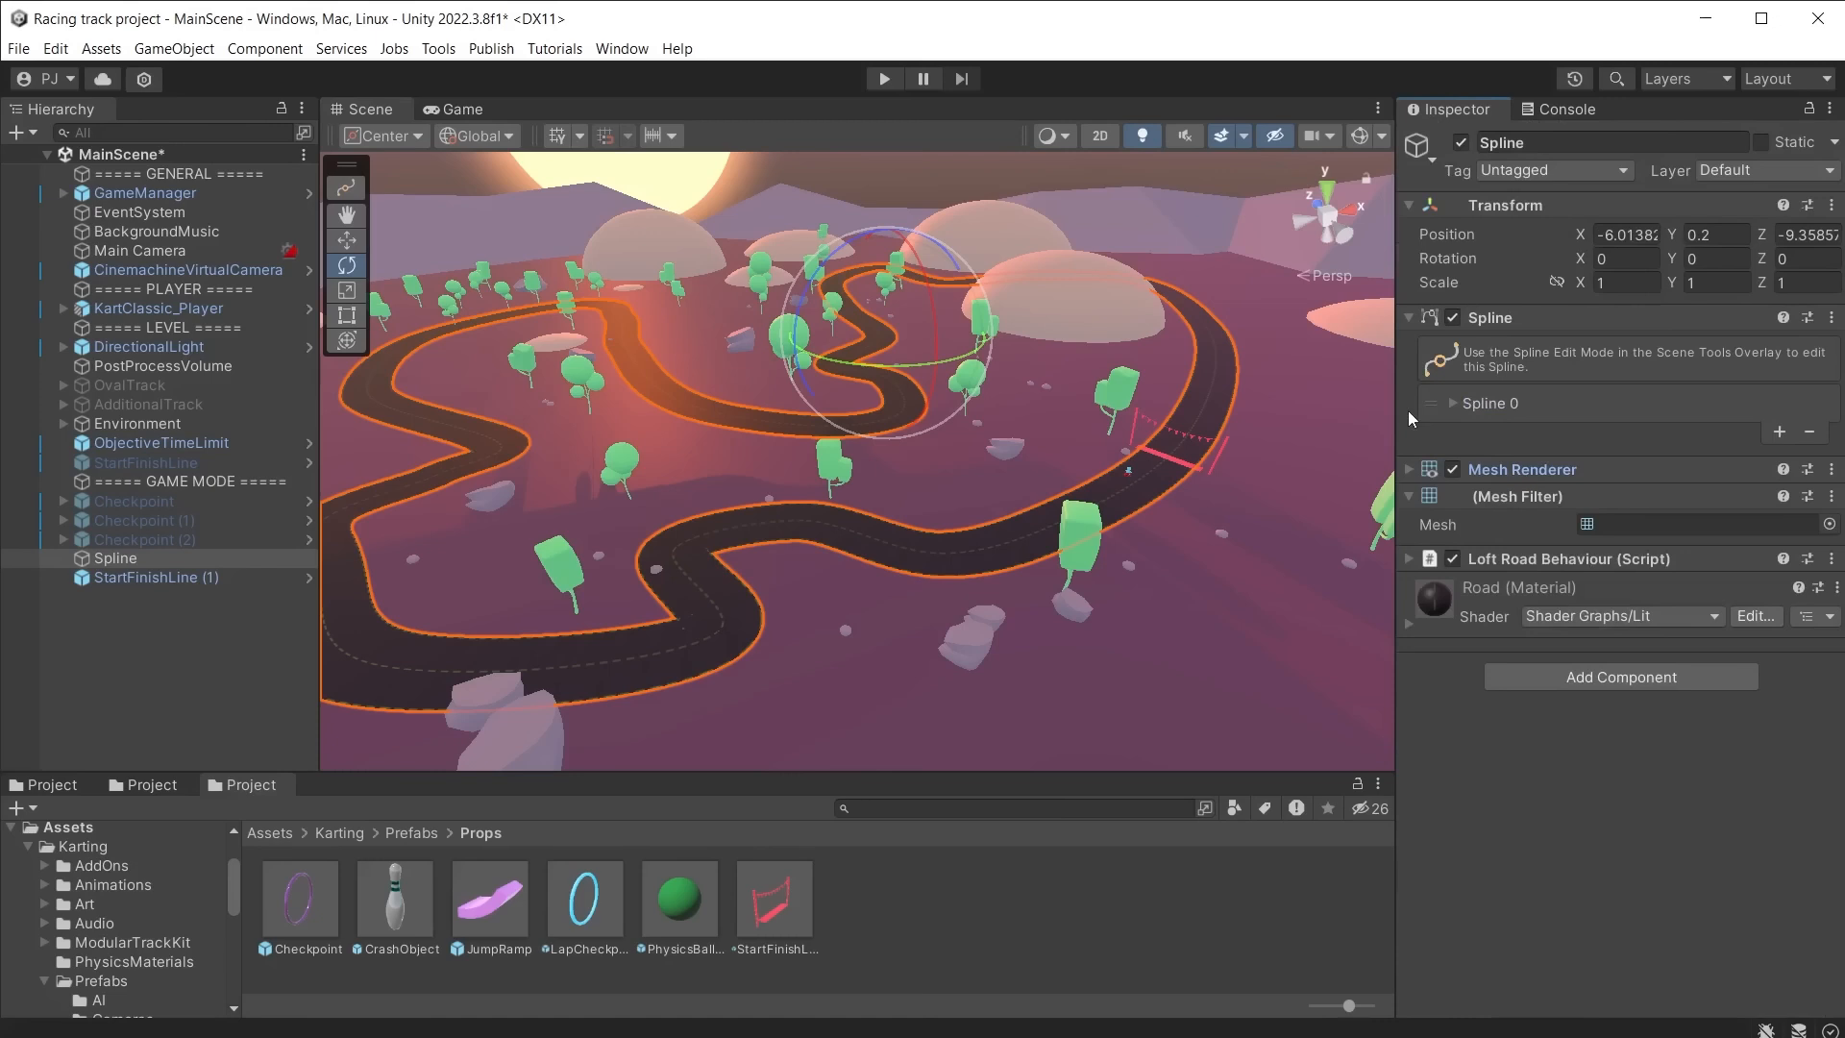
Step: Add a Spline Instantiate component to the track spline
click(1623, 676)
text(spline)
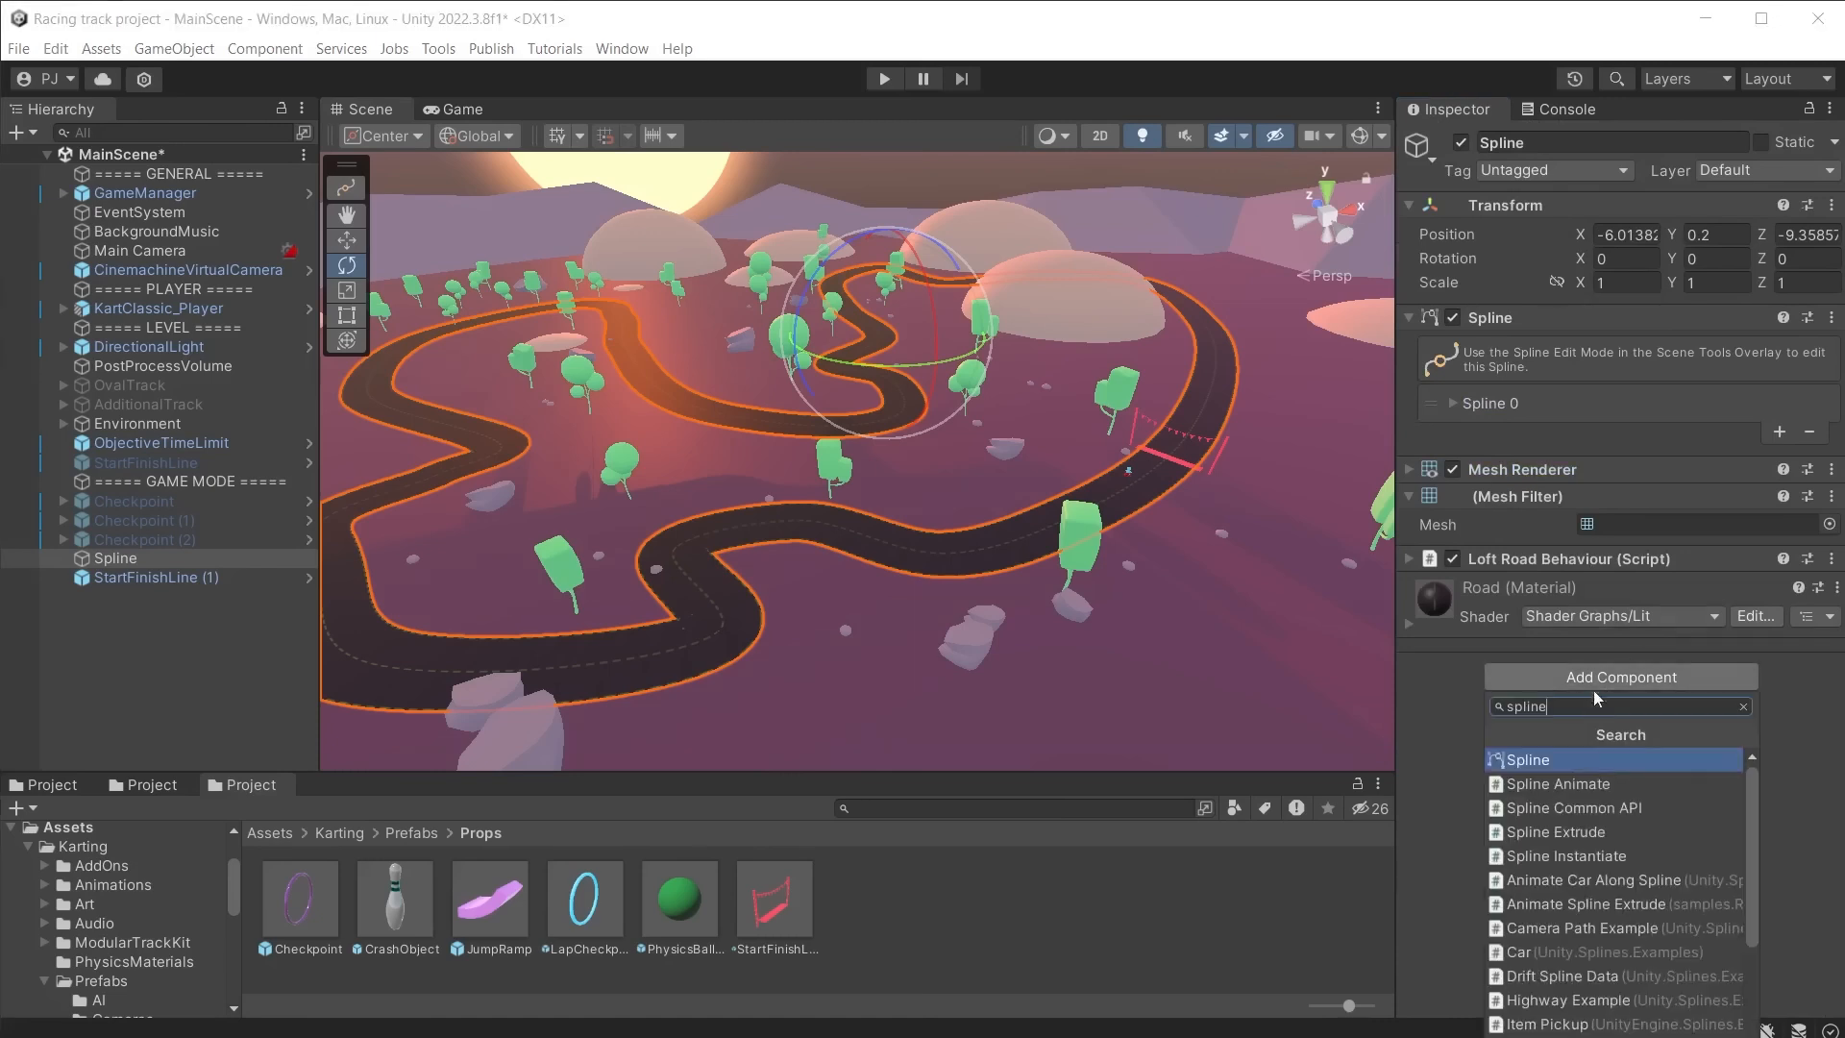
click(1572, 856)
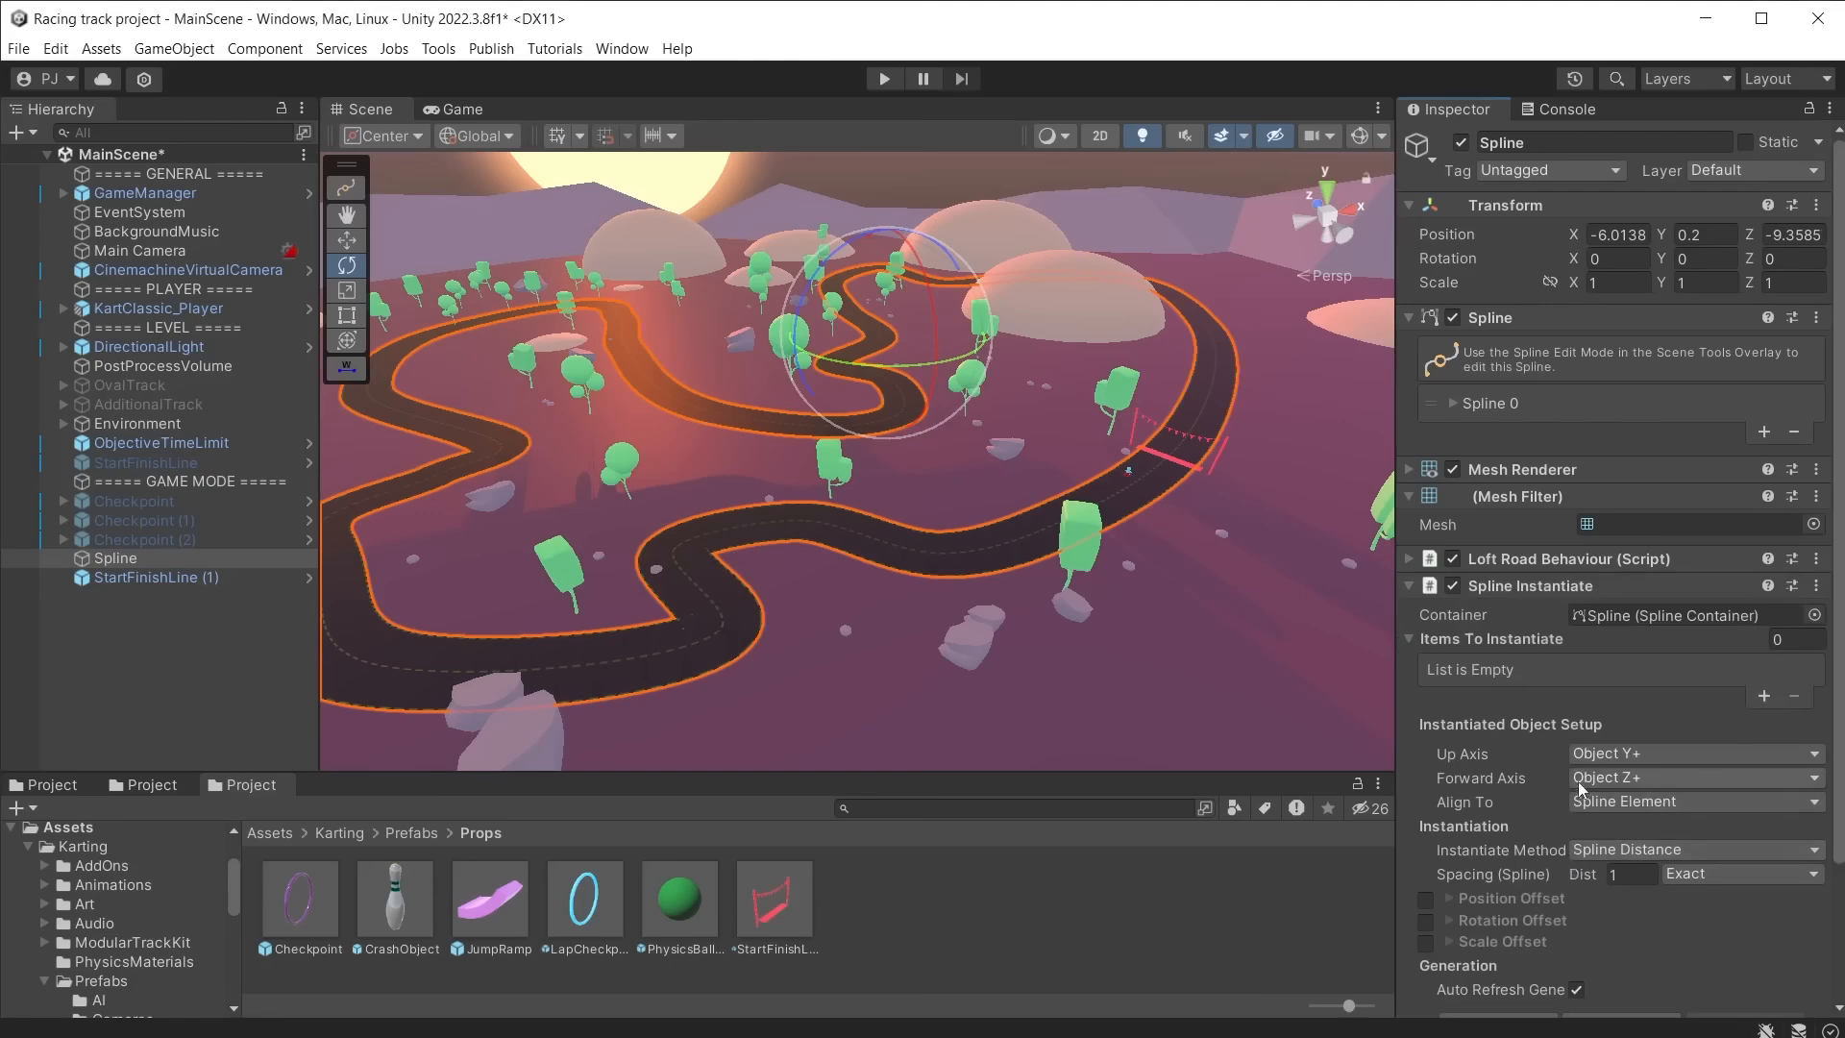
Step: Instantiate the Checkpoint prefab along the track spline using the Instance Count method with a count of 8
click(1764, 695)
drag(297, 903, 1566, 678)
click(1696, 849)
click(1628, 873)
click(1614, 872)
text(8)
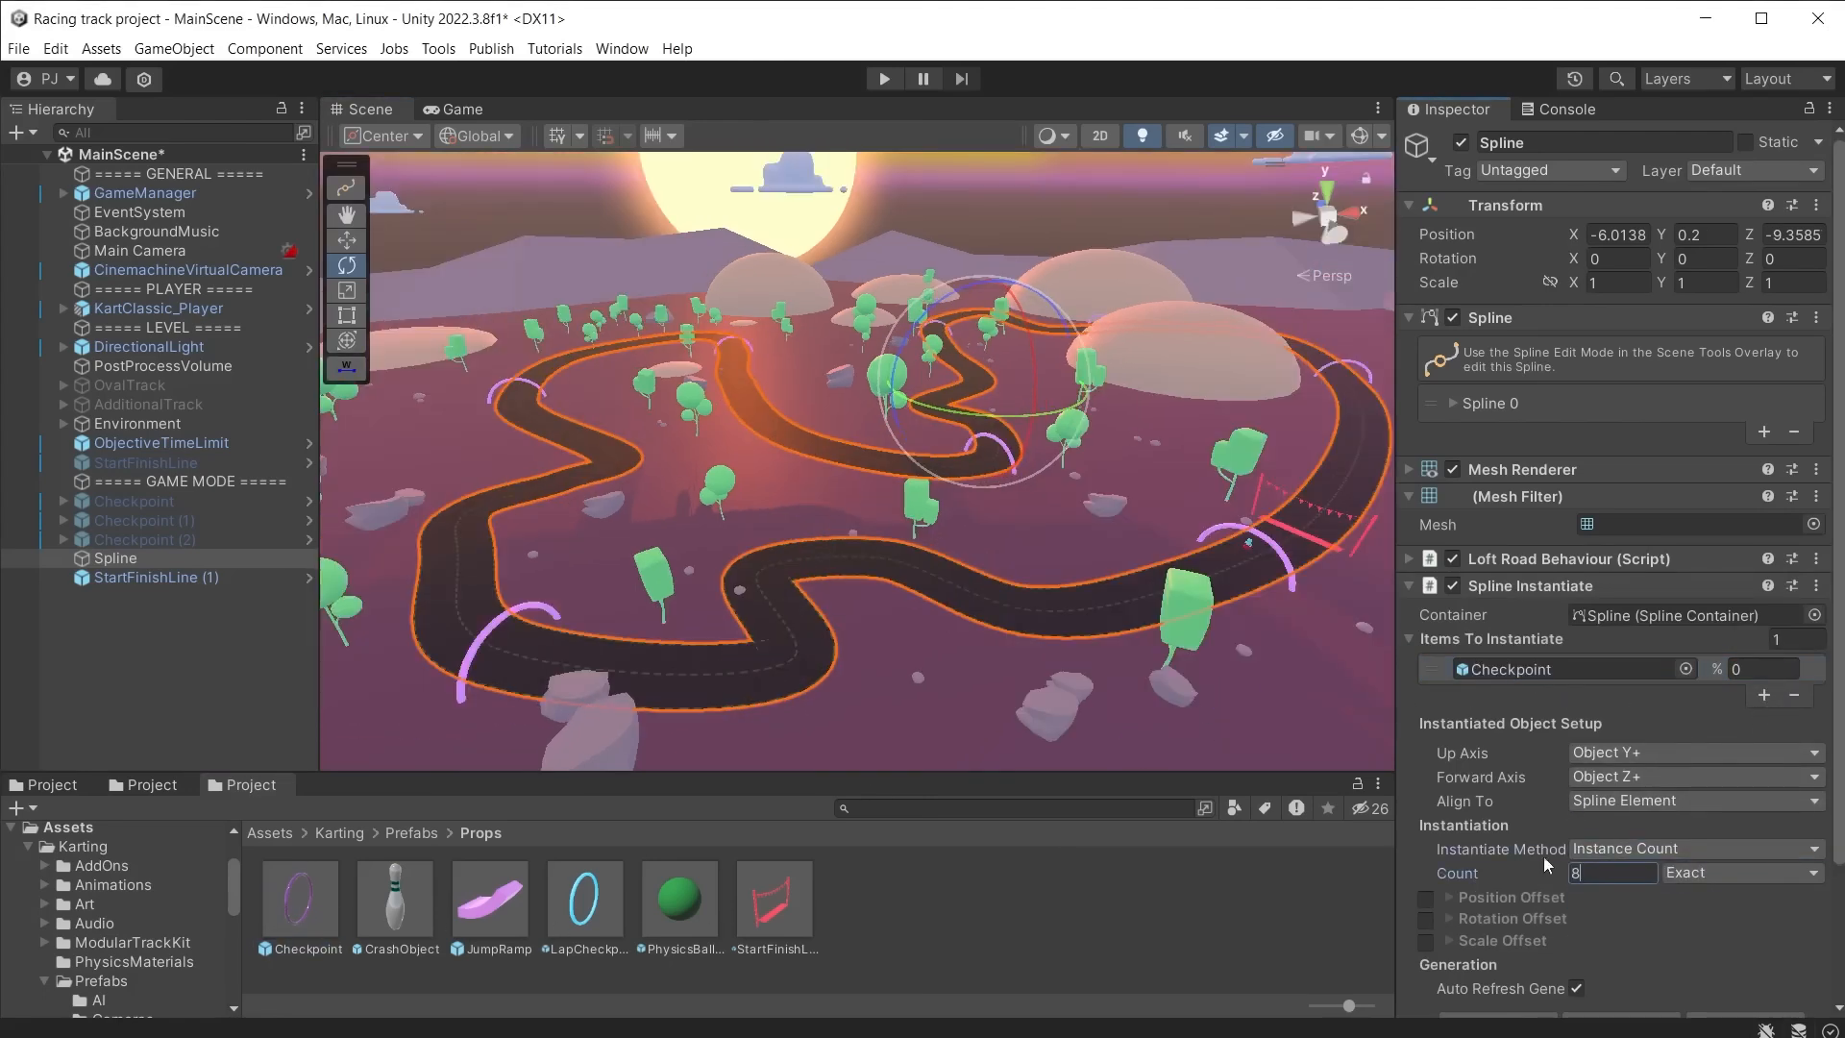
Step: Play the scene and drive the kart along the road through the first checkpoint before stopping play mode
key(ctrl+p)
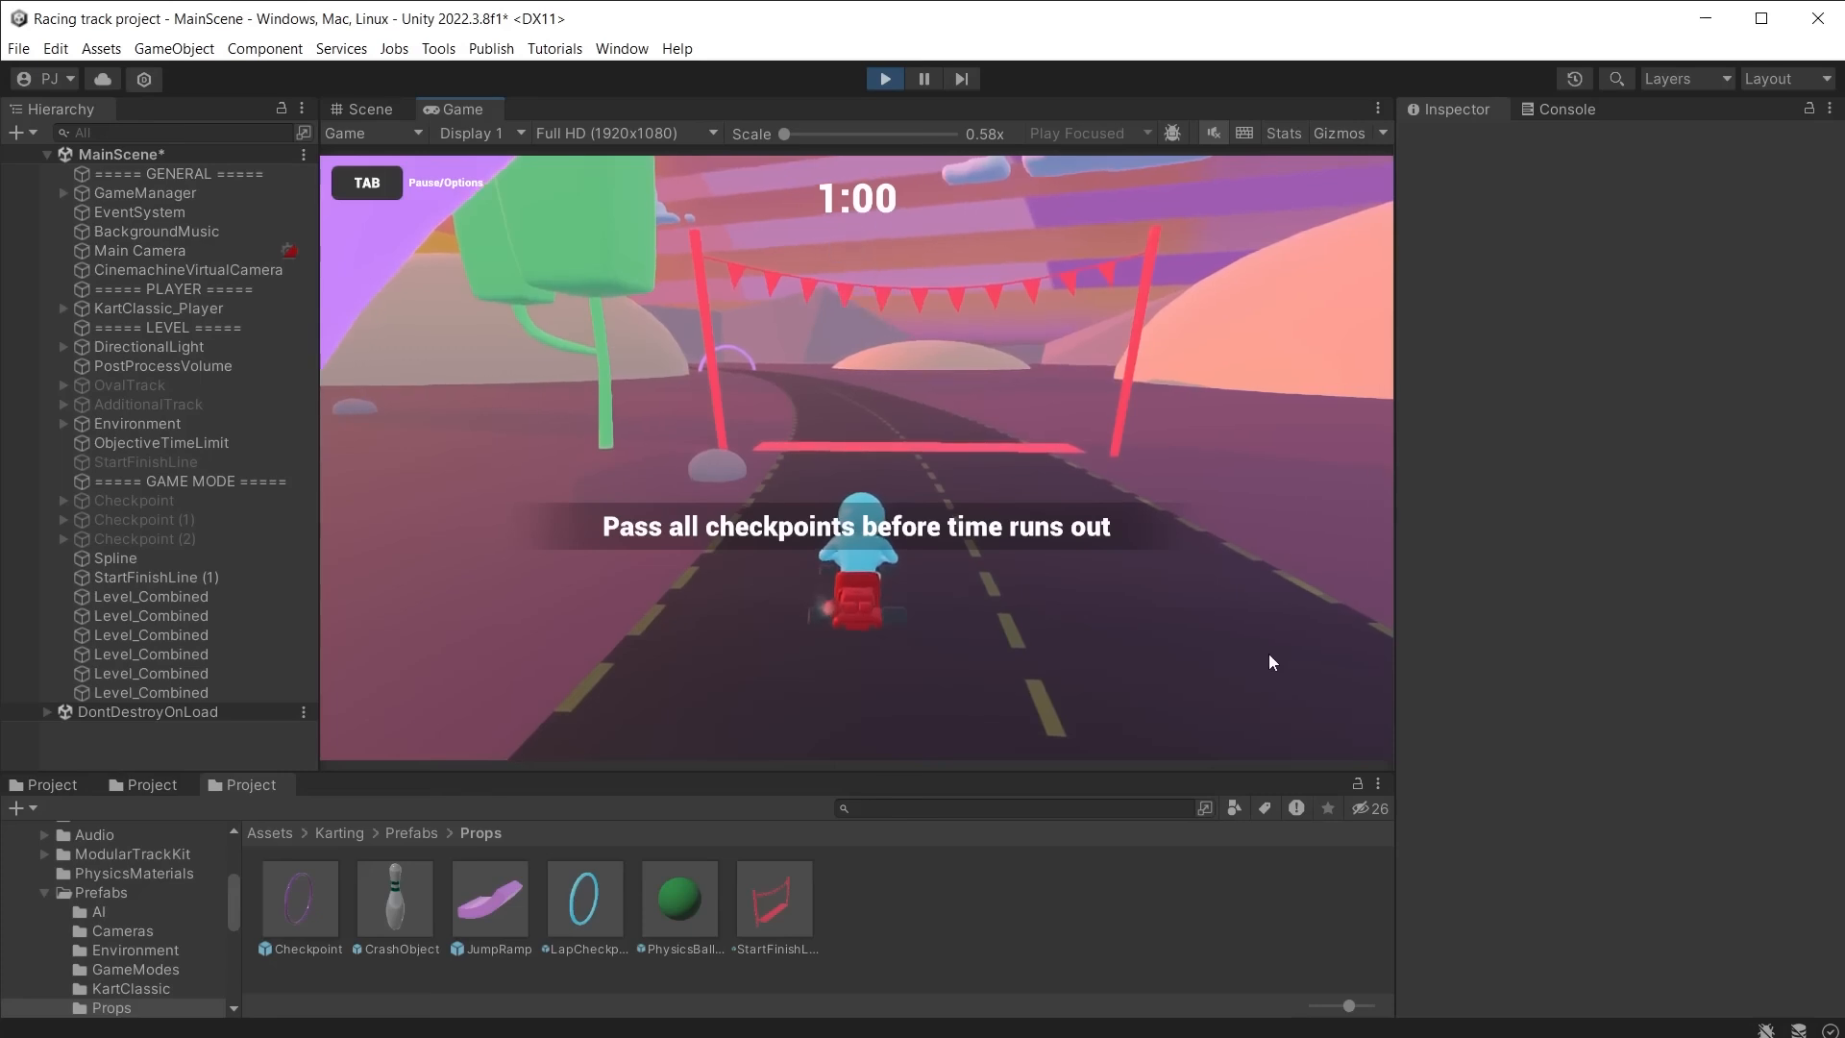
key(w)
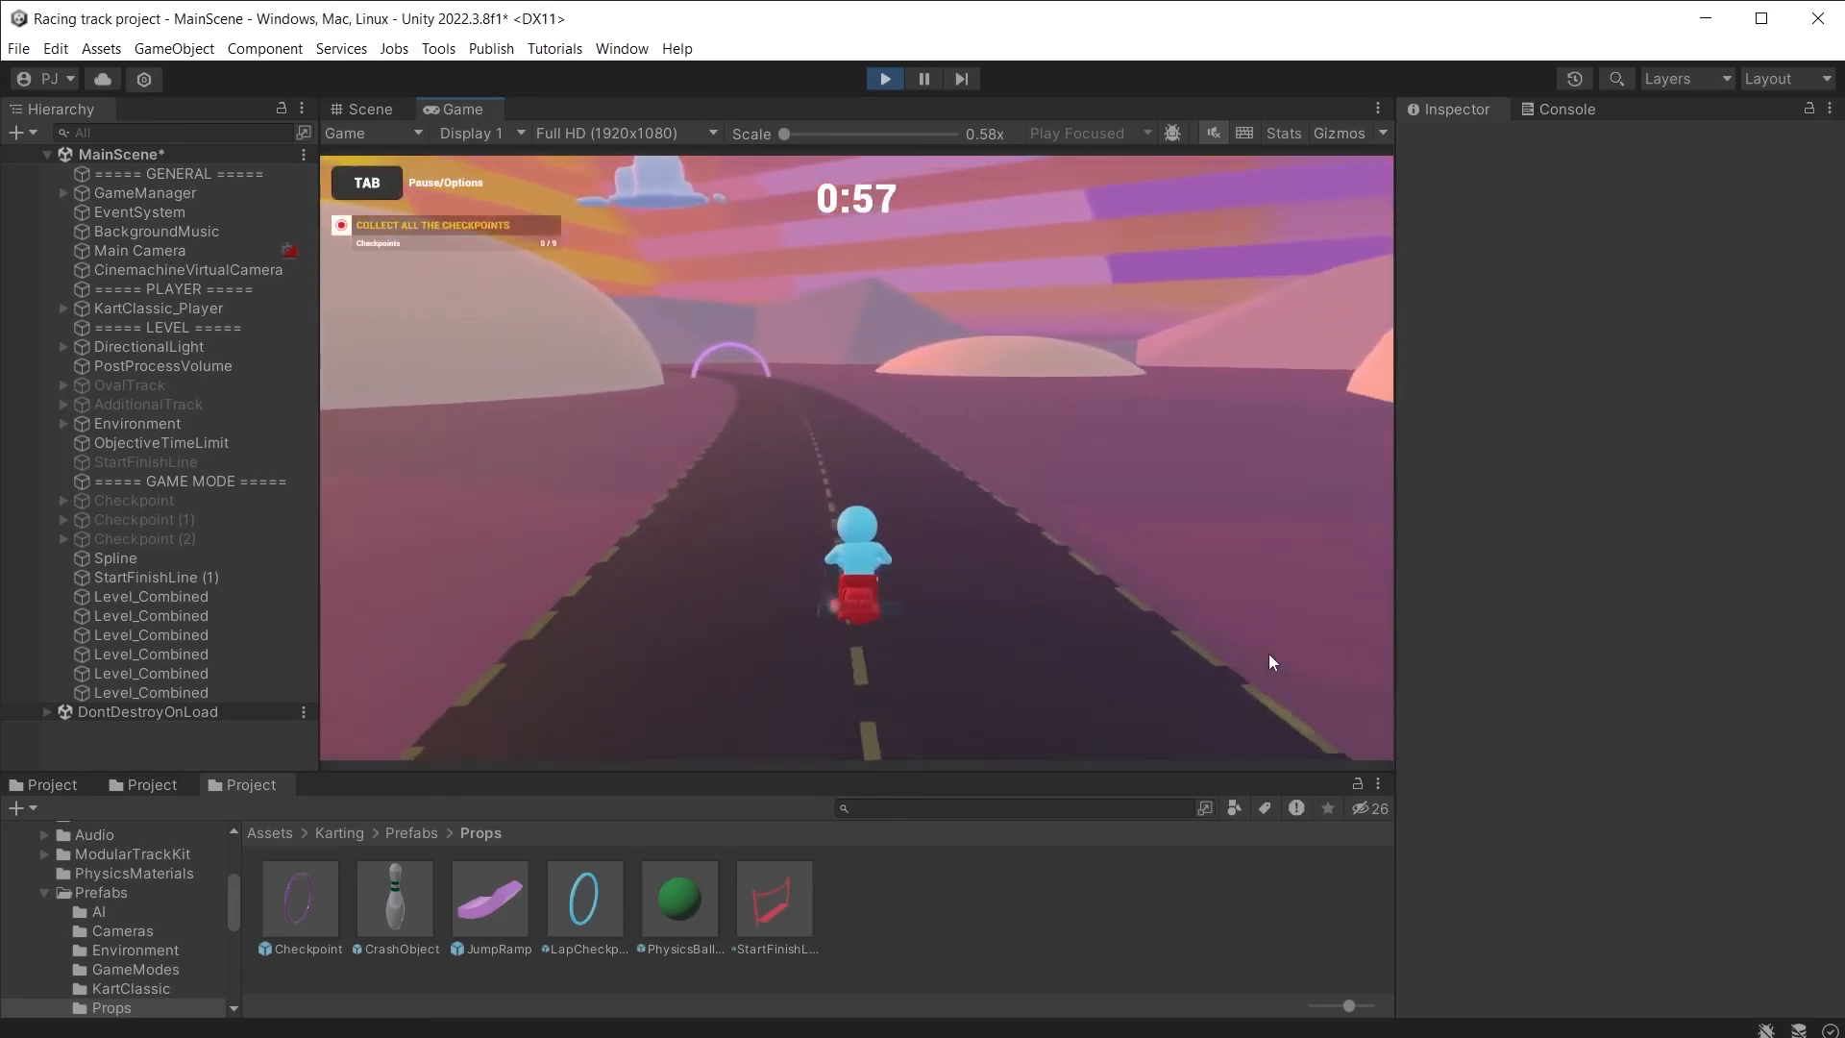
key(a)
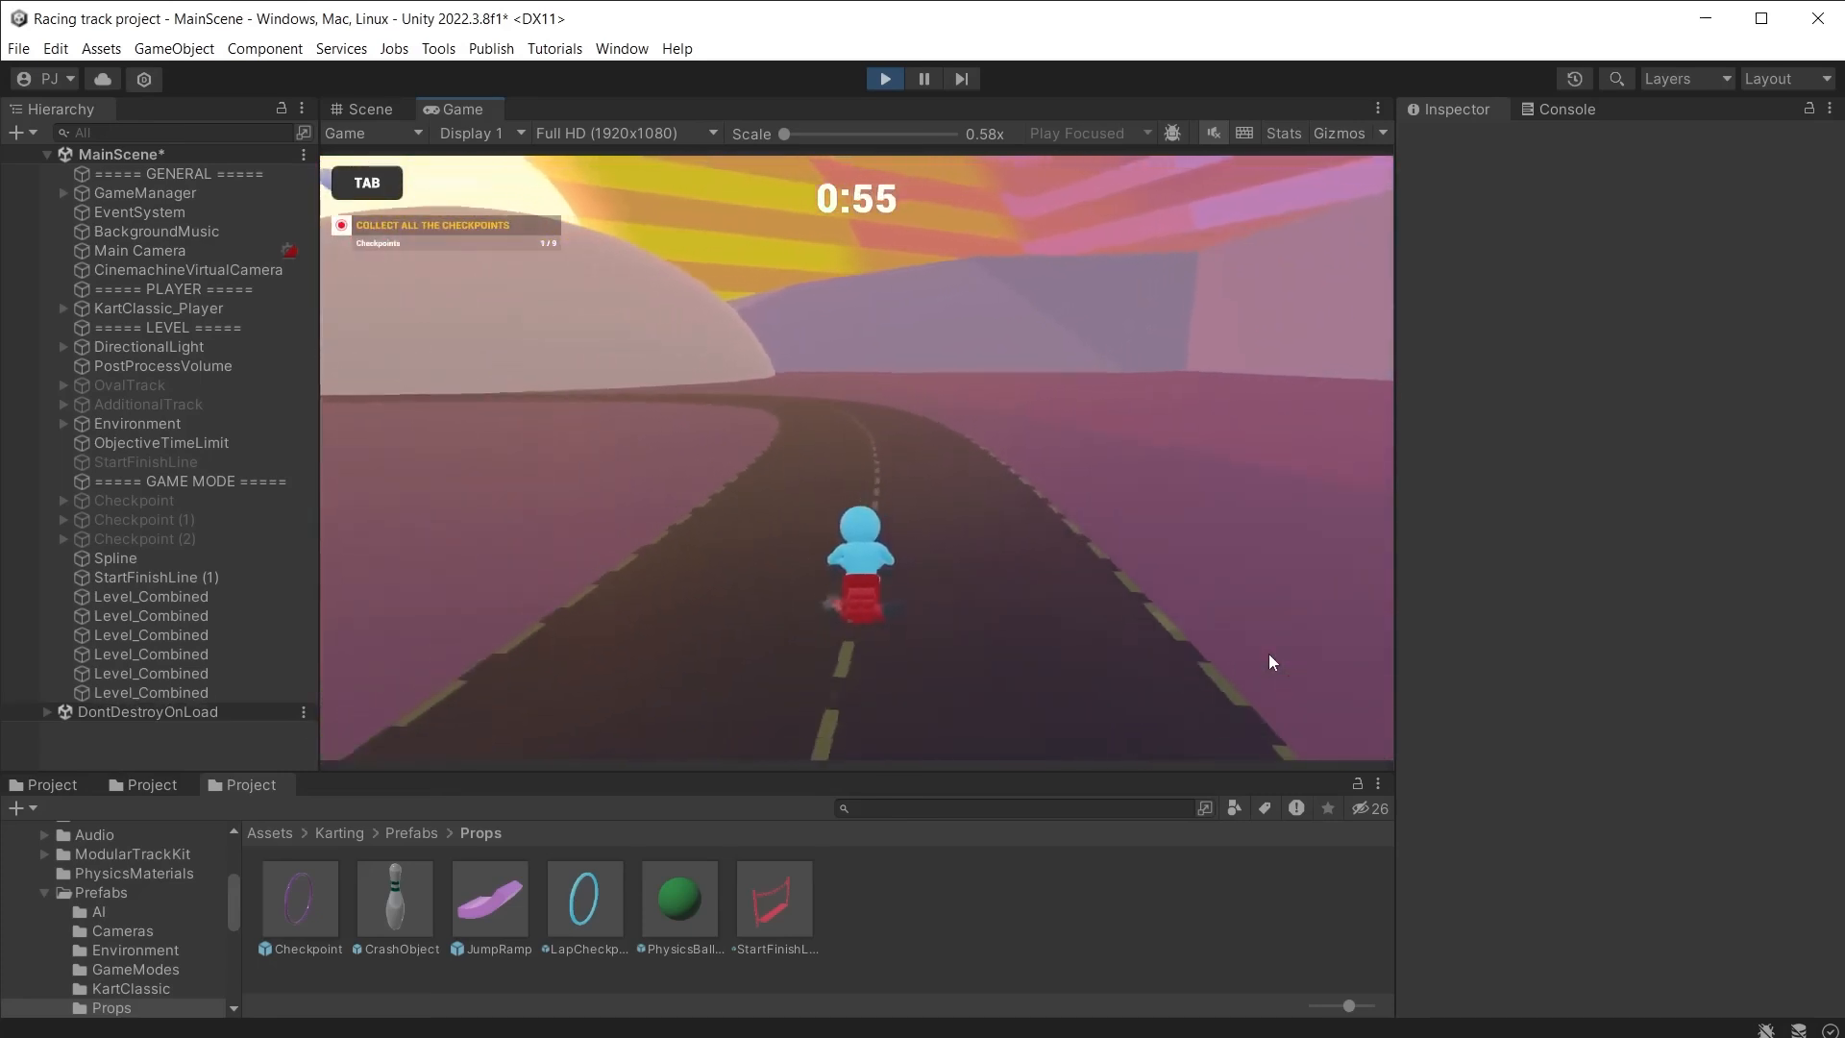
key(ctrl+p)
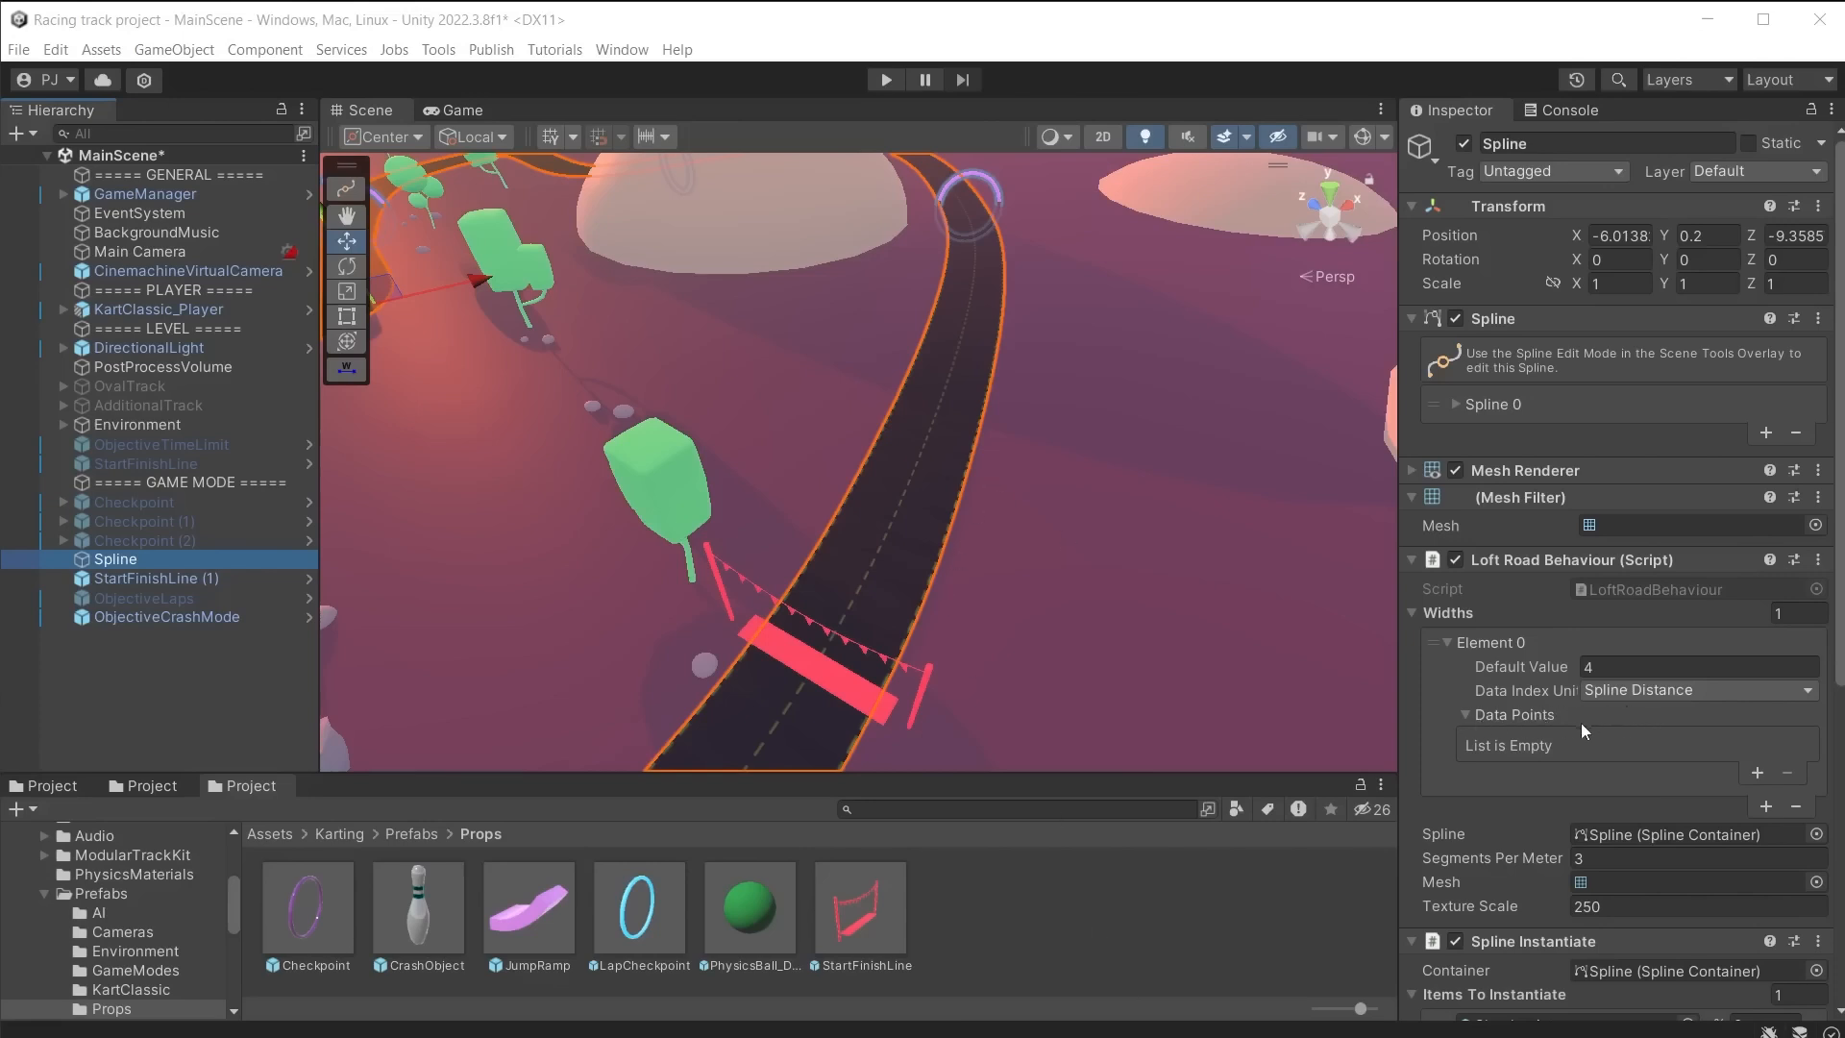
Step: Add three width data points along the road beyond the start line, widening the middle one and narrowing the far one
click(348, 371)
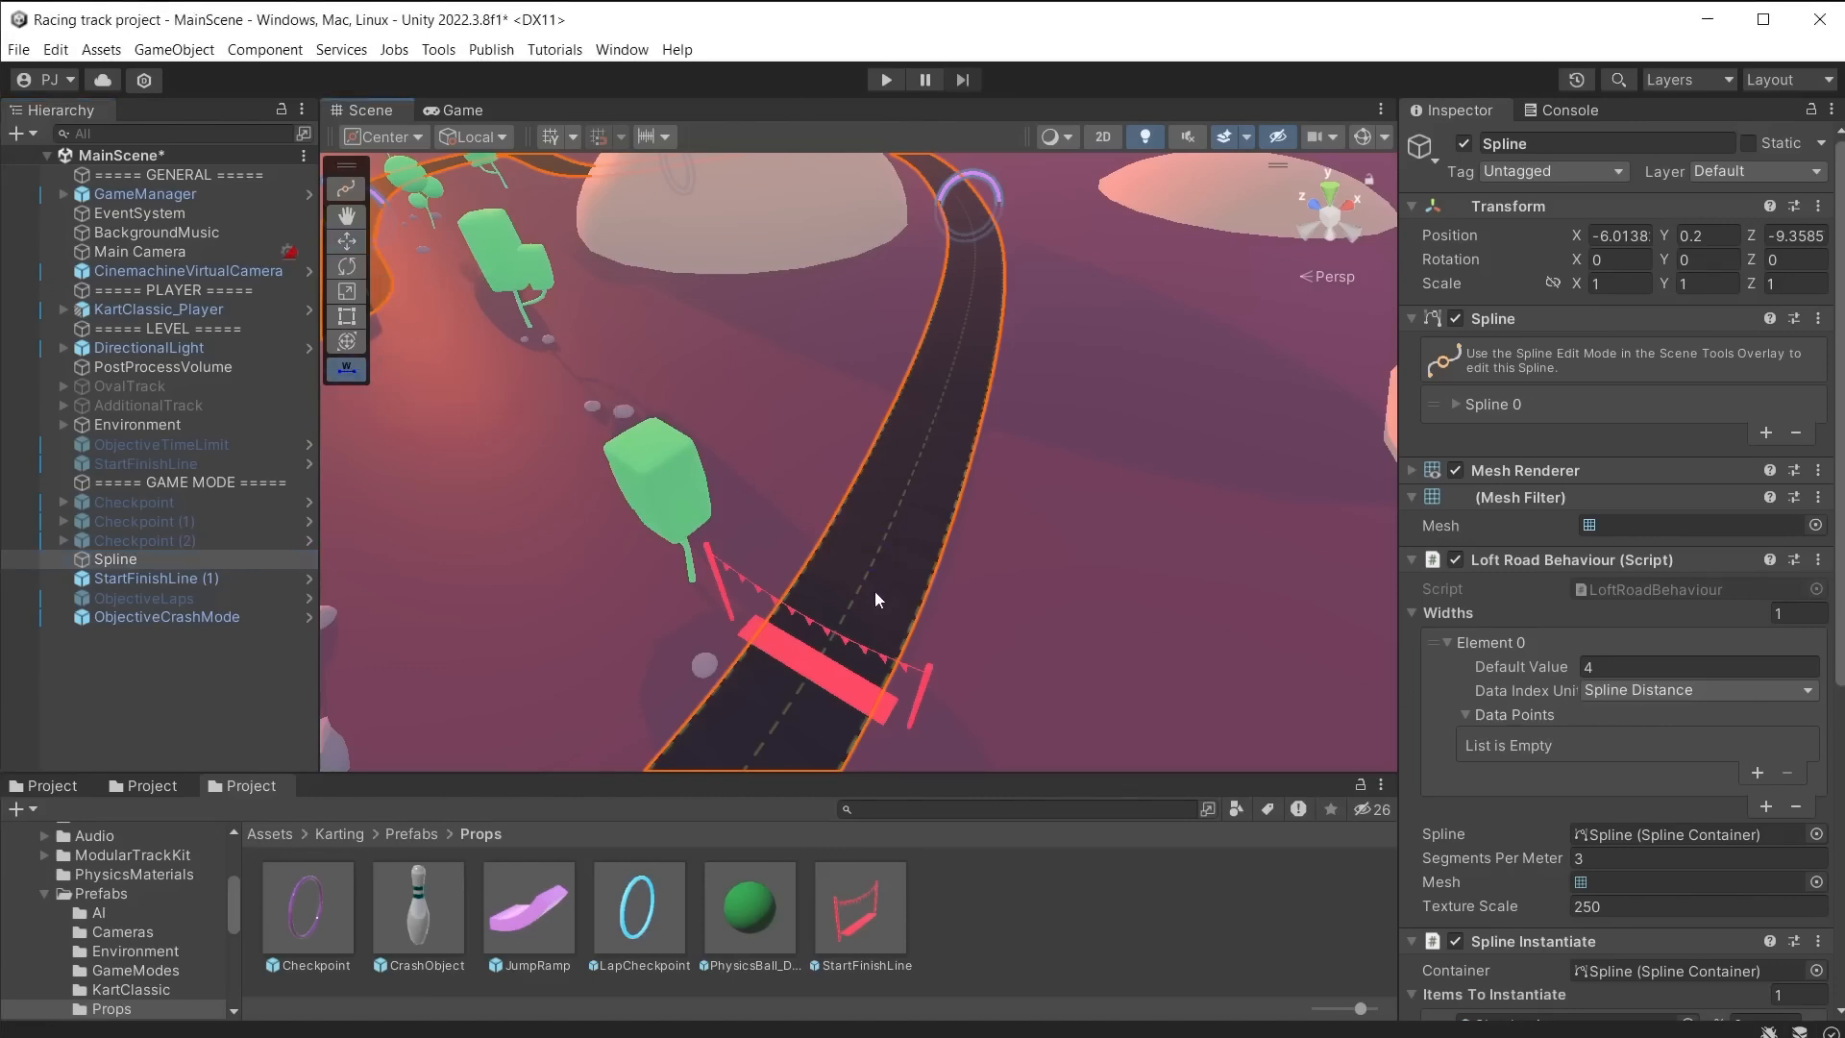
click(890, 529)
drag(838, 514, 838, 514)
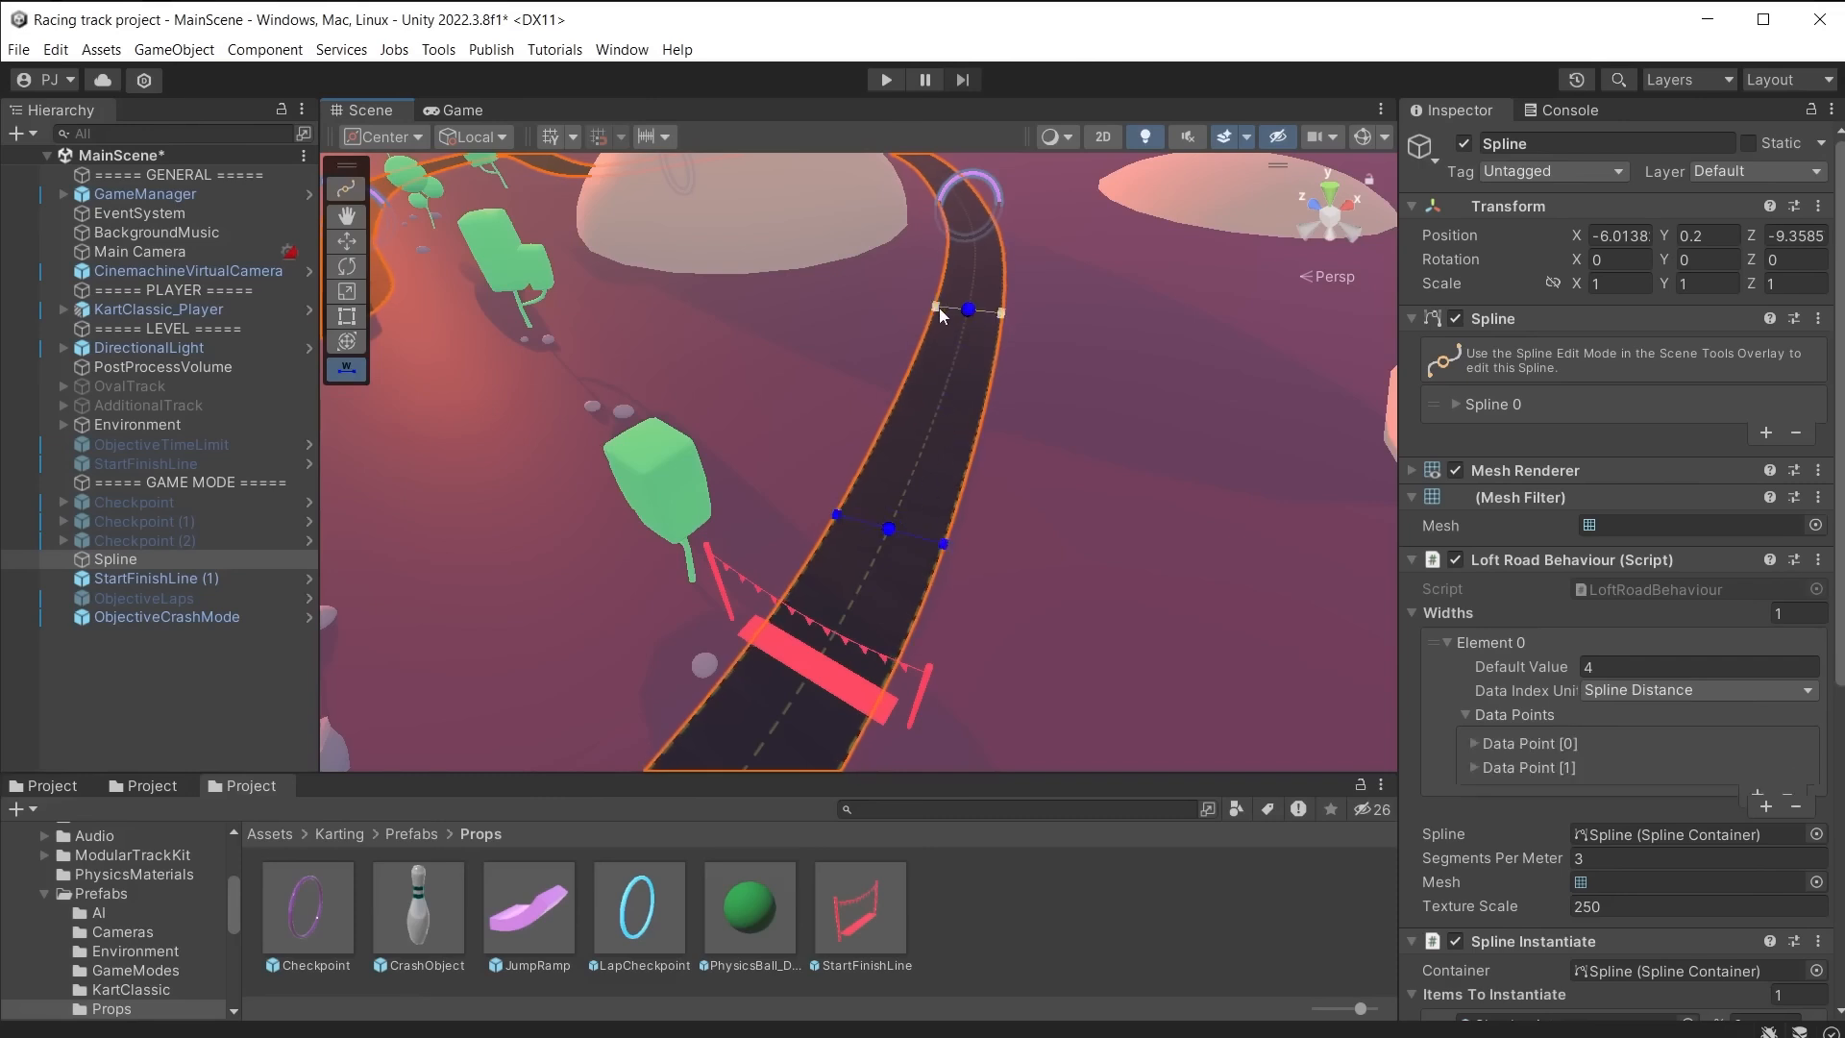
click(954, 308)
drag(931, 307, 900, 310)
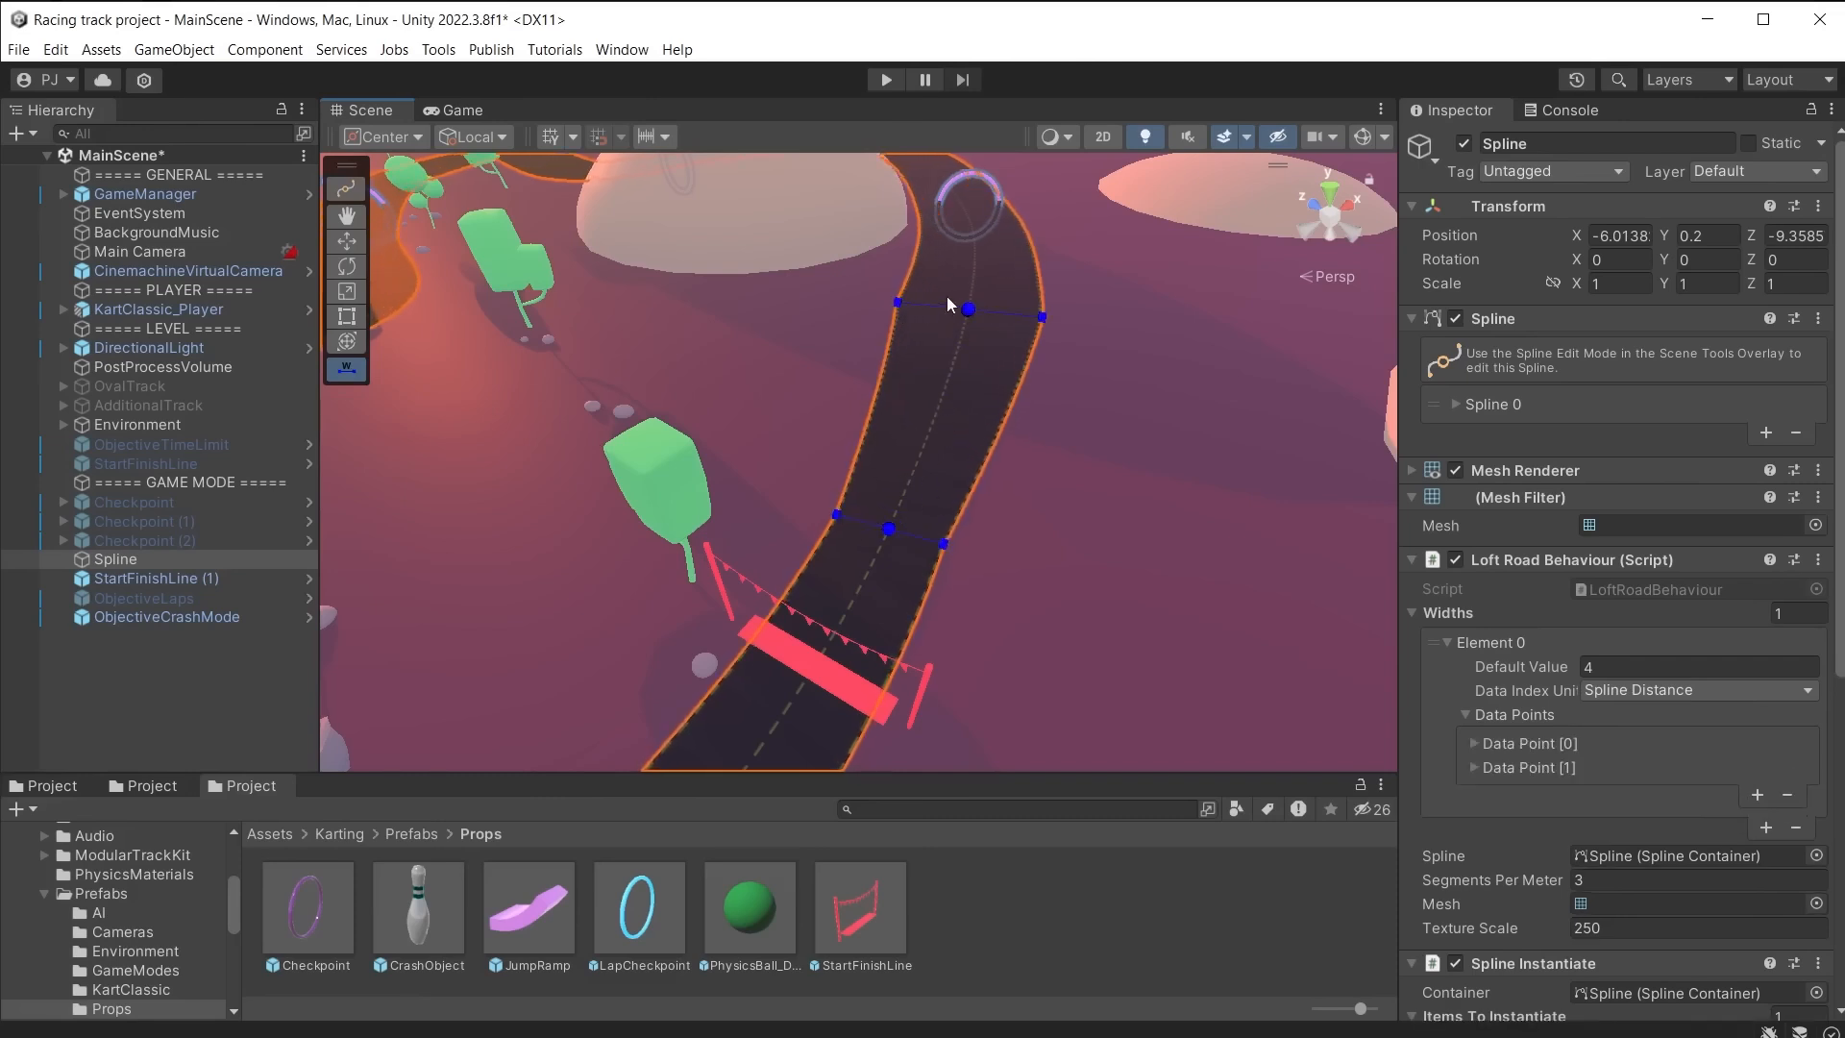
click(973, 233)
drag(924, 230, 935, 231)
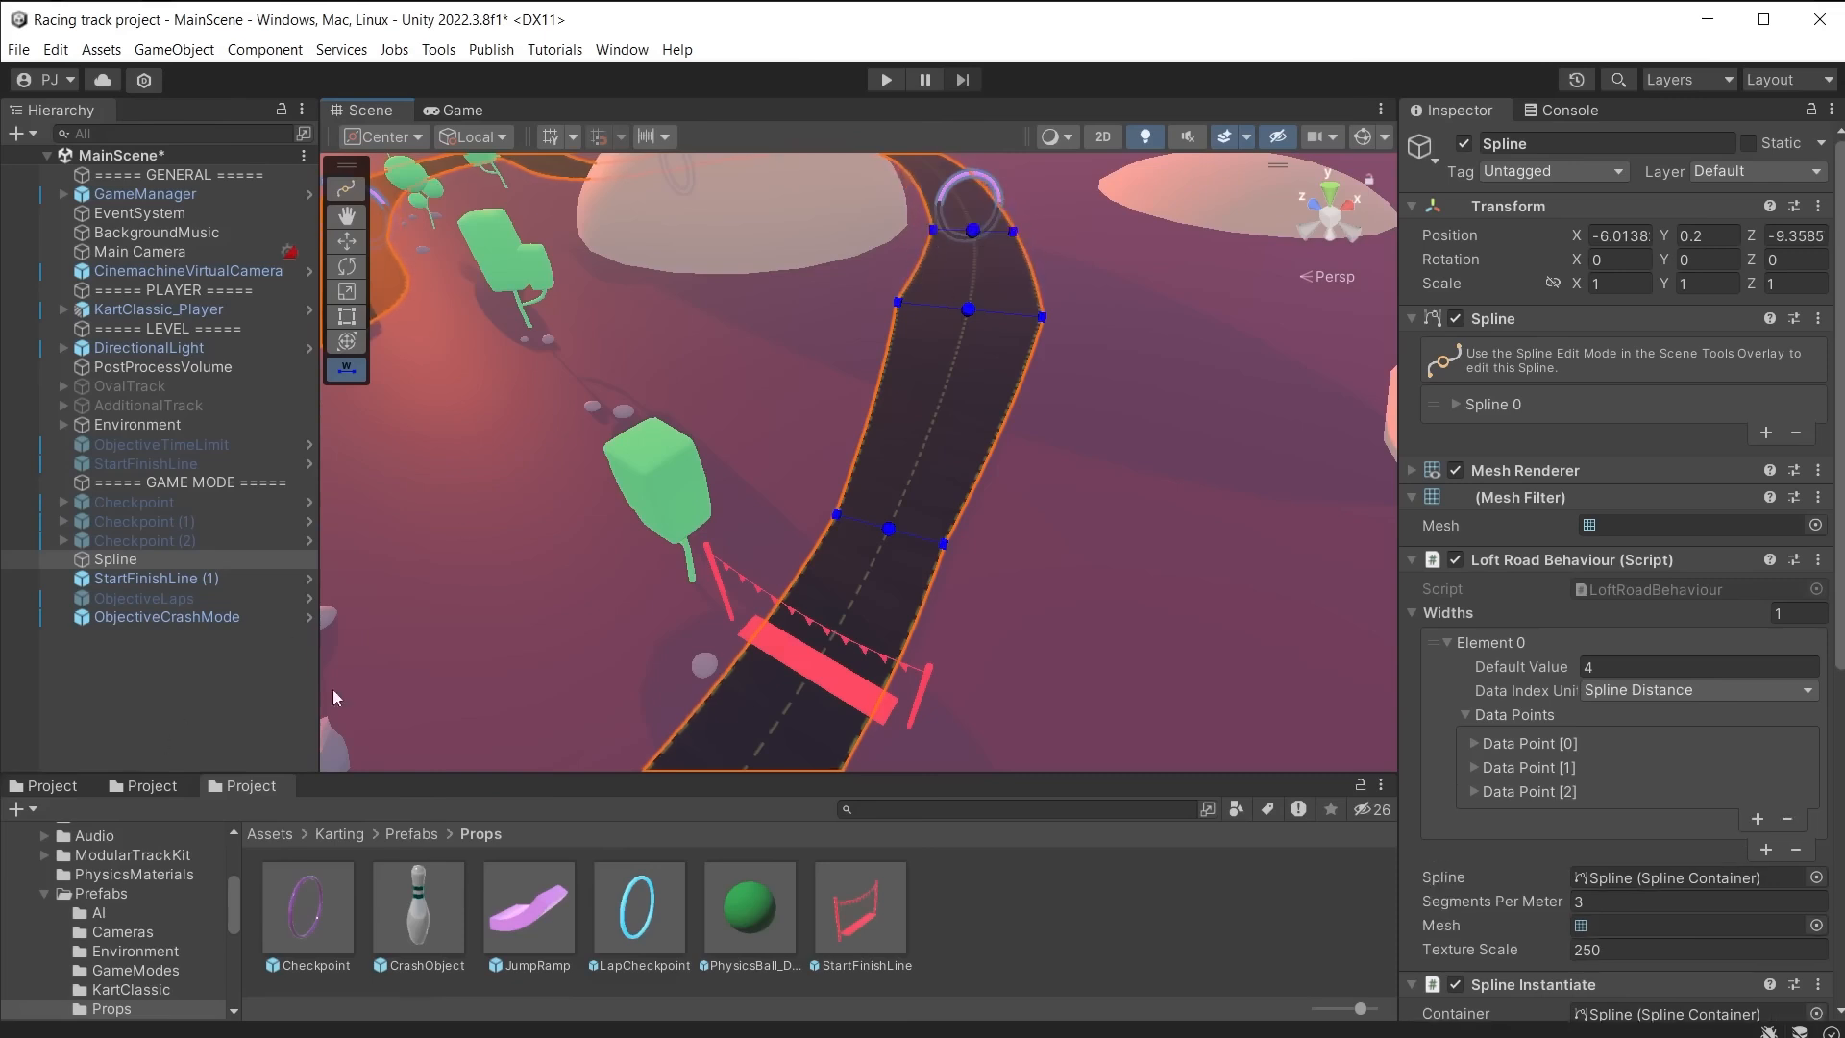
Step: Examine the index and value stored in the road's first width data point
click(1474, 742)
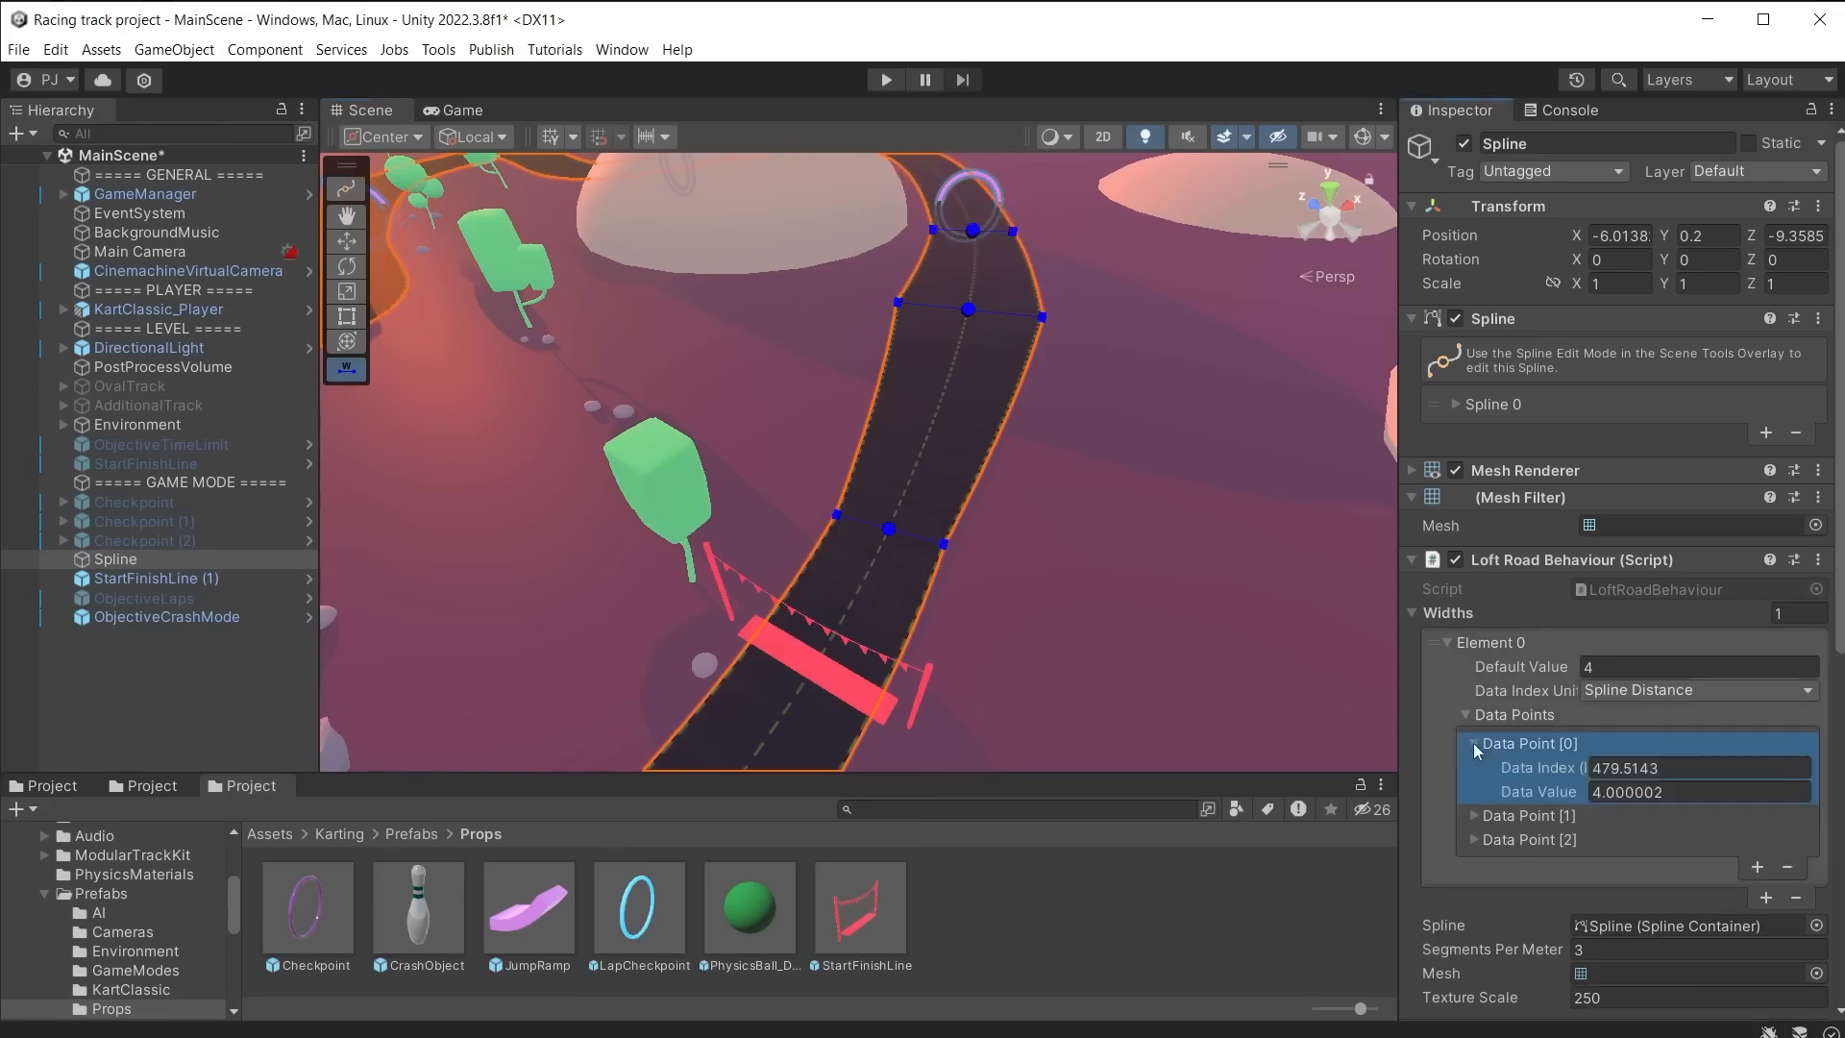
click(1473, 743)
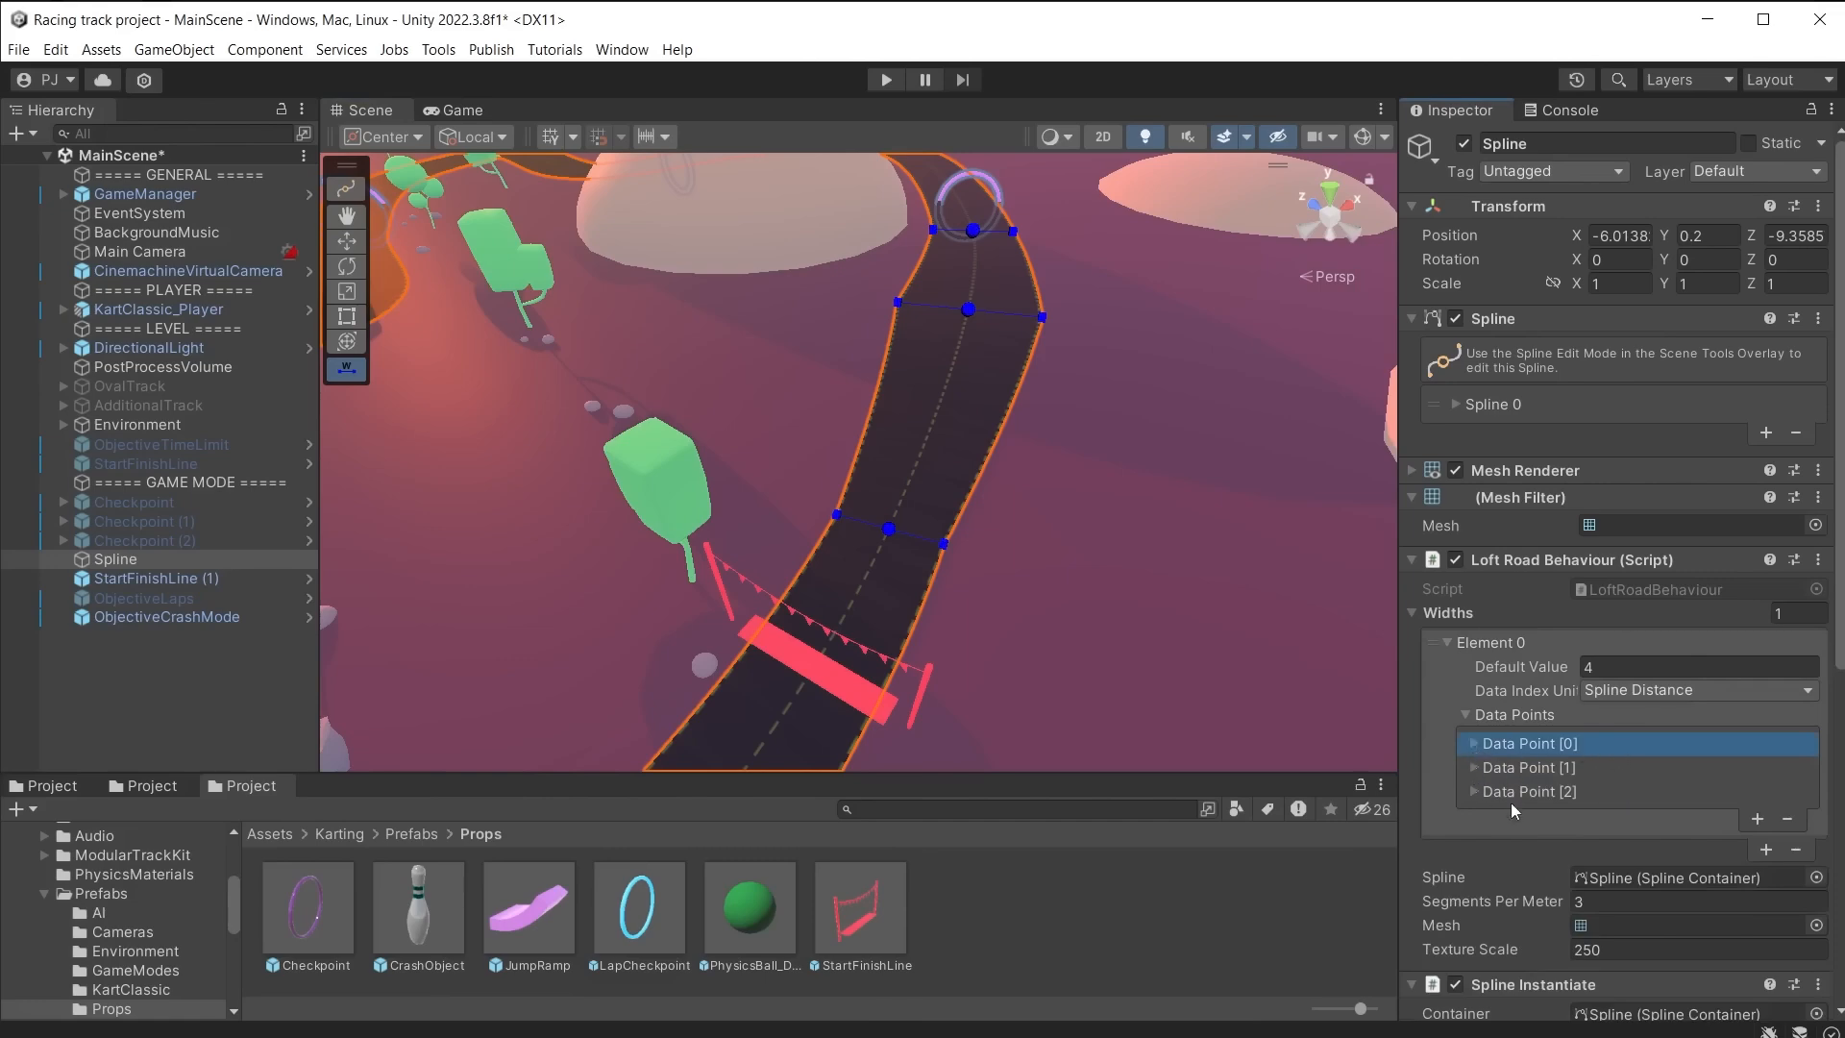
click(123, 693)
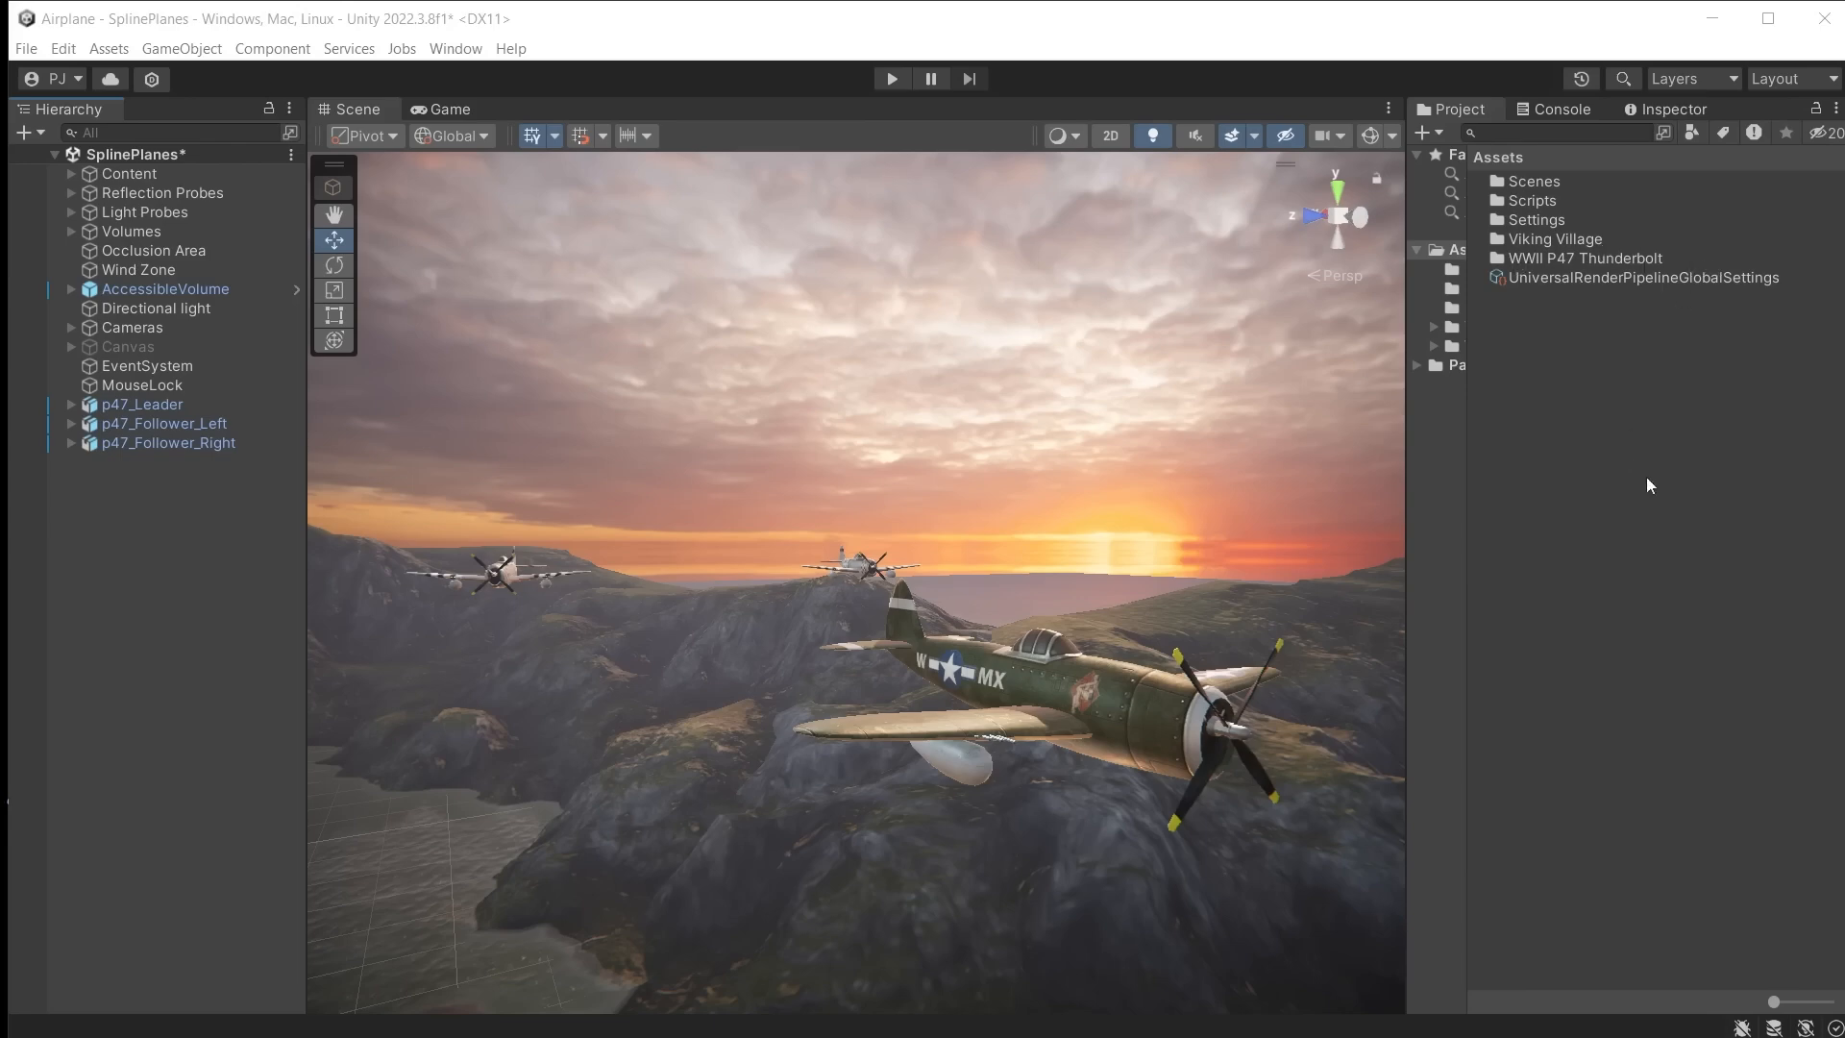
Step: Deactivate the Content object in the SplinePlanes scene of the Airplane project
double_click(101, 177)
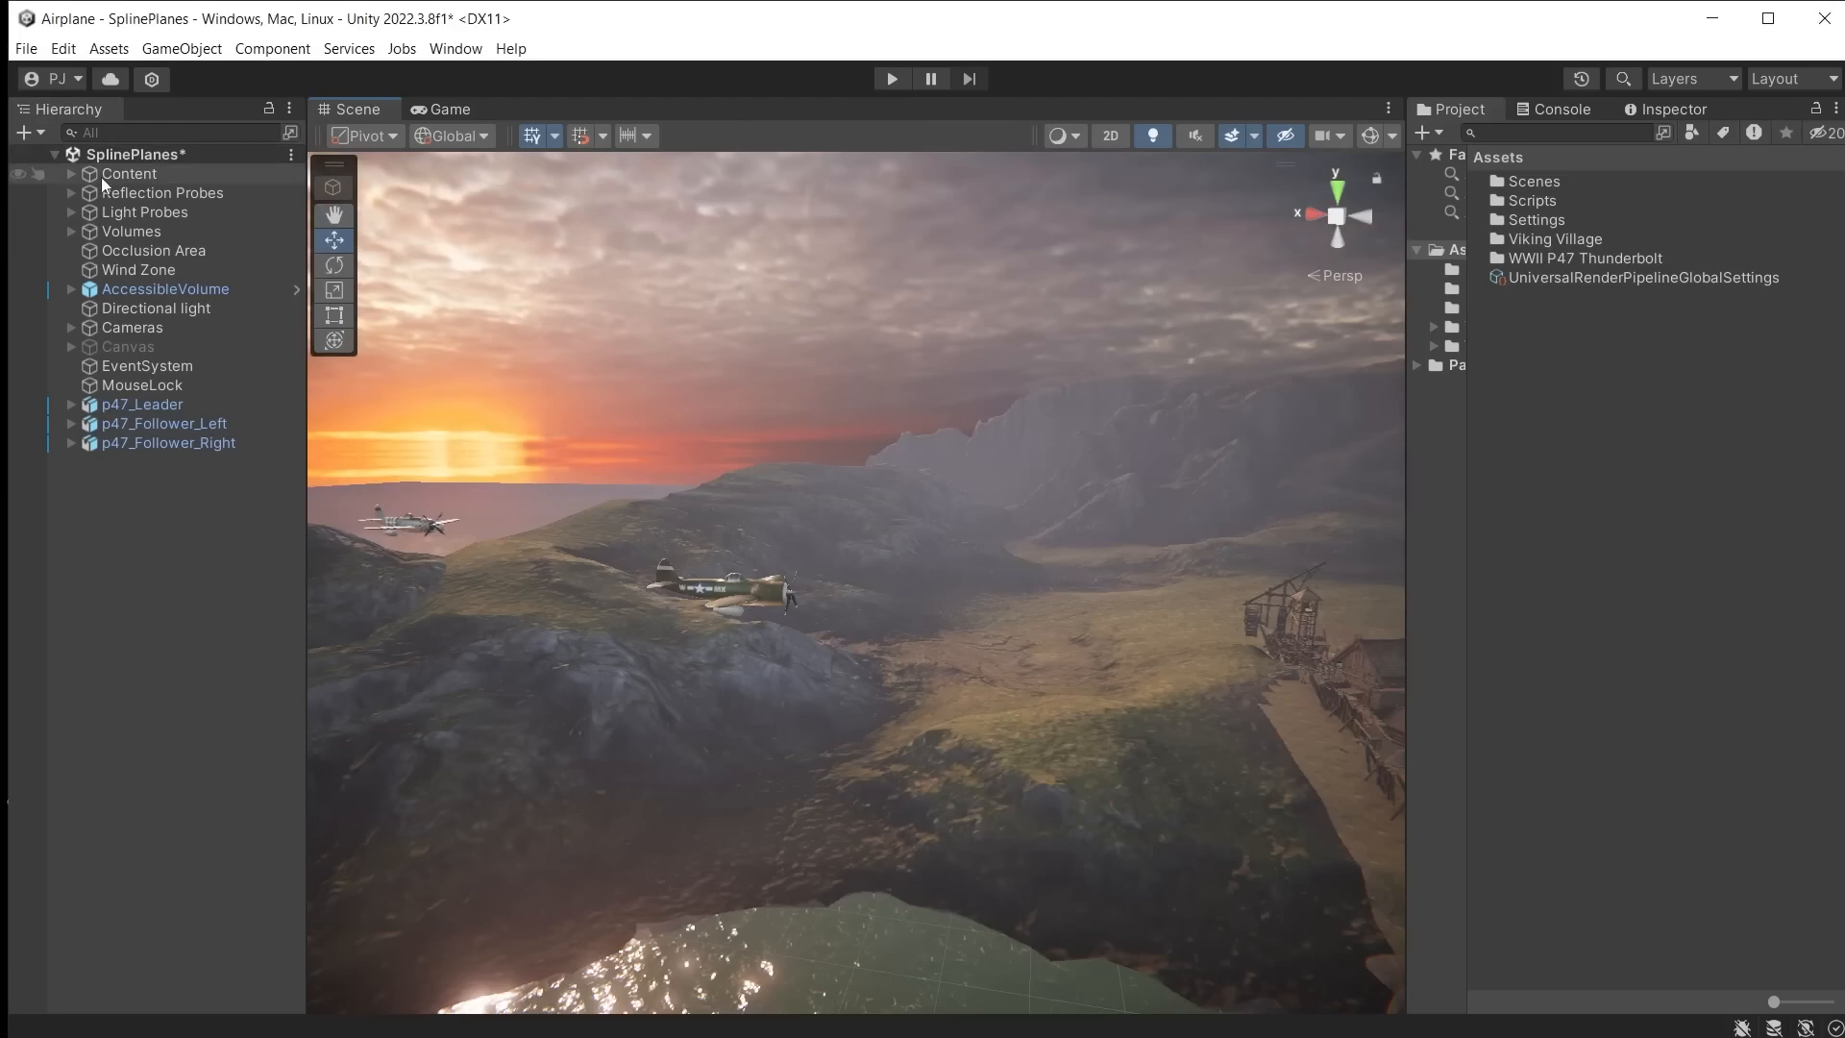
click(1619, 109)
click(1471, 143)
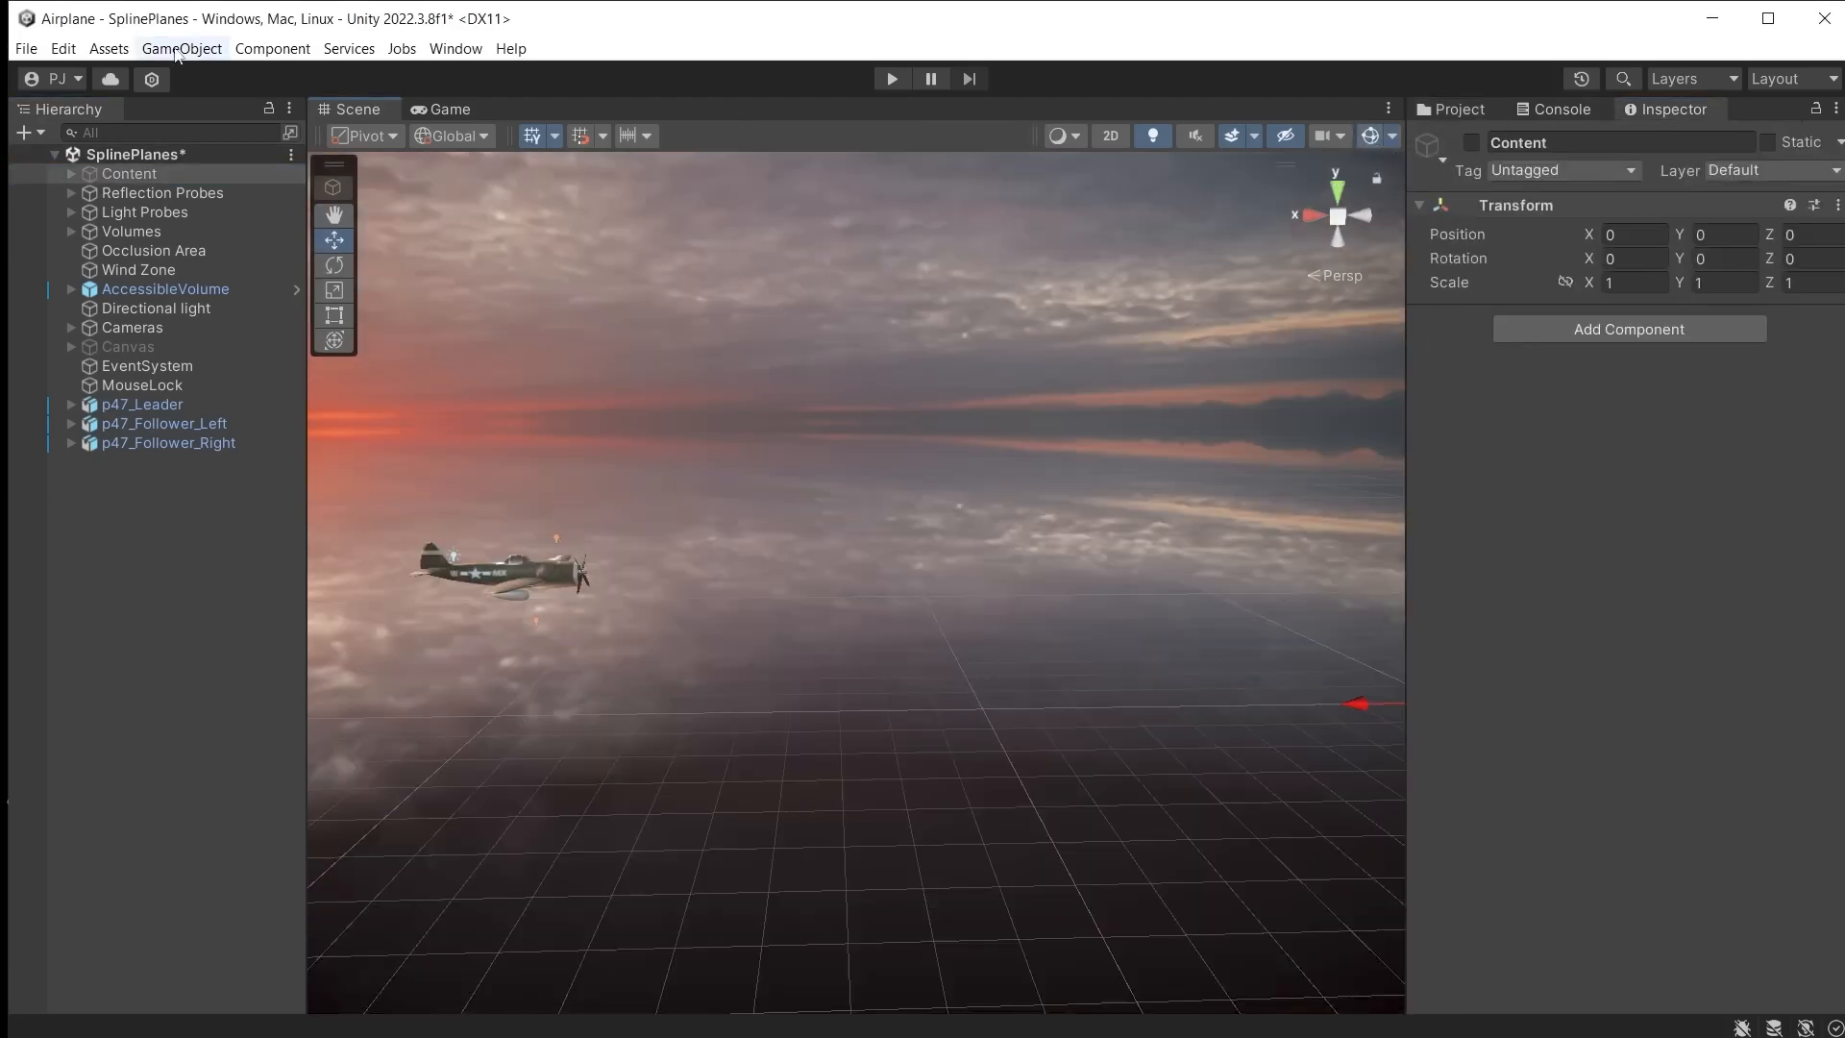
Step: Create a Circle spline and set its X and Z scale to 55
click(182, 48)
mouse_move(309, 375)
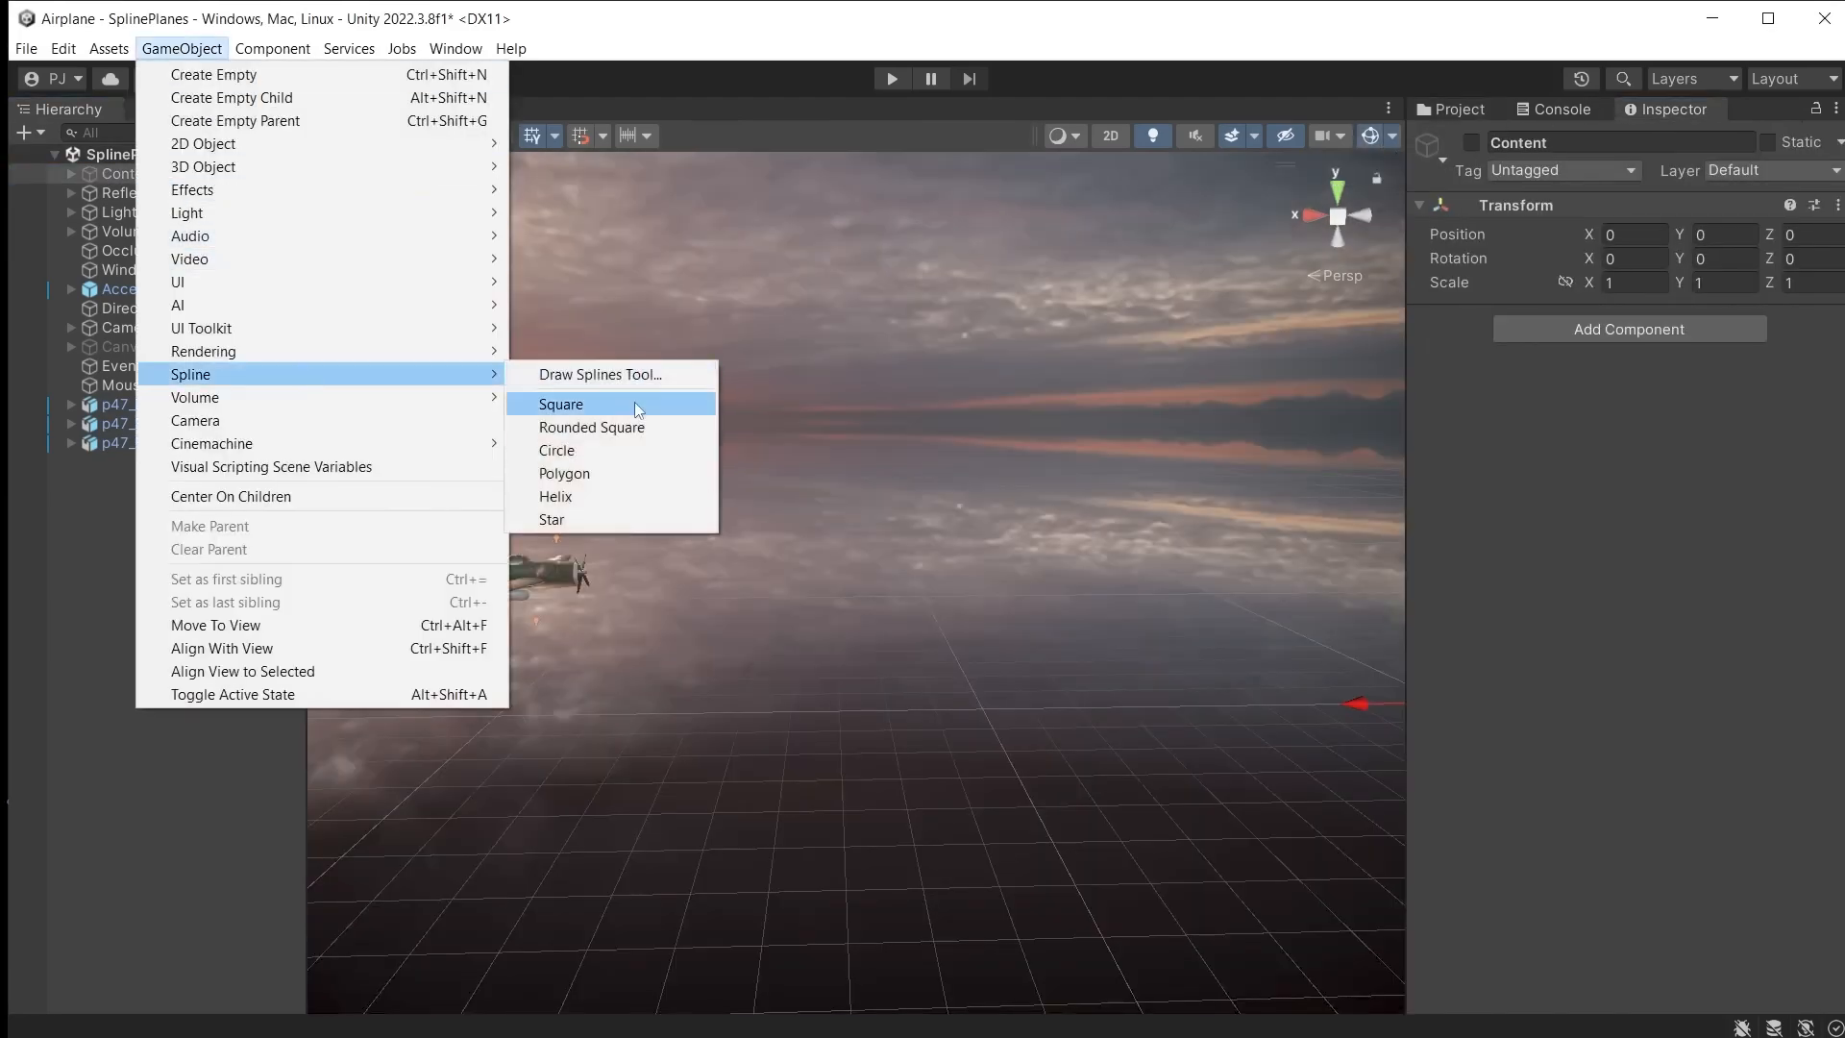
click(619, 451)
click(1641, 282)
text(55)
click(1811, 282)
text(55)
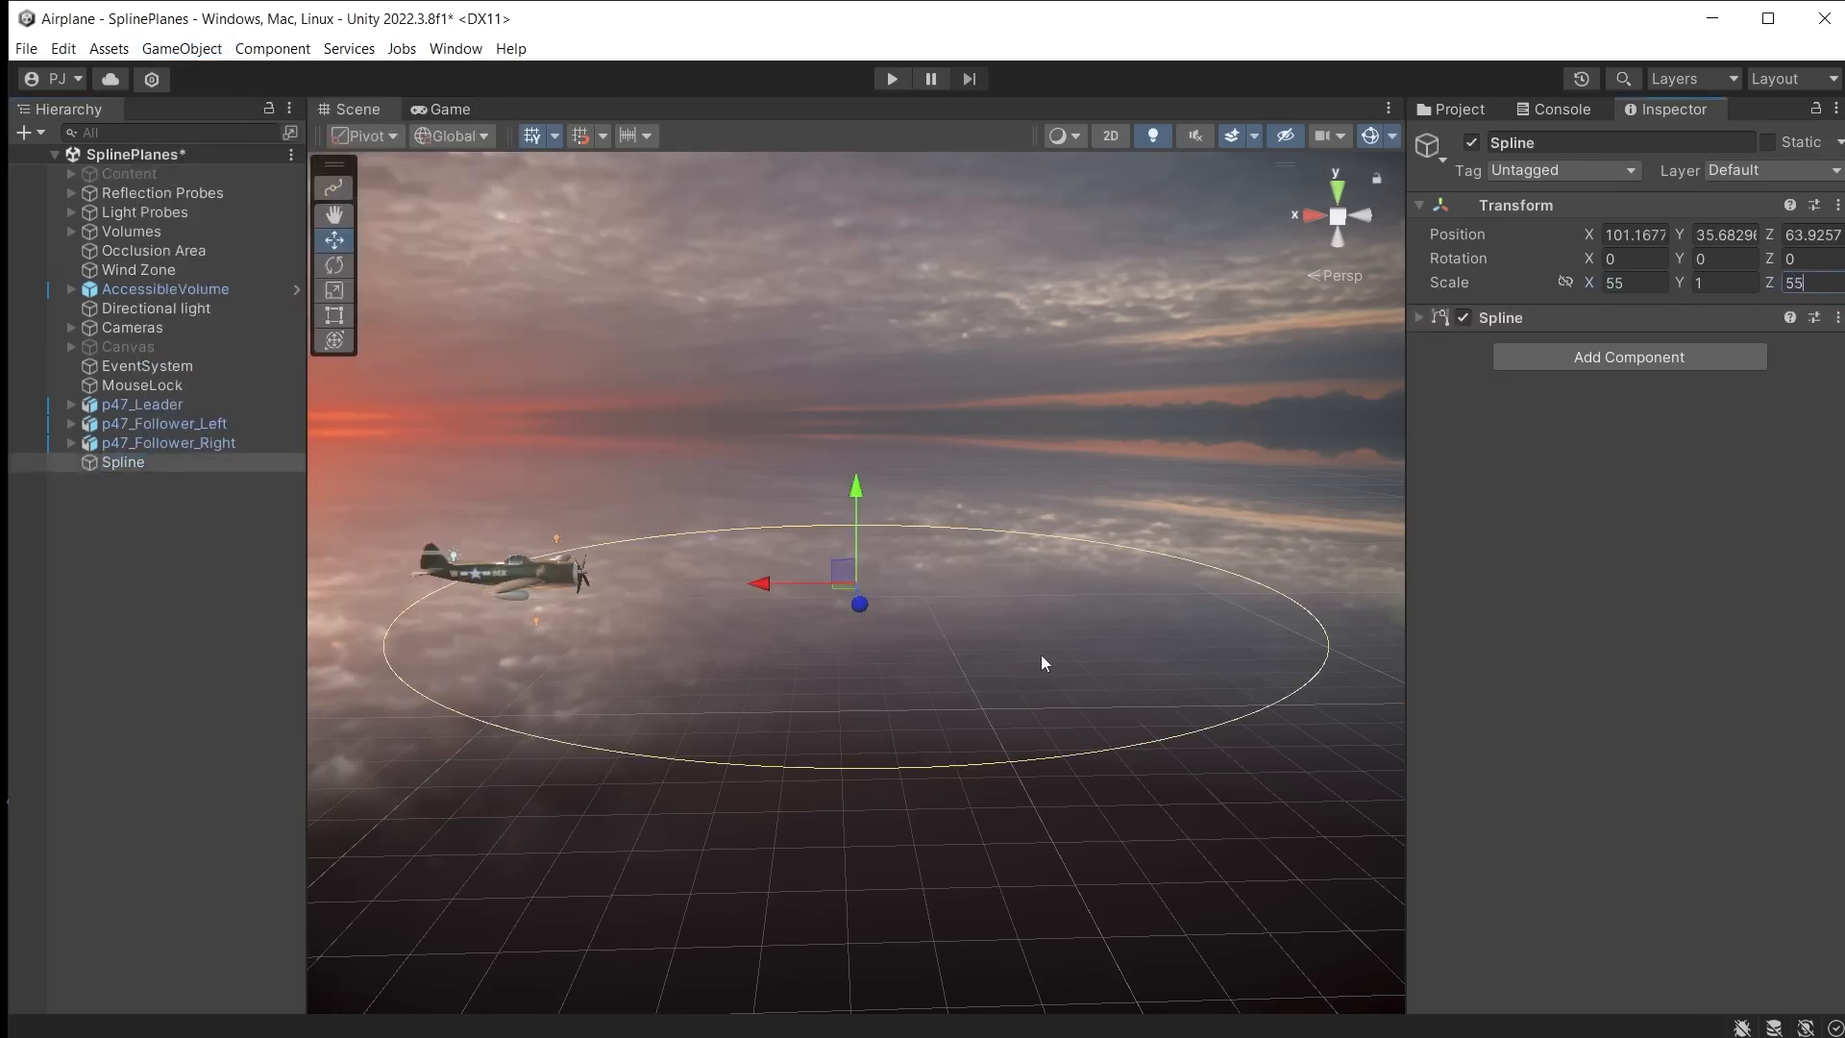
Step: Move the scene grid to the circle spline's handle and check the spline's display options
click(555, 135)
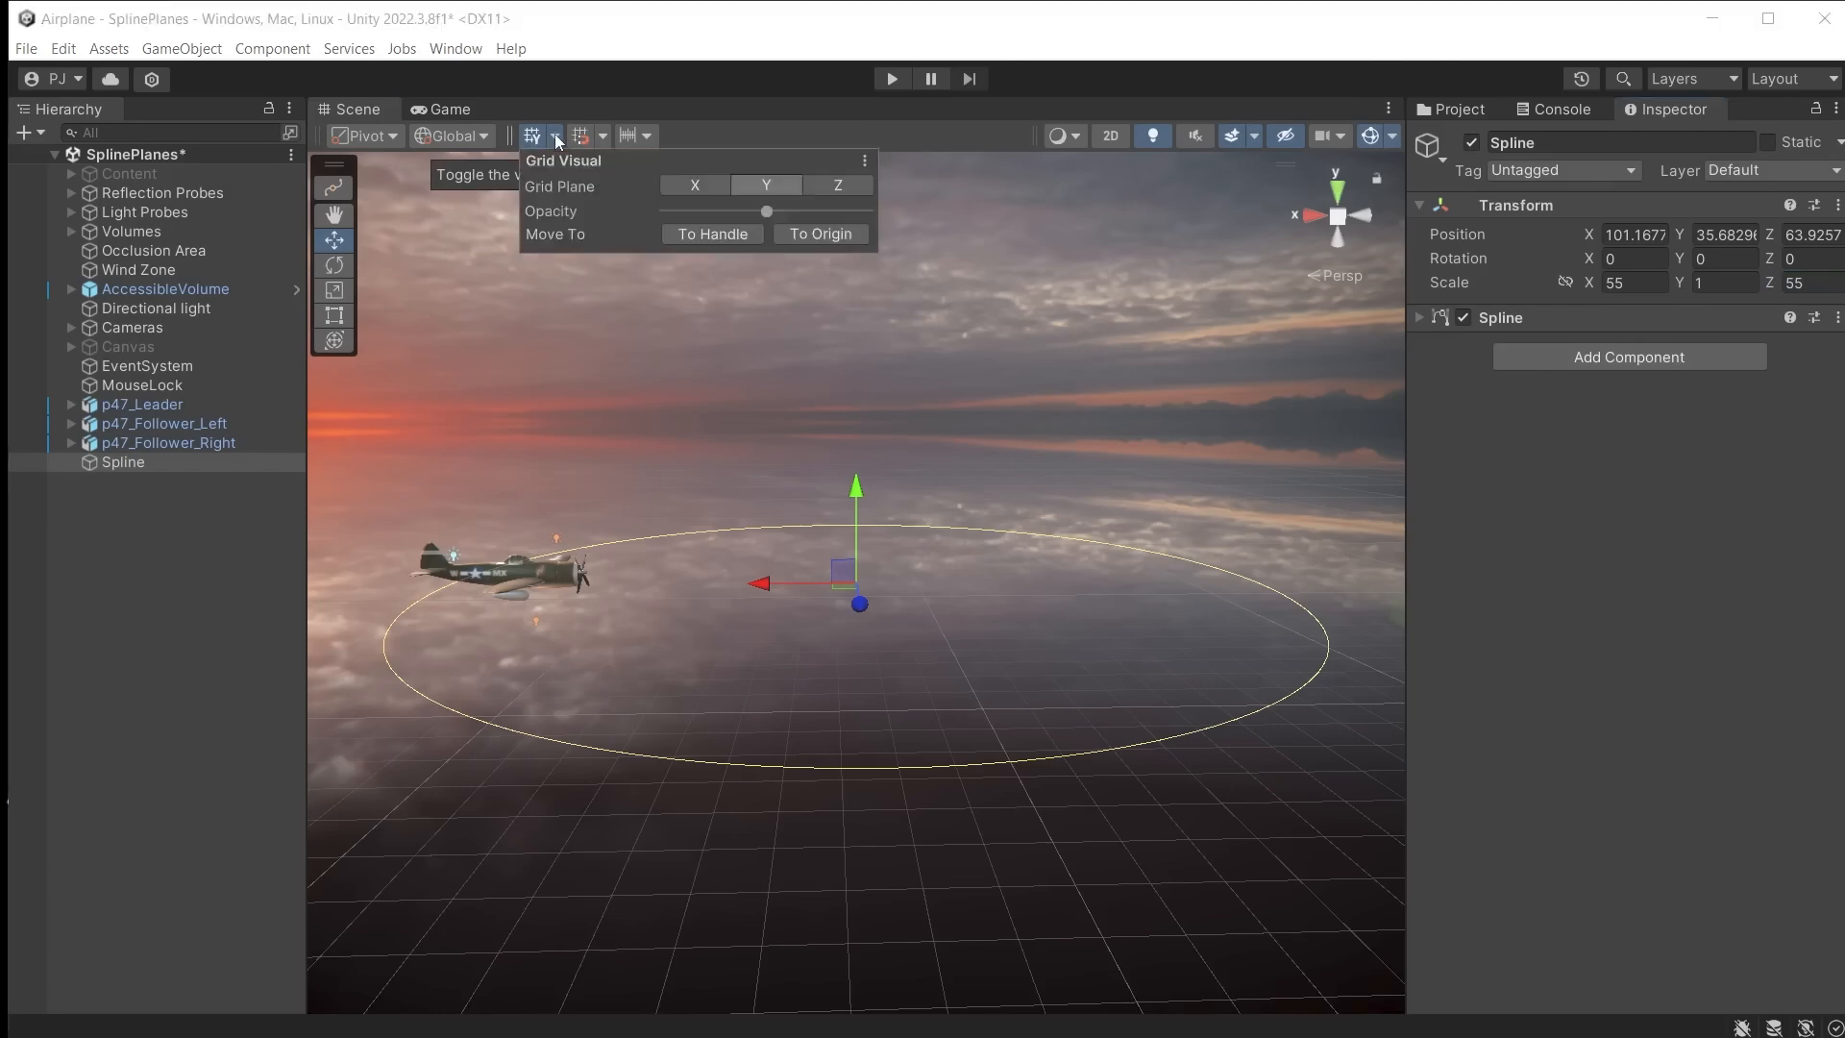
click(722, 236)
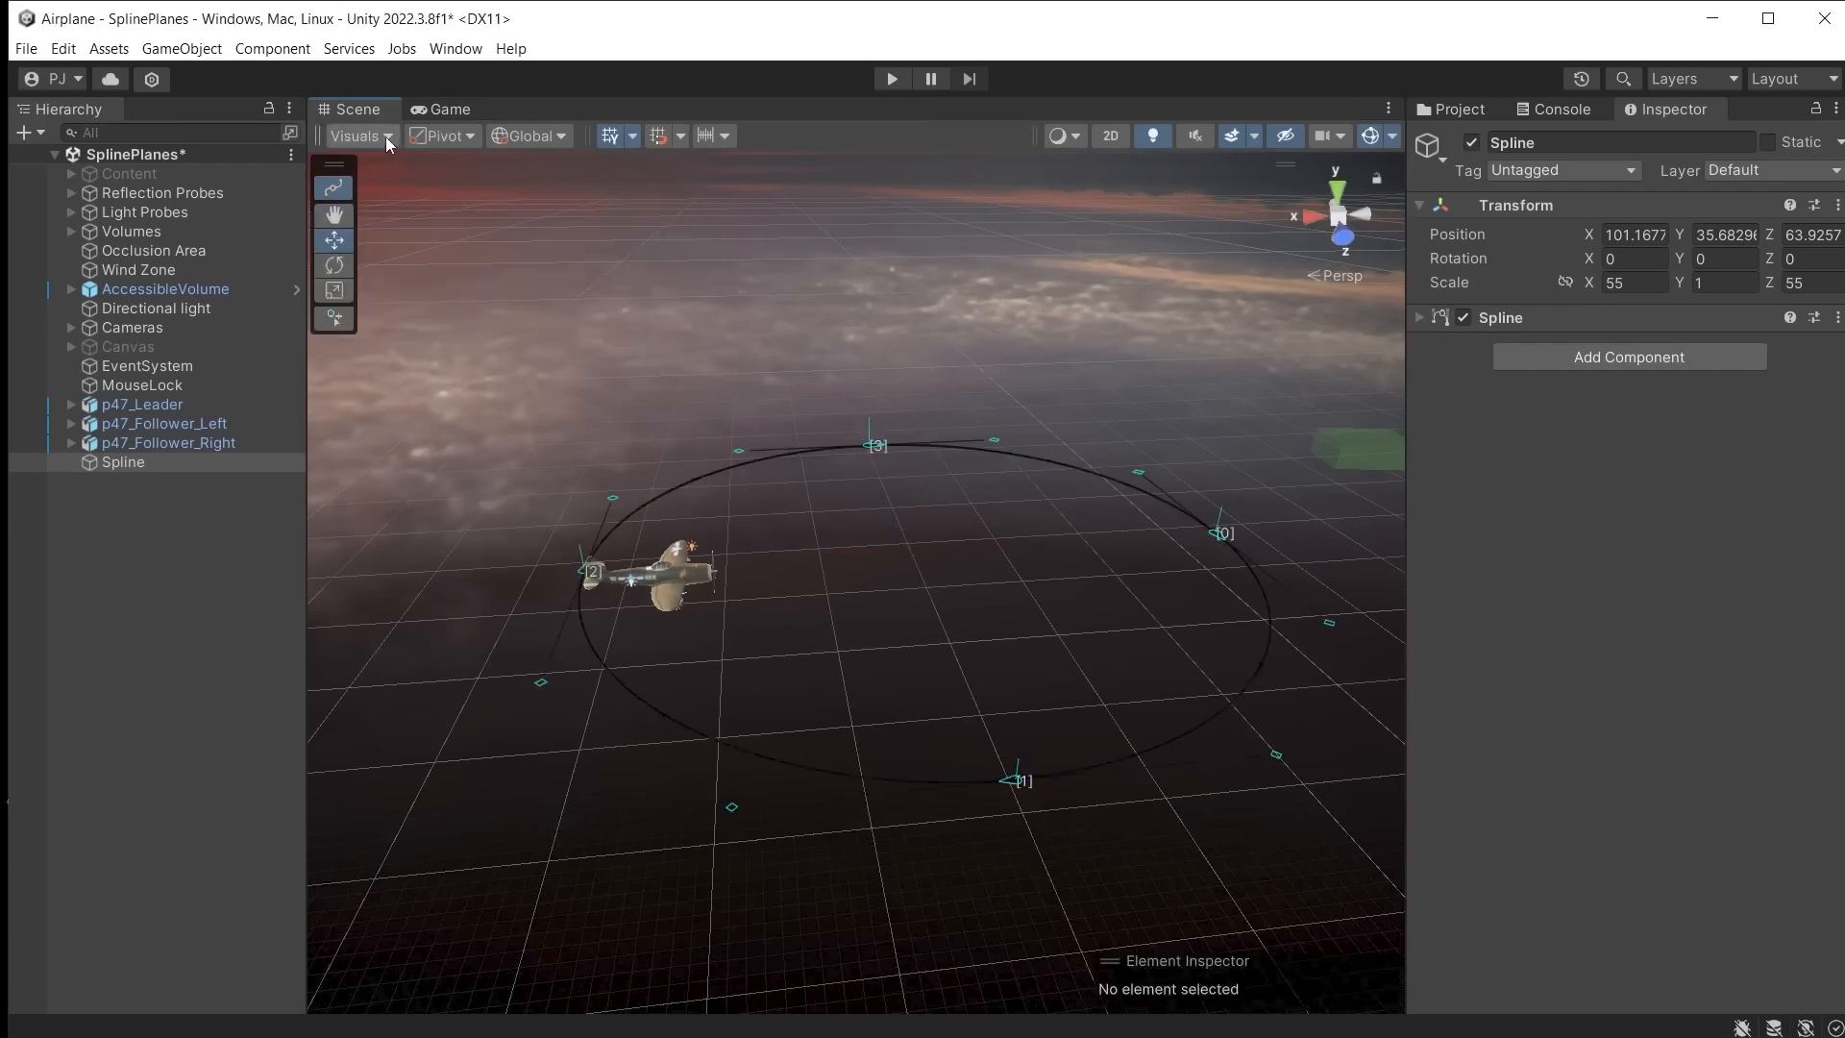
click(387, 137)
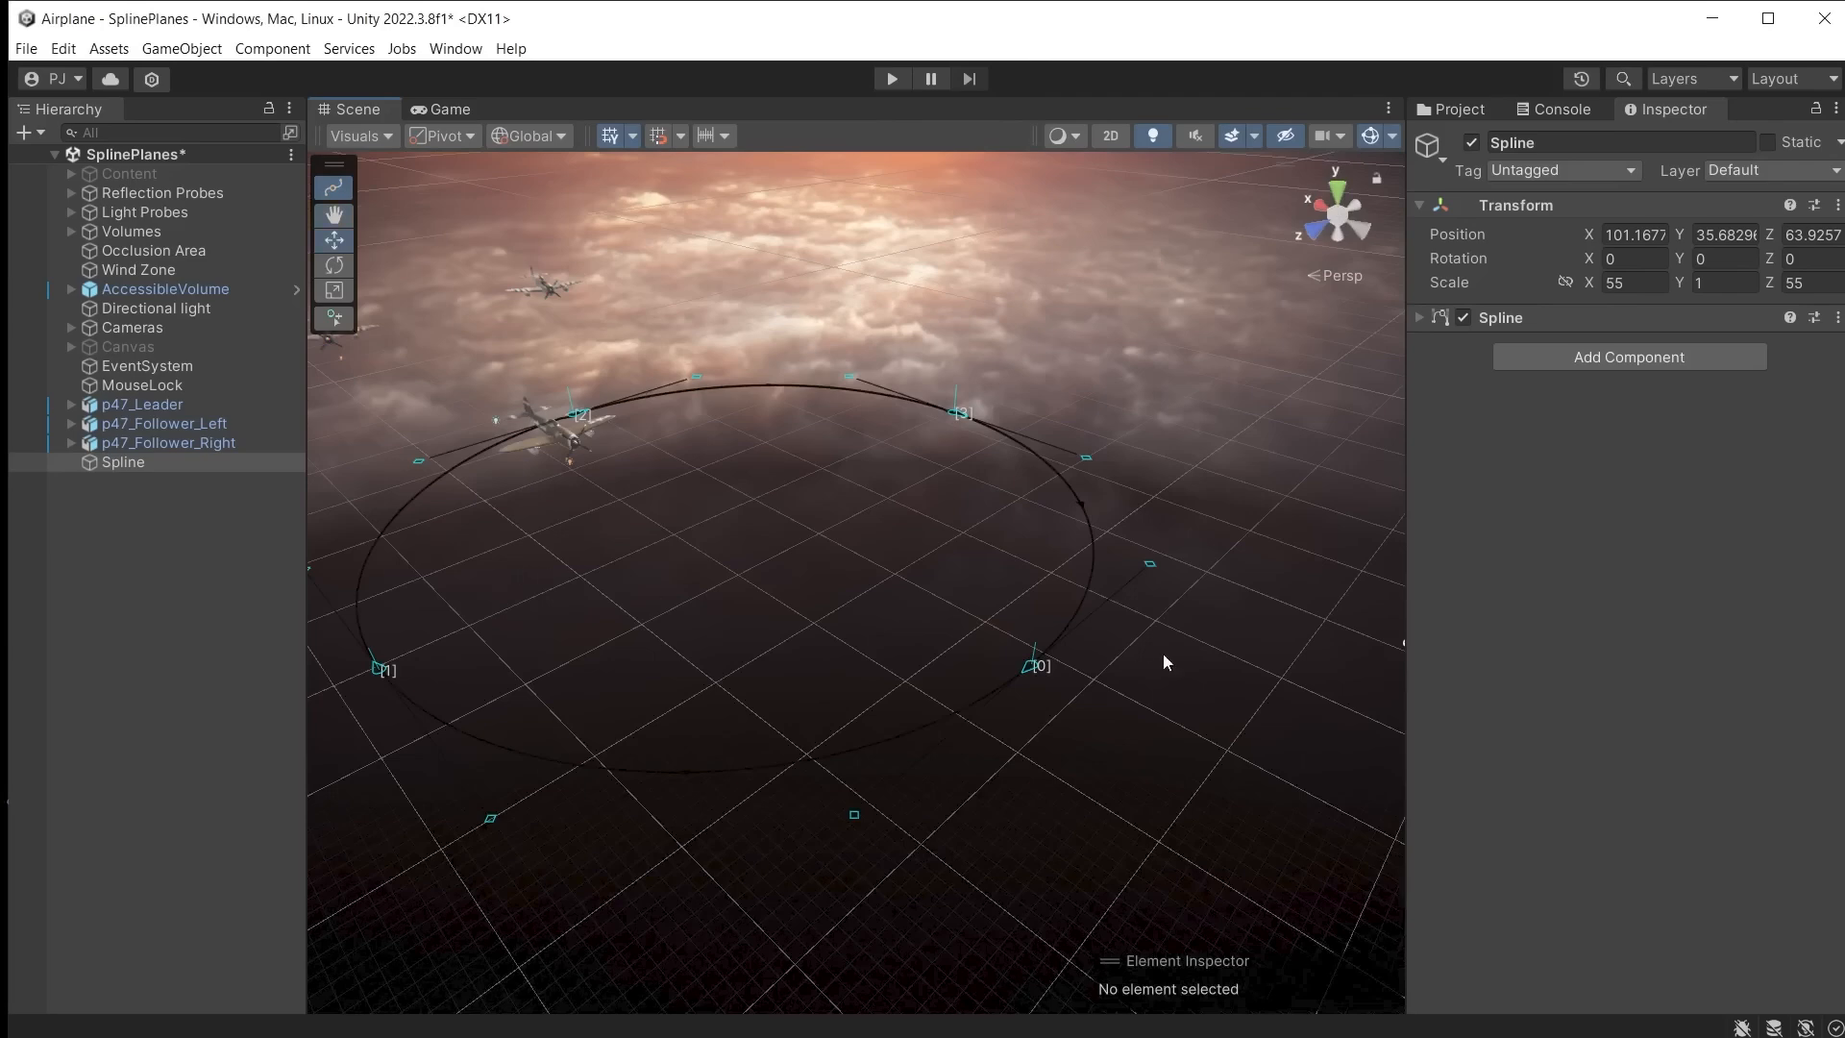
Step: Split the circle spline at knot 0 and review its knot list
click(1032, 666)
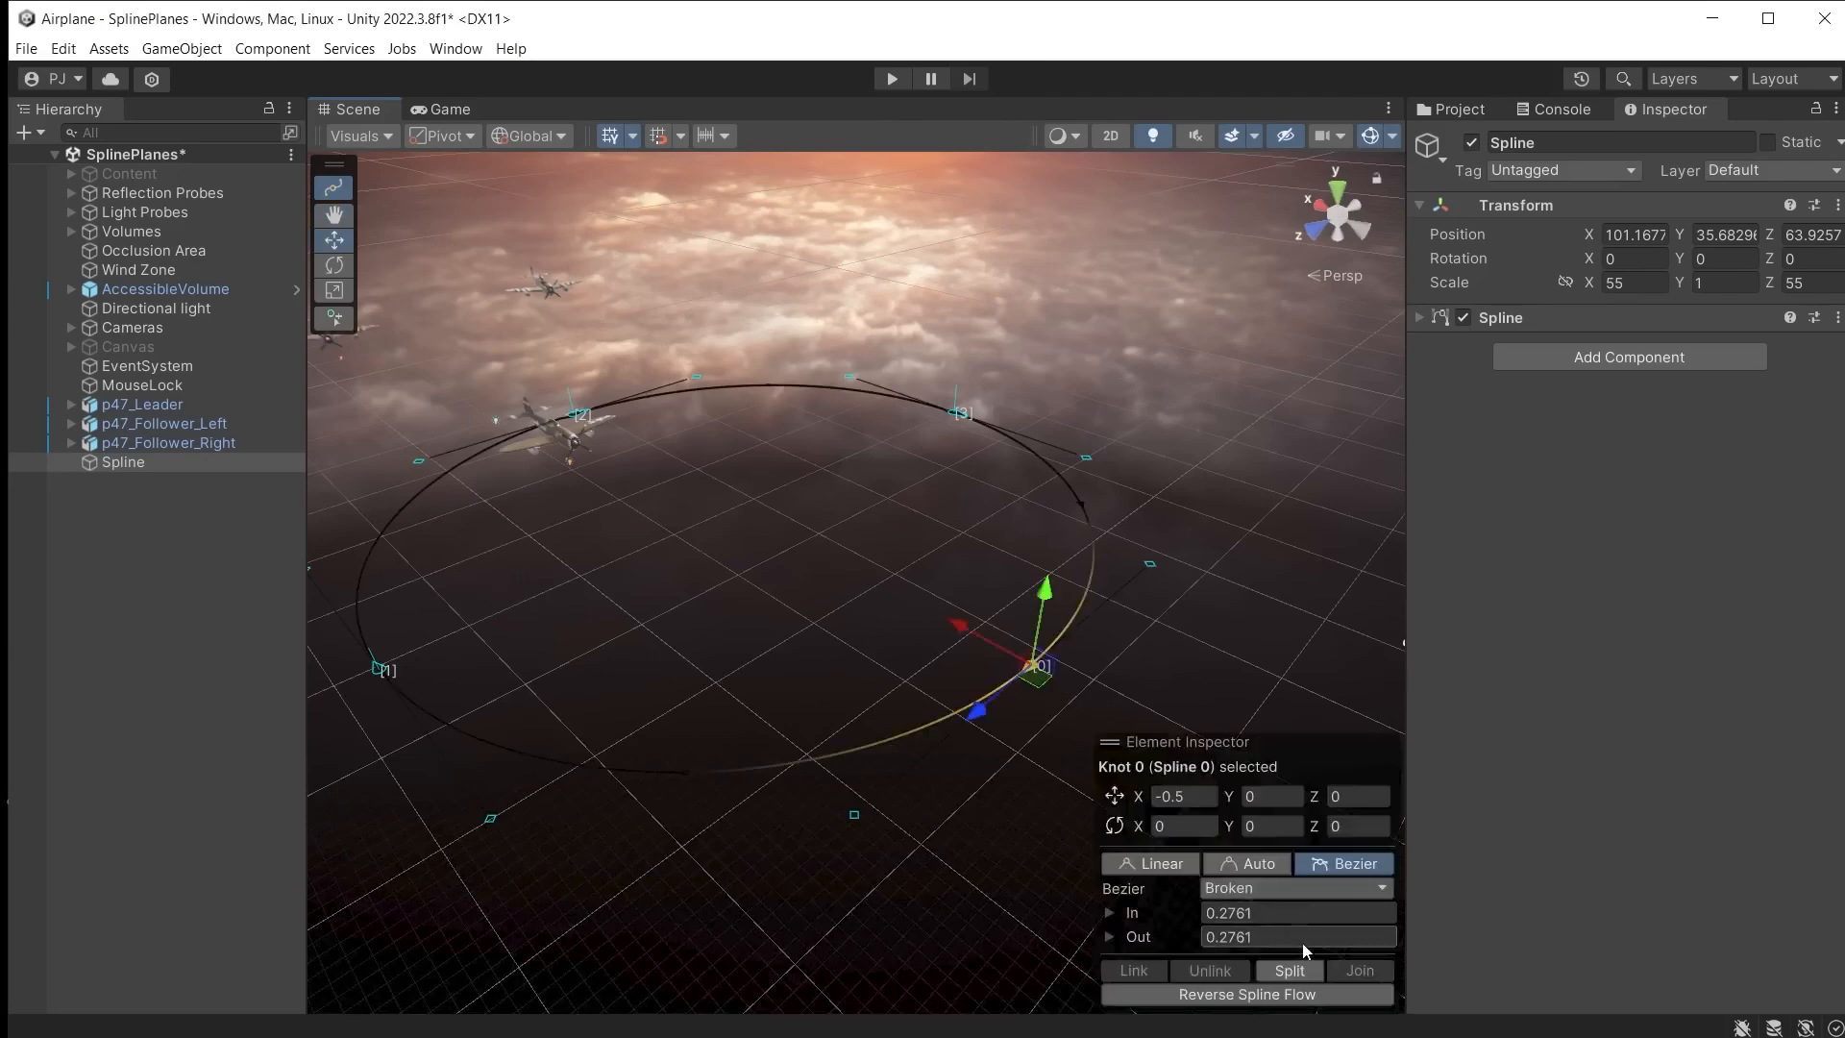
click(1302, 975)
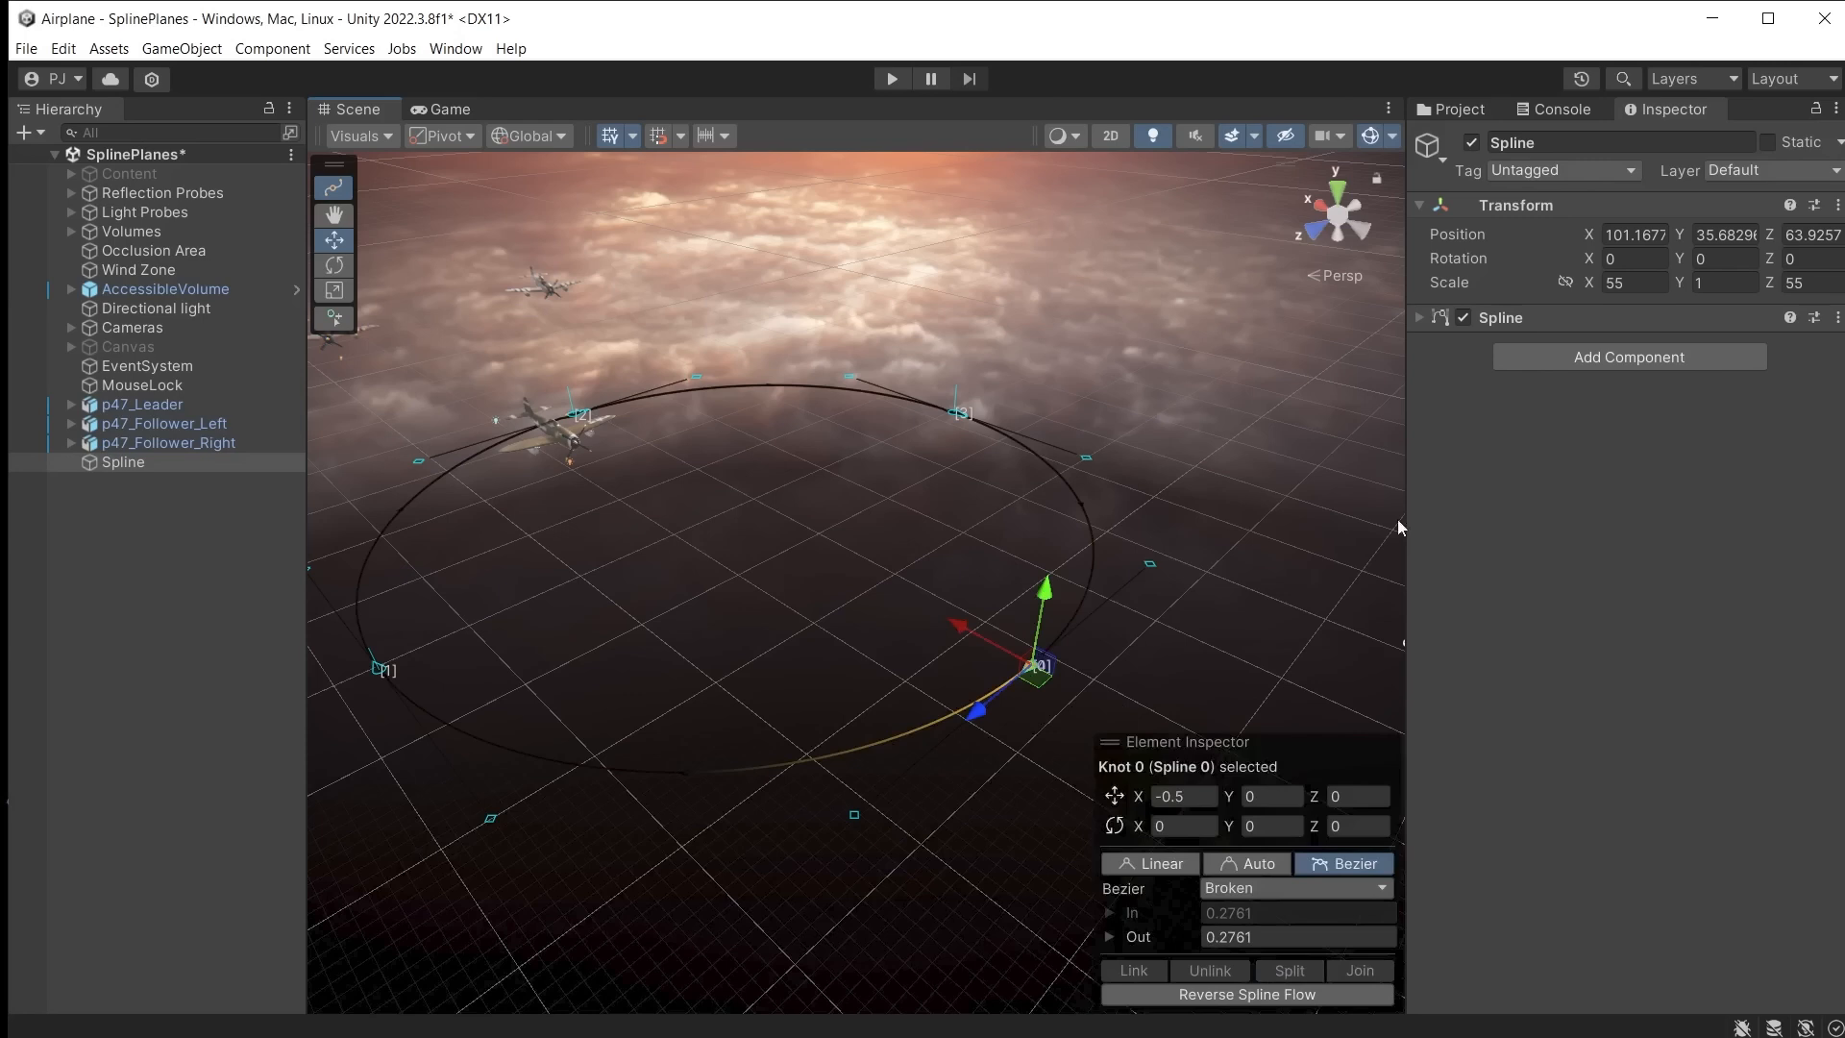
click(1419, 318)
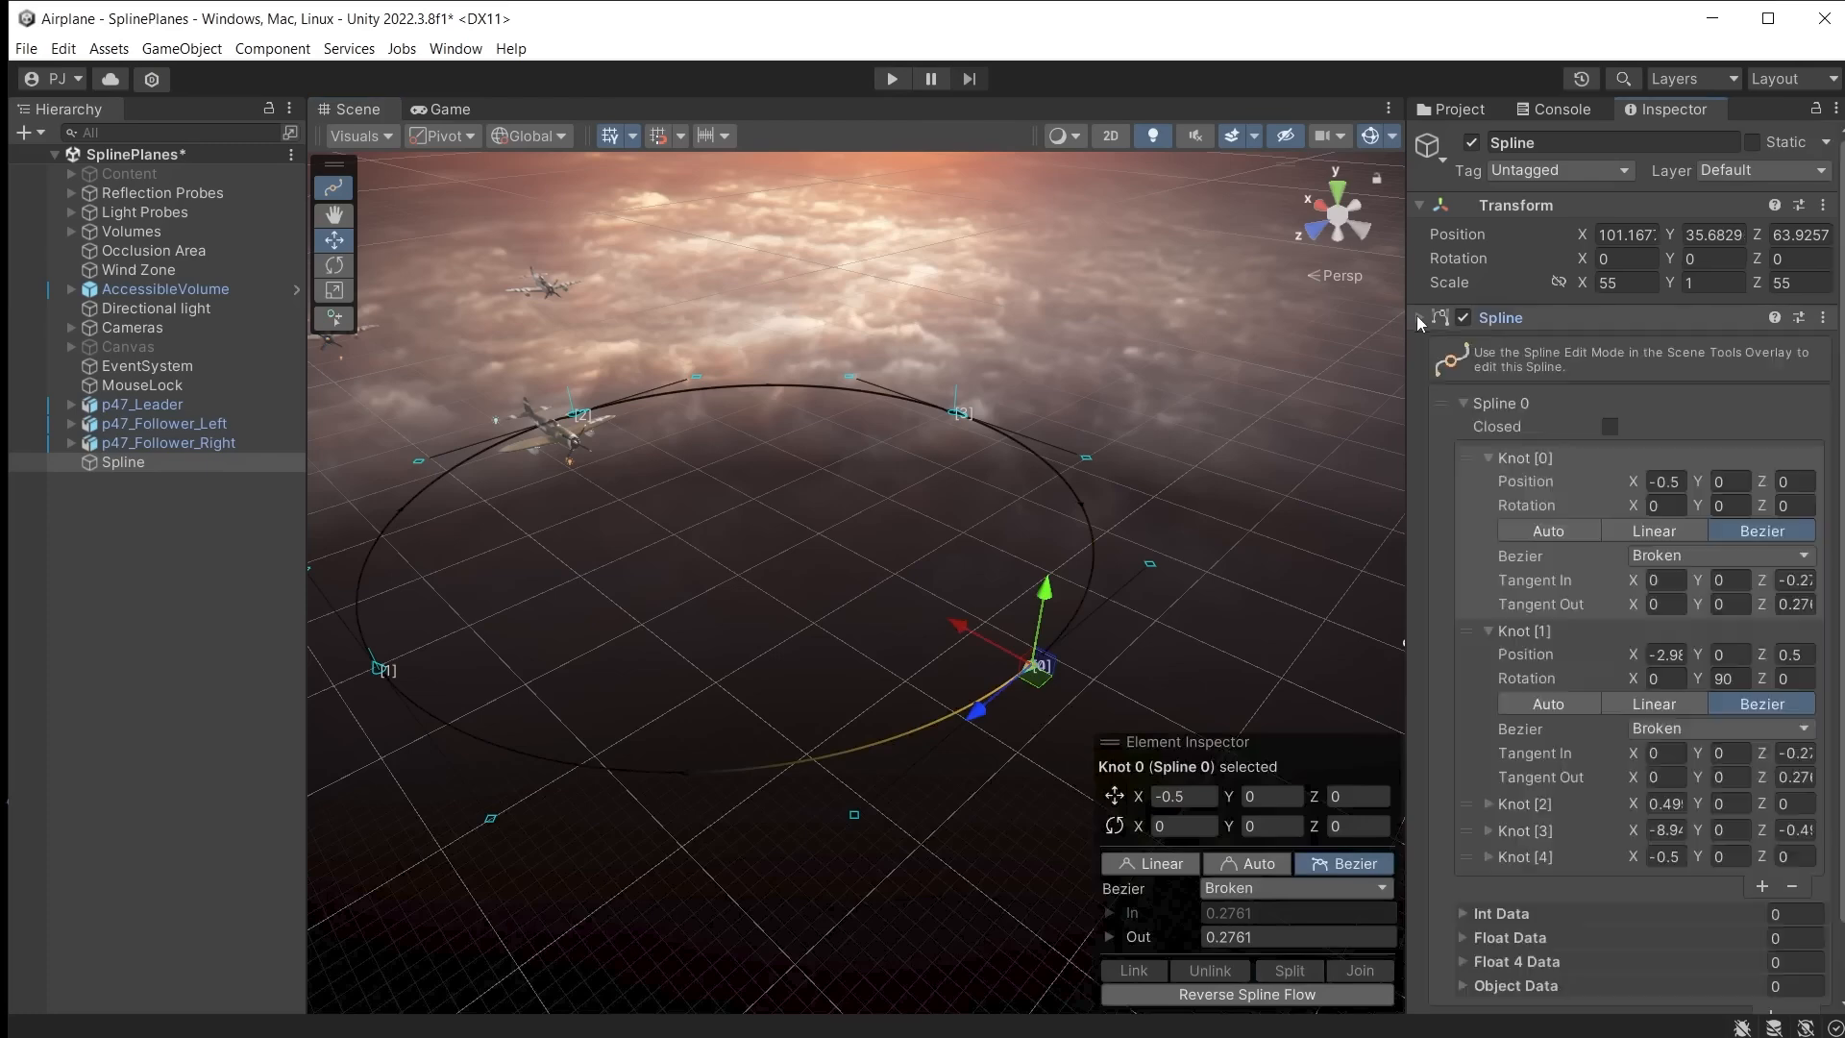
scroll(1565, 759, down, 2)
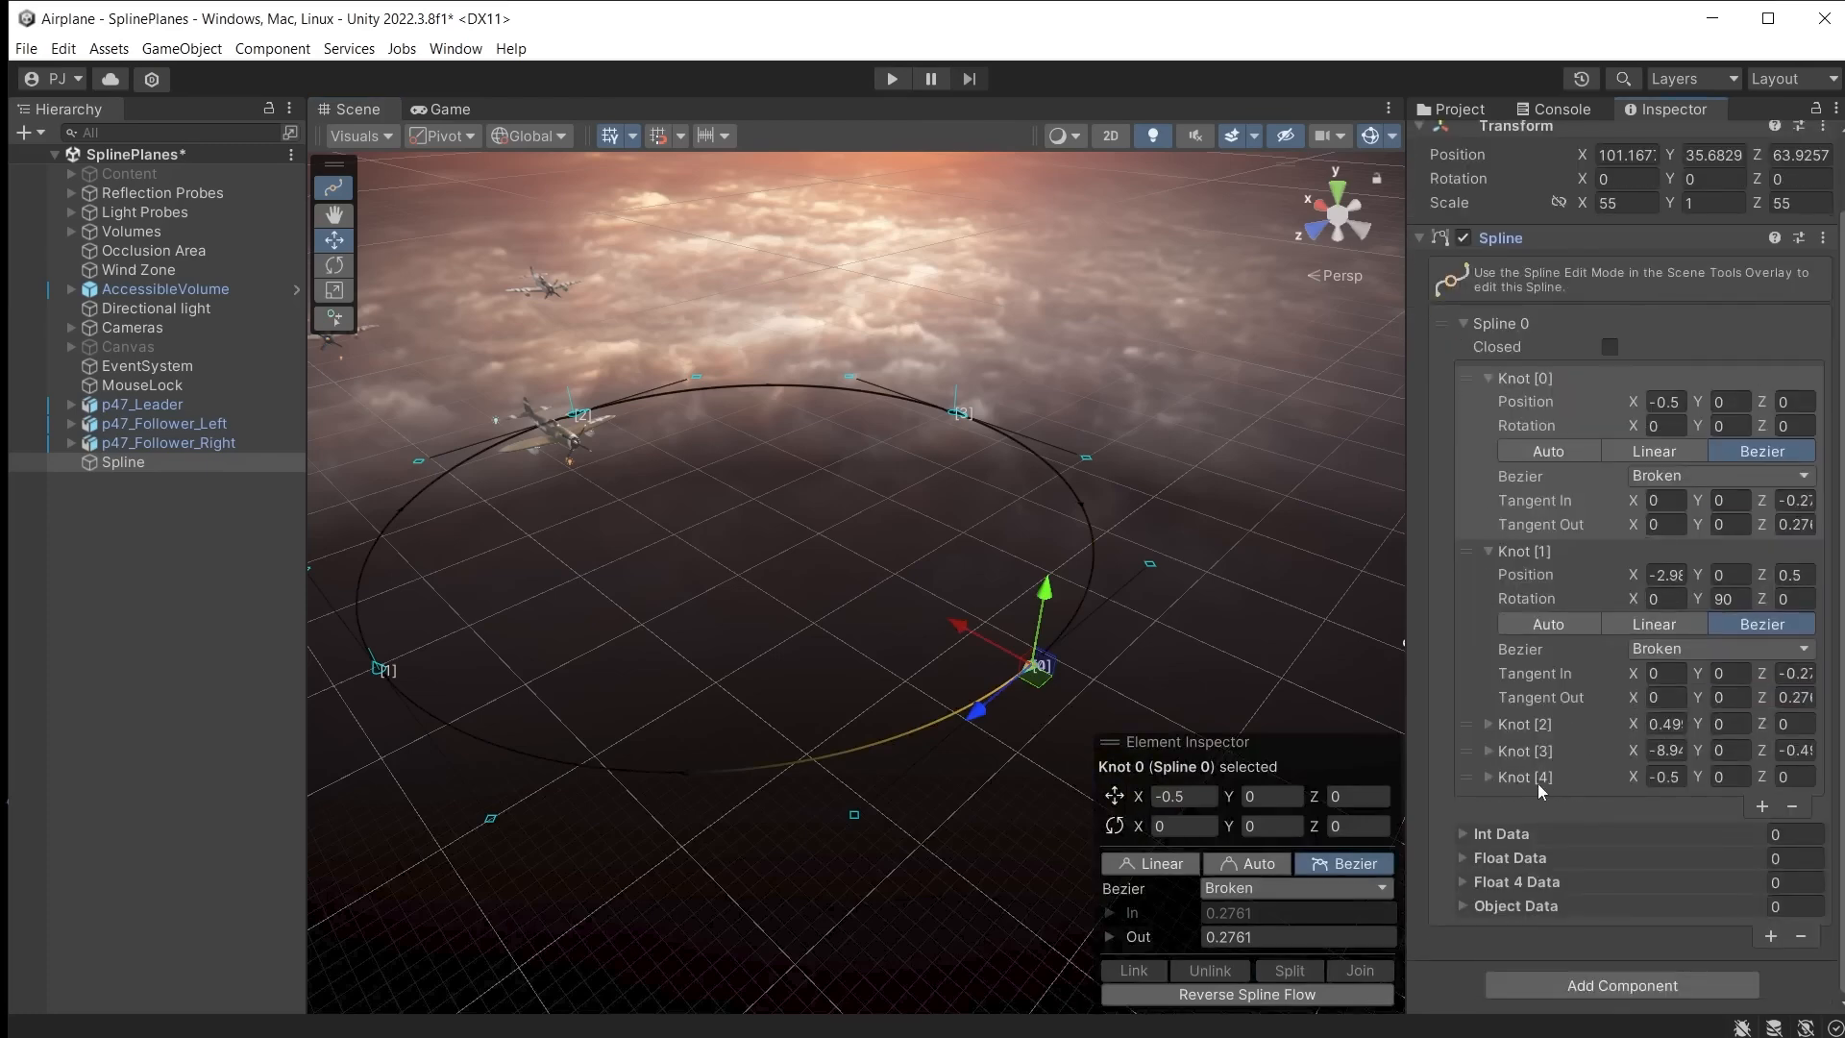
click(1418, 238)
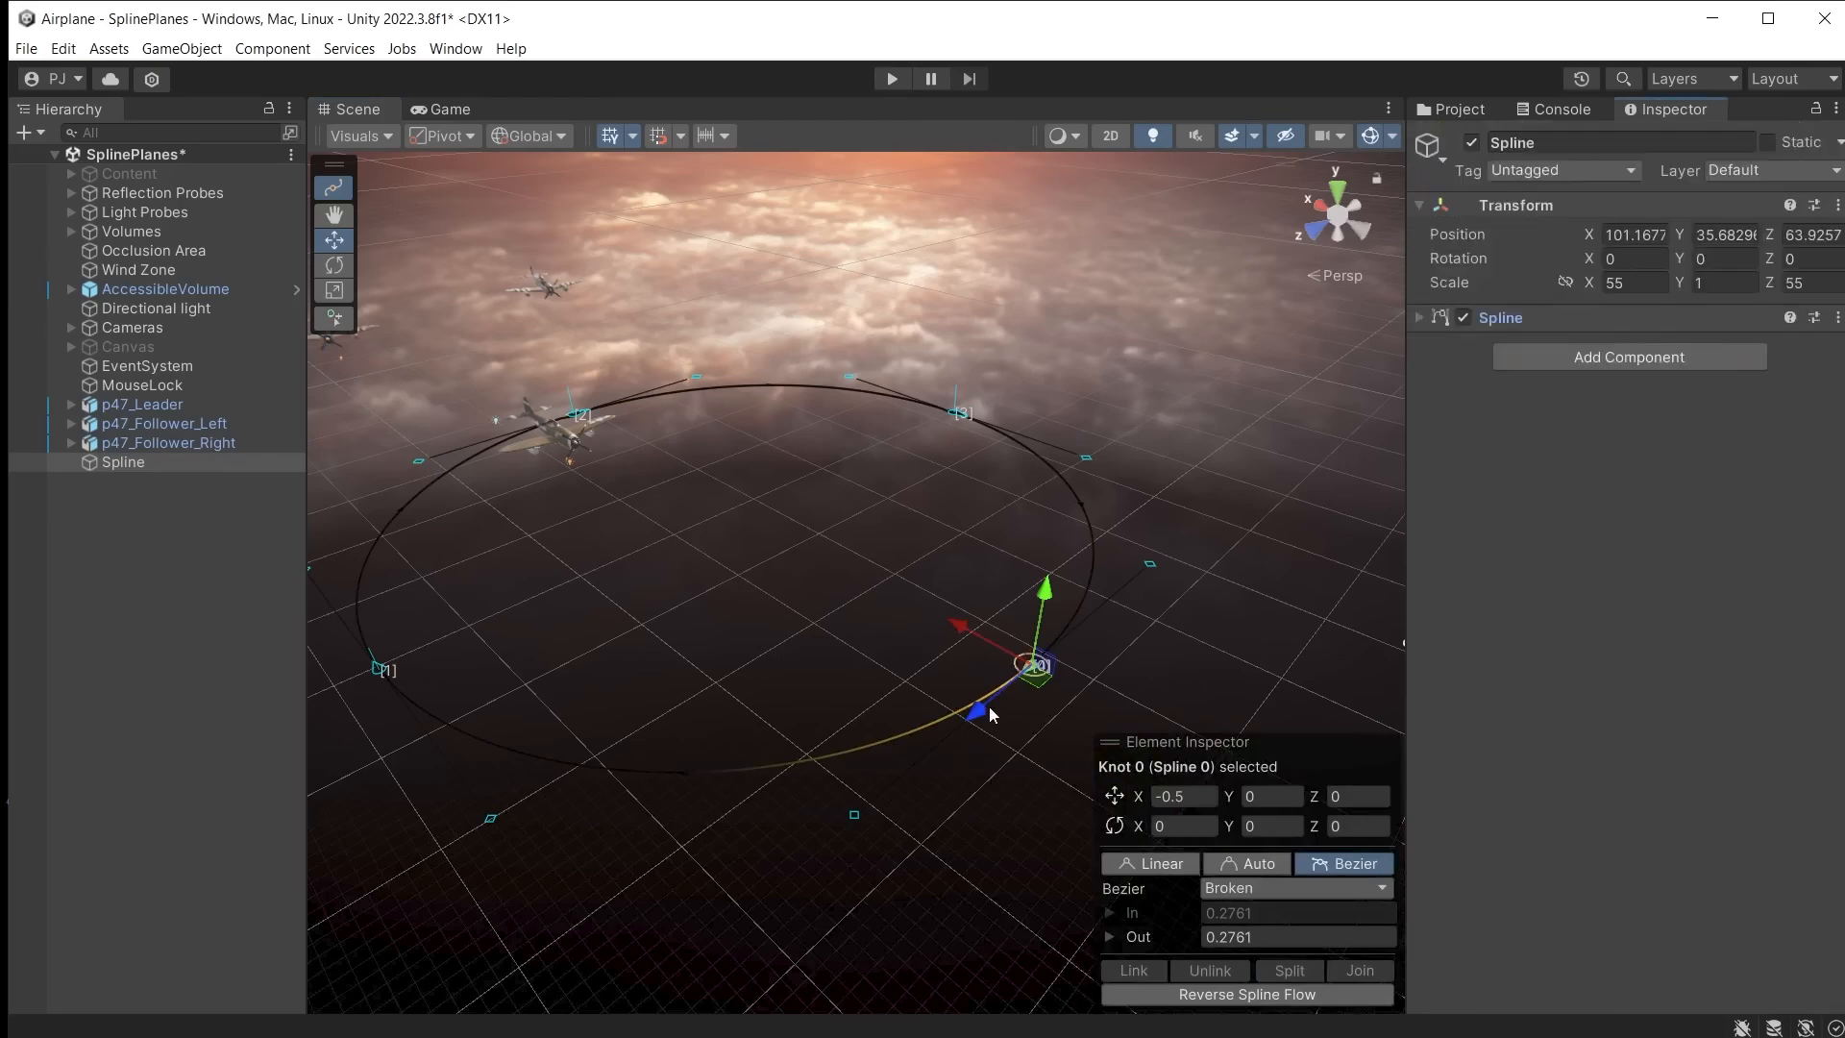
Step: Shift knot 0 slightly off the overlapping end knot and draw a straight segment extending outward from it
drag(984, 719, 956, 720)
right_drag(956, 721, 1317, 692)
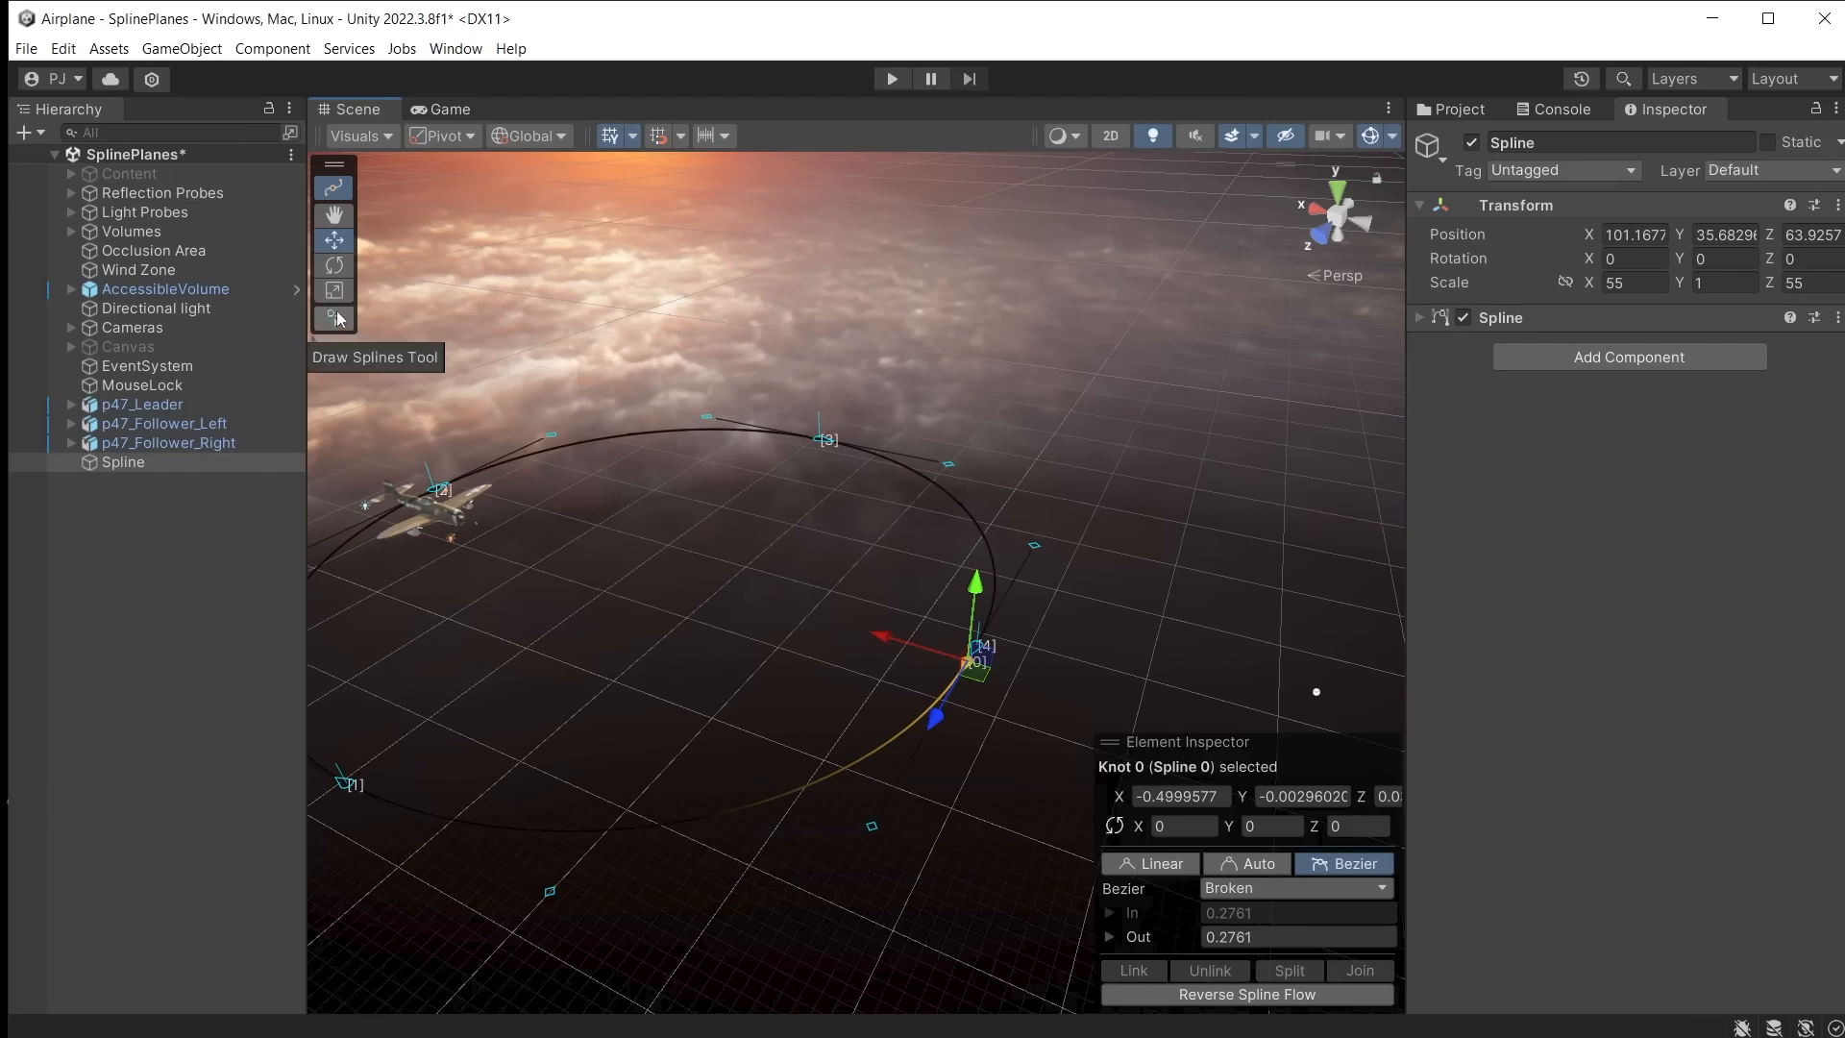
click(335, 318)
click(971, 662)
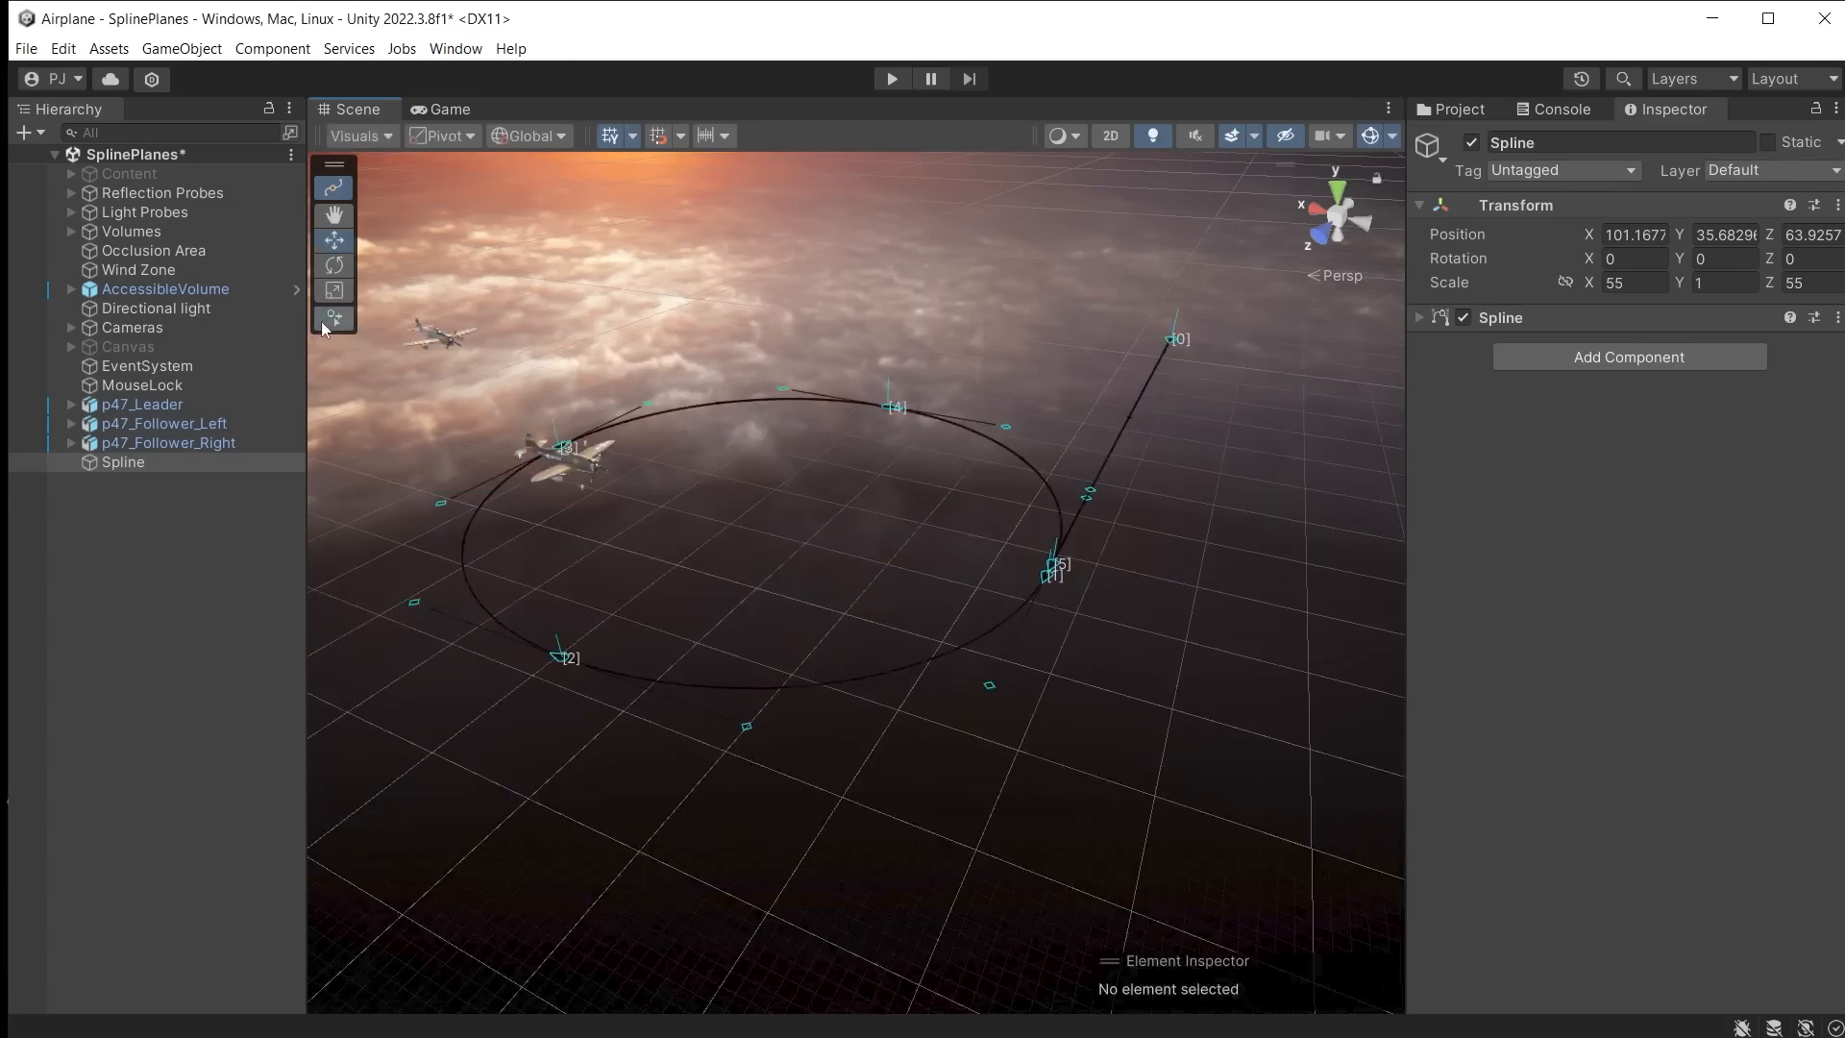
Step: Draw a straight segment extending outward from the circle's other open end and finish the spline
click(332, 320)
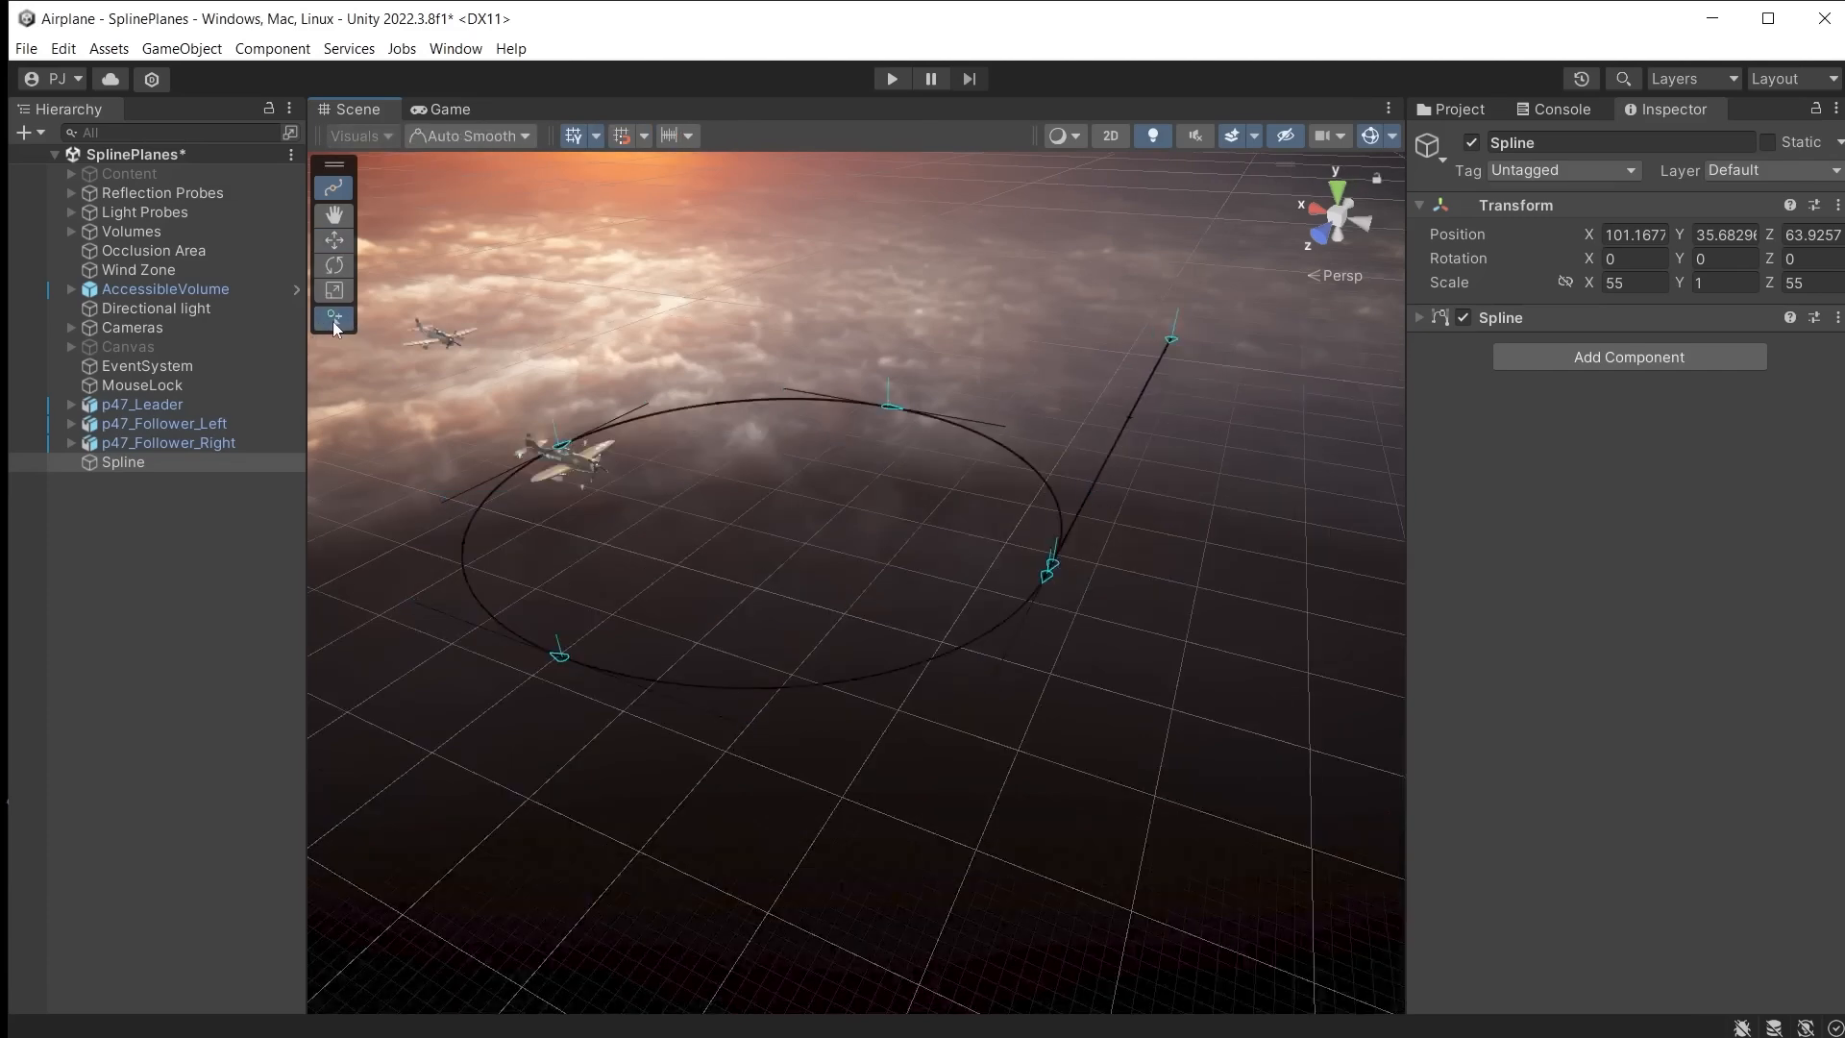
click(1054, 567)
key(Escape)
click(415, 636)
scroll(1066, 676, down, 2)
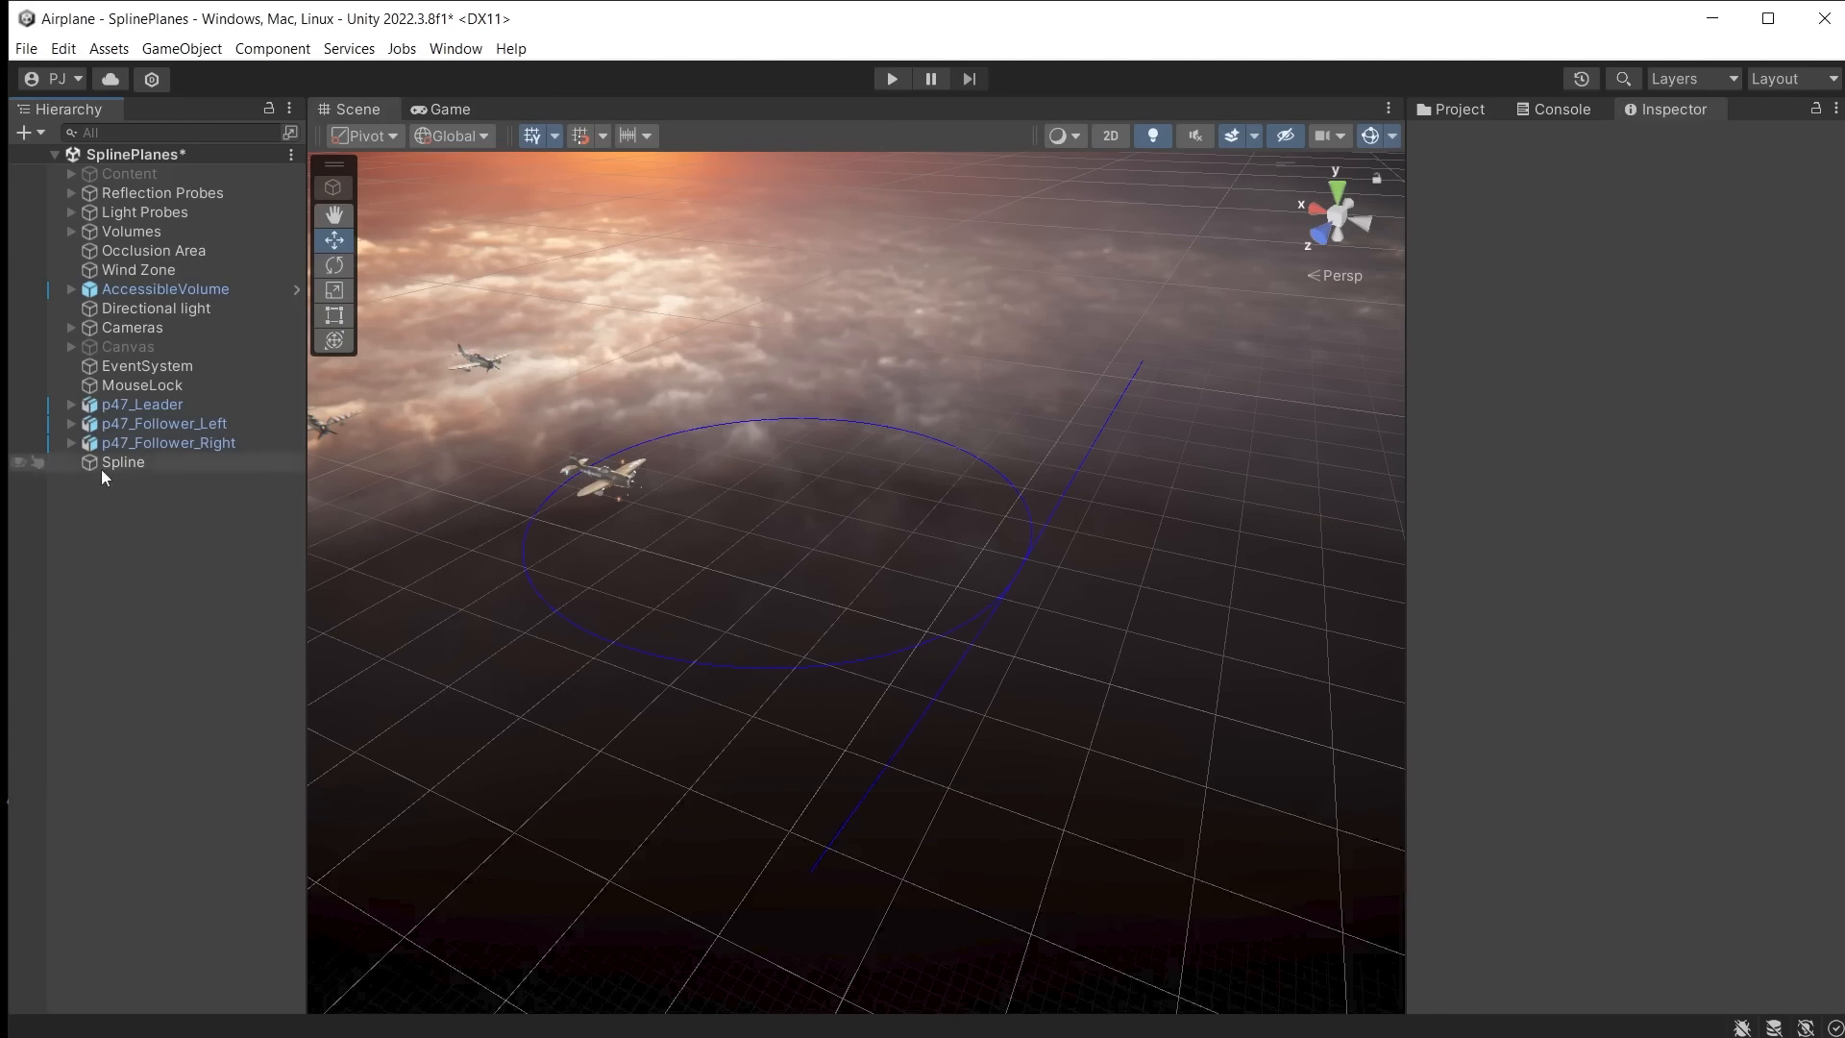
Step: Rename the extended circle spline to LeaderSpline
click(1004, 601)
click(1565, 142)
text(LeaderSpline)
key(Return)
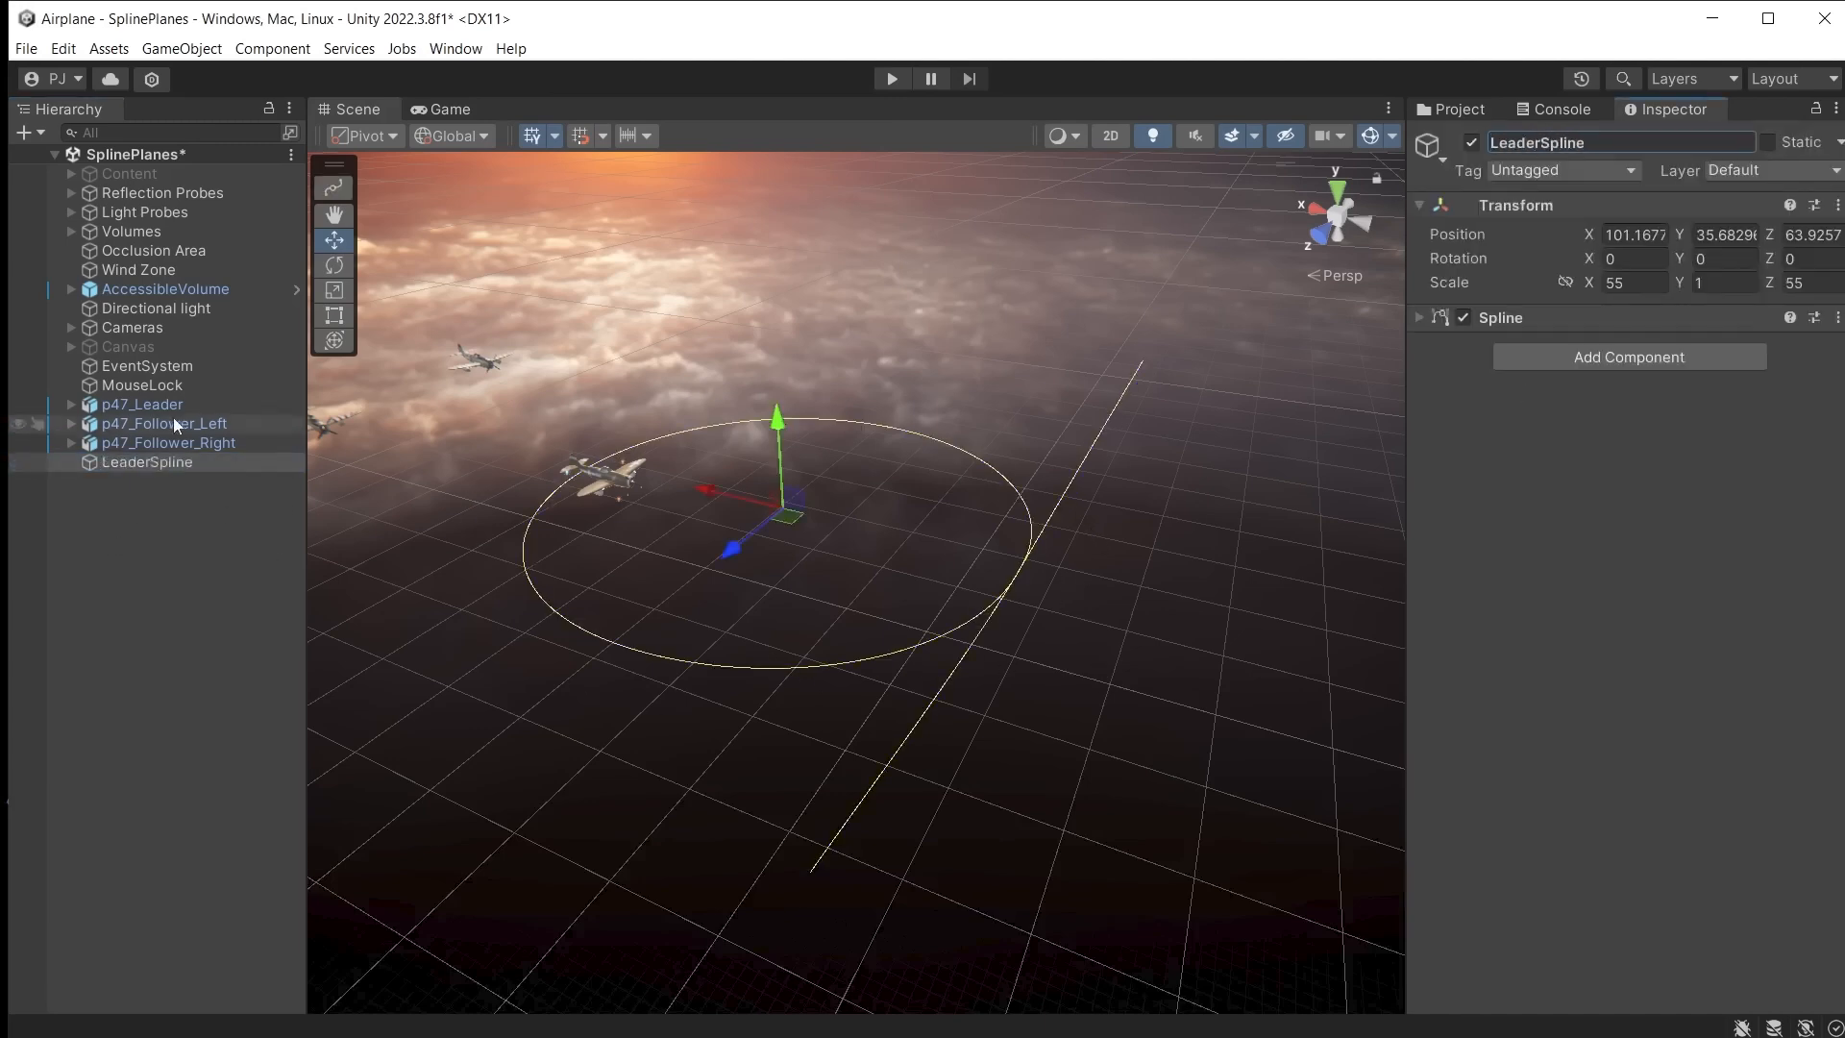
Step: Draw a straight four-knot spline beside the straight part of LeaderSpline and name it FollowerSpline
click(181, 48)
mouse_move(384, 374)
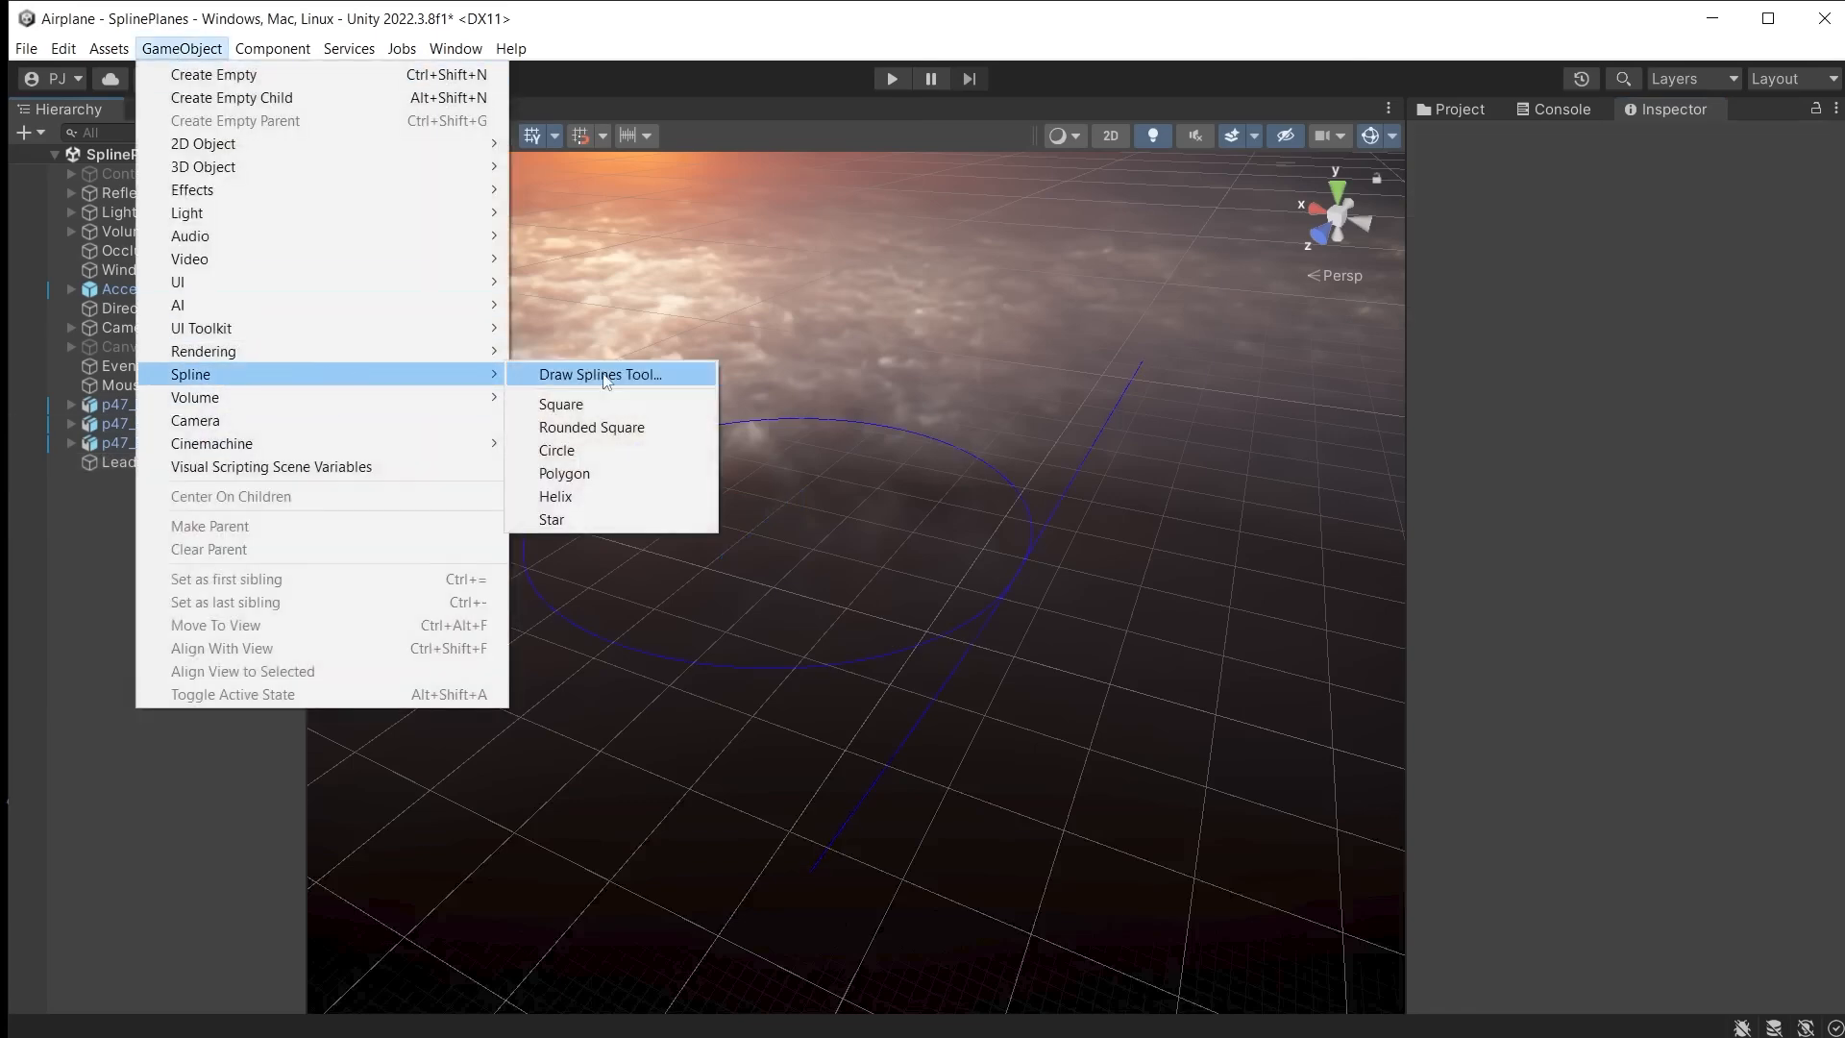
click(601, 375)
click(1201, 373)
click(1133, 524)
click(1054, 687)
click(939, 911)
key(Escape)
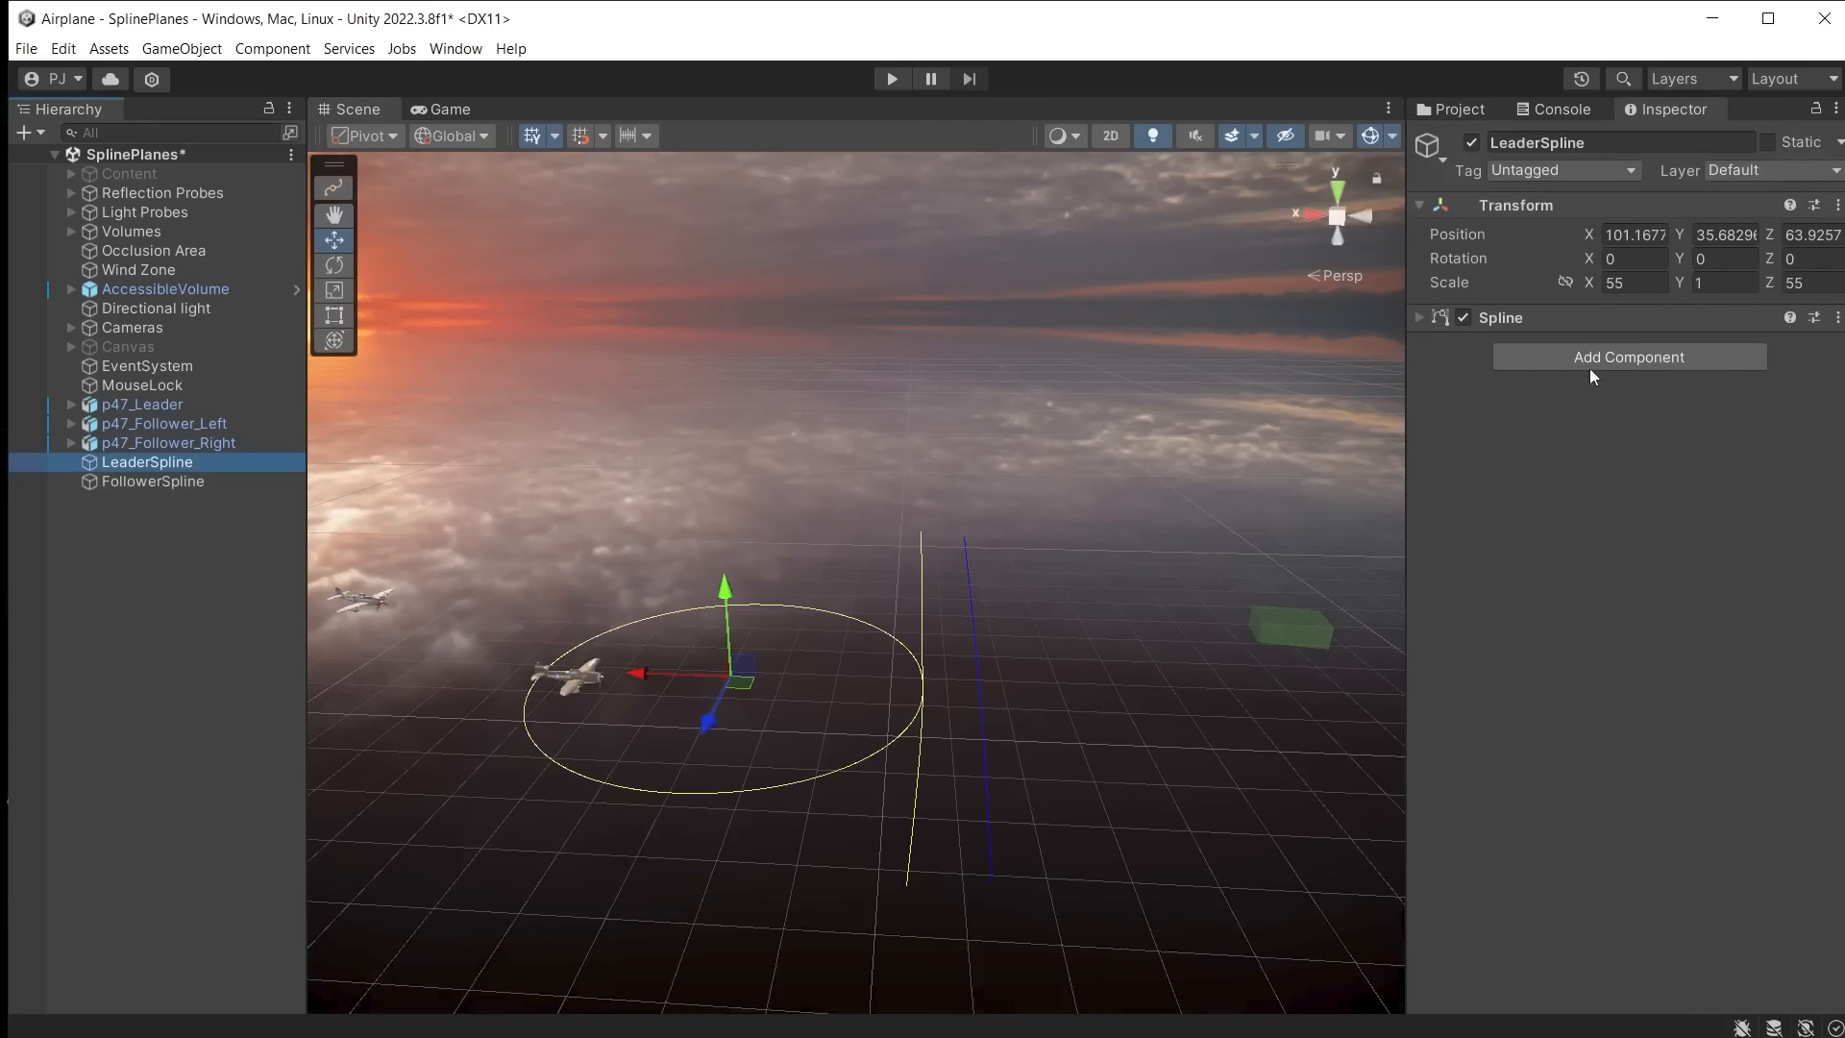
Step: Rotate LeaderSpline to Y -90 and Z 90 so its loop stands upright, and show its knots
click(1814, 258)
text(90)
click(1712, 258)
text(-90)
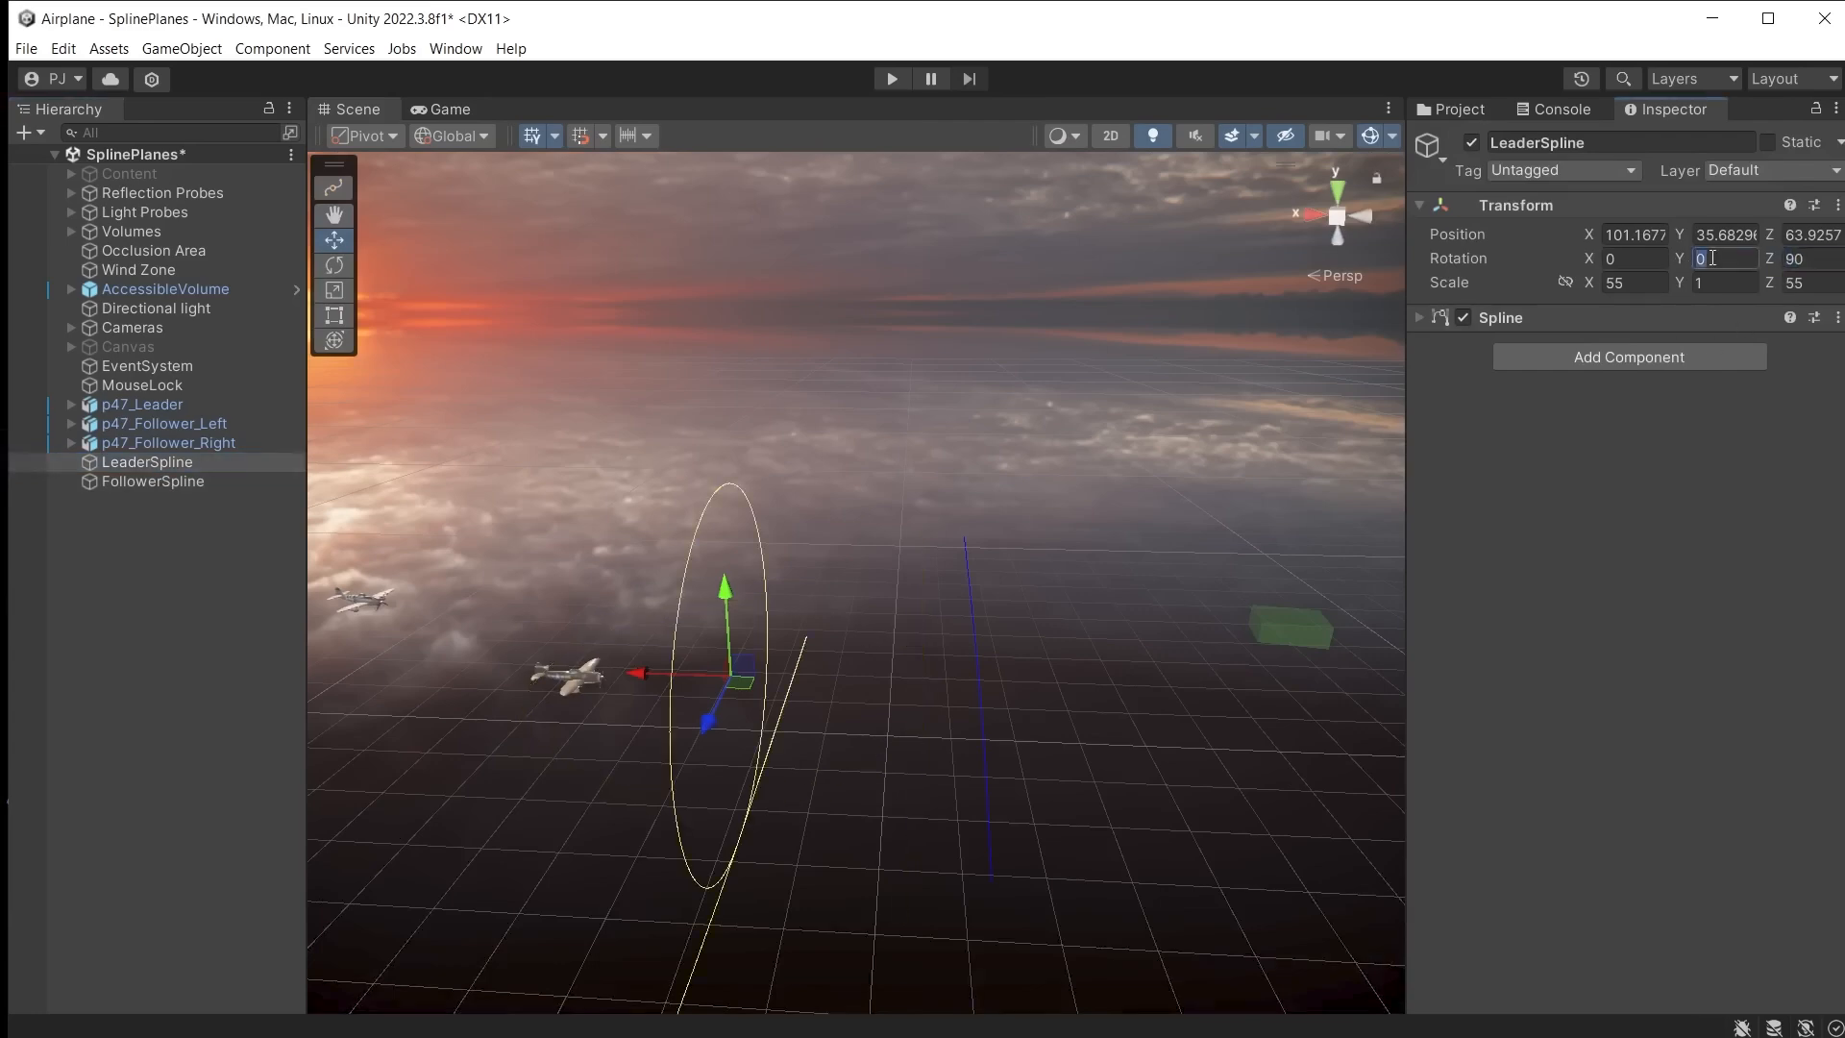
middle_drag(1046, 593, 1363, 574)
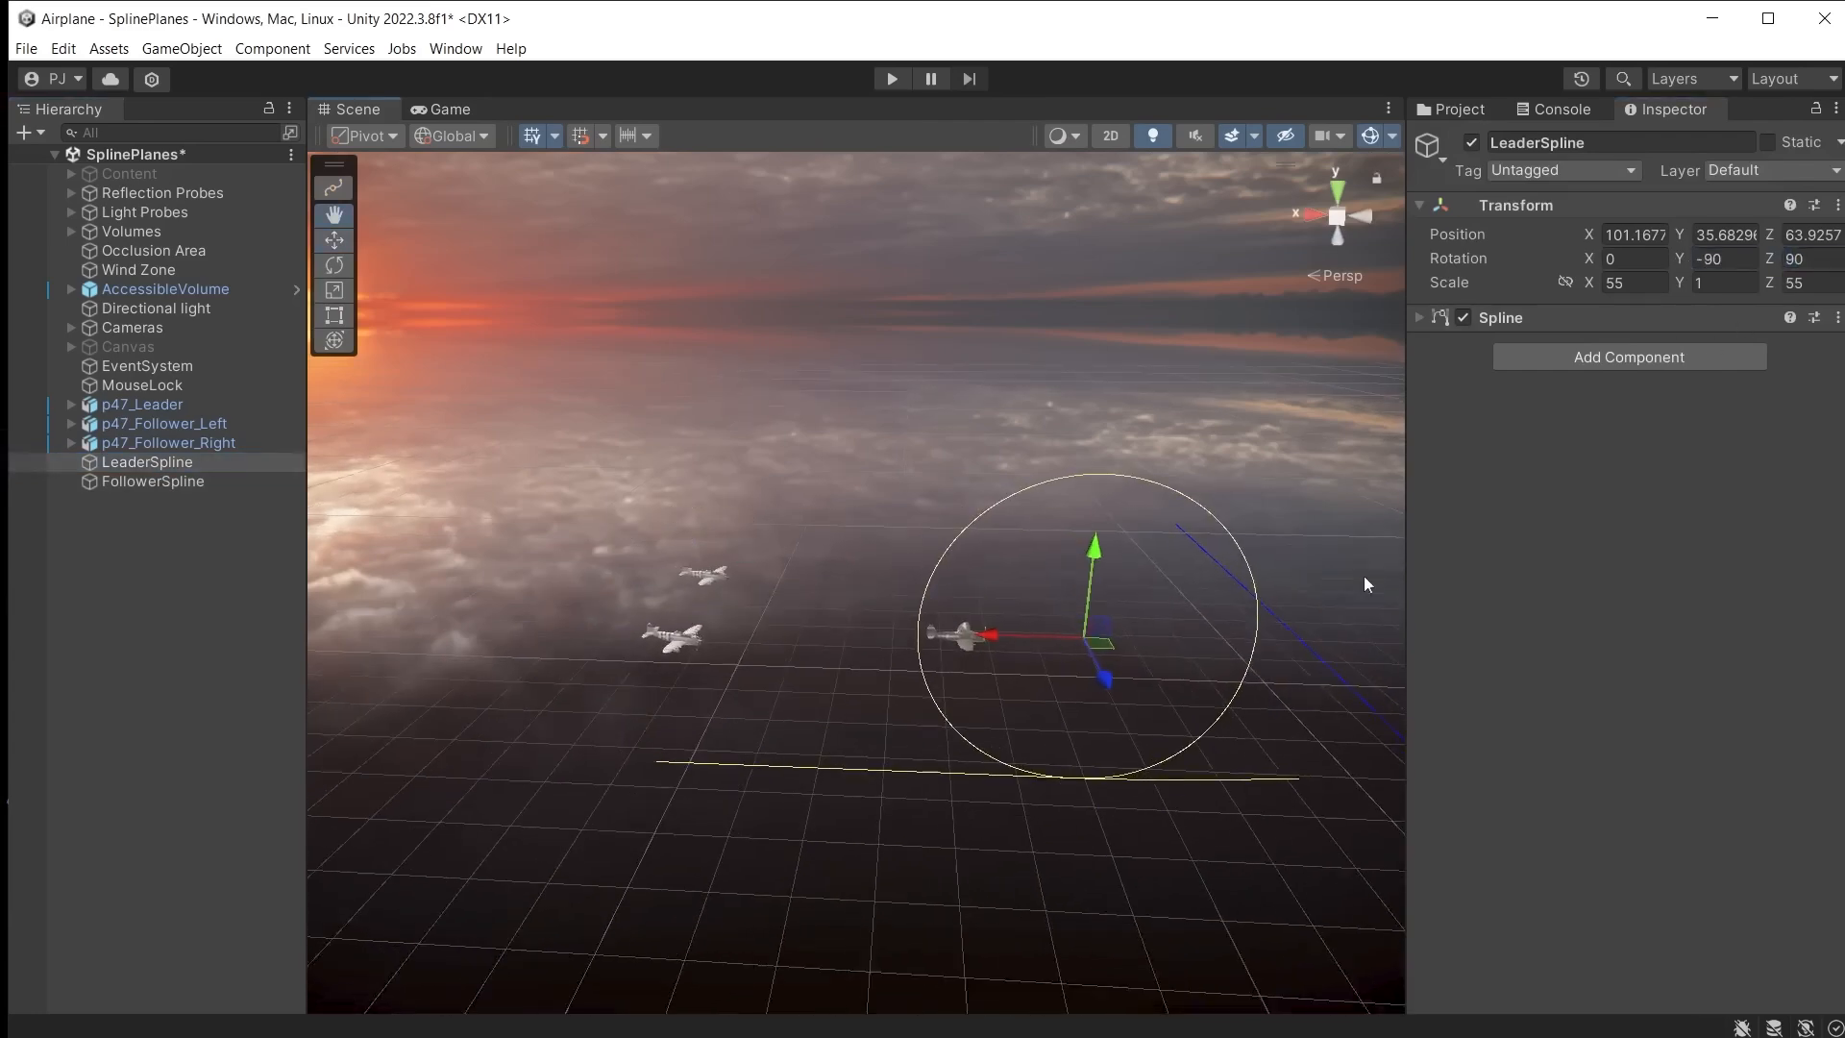
click(334, 187)
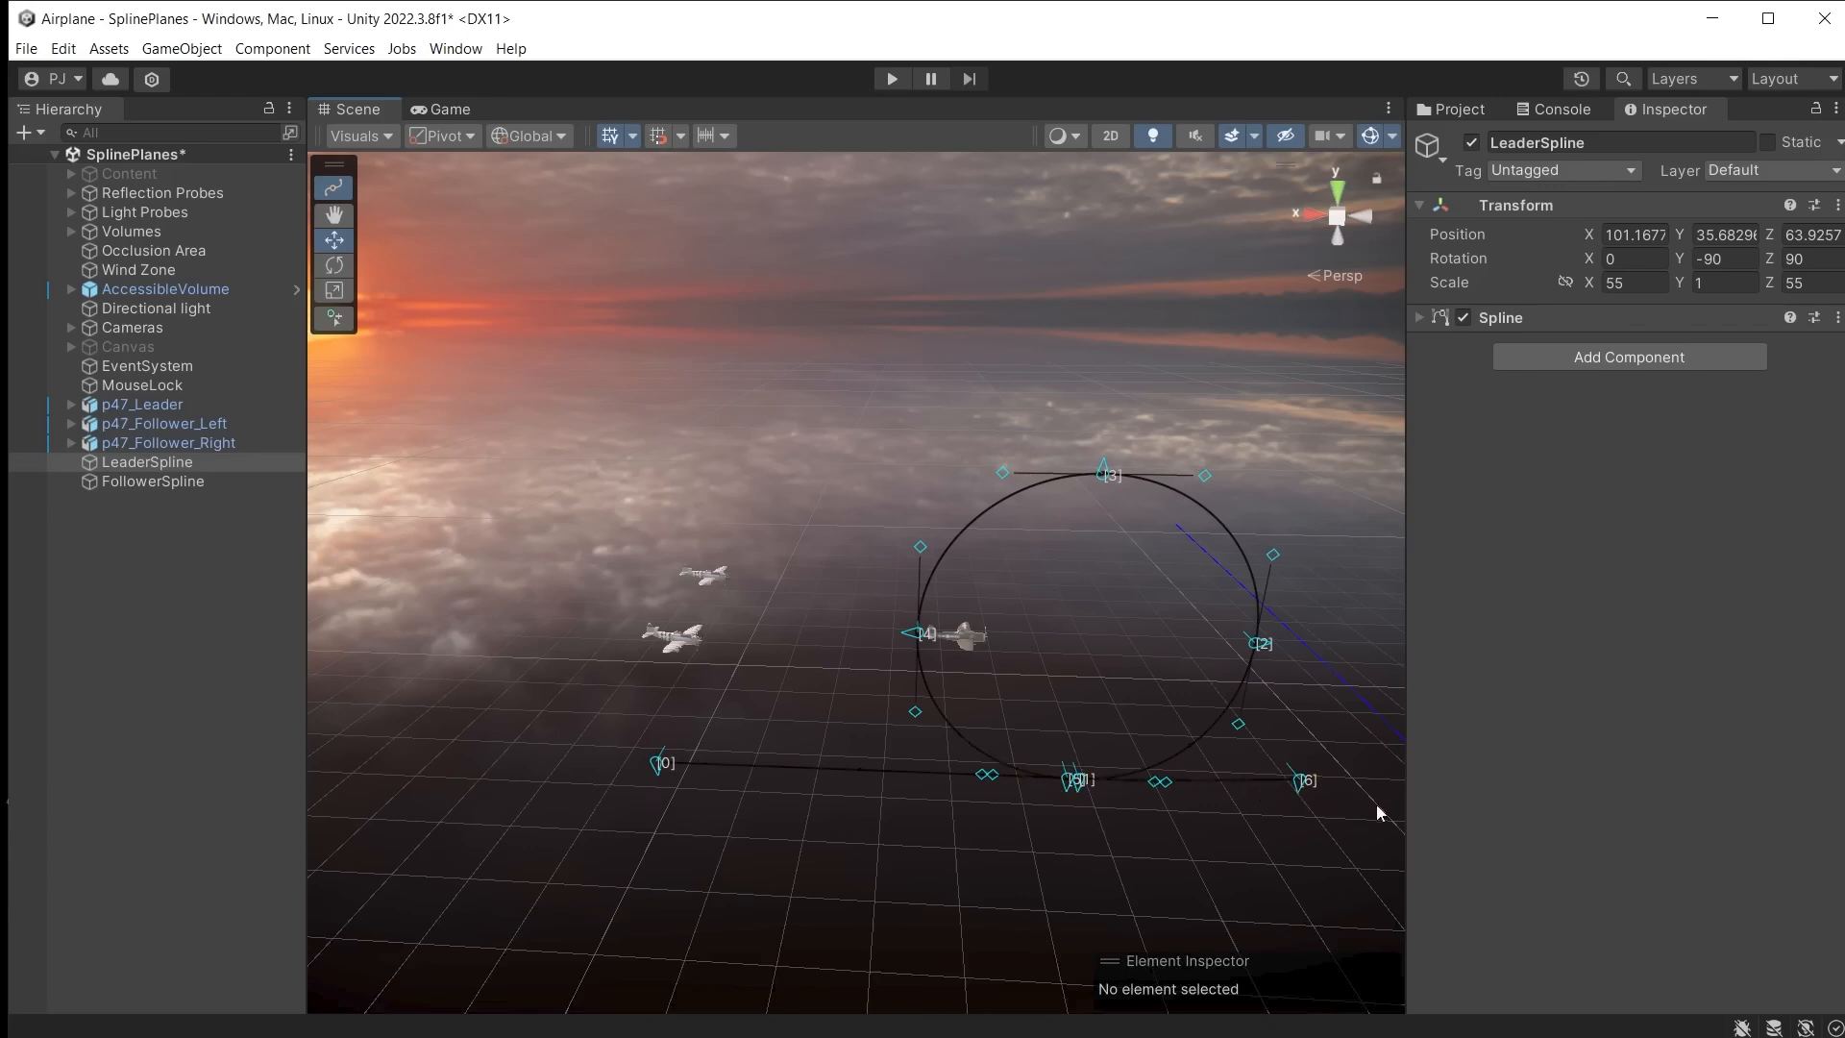
Step: Set FollowerSpline's rotation to Y -90 and Z 90
click(153, 484)
click(1798, 258)
text(90)
click(1717, 258)
text(-90)
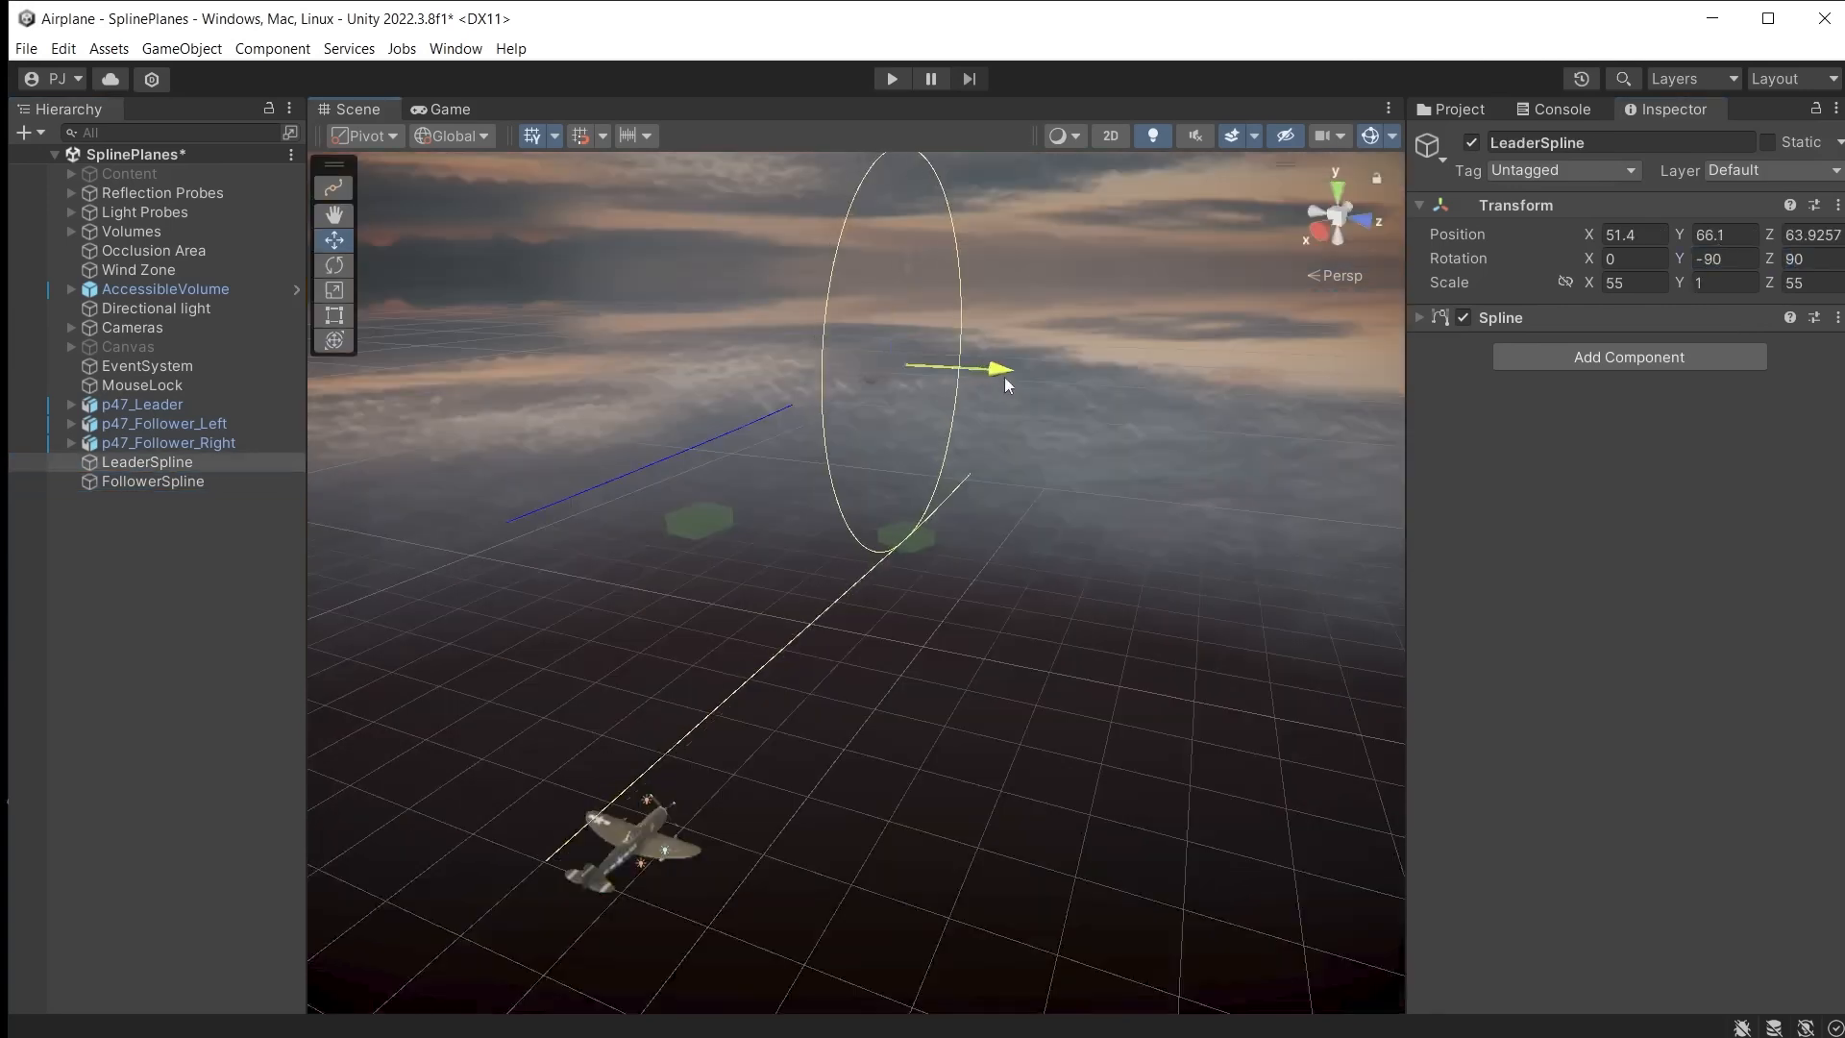
Step: Move LeaderSpline to about 51.4, 70.7, 74.4 and FollowerSpline to about 130.73, 50.49, 94.9
drag(973, 293, 972, 265)
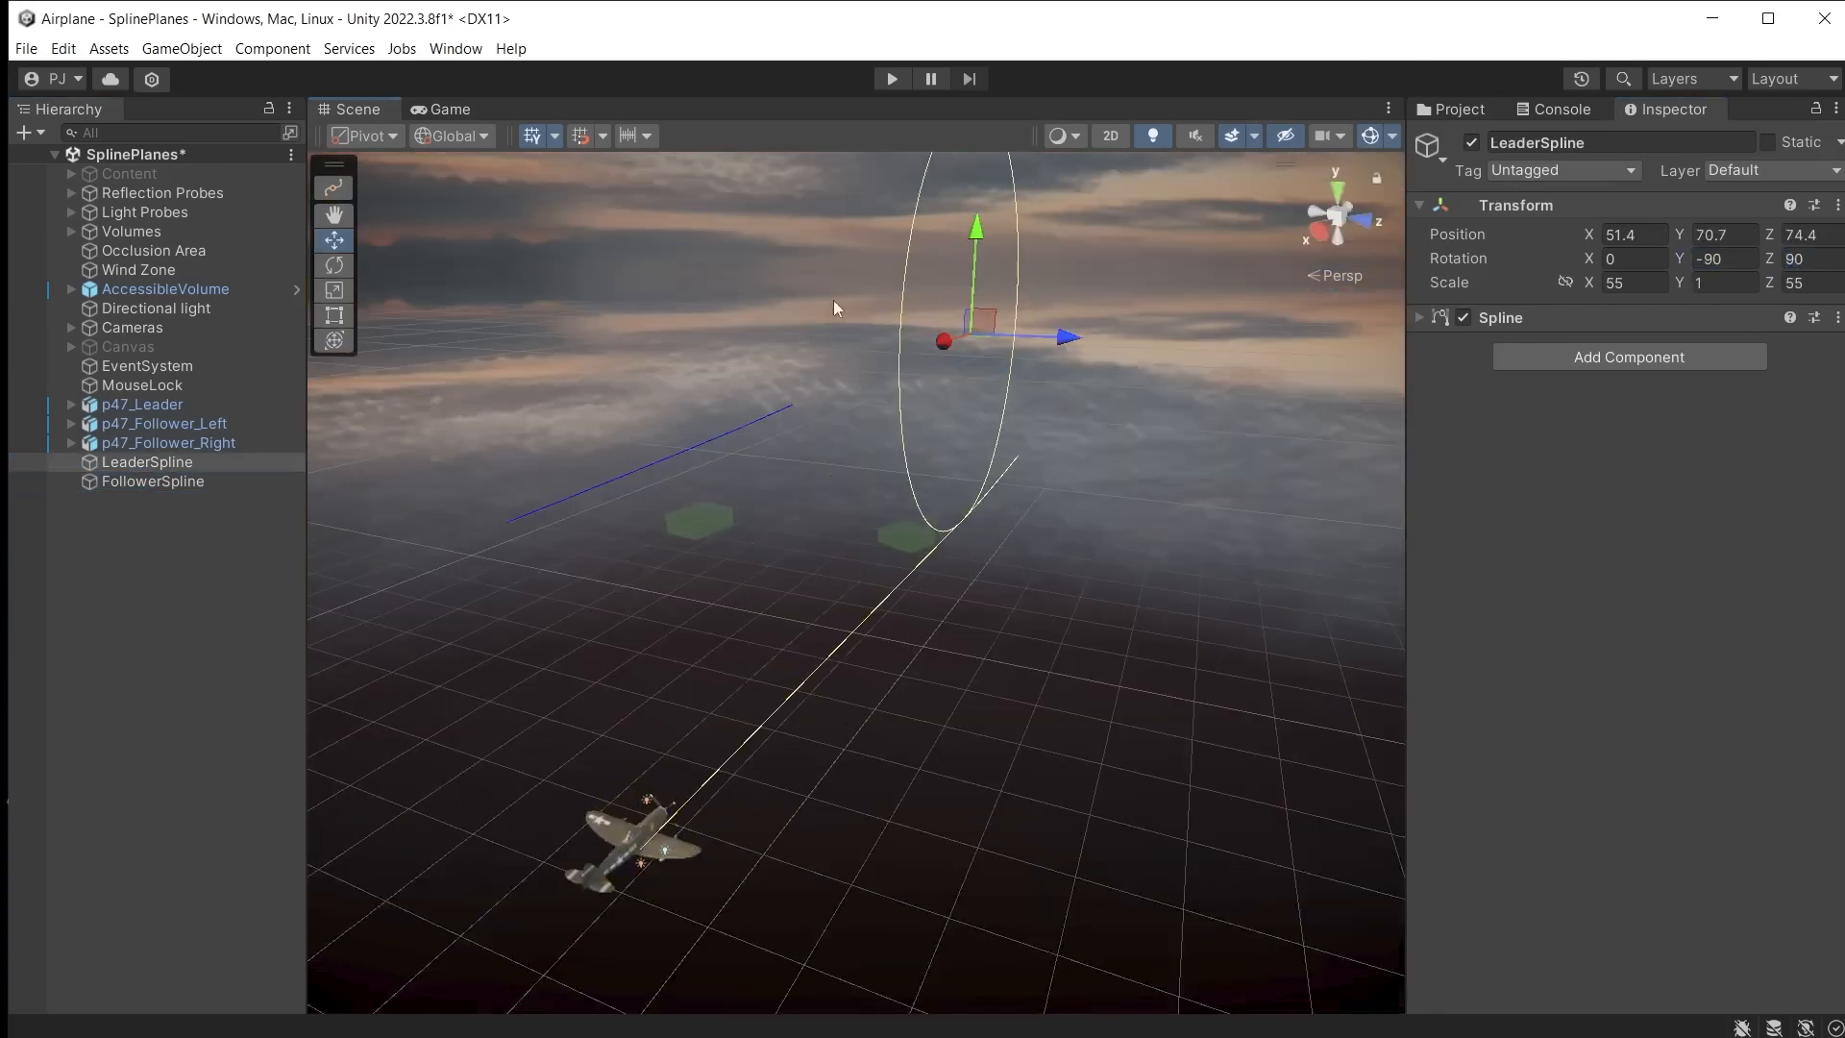
click(153, 480)
drag(590, 538, 1177, 652)
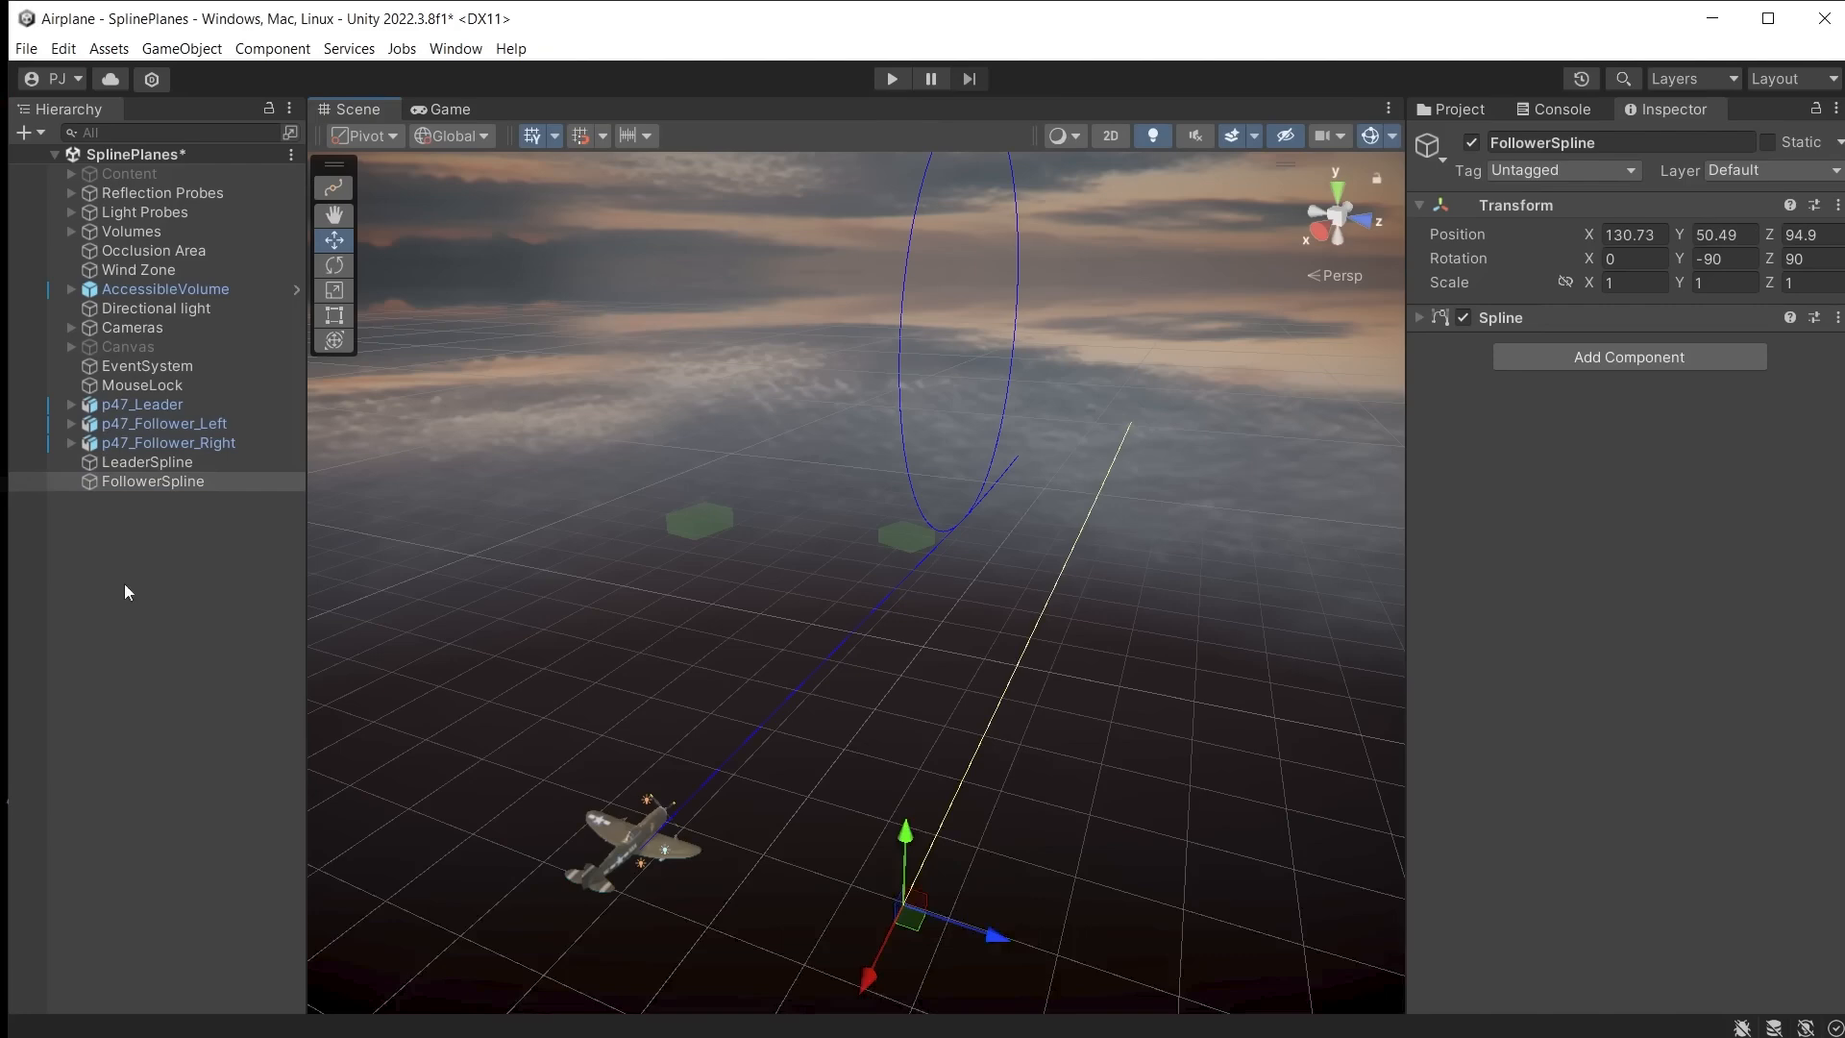
Step: Duplicate FollowerSpline as FollowerSpline2 and place the copy on the opposite side of LeaderSpline
click(124, 584)
click(164, 480)
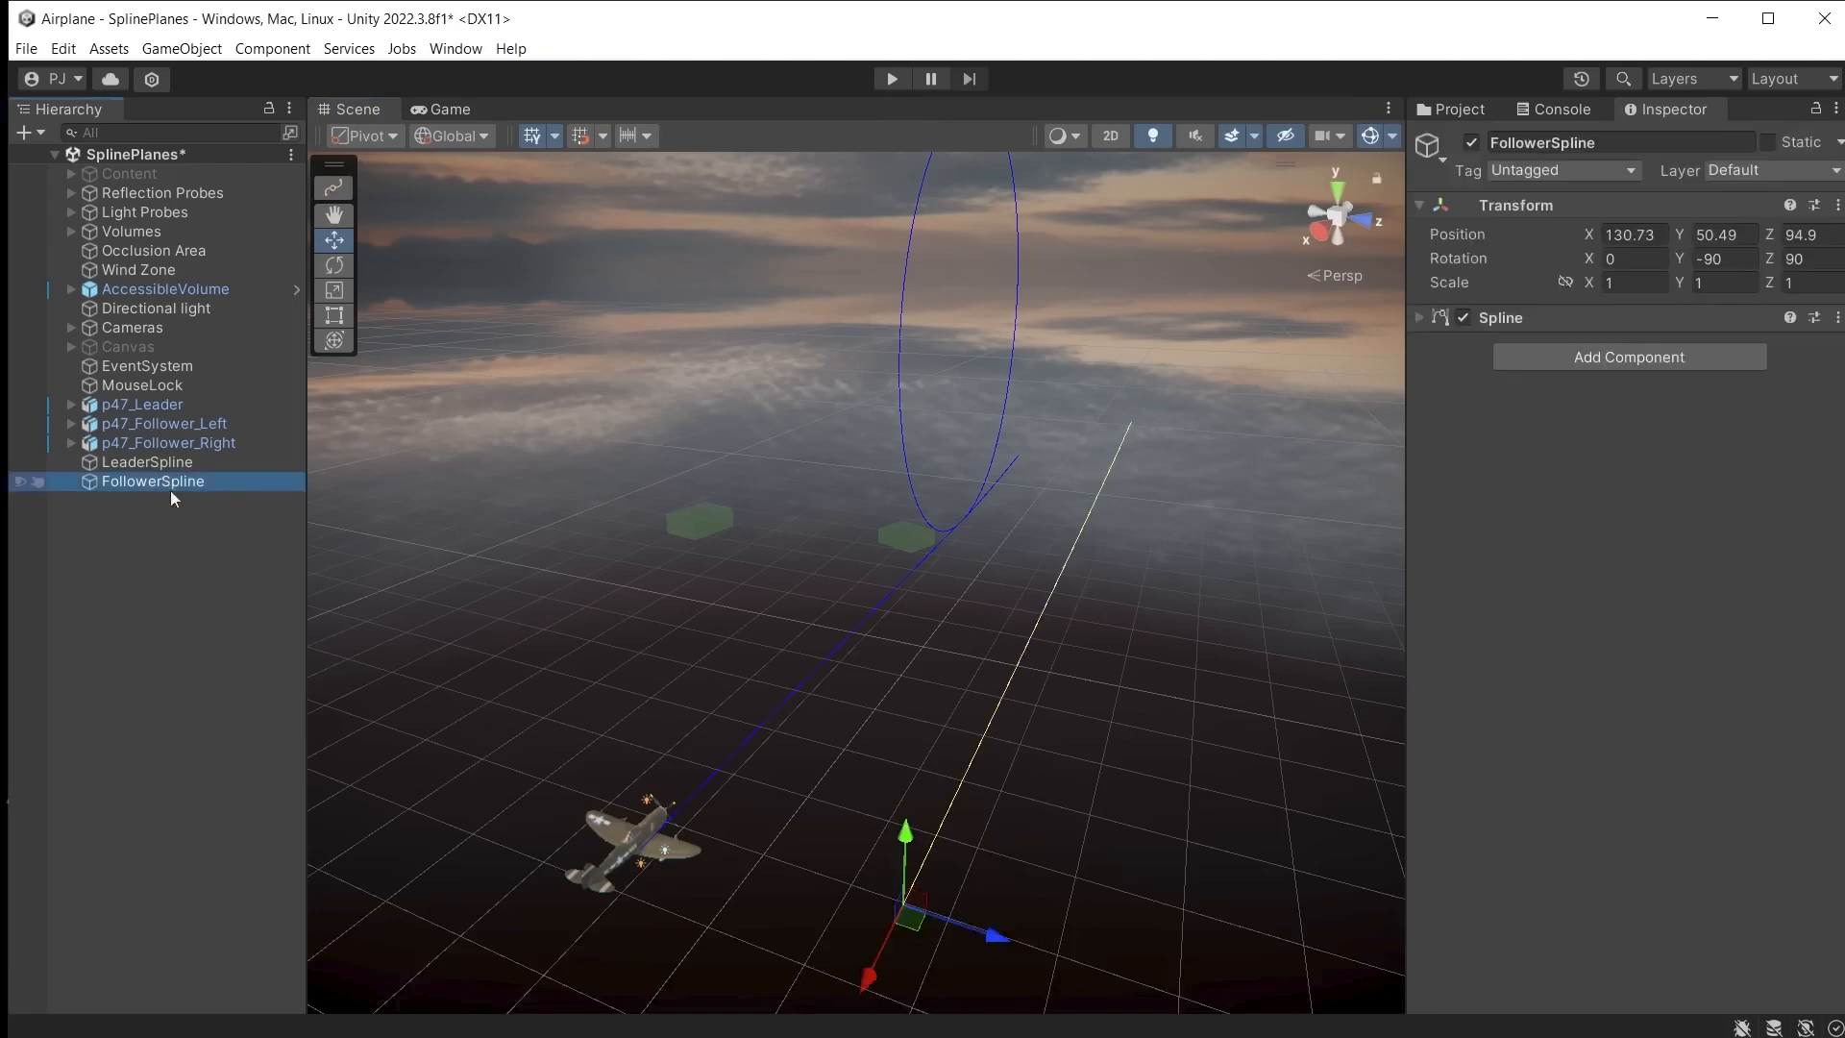
key(ctrl+d)
click(55, 53)
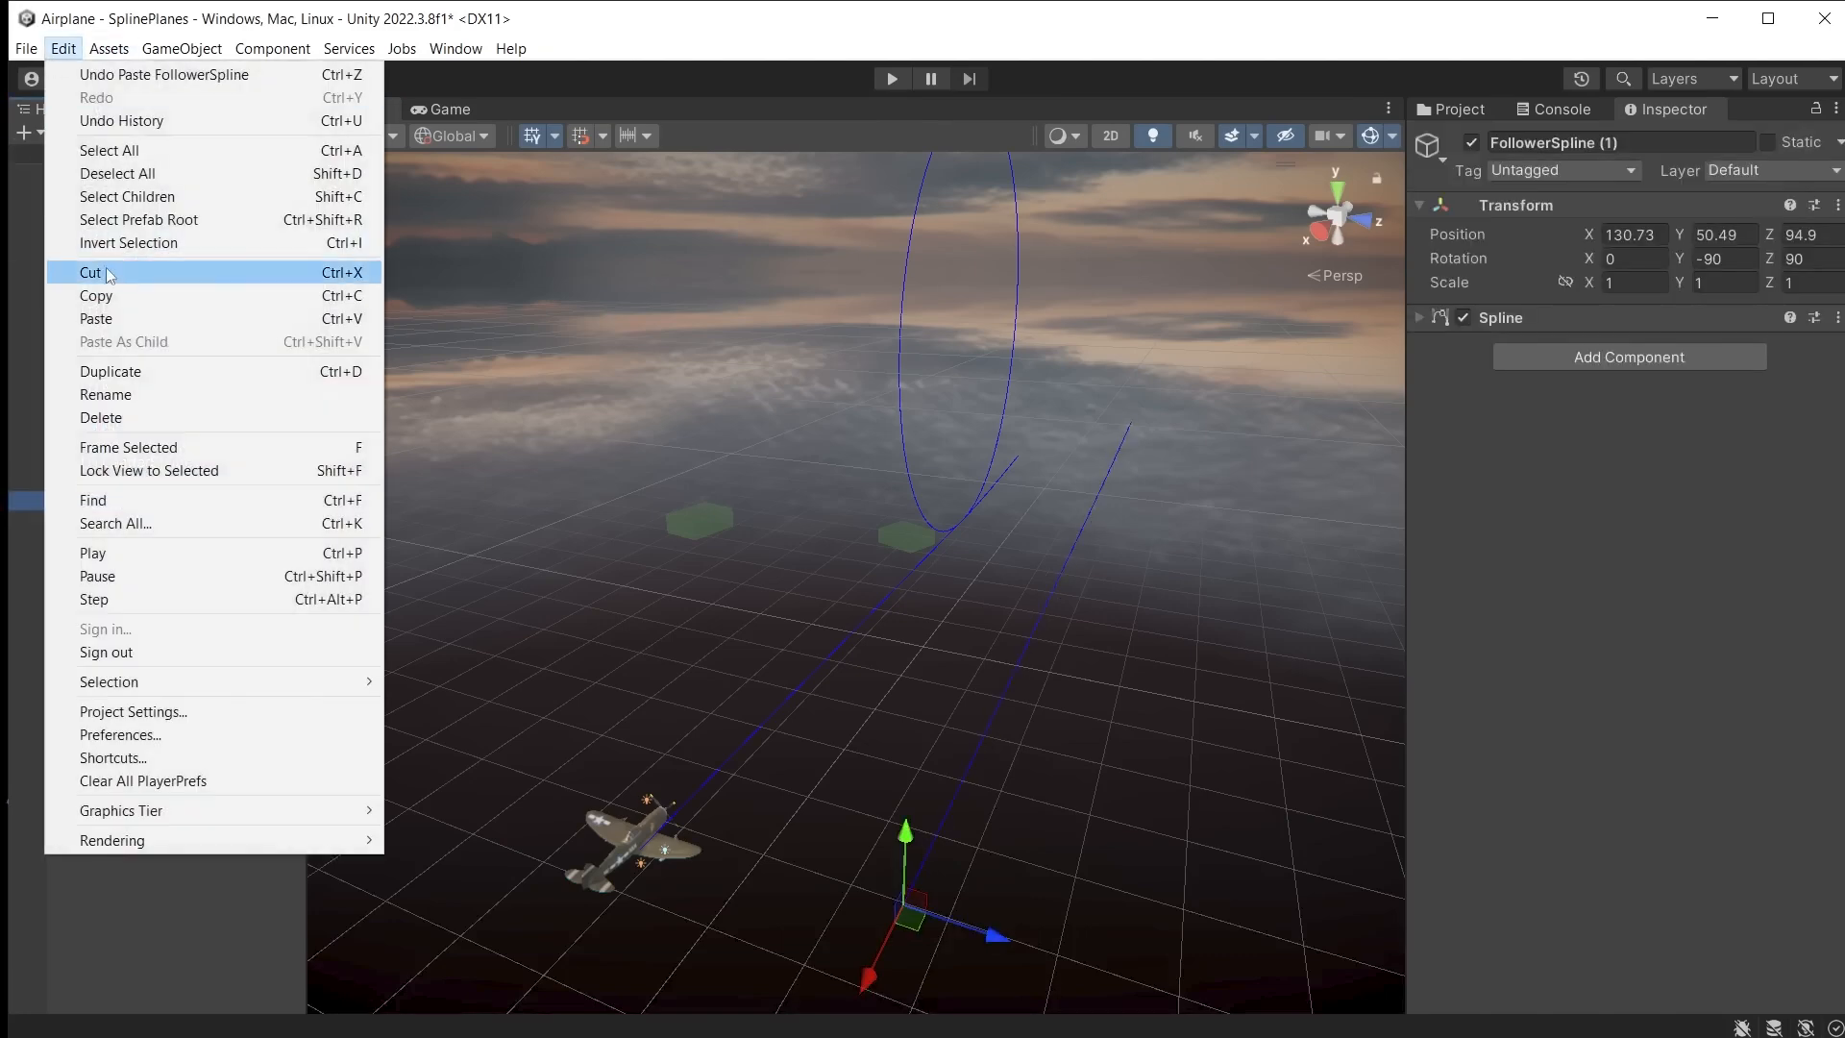
drag(985, 941, 550, 863)
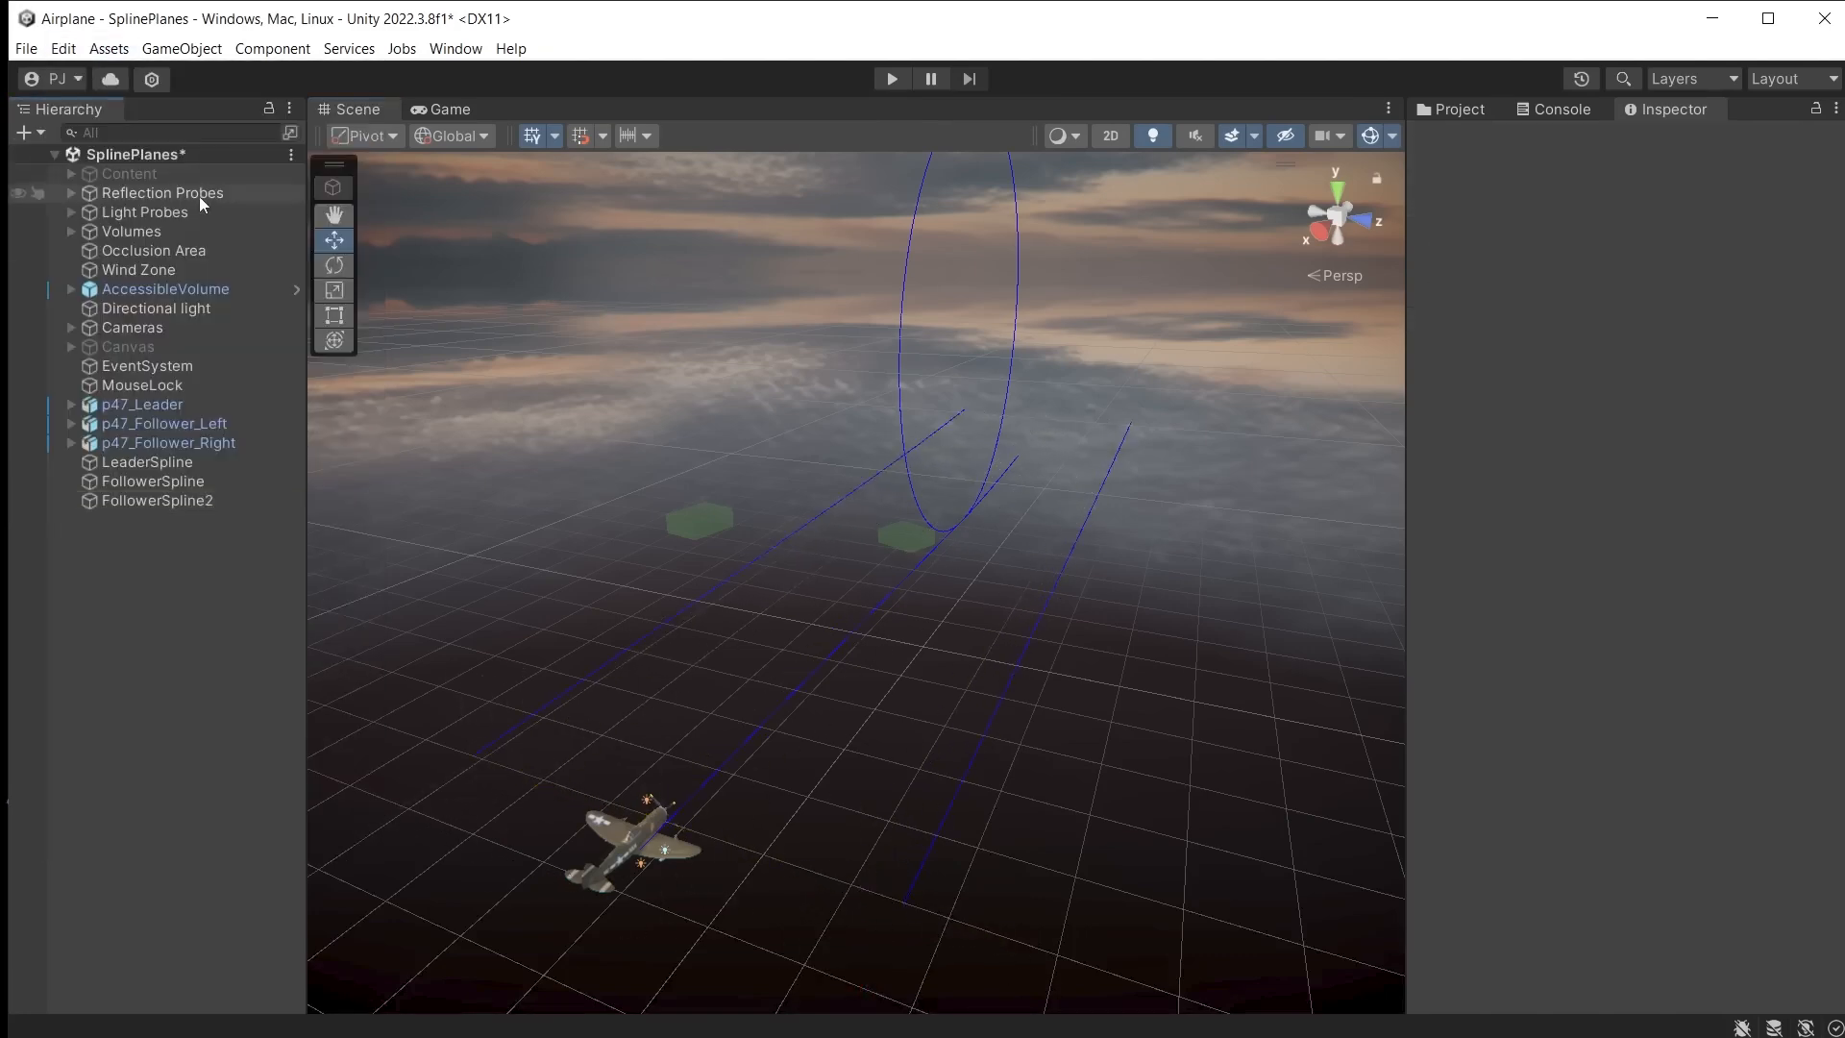
Step: Activate the Content object and move all three splines together along X over the village
click(129, 173)
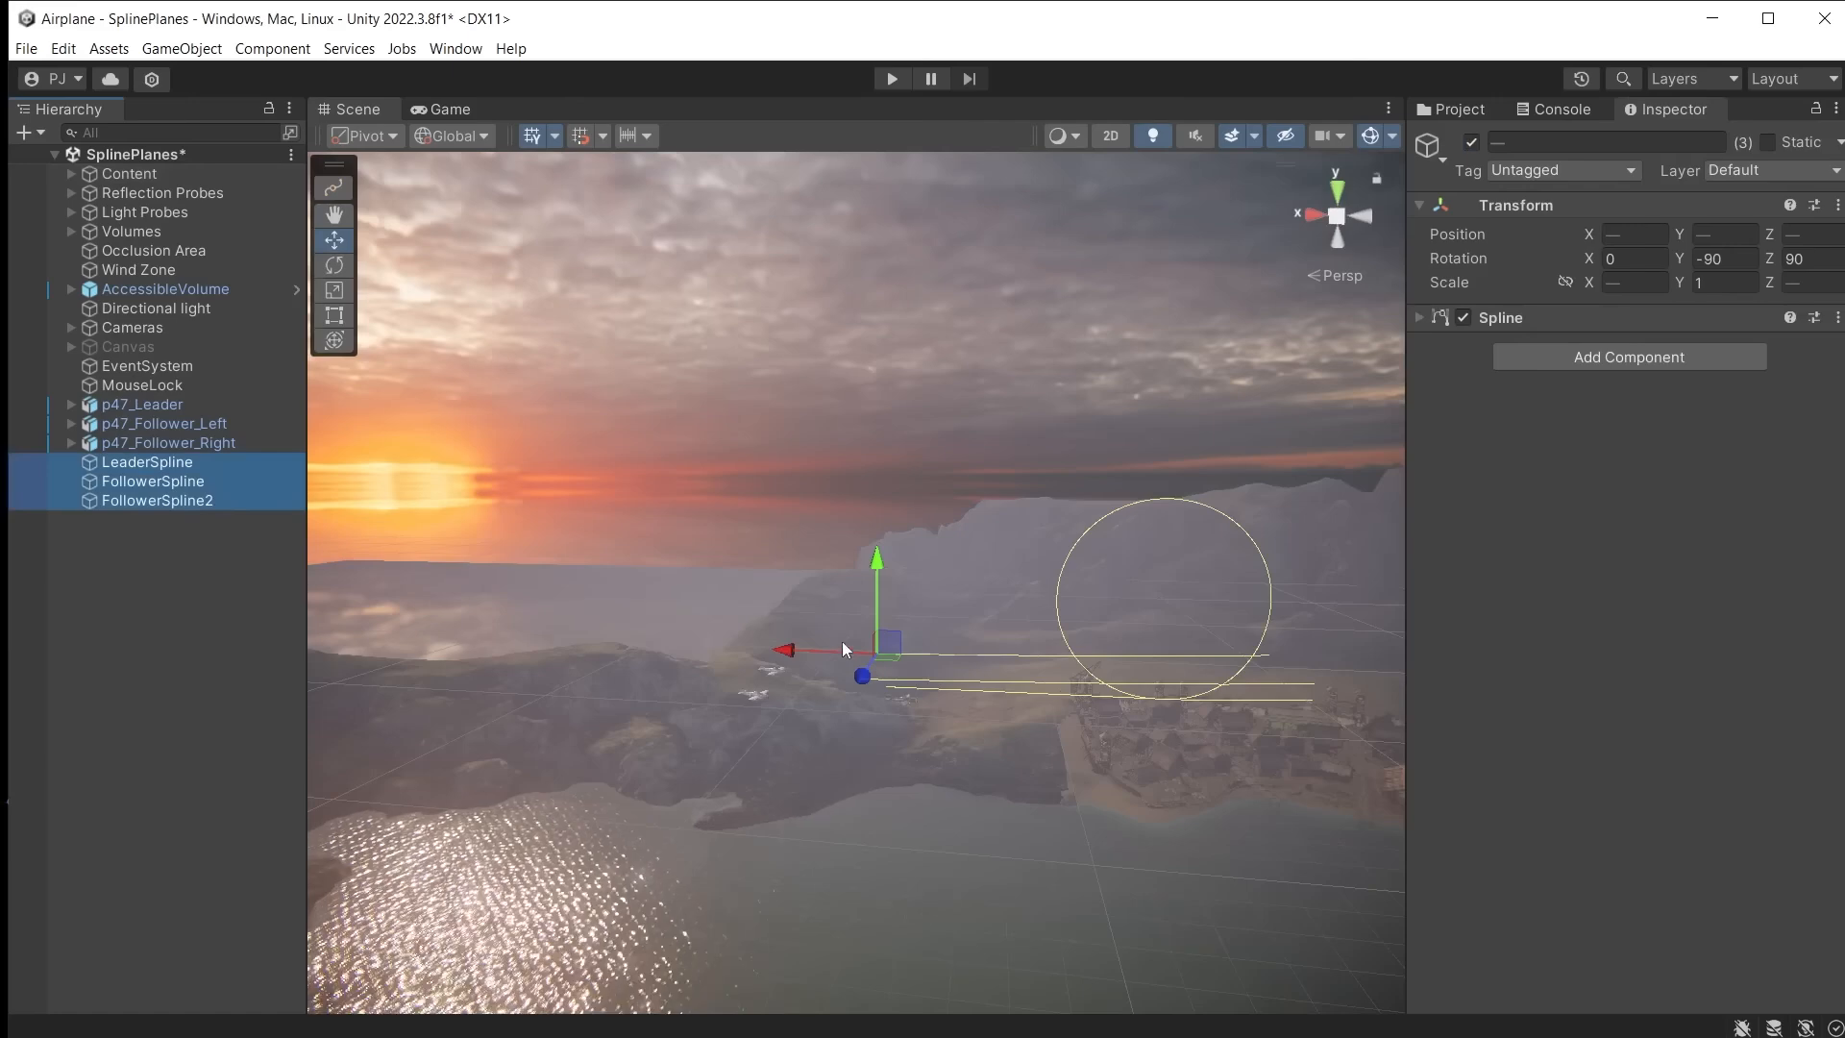
mouse_move(842, 642)
mouse_down()
mouse_move(971, 678)
mouse_move(1095, 672)
mouse_move(857, 635)
mouse_up()
right_drag(857, 636, 798, 607)
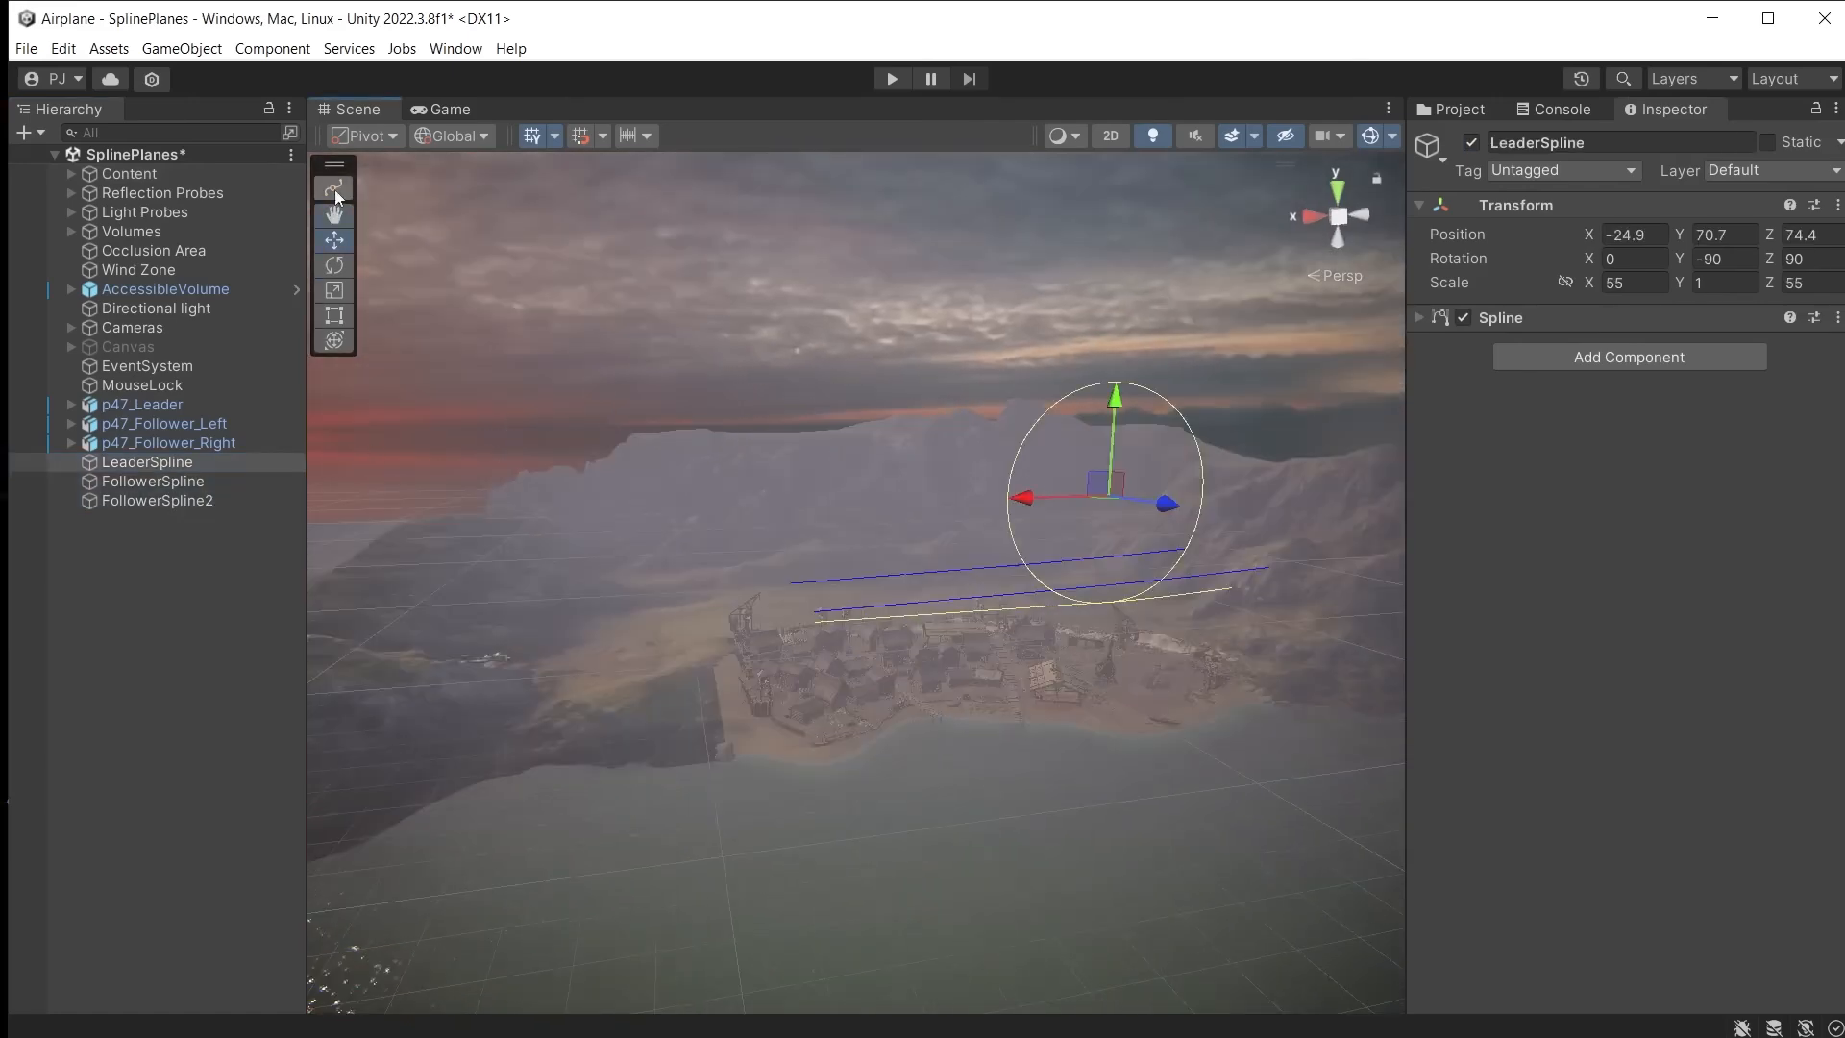
Step: Lengthen both straight ends of LeaderSpline by moving knots 0 and 6 outward, and adjust knot 6's height
key(u)
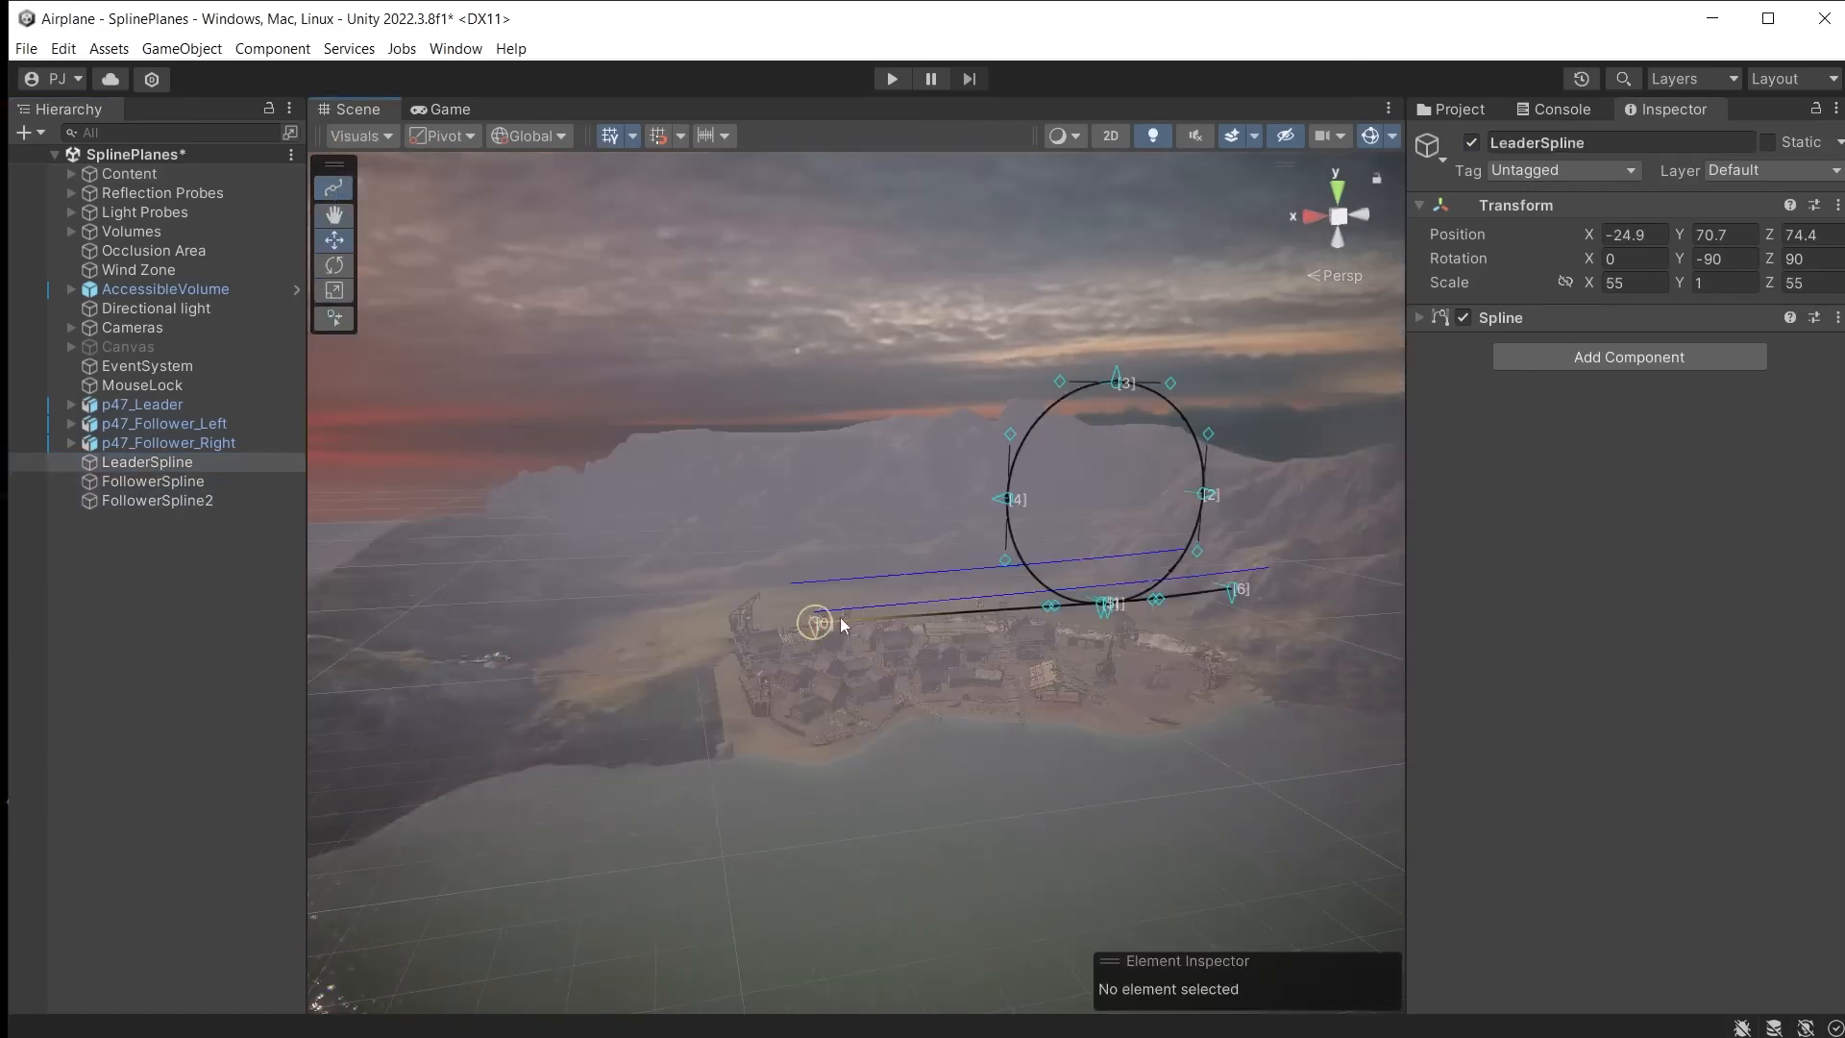
drag(819, 626, 509, 617)
middle_drag(1259, 652, 780, 679)
click(785, 622)
drag(690, 630, 959, 604)
drag(1067, 503, 1067, 571)
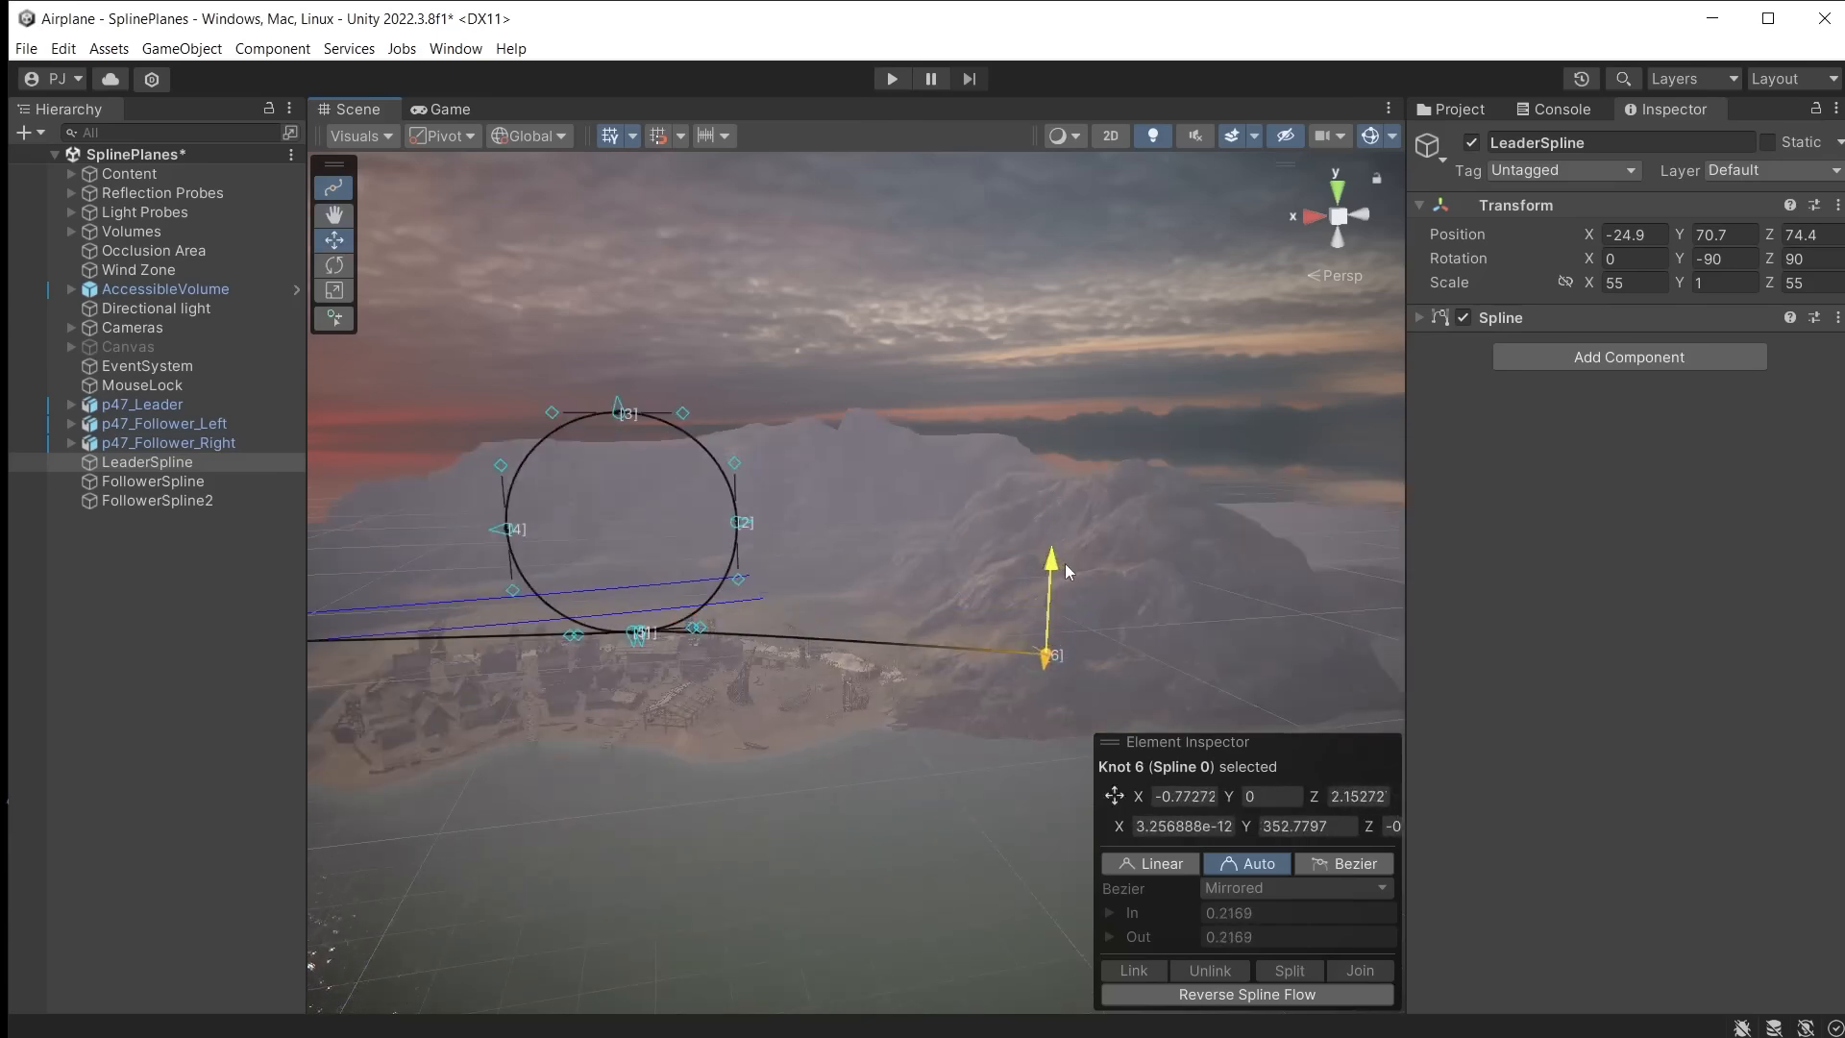
Step: Switch LeaderSpline's knot 6 to Bezier and reshape the curve leading out of the loop
click(1355, 857)
drag(1010, 653, 755, 666)
click(776, 685)
middle_drag(777, 684, 1018, 682)
Step: Add a Spline Animate component to p47_Leader and assign LeaderSpline as its spline
click(136, 410)
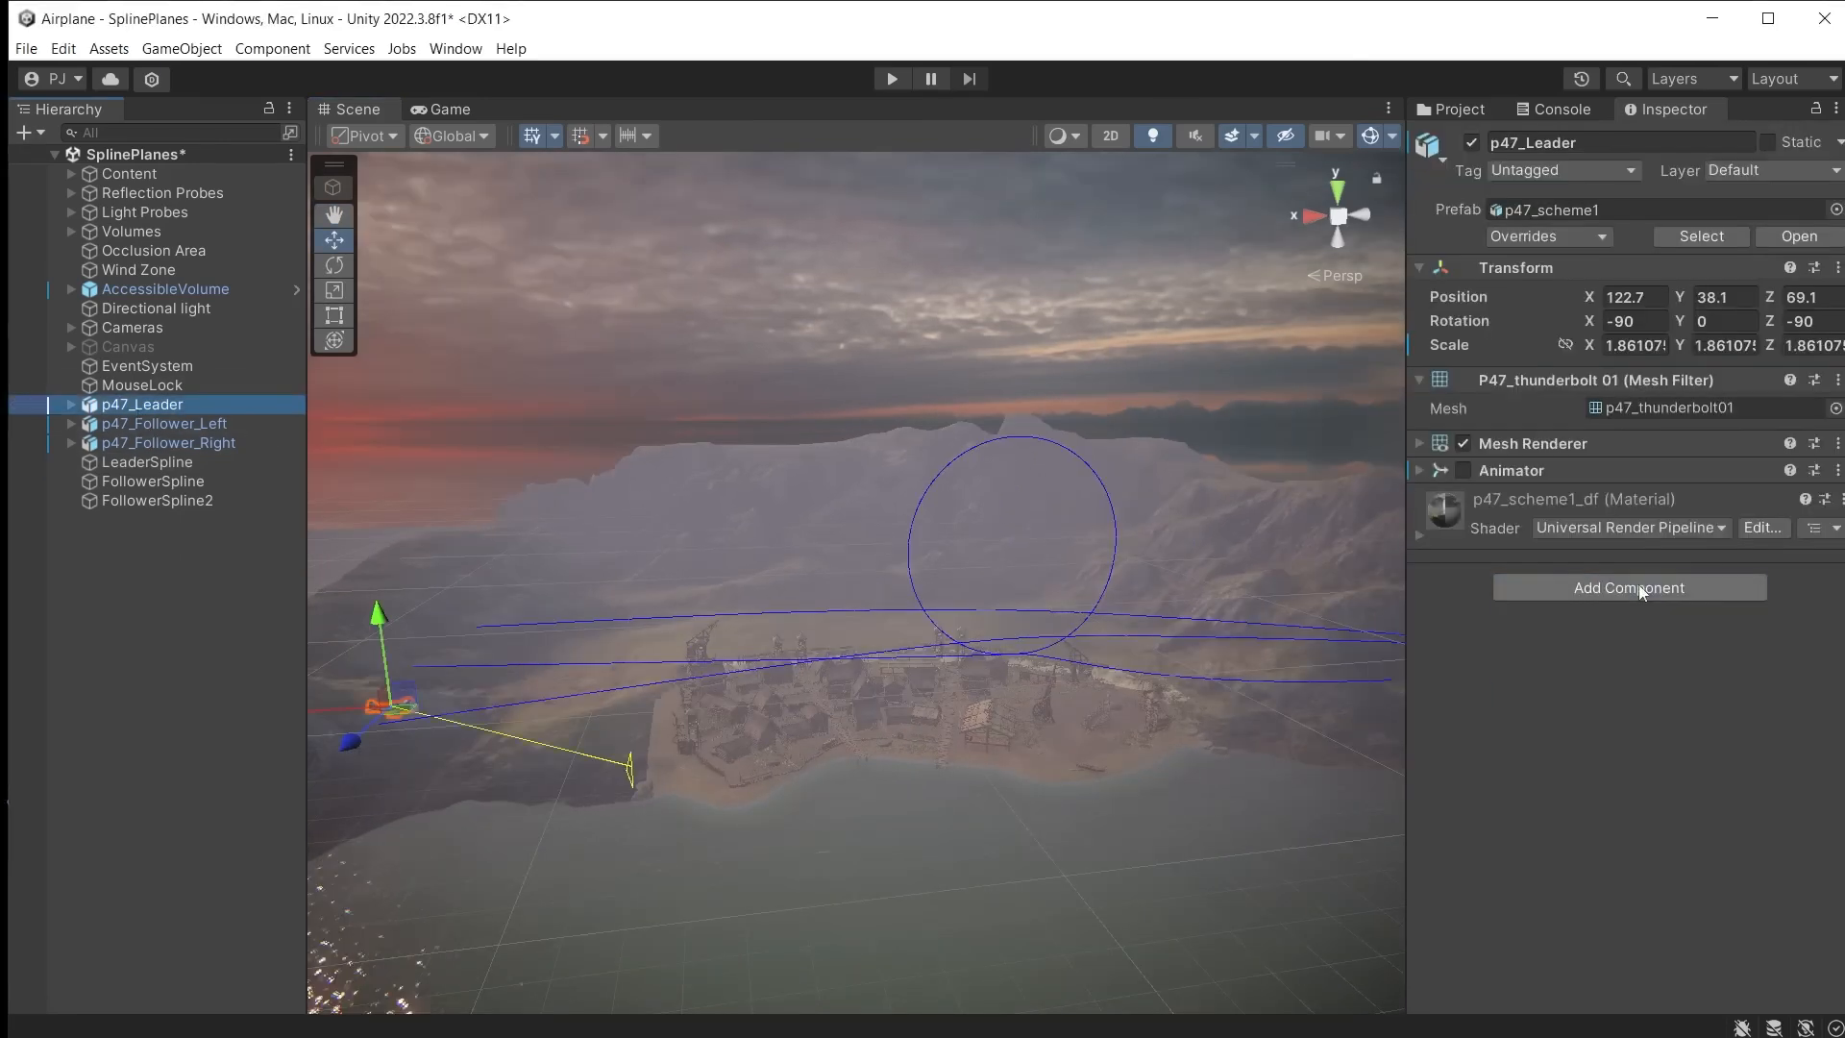
click(1639, 587)
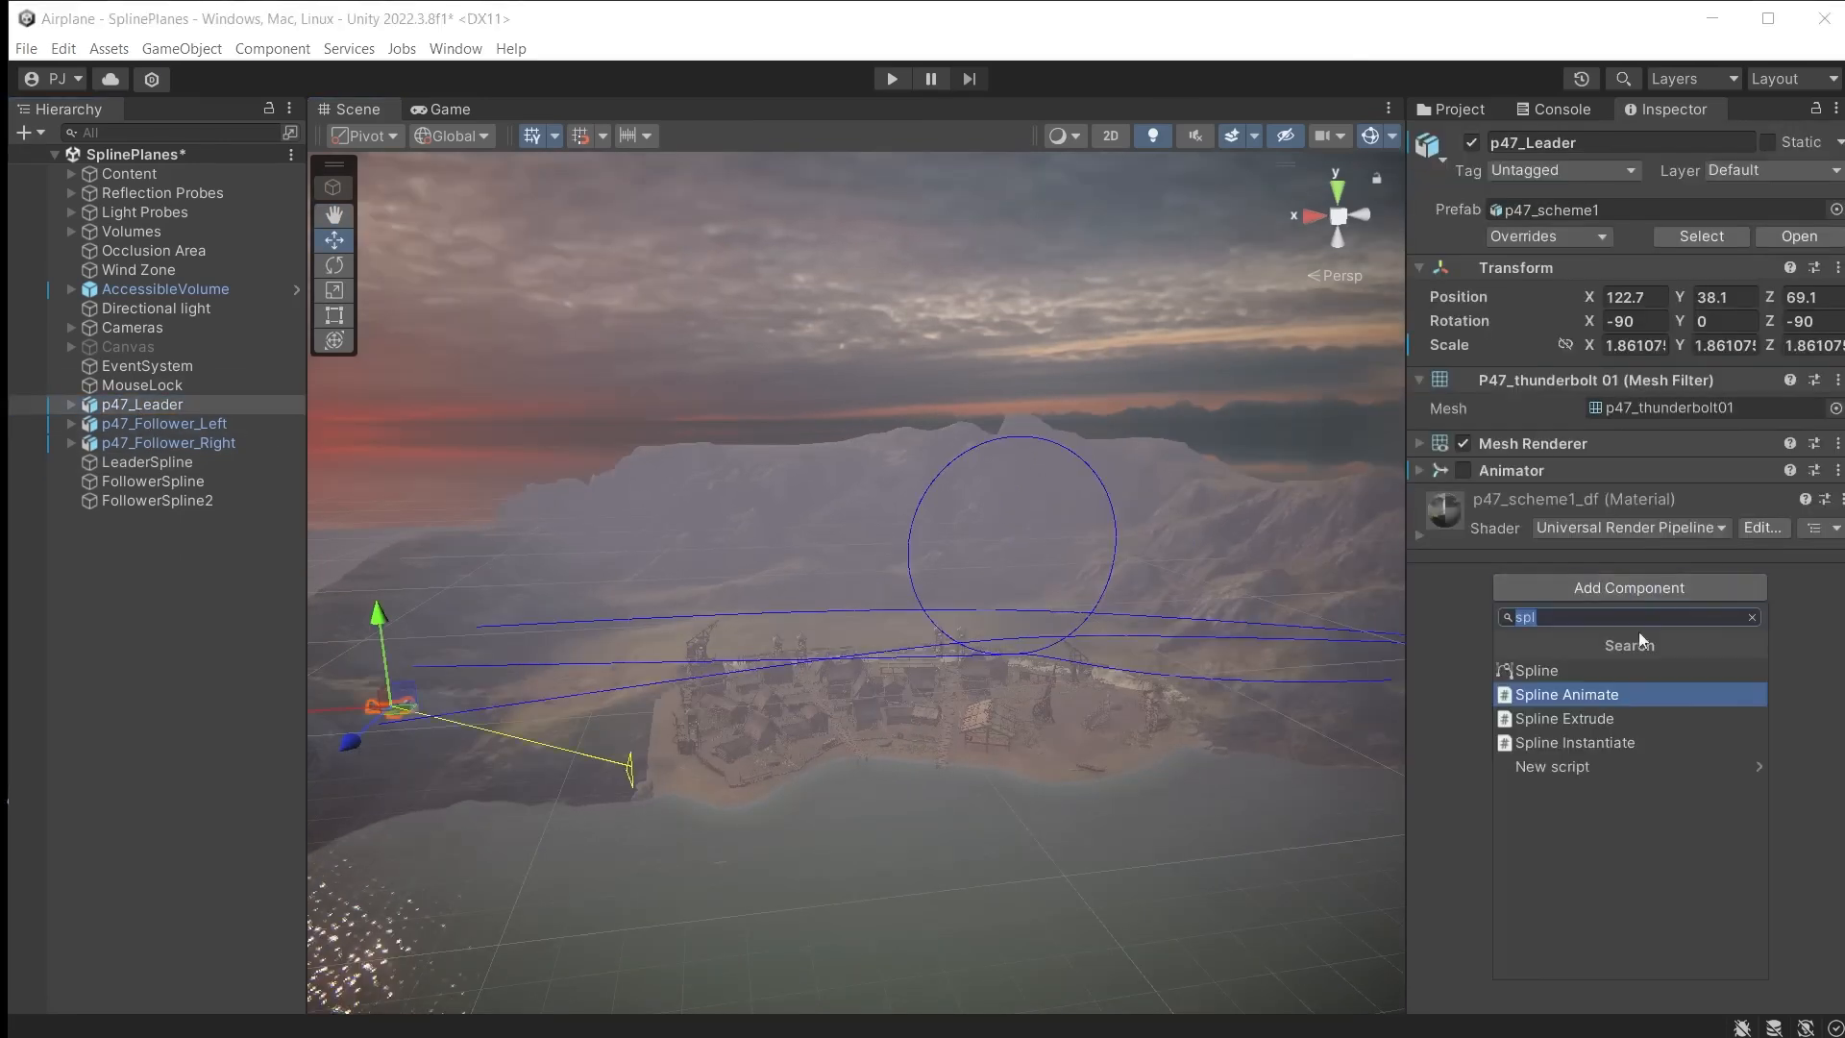
click(1588, 701)
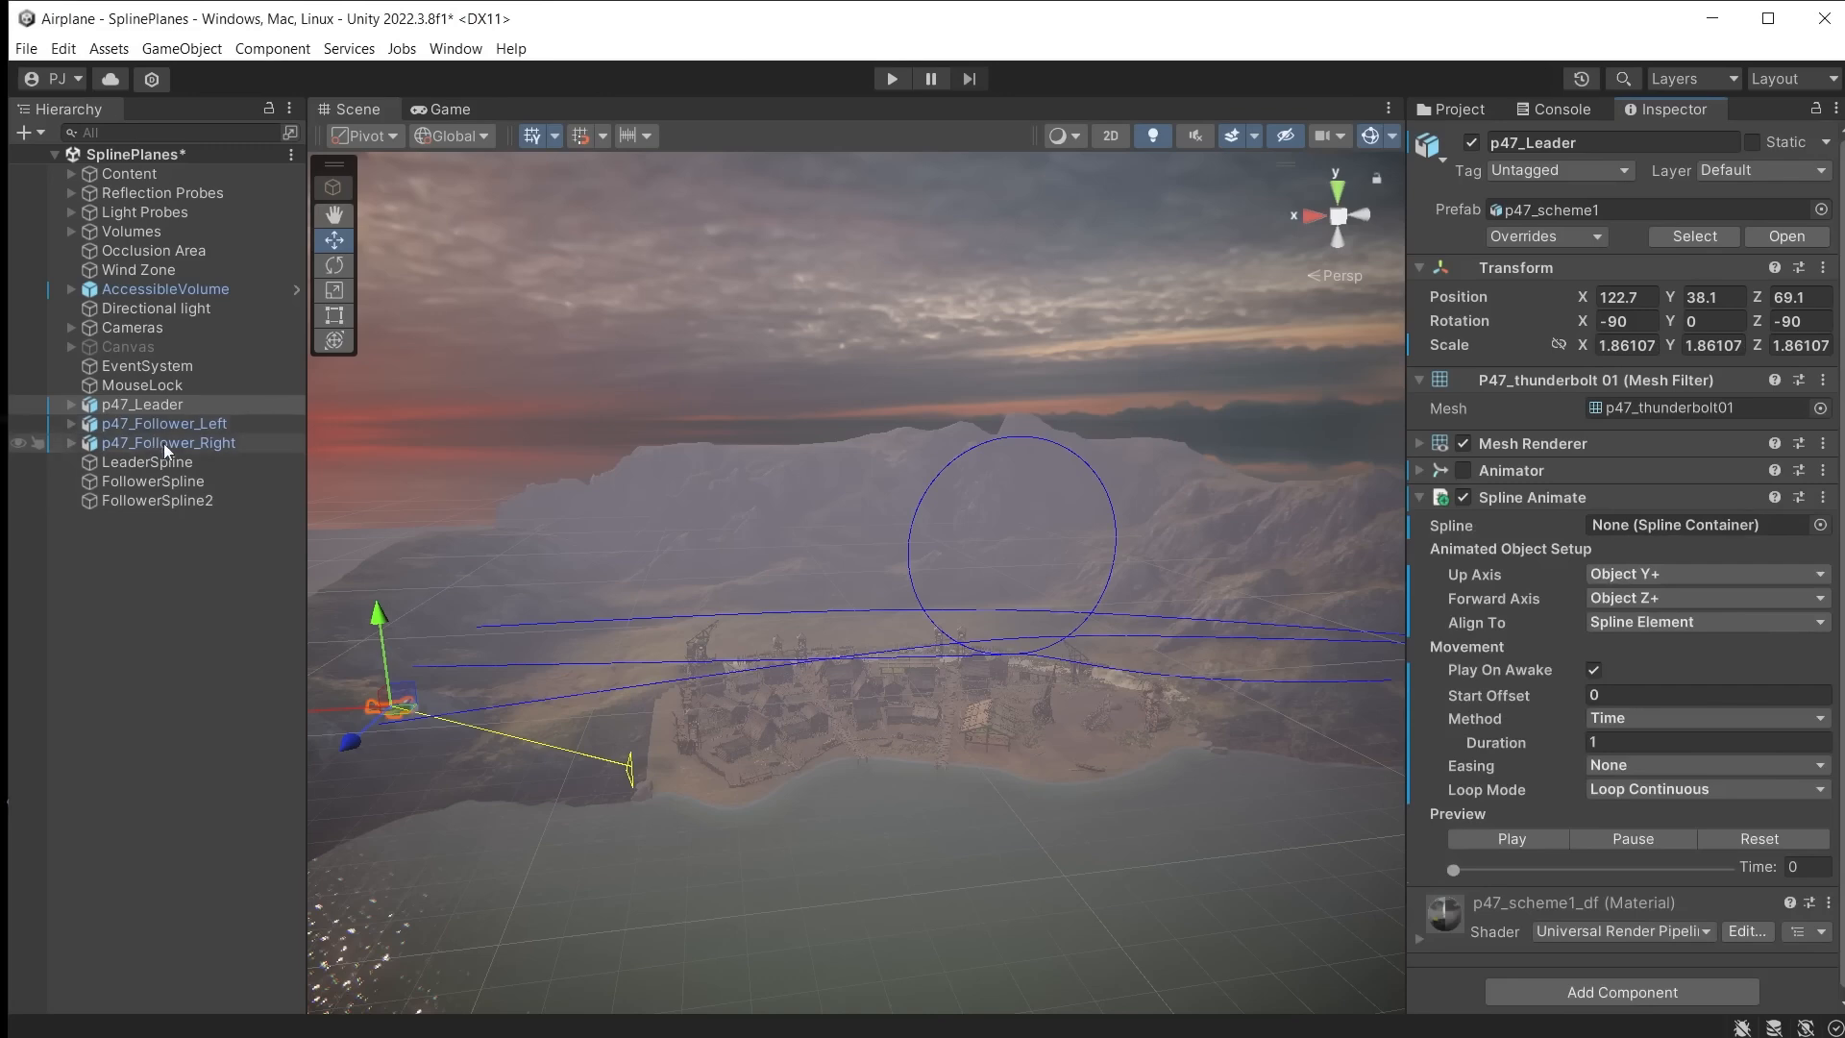
drag(179, 469, 1458, 526)
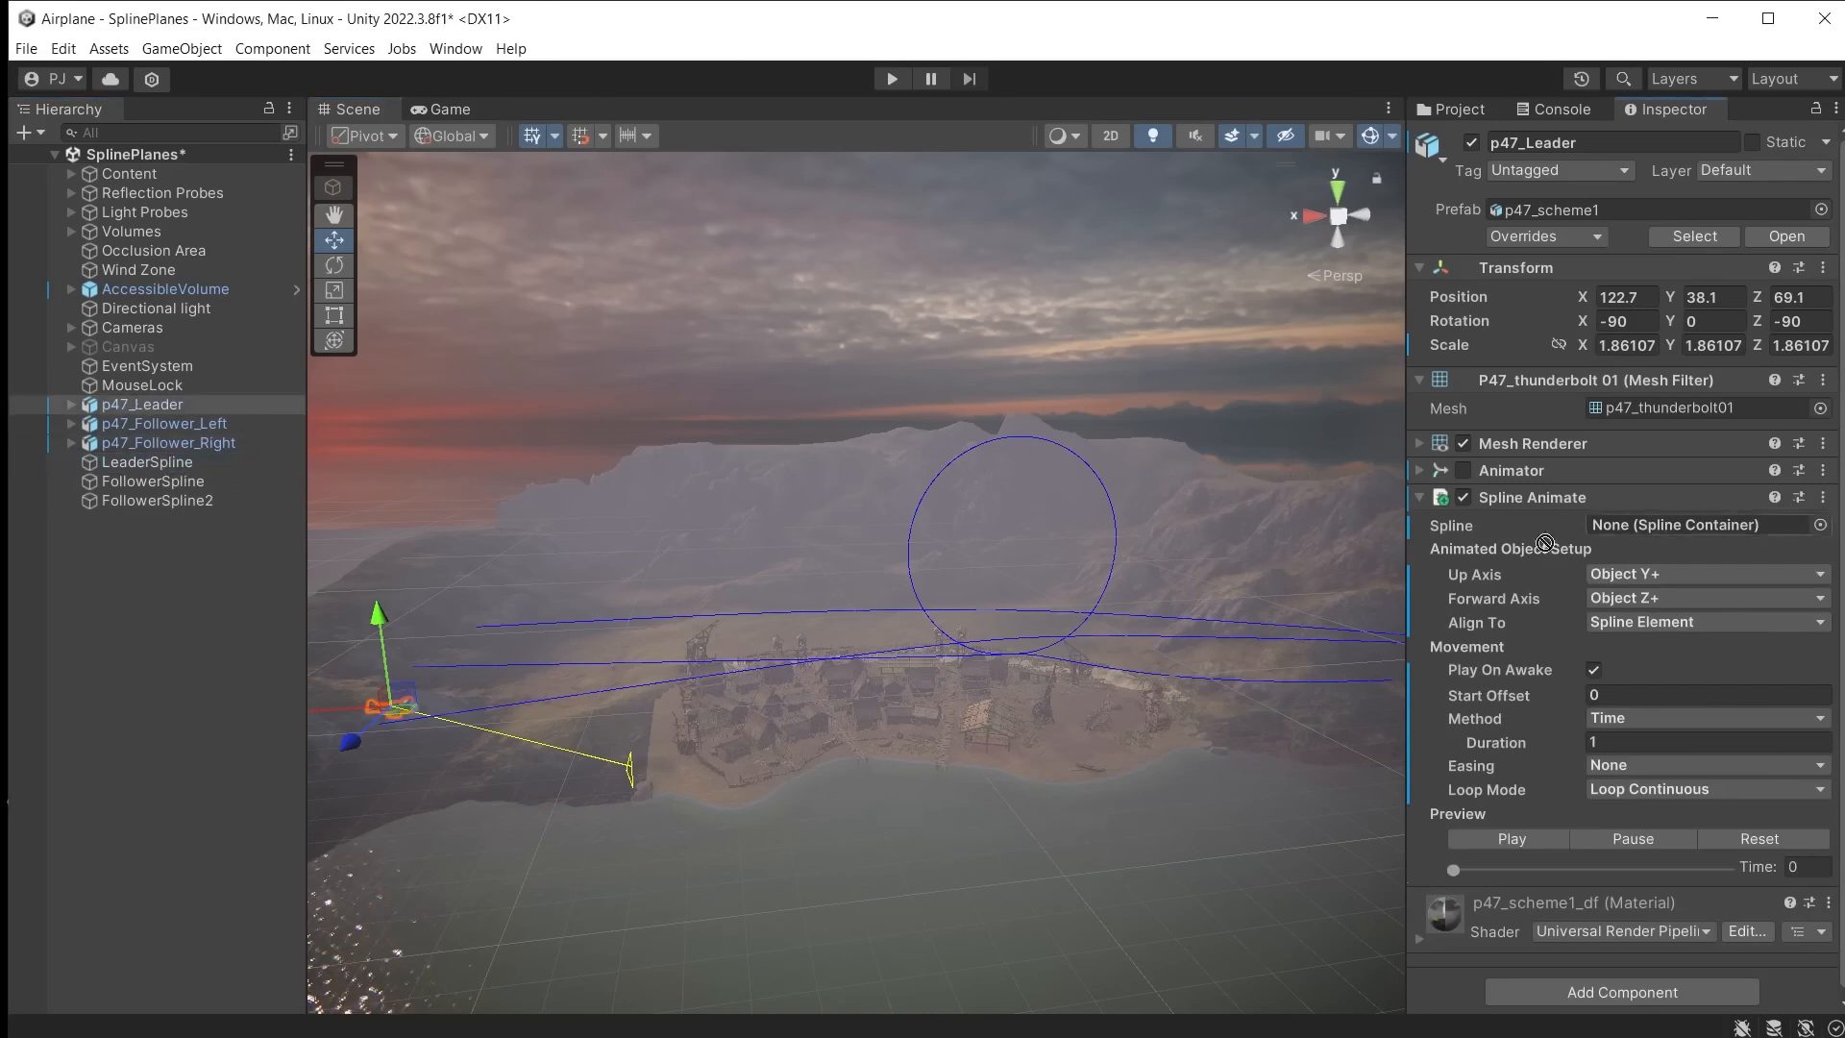
drag(1703, 527, 1703, 527)
Step: Set p47_Leader's Spline Animate duration to 1000 to slow the preview
click(1647, 743)
text(1000)
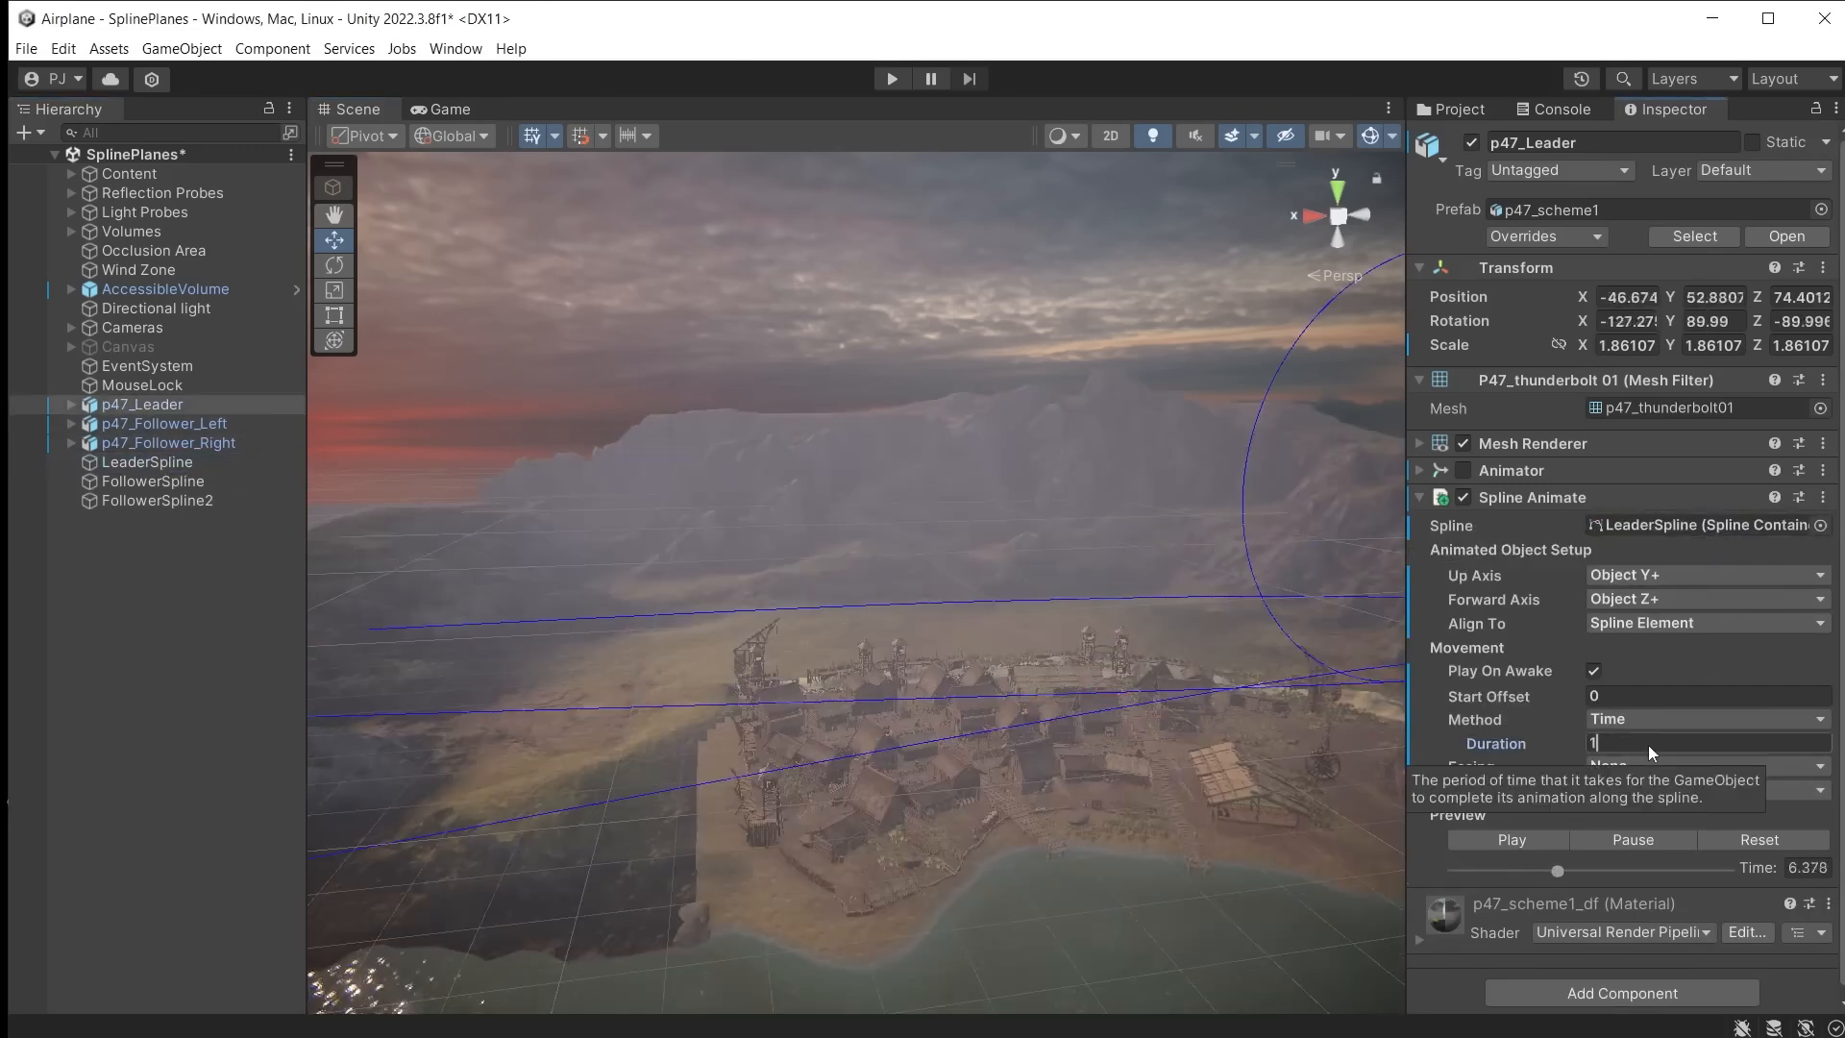
key(Return)
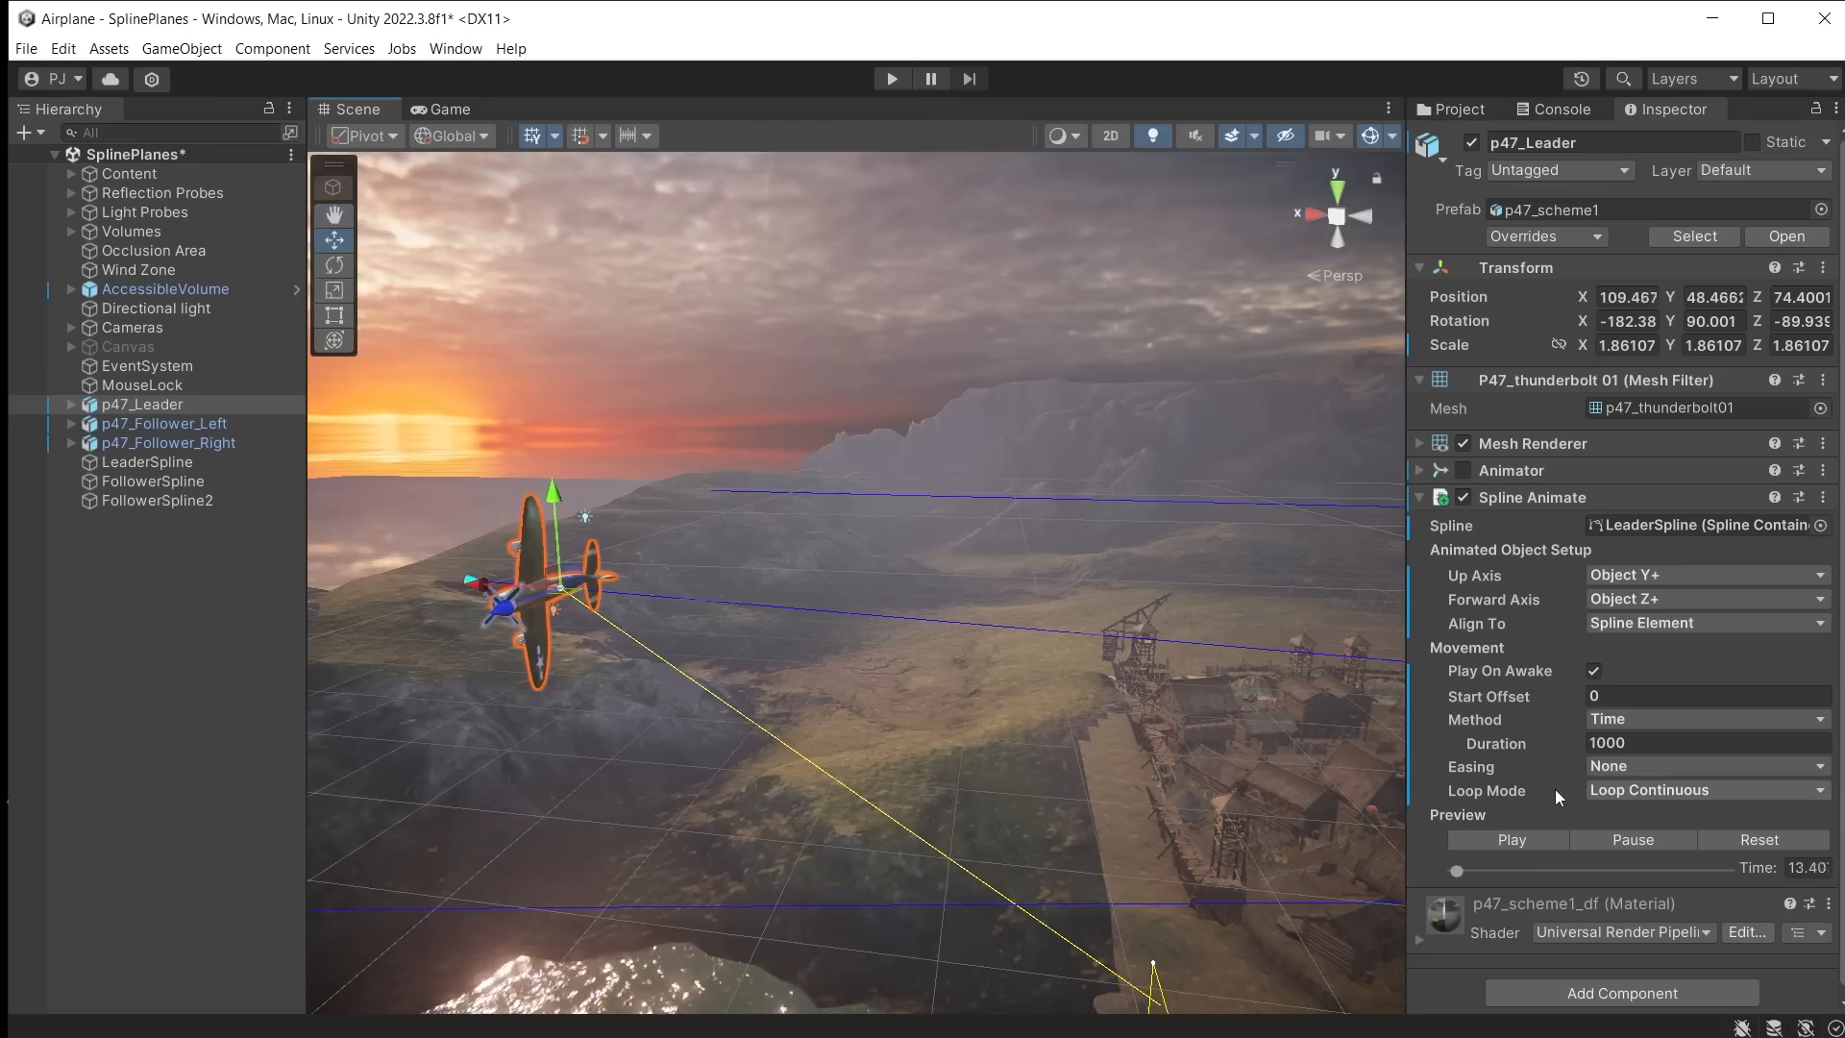
Step: Orient p47_Leader along the spline with Up Axis Object X- and Forward Axis Object Y-
click(1666, 576)
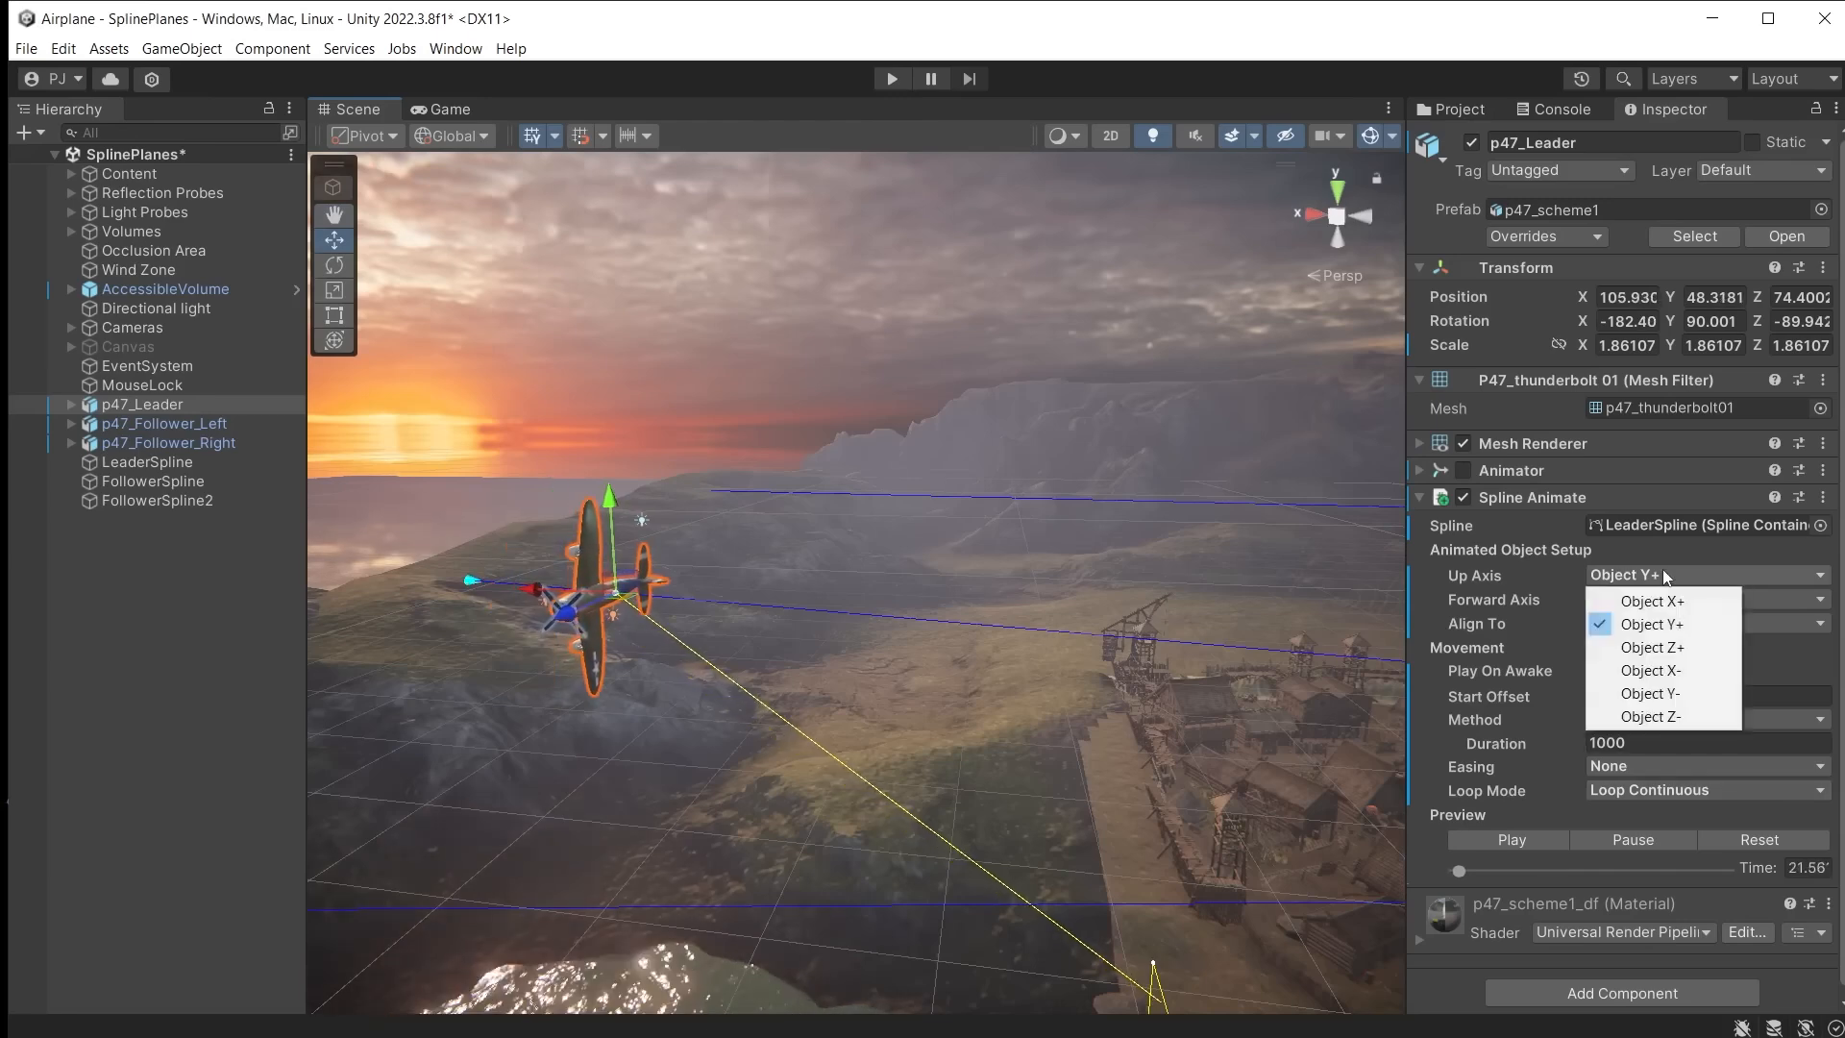
click(1682, 603)
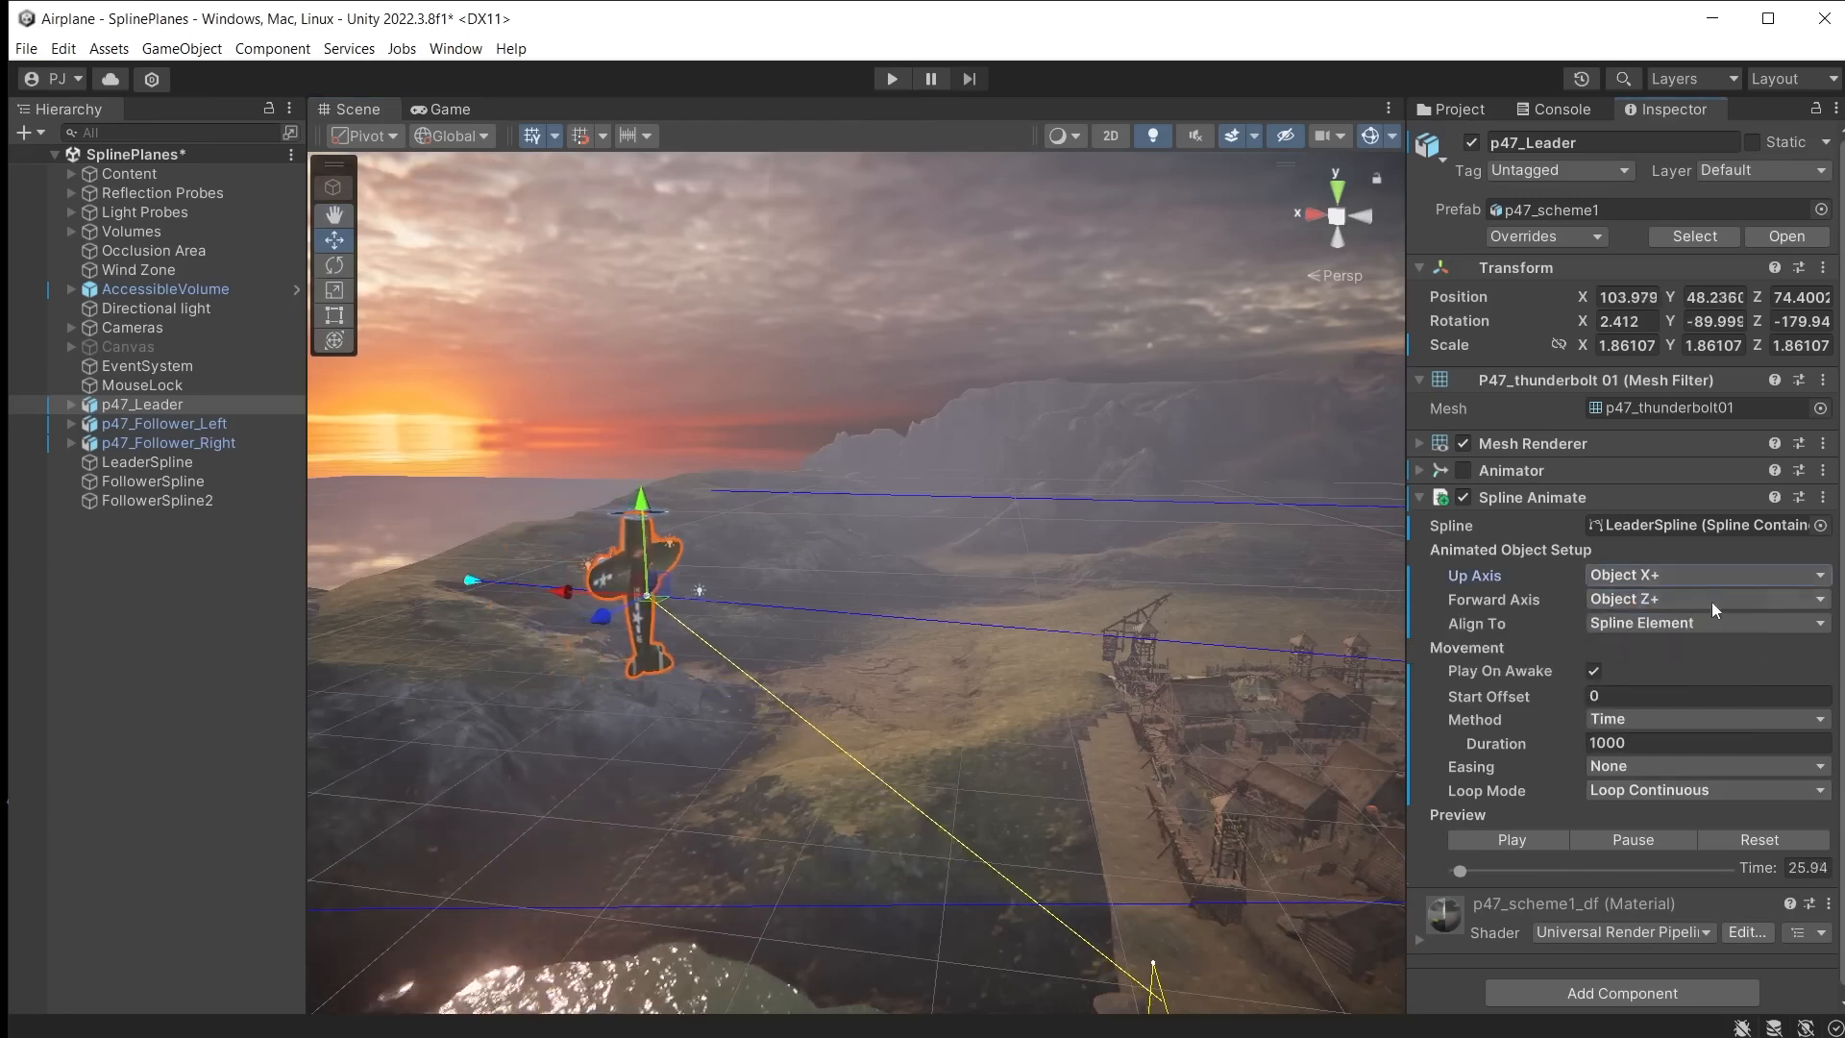
click(1718, 600)
click(1687, 718)
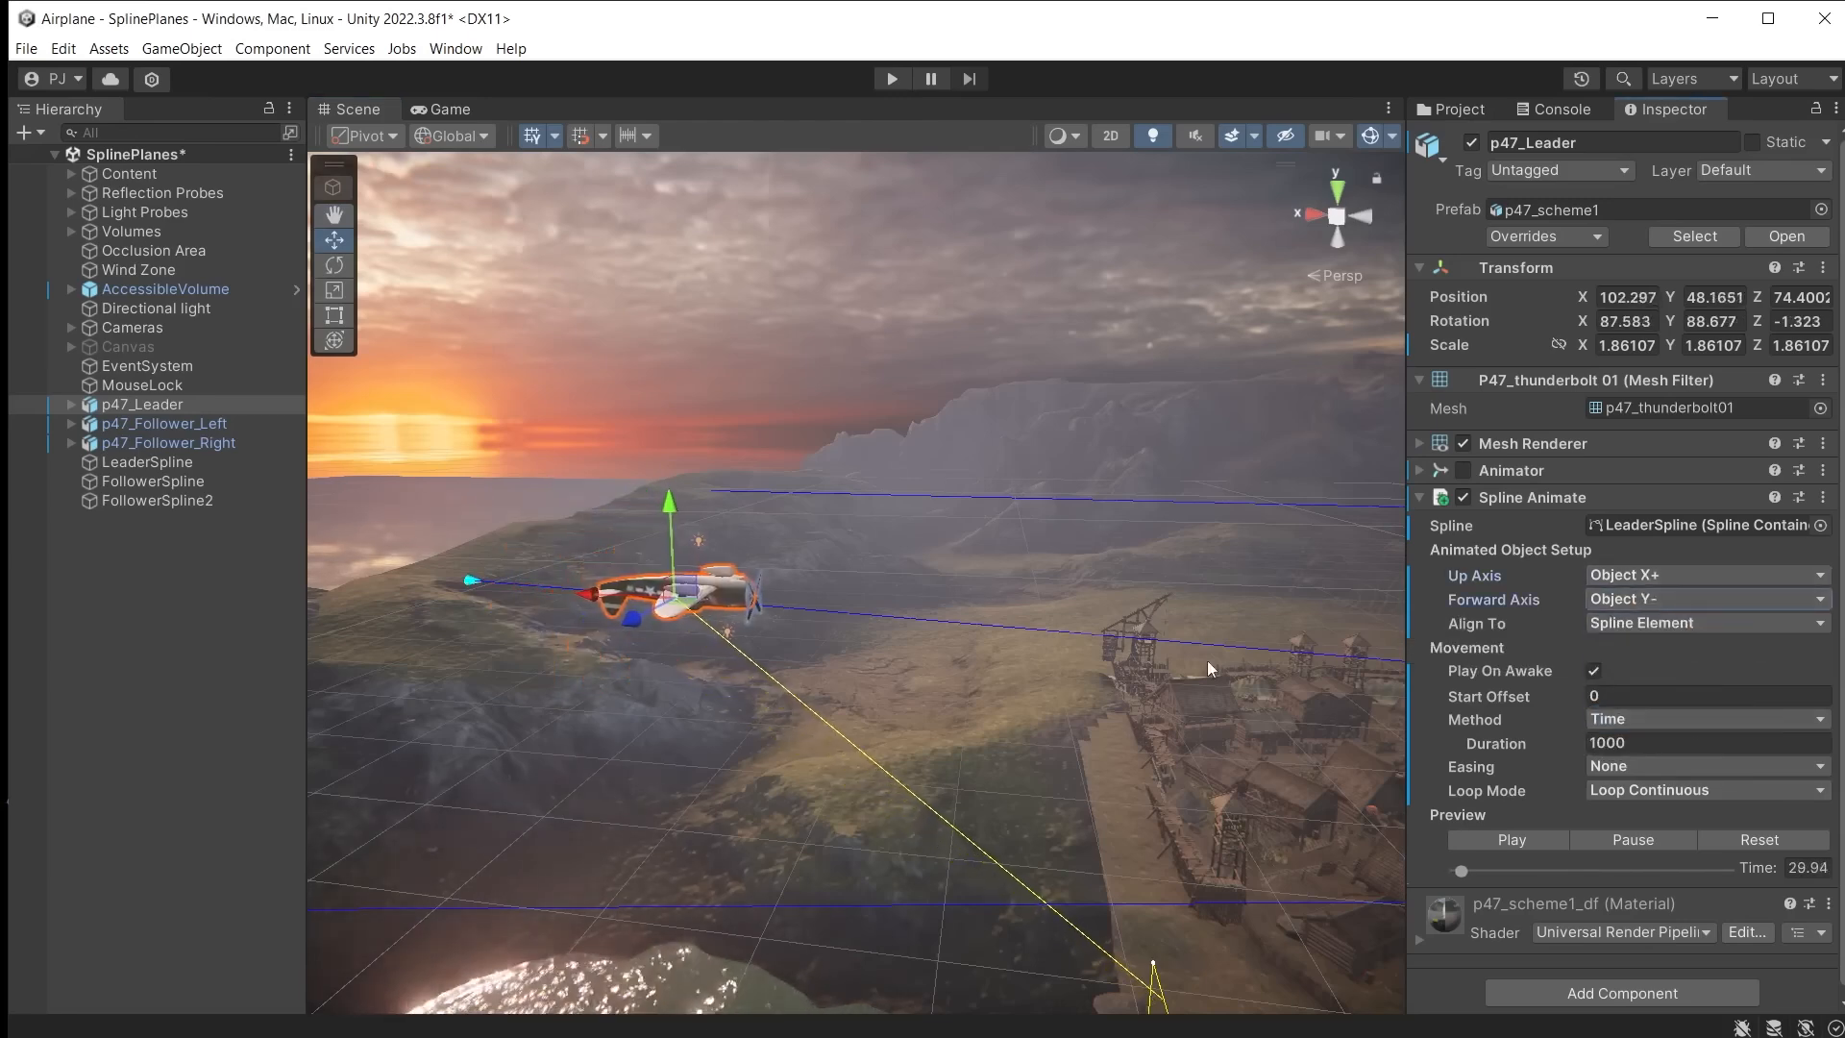
click(1677, 576)
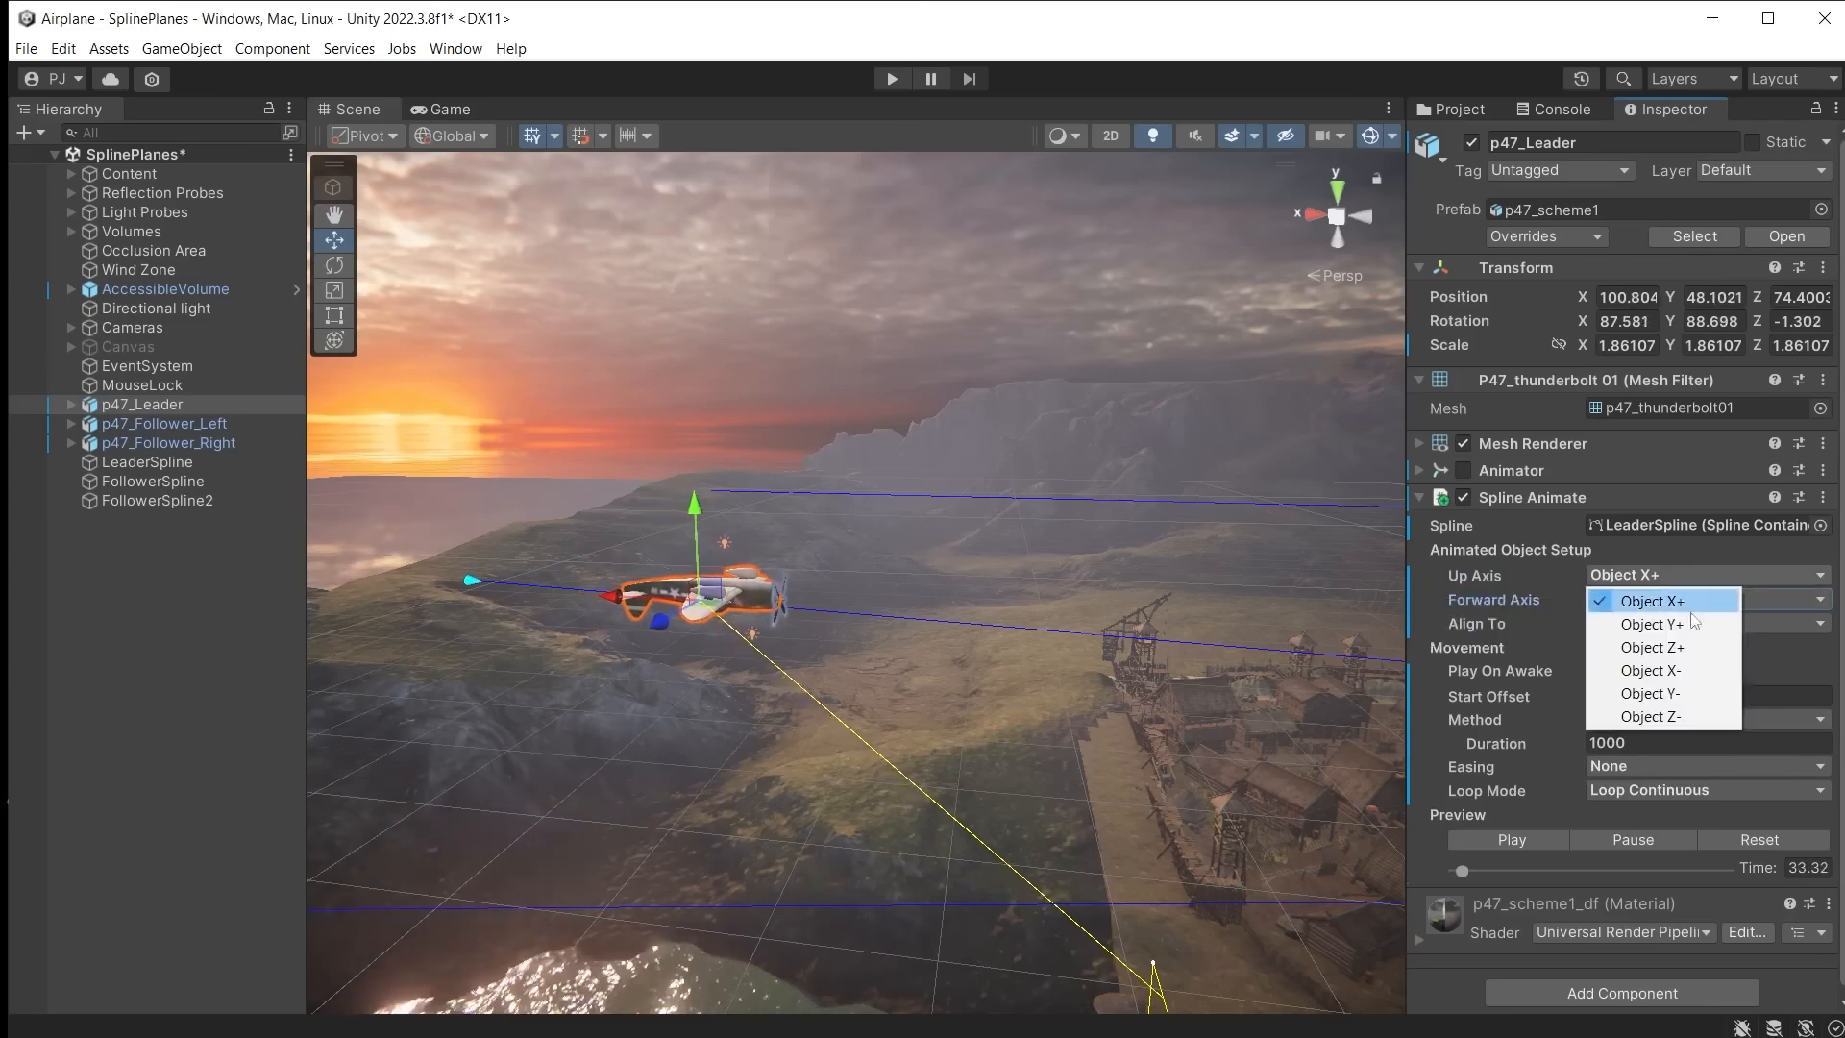
click(1691, 668)
Step: Set p47_Leader's spline animation duration to 10 and its loop mode to Once
double_click(1637, 744)
text(10)
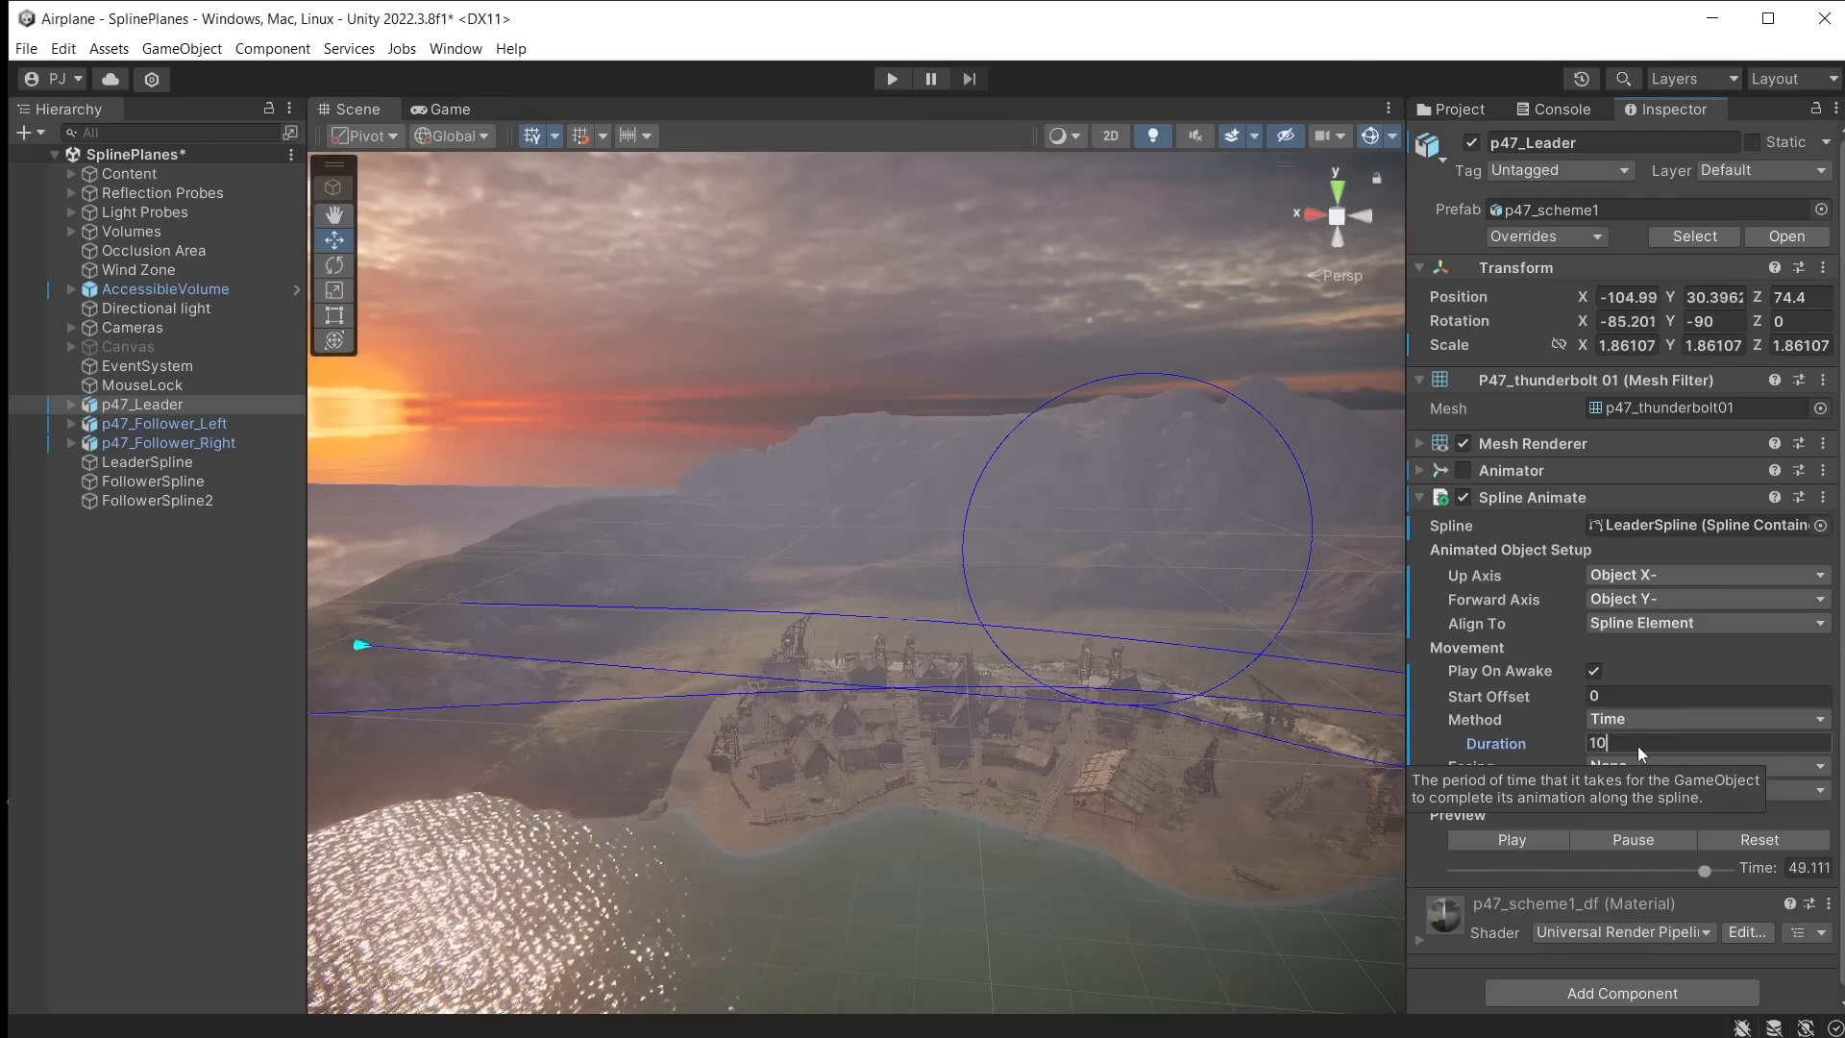
scroll(790, 690, down, 3)
right_drag(843, 788, 991, 800)
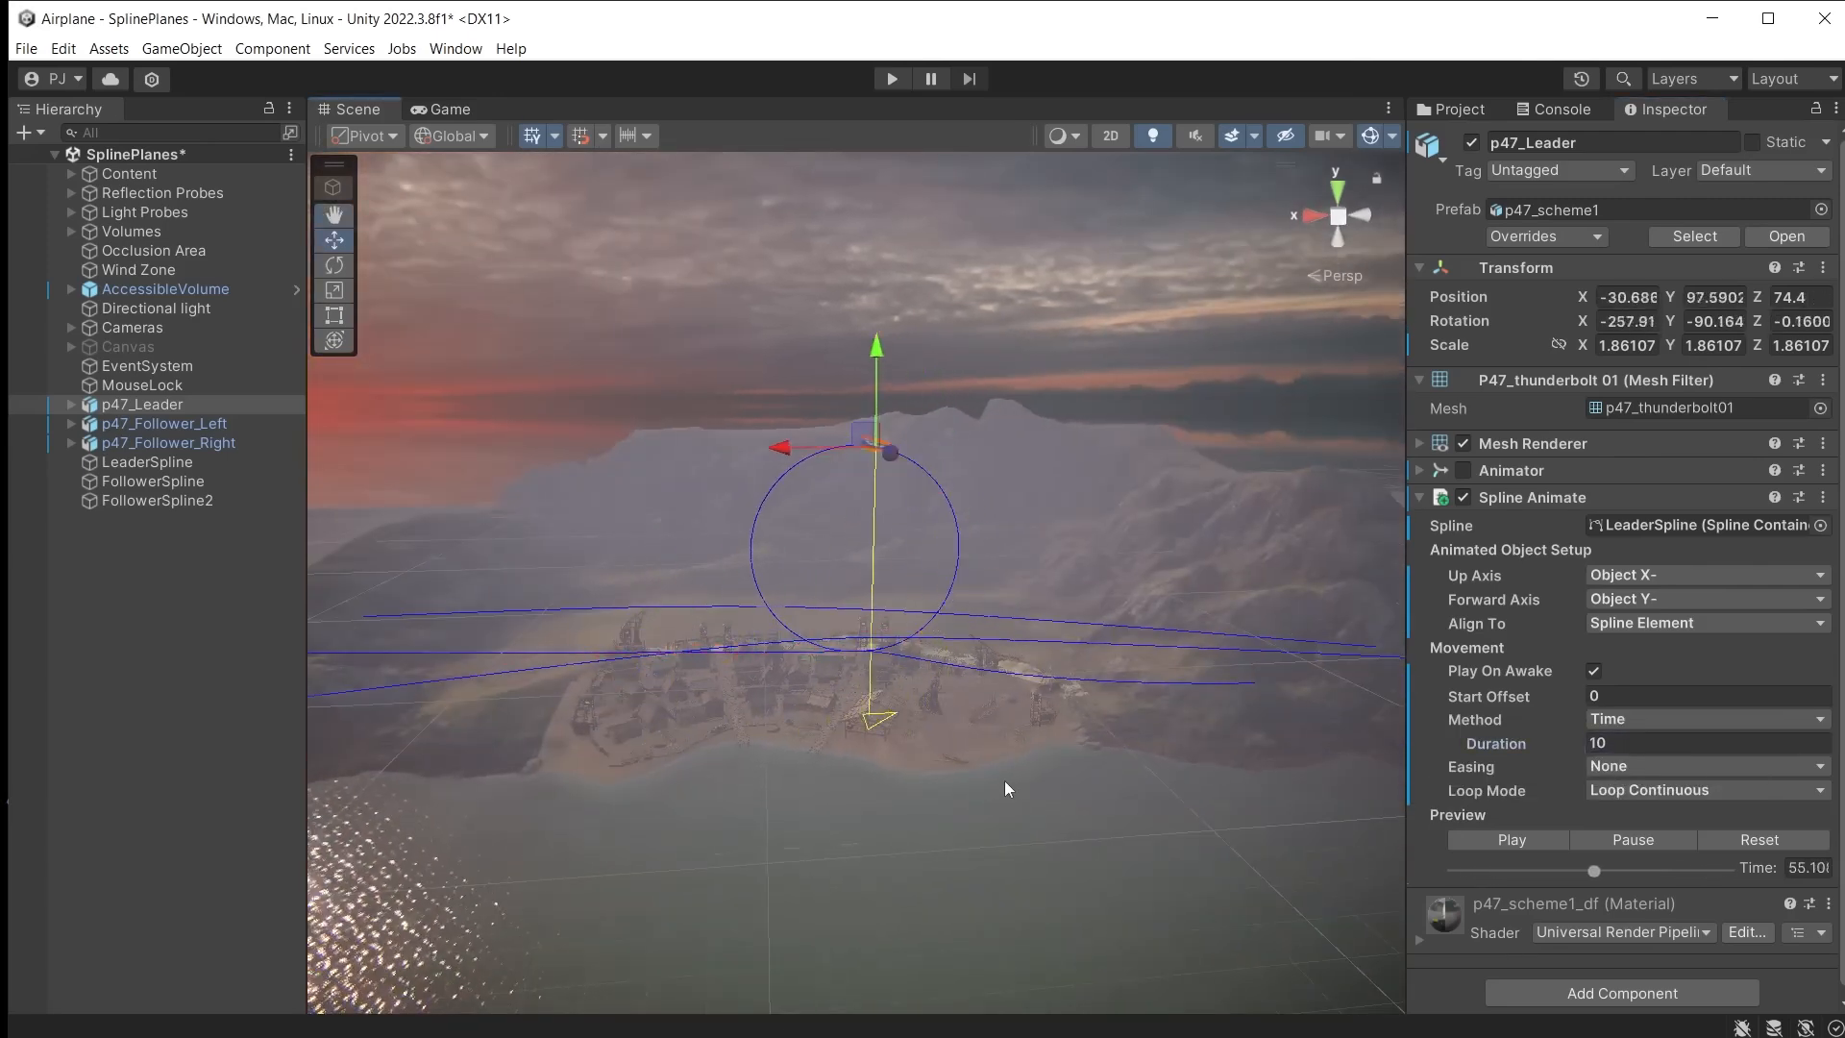
middle_drag(1104, 787, 885, 805)
right_drag(885, 805, 774, 828)
scroll(930, 822, up, 2)
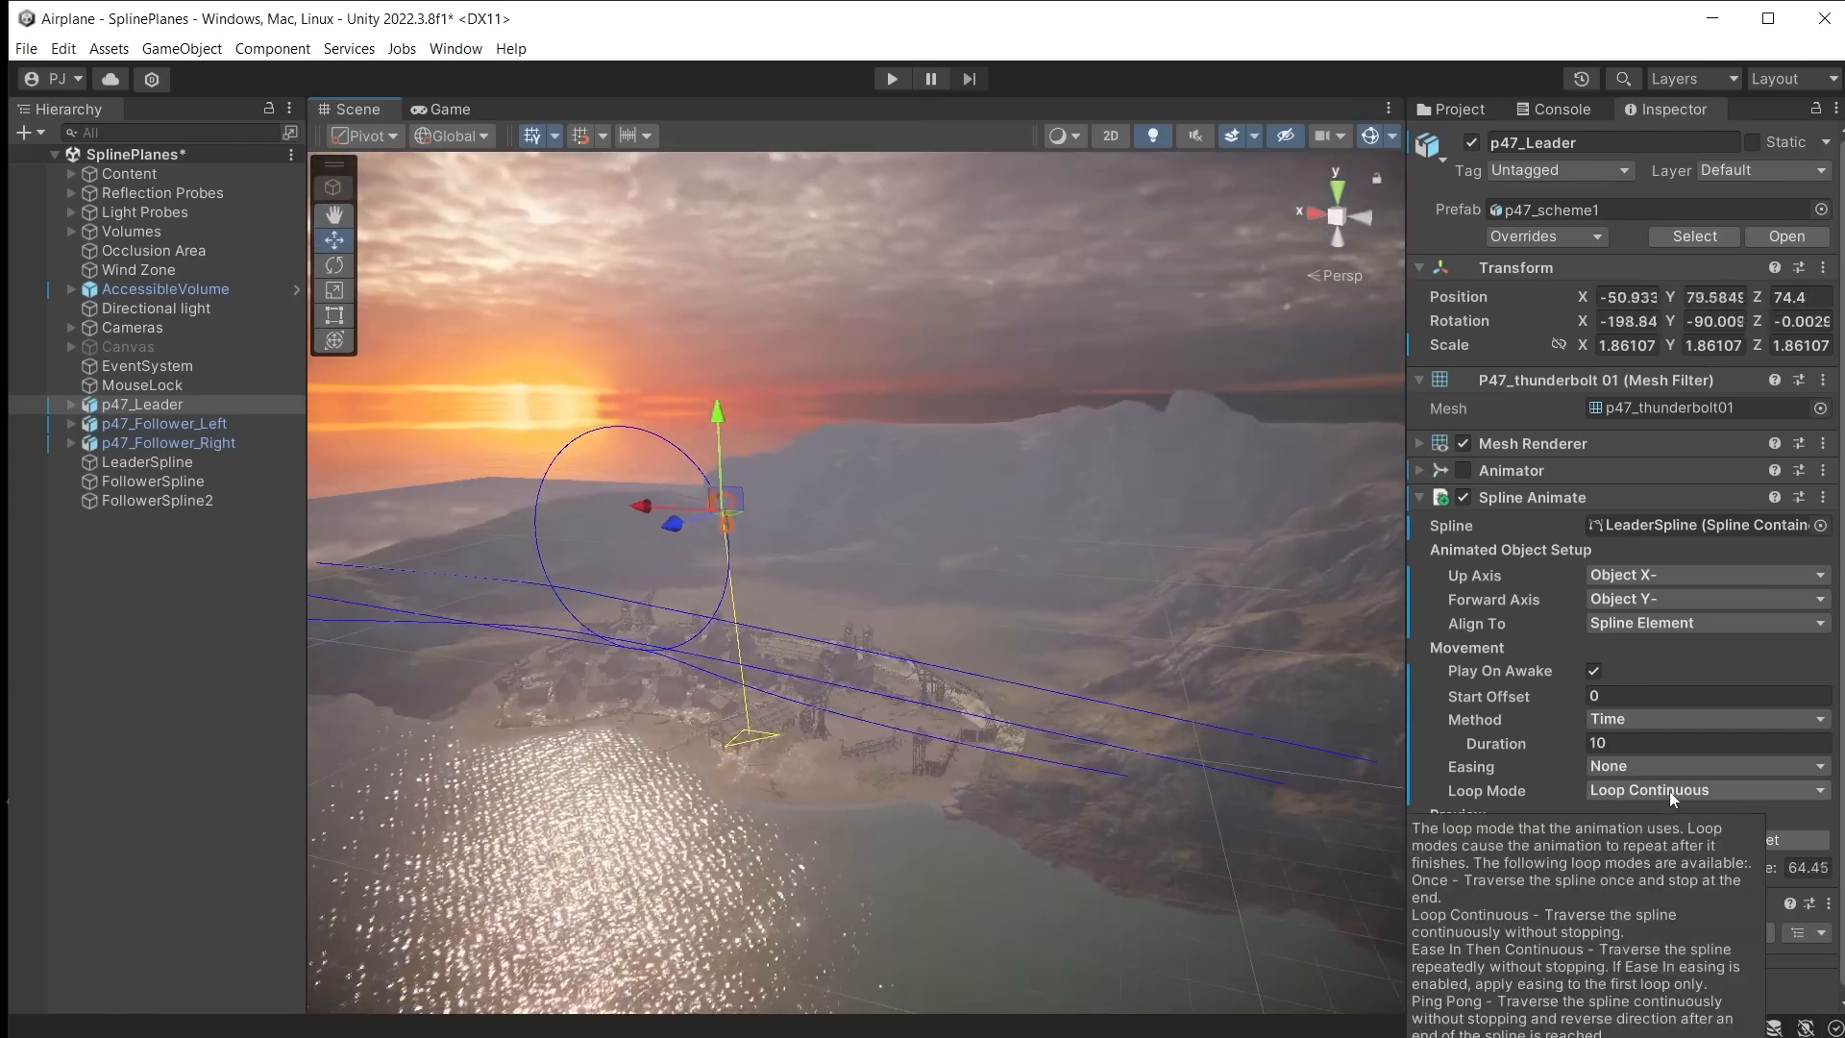
click(1669, 792)
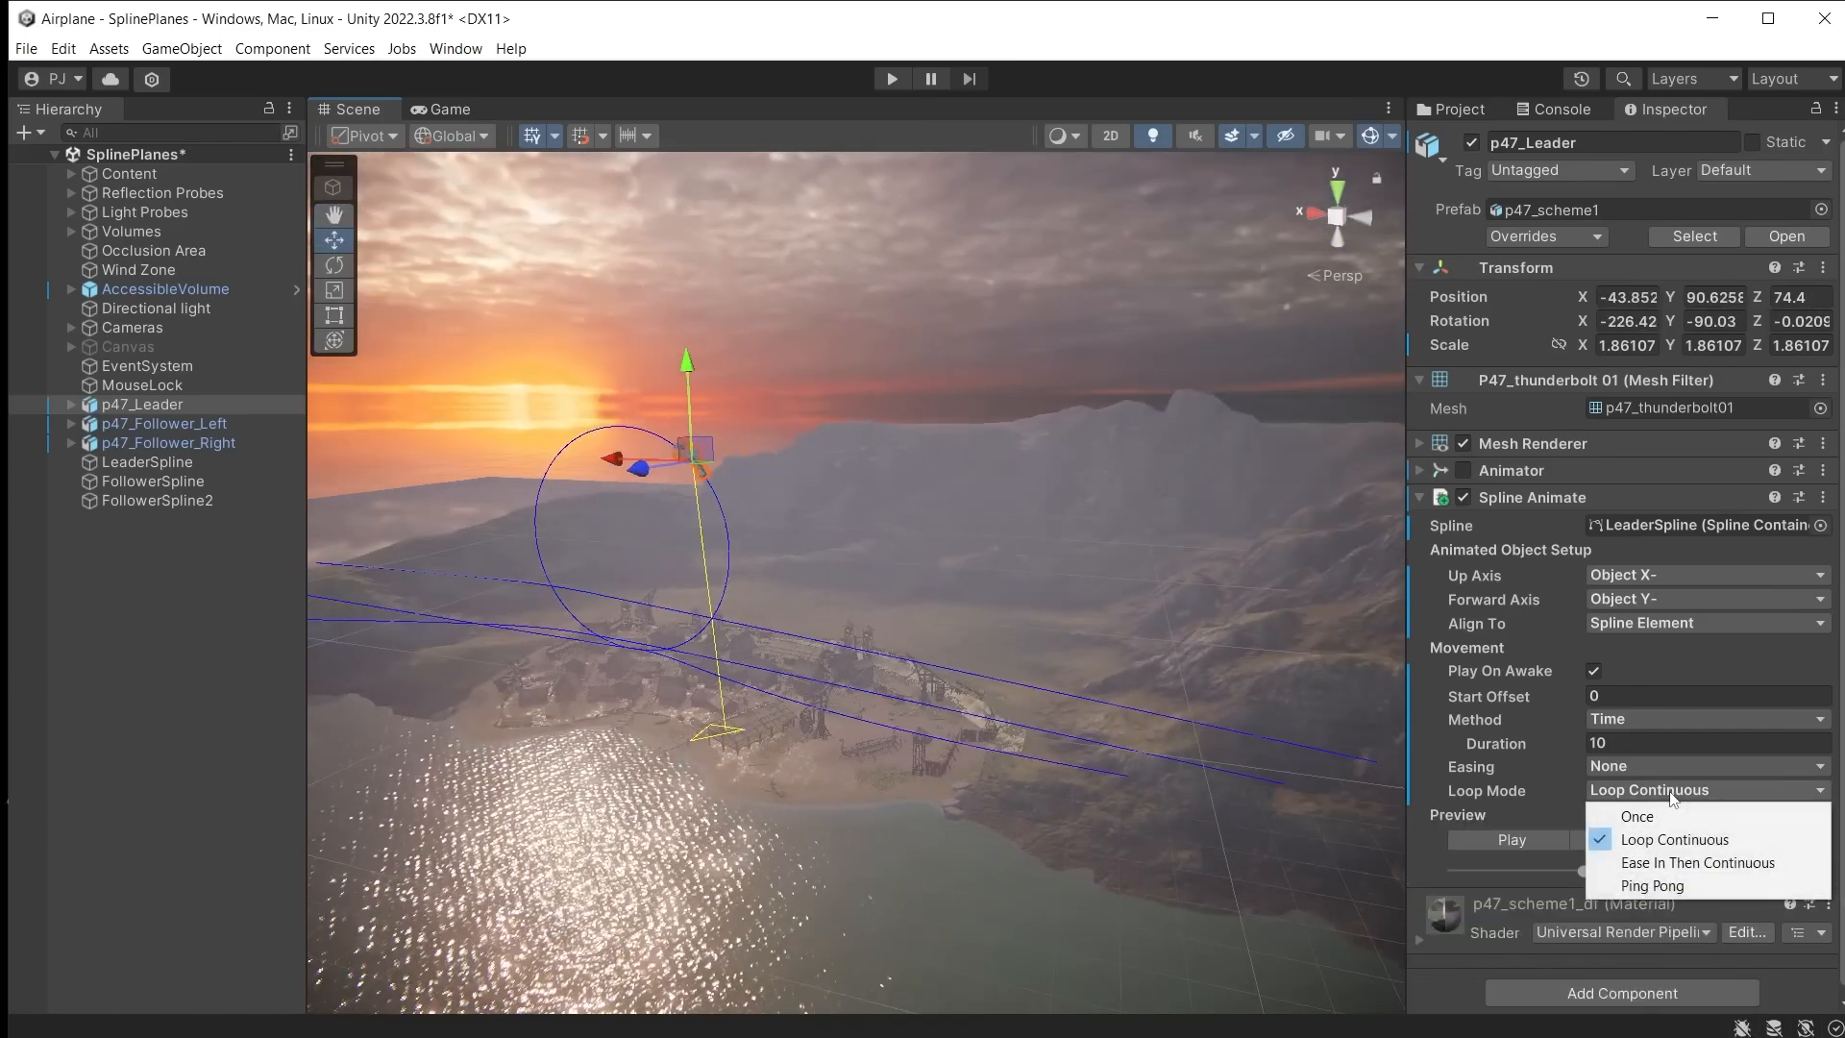
click(1663, 817)
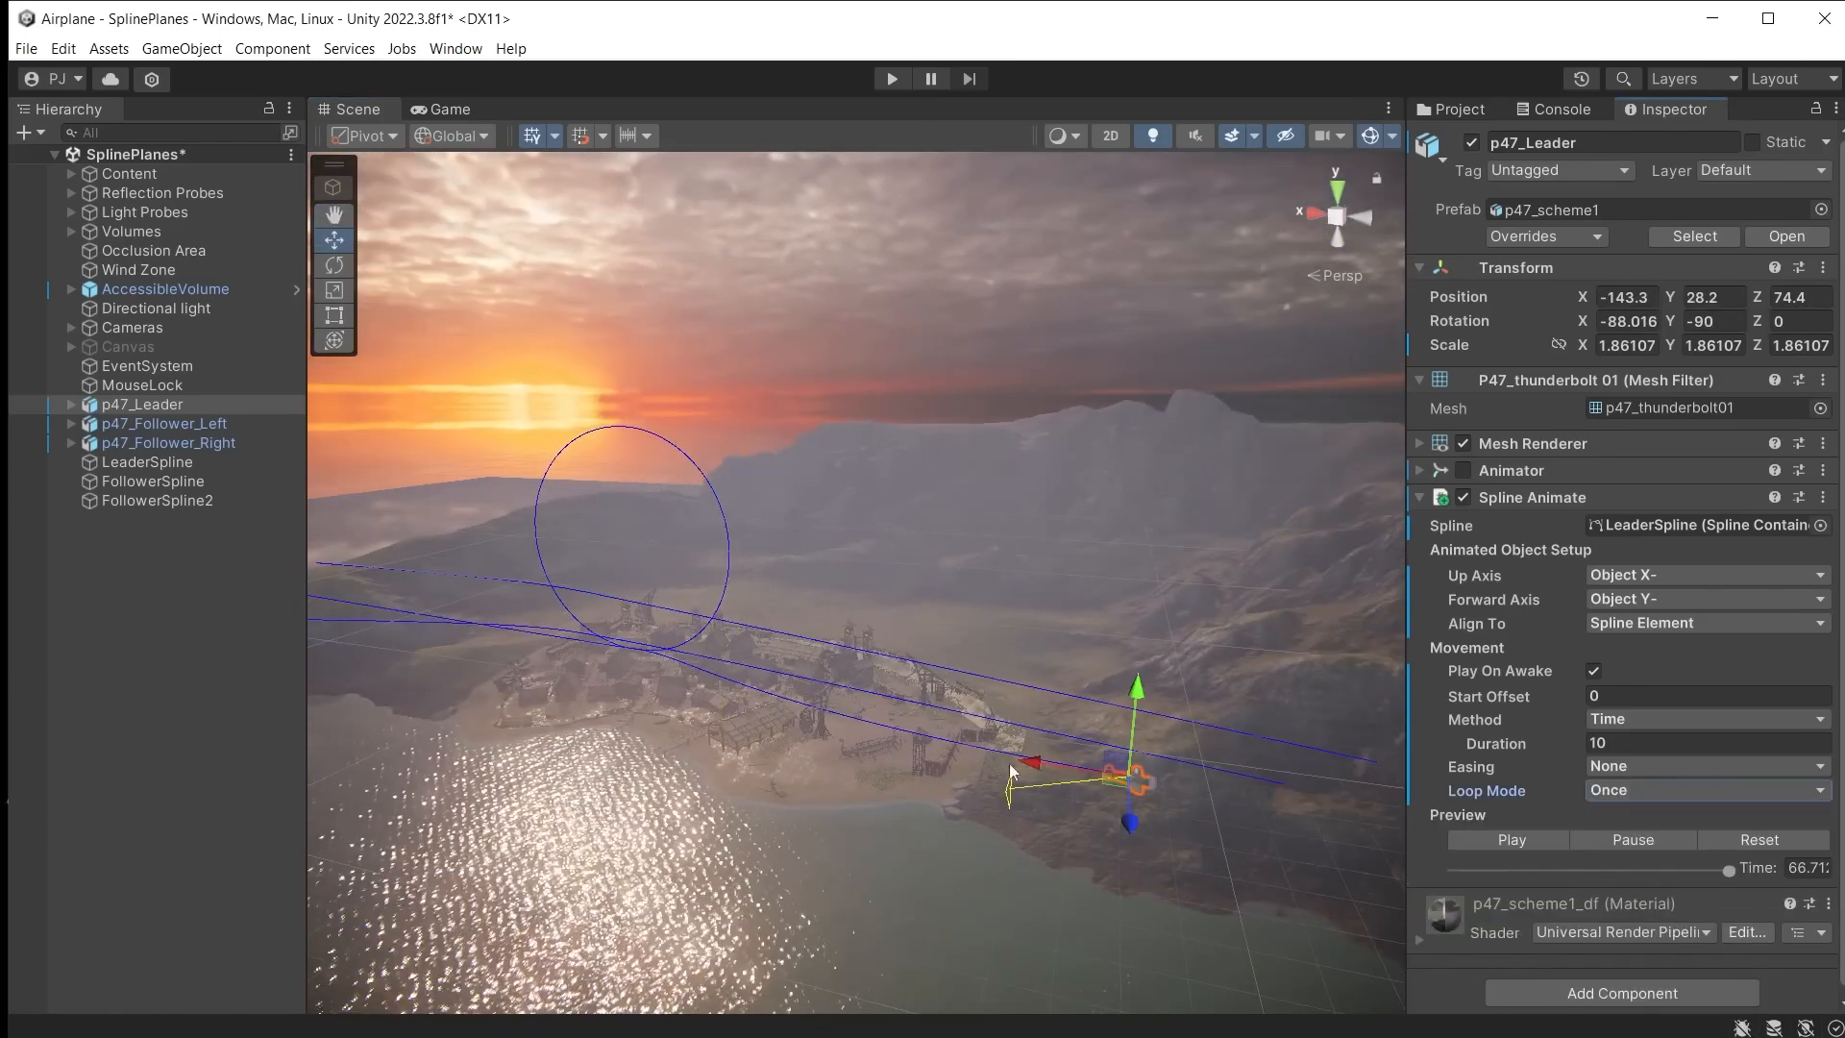
Step: Give p47_Follower_Left a Spline Animate component using FollowerSpline, with duration 10 and loop mode Once
click(164, 423)
click(1636, 790)
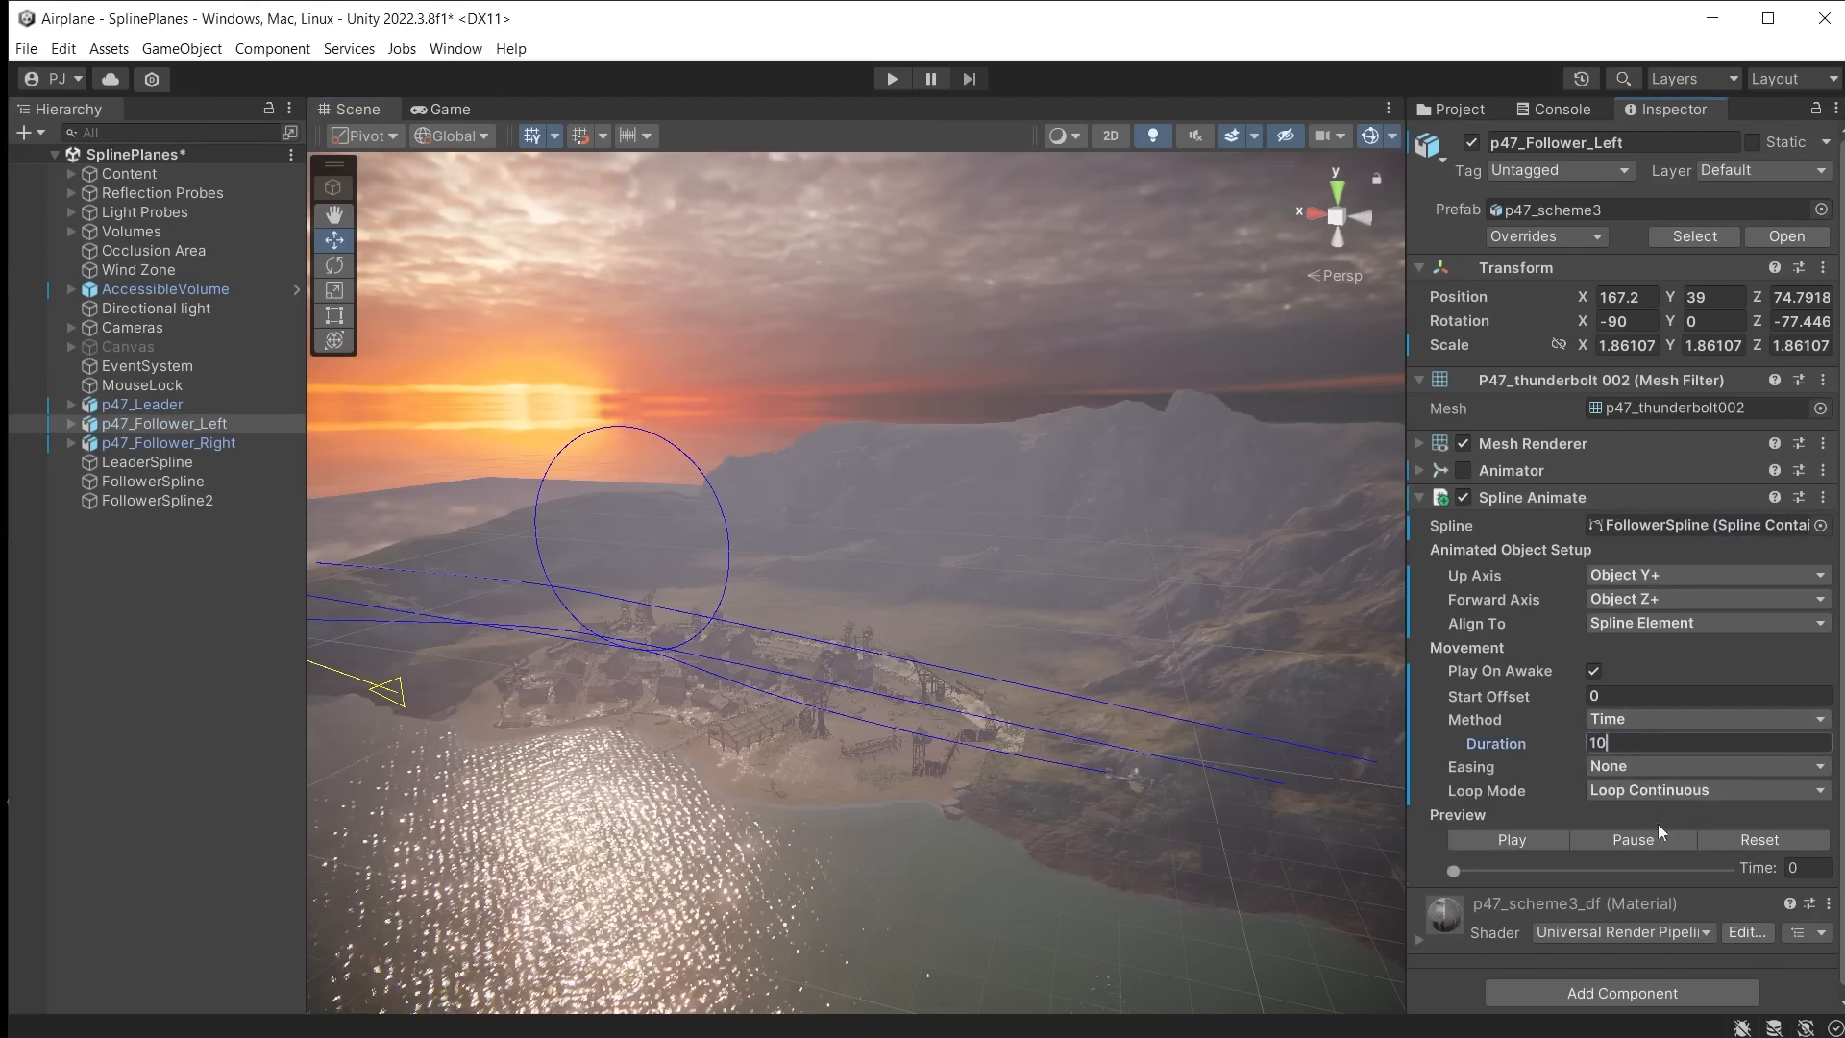
click(1663, 816)
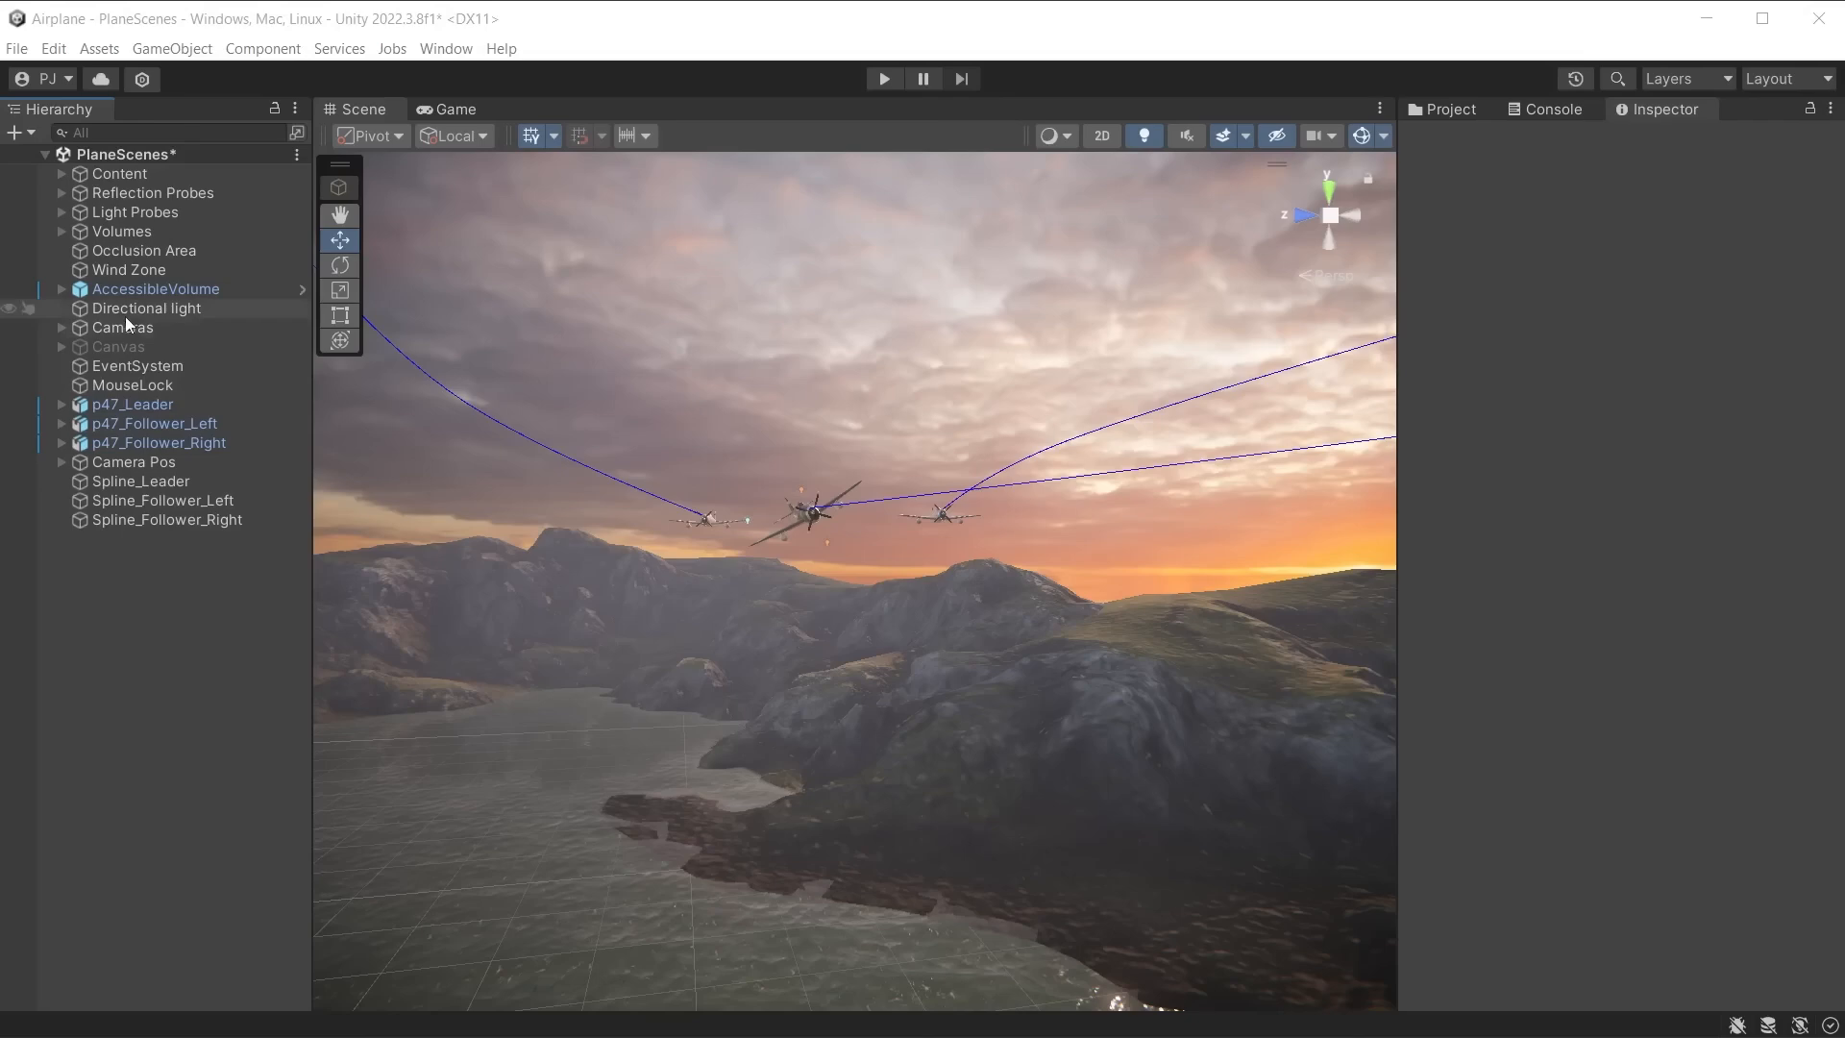
Step: Deactivate the Cameras object in the PlaneScenes scene and create a new Camera
click(134, 327)
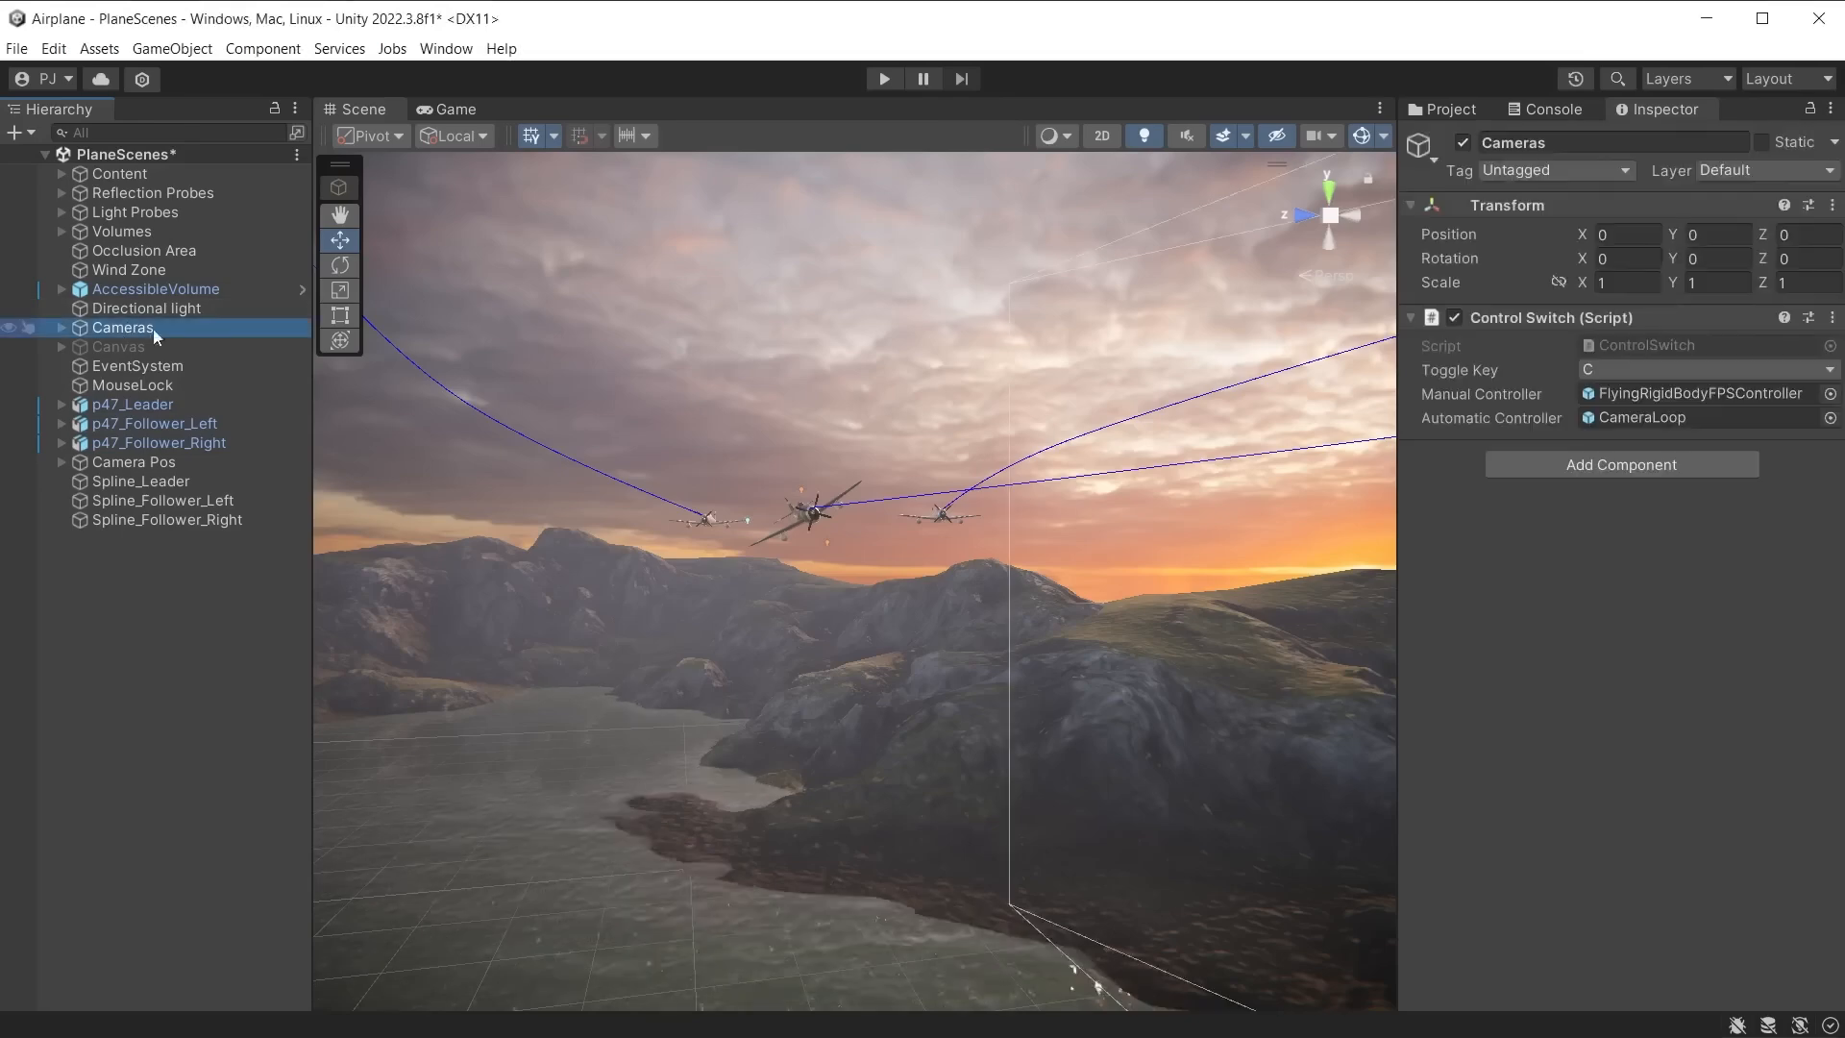
click(1462, 142)
click(149, 48)
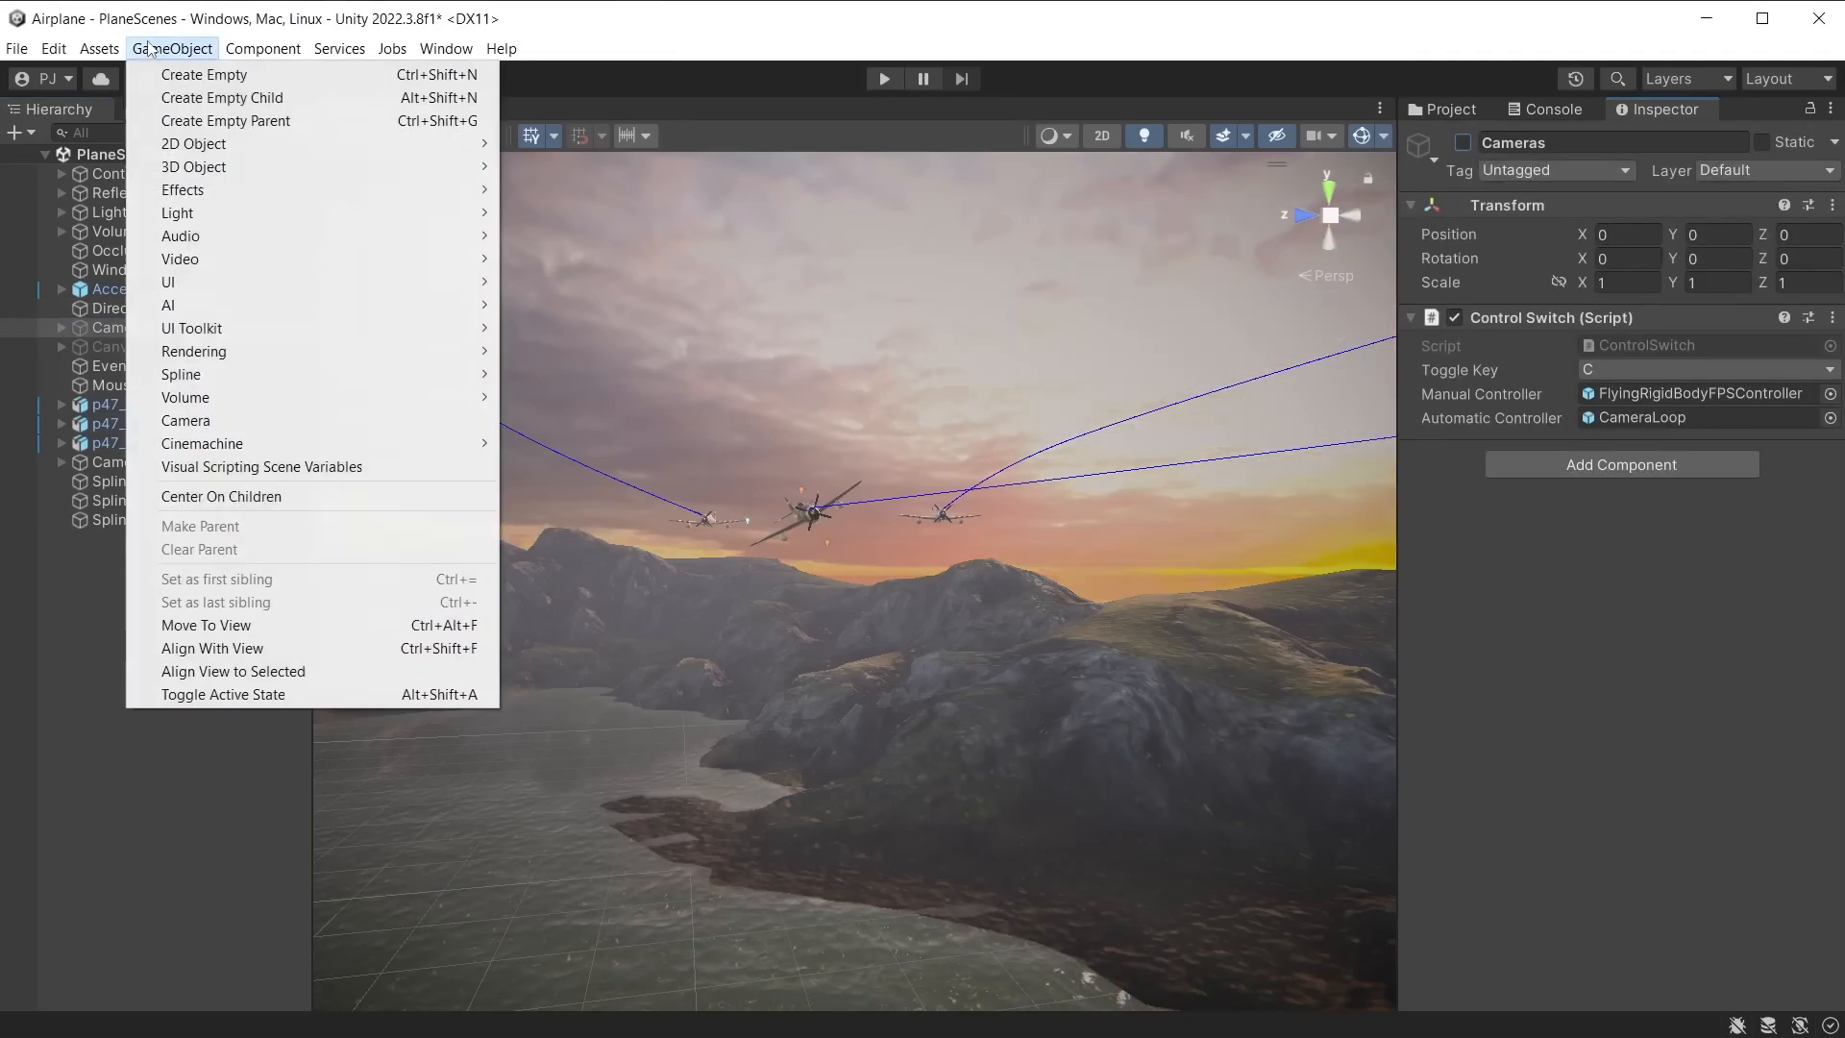
click(215, 419)
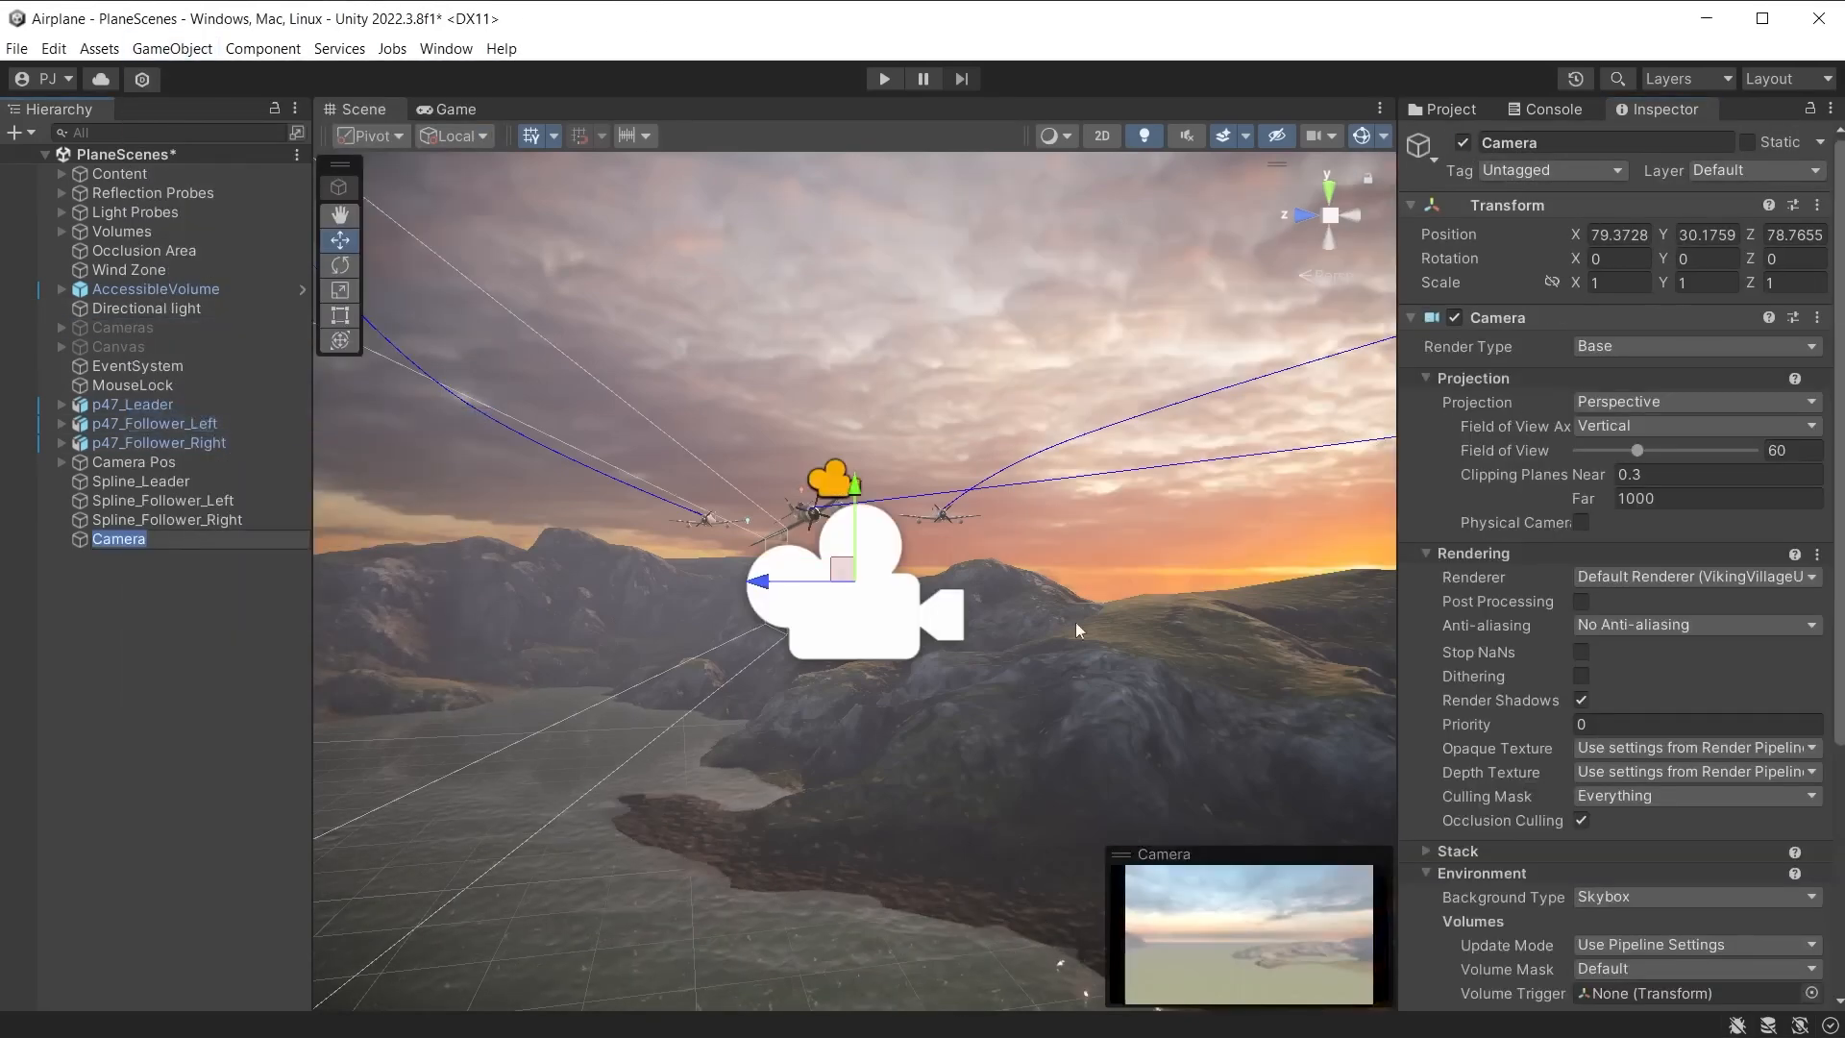
Step: Enable post processing on the new Camera and set its anti-aliasing to Temporal Anti-aliasing (TAA)
click(1580, 602)
click(1590, 625)
click(1672, 717)
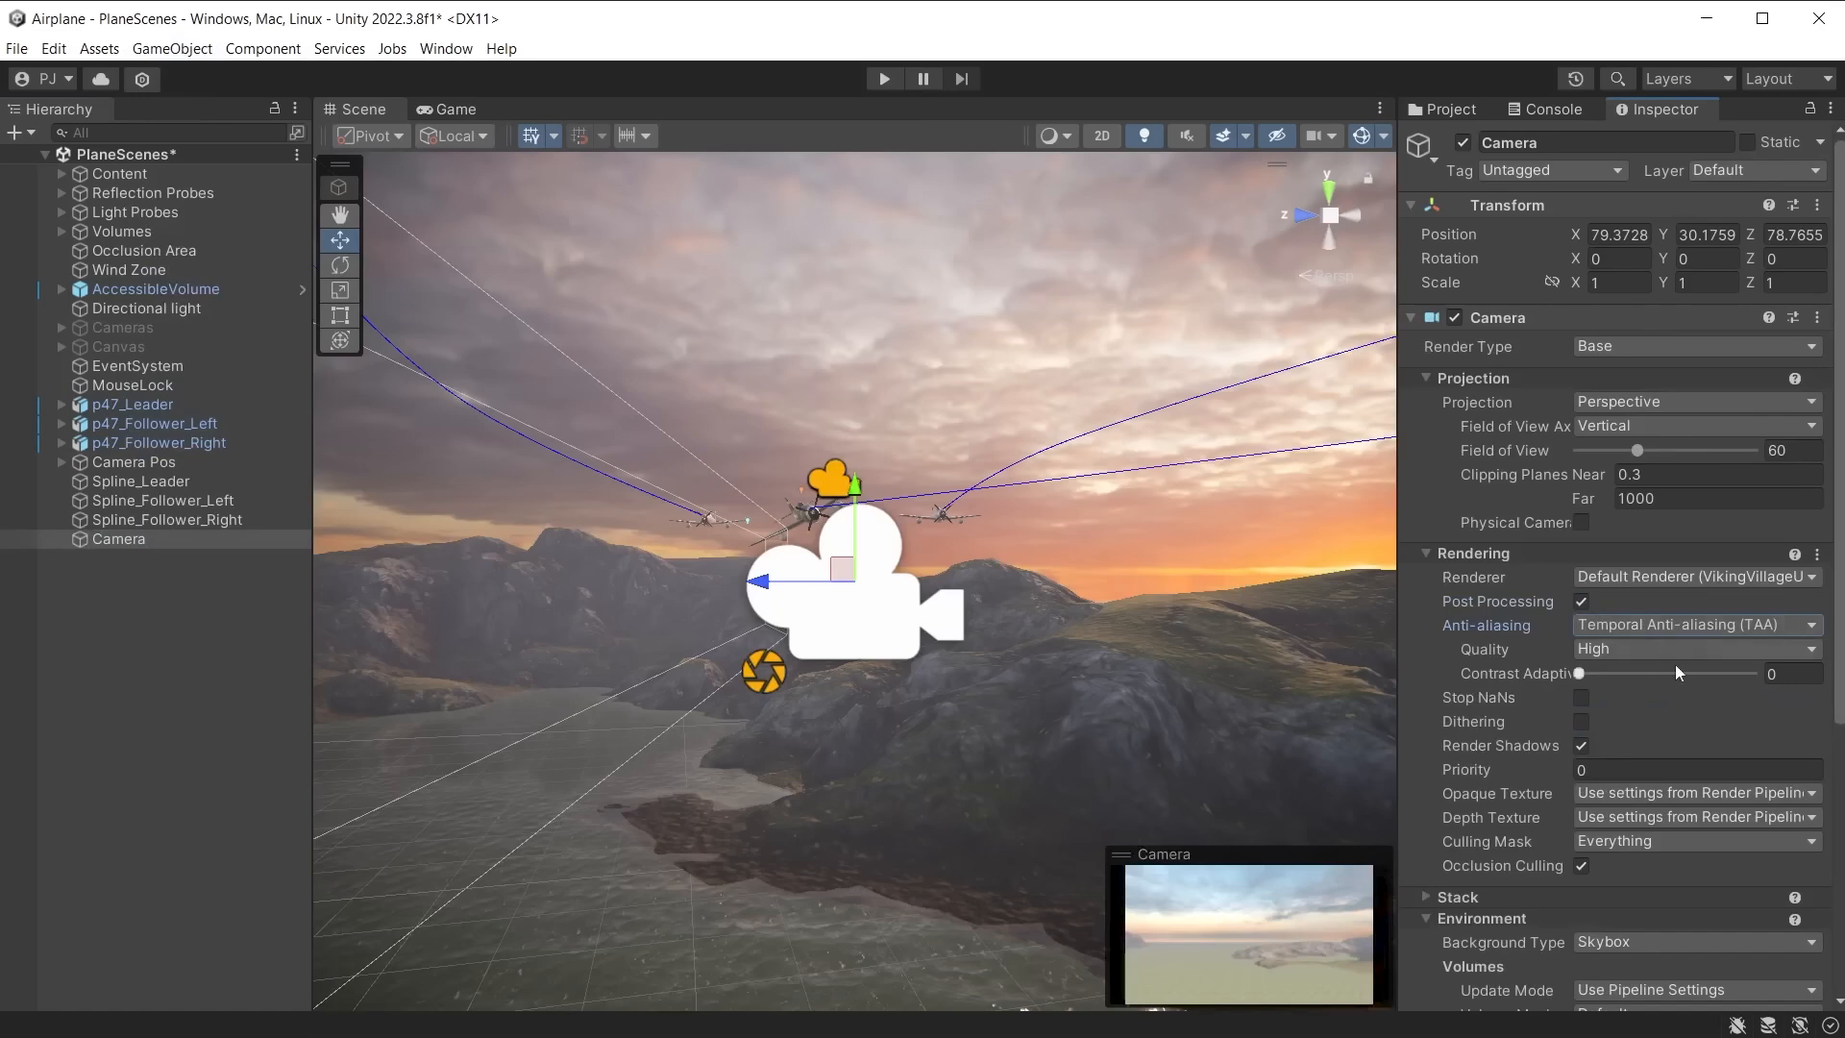
click(119, 605)
Step: Check the Cinemachine package in the Package Manager among the Unity Registry packages
click(445, 48)
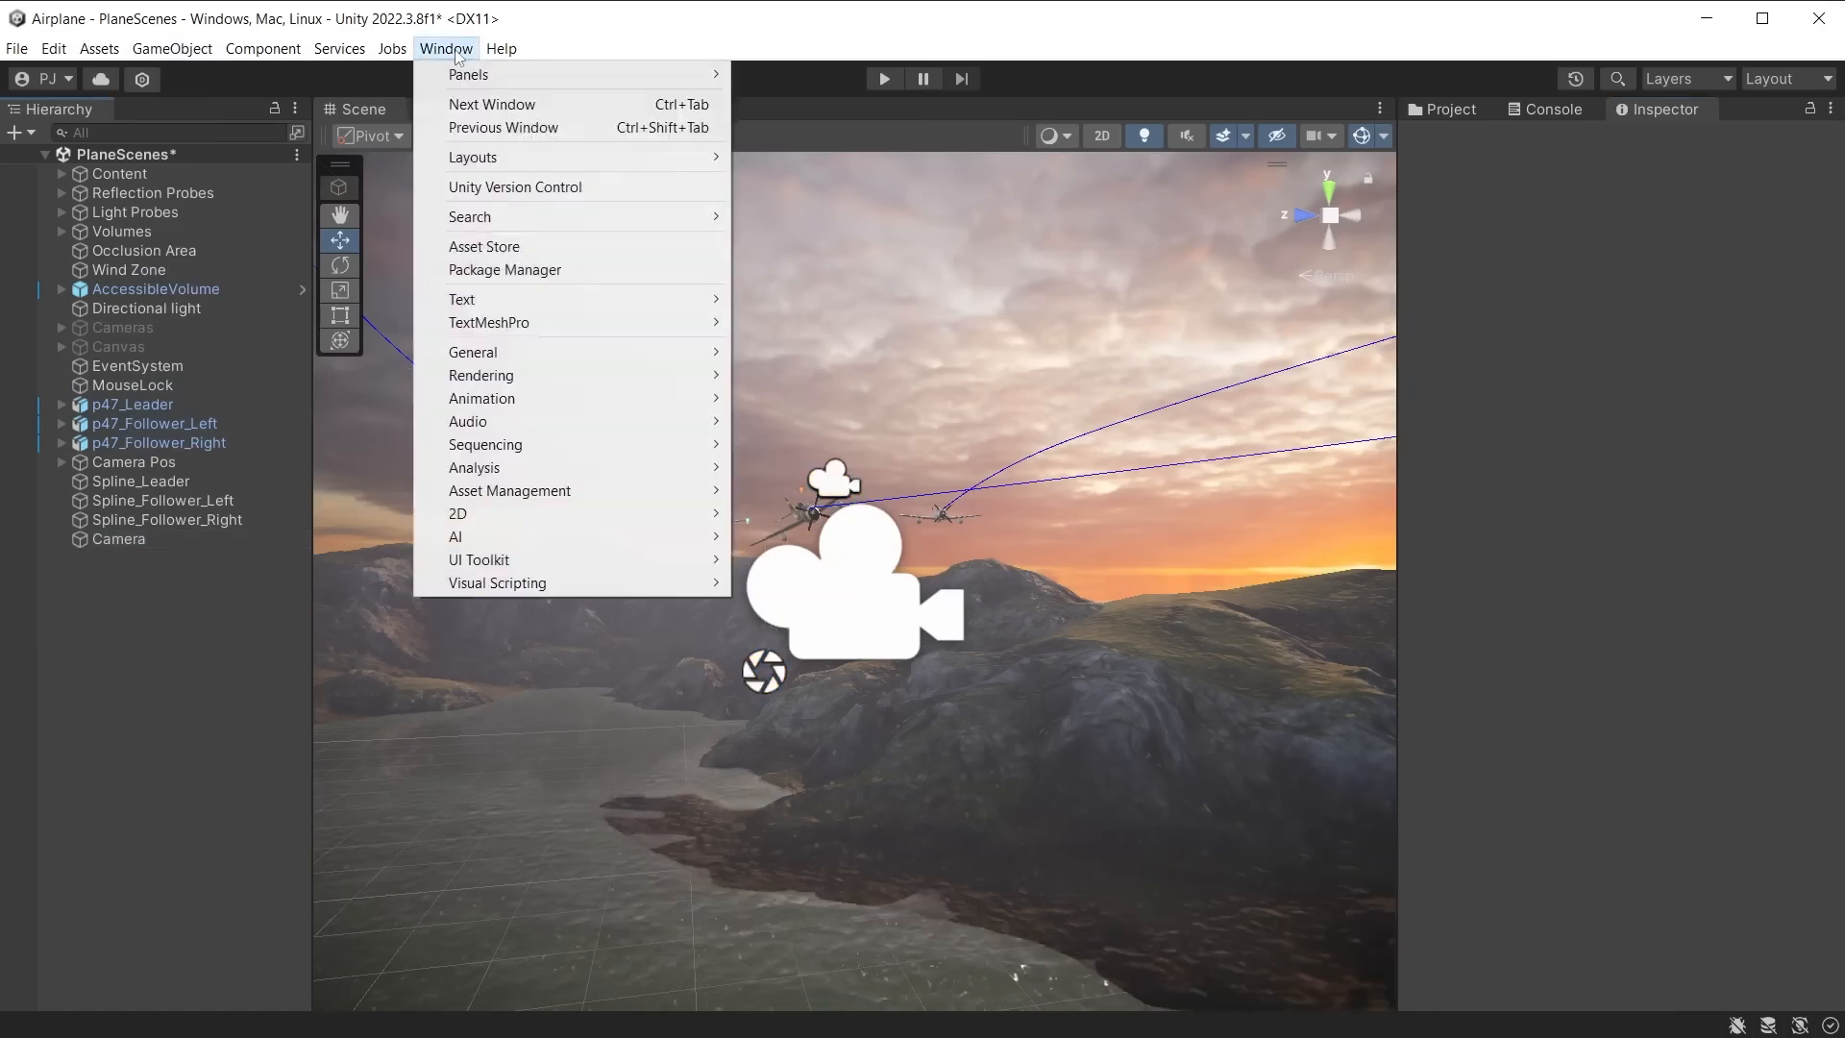
click(533, 276)
click(242, 147)
click(173, 174)
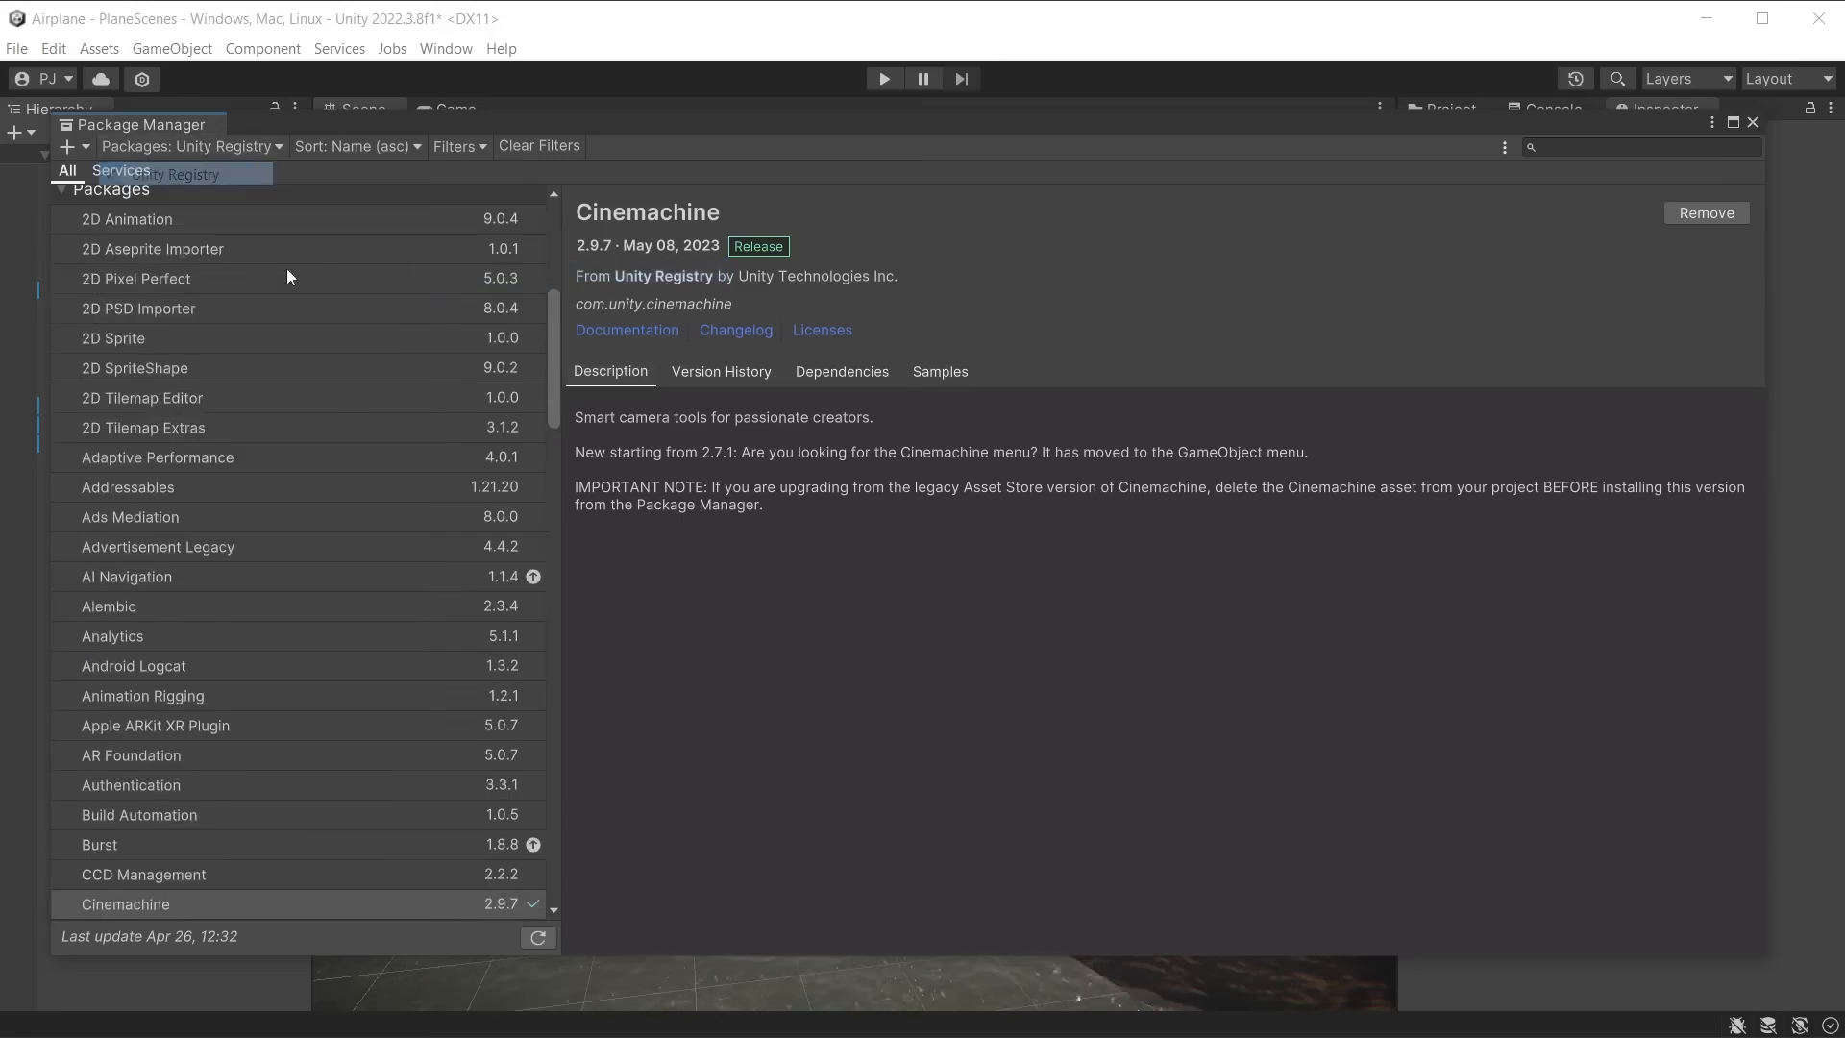
click(1752, 122)
Step: Create a Cinemachine Virtual Camera and align it with a scene view that frames the three planes
click(172, 48)
mouse_move(380, 453)
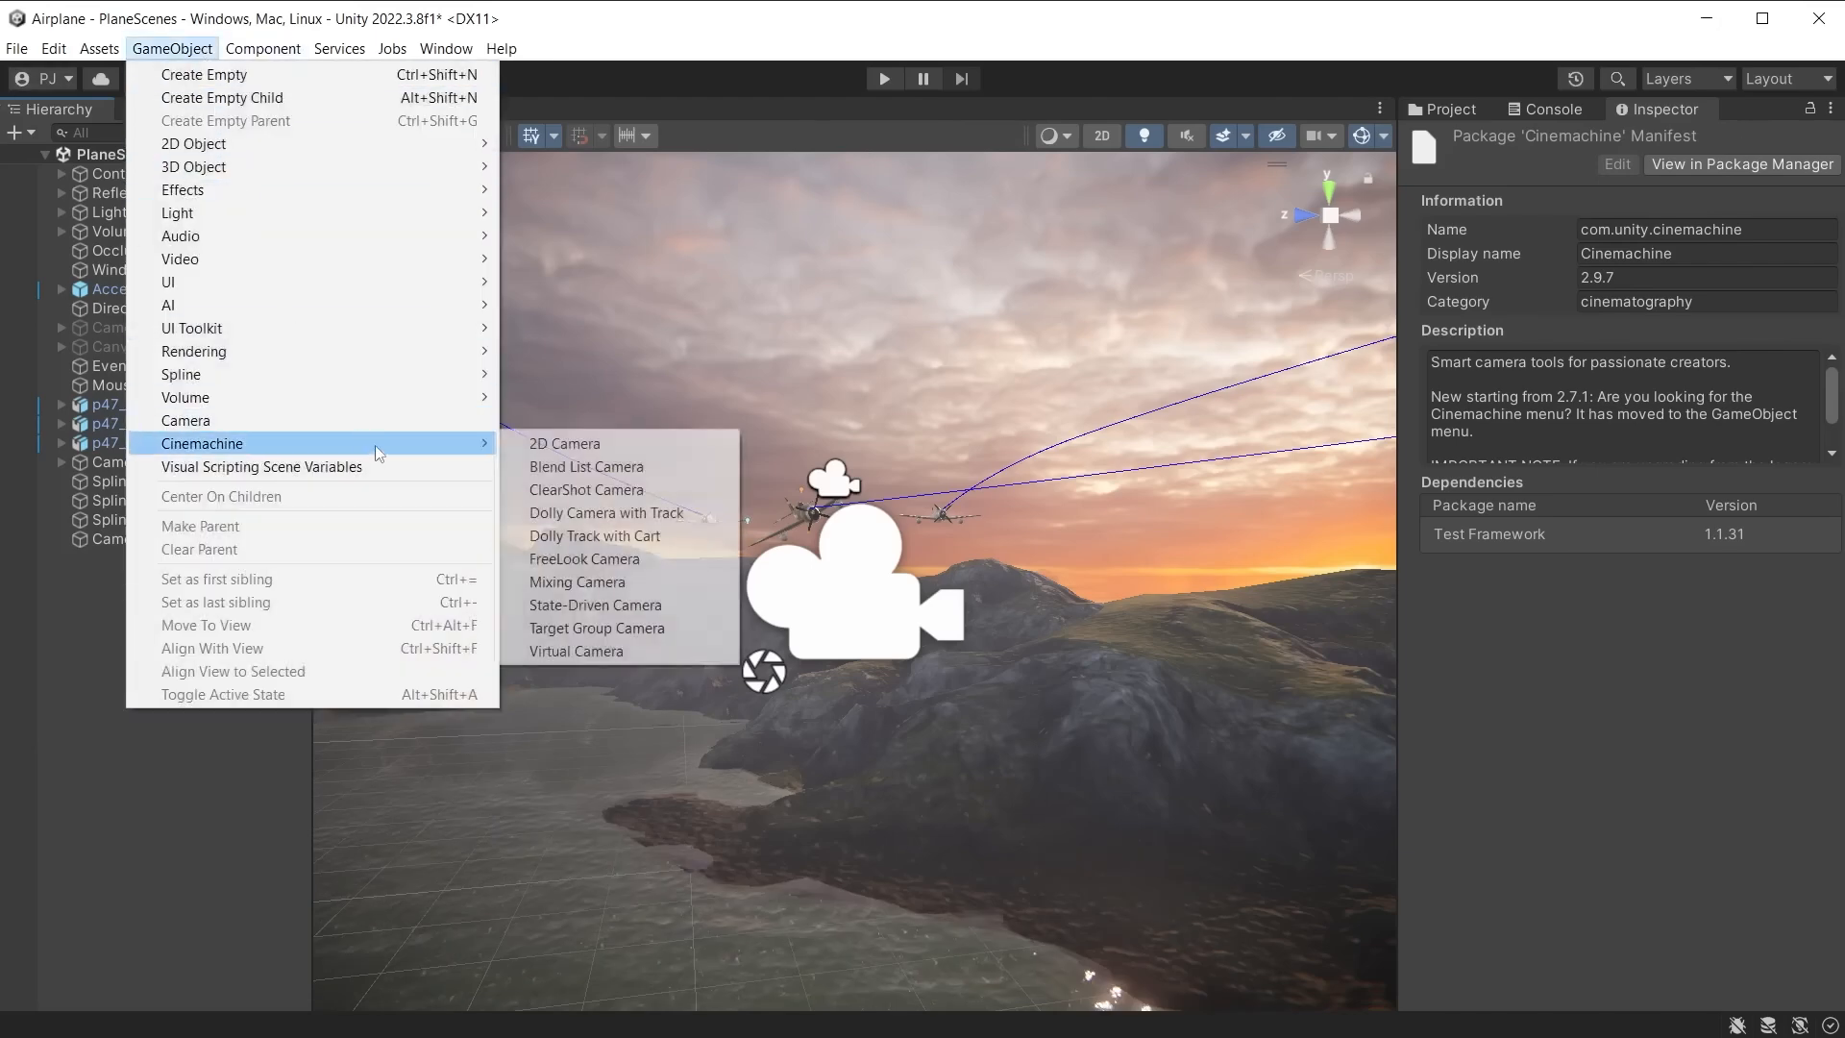
click(577, 651)
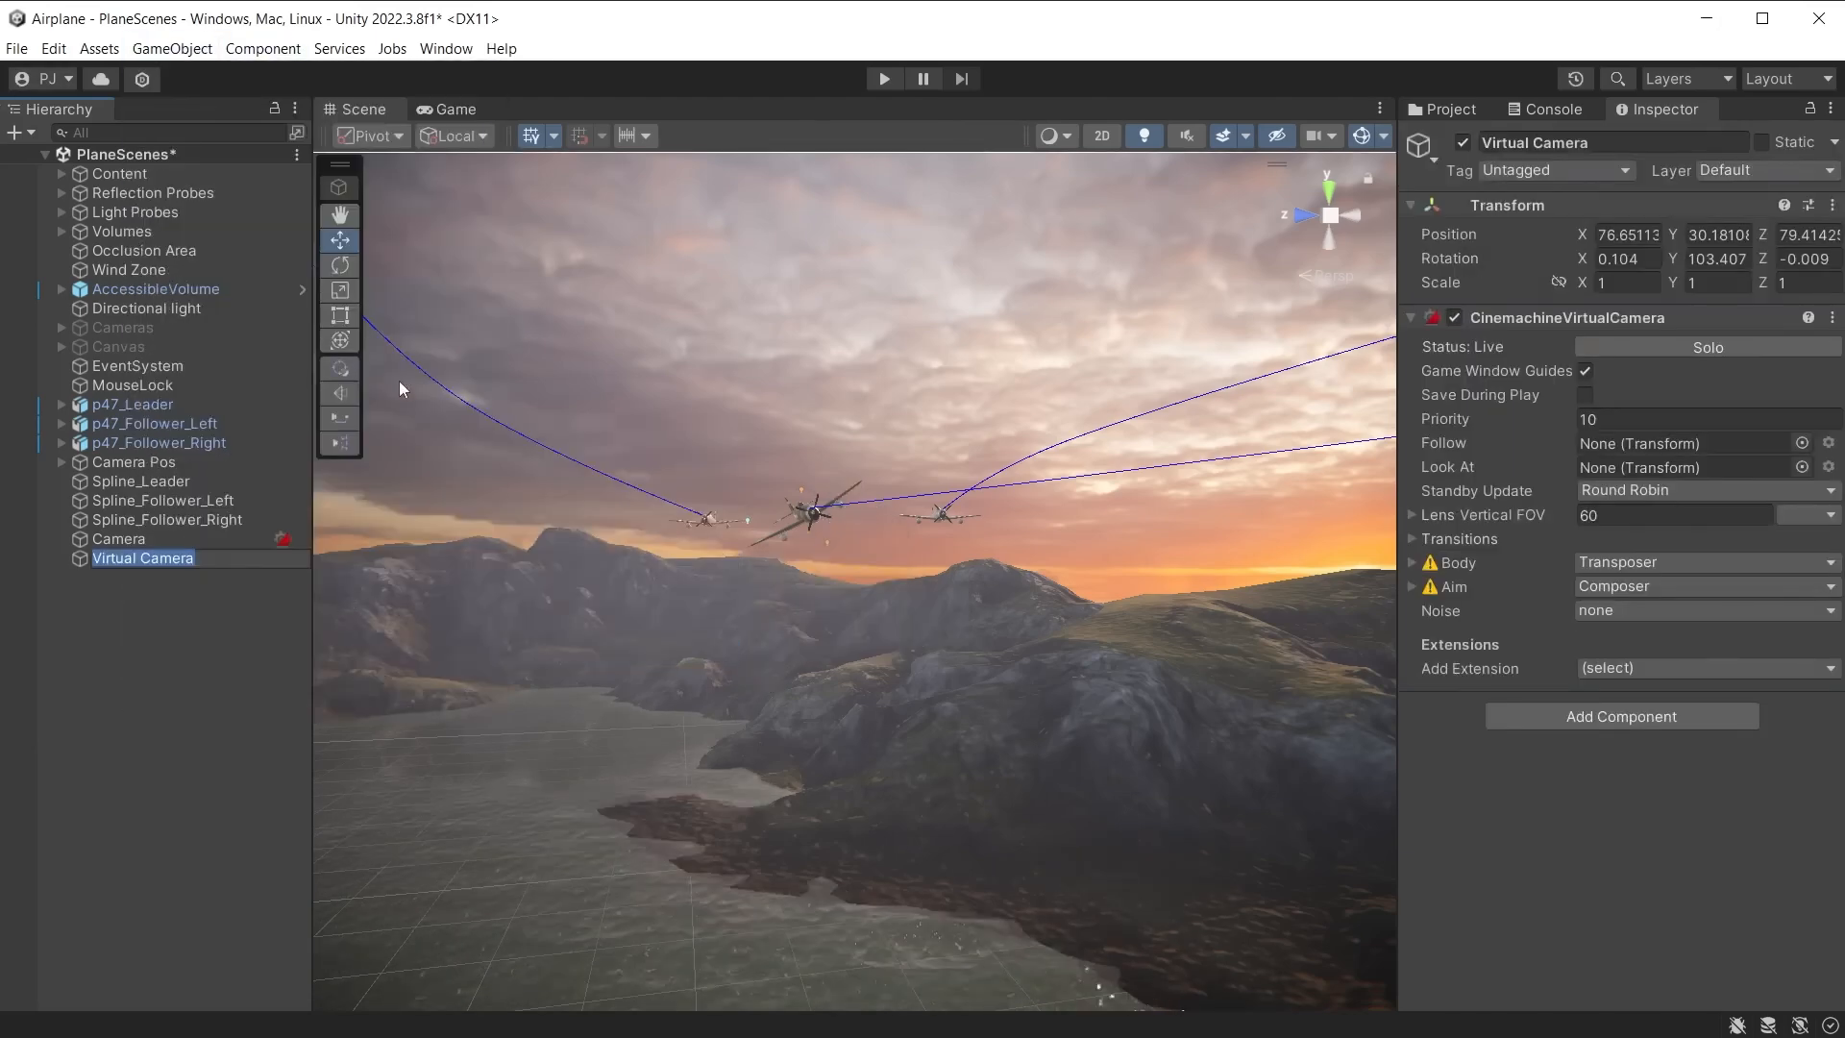
mouse_move(815, 643)
middle_down()
mouse_move(848, 670)
mouse_move(829, 658)
middle_up()
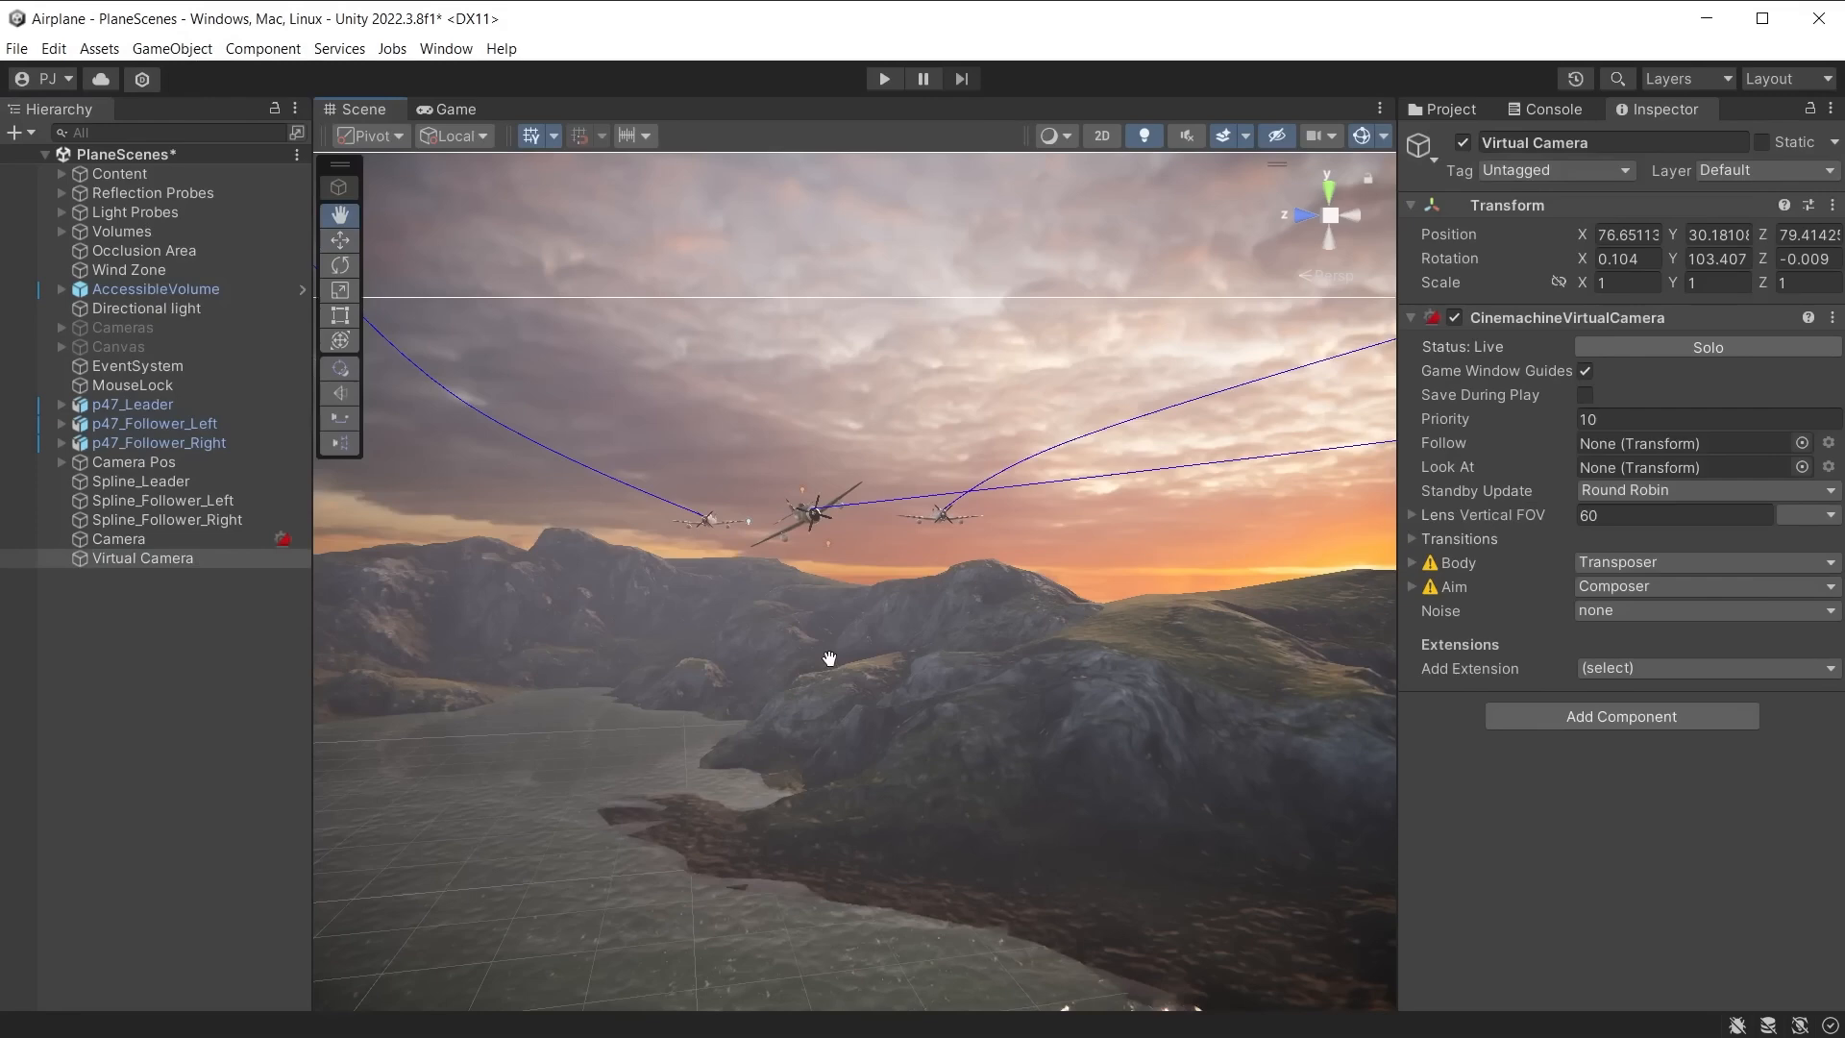
right_drag(829, 658, 847, 629)
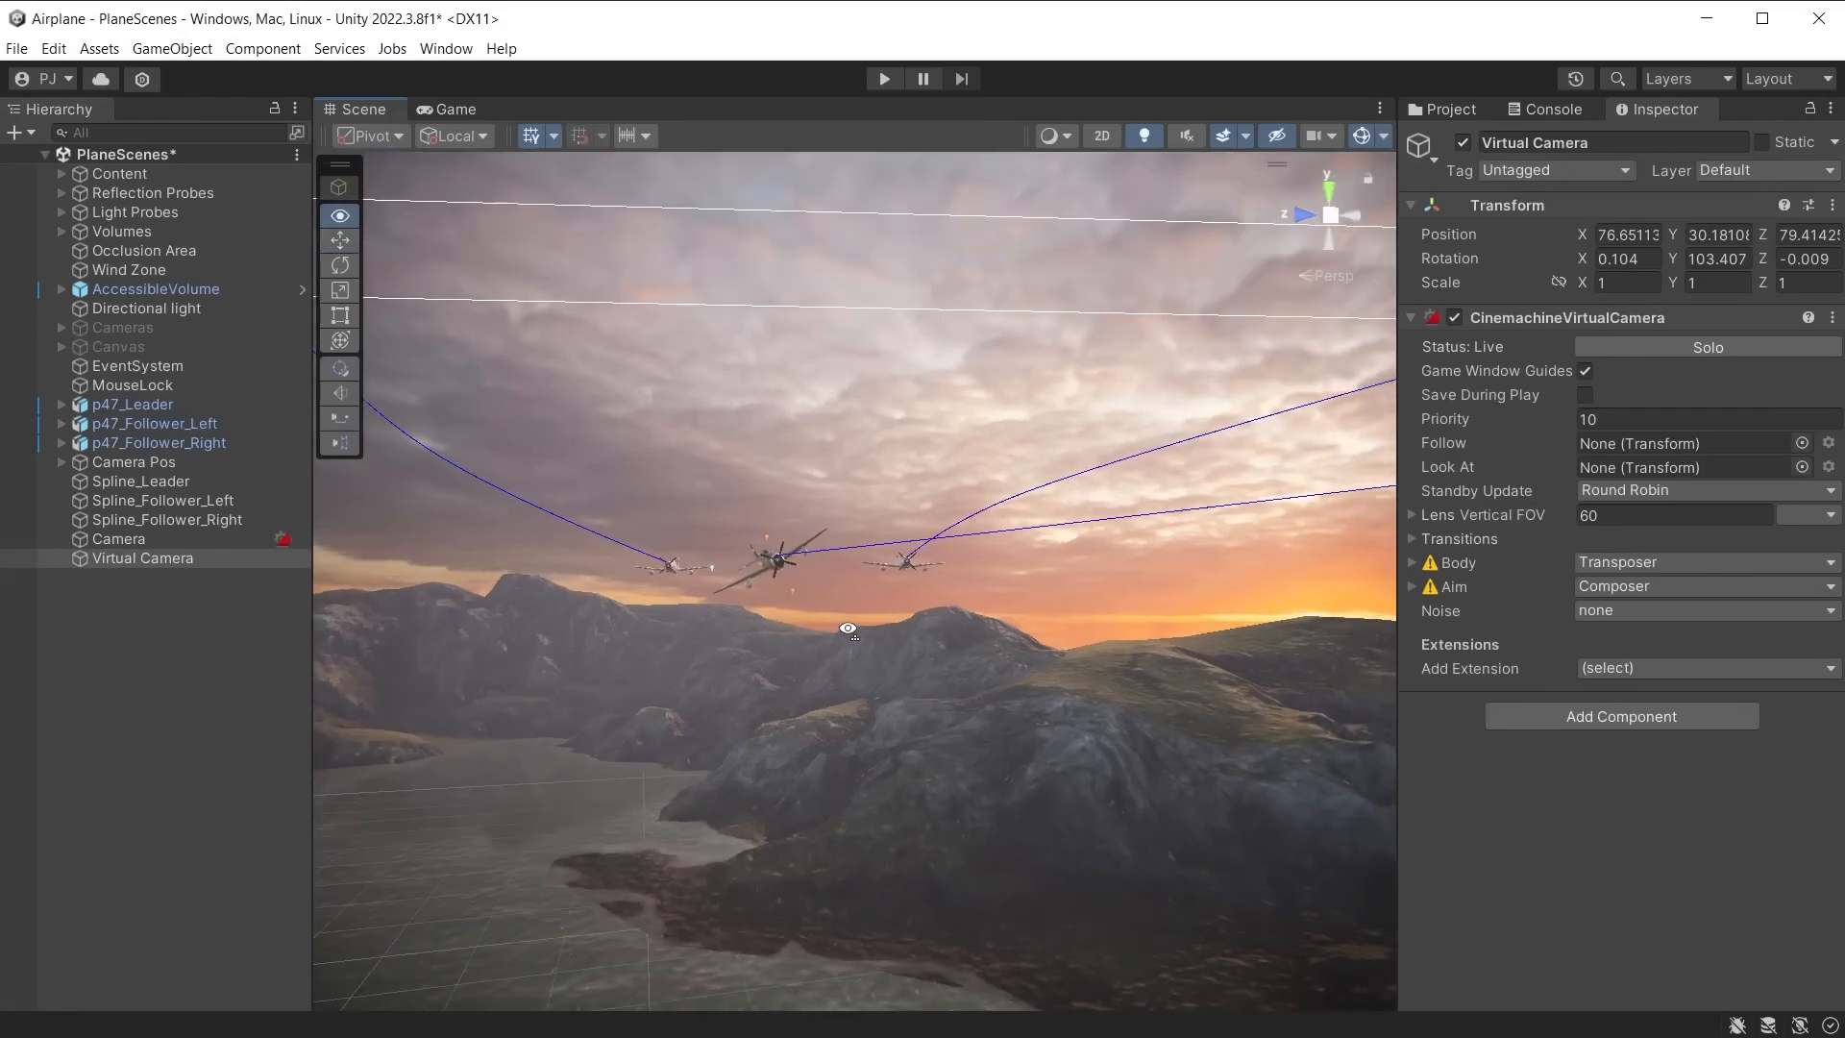
click(153, 50)
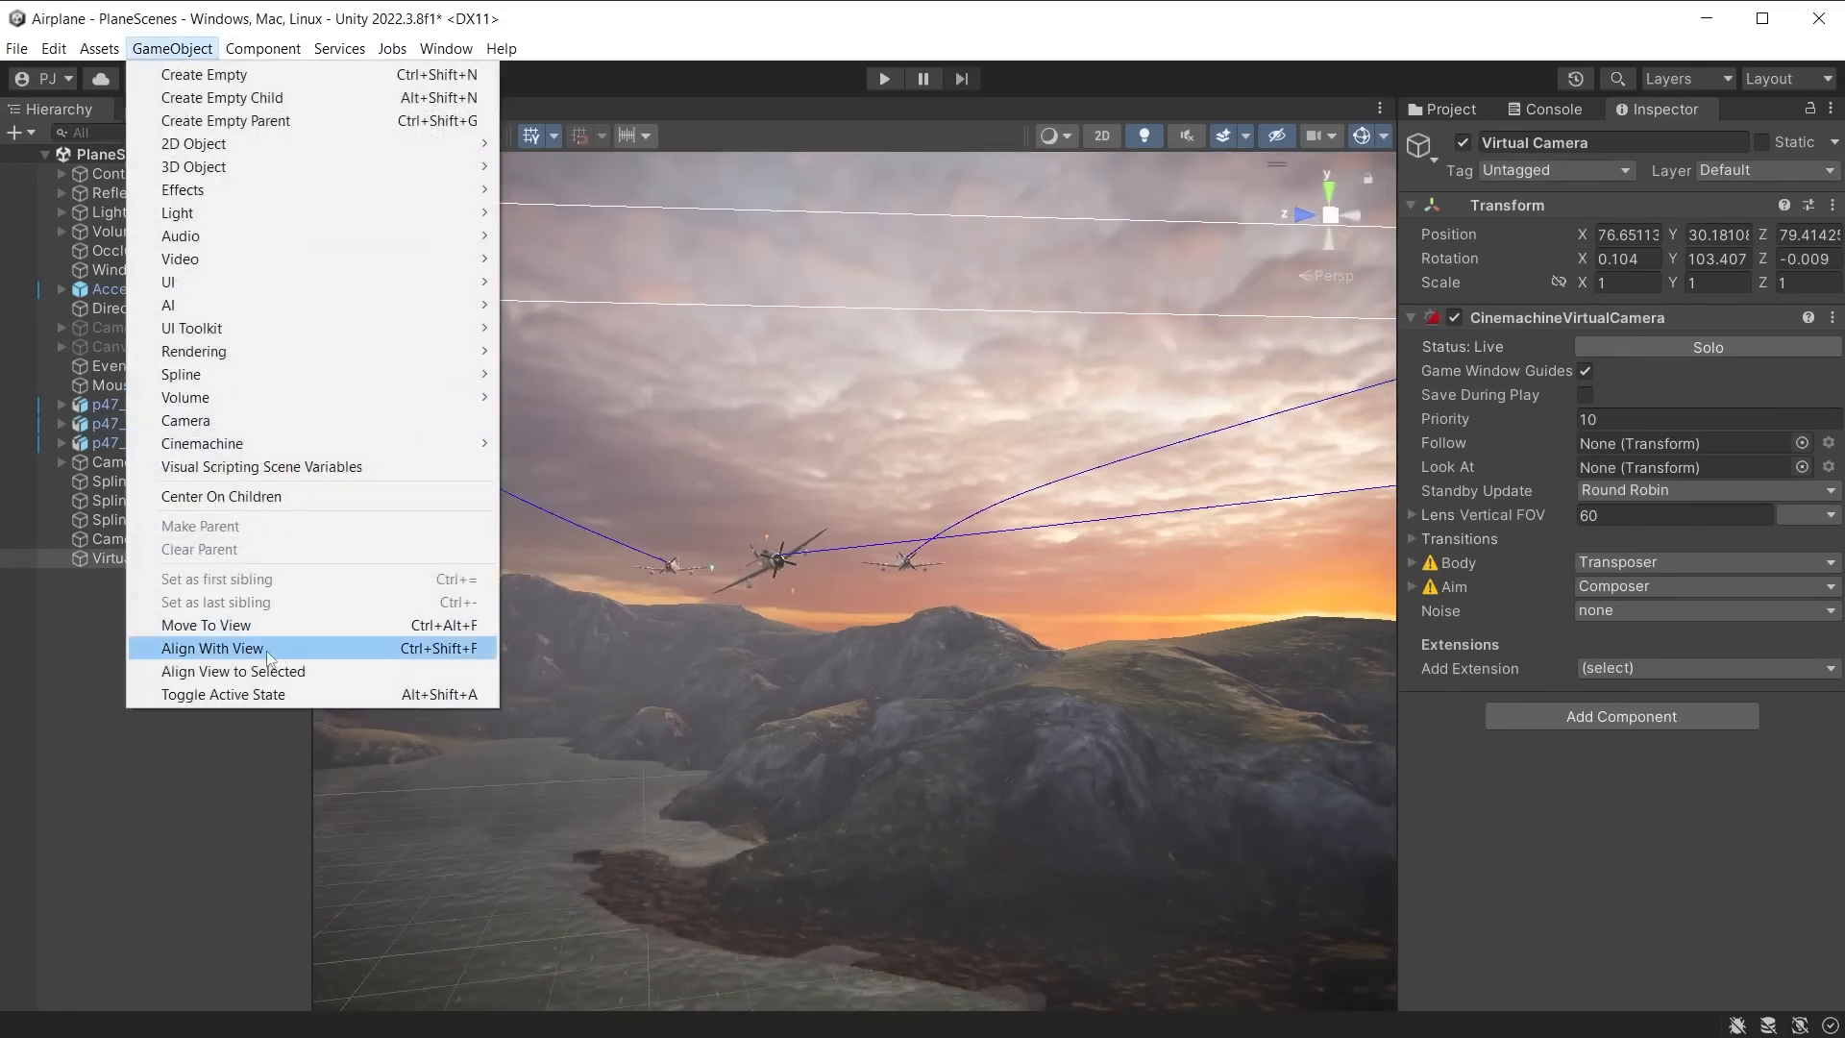
click(192, 653)
Step: Check the Game view at Full HD (1920x1080) and scrub the spline animation preview of p47_Leader
click(448, 109)
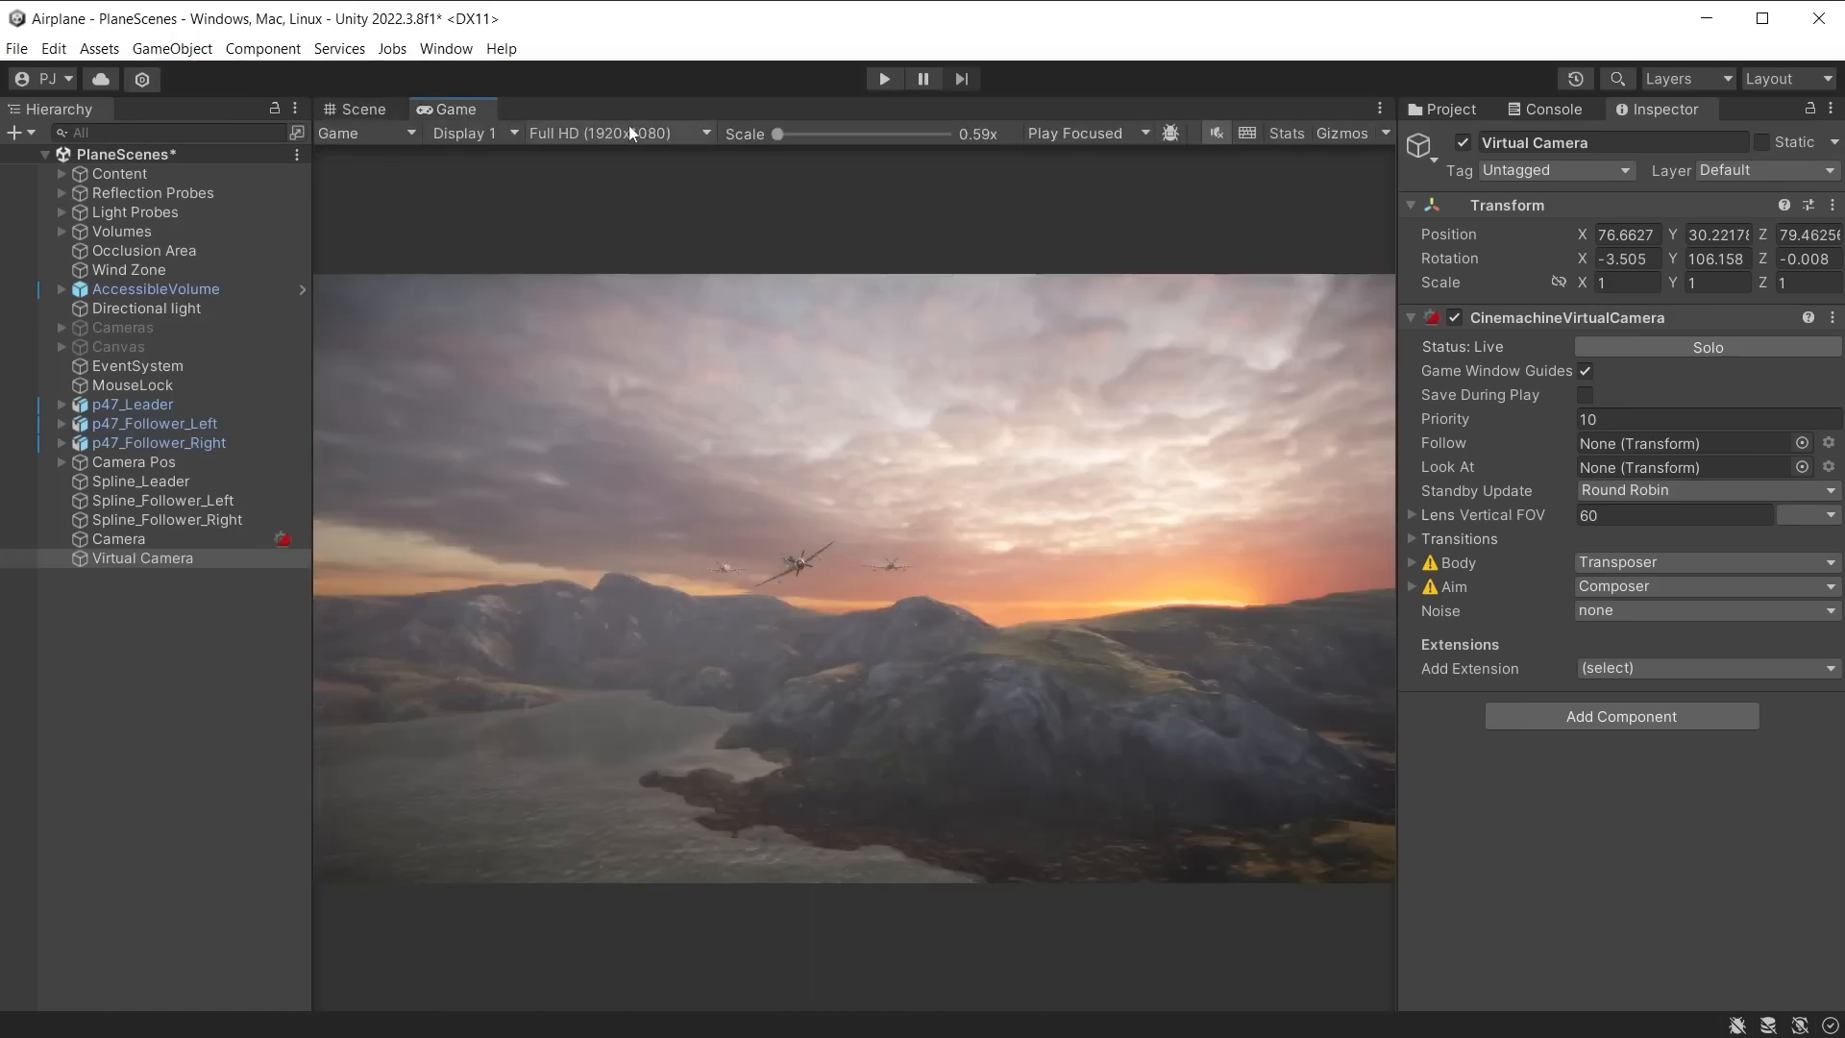
click(630, 132)
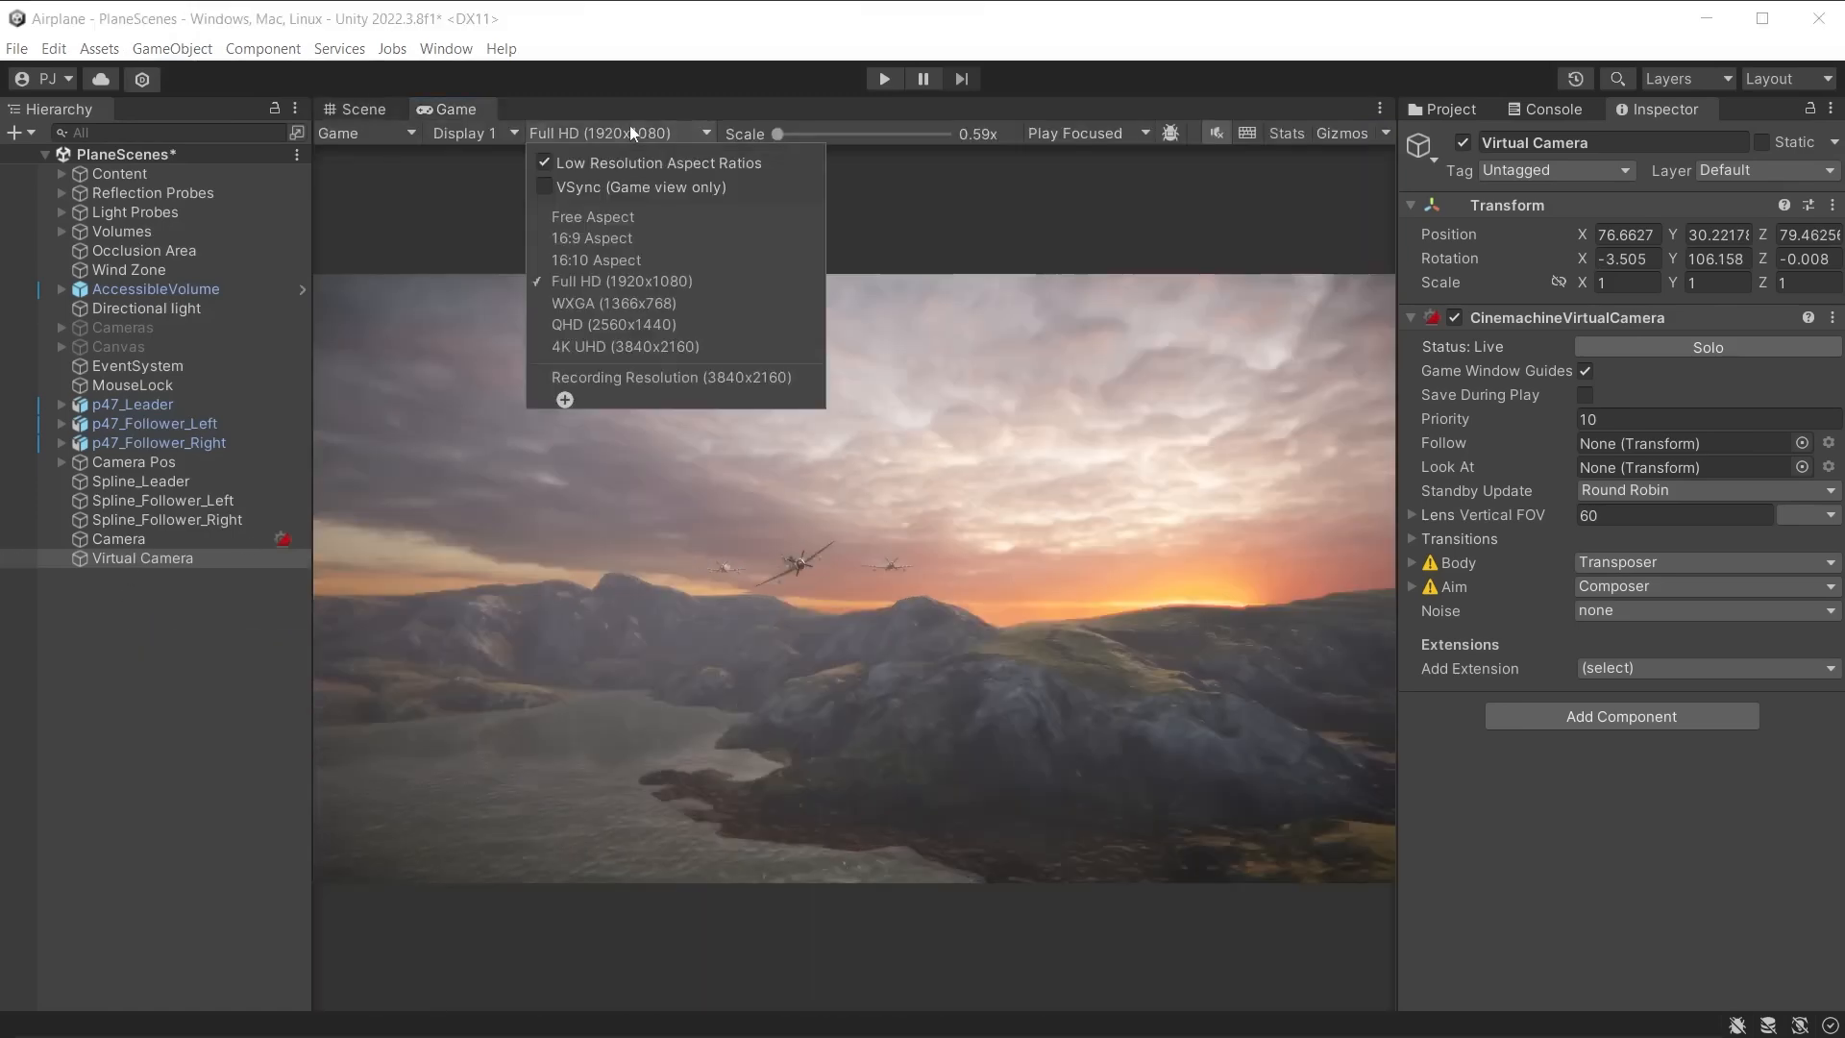
click(711, 283)
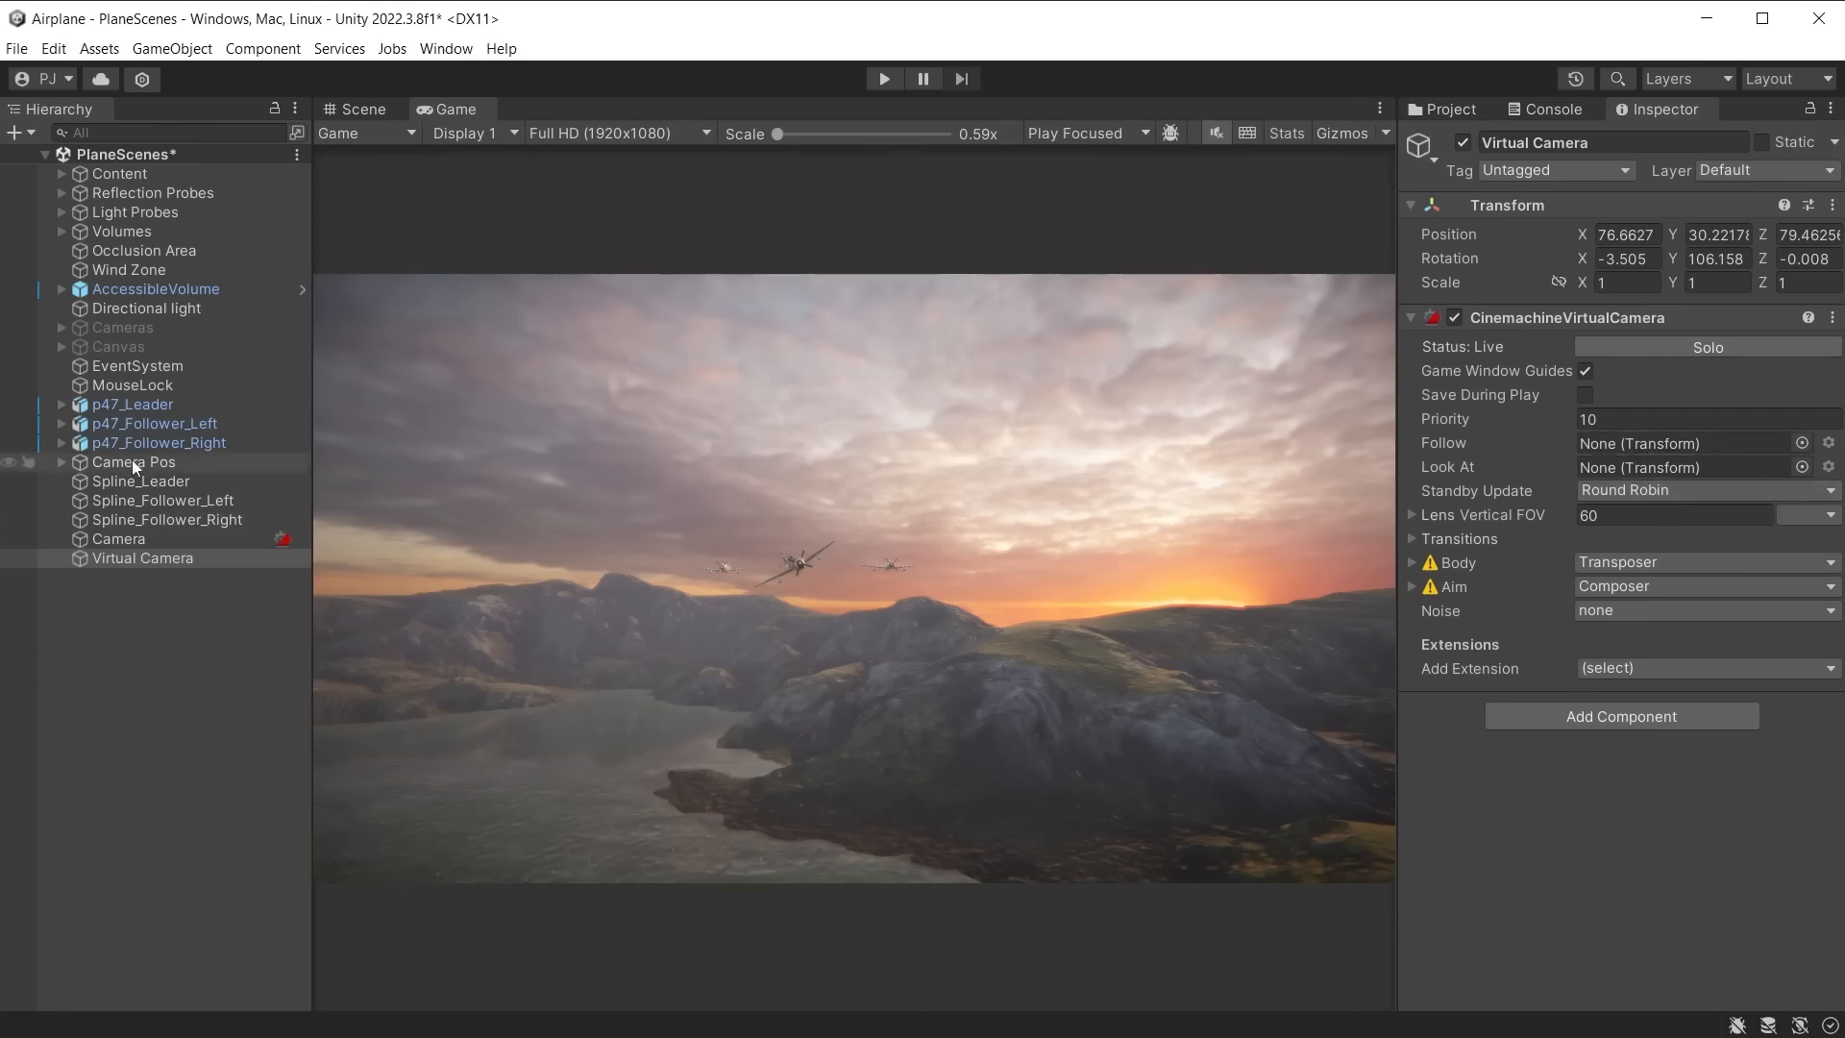
click(120, 406)
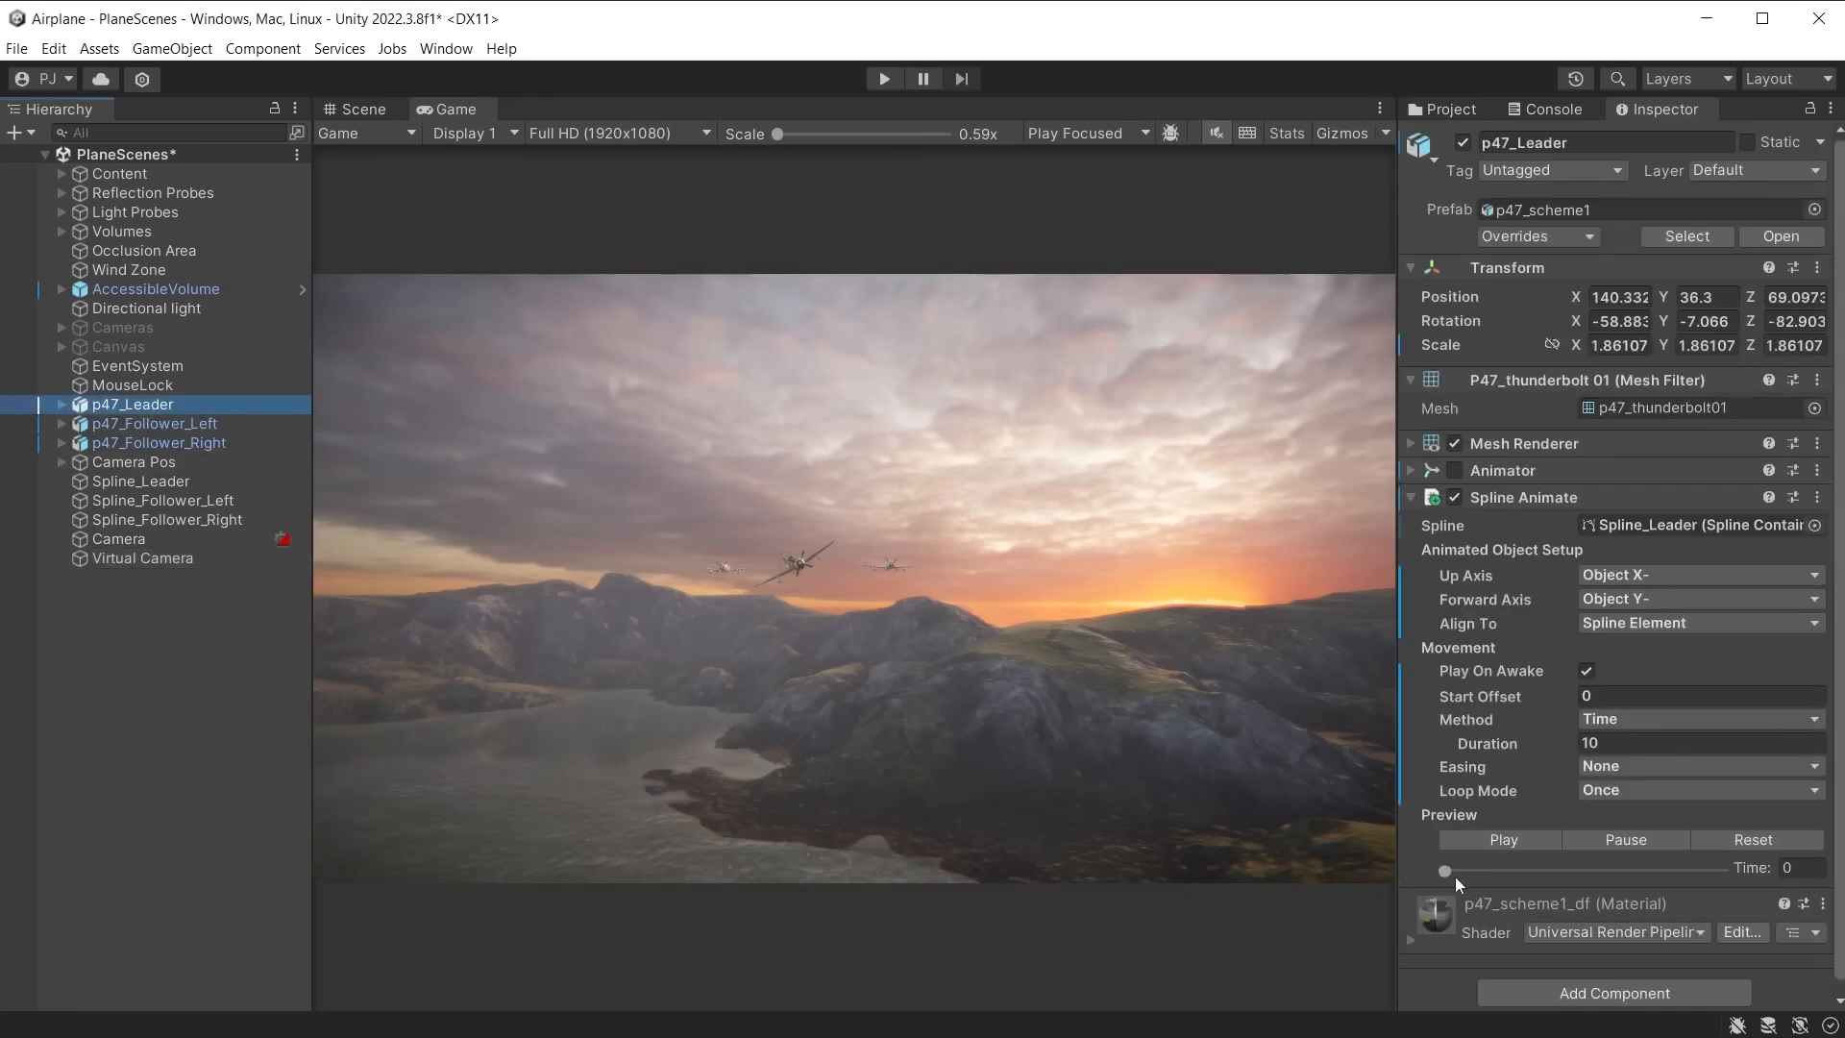
drag(1445, 872, 1490, 872)
Step: Open the Timeline window and create a Director component and Timeline asset for an empty TimelineHolder object
click(445, 48)
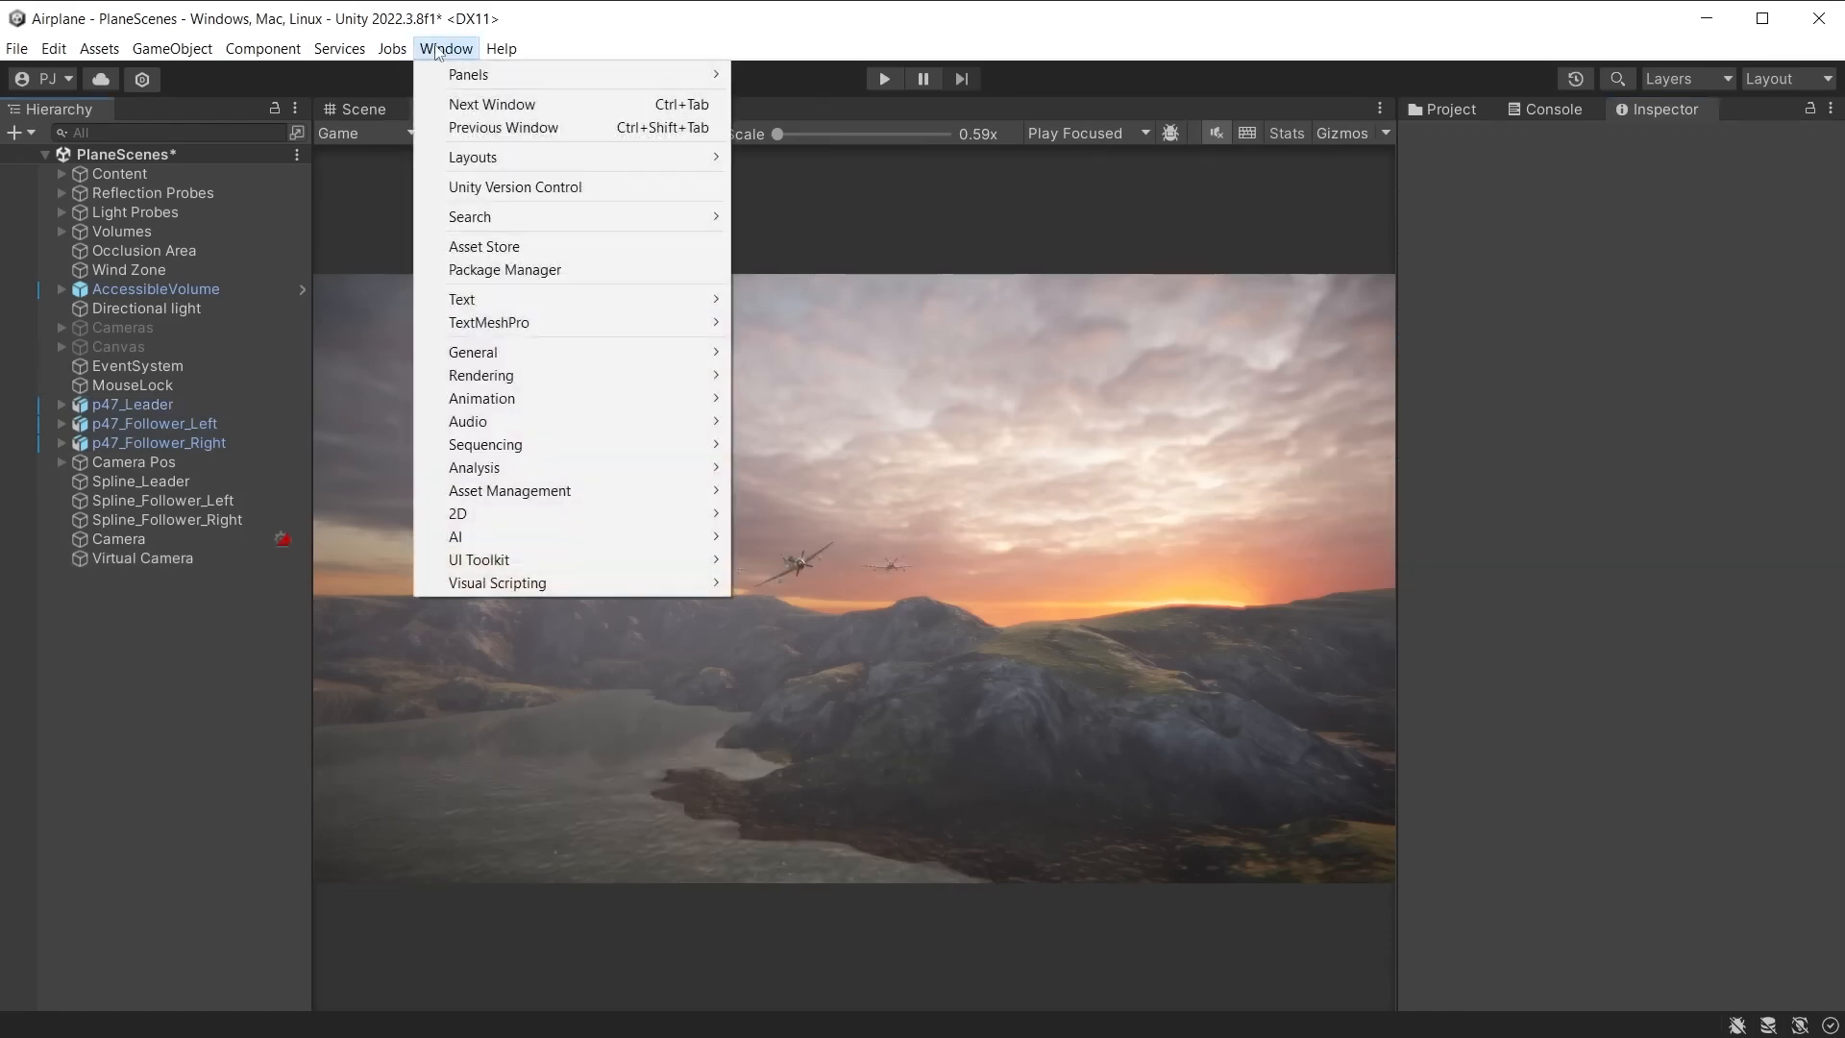
mouse_move(588, 455)
click(833, 447)
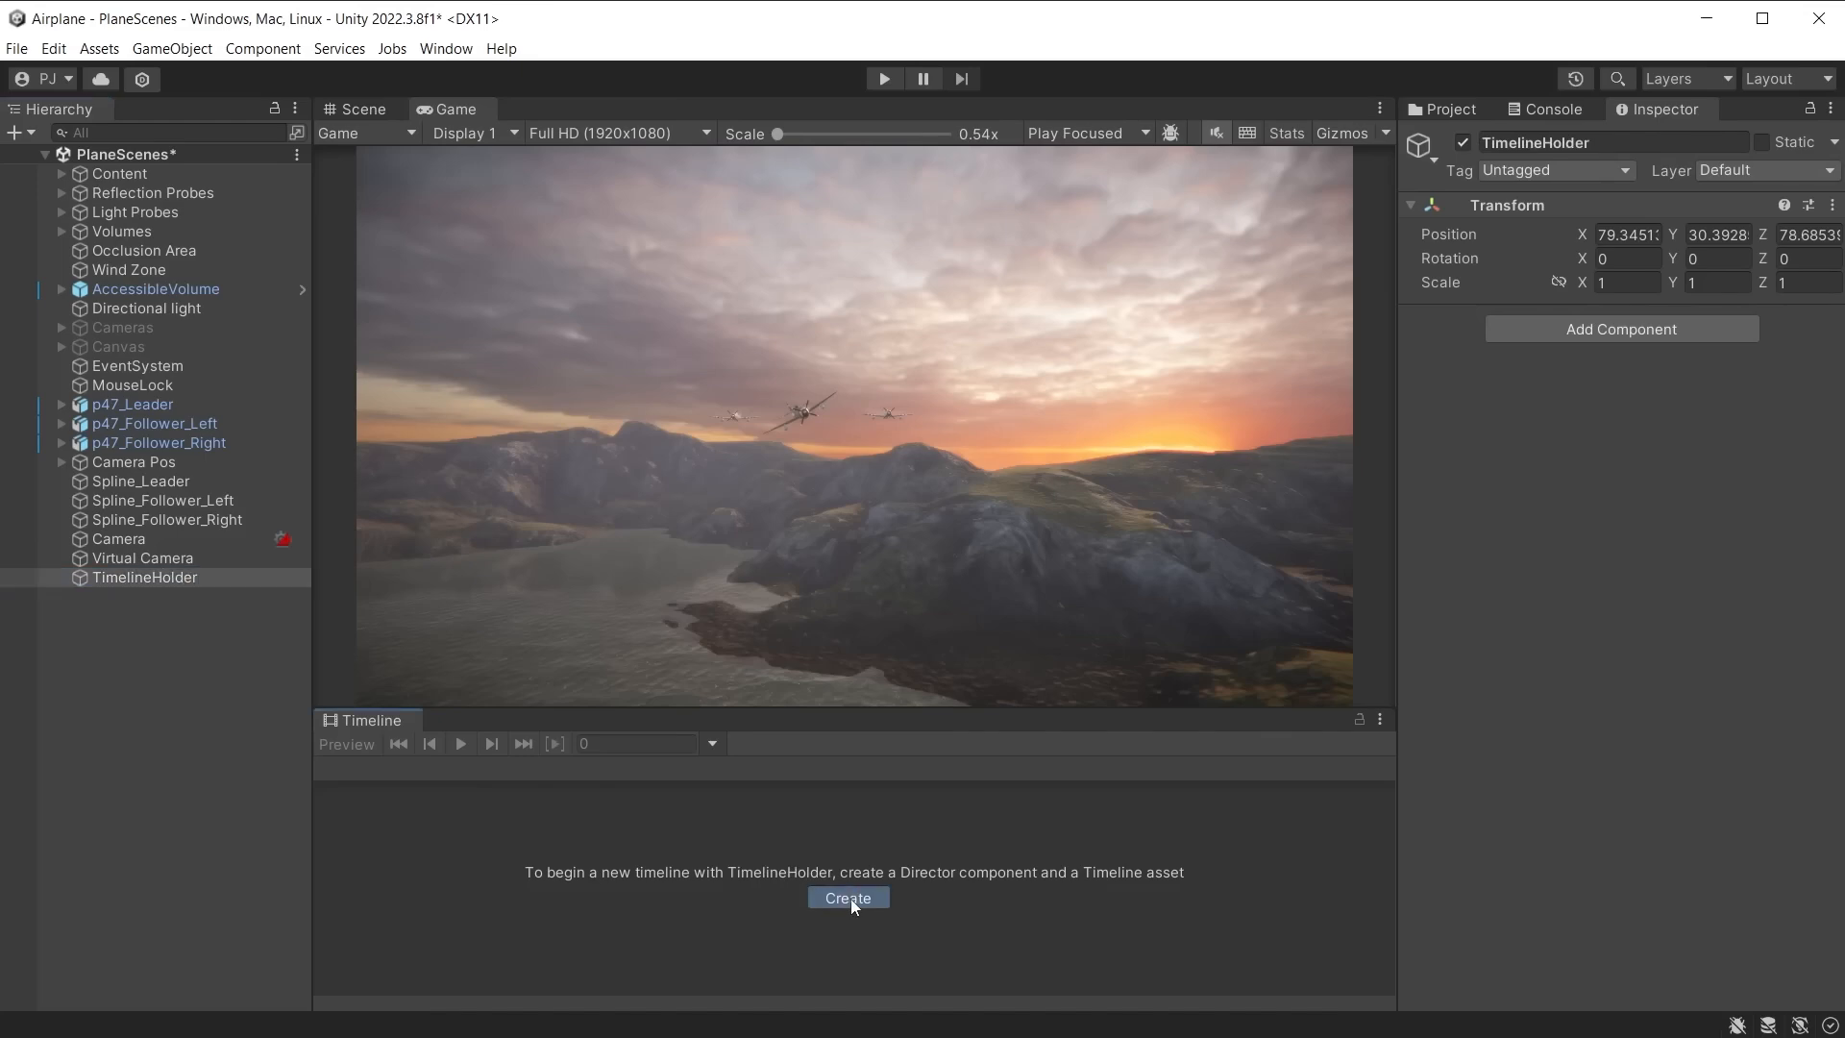
click(848, 897)
click(552, 565)
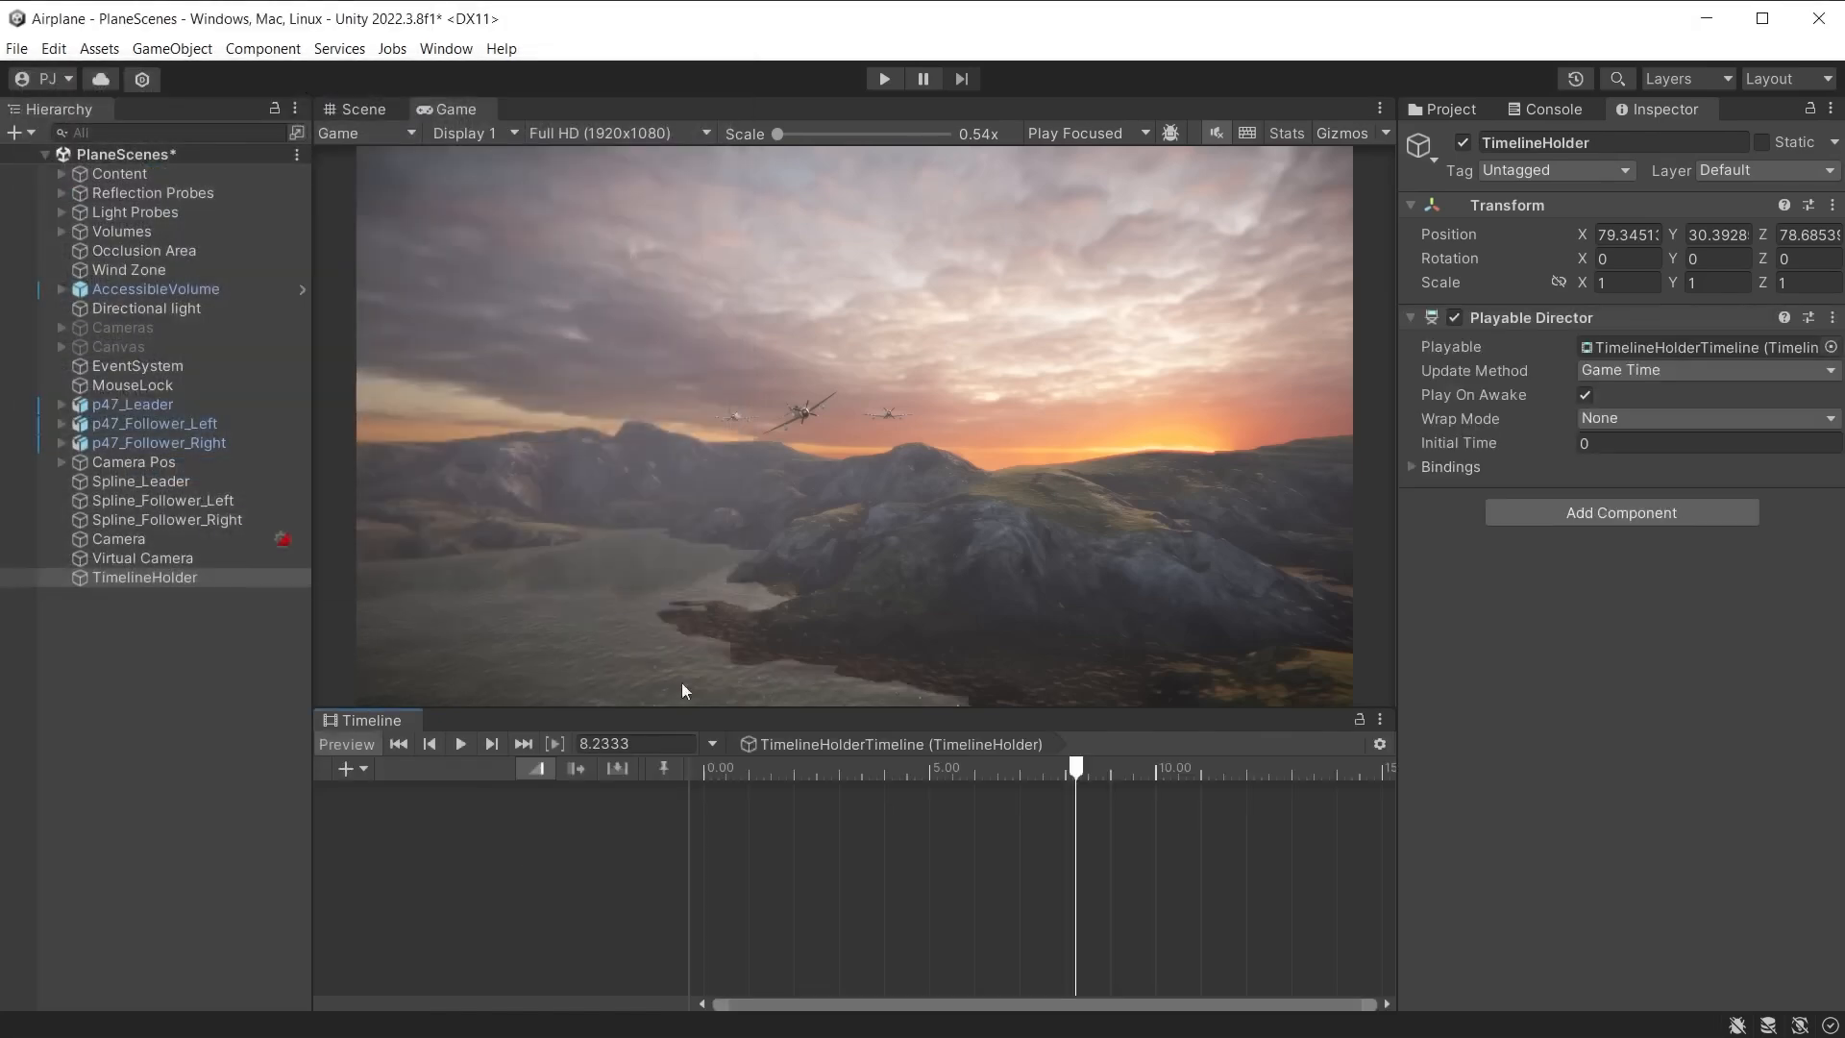
Step: Add a Cinemachine Track bound to Camera and place Virtual Camera on it as a shot starting at 0
click(361, 768)
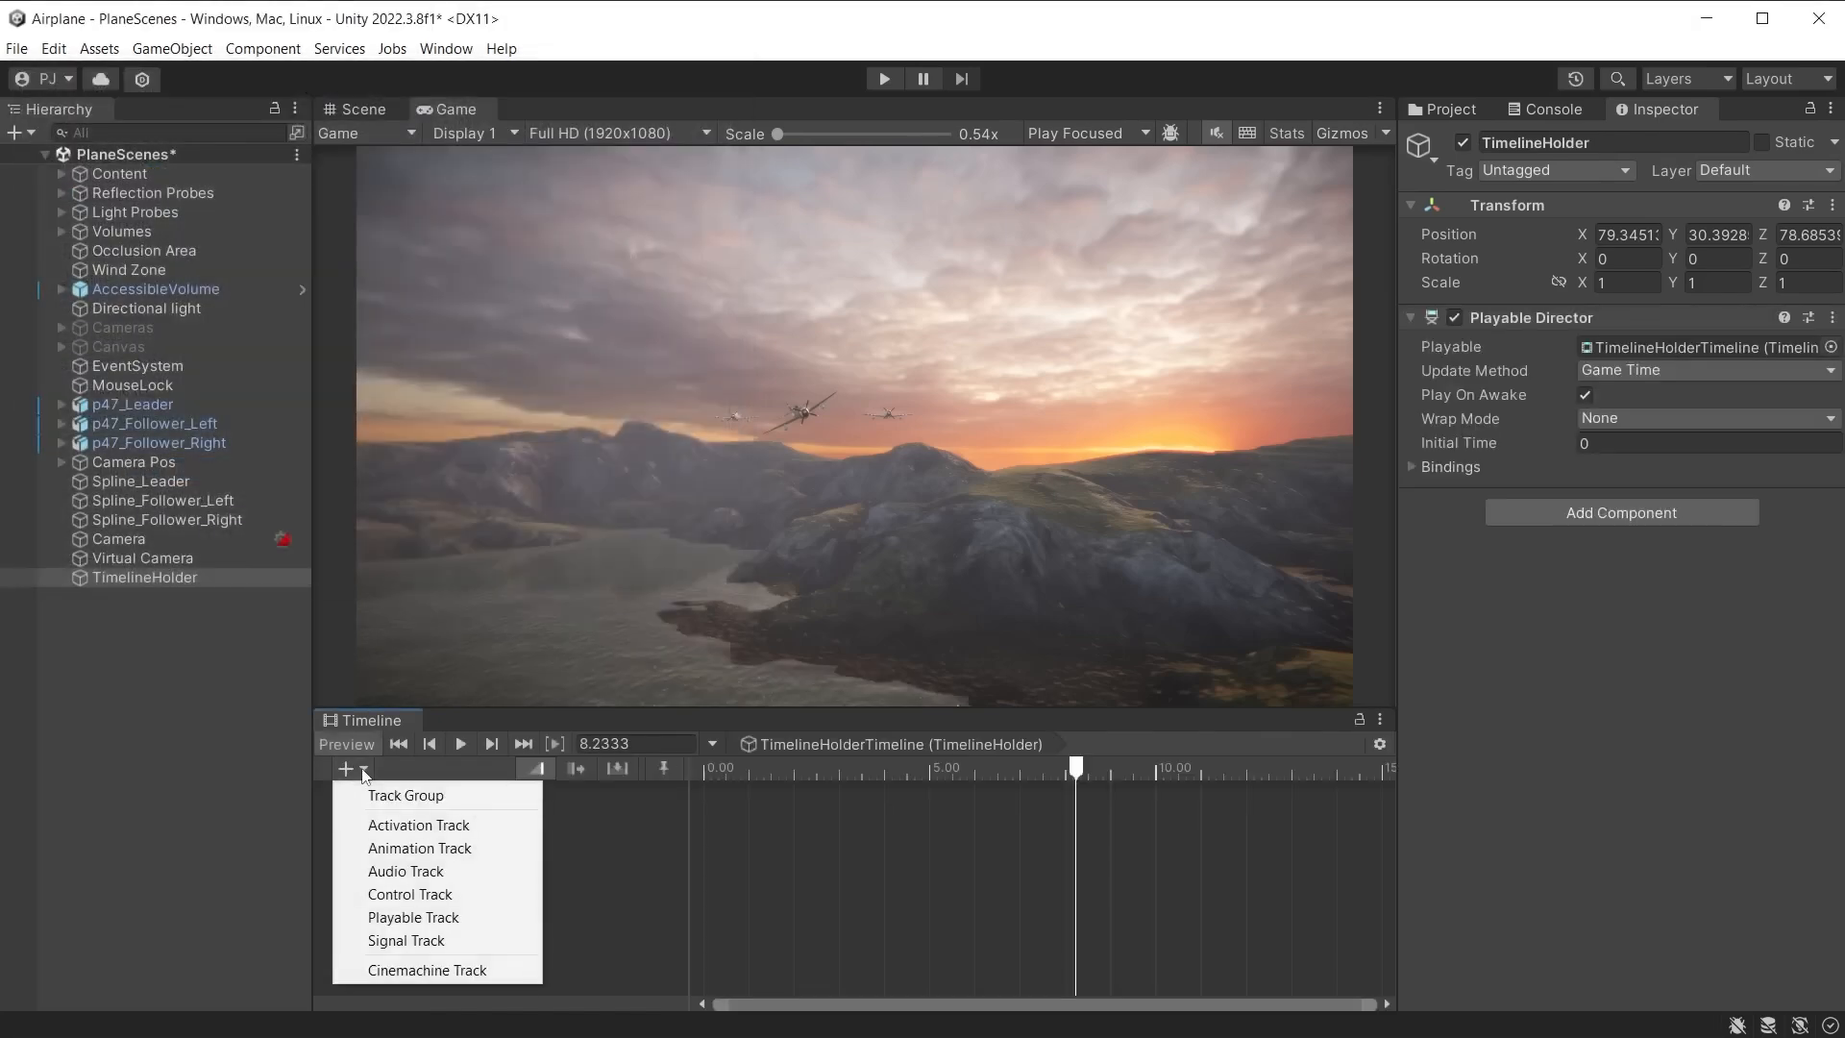
click(421, 970)
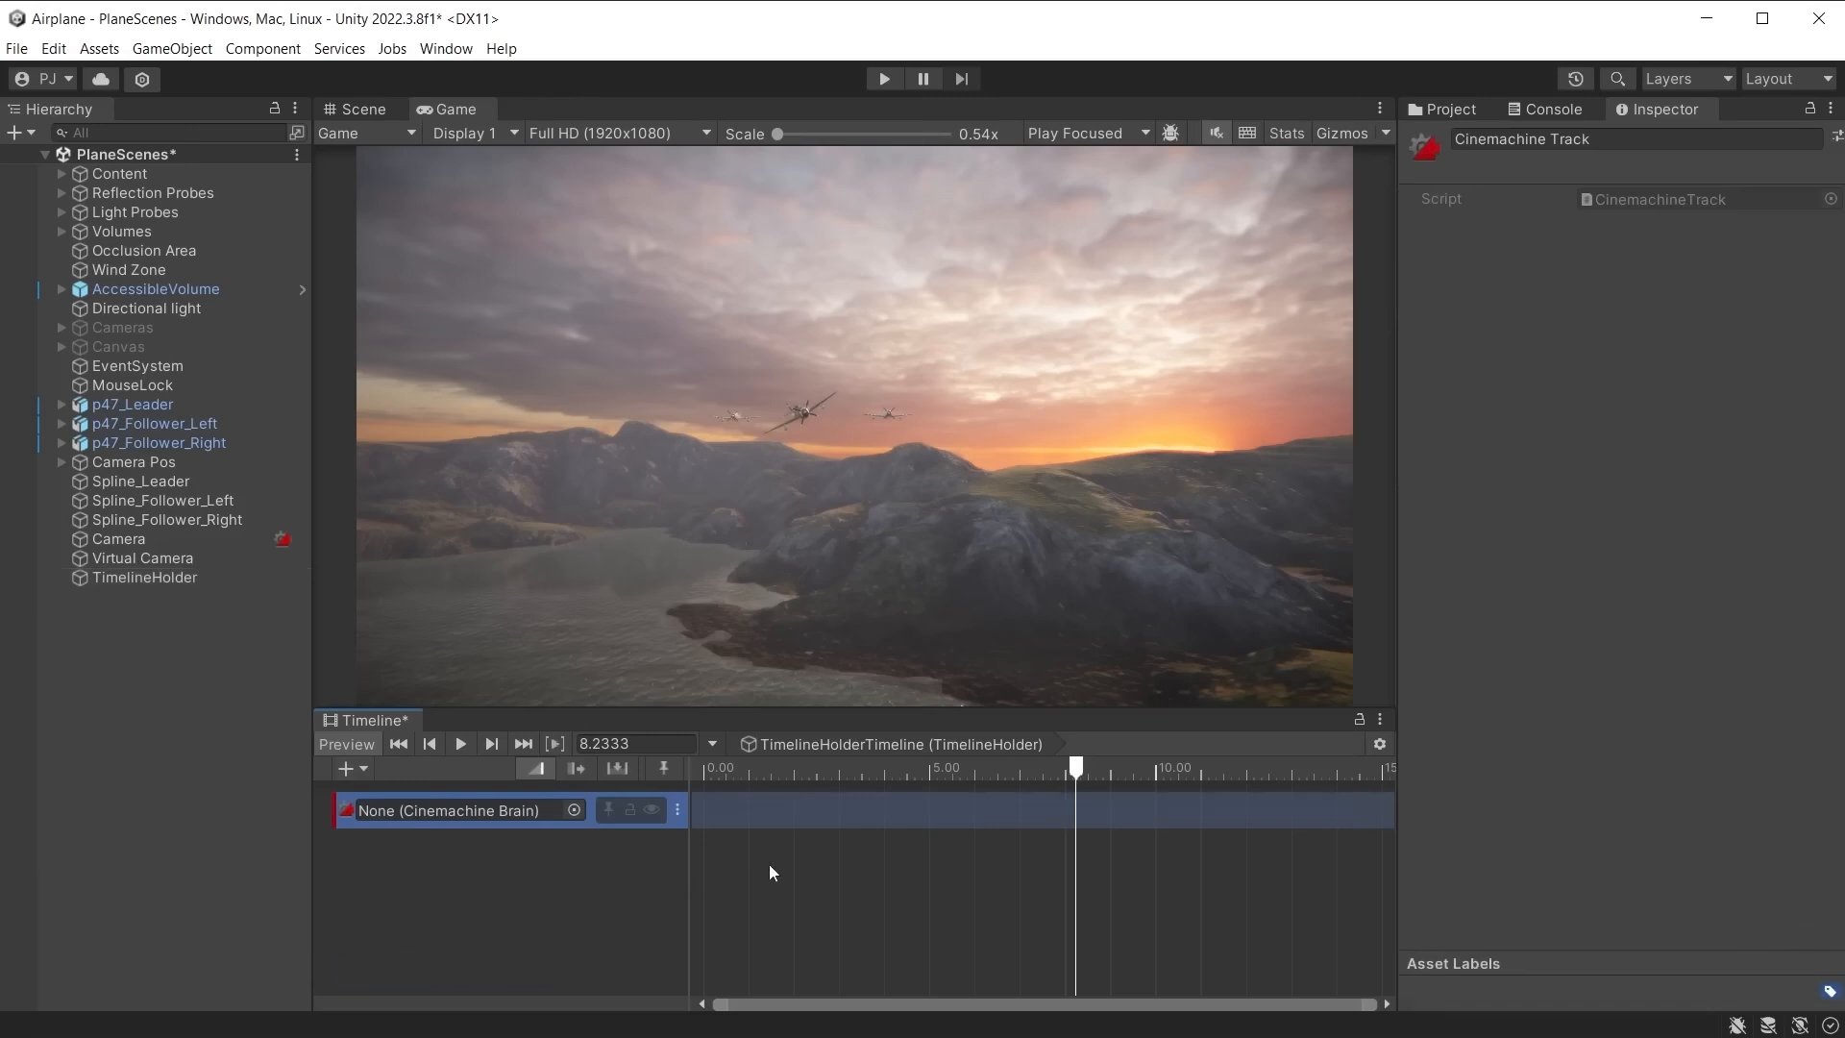
drag(126, 545, 510, 811)
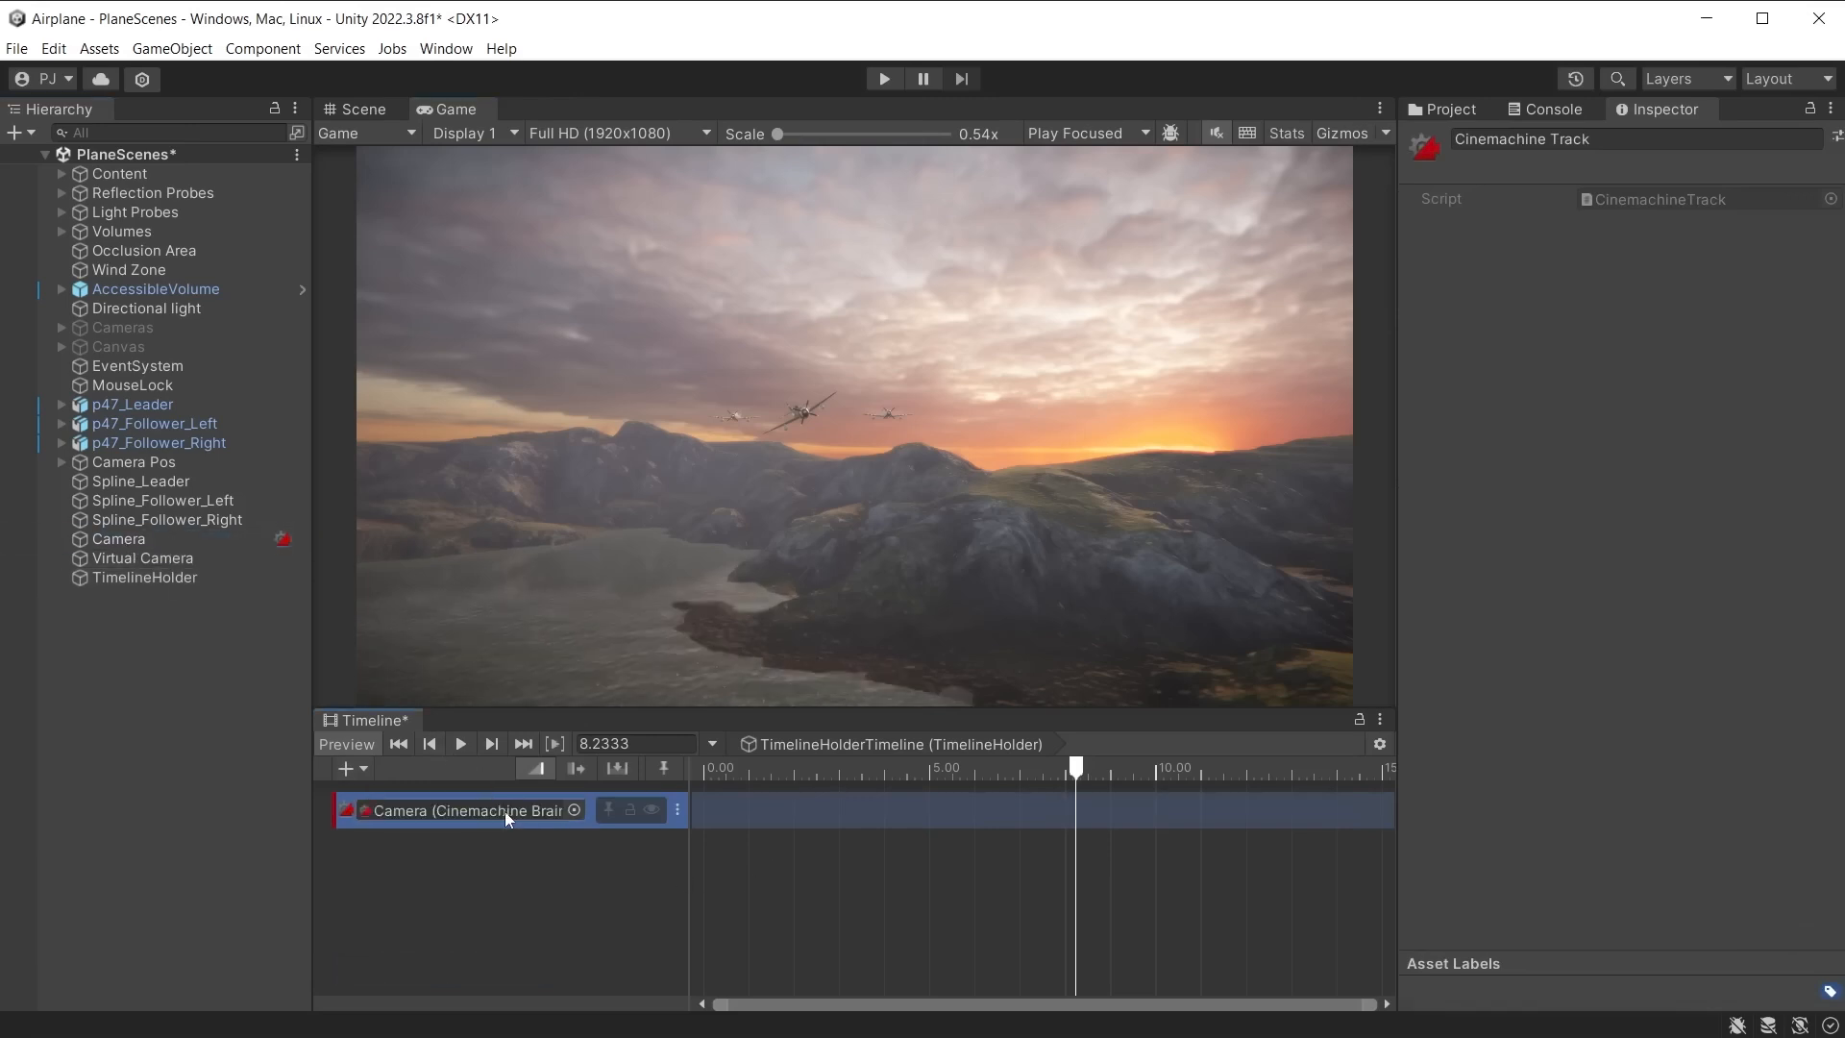
drag(134, 565, 801, 812)
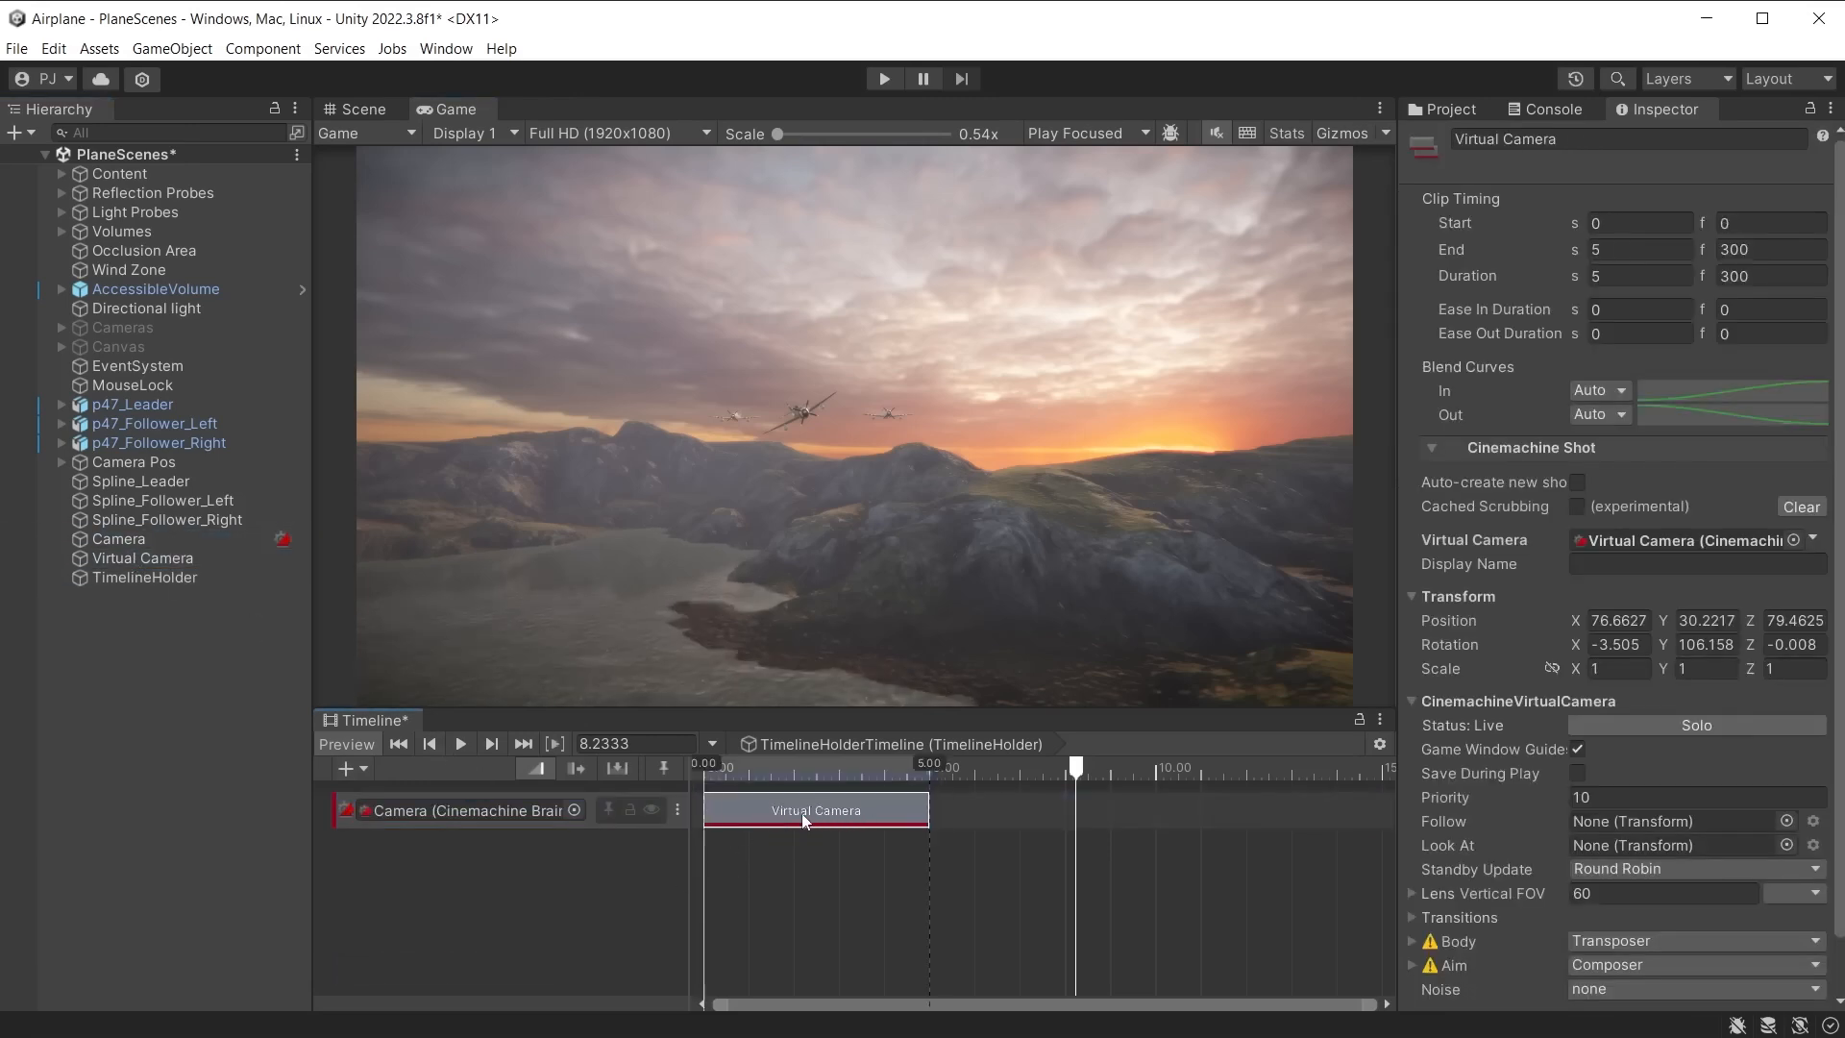
click(1377, 744)
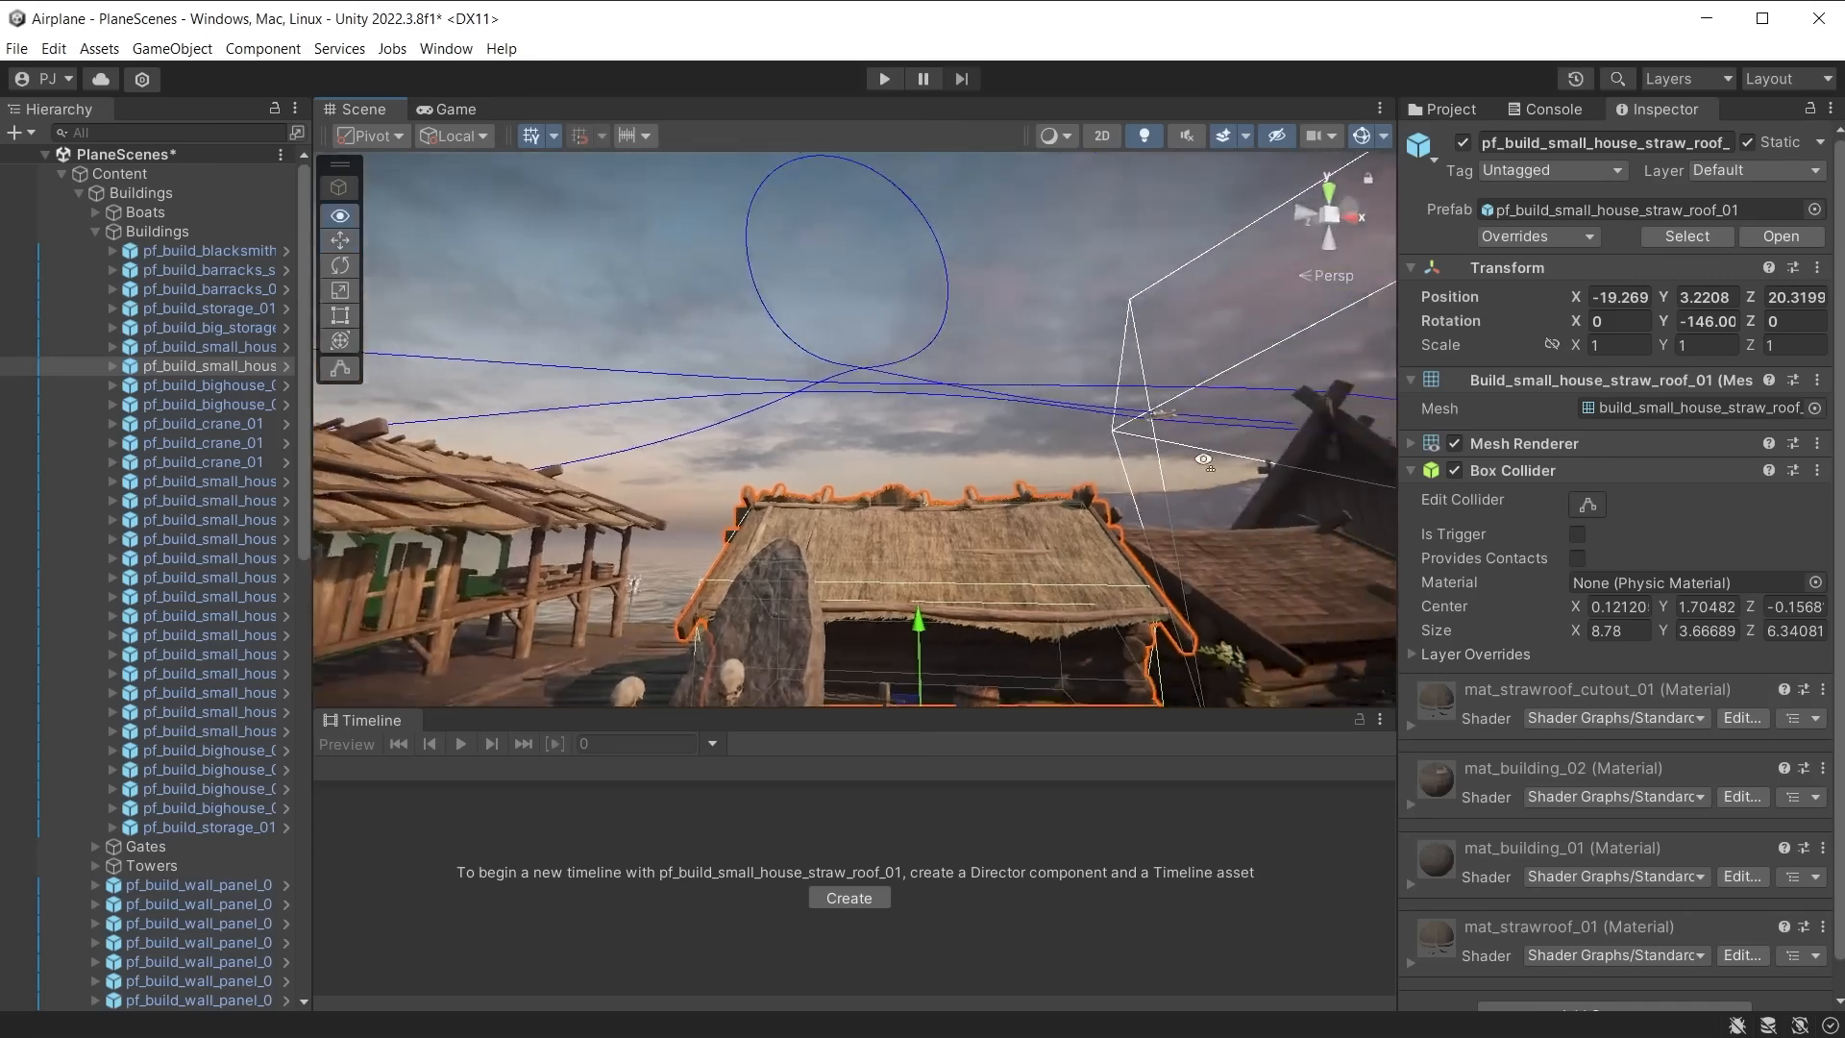
Step: Duplicate Virtual Camera as Virtual Camera 2, aligned with a view of the straw-roofed village house and looking at p47_Leader
drag(1249, 432, 1097, 516)
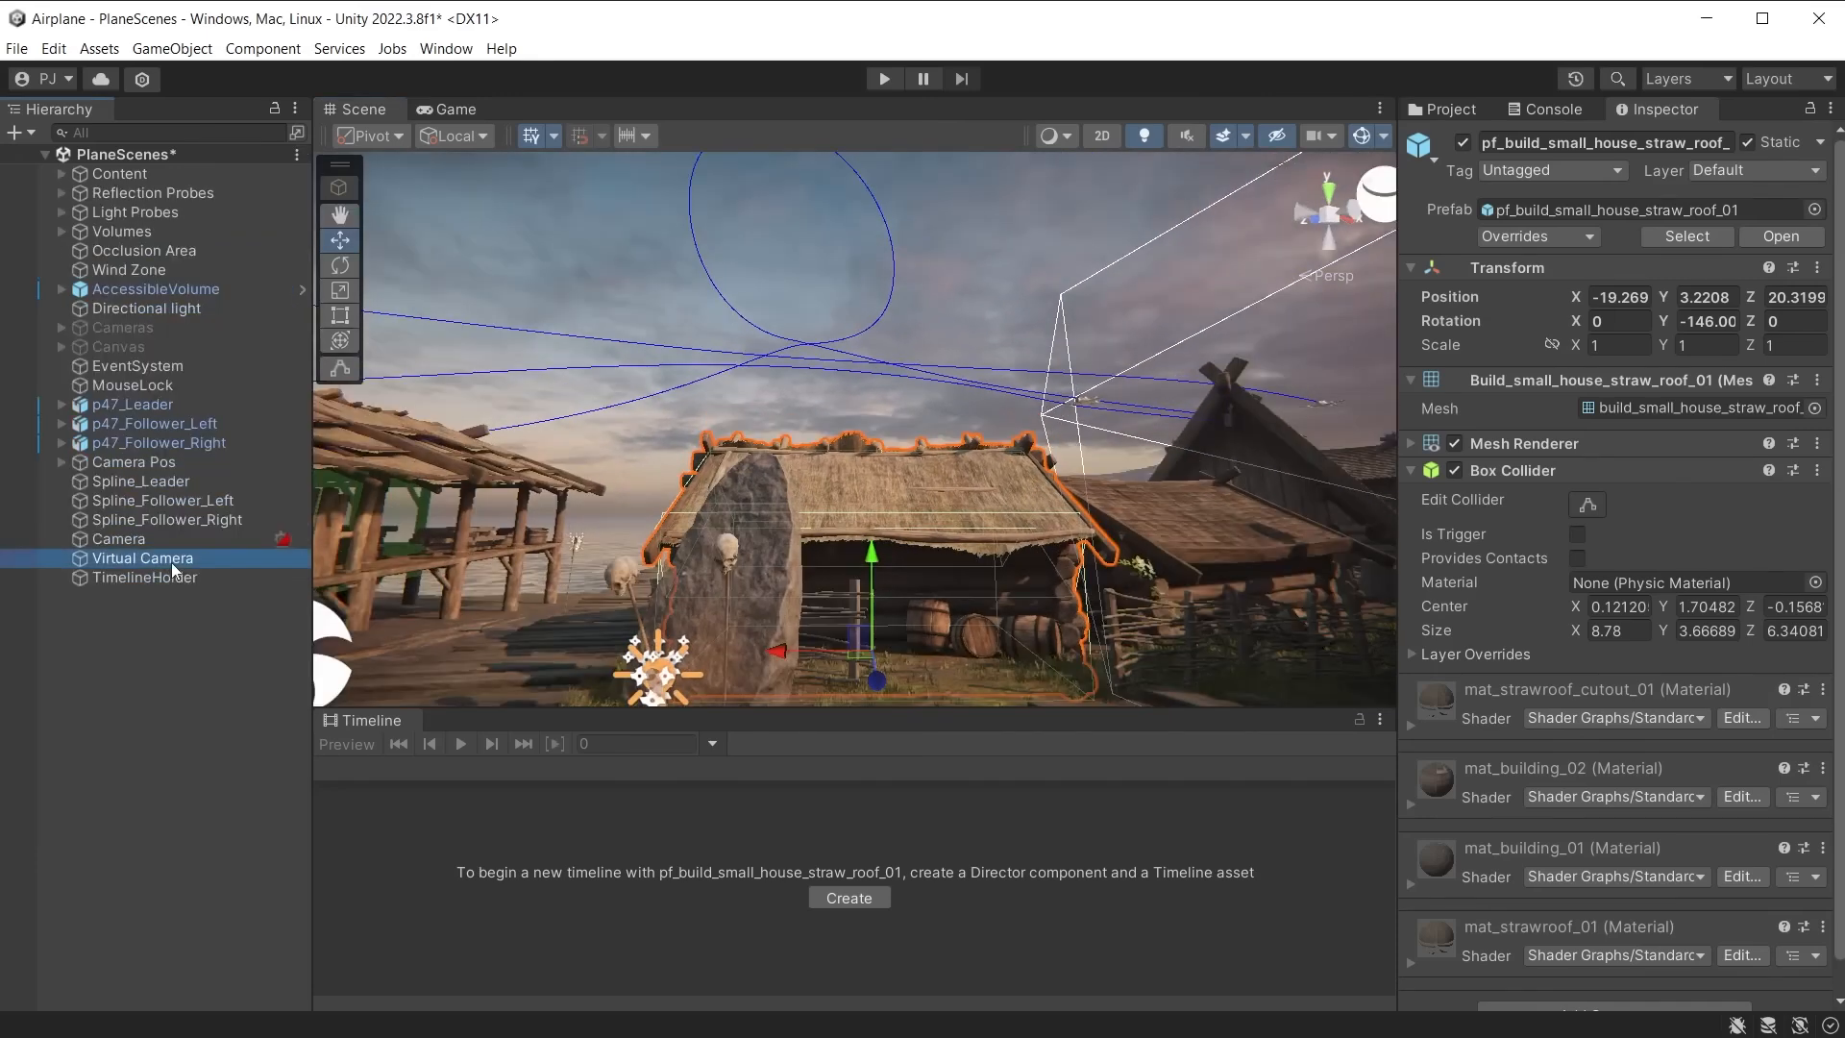
click(164, 577)
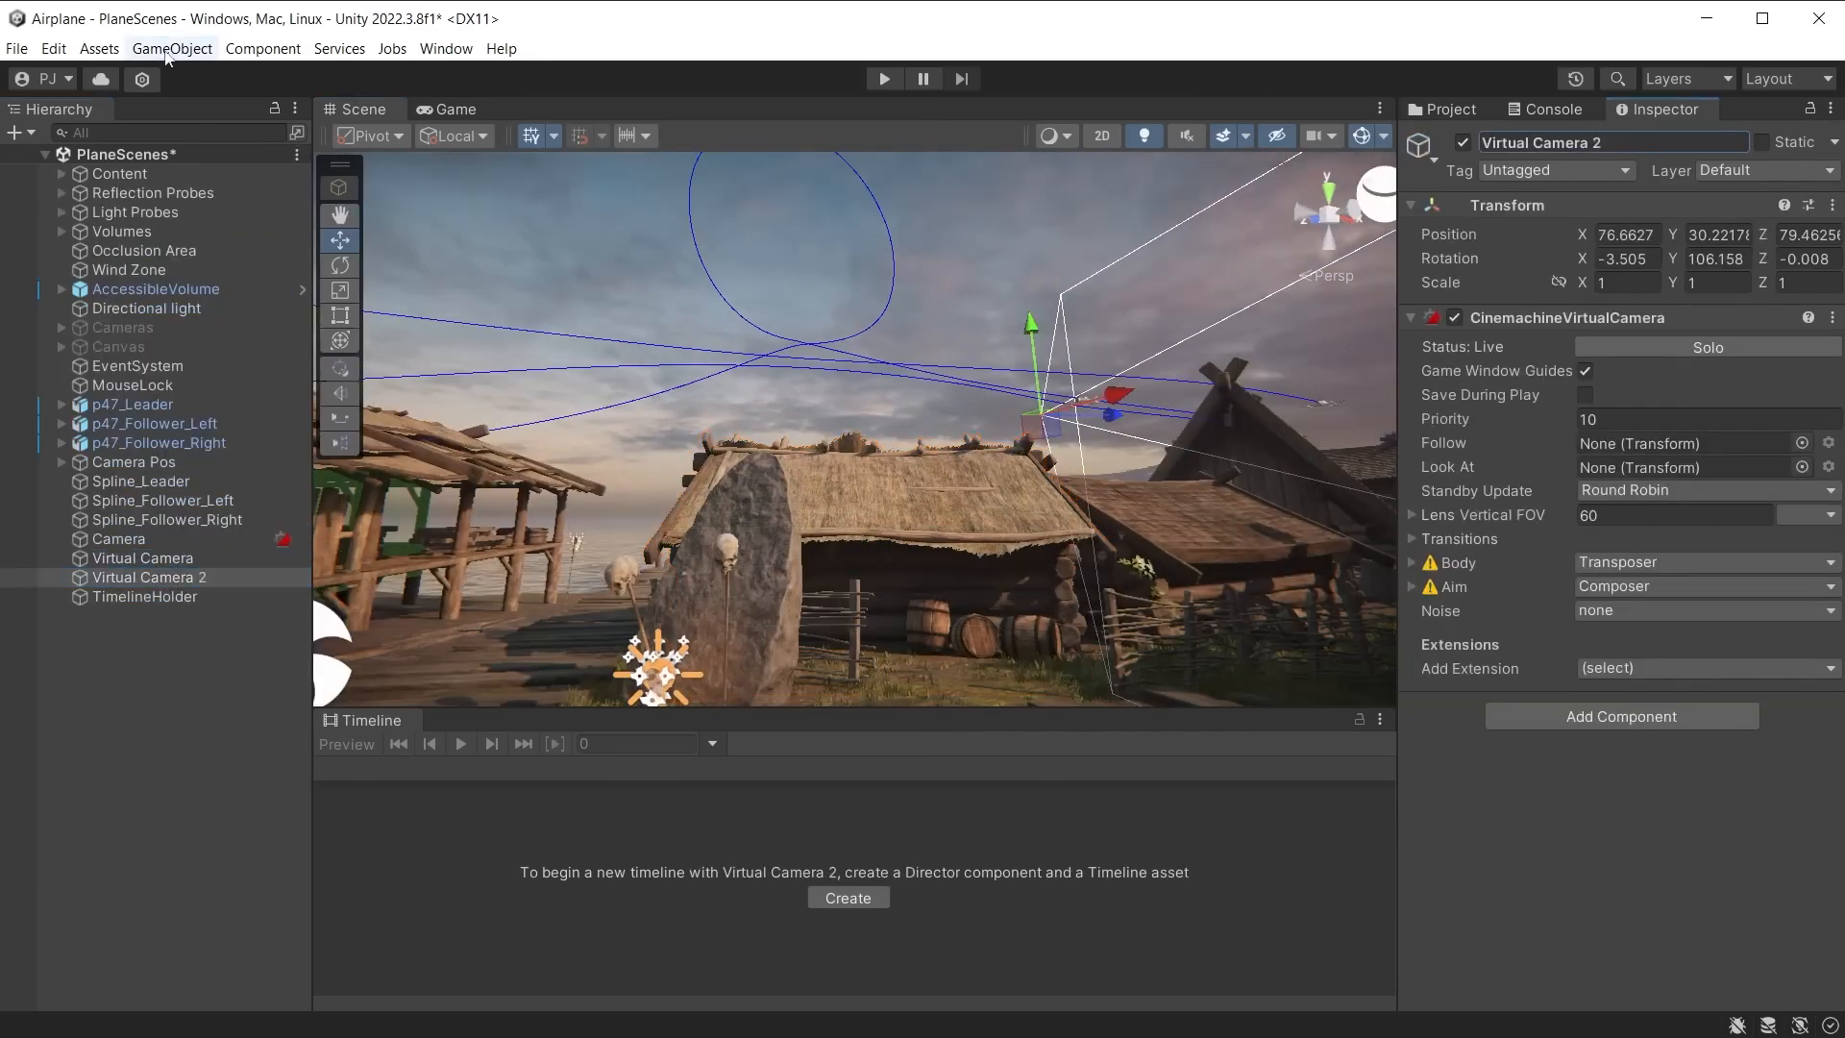
click(172, 48)
click(240, 652)
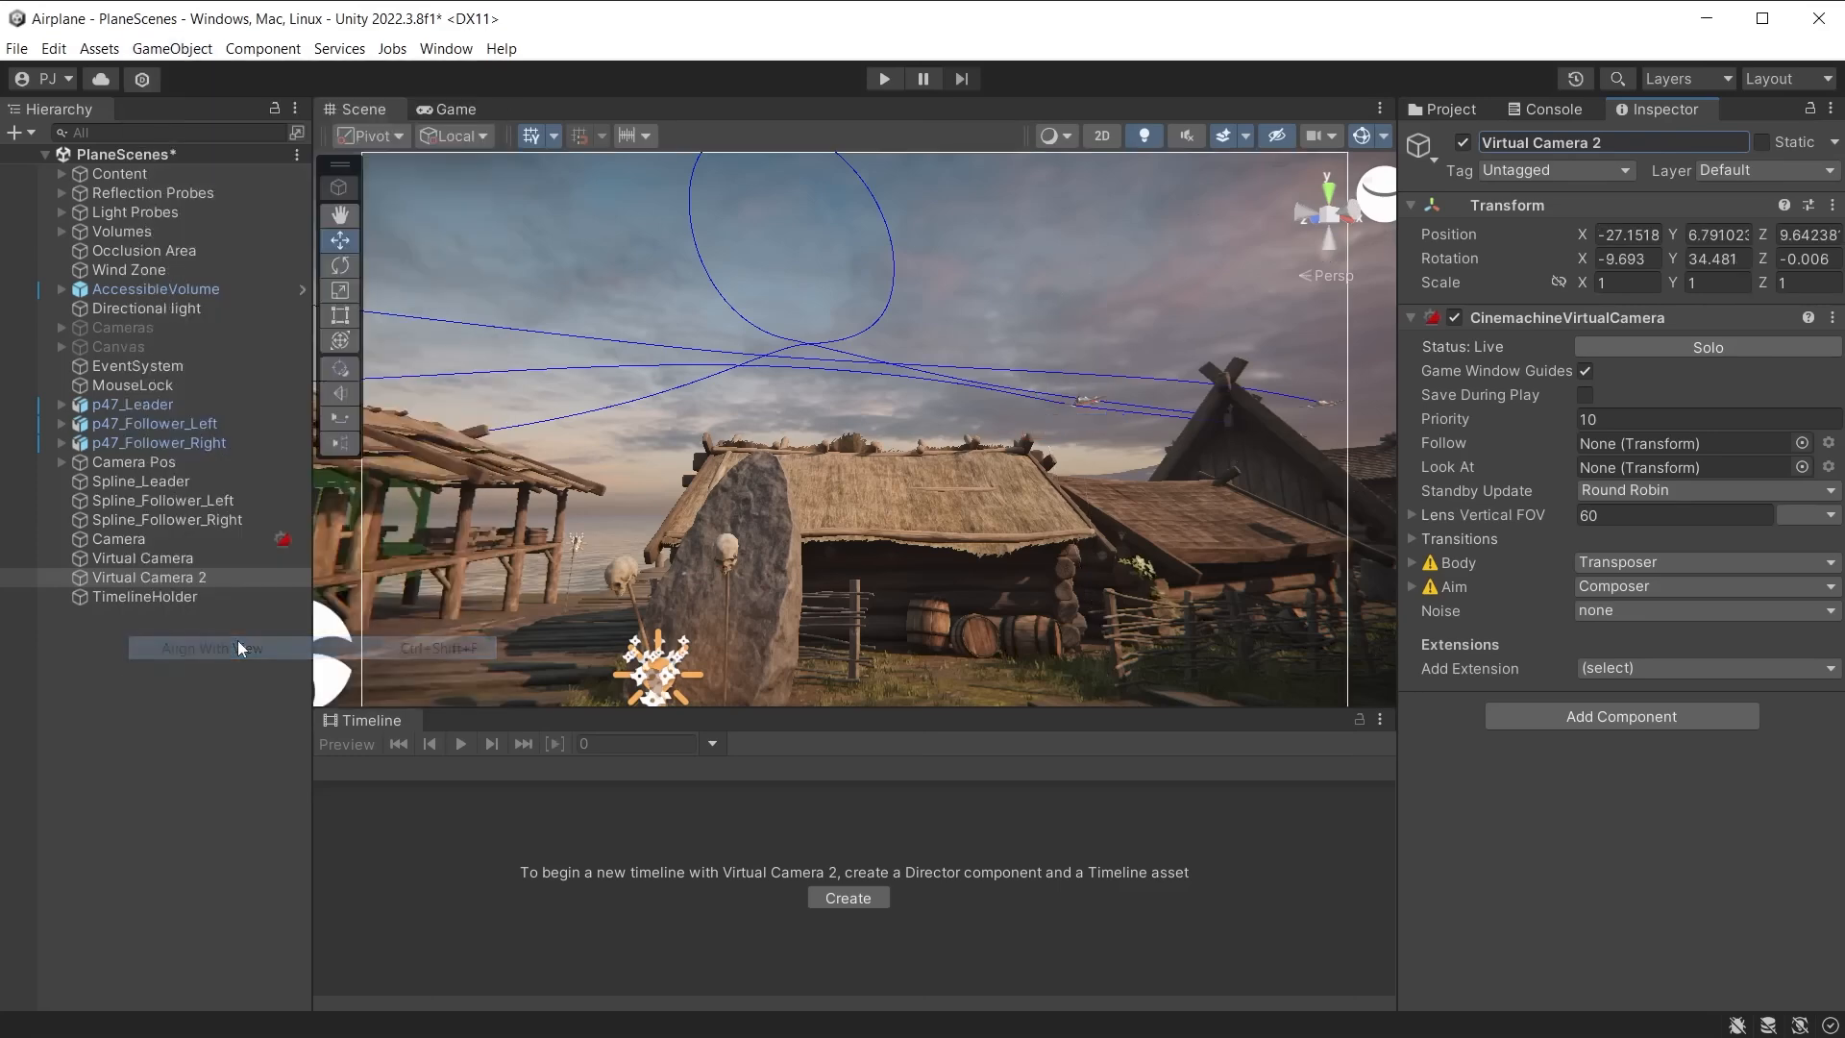
drag(146, 403, 1691, 477)
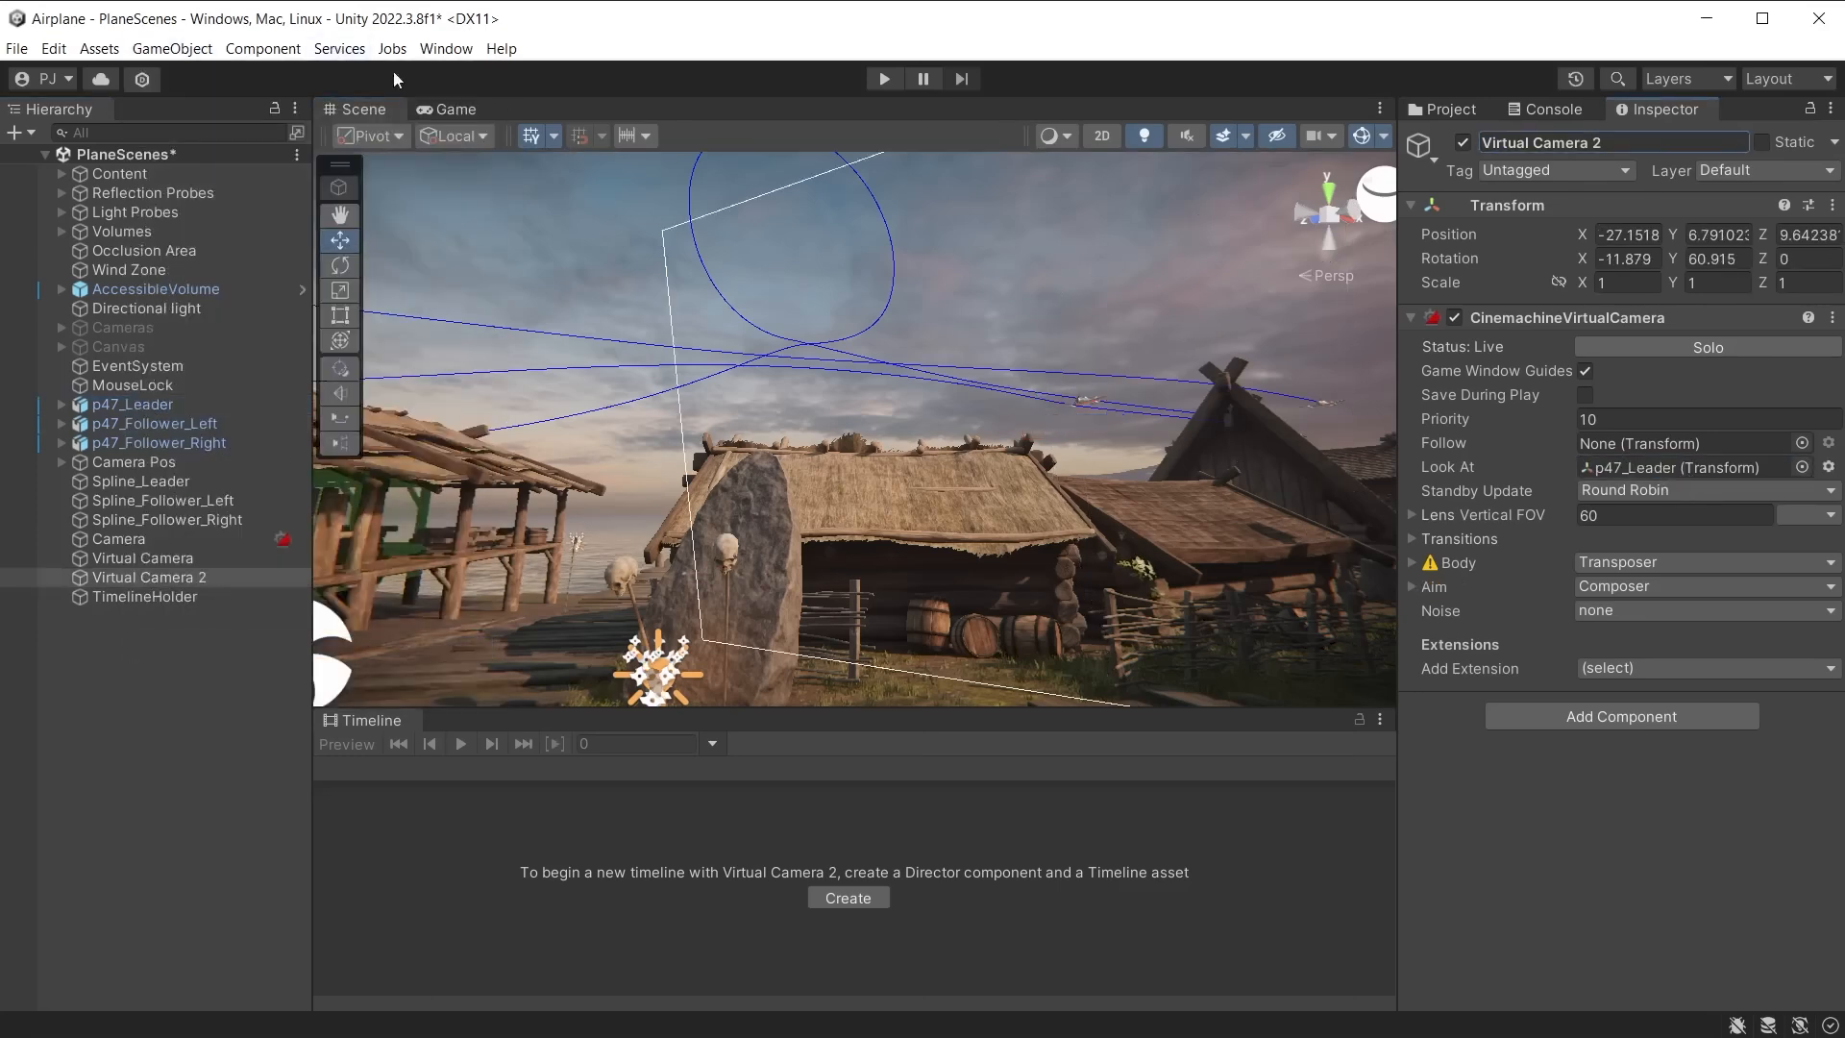
click(448, 110)
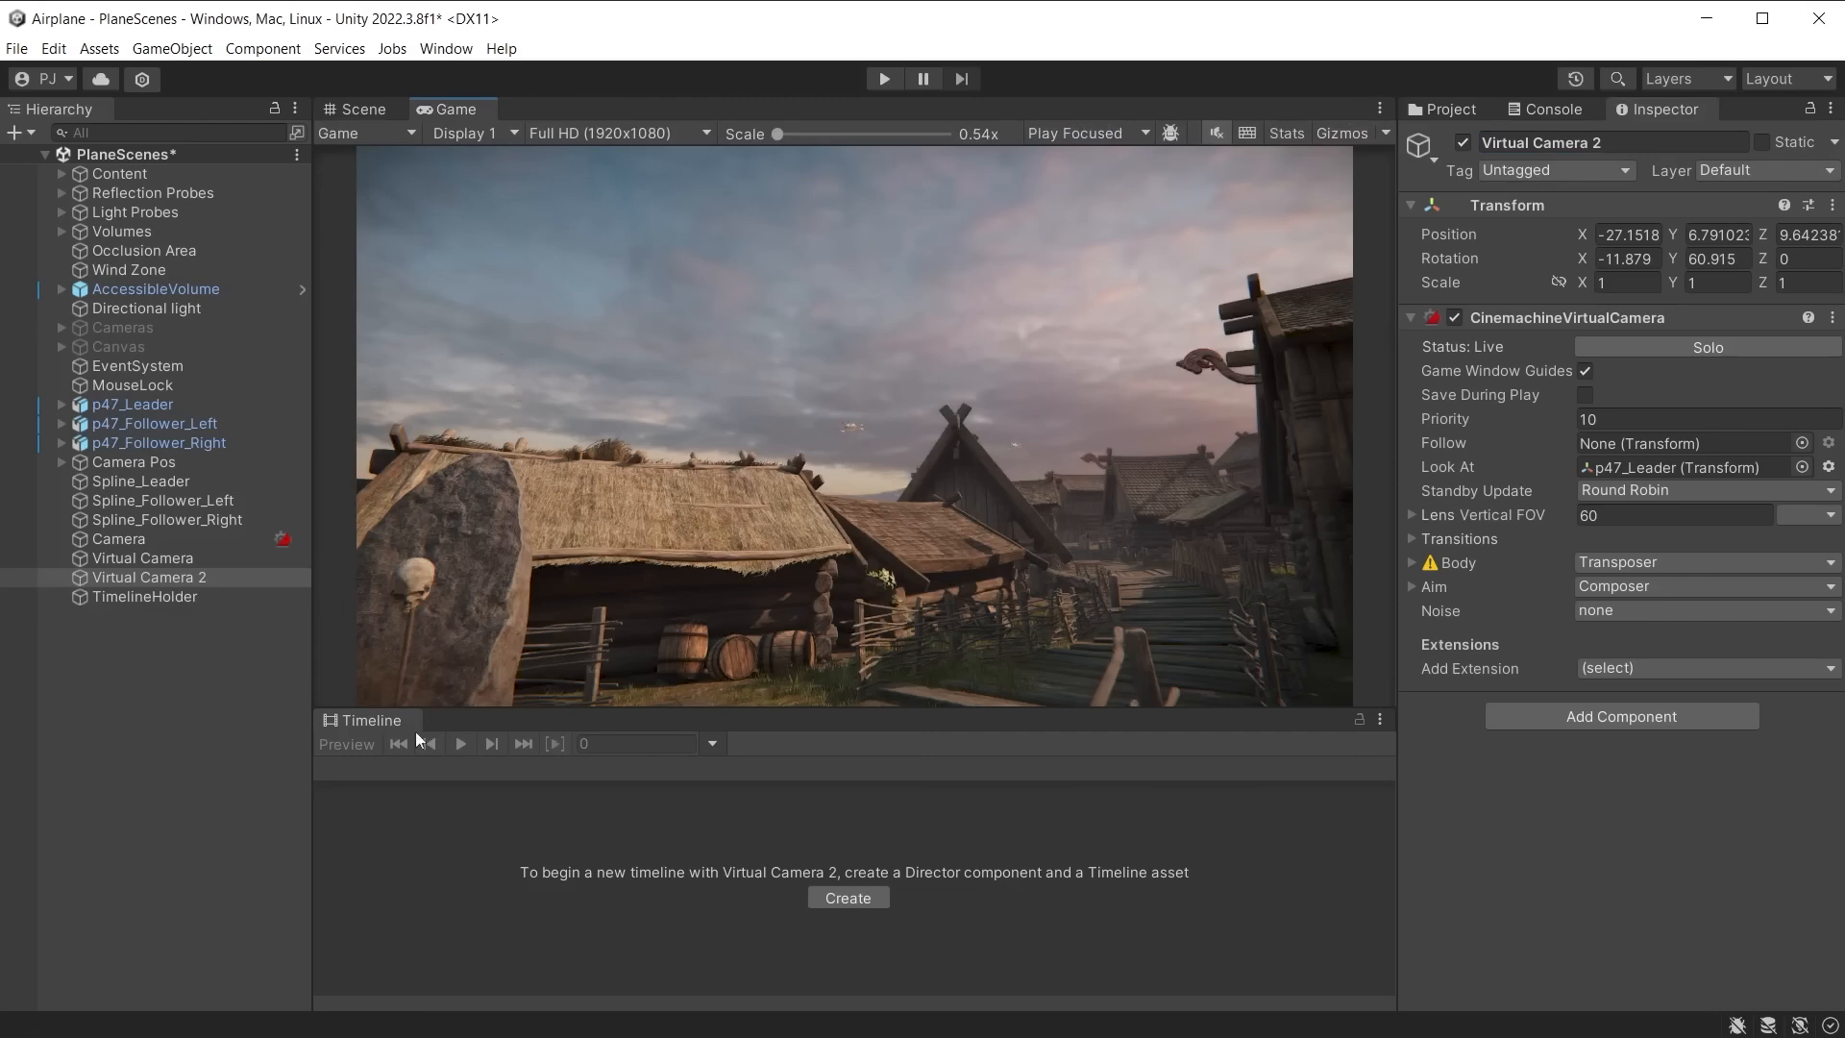
Step: Add Virtual Camera 2 as a second shot on TimelineHolder's Cinemachine track, after the Virtual Camera clip
click(146, 598)
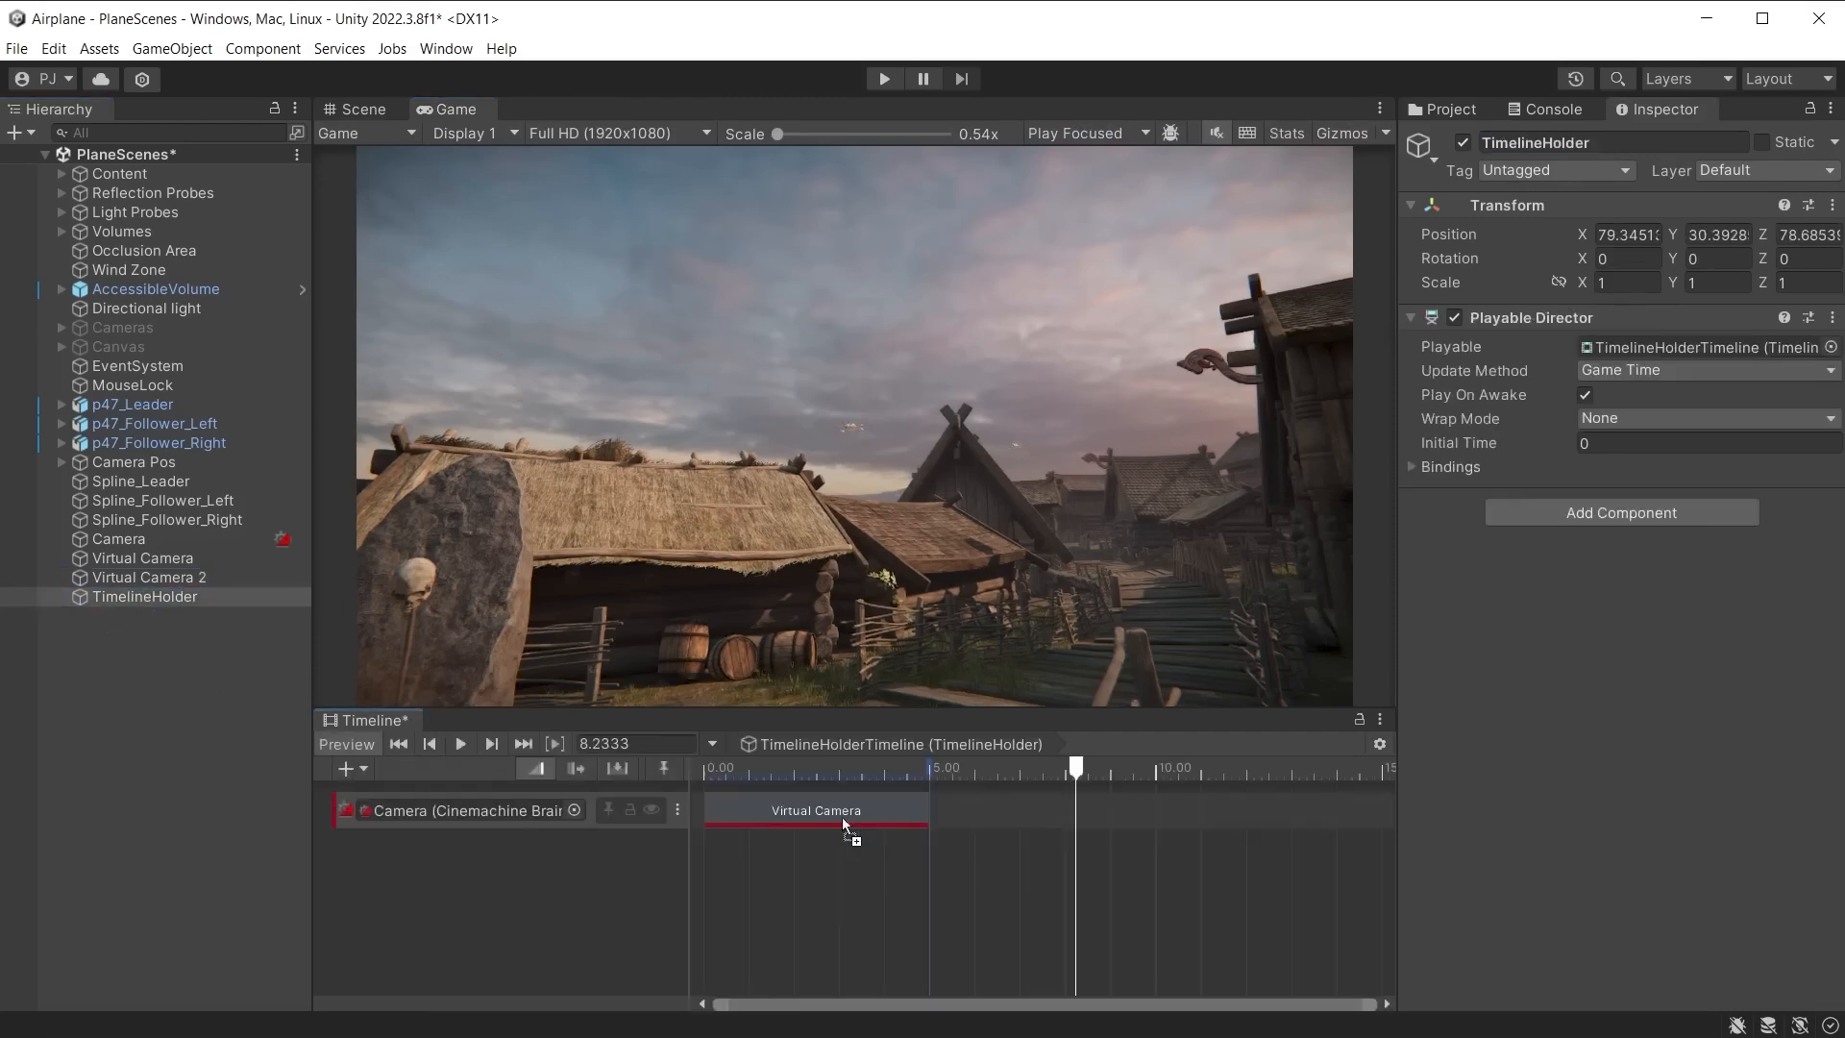
drag(994, 809, 995, 810)
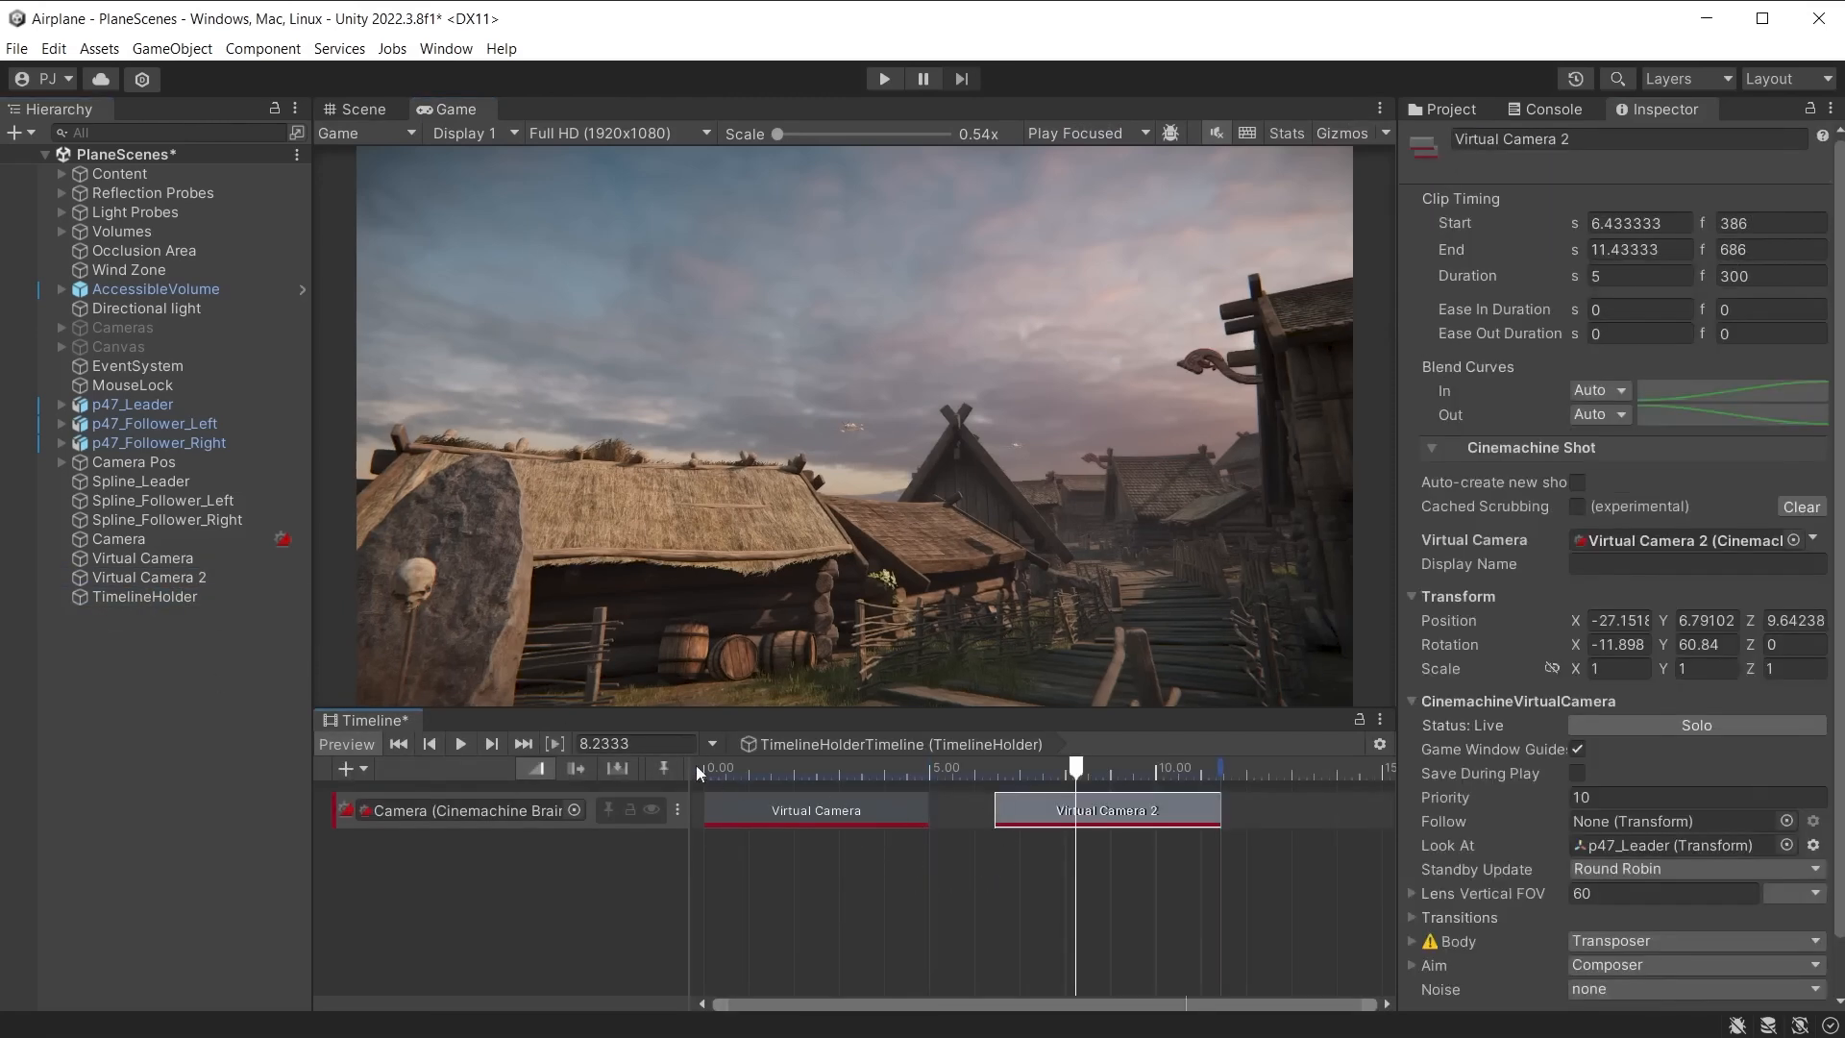
Step: Trim the Virtual Camera clip to end at 1.9 seconds and move the Virtual Camera 2 clip directly behind it
drag(707, 769, 778, 786)
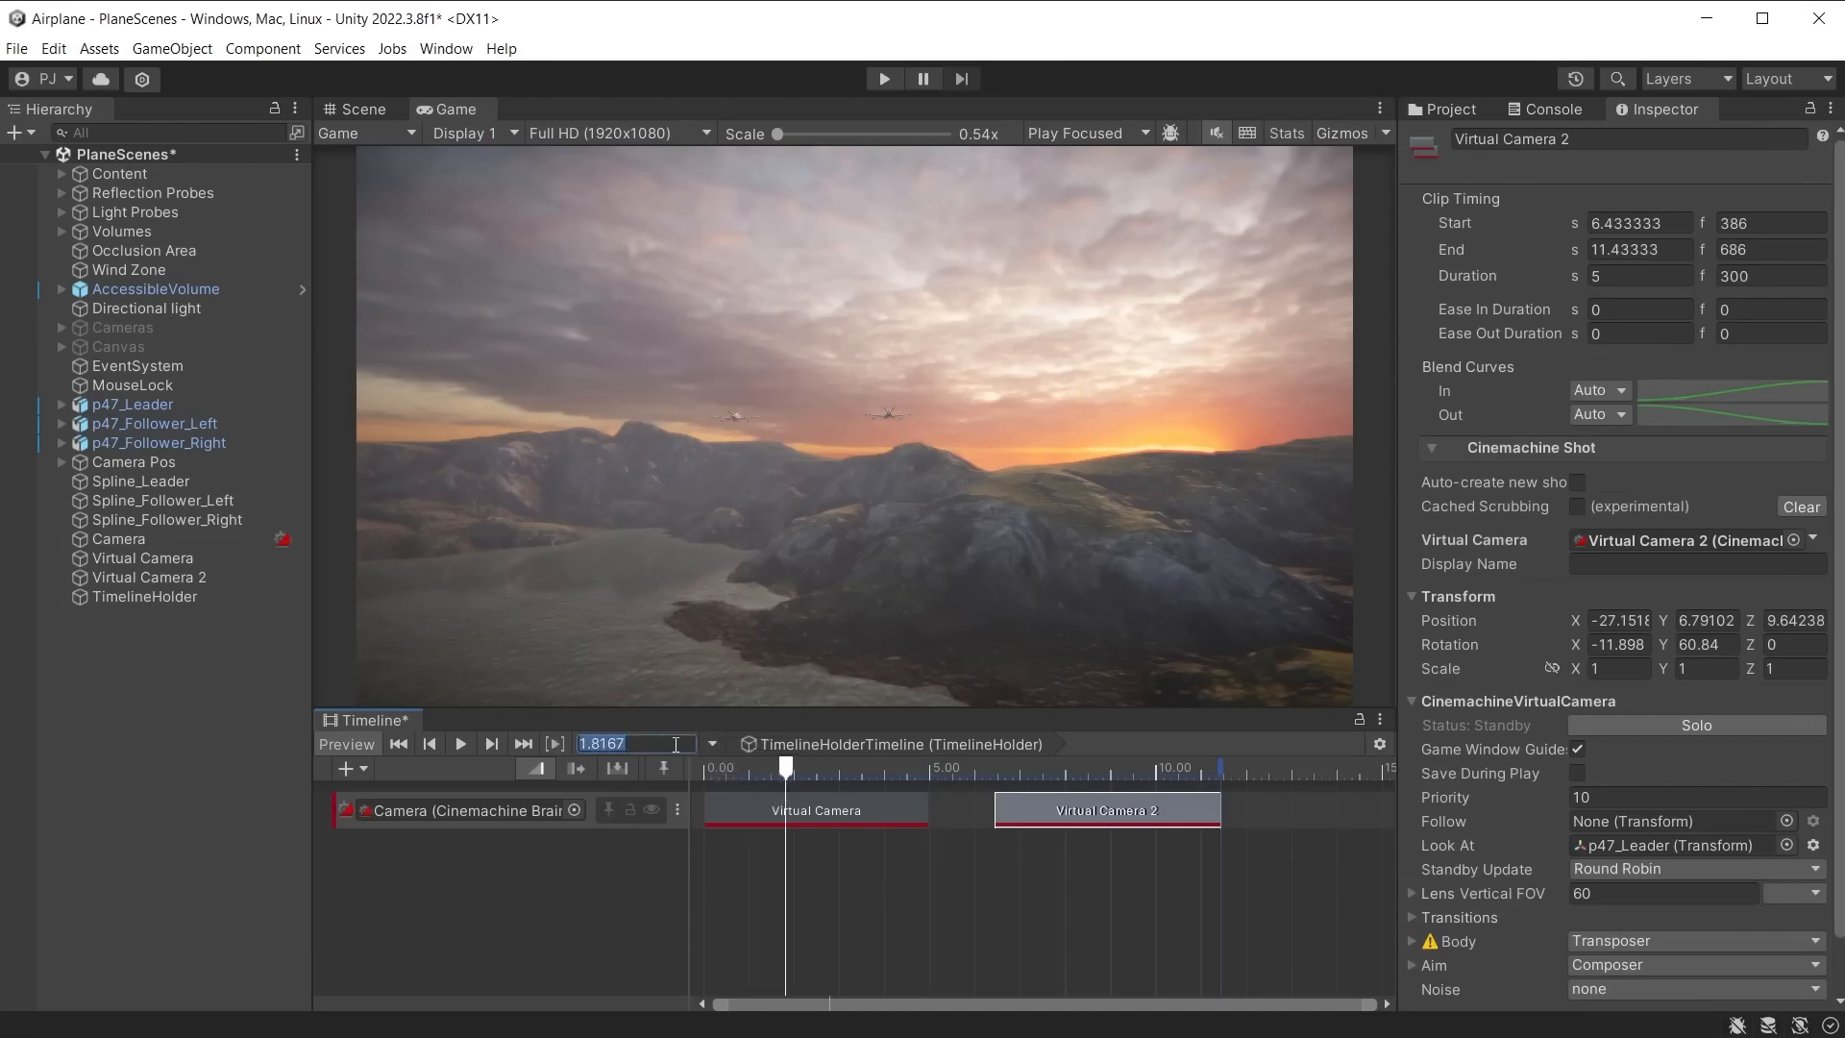
key(Return)
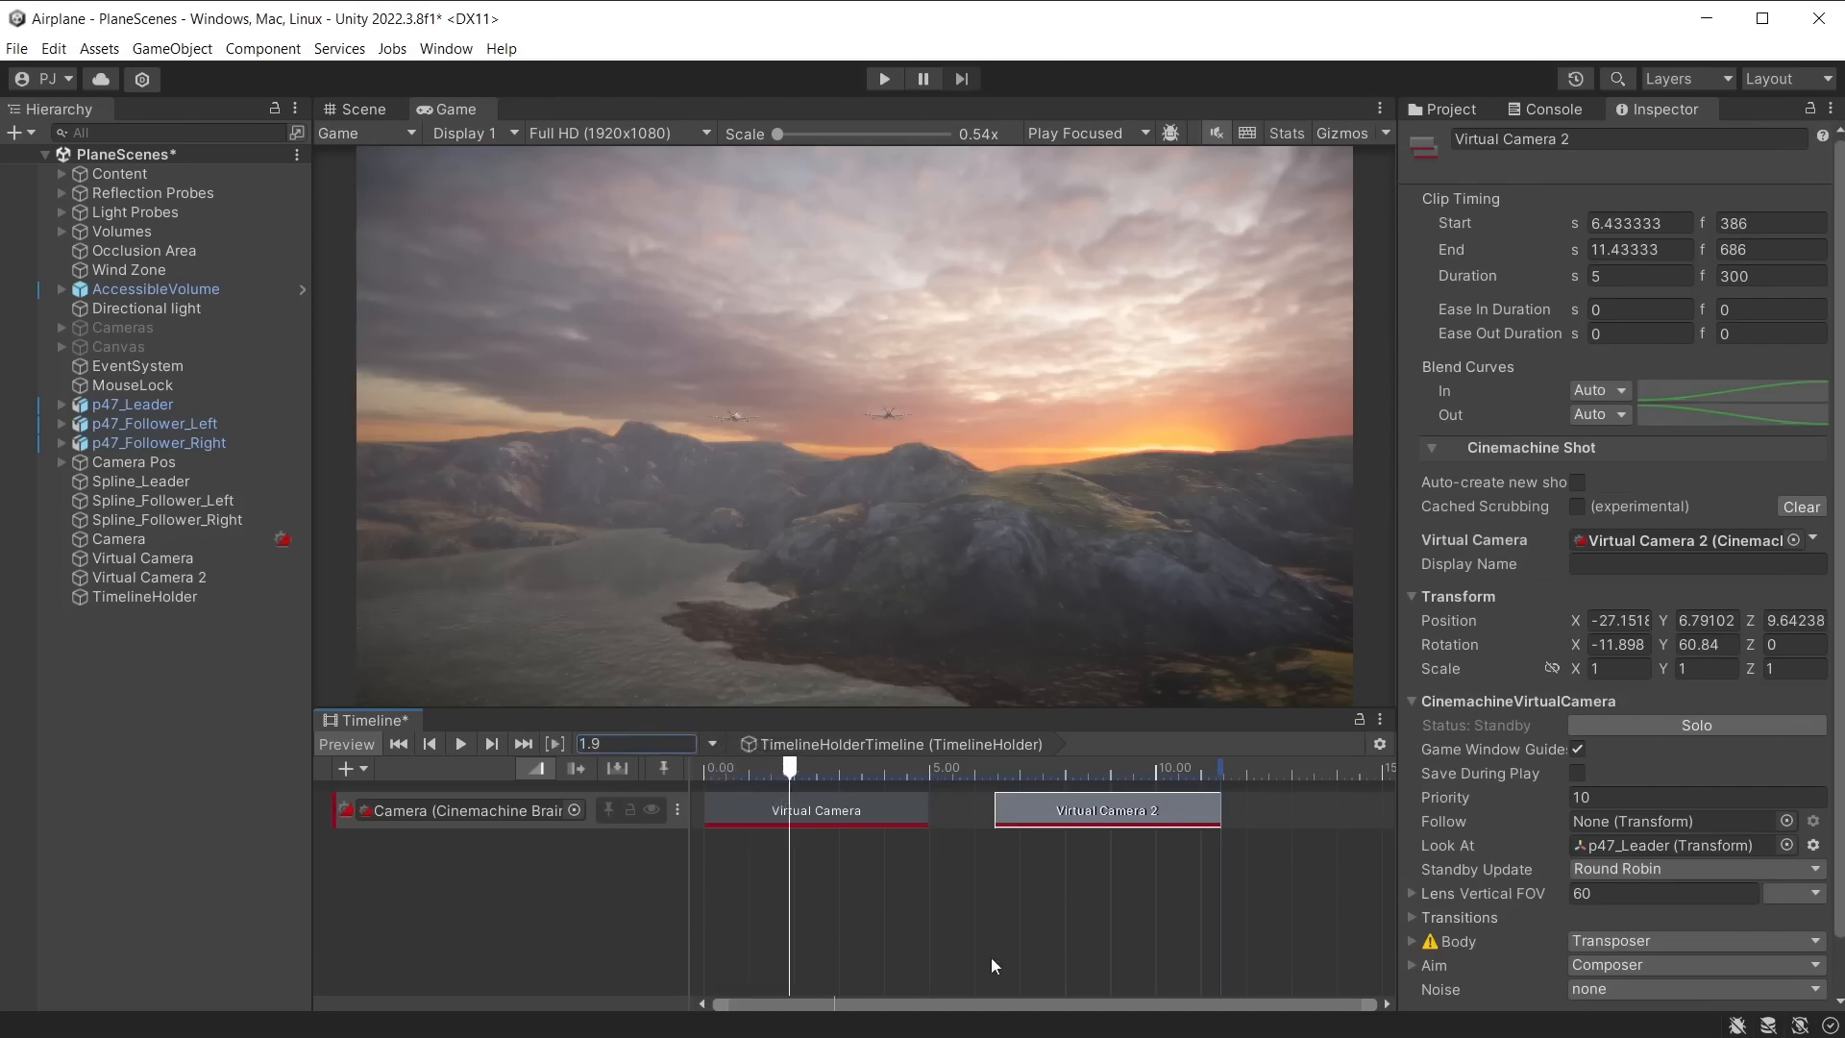
drag(927, 812, 794, 813)
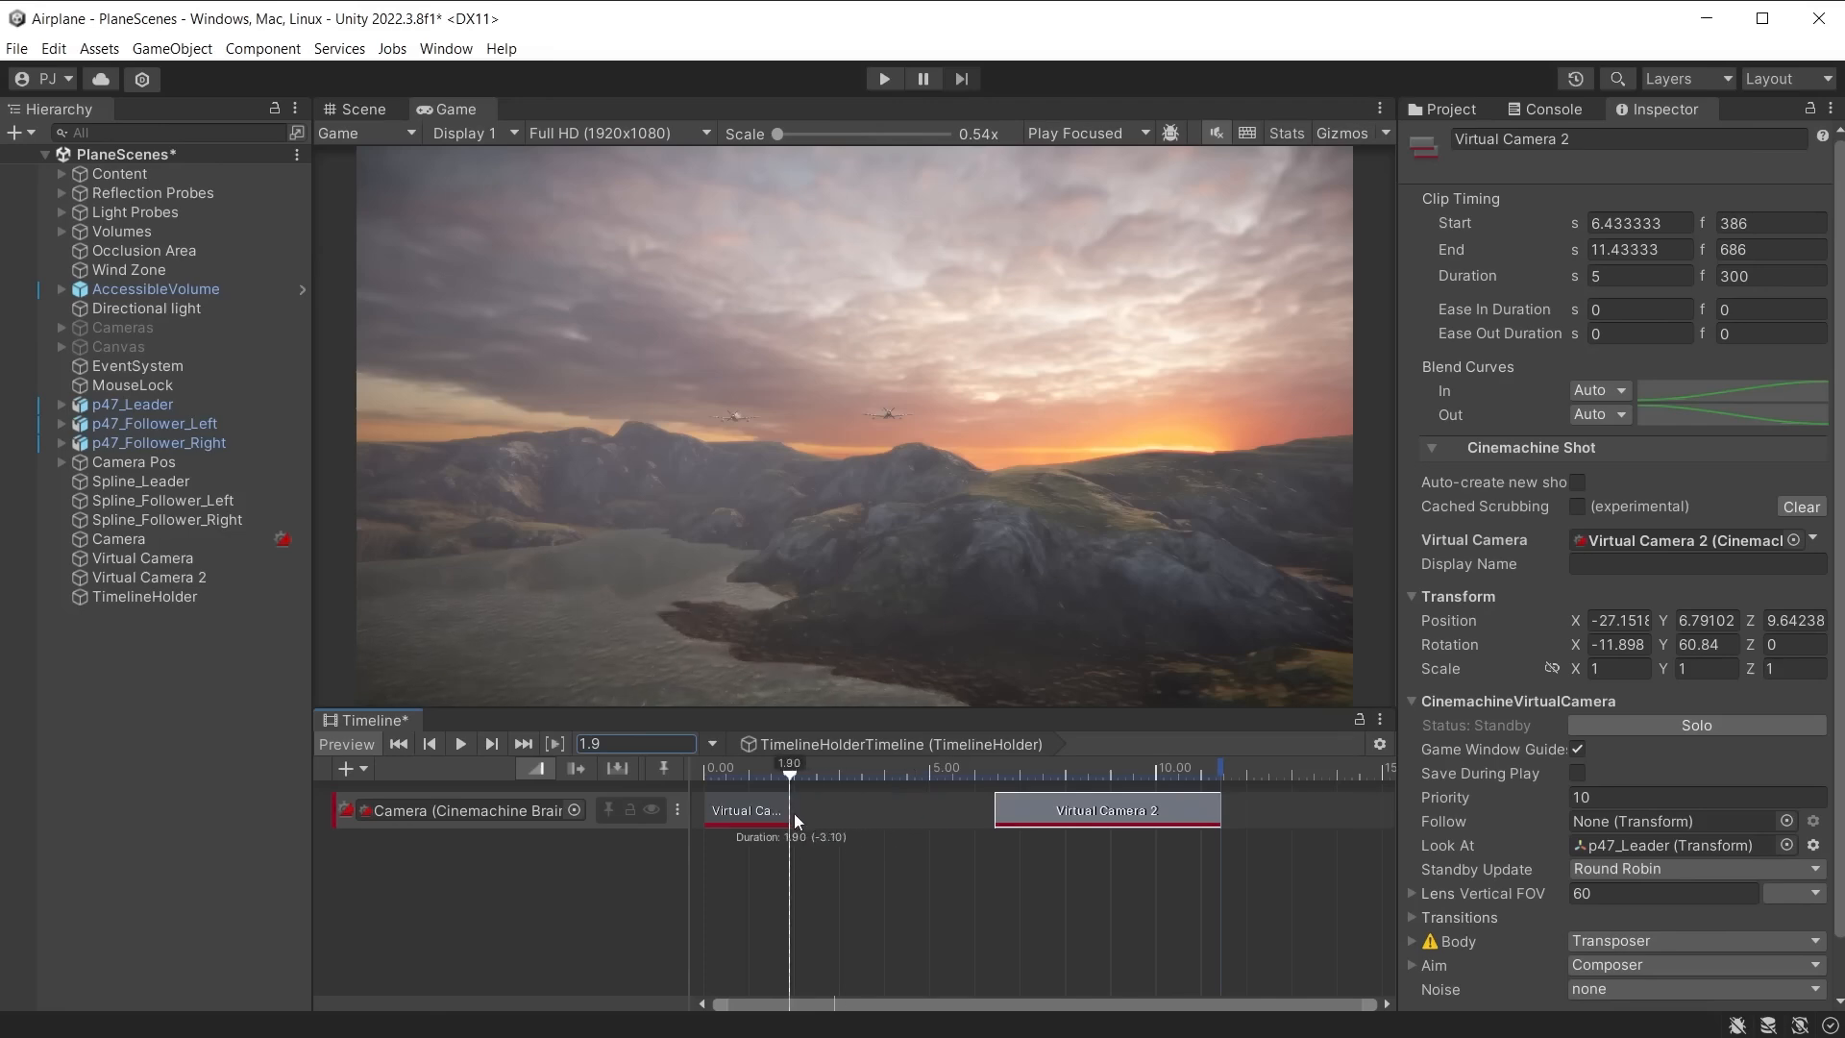
drag(1066, 817, 855, 818)
Step: Set the timeline playhead to 7.16 and extend the Virtual Camera 2 clip to that time
mouse_move(789, 769)
mouse_down()
mouse_move(770, 769)
mouse_move(806, 779)
mouse_up()
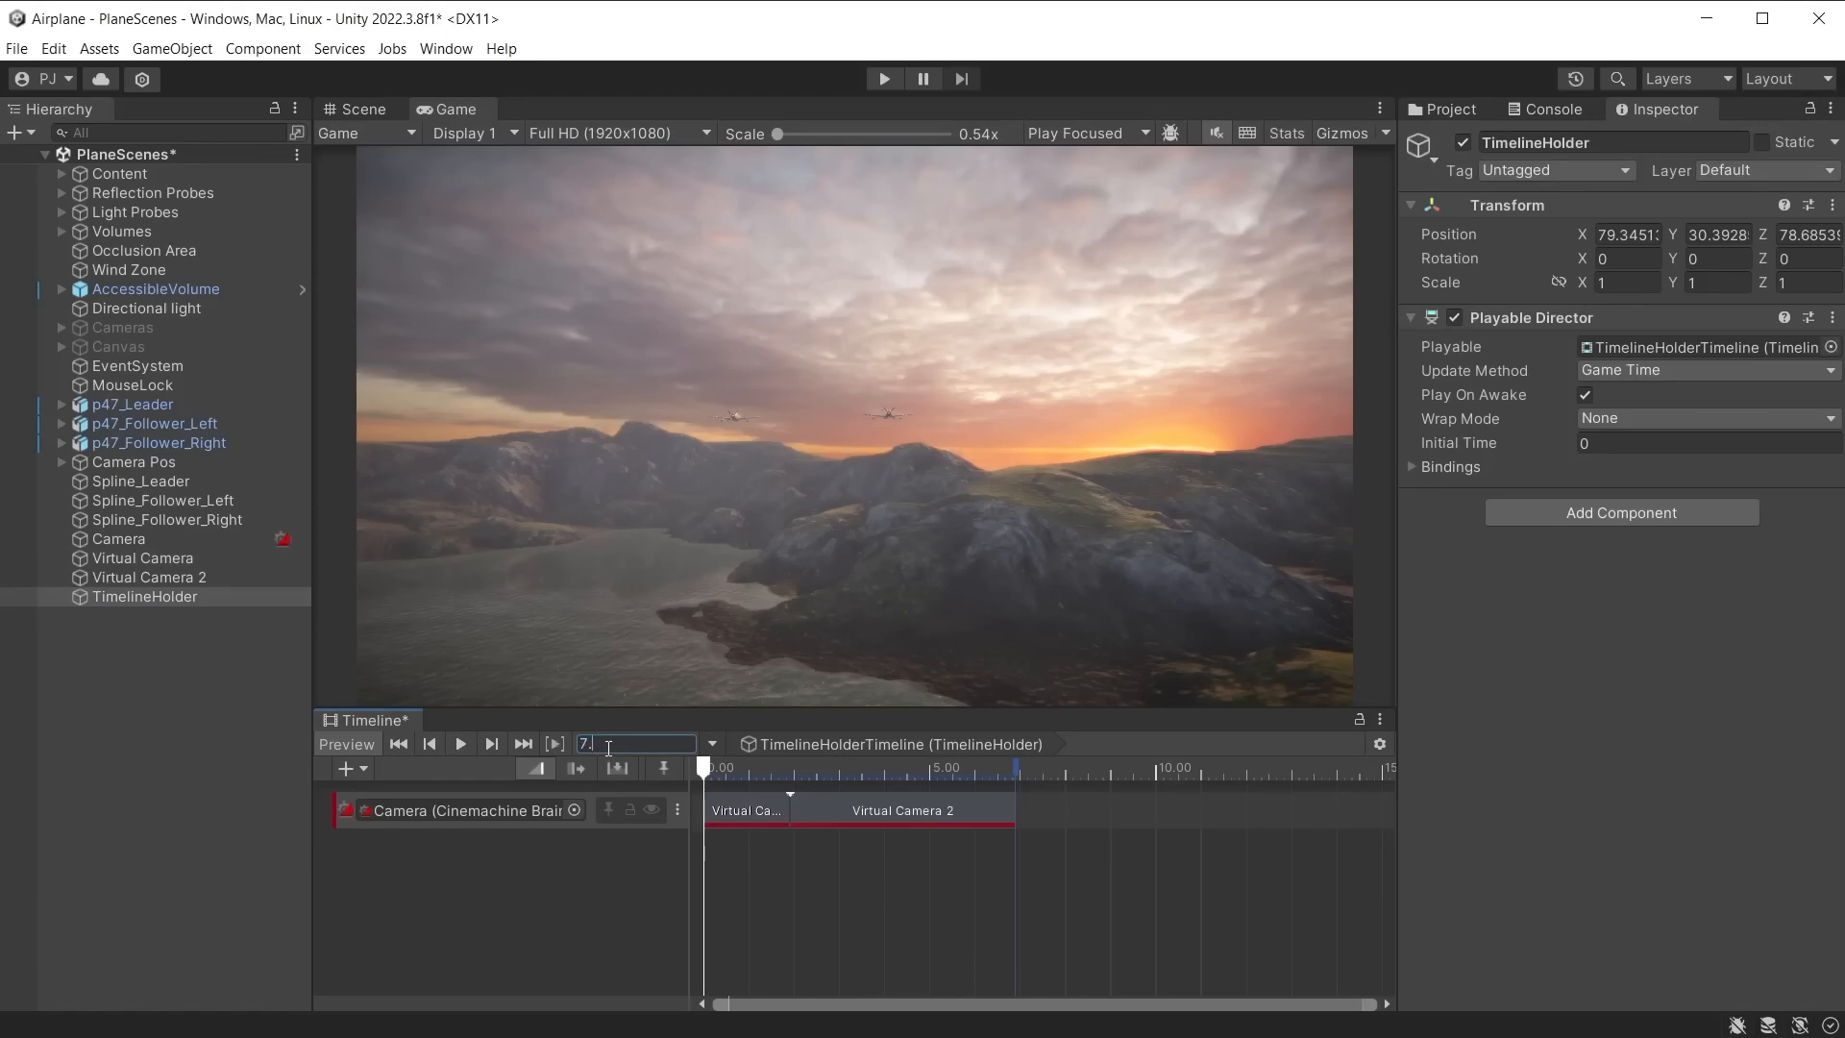
key(Return)
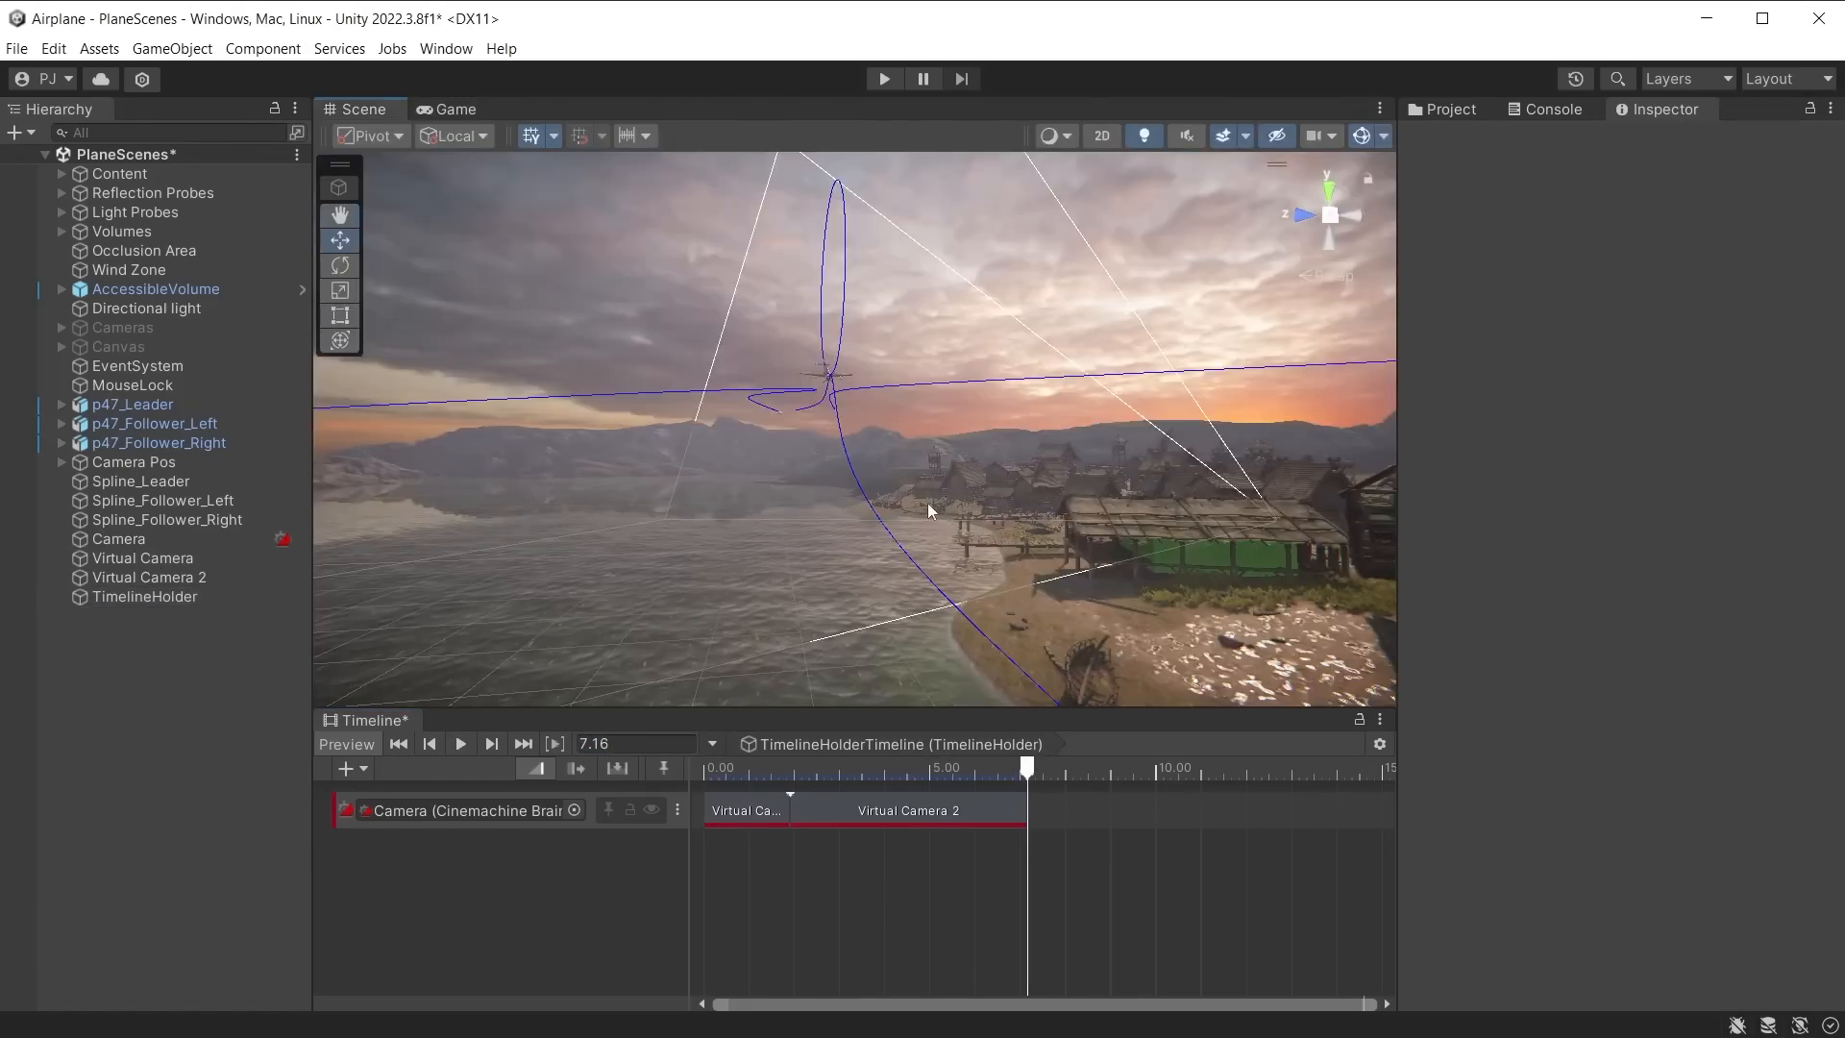
Step: Duplicate Virtual Camera 2 as Virtual Camera 3, clear its Look At target, and align it with a view over the bay and shore
drag(927, 503, 879, 444)
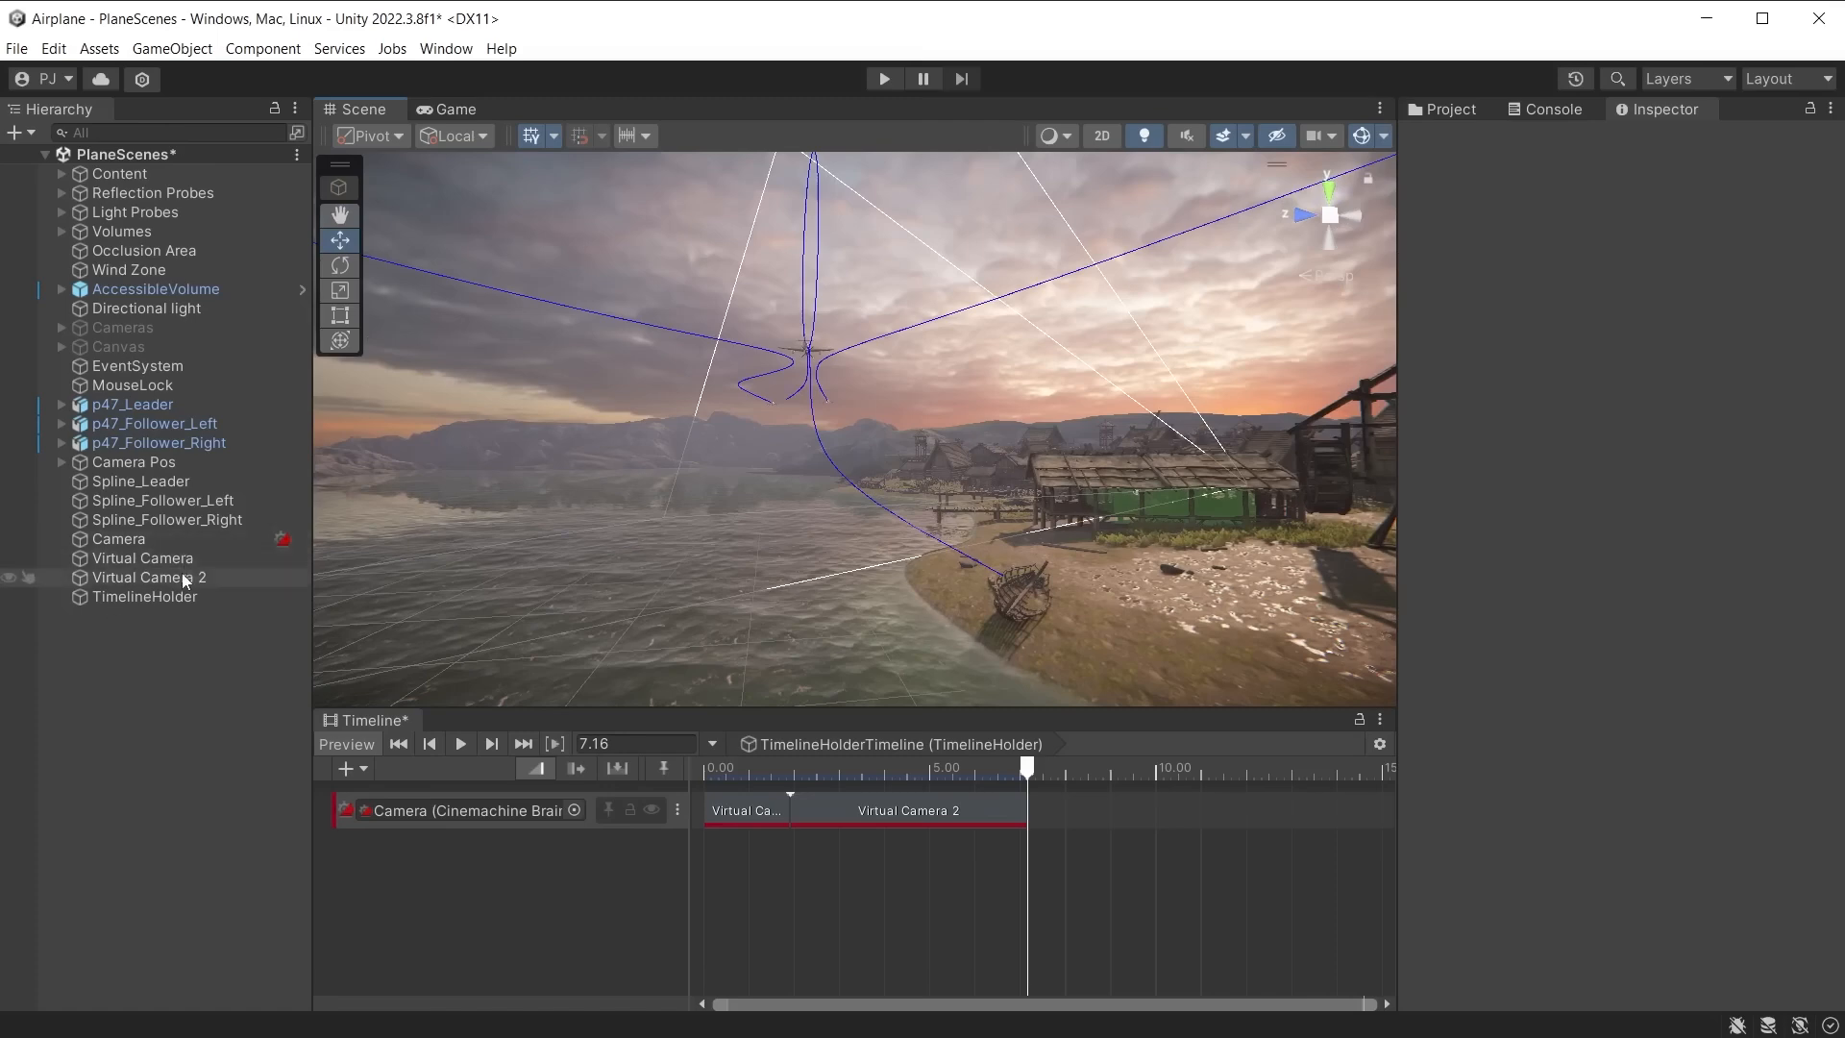
click(184, 577)
key(ctrl+d)
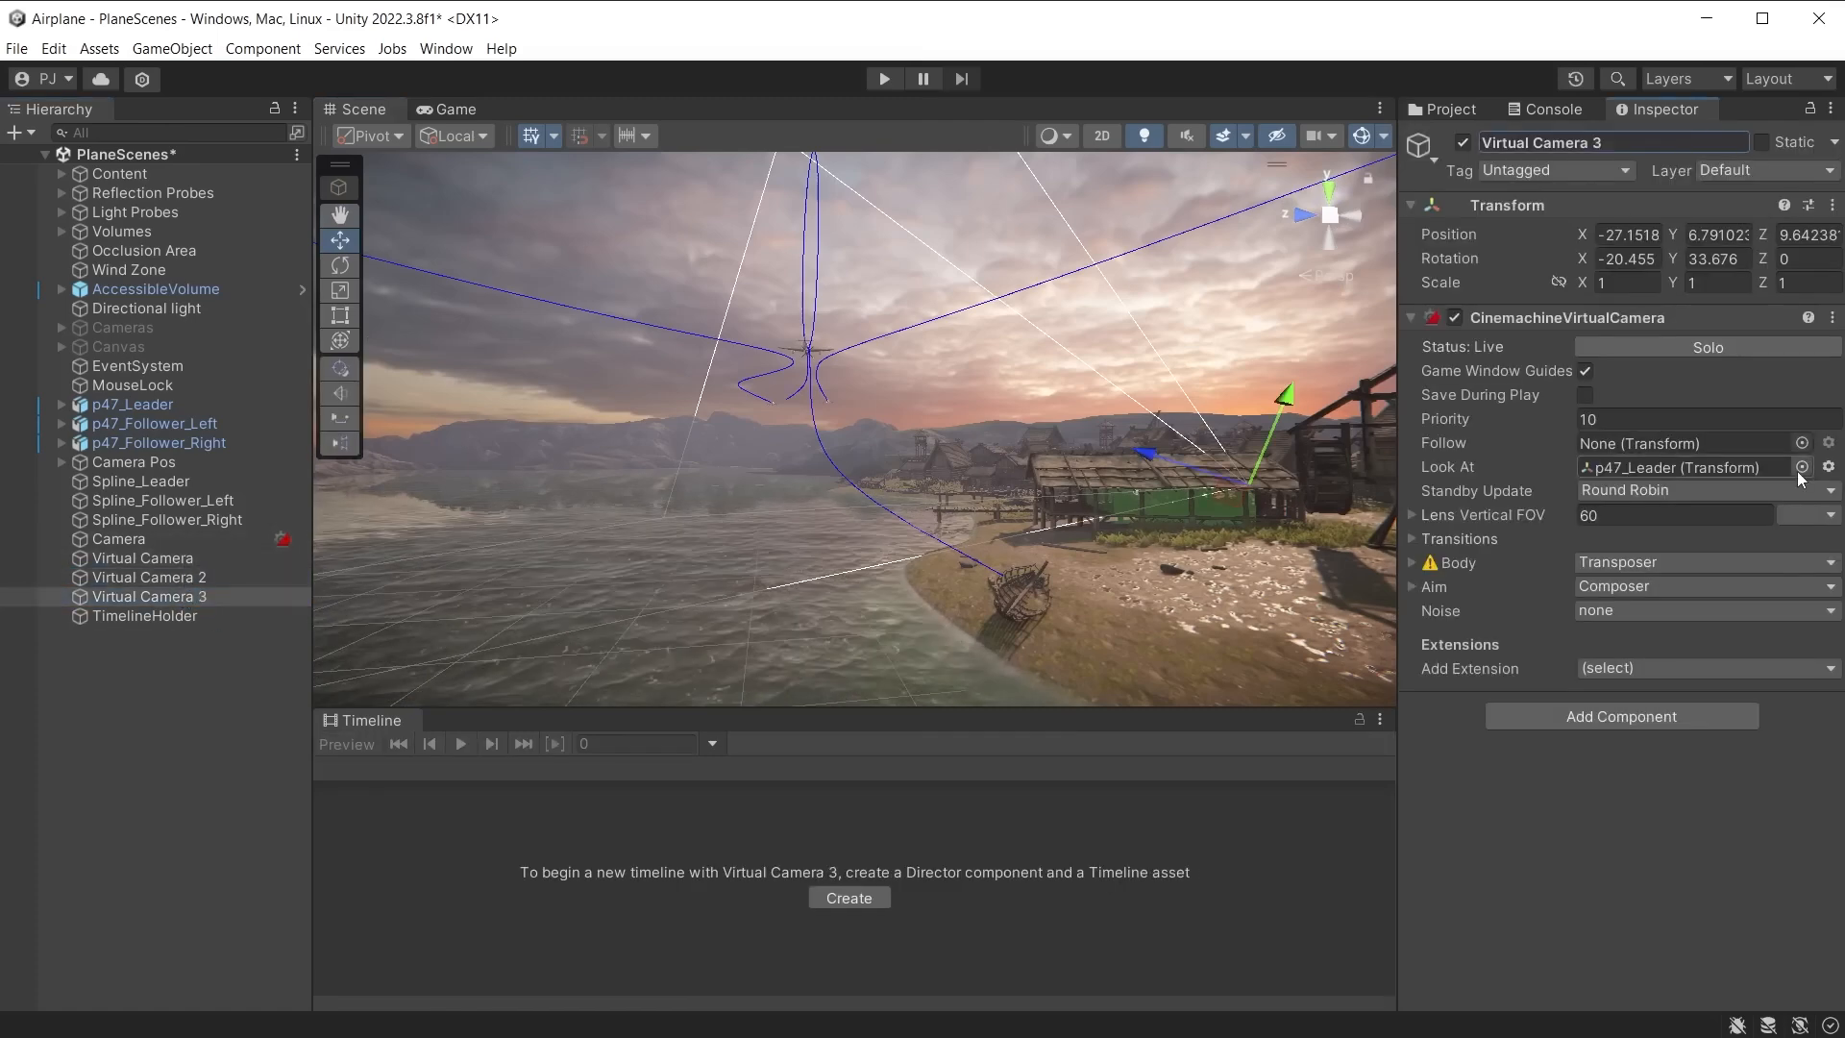
click(1800, 468)
scroll(1689, 699, up, 5)
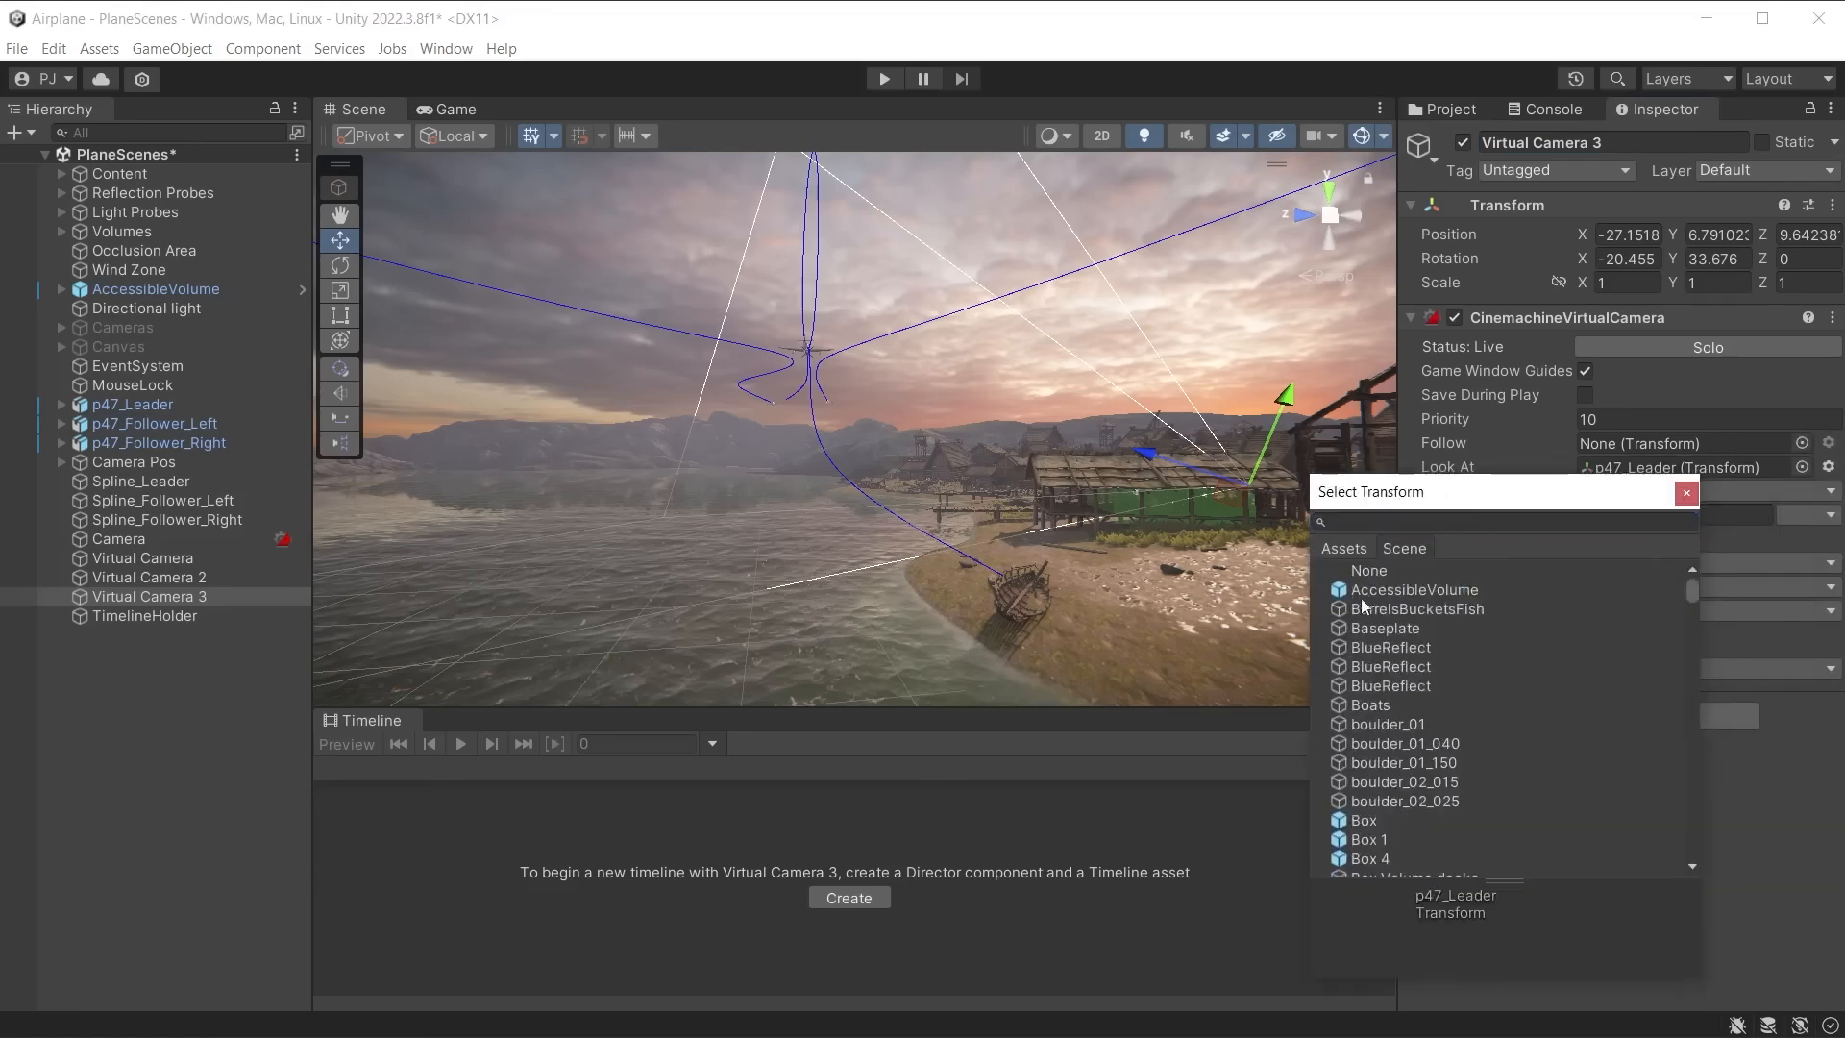
double_click(1368, 569)
click(172, 48)
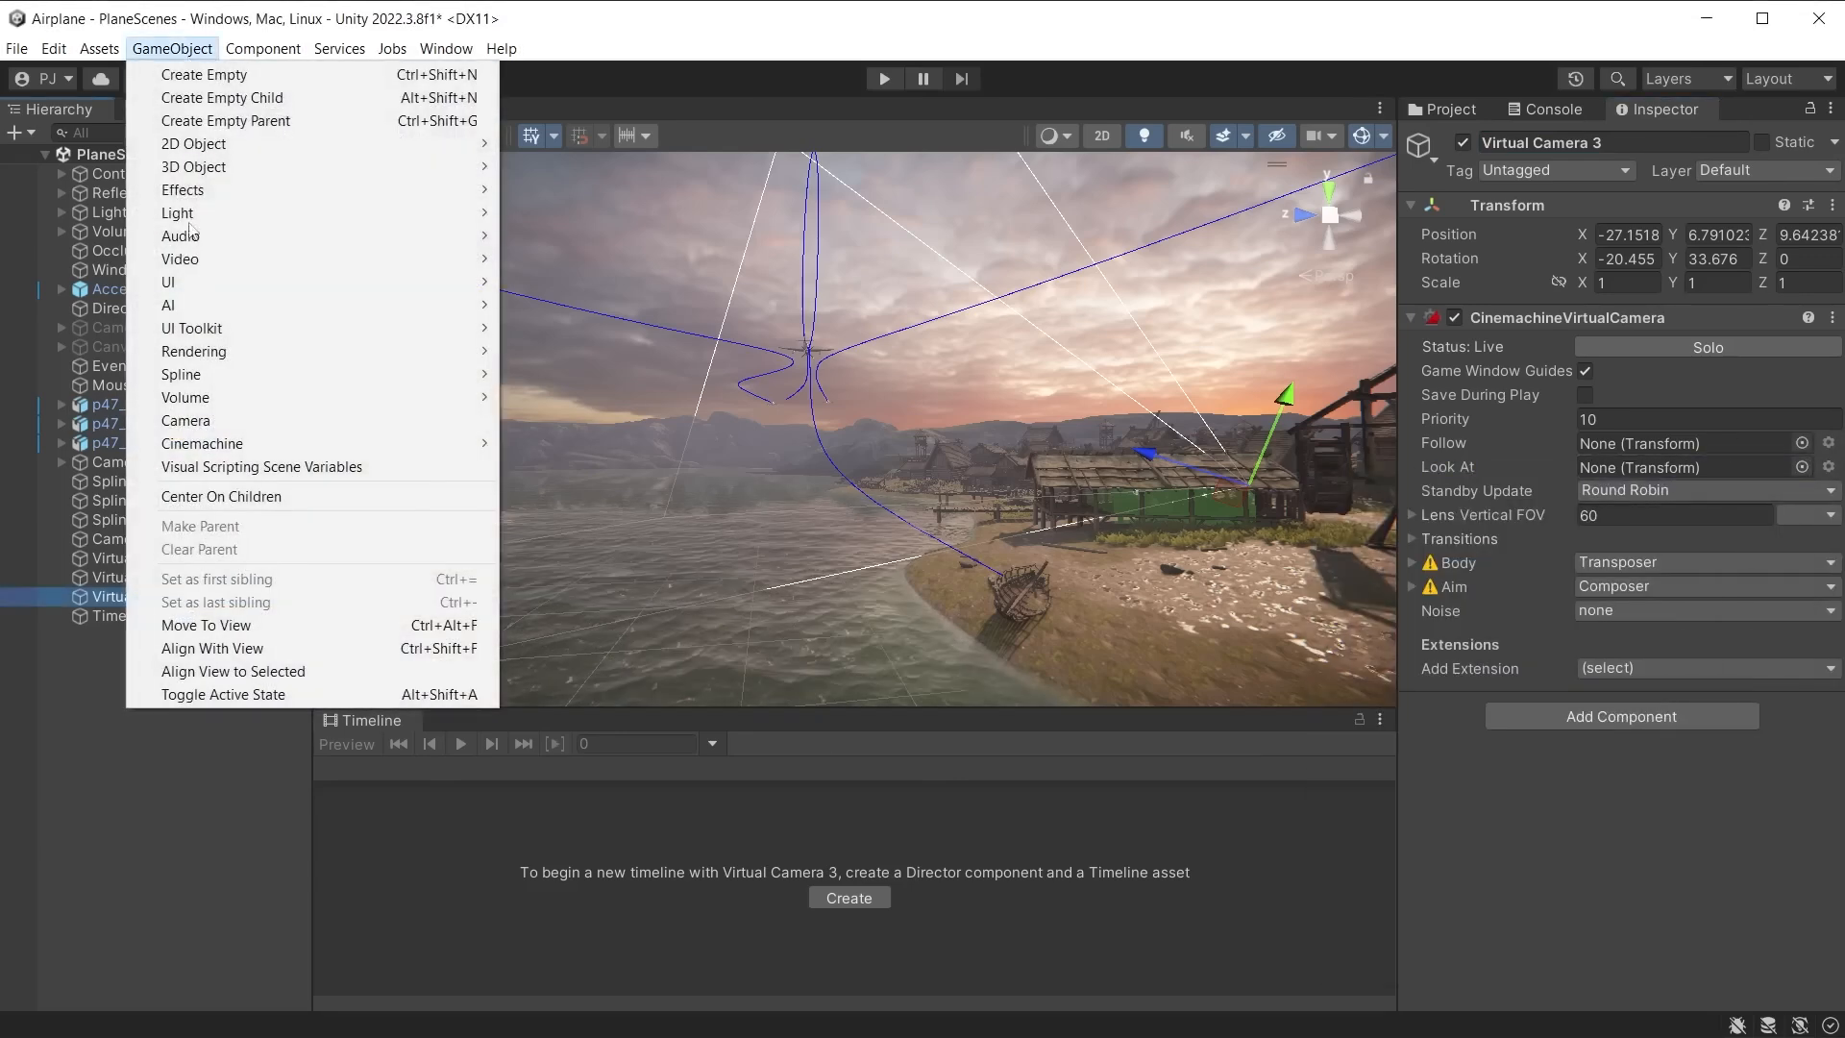
click(228, 646)
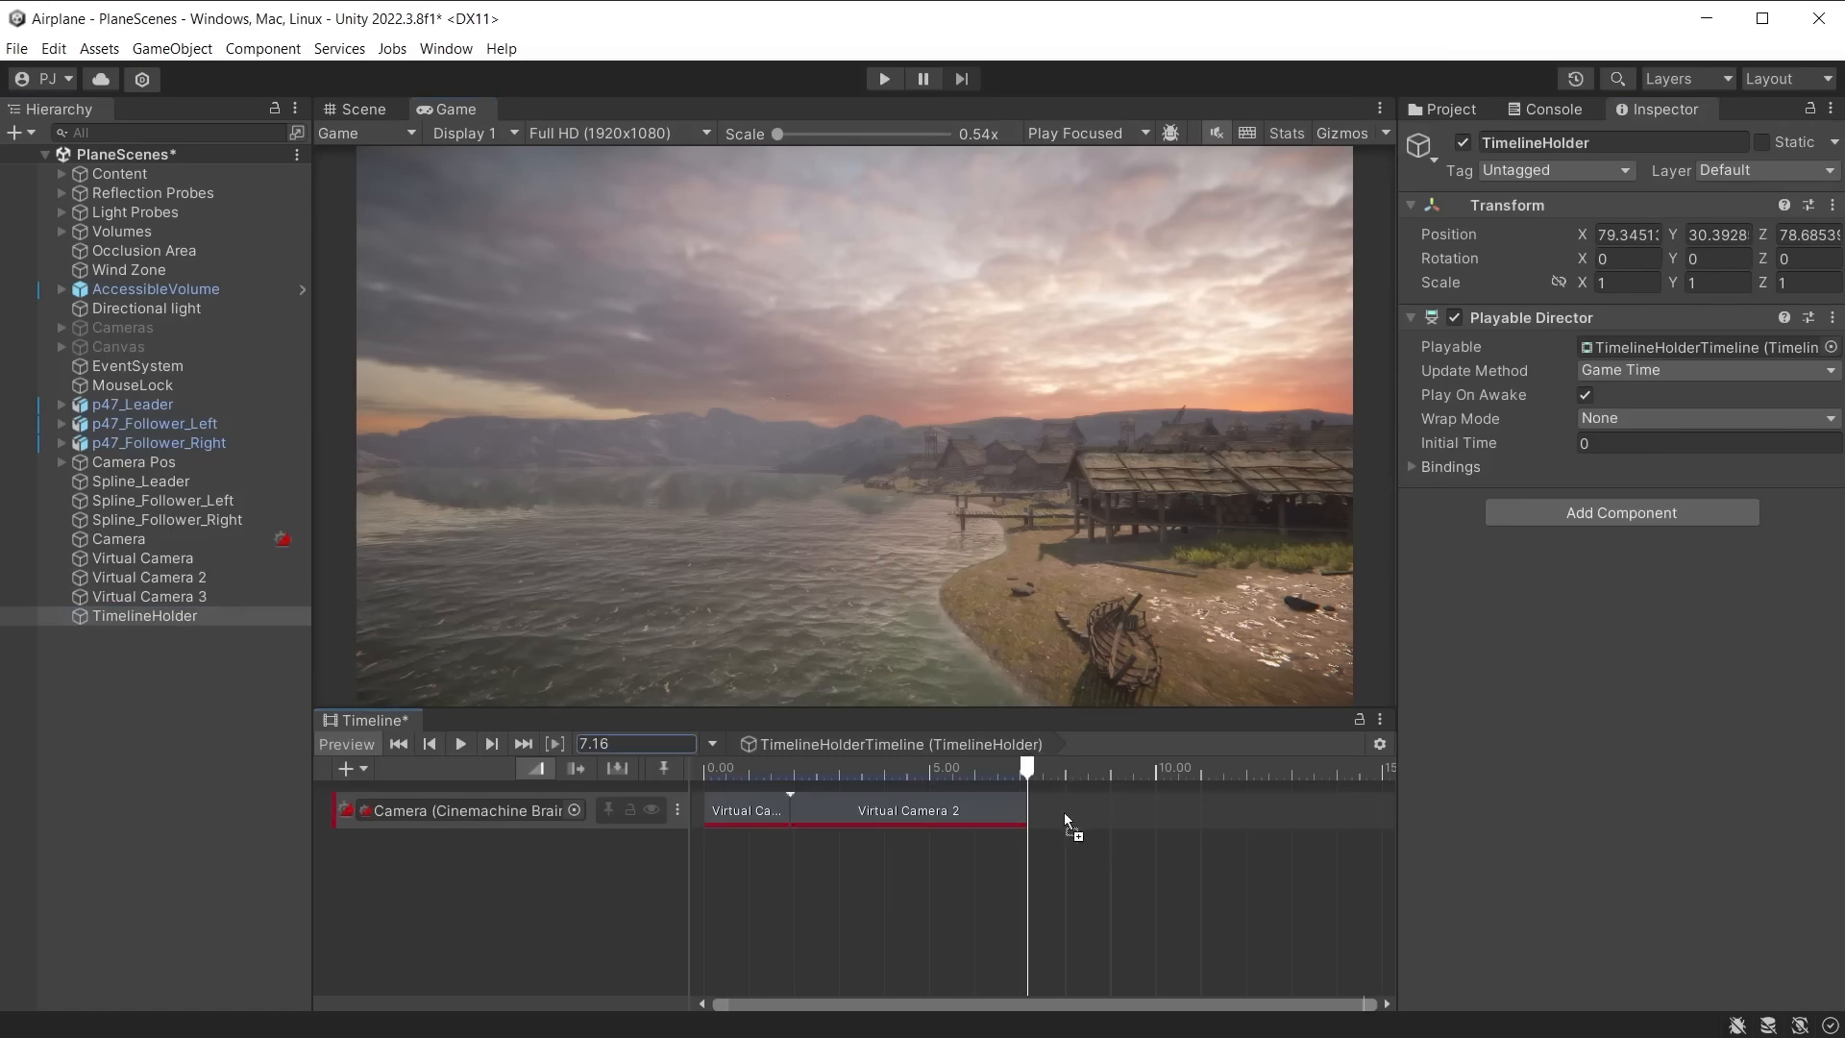
Step: Add Virtual Camera 3 to TimelineHolder's Cinemachine track as a third shot starting at 7.16, then save the scene and play it
drag(1063, 811, 1071, 815)
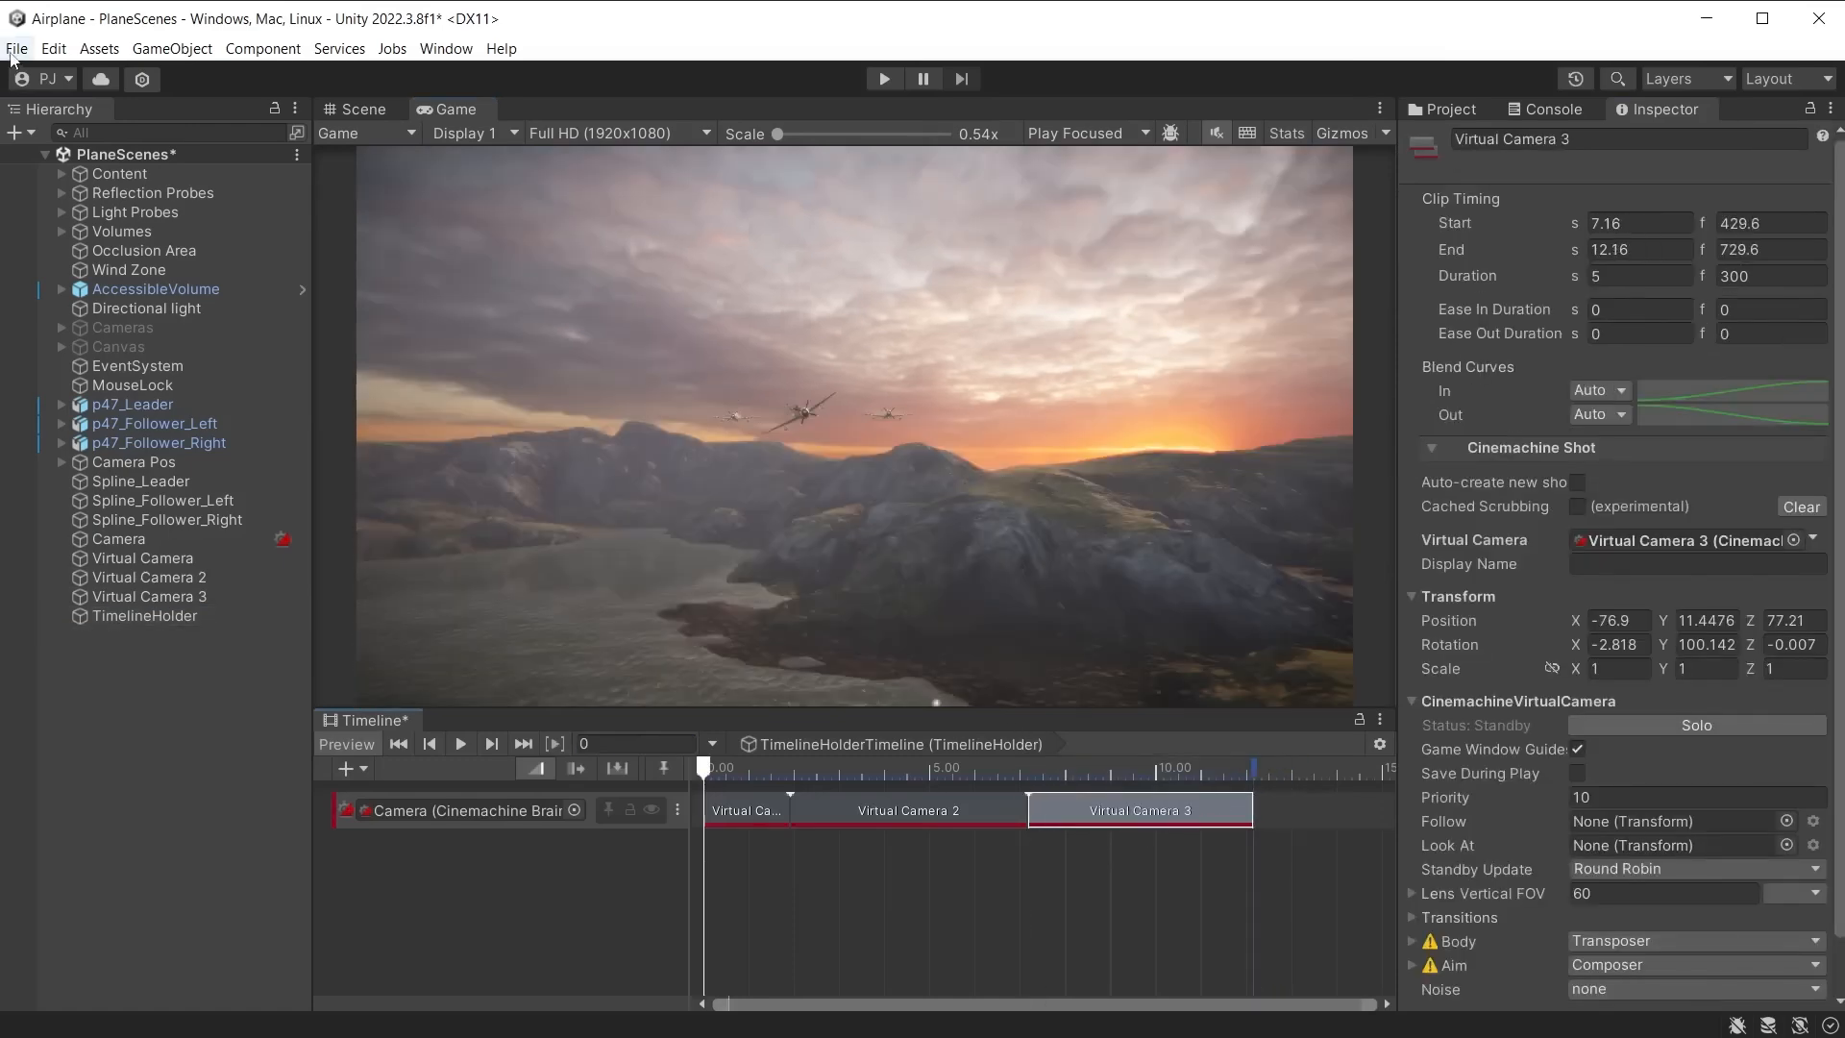
click(17, 48)
click(57, 149)
click(883, 79)
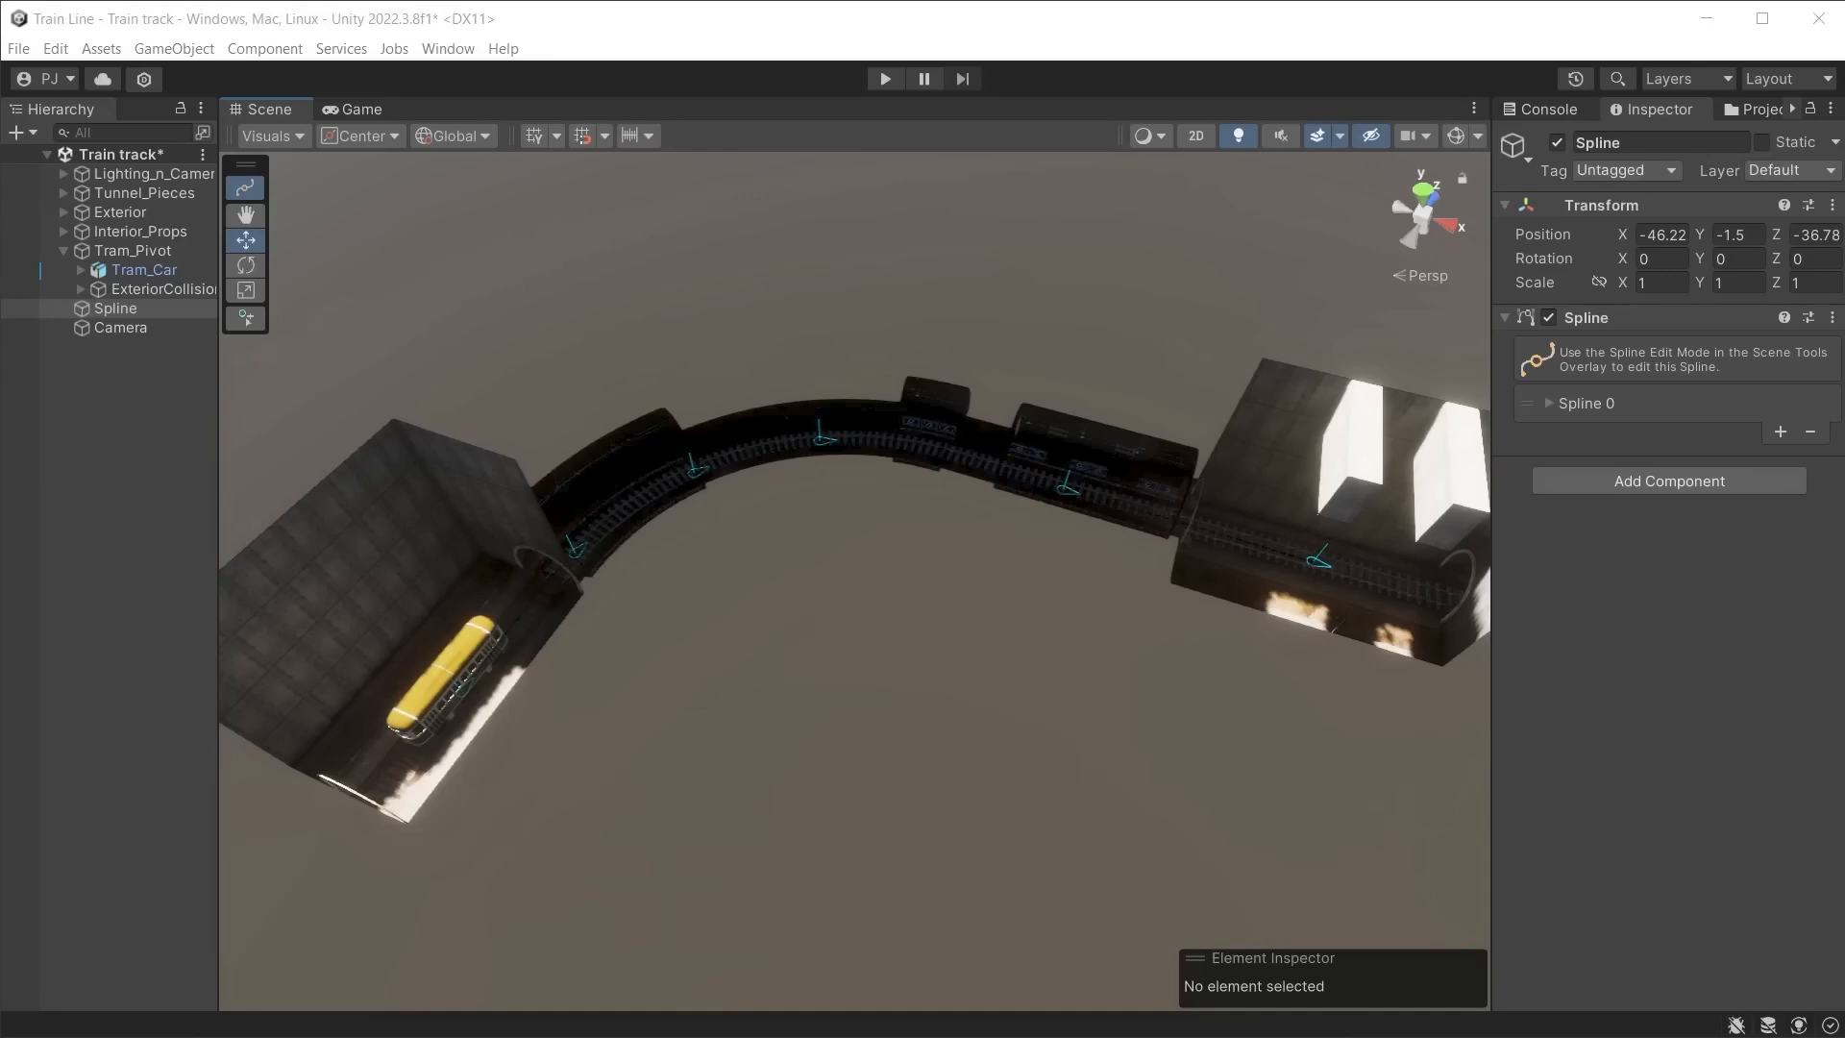
Step: Preview Tram_Car's Spline Animate movement along the tunnel track and view the three-car tram train in play mode
click(145, 269)
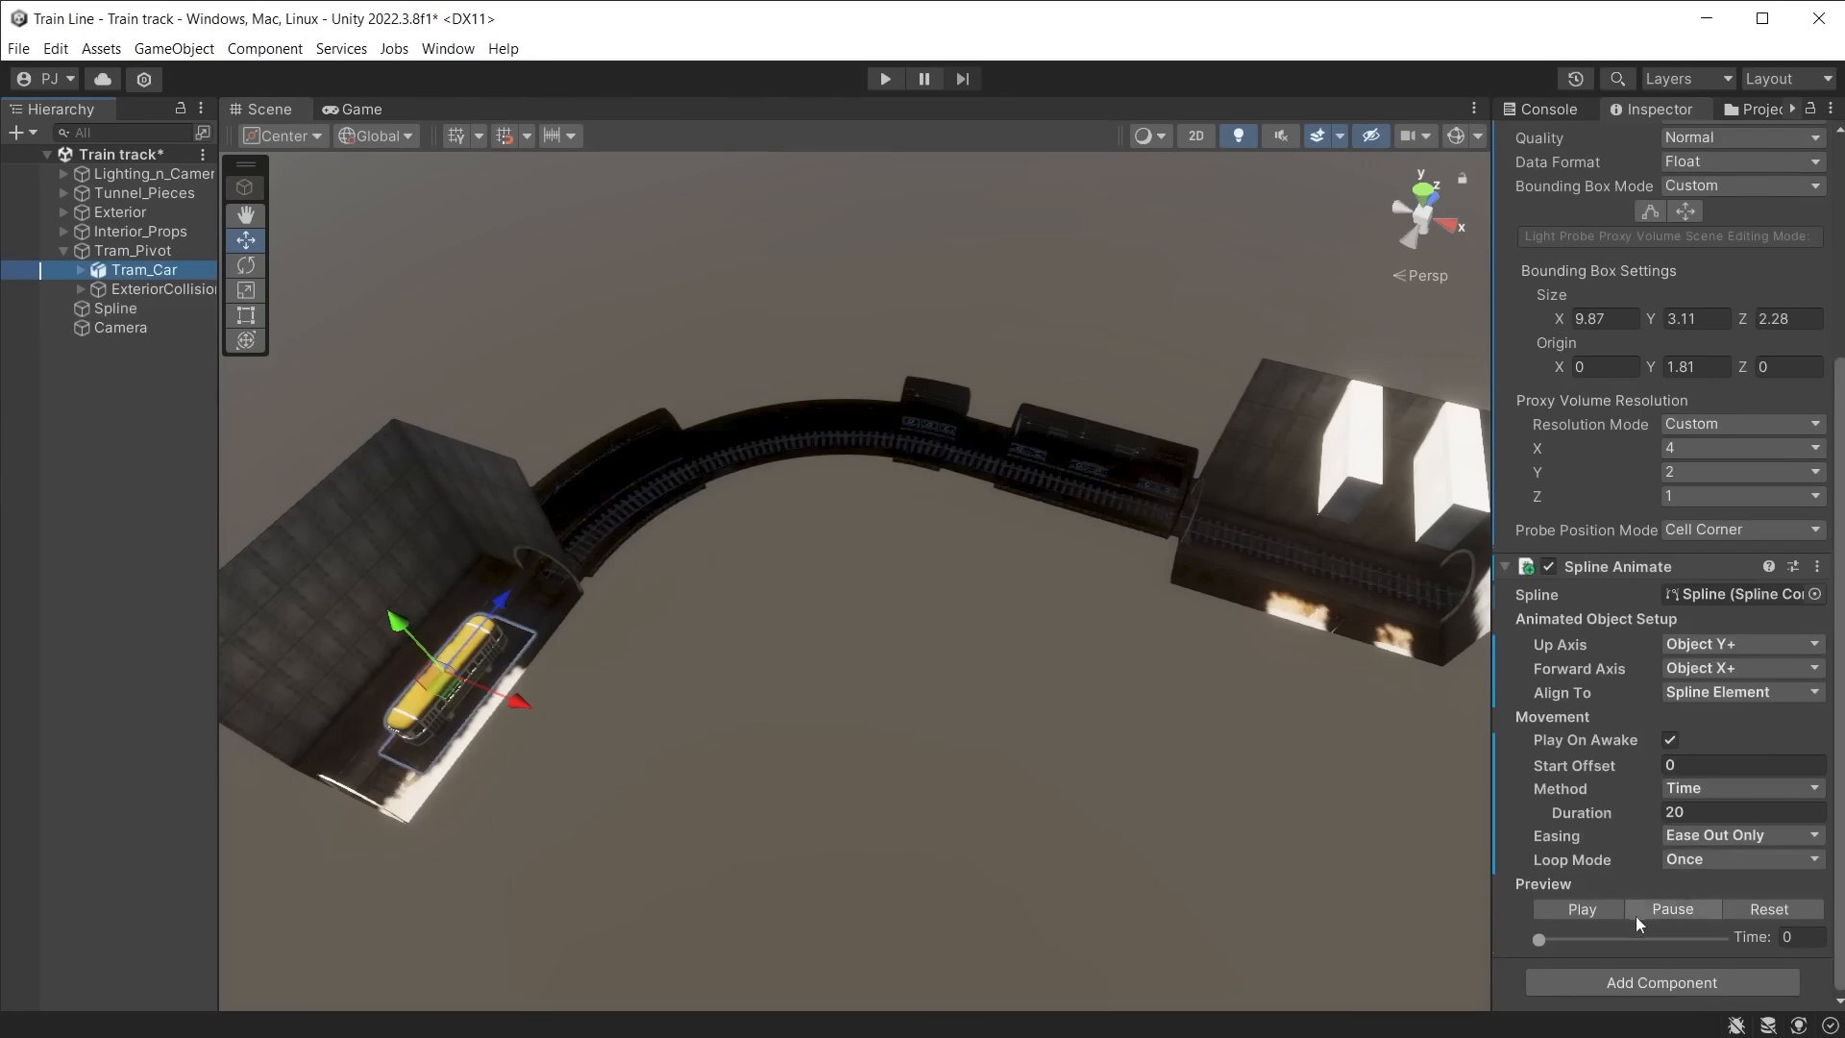
click(1583, 908)
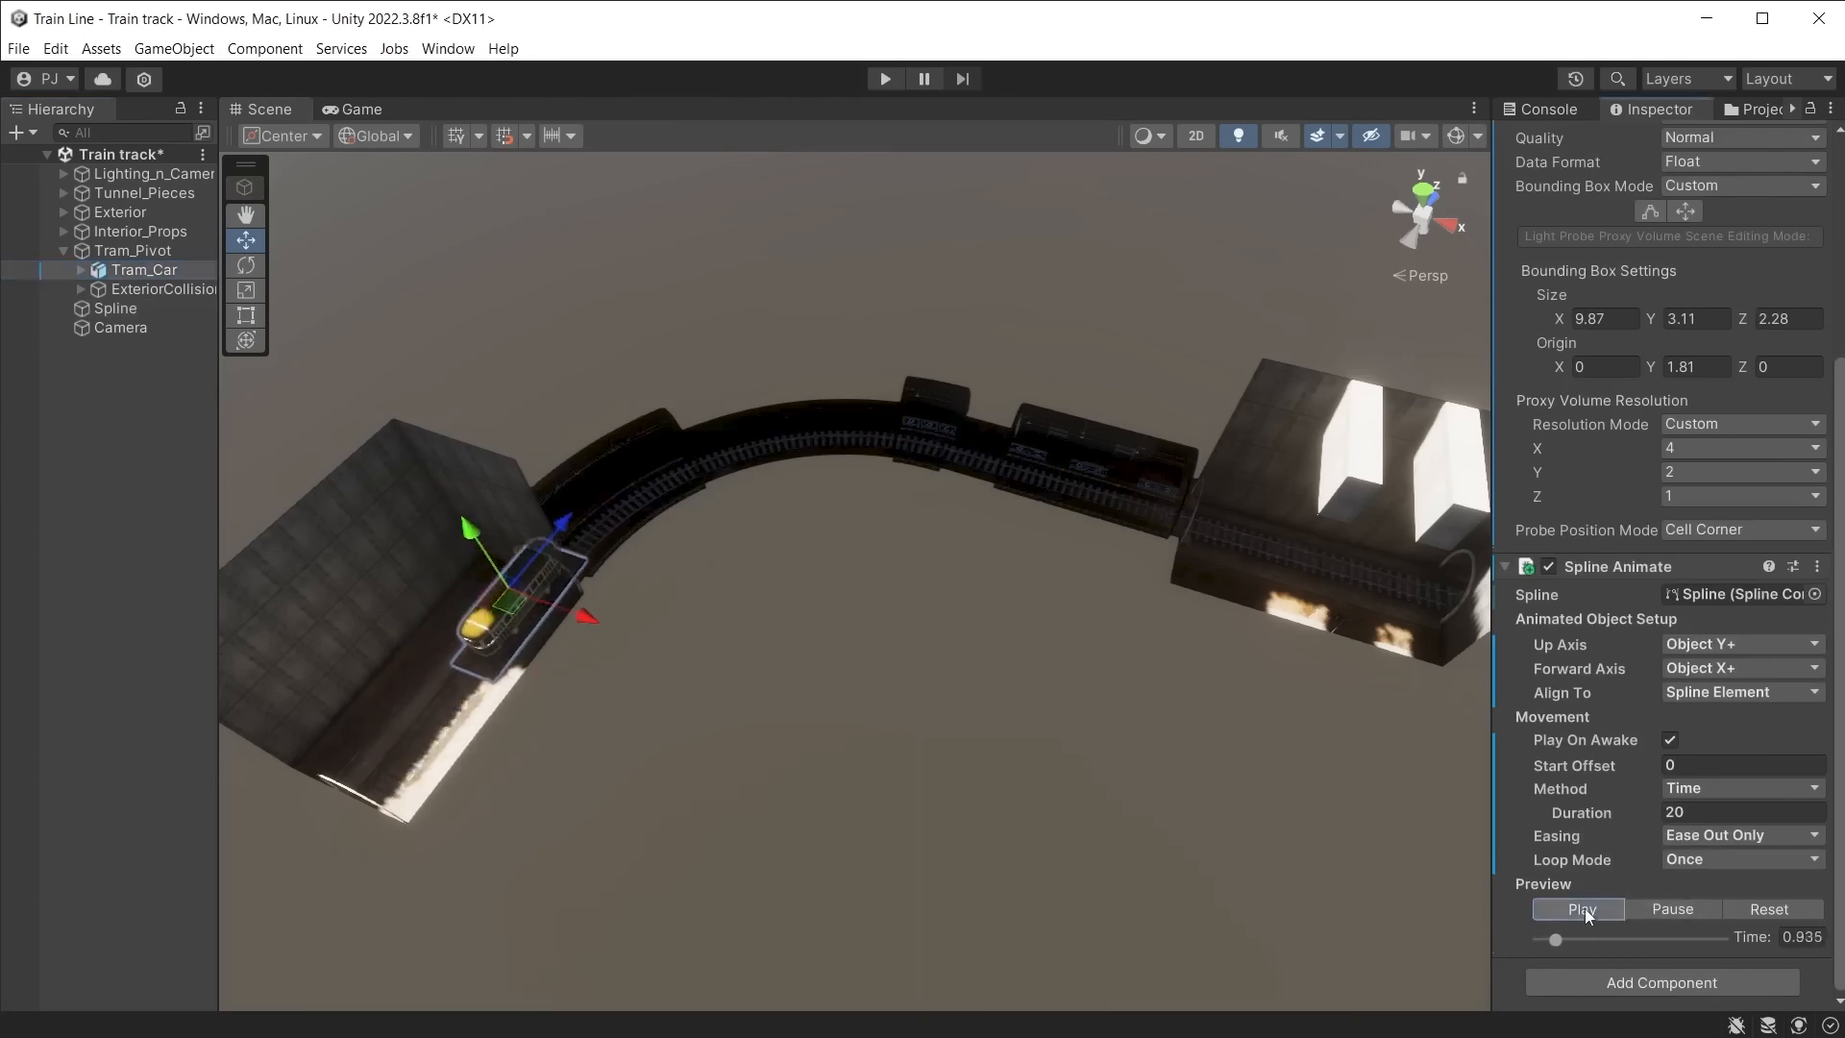
key(ctrl+2)
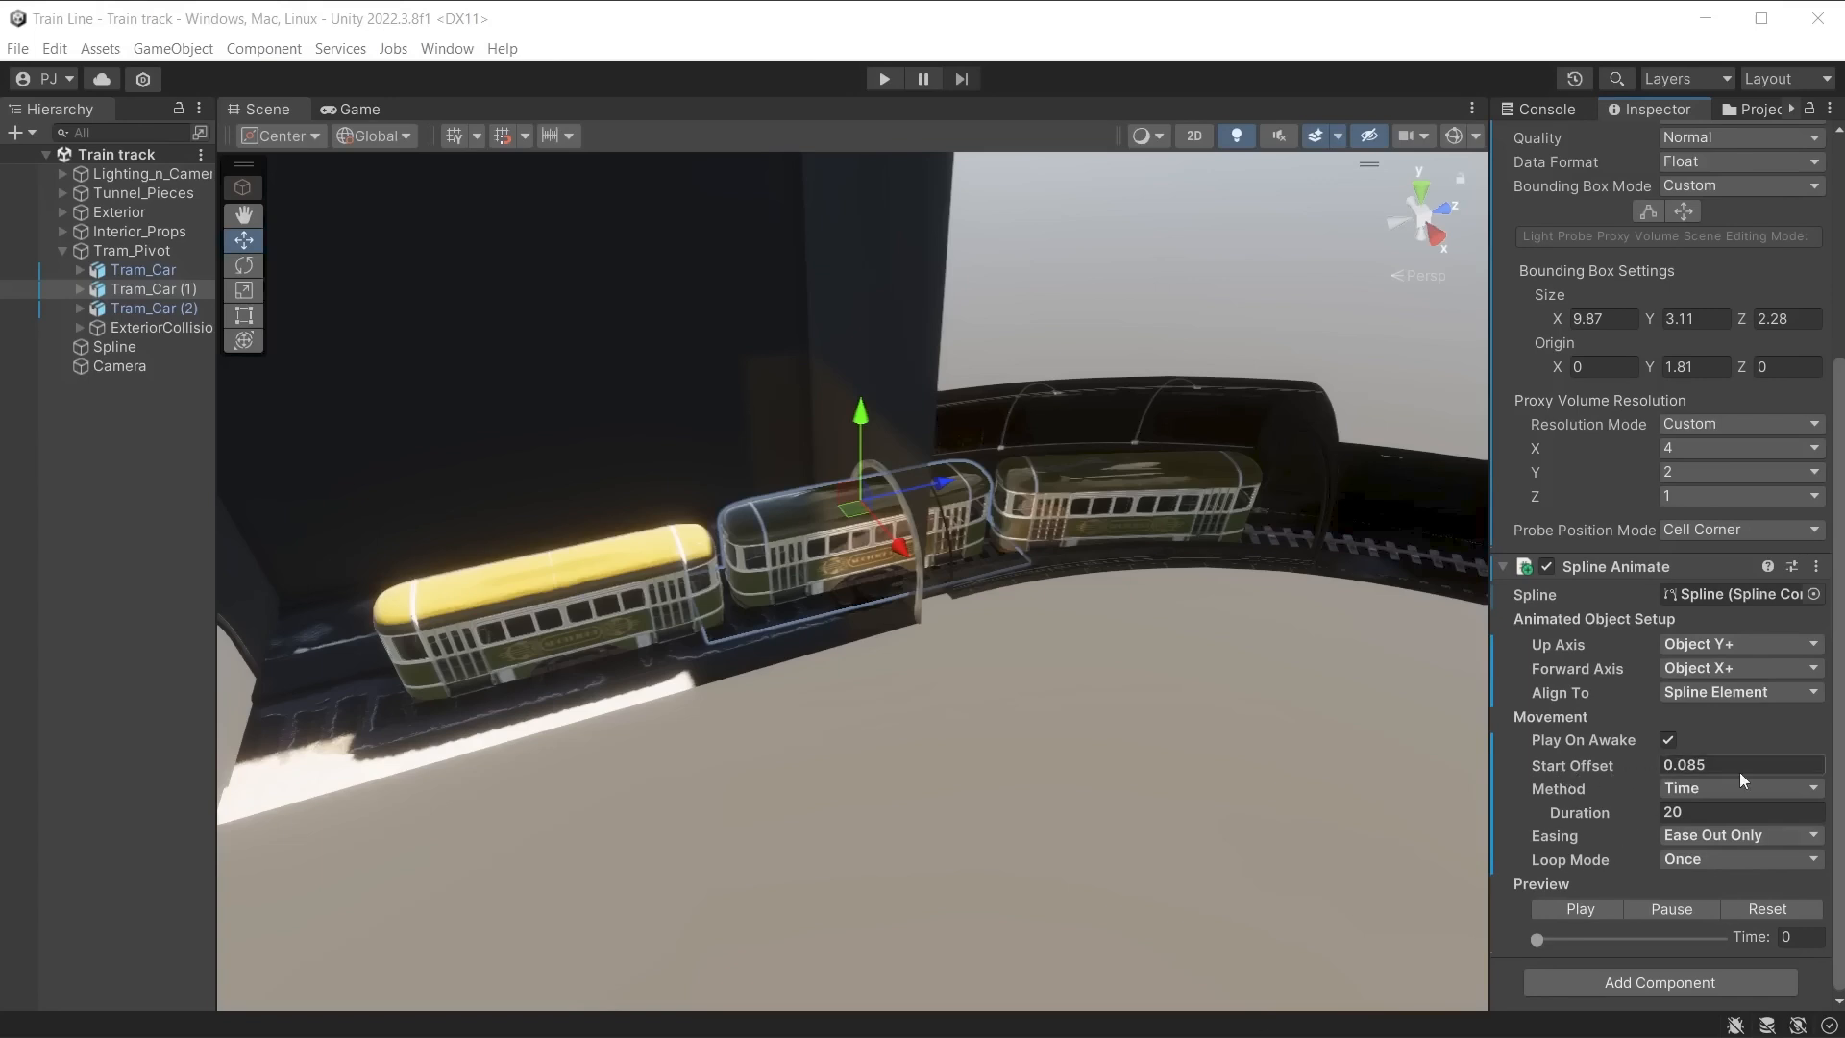
click(177, 309)
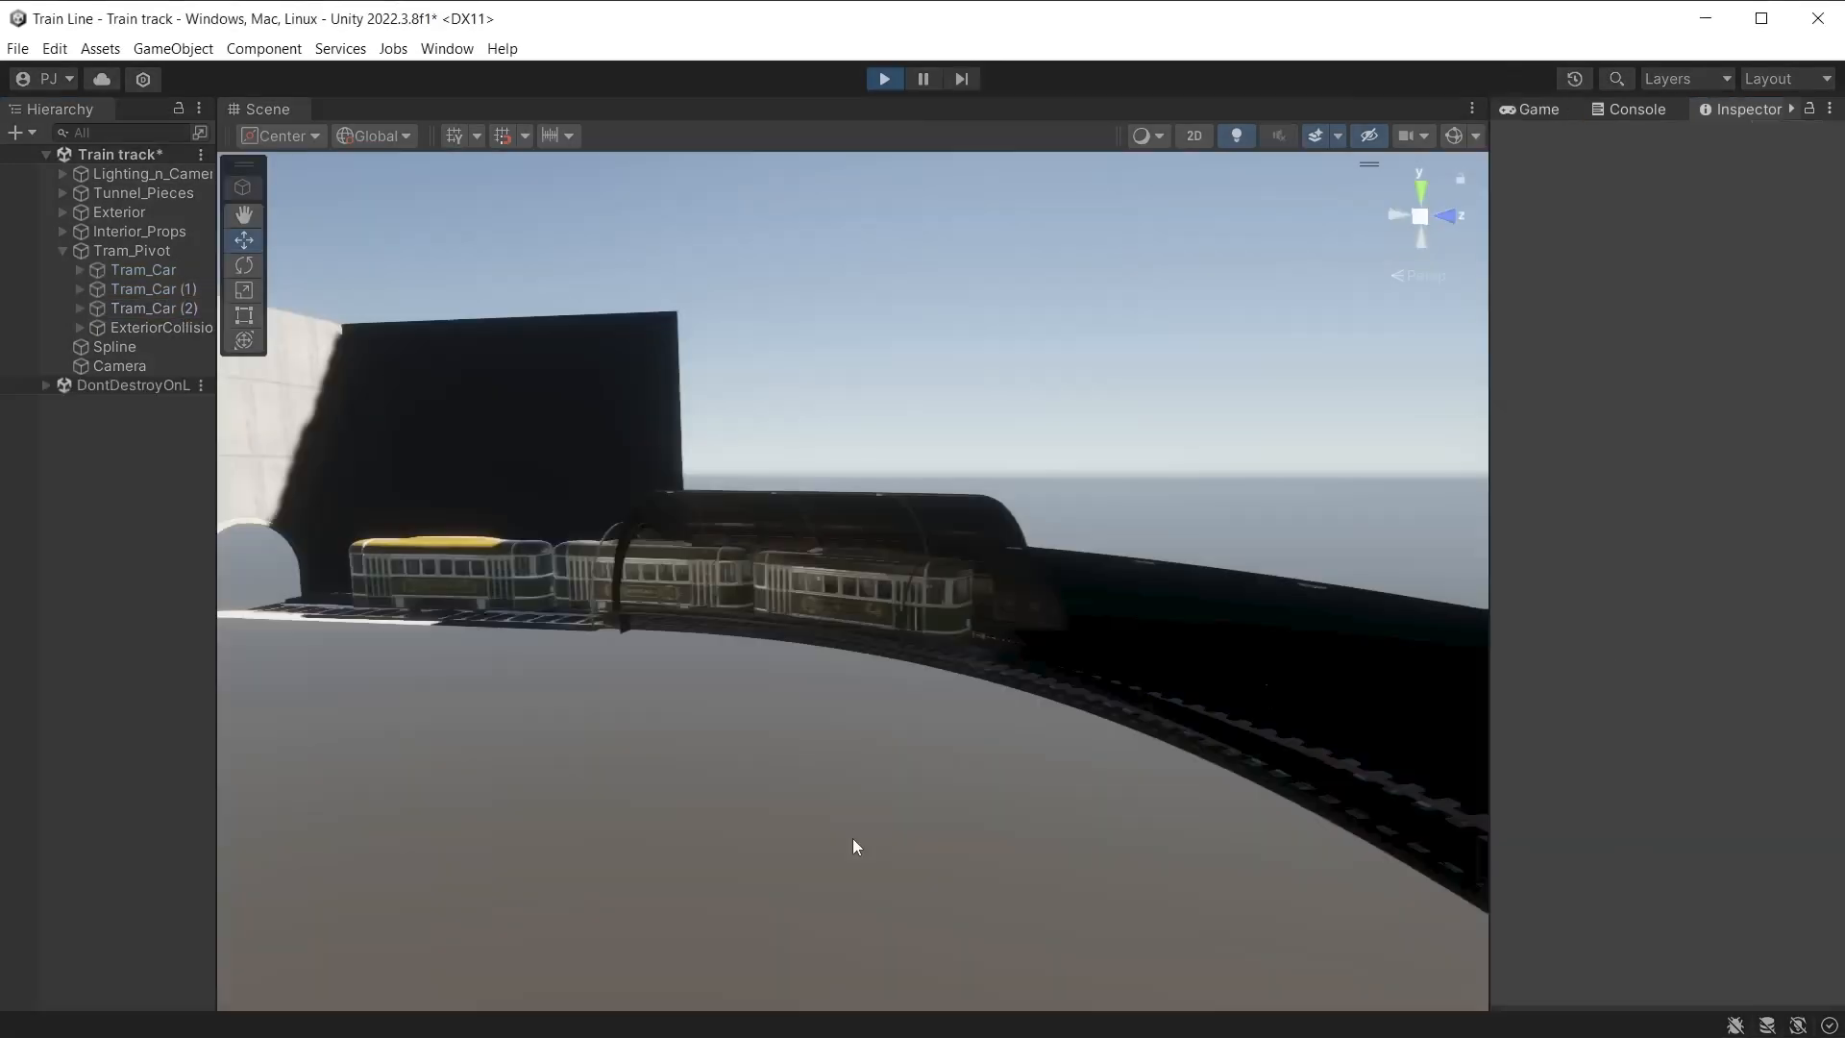
right_drag(852, 844, 1152, 865)
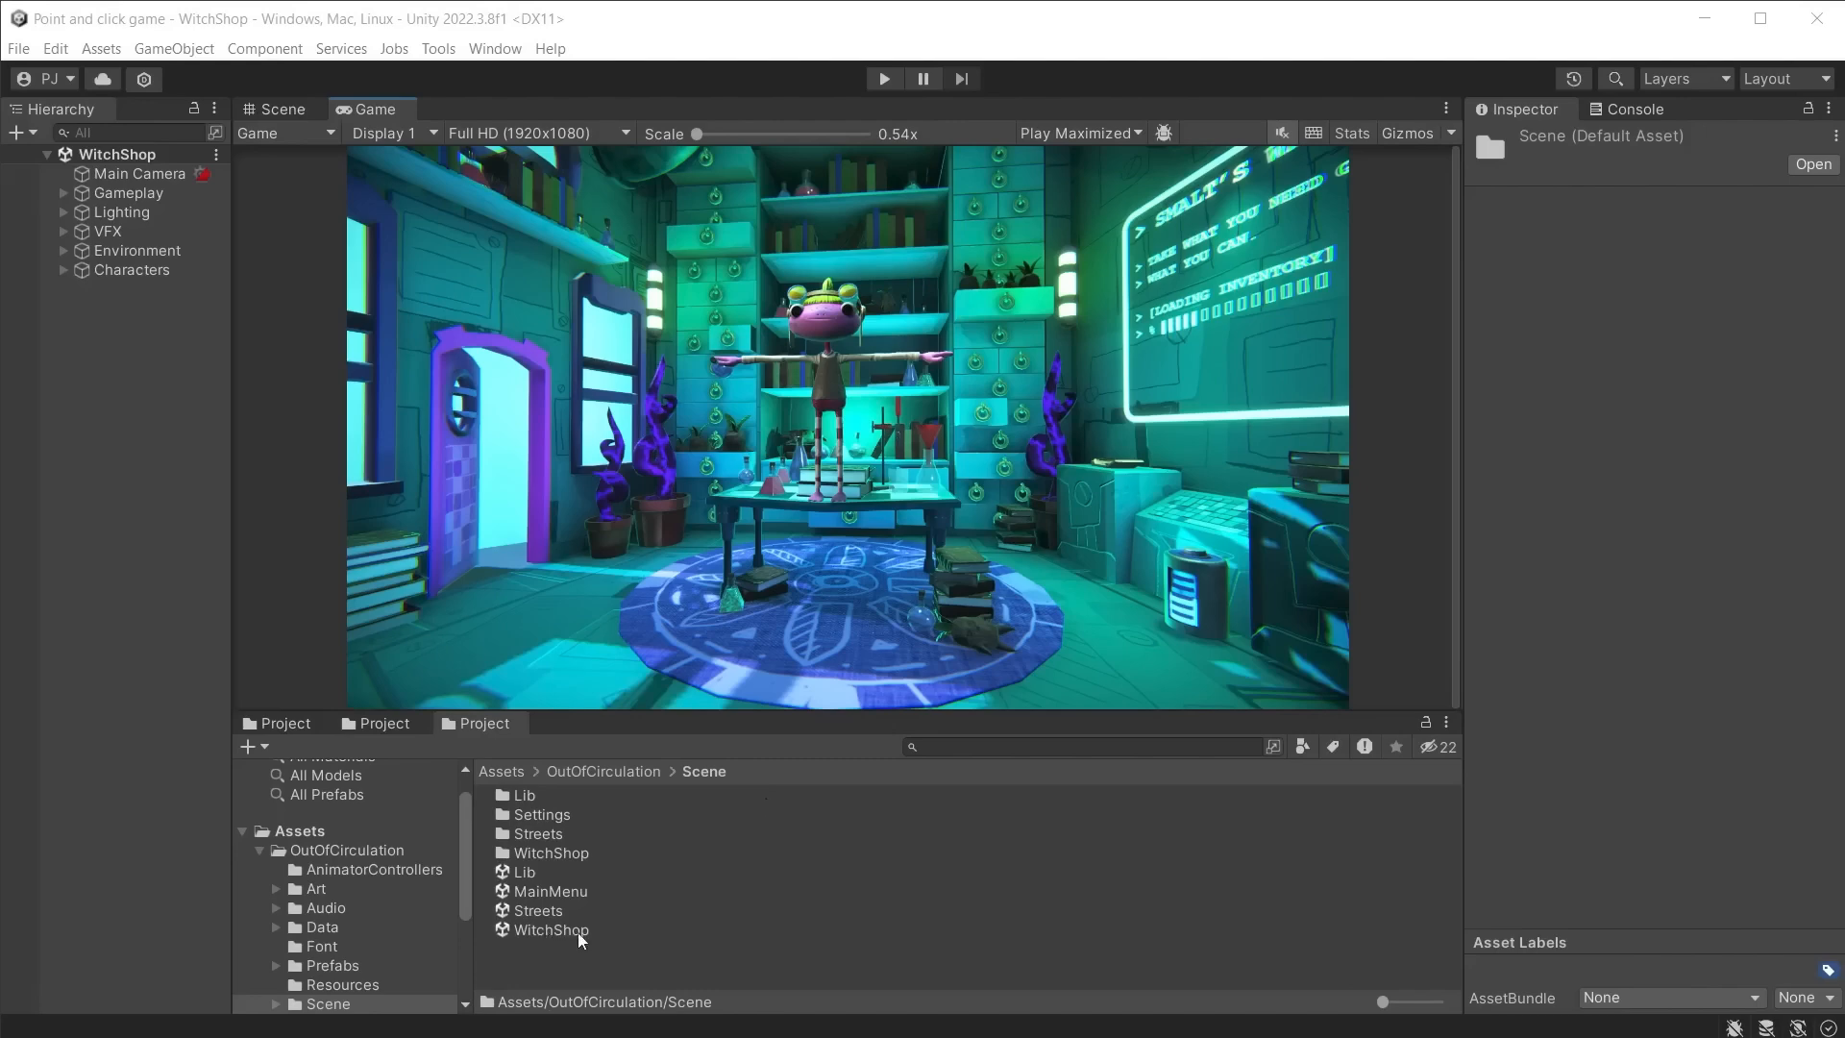
Step: Disable the CameraController object in the Gameplay group of the WitchShop scene
click(377, 723)
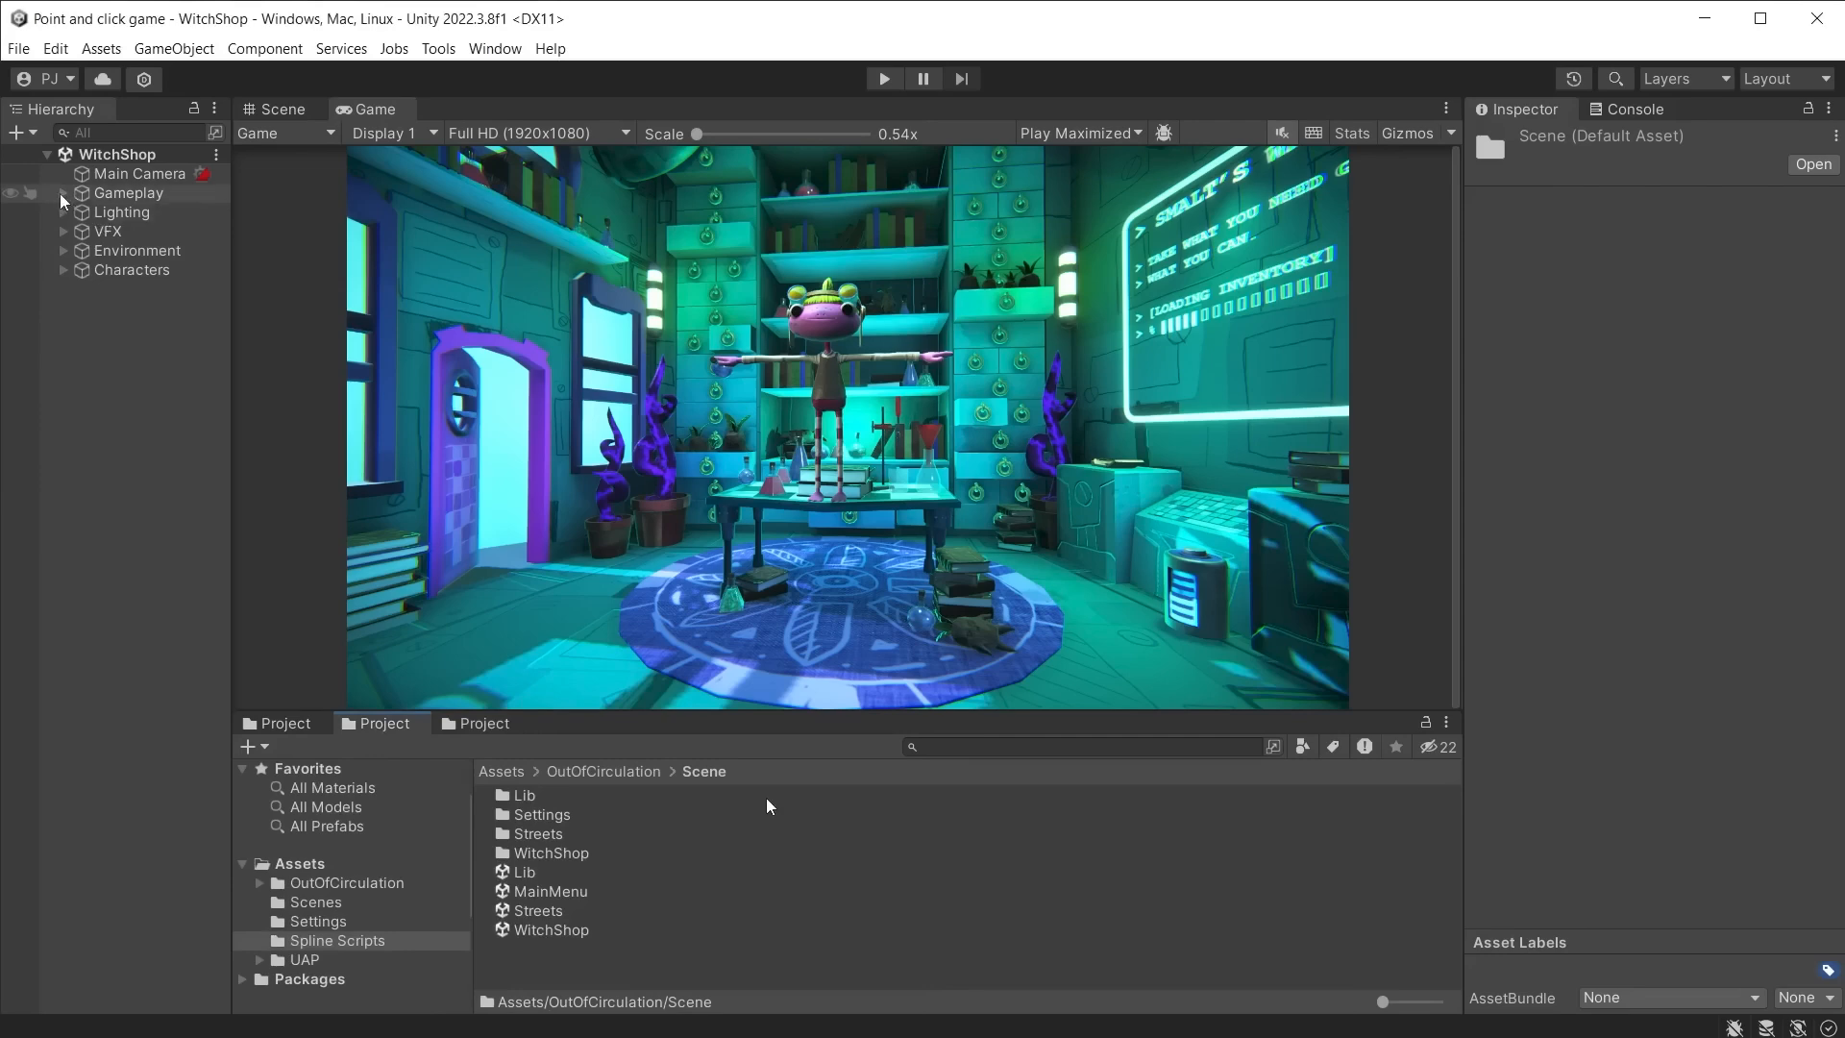
click(63, 192)
click(146, 276)
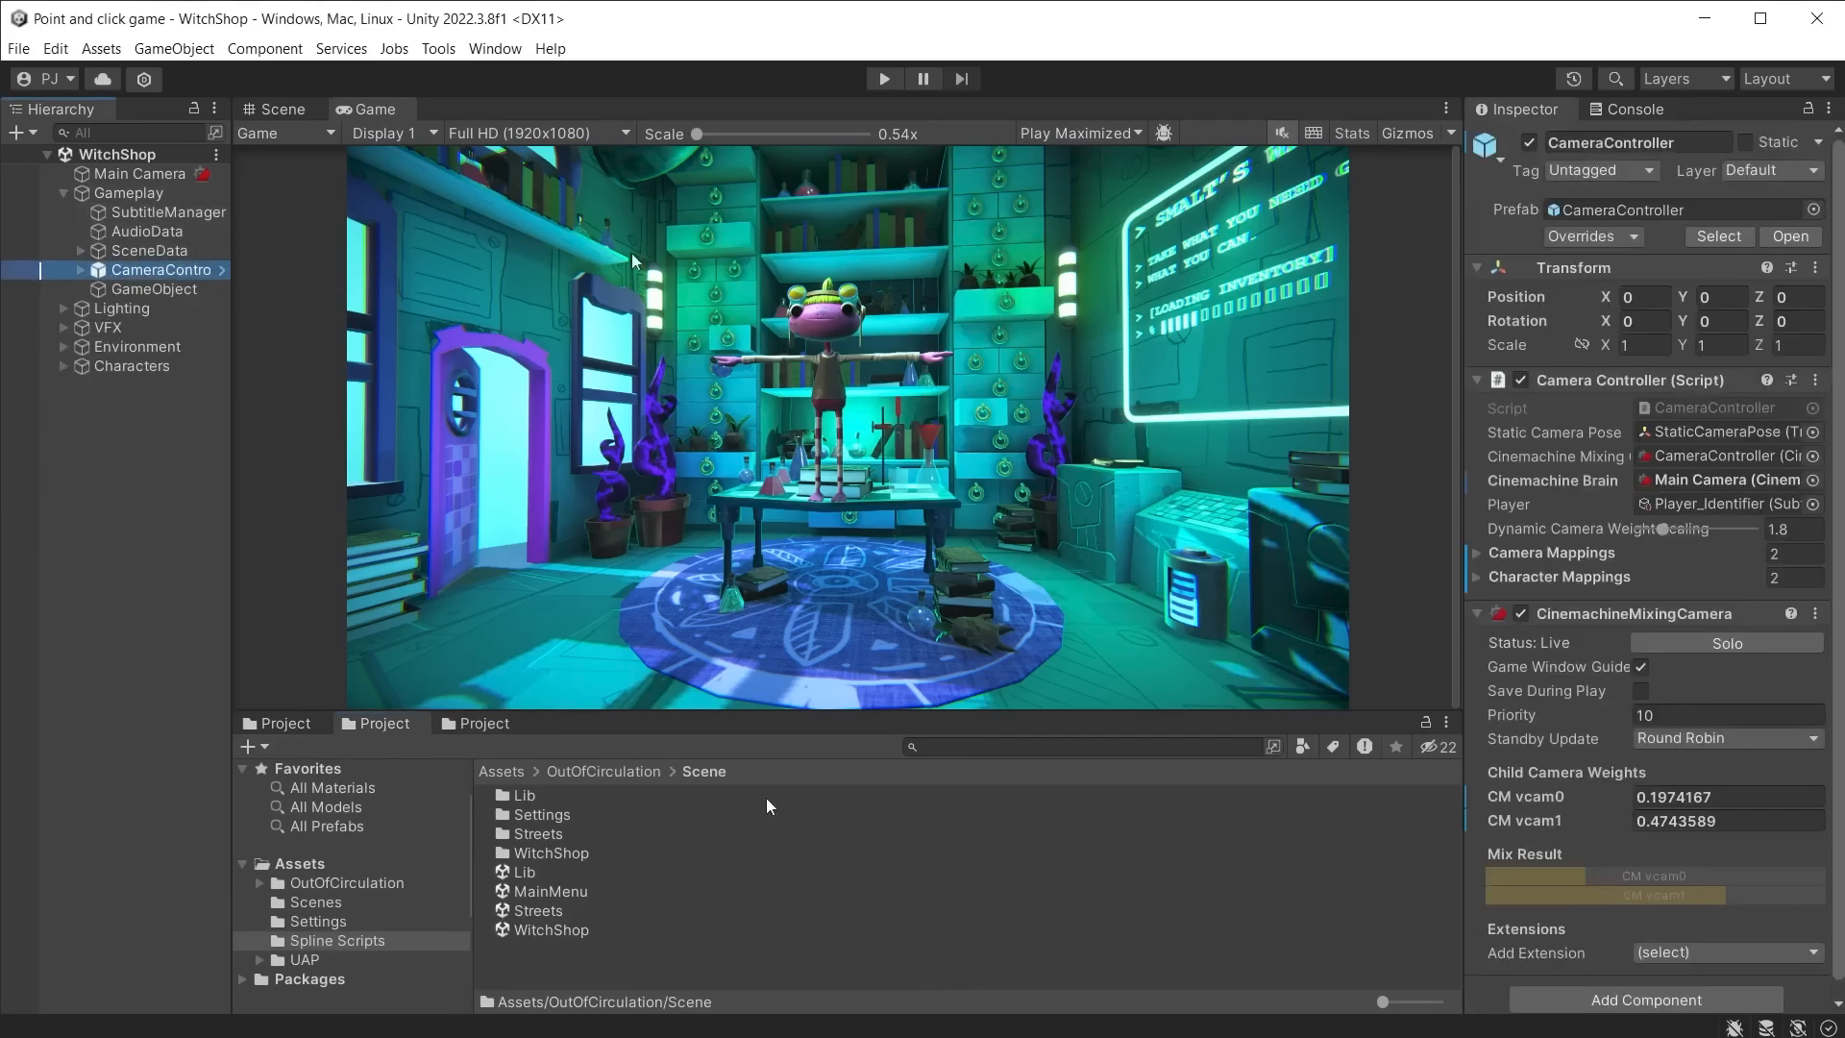
click(83, 478)
Step: Align the Main Camera with a high view over the shop's round rug and book piles, and slightly narrow its field of view
click(286, 110)
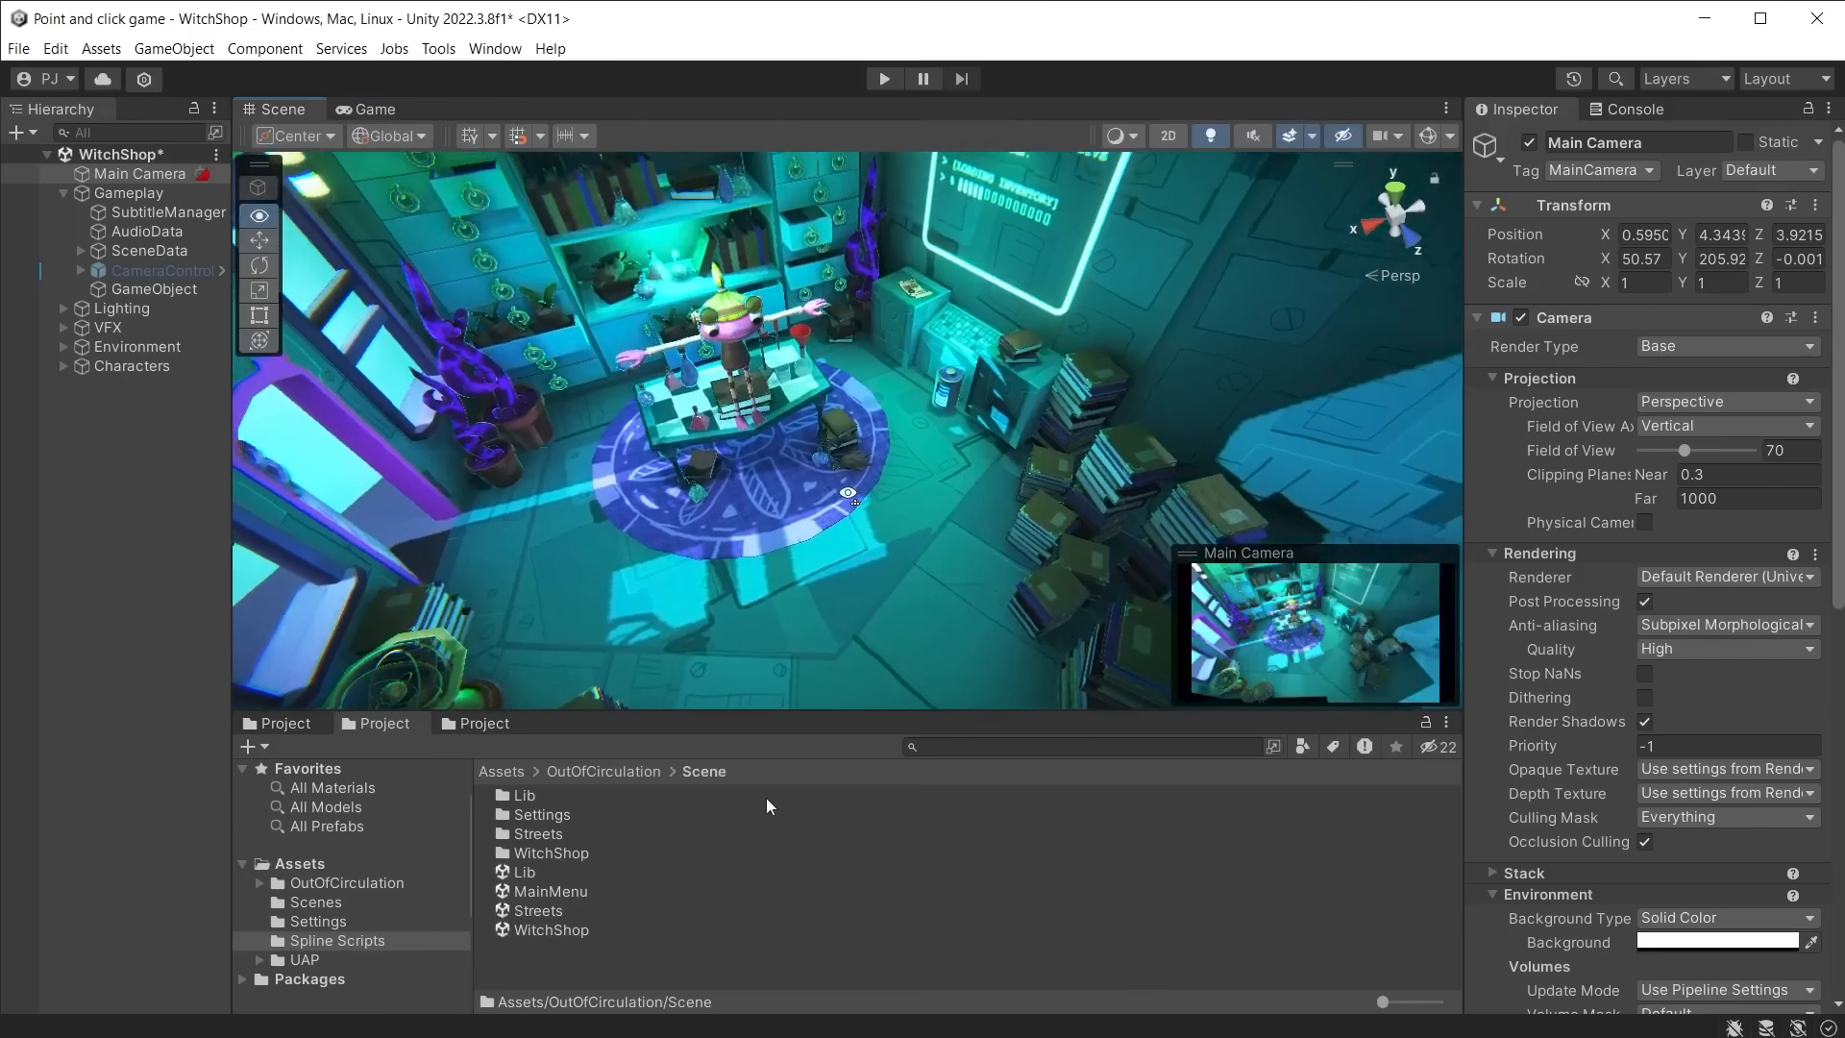
right_drag(847, 492, 845, 496)
middle_drag(846, 496, 832, 488)
click(142, 174)
click(159, 49)
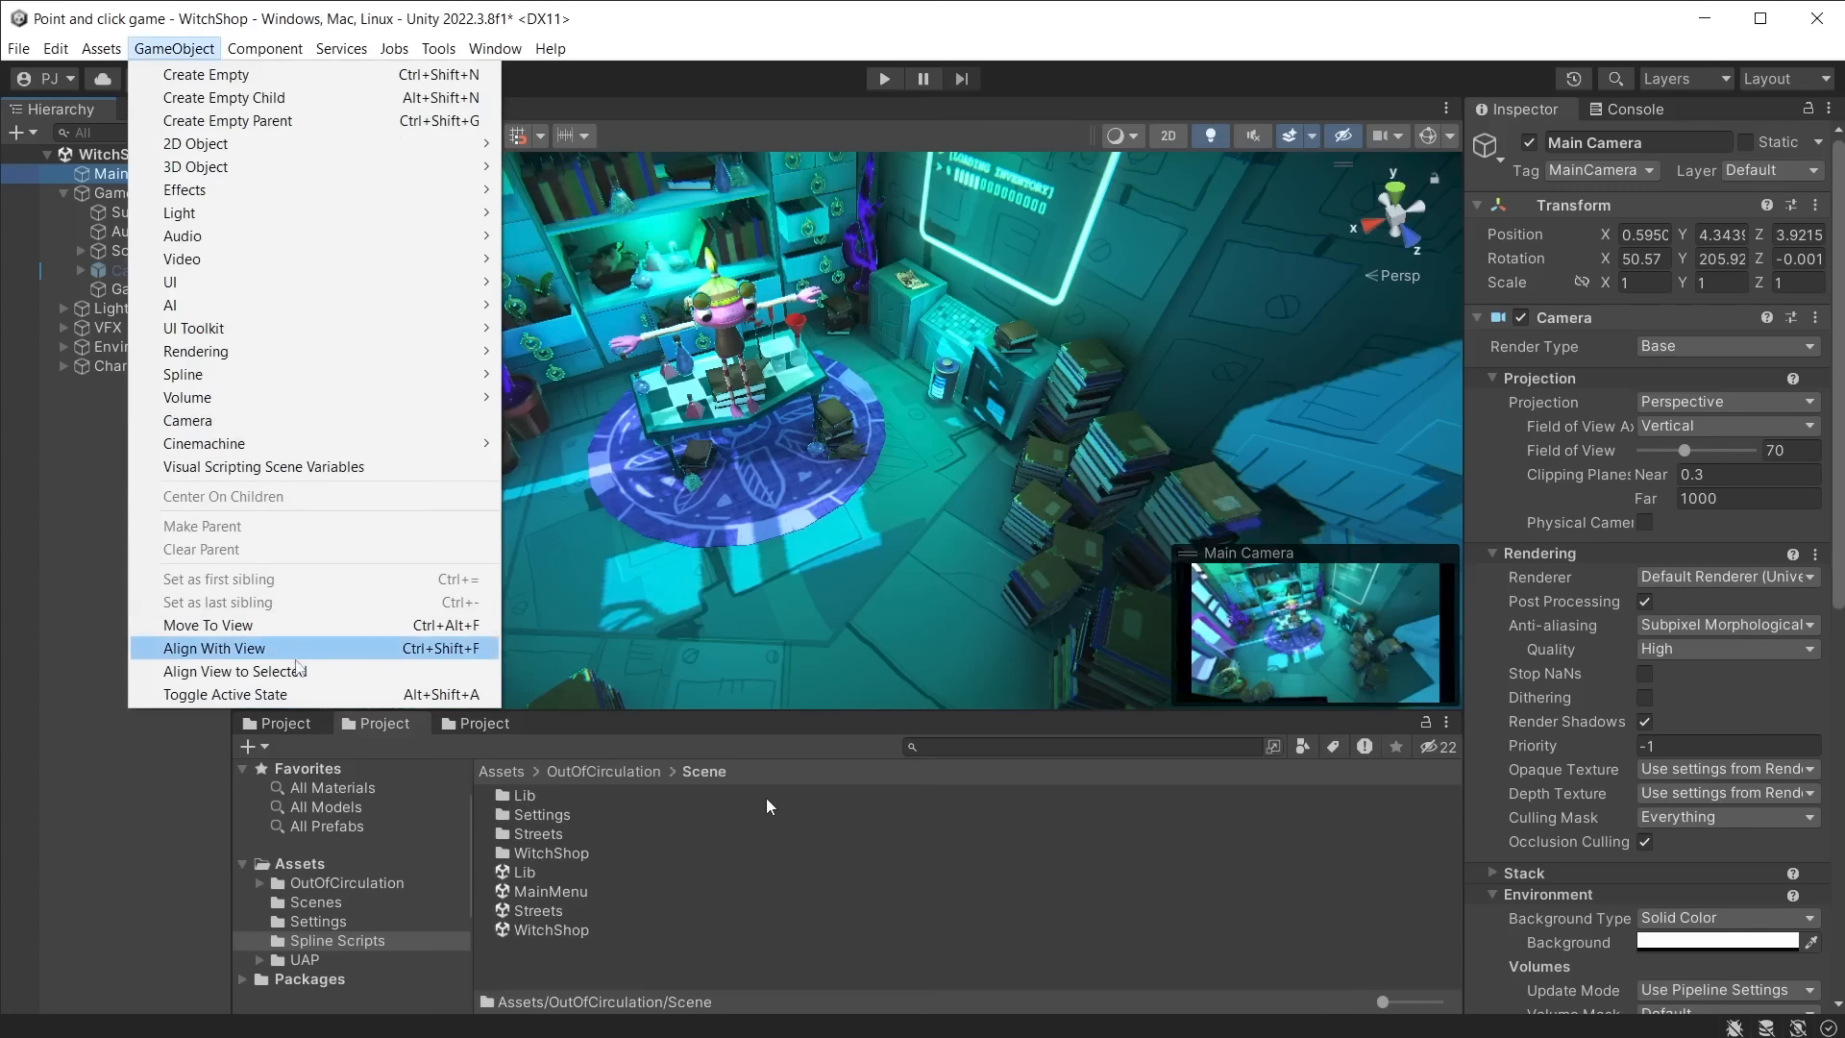
click(293, 648)
click(360, 112)
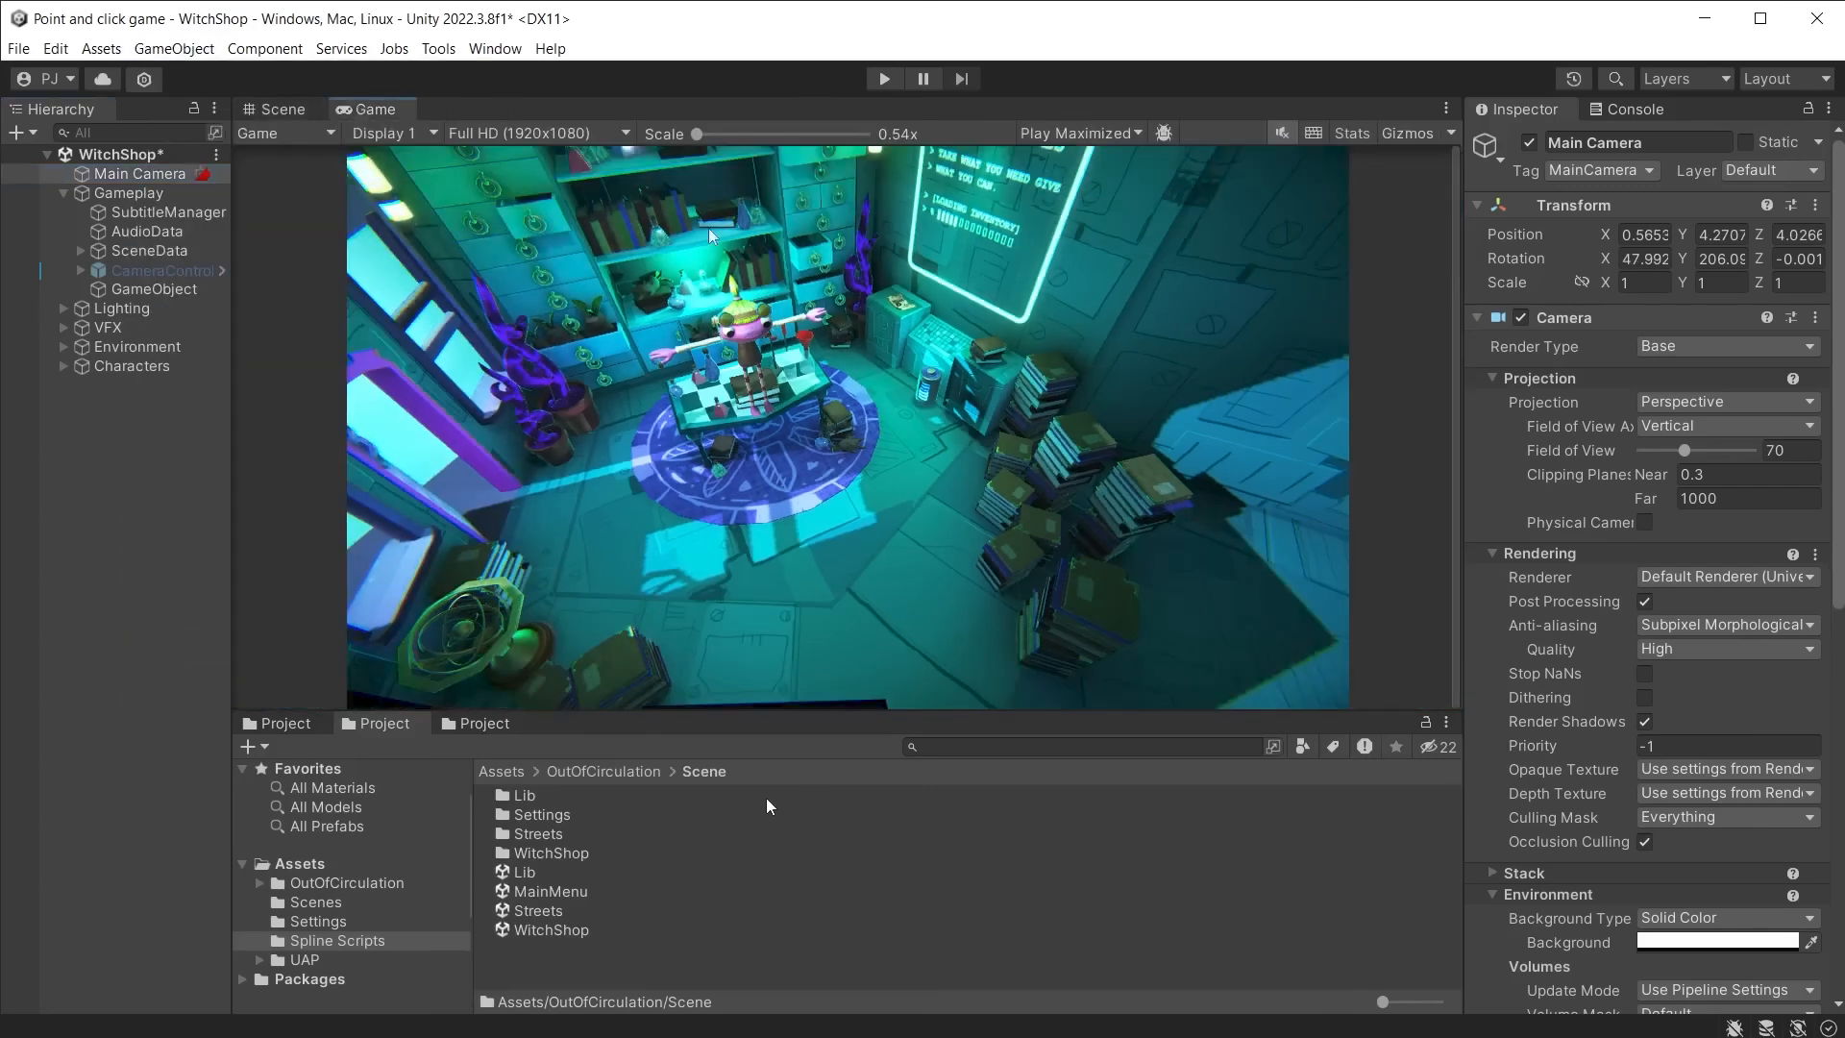
drag(1684, 451, 1681, 452)
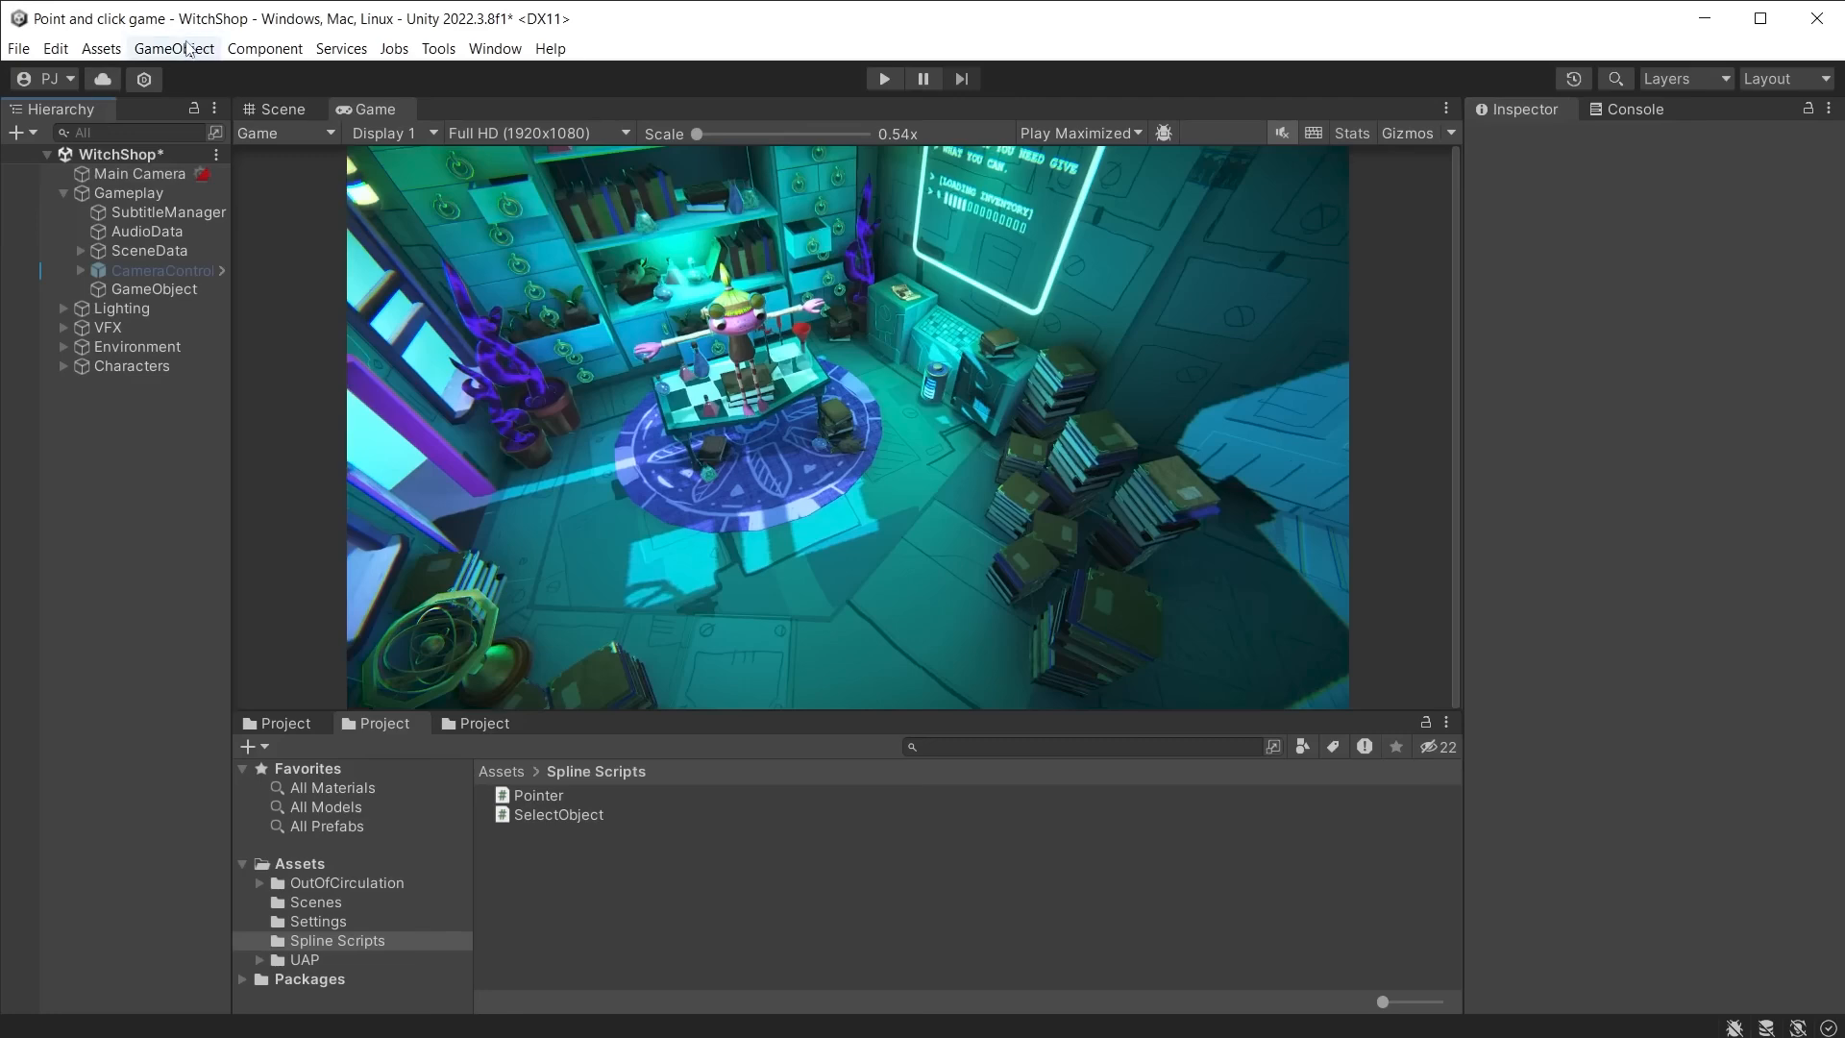
Step: Create an empty object named PointerObject and attach the Pointer script to it
click(192, 48)
click(215, 81)
text(PointerObject)
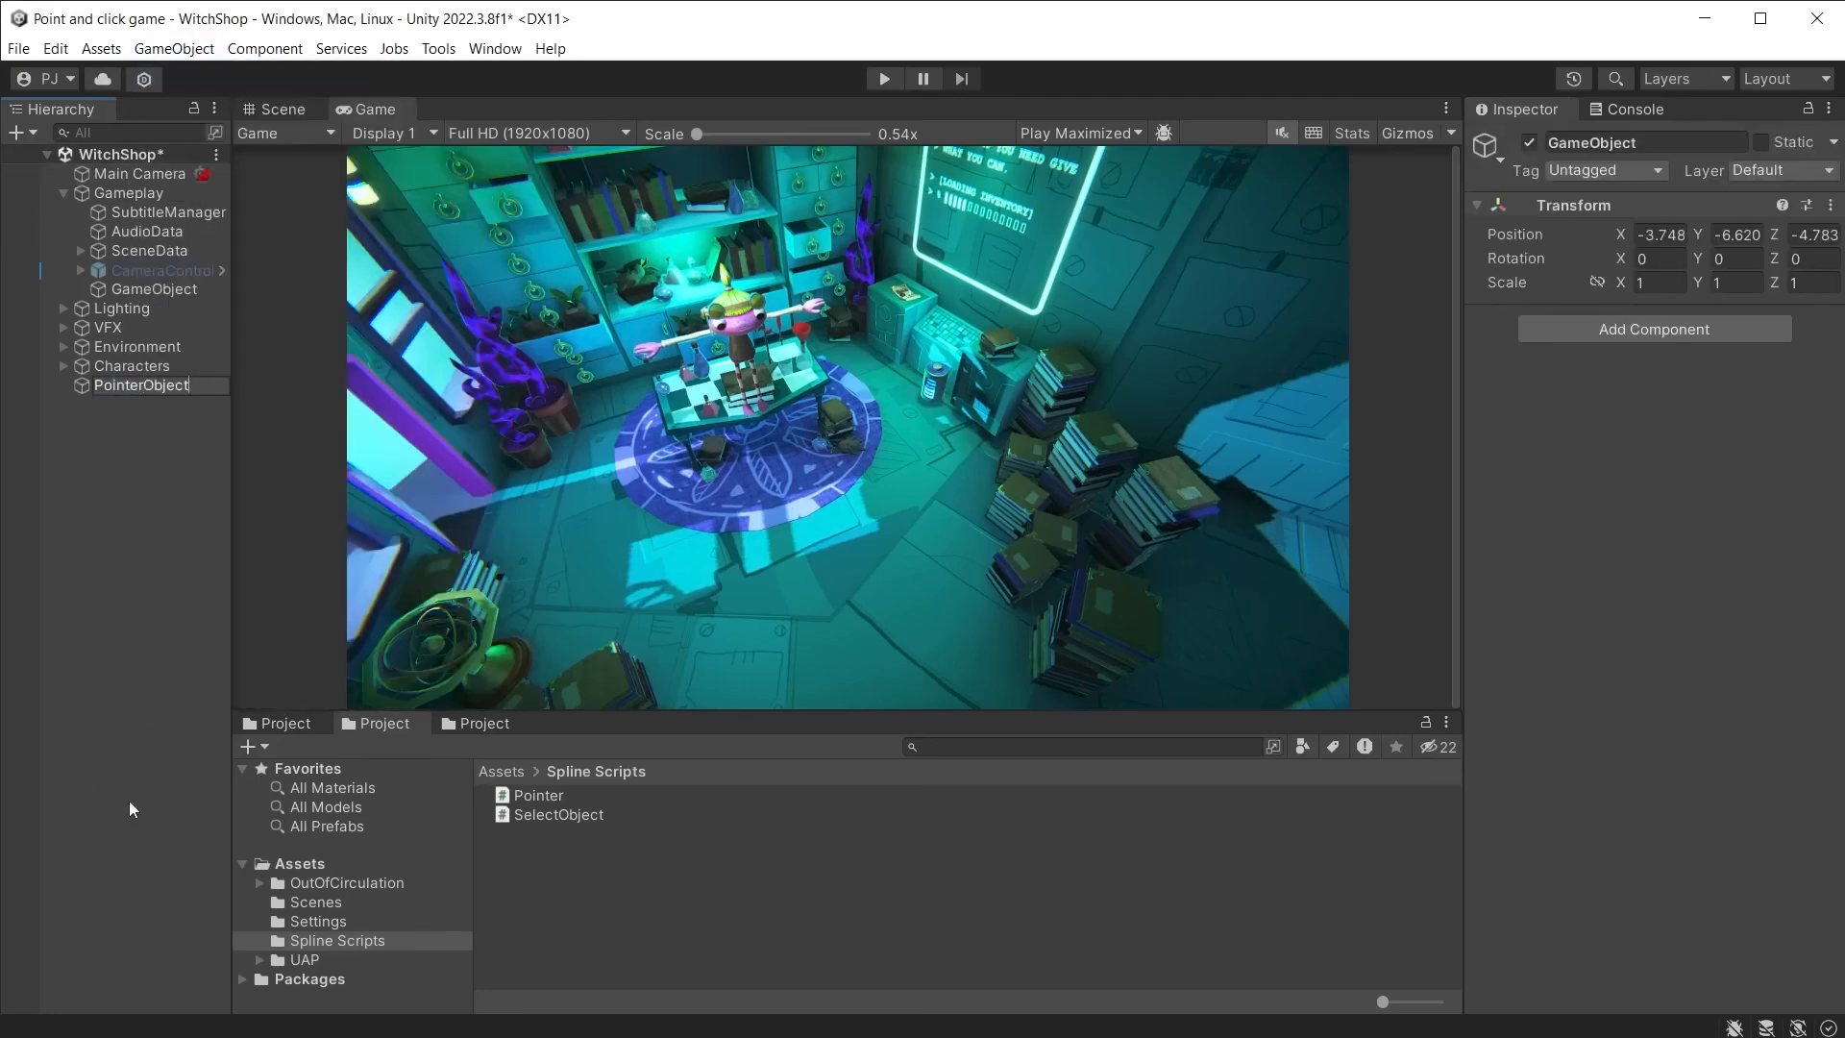
key(Return)
drag(540, 794, 1614, 510)
click(1685, 372)
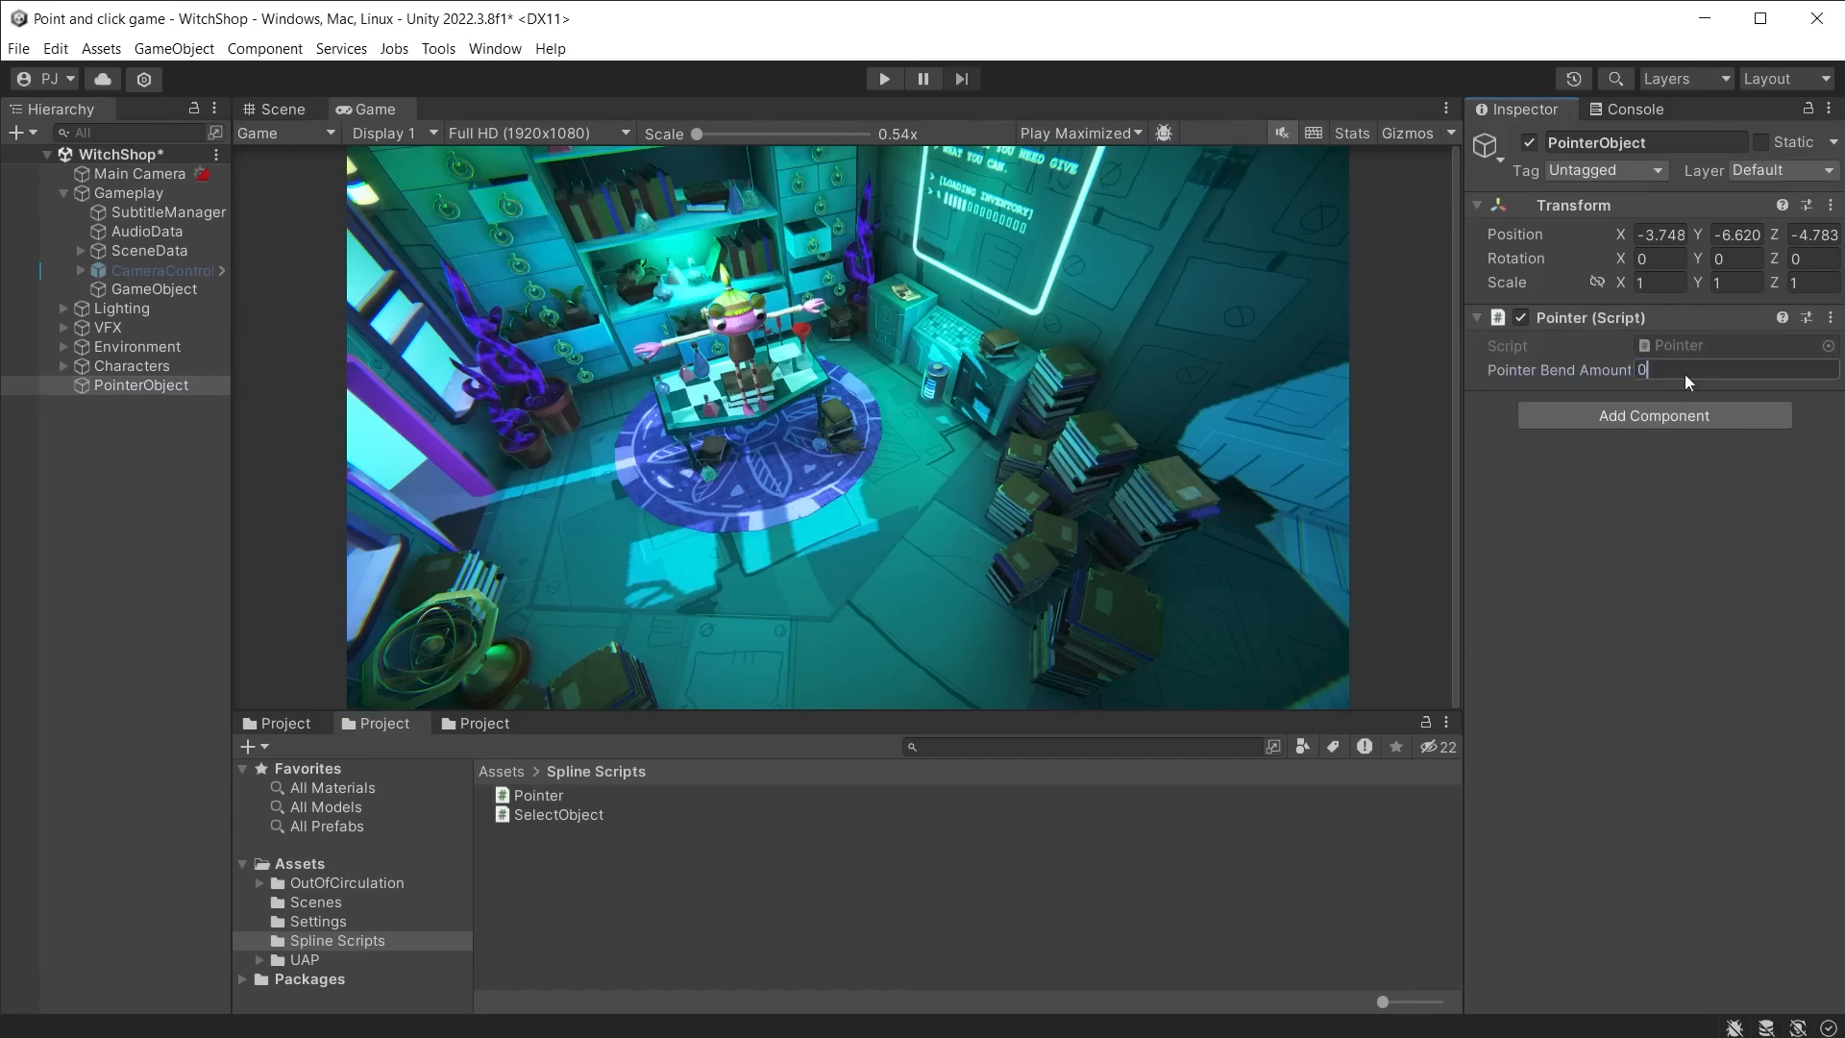
Step: Add Spline and Spline Instantiate components to PointerObject, with one empty item to instantiate
click(1660, 413)
text(splin)
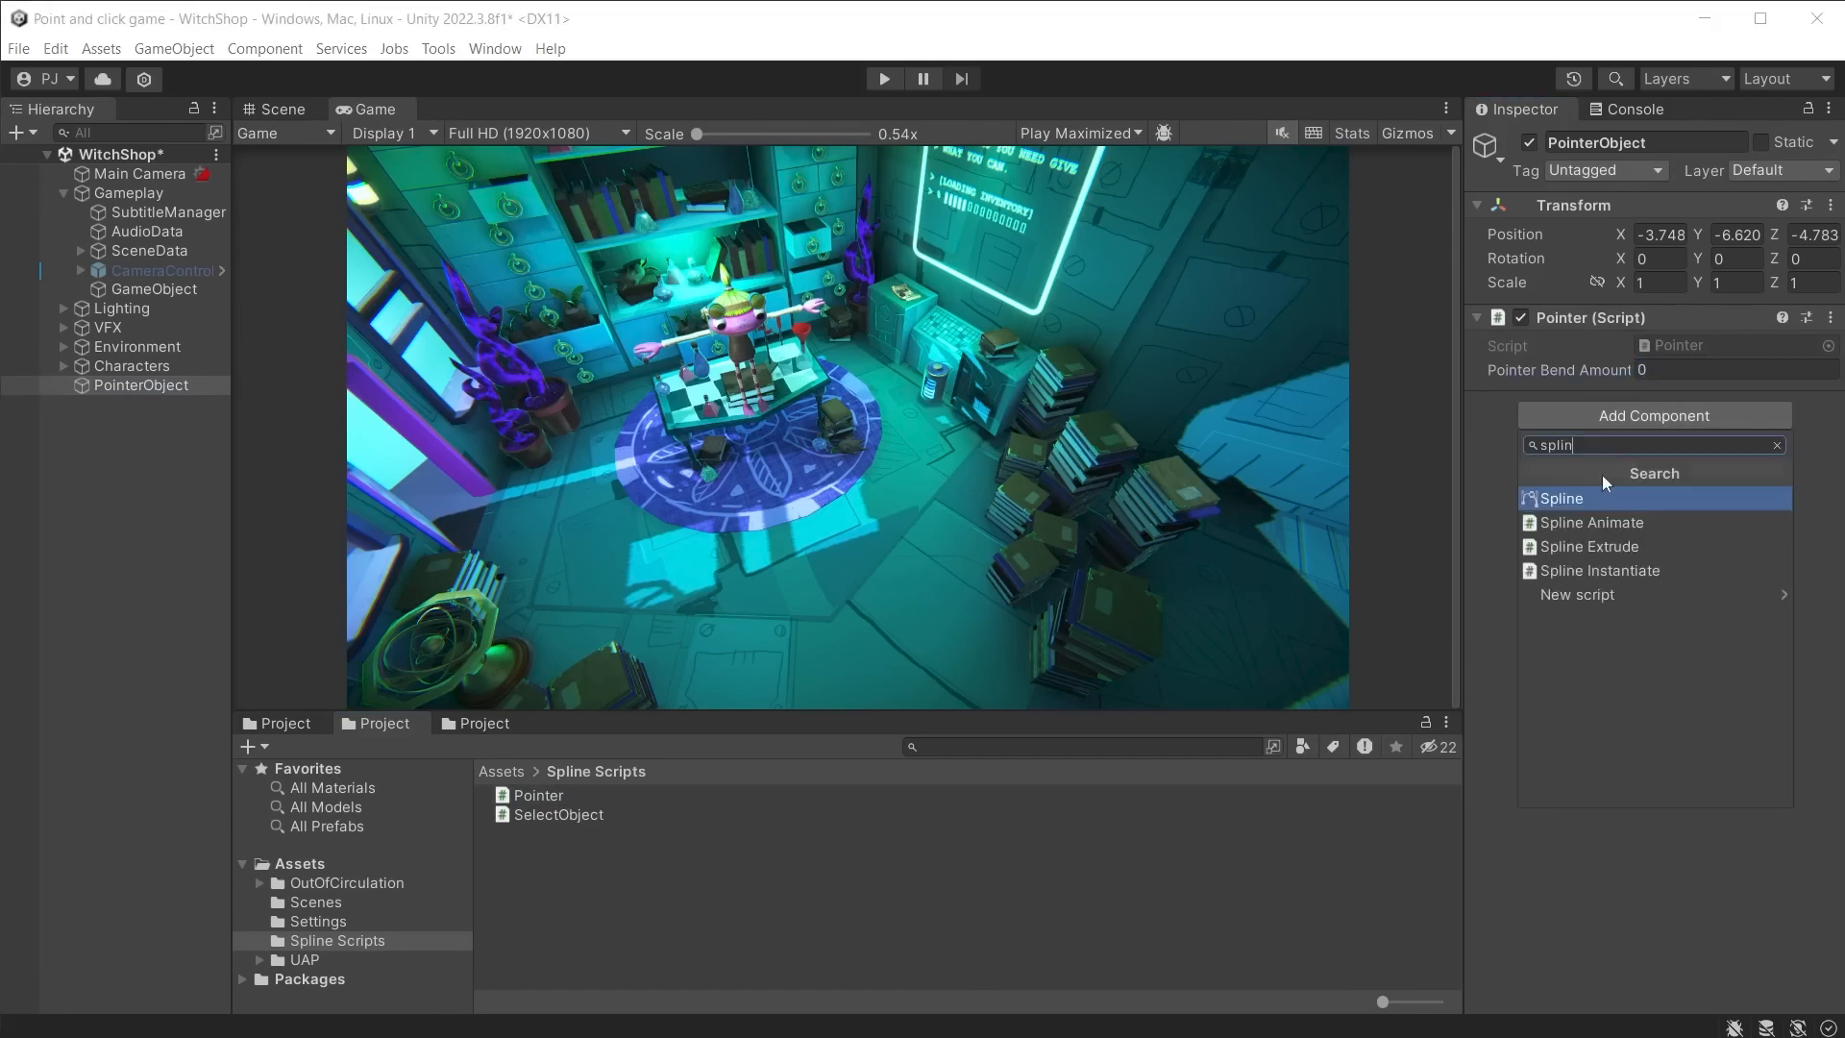
click(1564, 502)
click(1635, 751)
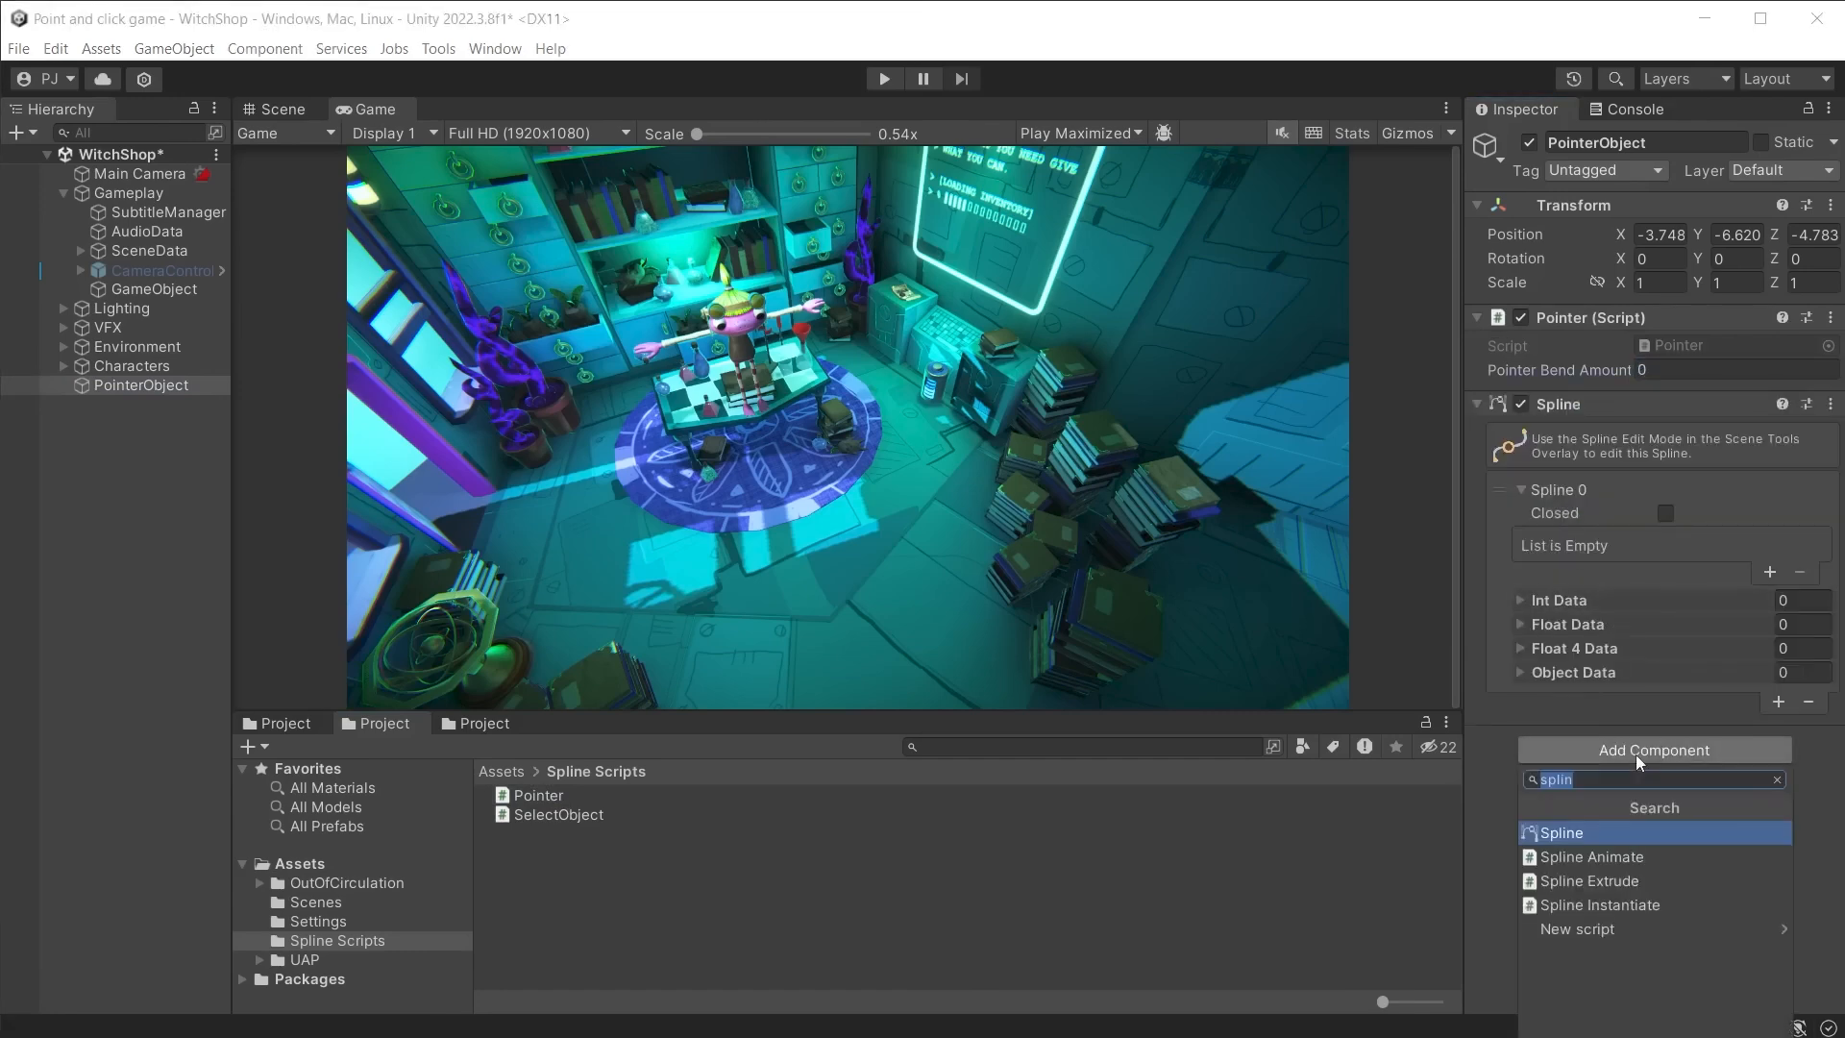
click(1621, 903)
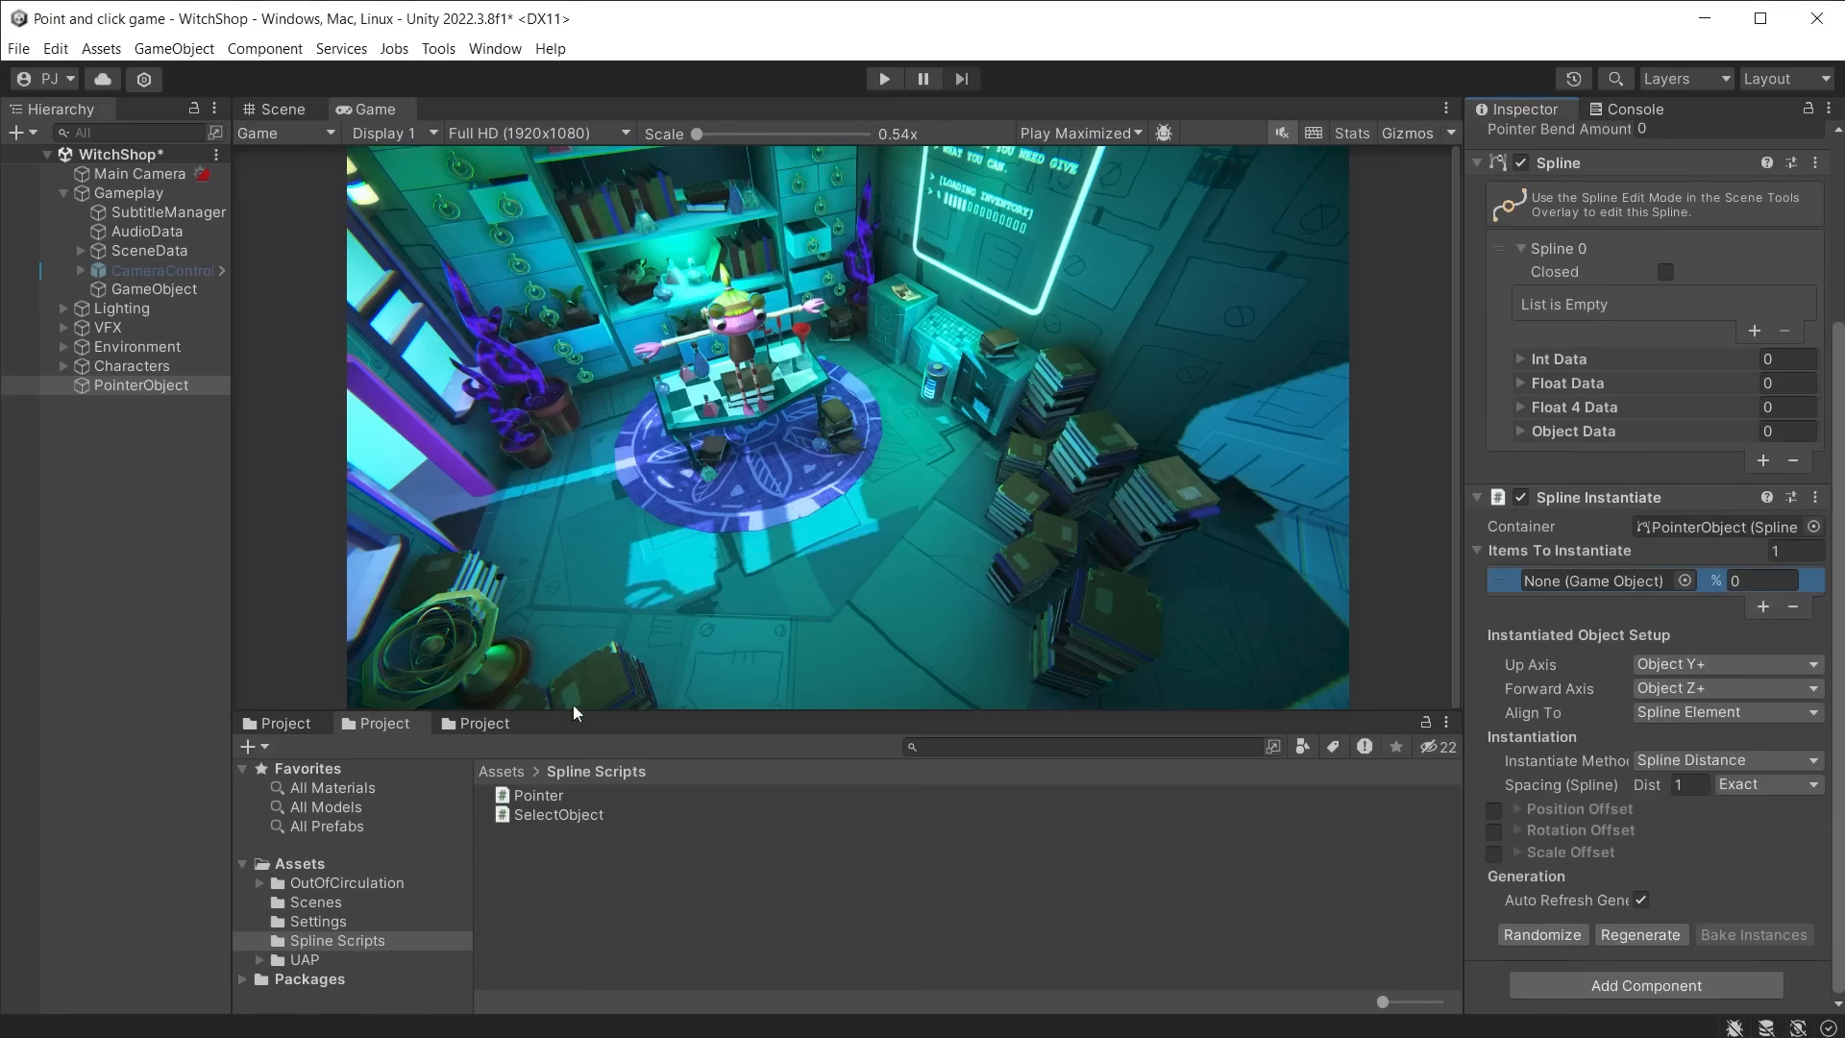
Step: Examine the ArrowYellow texture, the ArrowMat material's Universal Render Pipeline Unlit shader and the ArrowObject prefab in the Prefabs folder
click(288, 724)
click(719, 832)
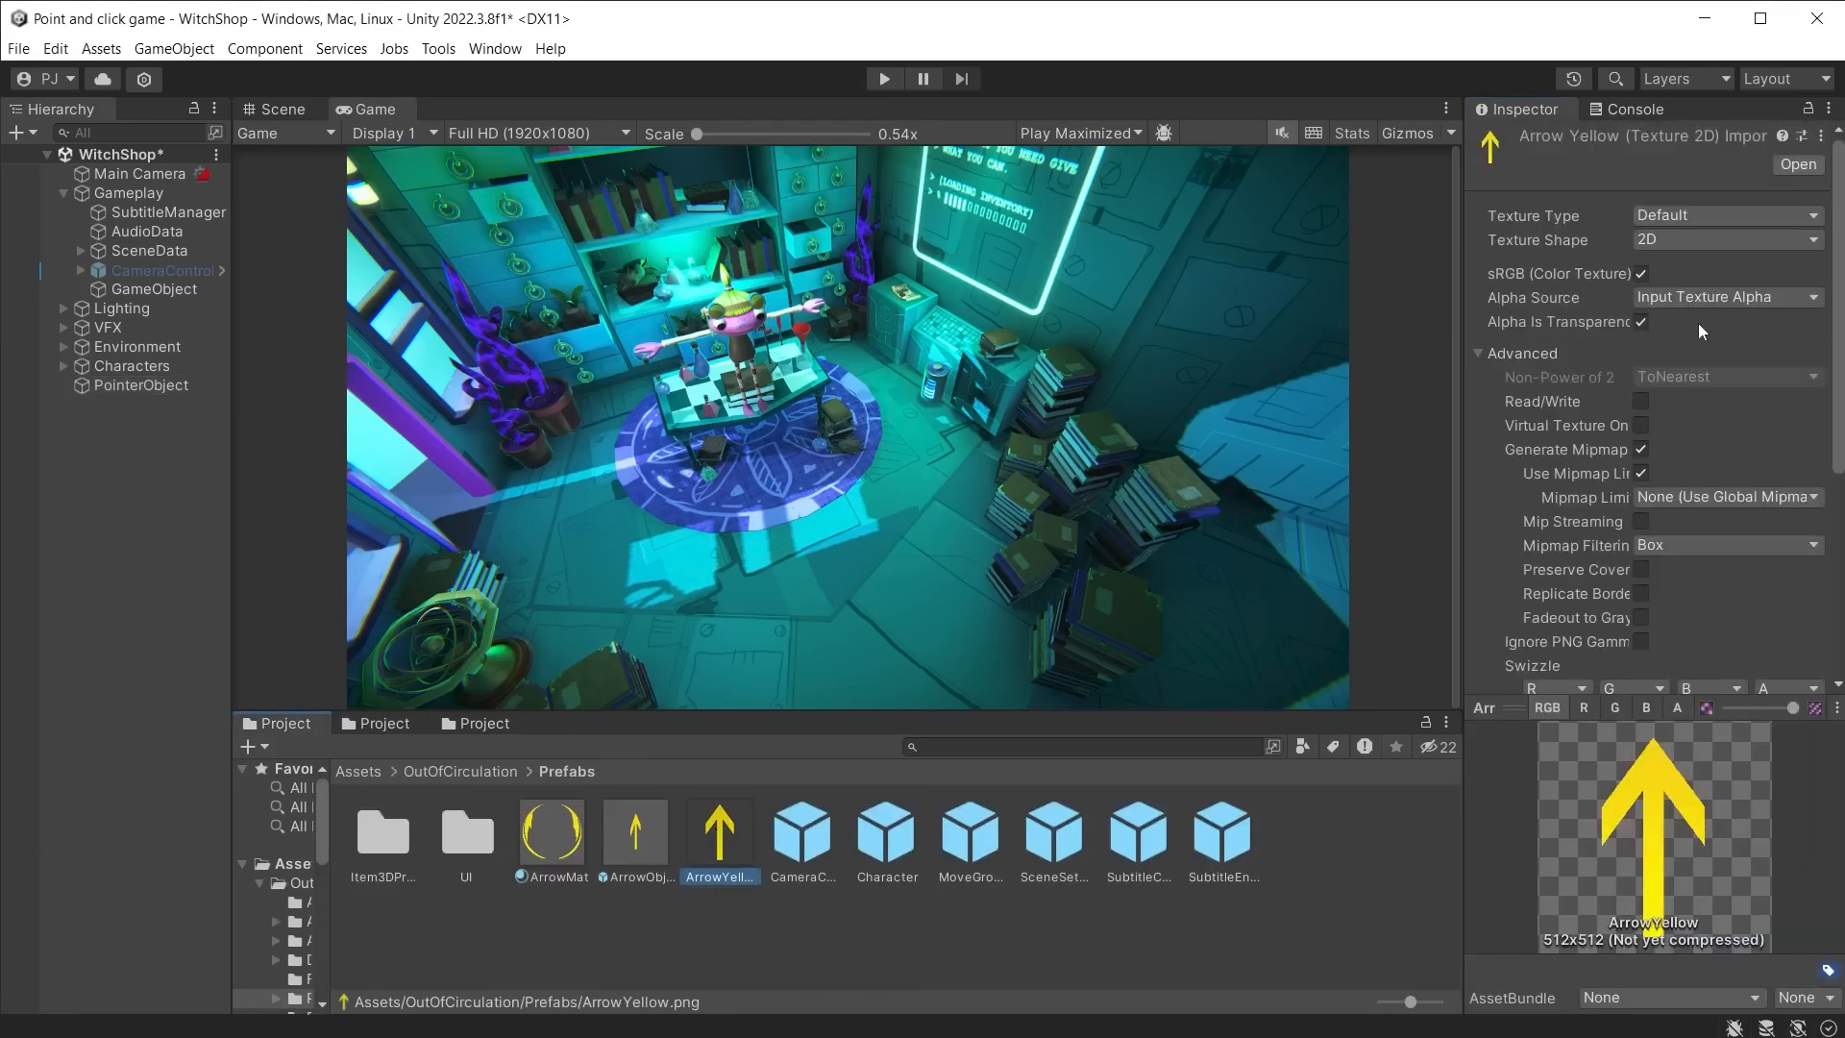
click(1703, 159)
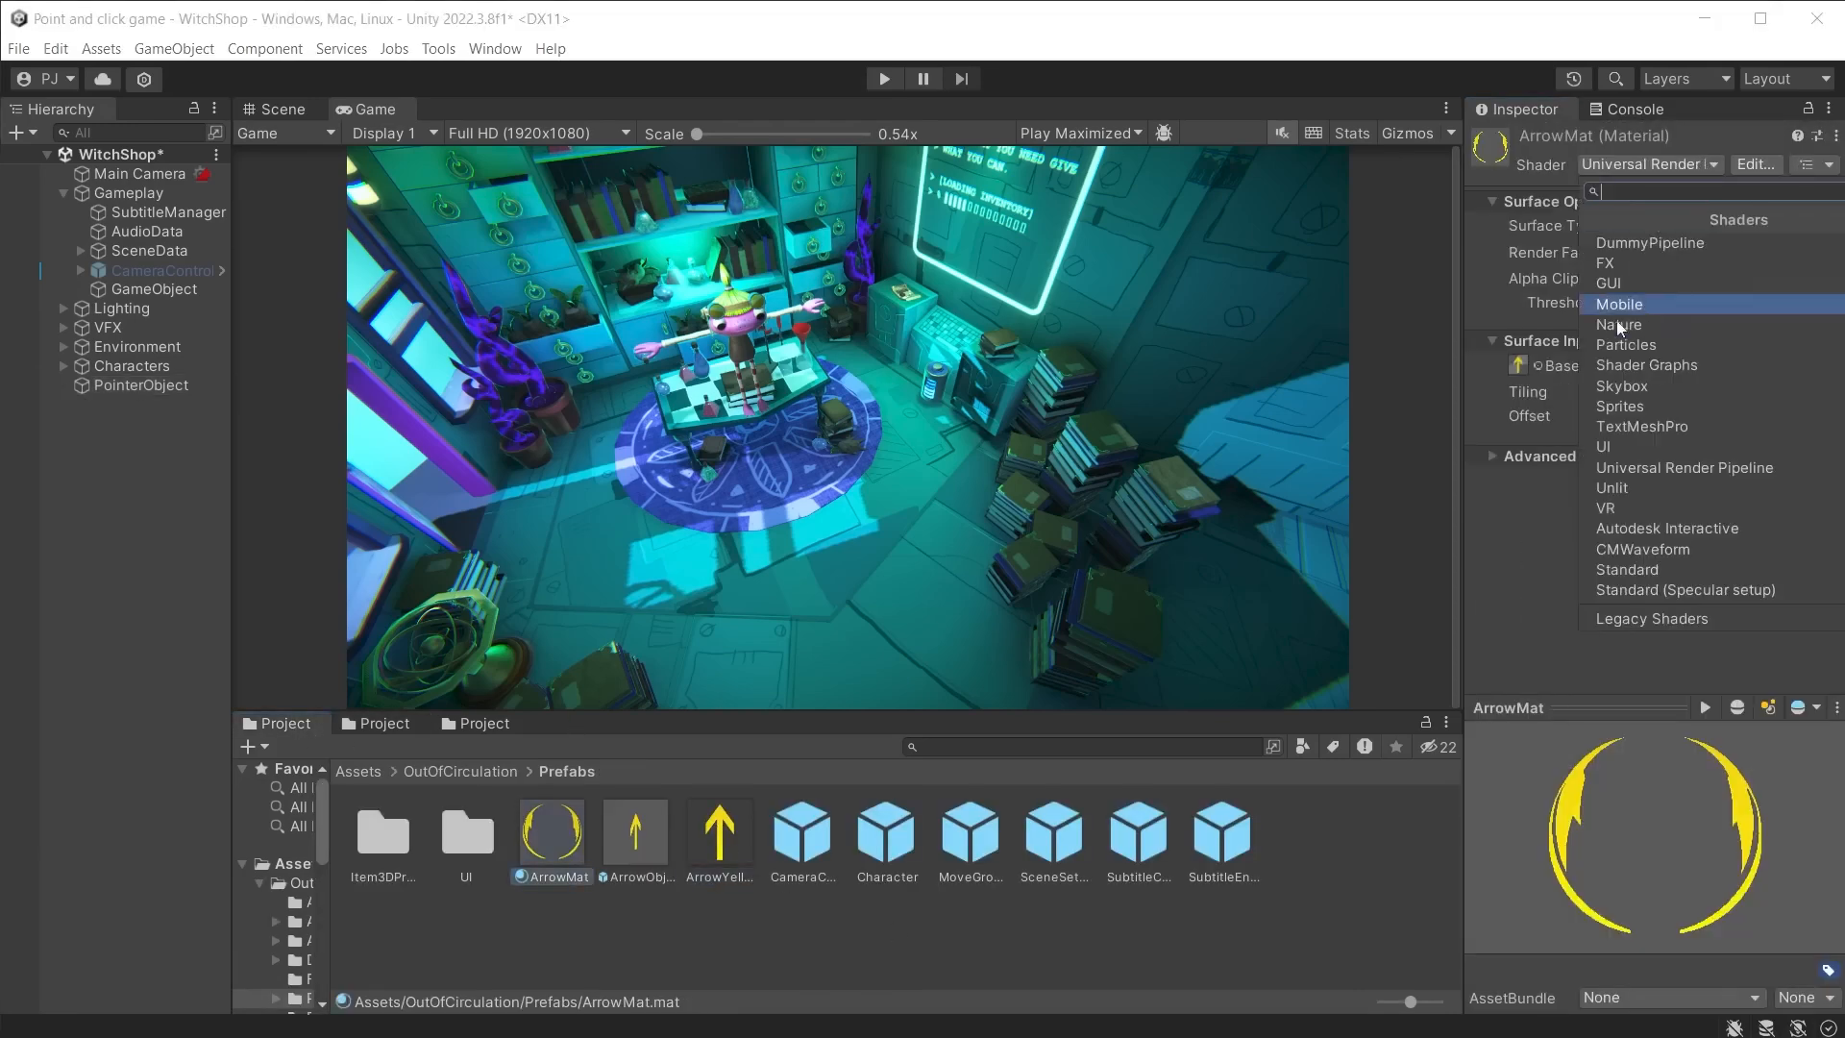
click(1606, 467)
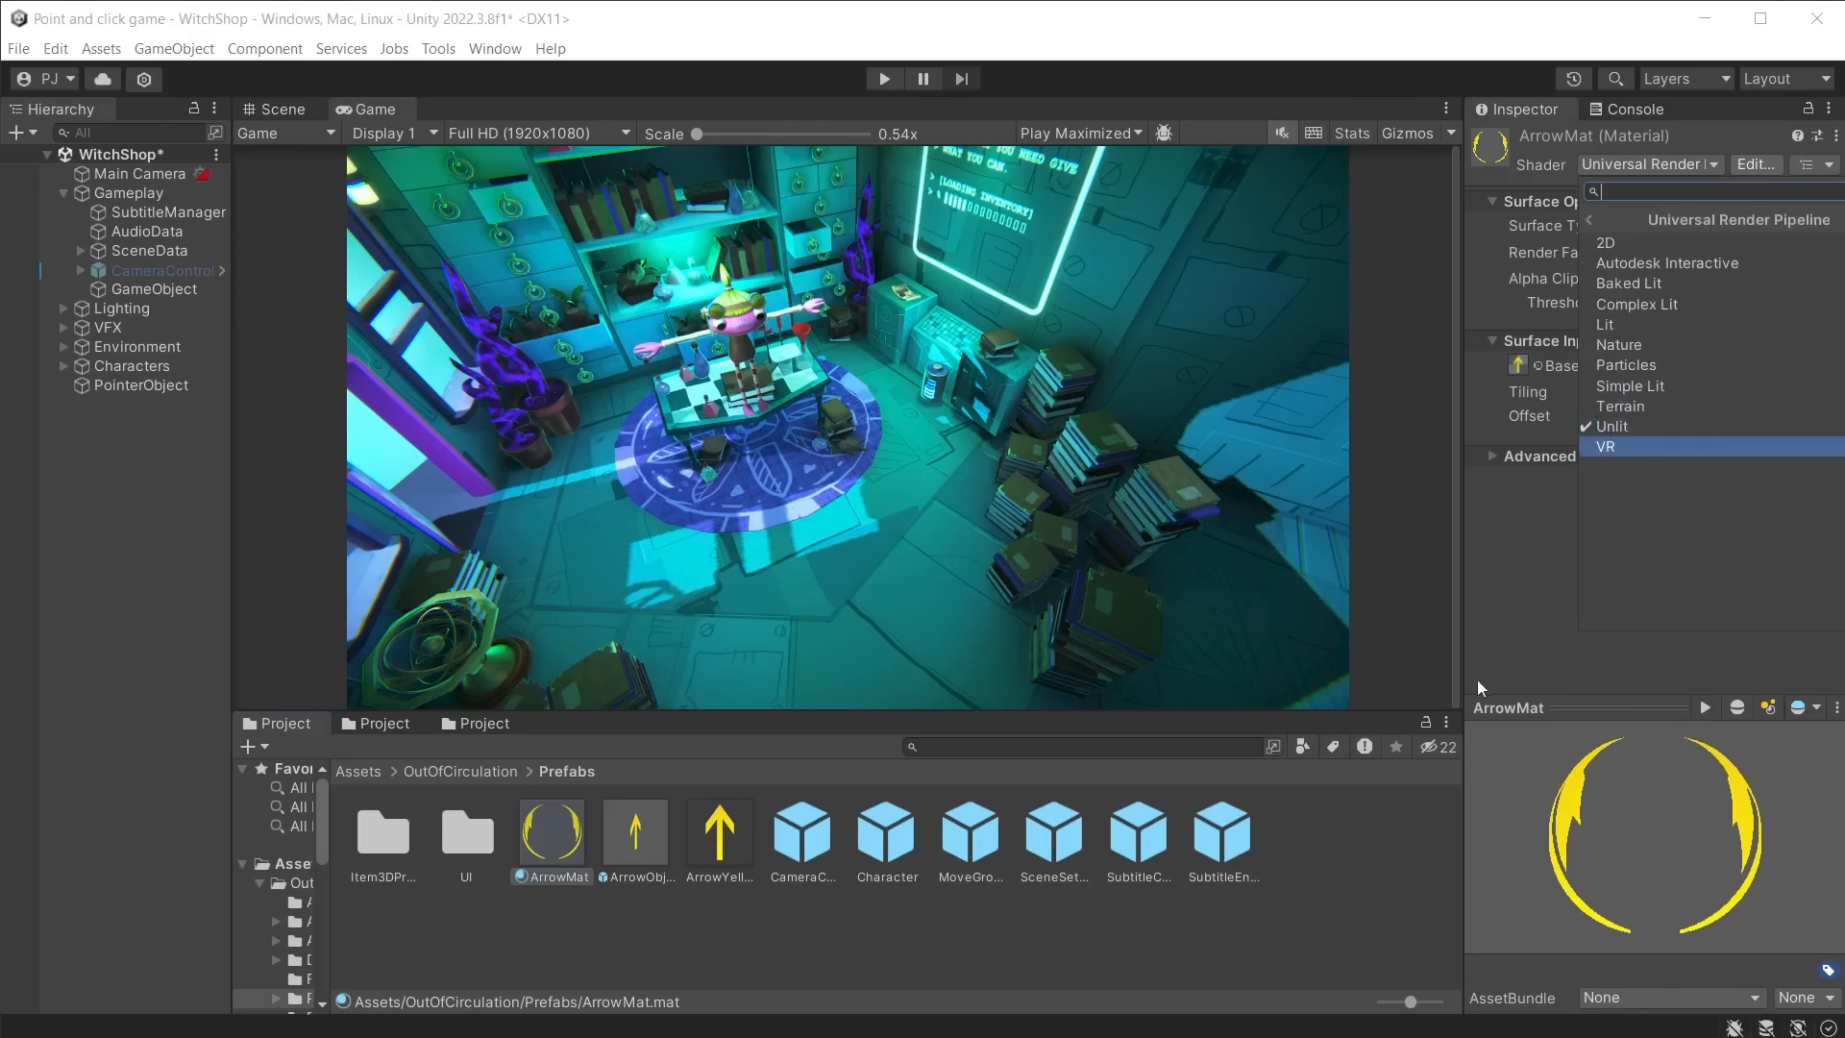
click(1612, 426)
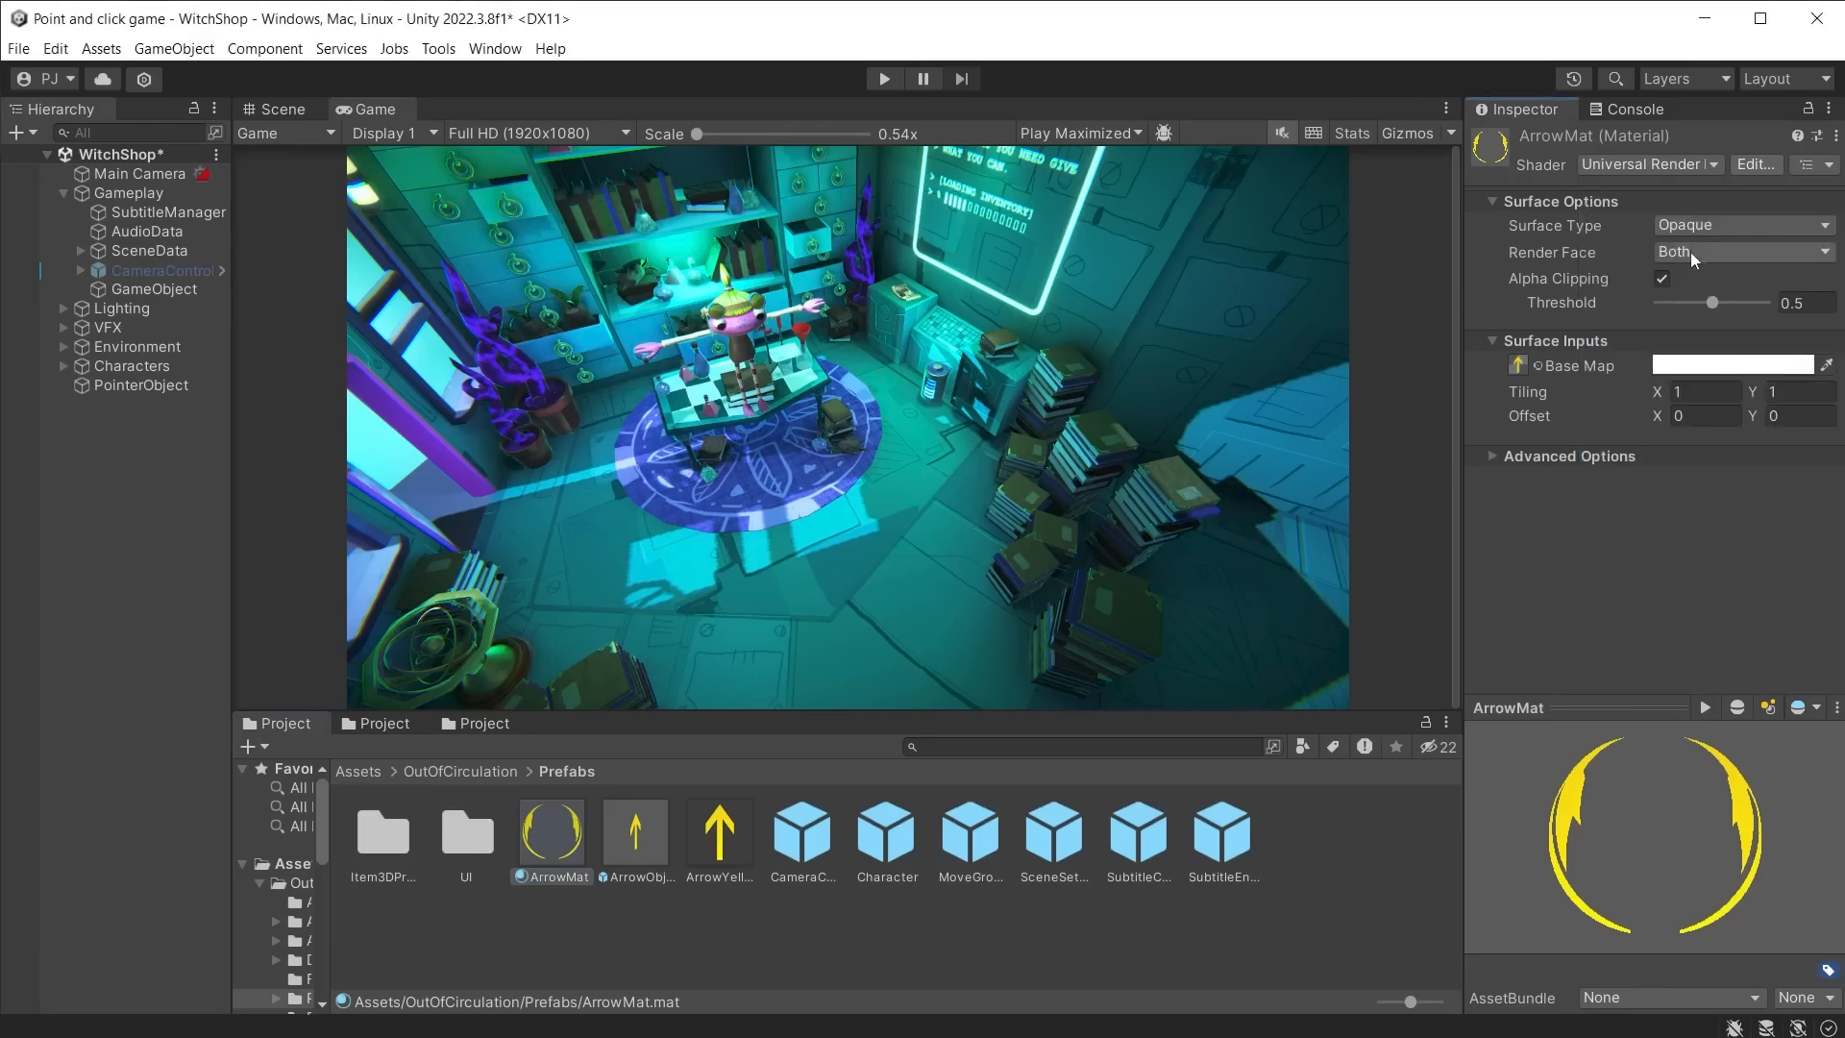
click(624, 861)
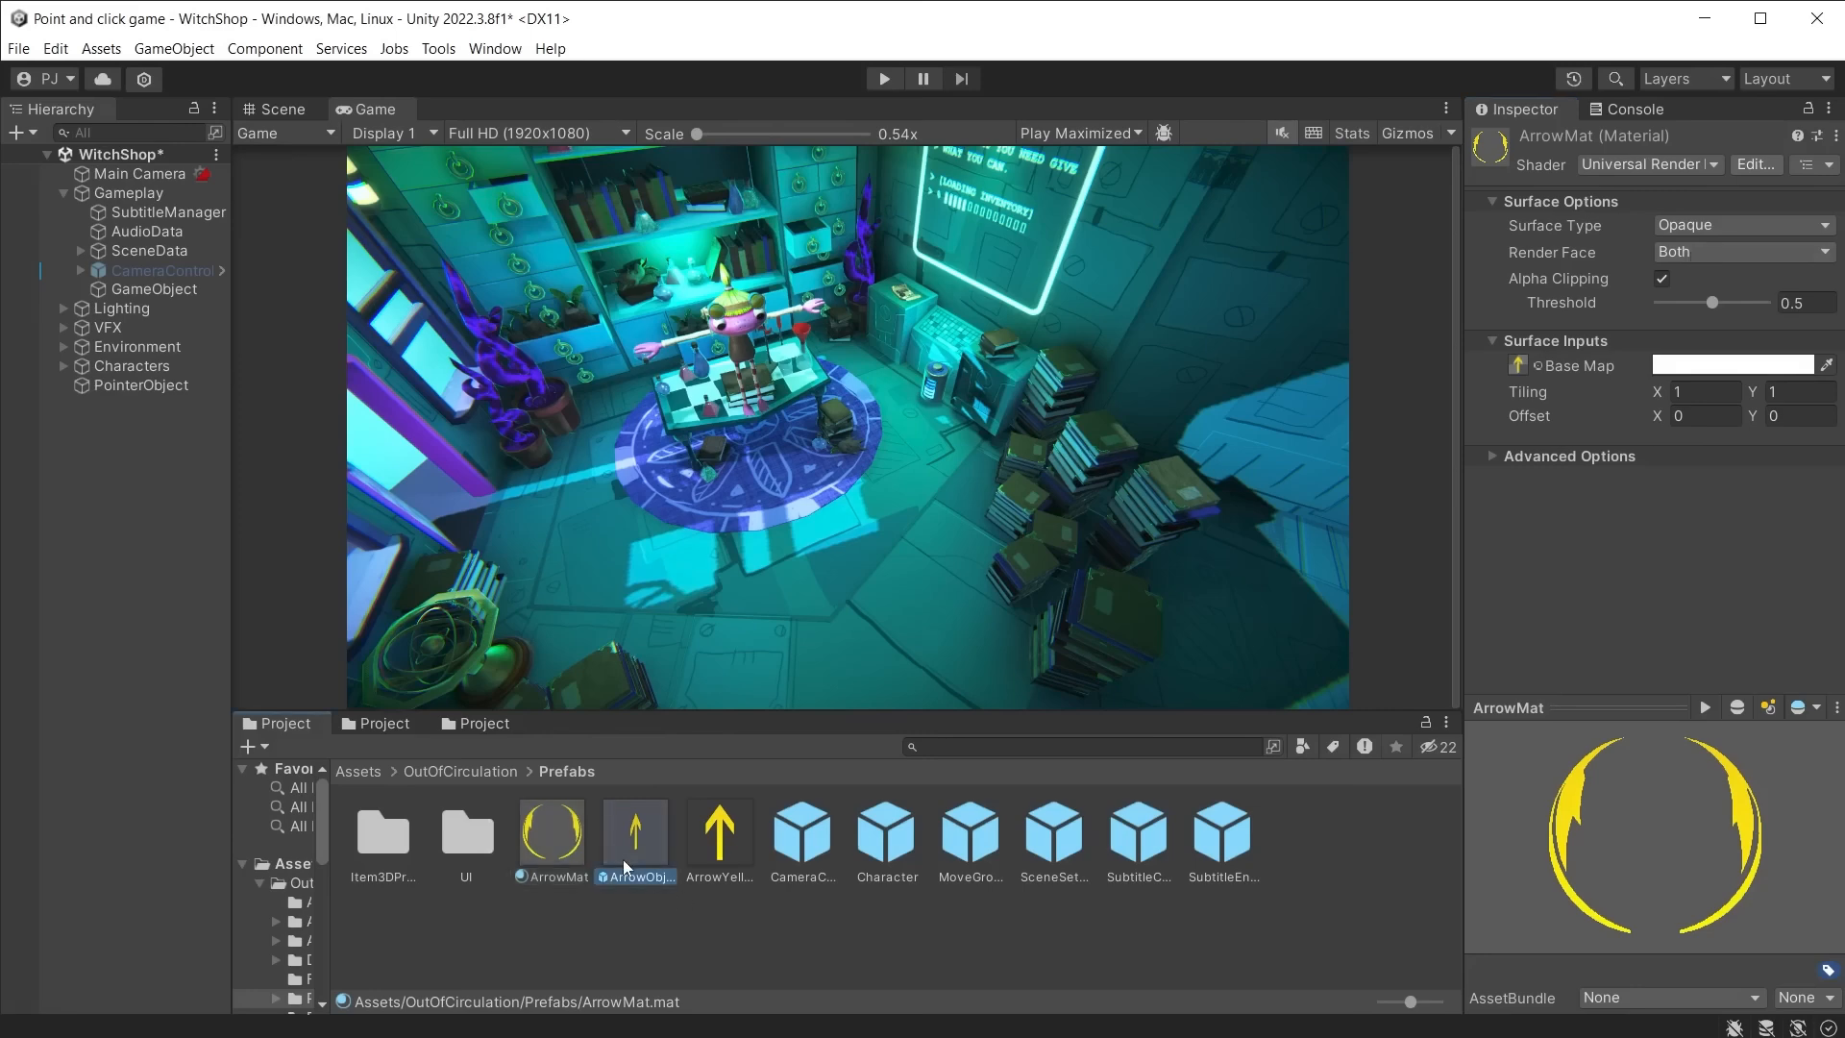
mouse_move(1667, 863)
mouse_down()
mouse_move(1370, 861)
mouse_move(1647, 866)
mouse_up()
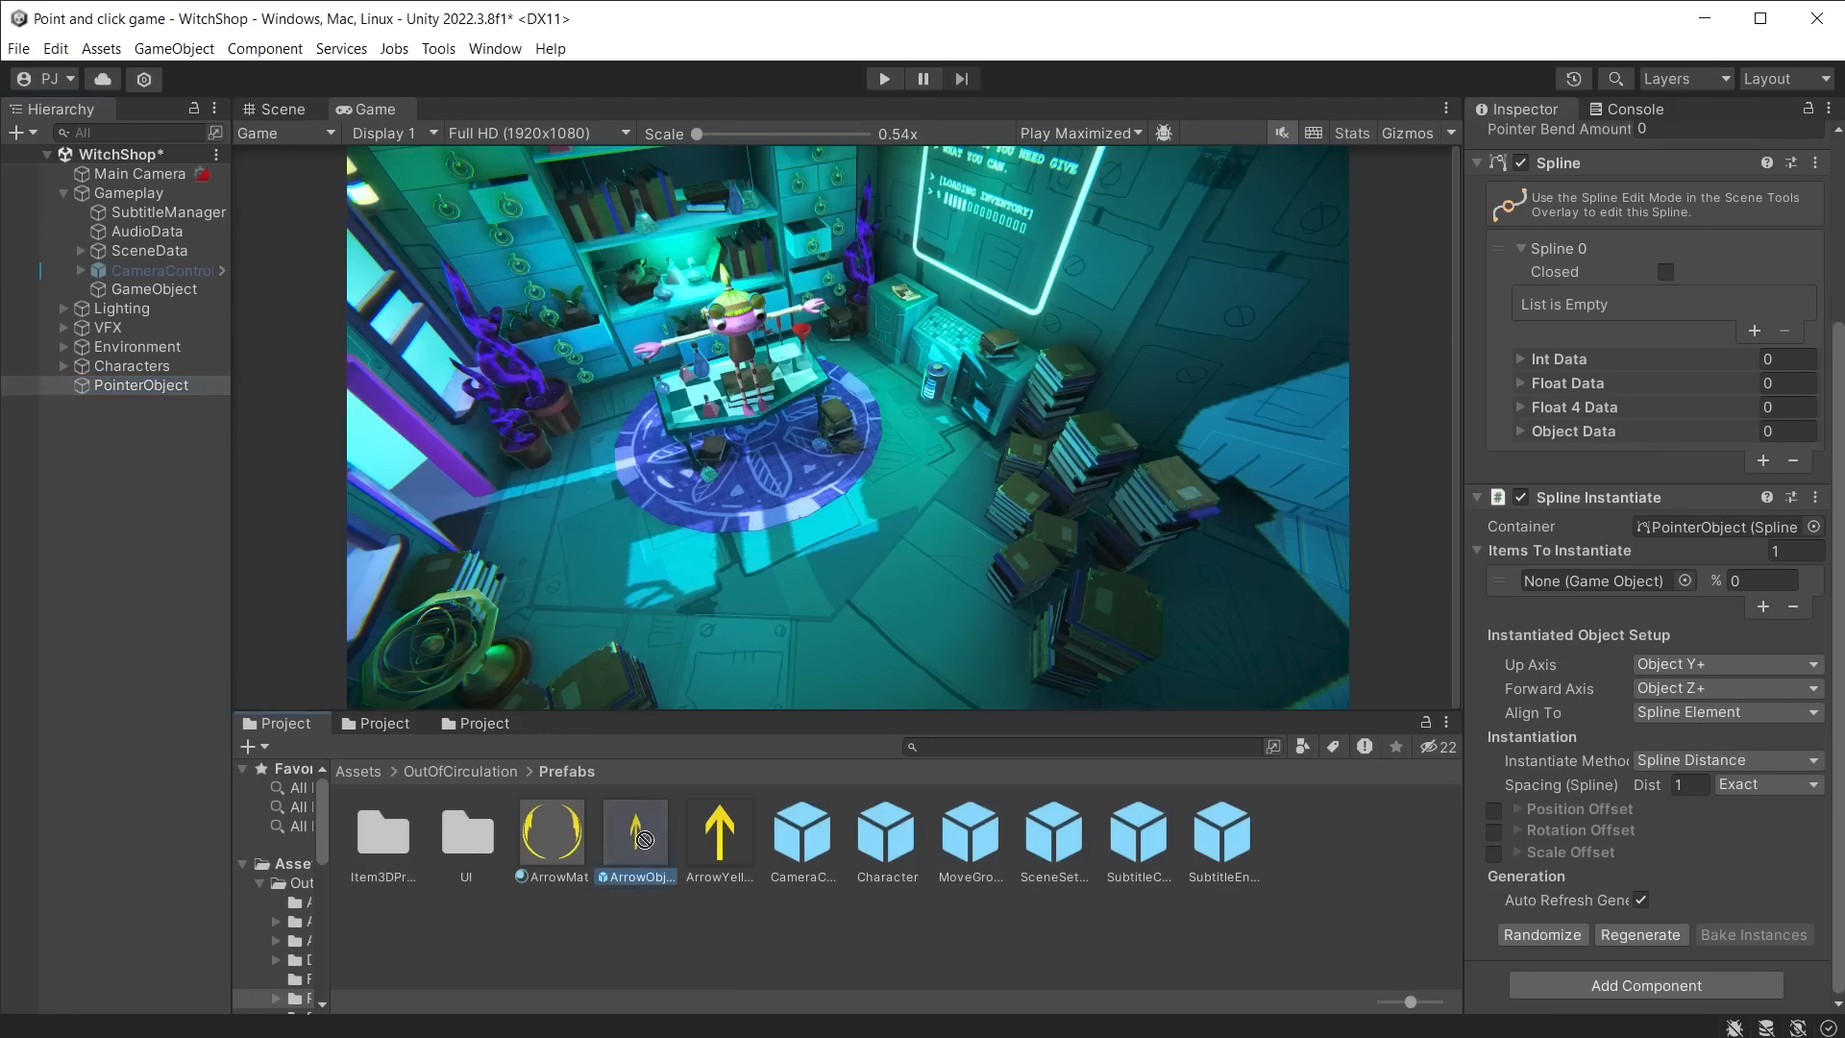
Step: Set PointerObject's Spline Instantiate to use ArrowObject with up axis Object Z+, forward axis Object Y+ and spacing distance 0.4
drag(634, 832, 1599, 585)
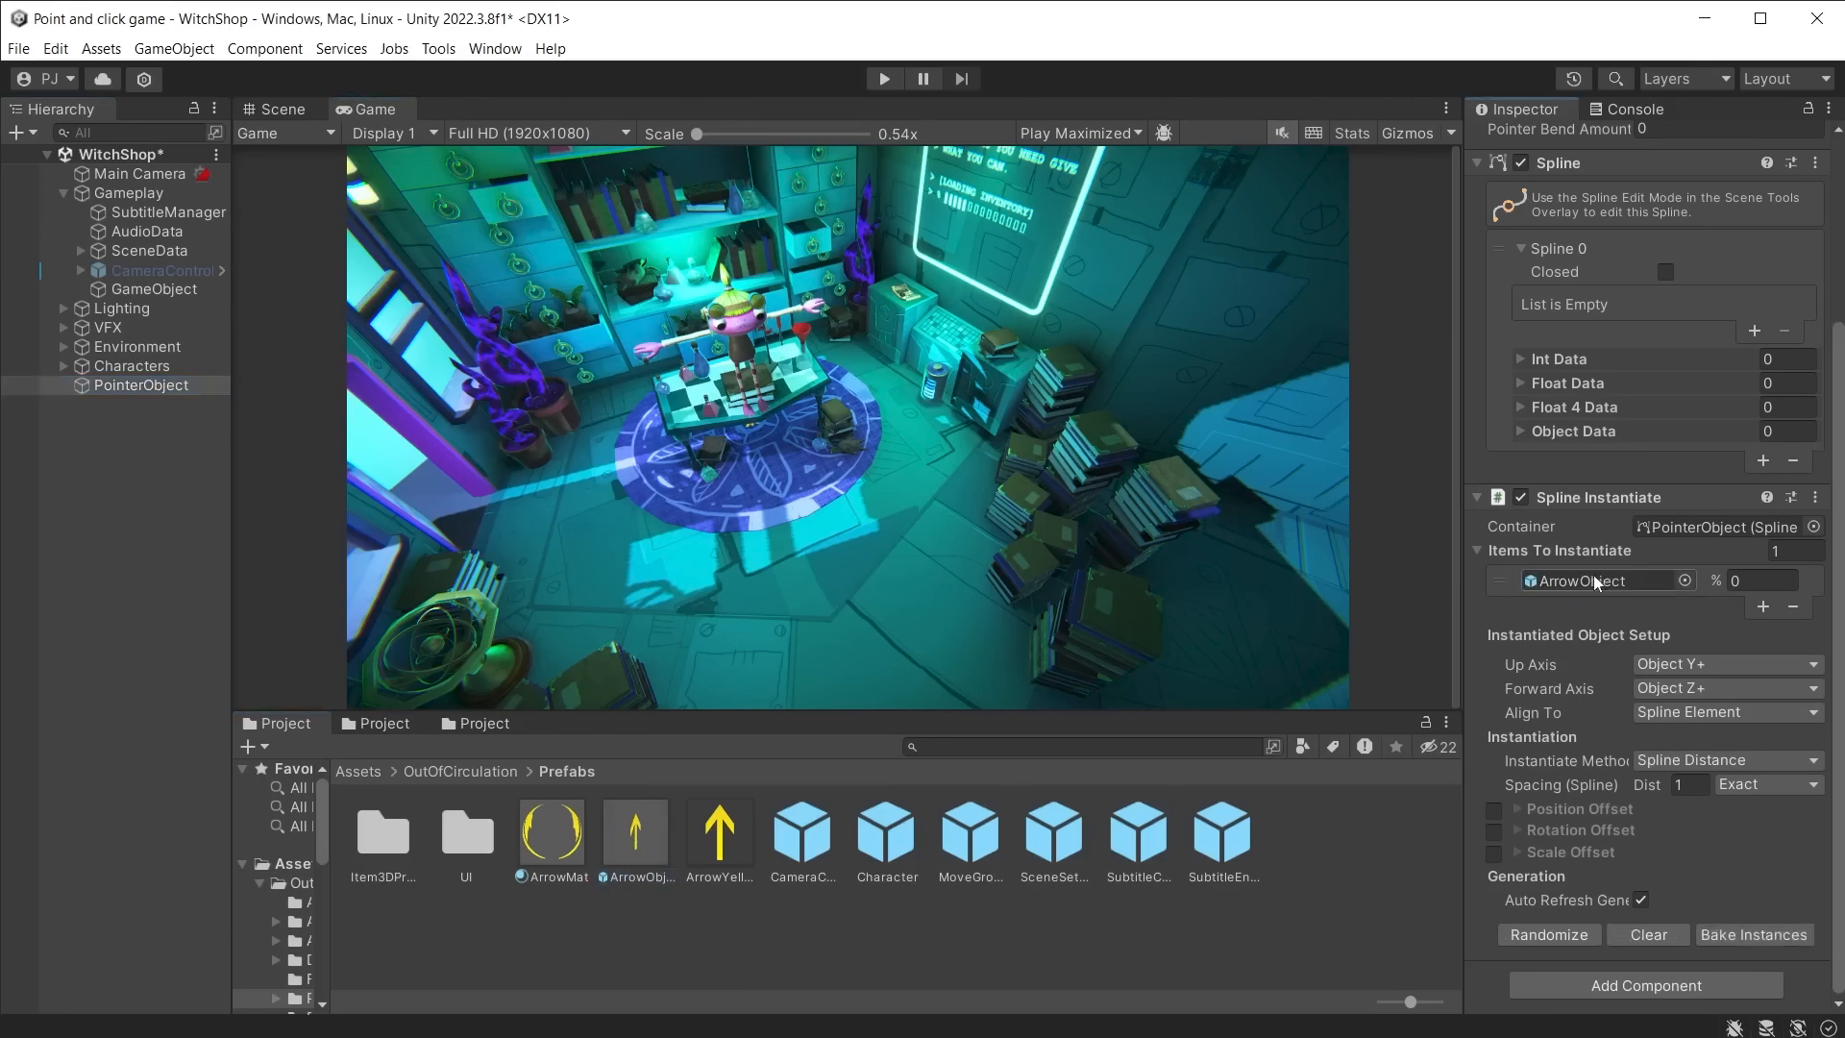
click(1699, 663)
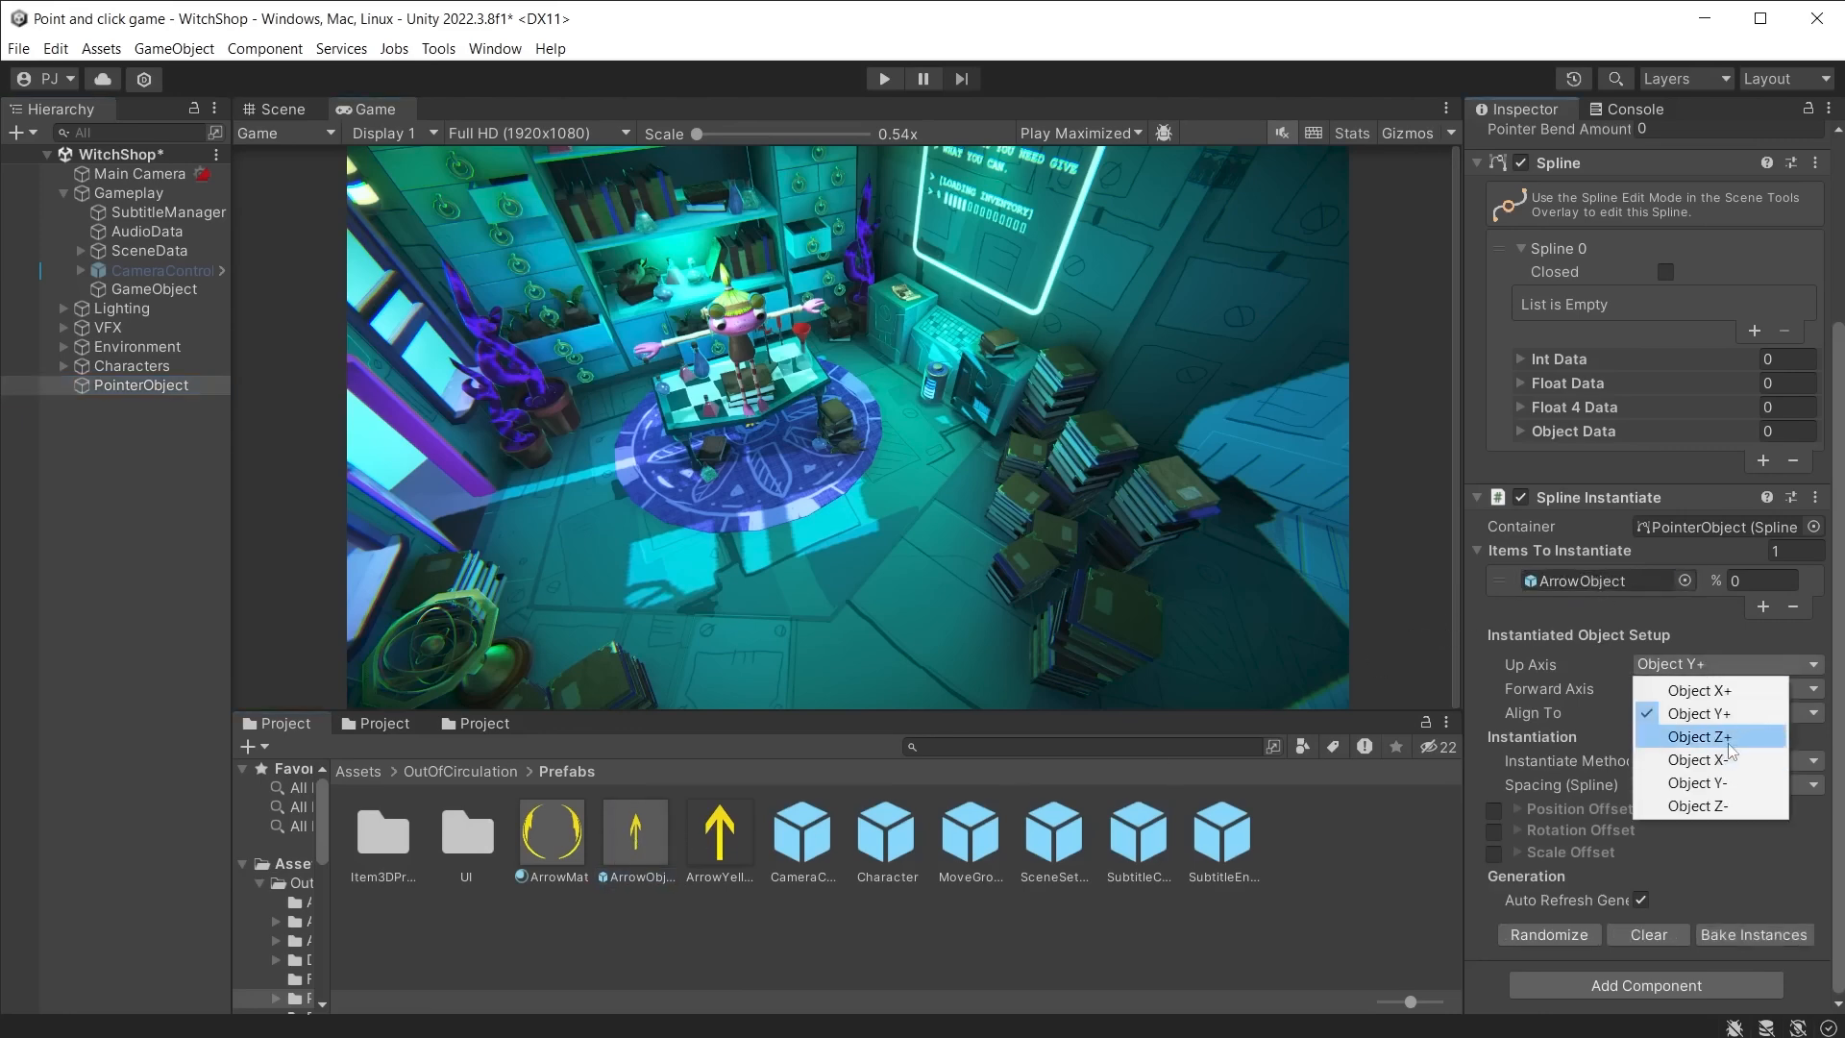
click(1681, 782)
click(1719, 688)
click(1691, 734)
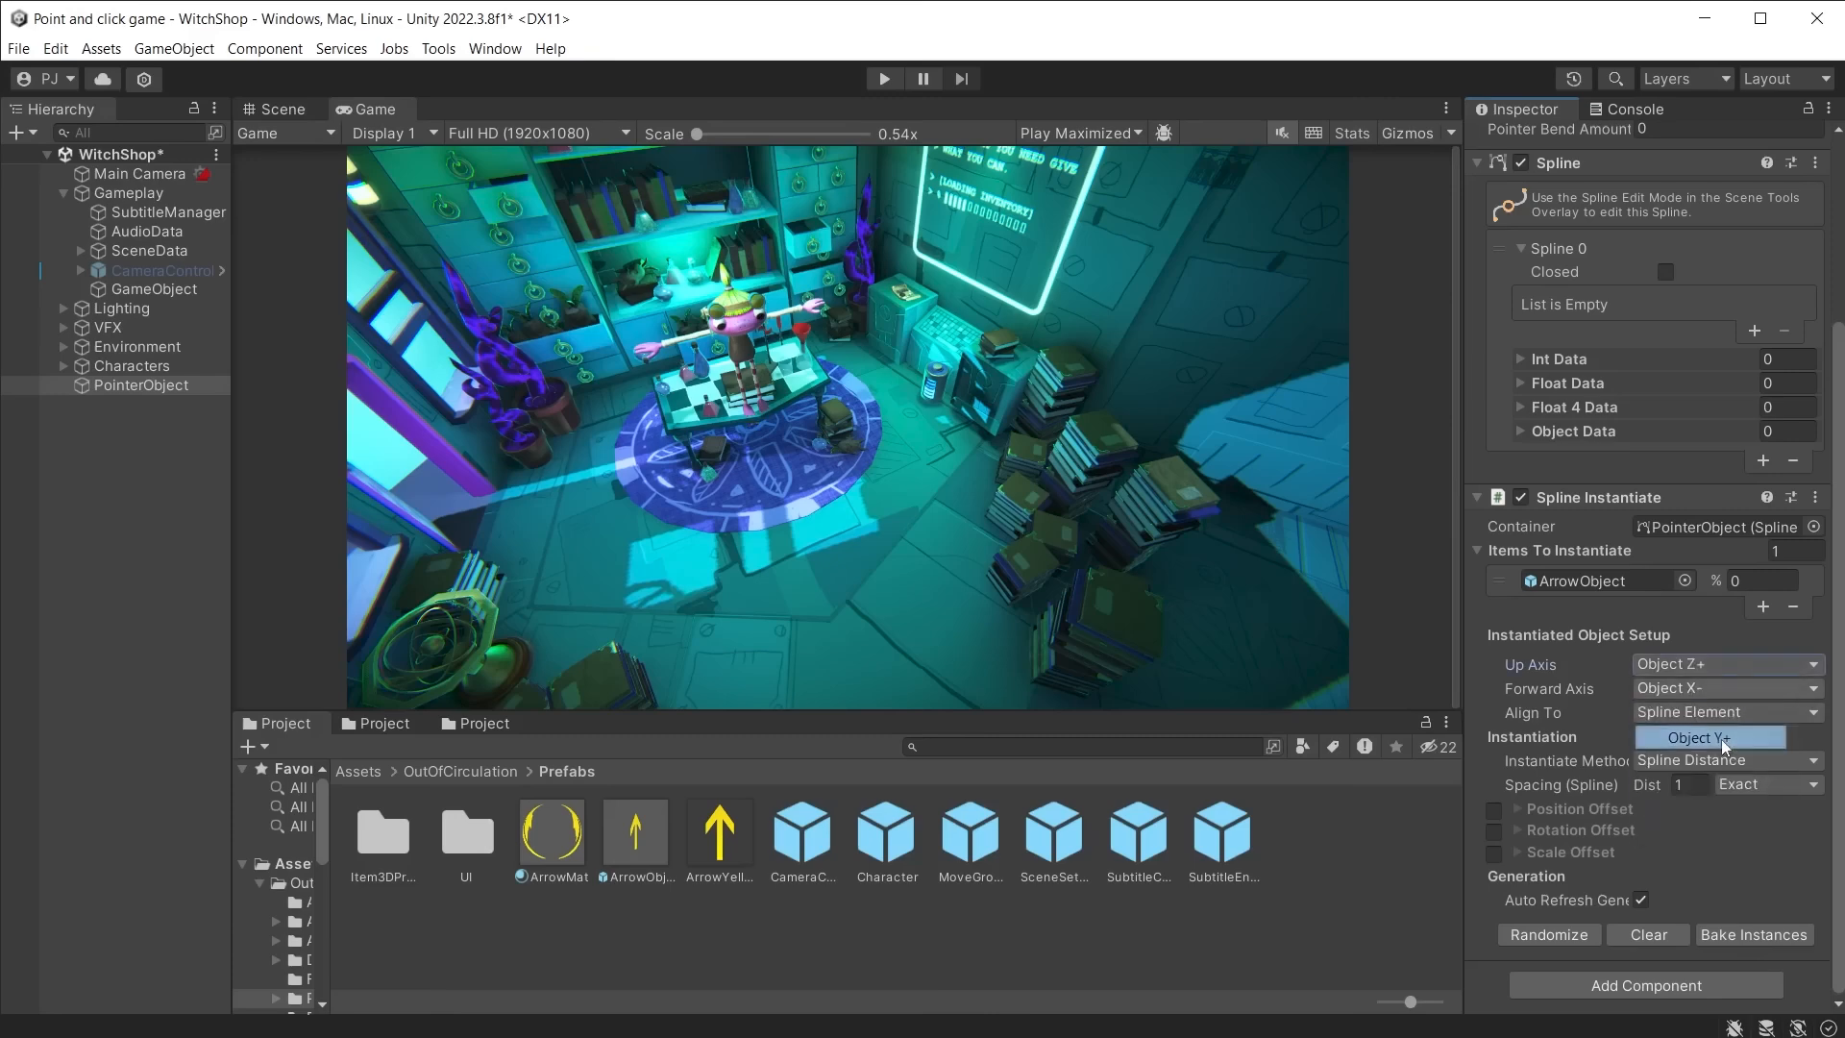
click(1682, 786)
text(0.4)
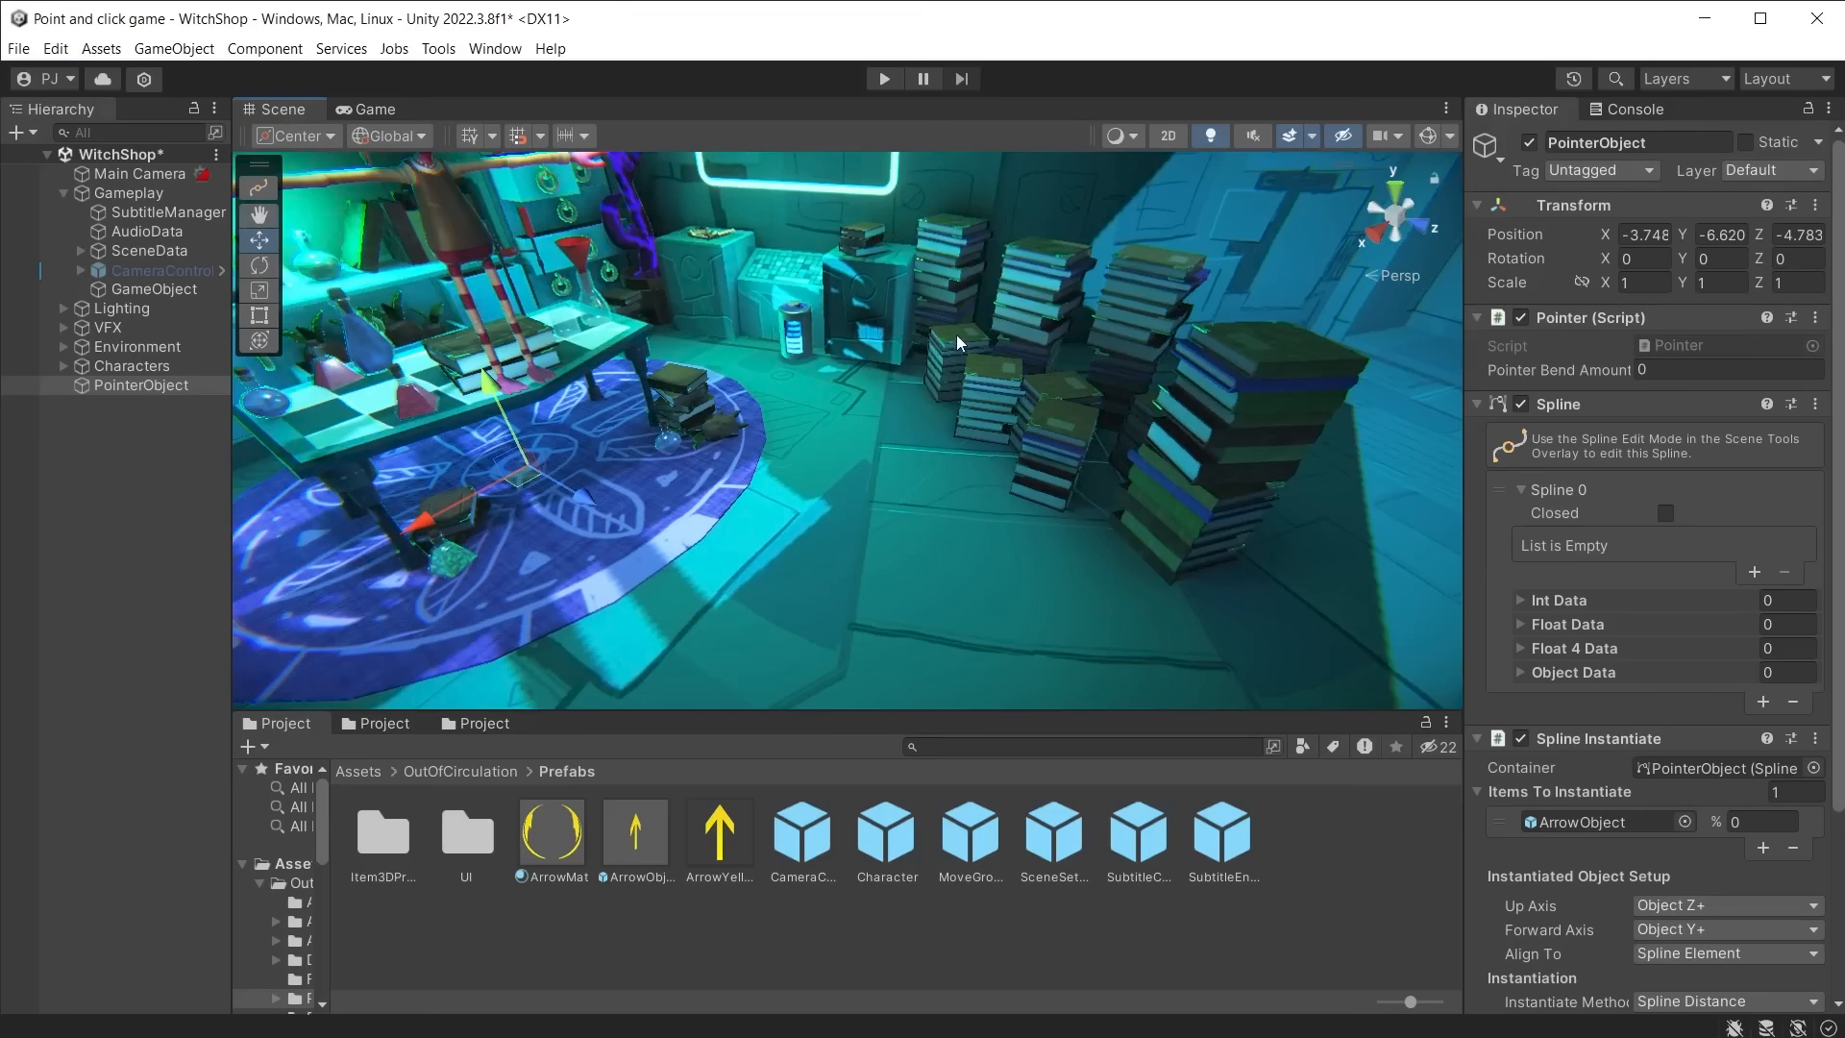
Step: Give the small book pile WitchHouse_BookPile (6) a Box Collider set as trigger and attach the SelectObject script
click(956, 337)
click(1585, 443)
click(1623, 558)
click(1589, 645)
click(1640, 535)
click(373, 723)
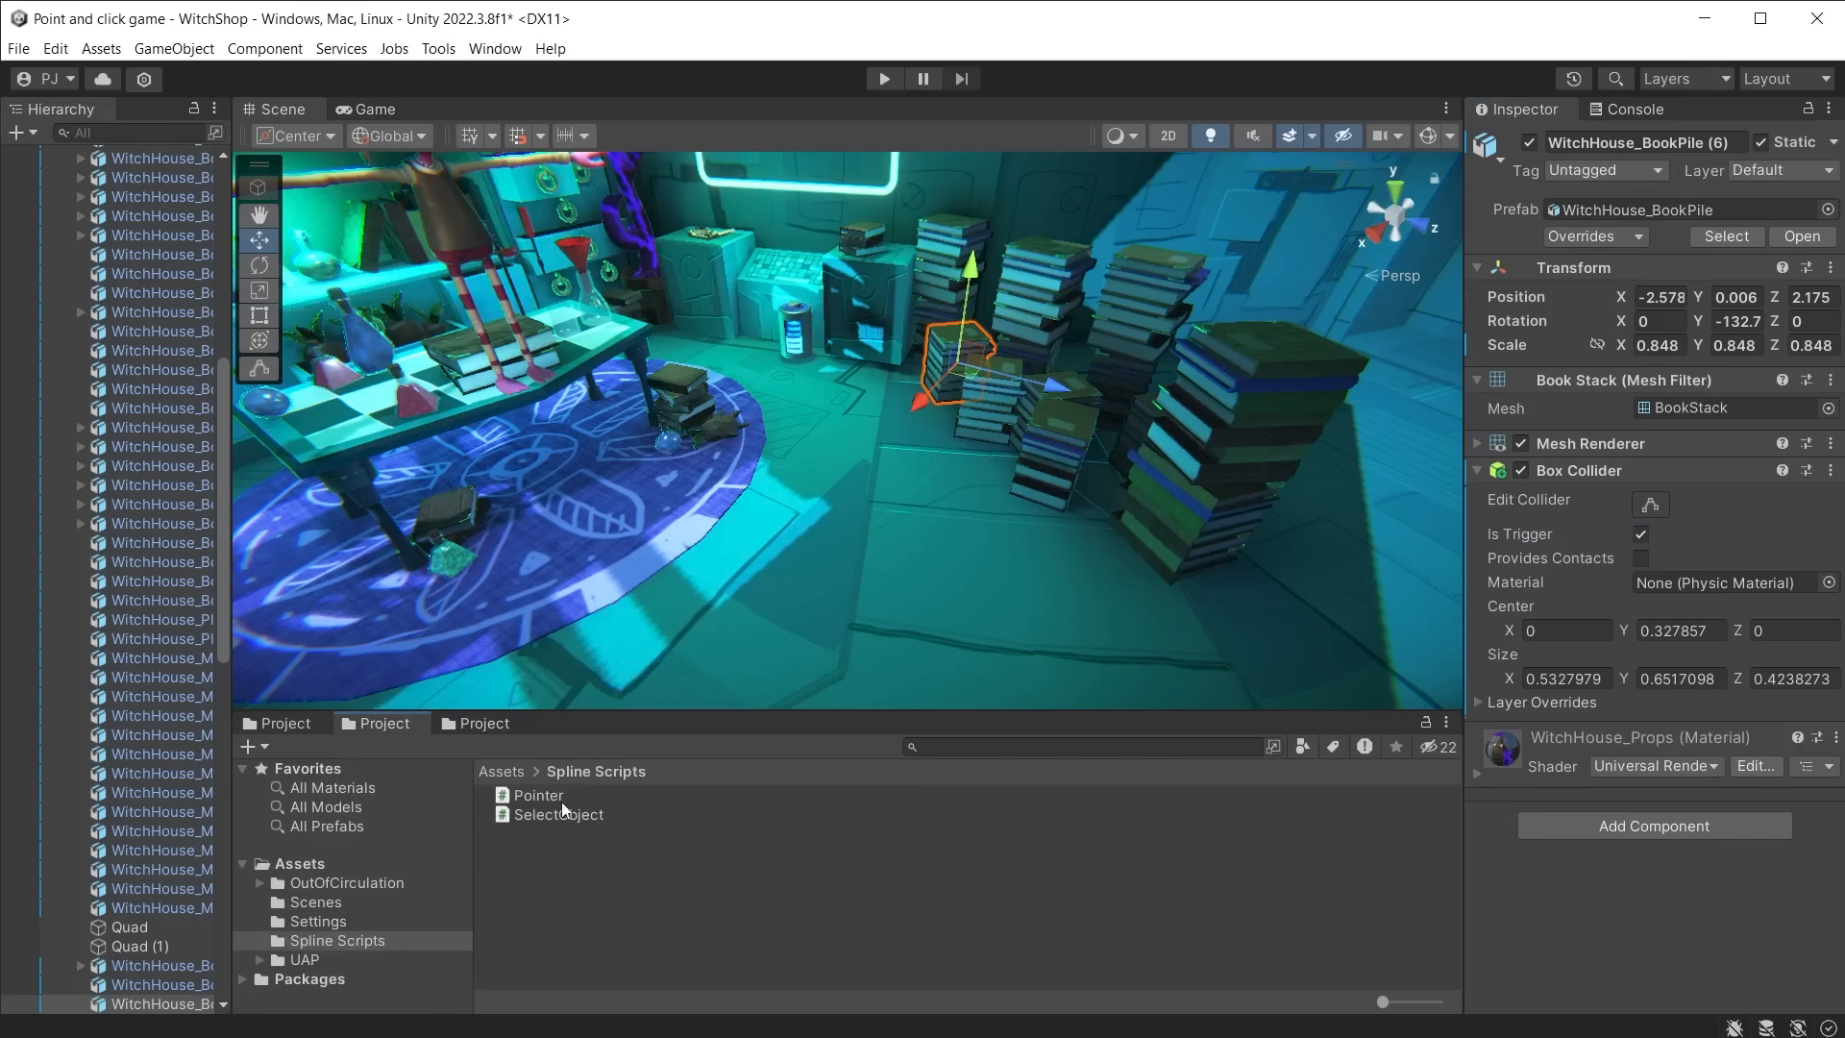
drag(538, 811, 1658, 879)
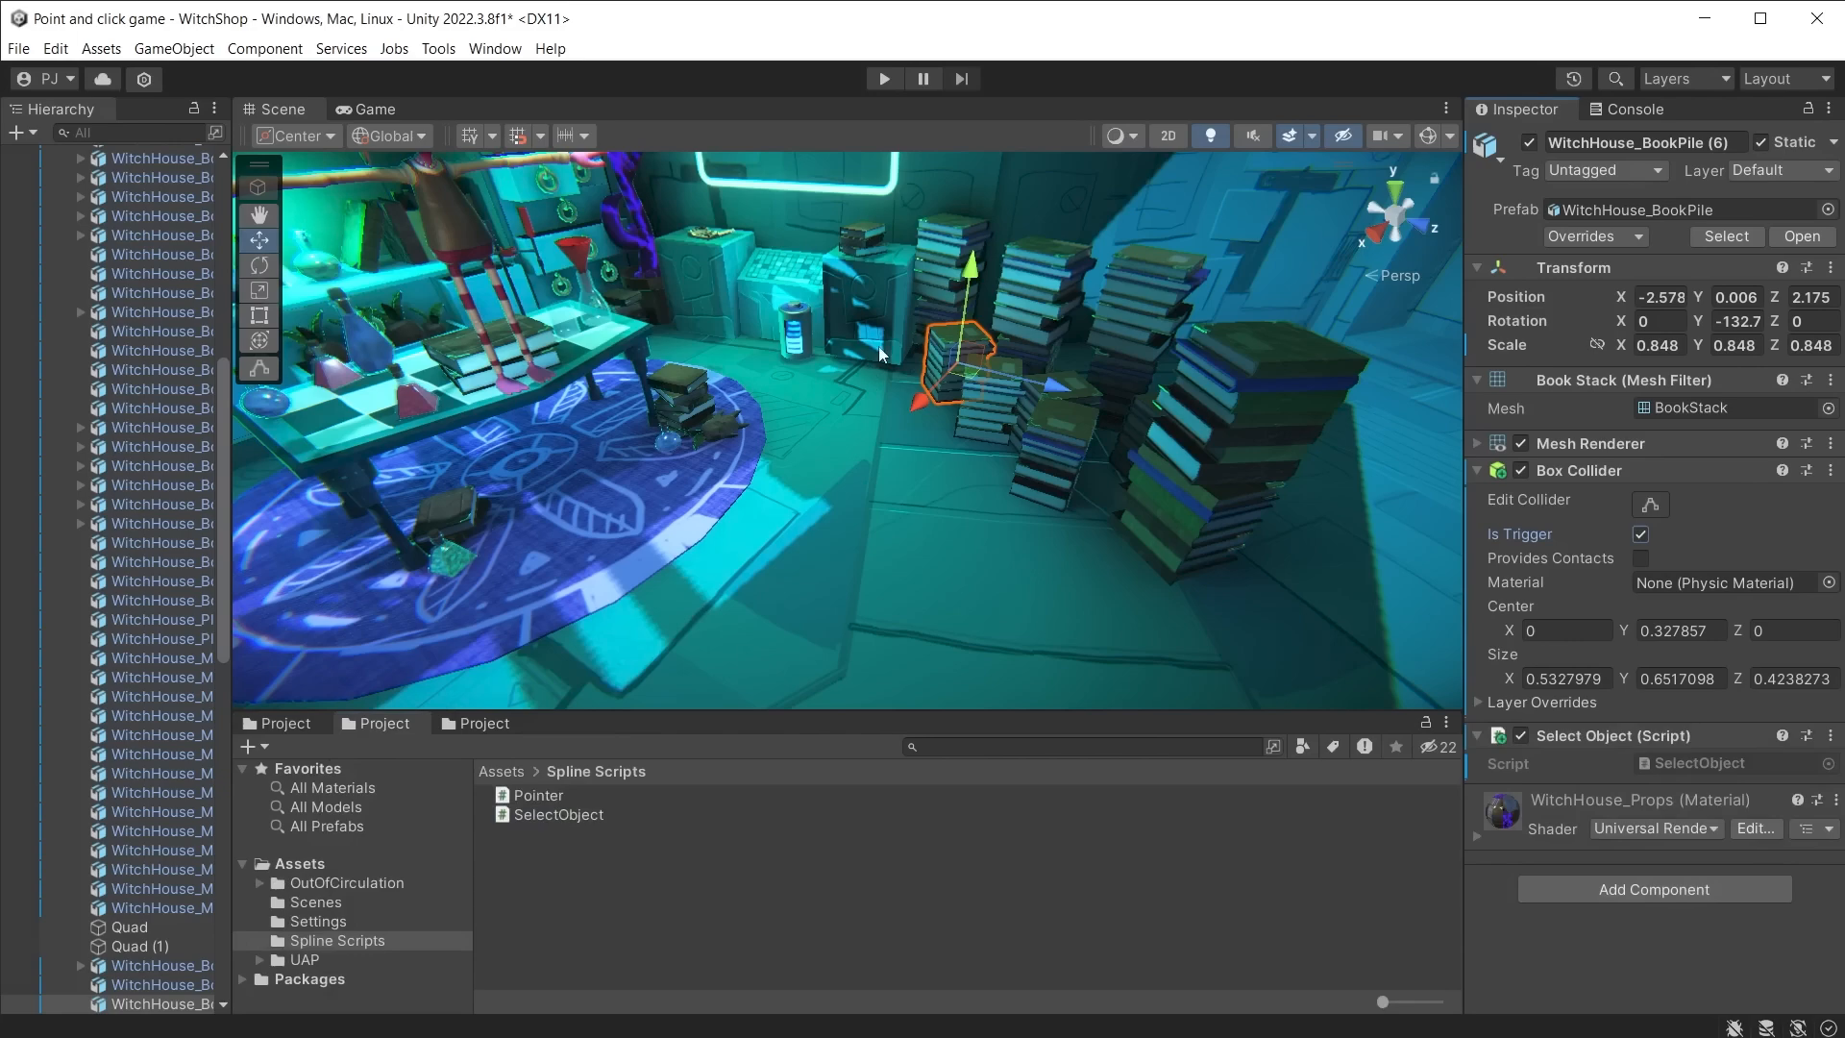
Step: Run the scene, walk the character to test the arrow pointer, and set PointerObject's Pointer Bend Amount to 1 during play
key(ctrl+p)
click(879, 736)
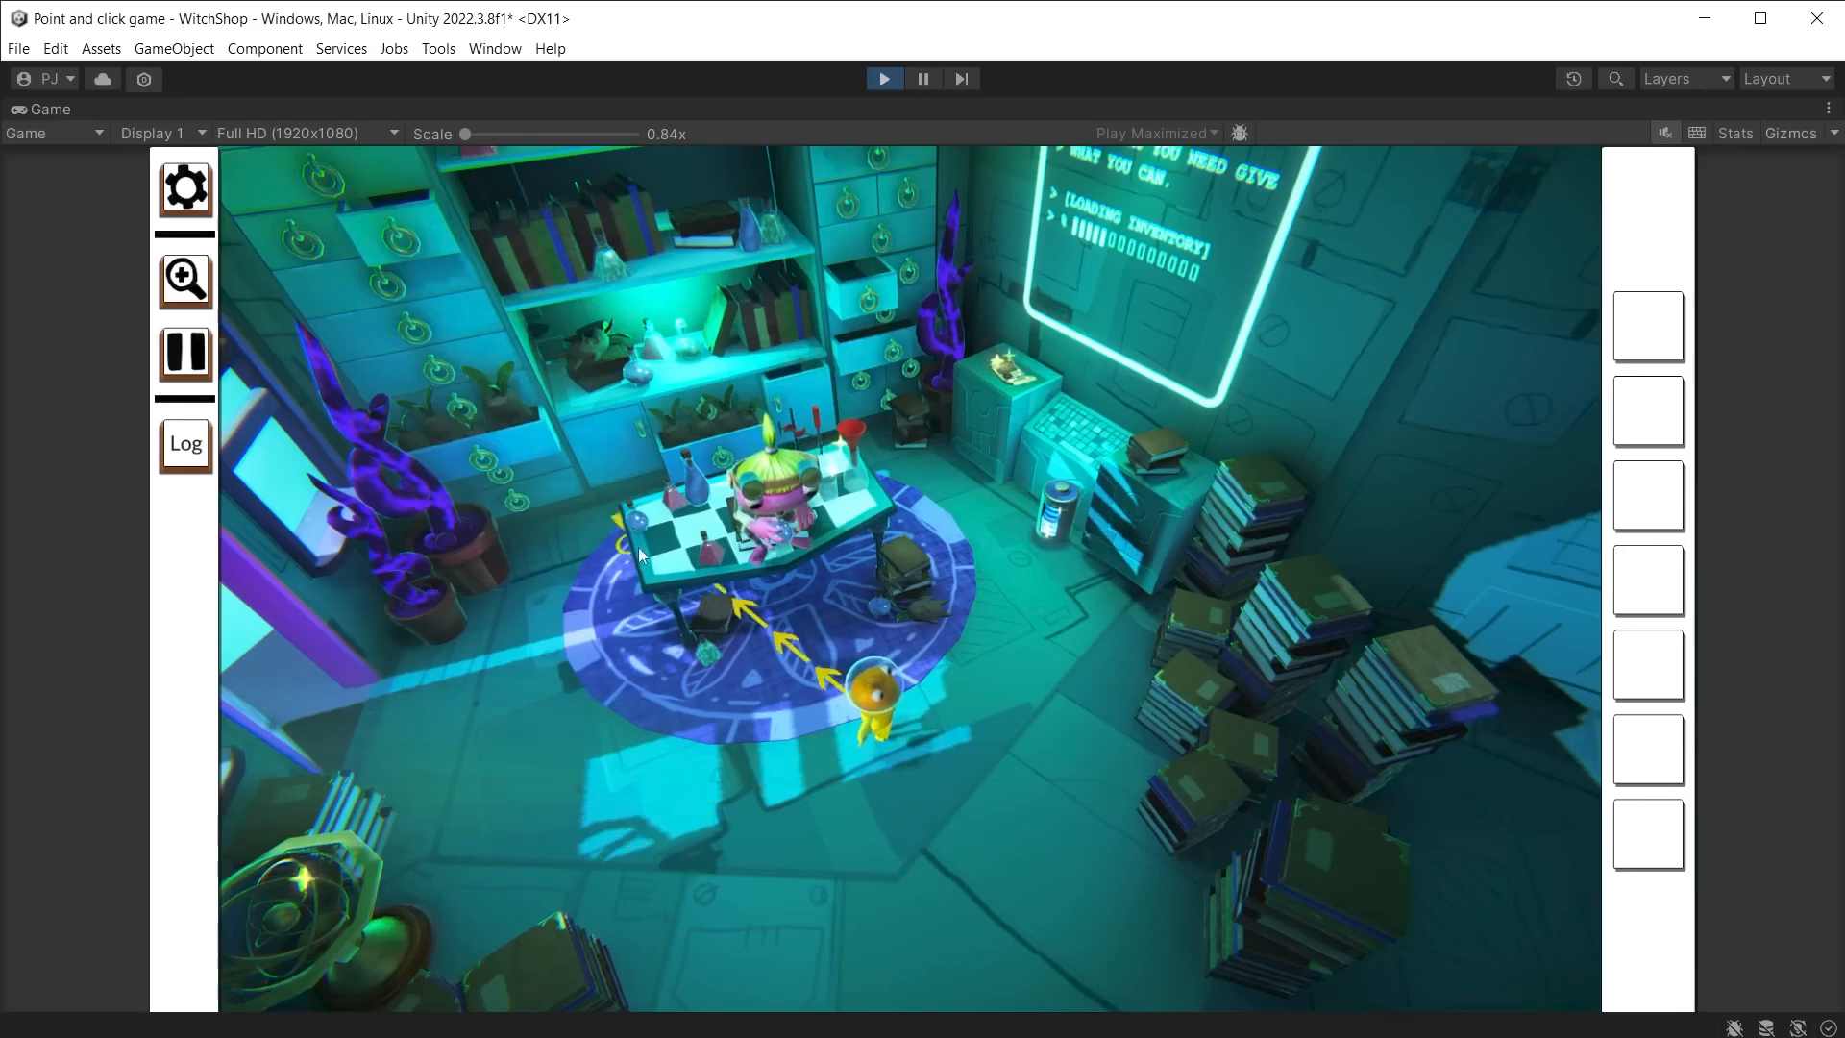
click(486, 750)
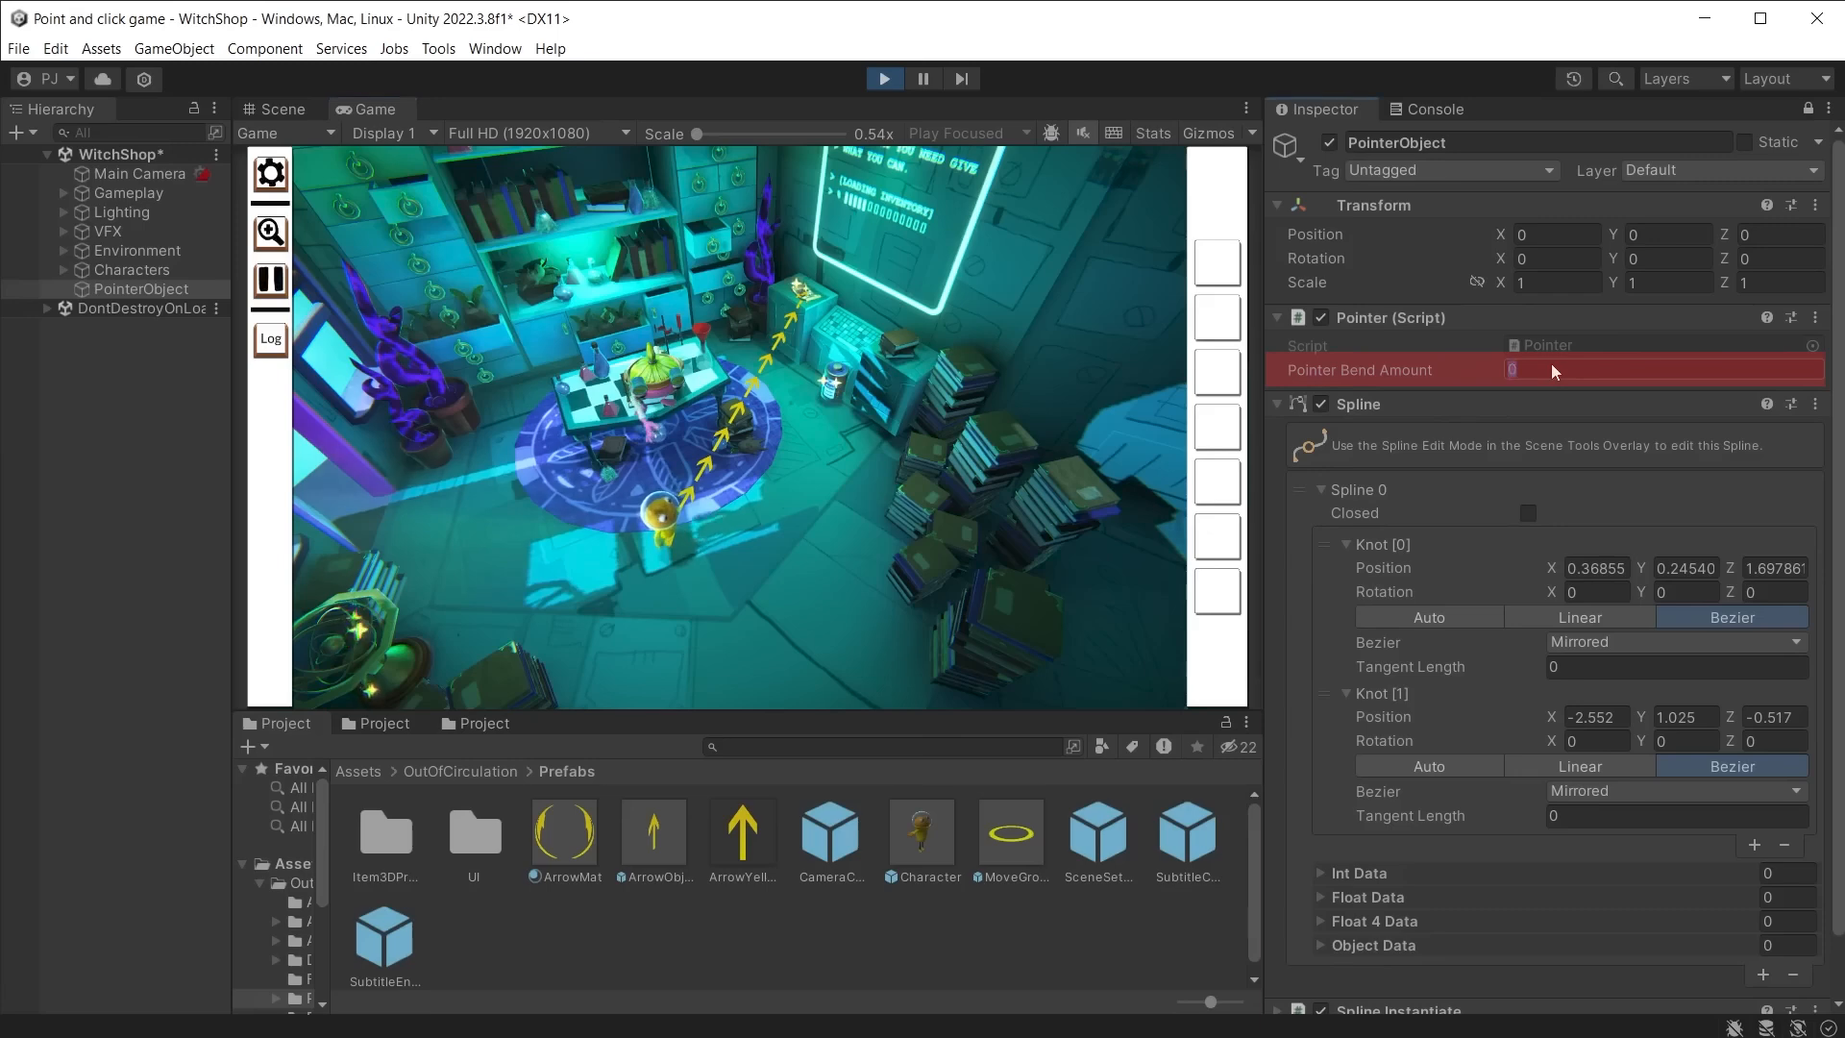
text(1)
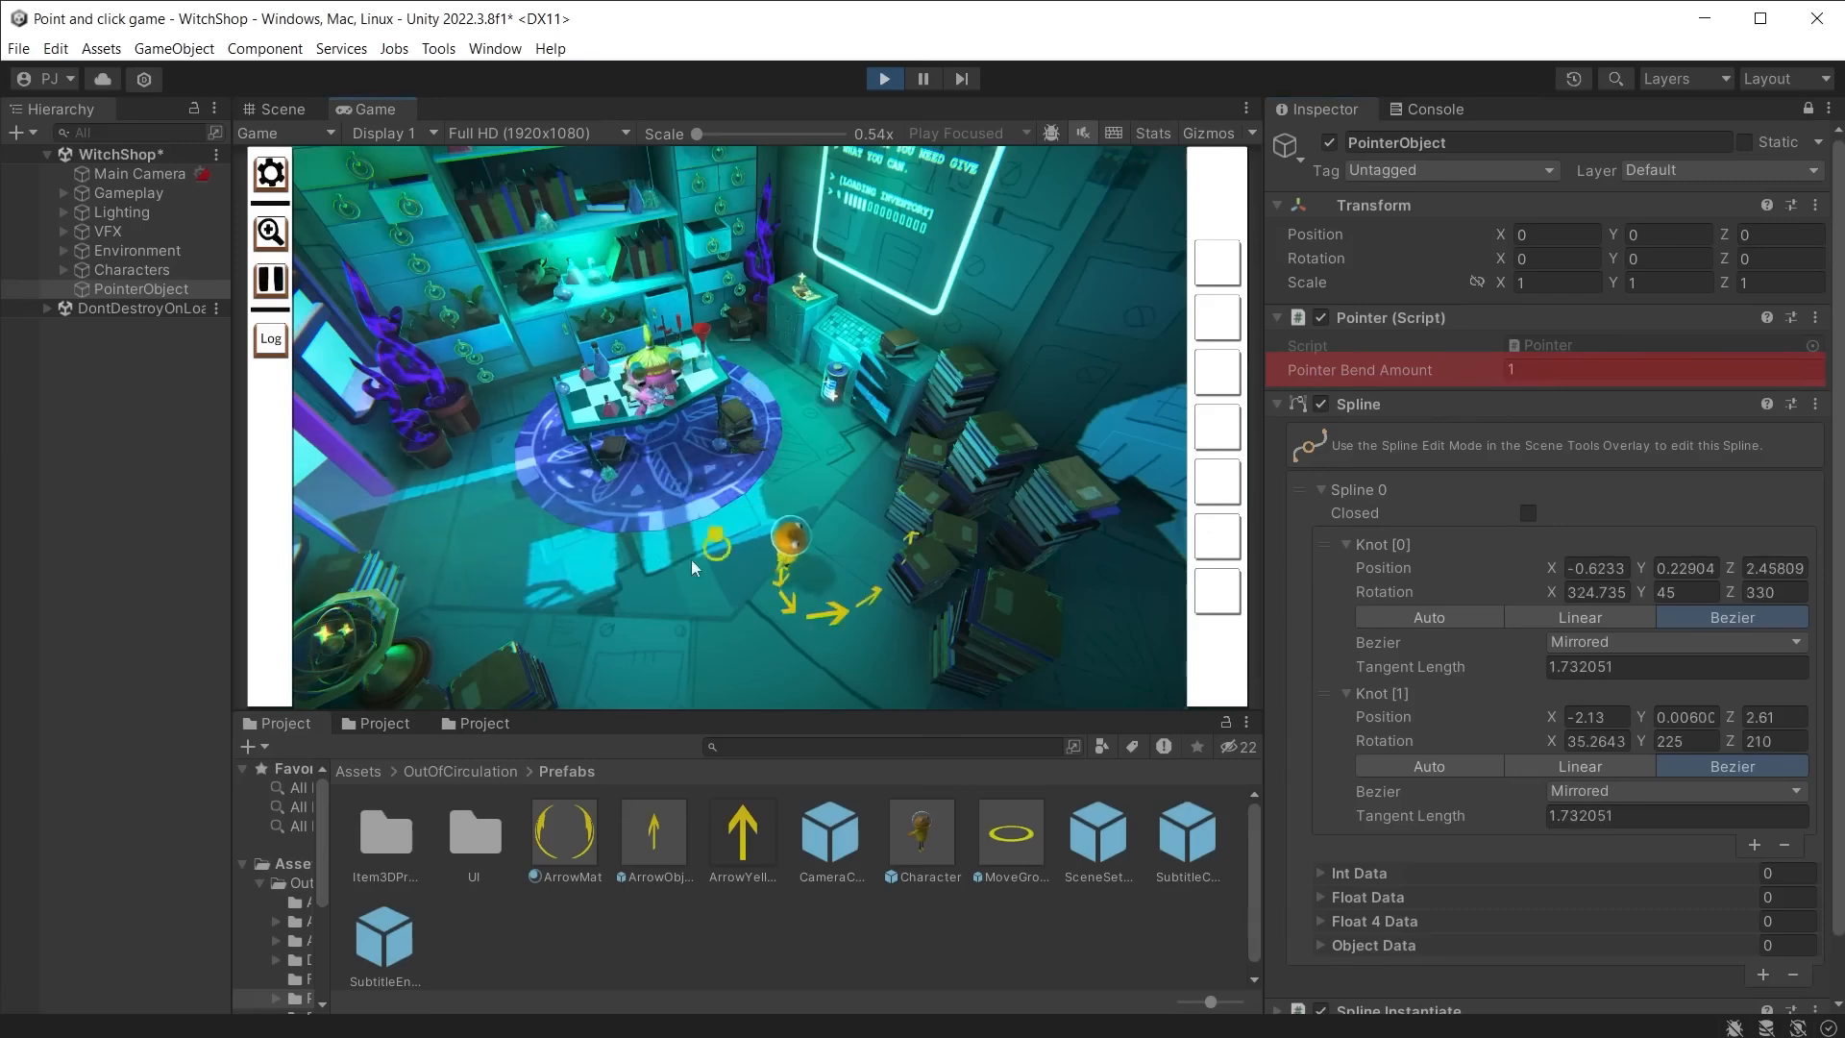